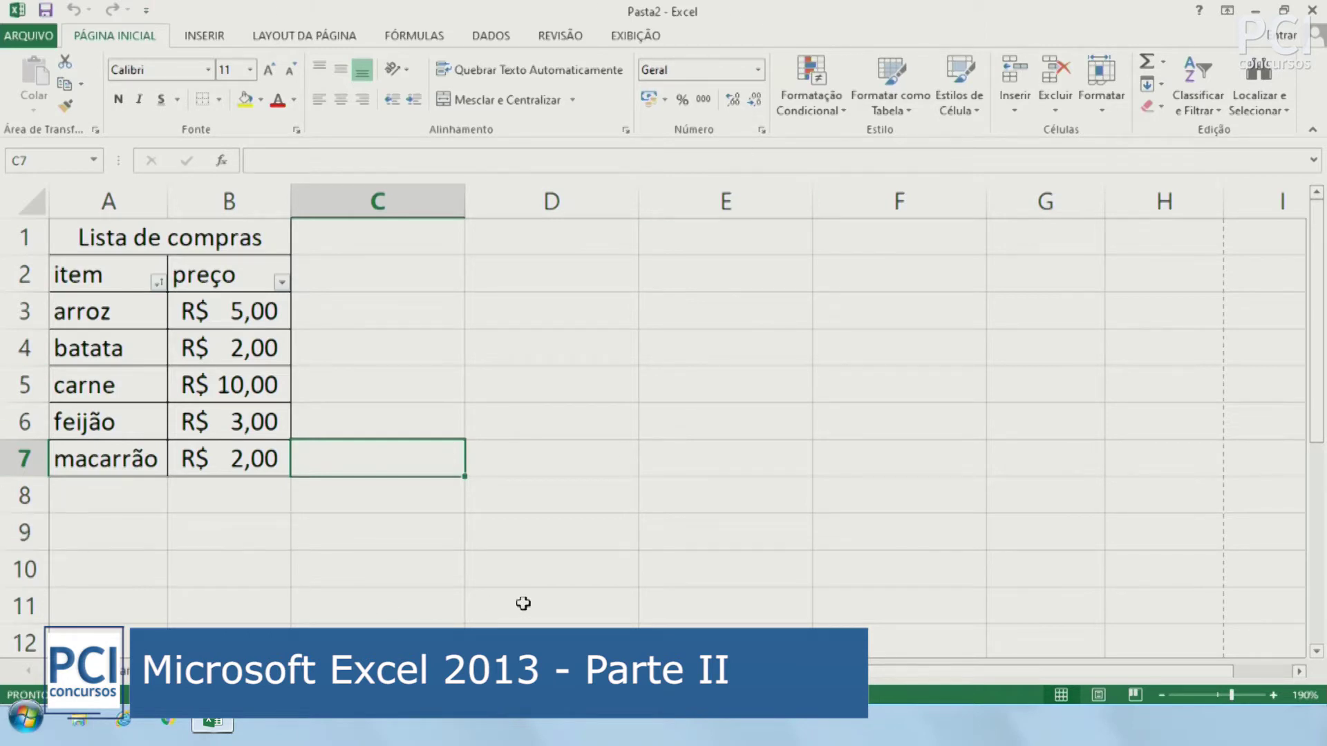
Glance at the file information view and return to the Plan3 shopping list.
click(653, 497)
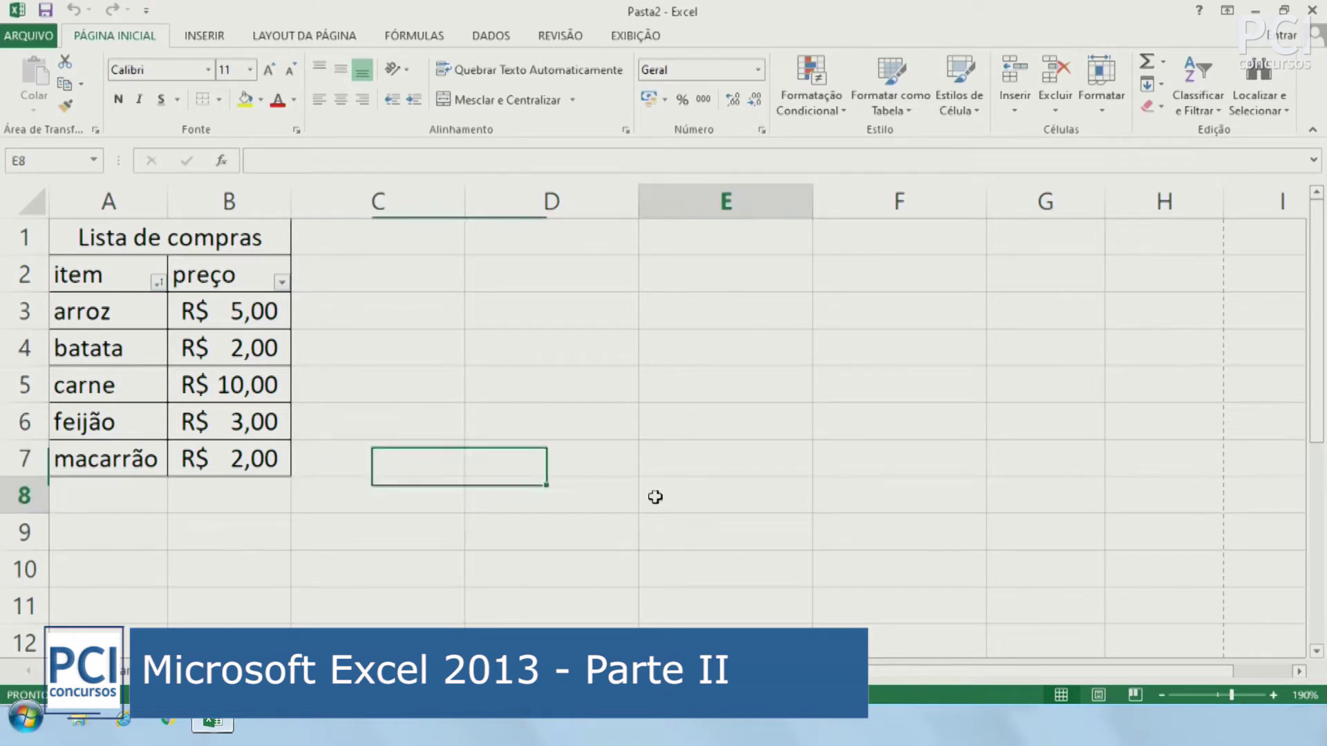
click(25, 36)
click(22, 33)
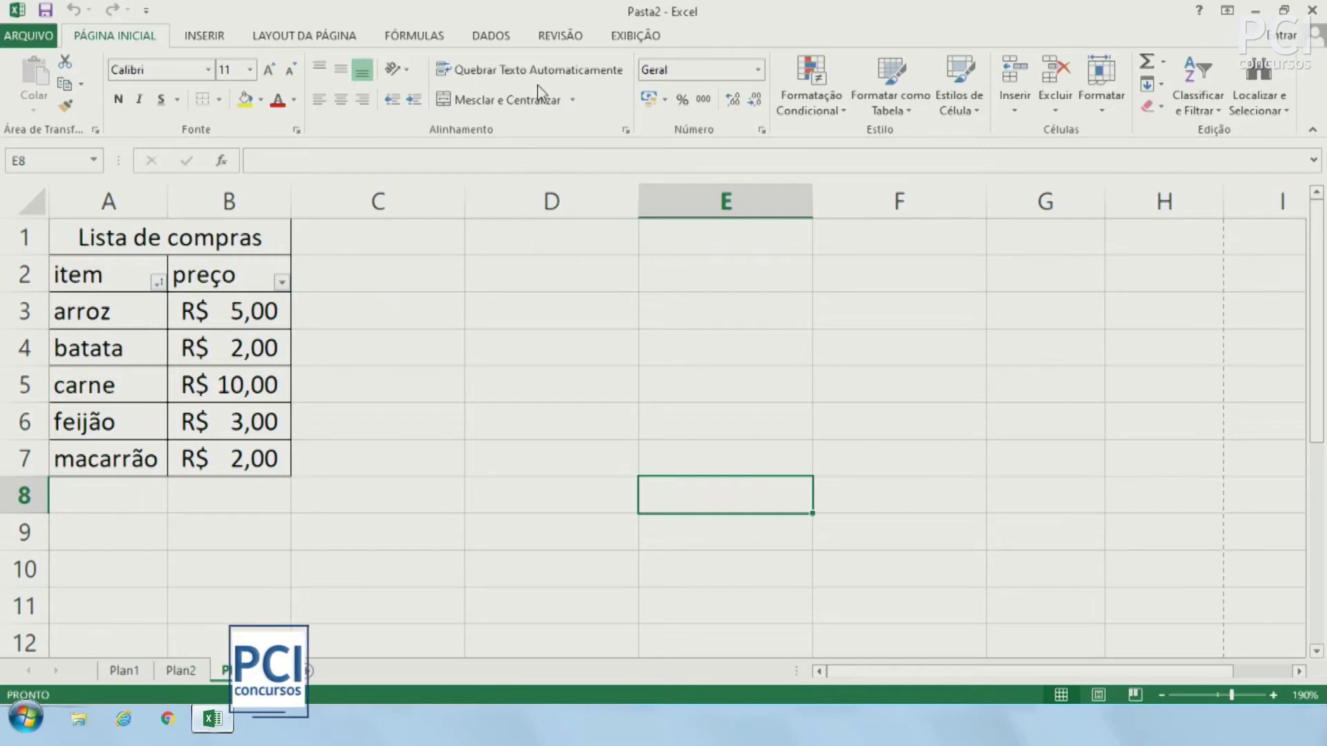
Show the INSERIR ribbon features while clicking around cells C2–D4.
click(206, 38)
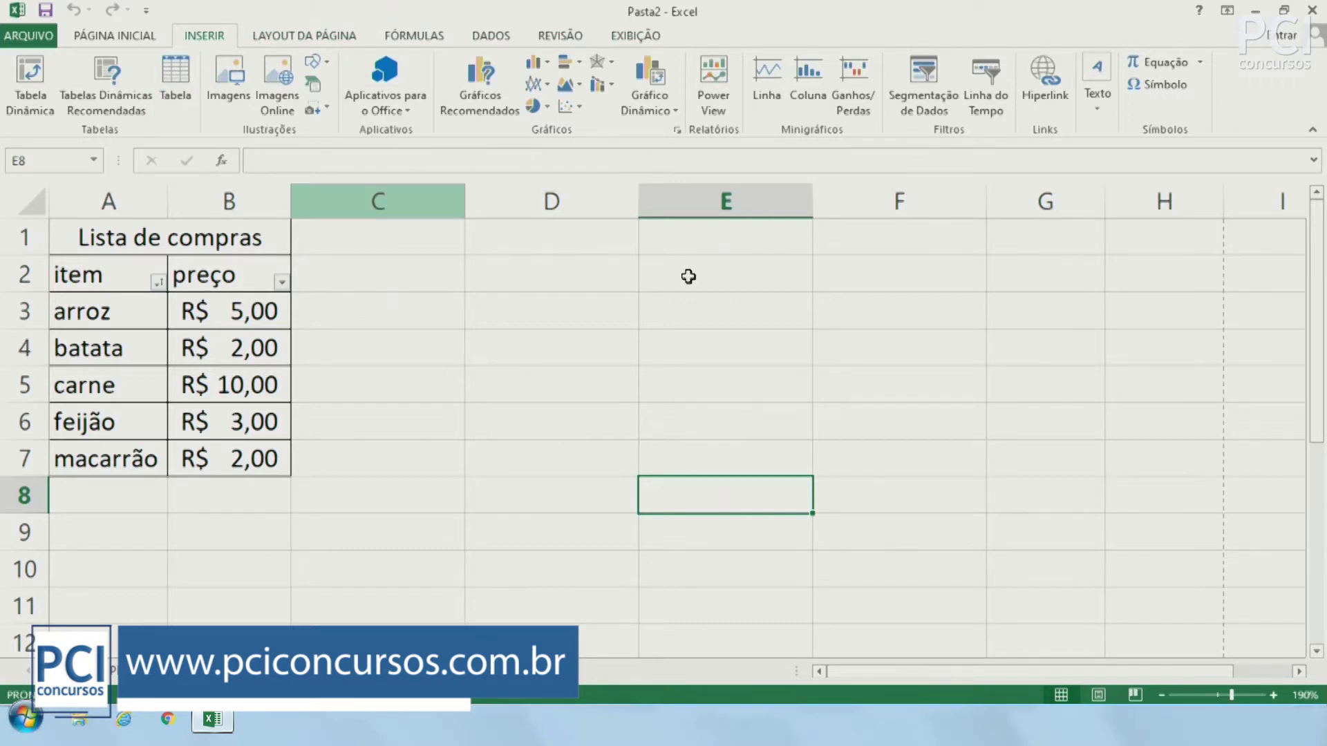
click(626, 342)
click(499, 298)
click(438, 288)
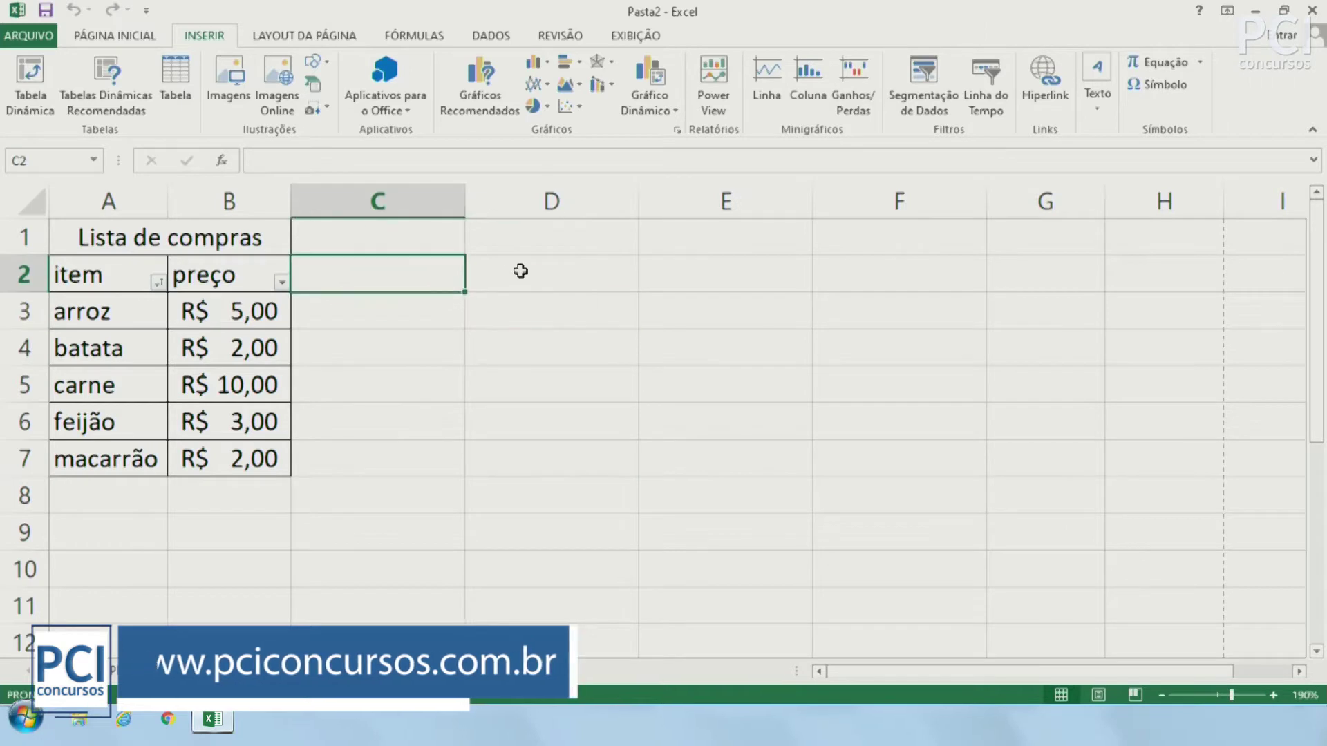
click(521, 269)
click(456, 278)
click(530, 280)
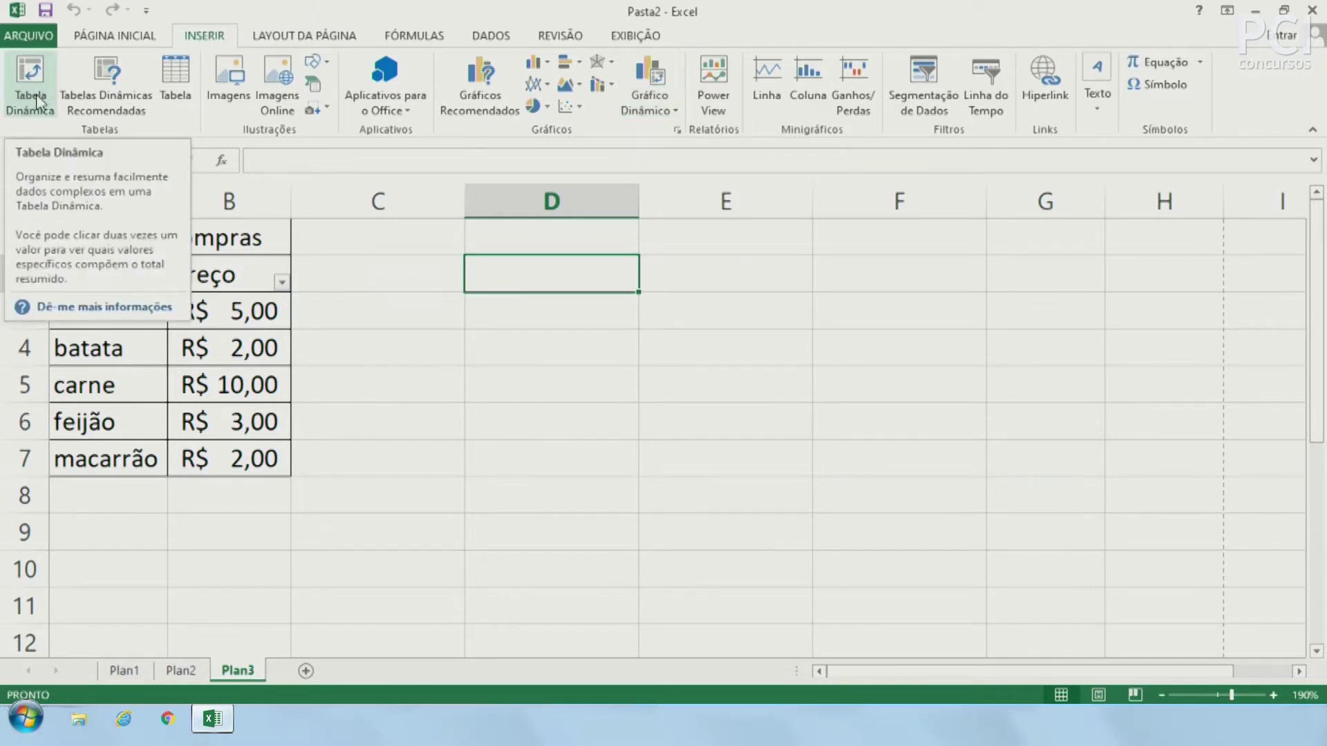
Dismiss the tooltip and click through cells in columns C and D.
click(529, 406)
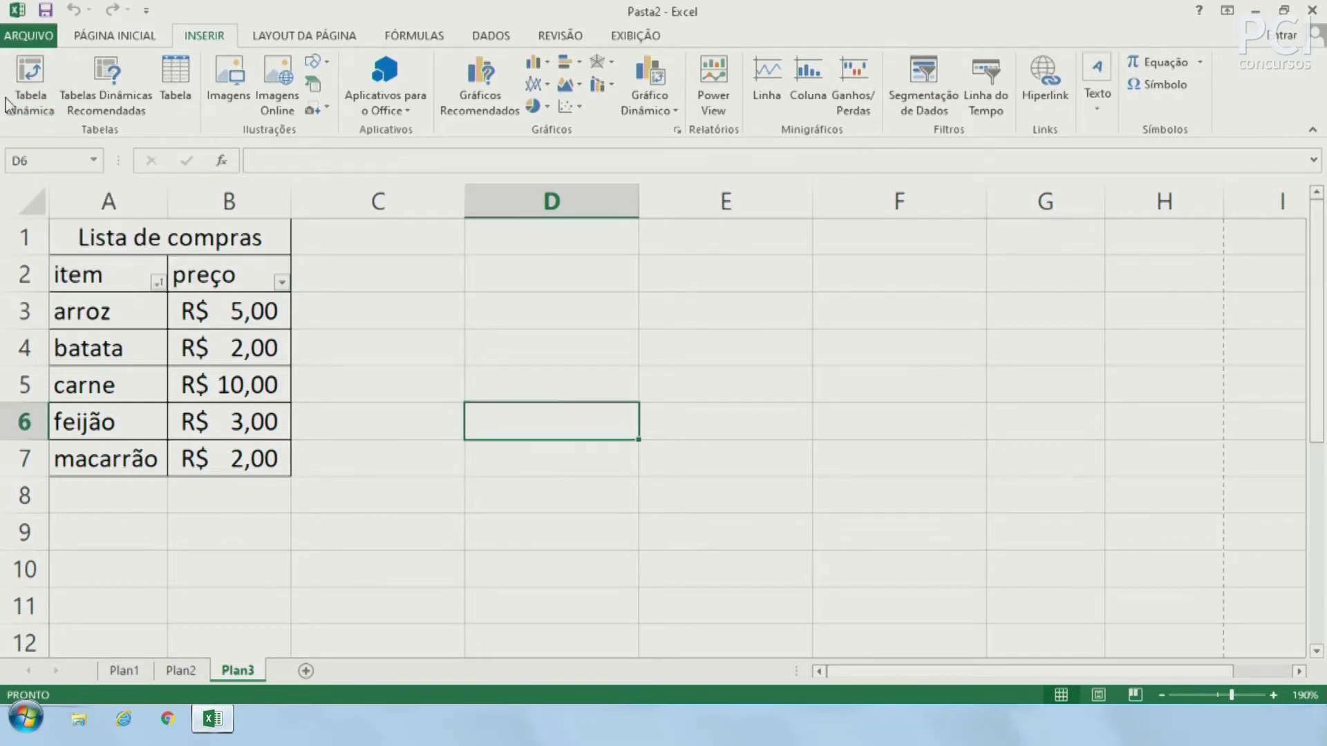
click(432, 344)
click(504, 299)
click(525, 258)
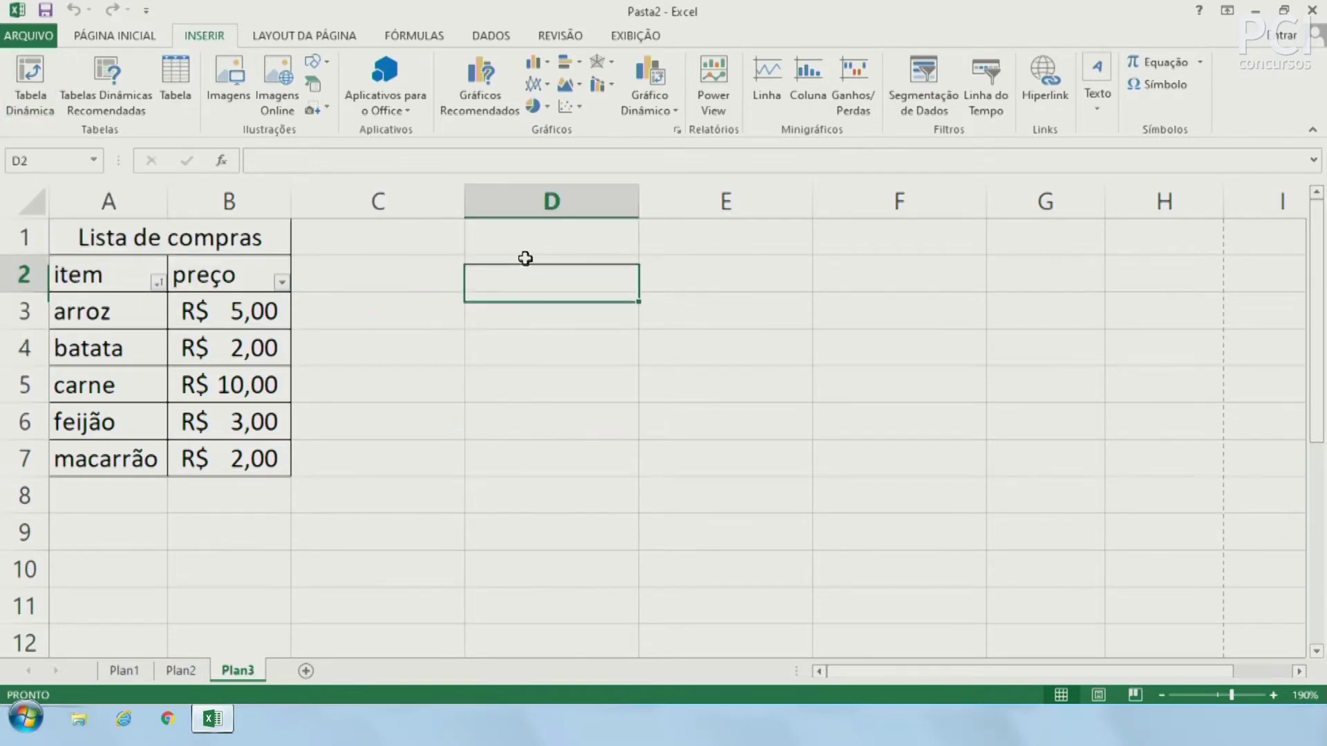
click(527, 243)
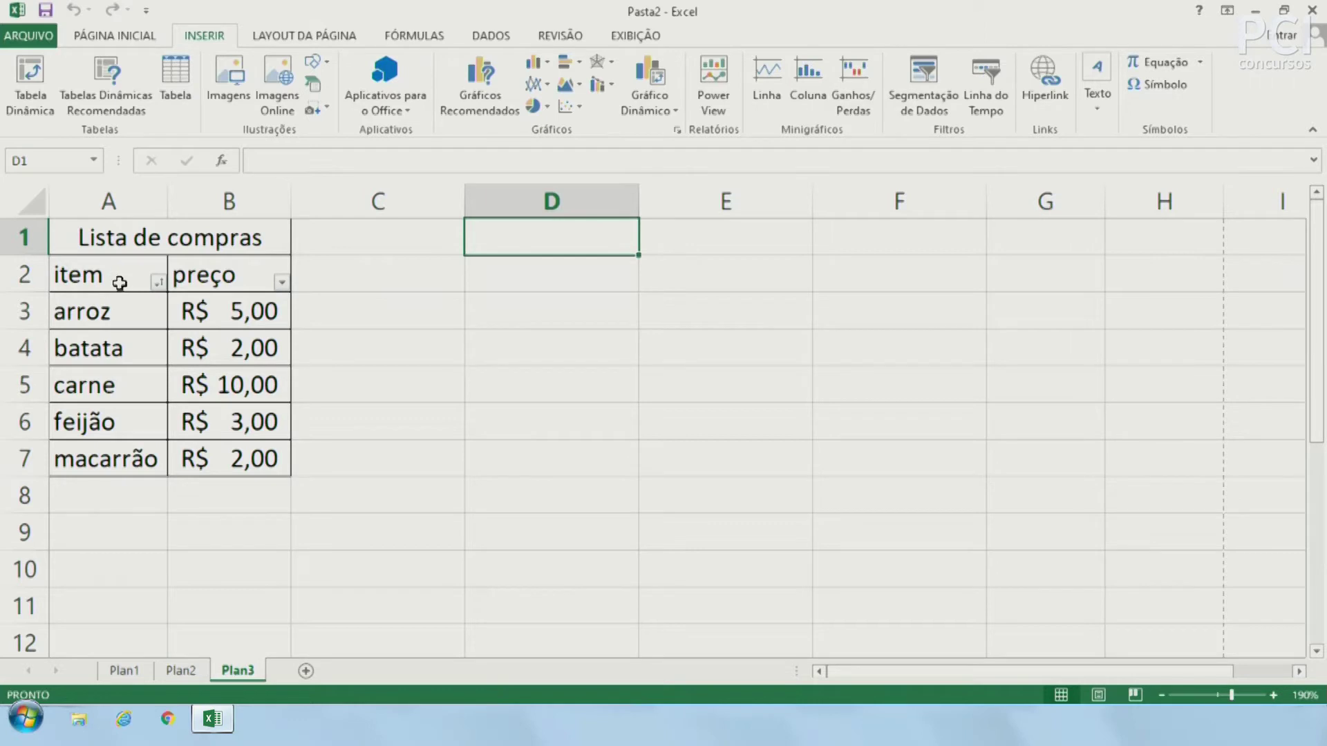
Select the item and preço data A2:B7 and start a Tabela Dinâmica from it.
drag(119, 284, 201, 453)
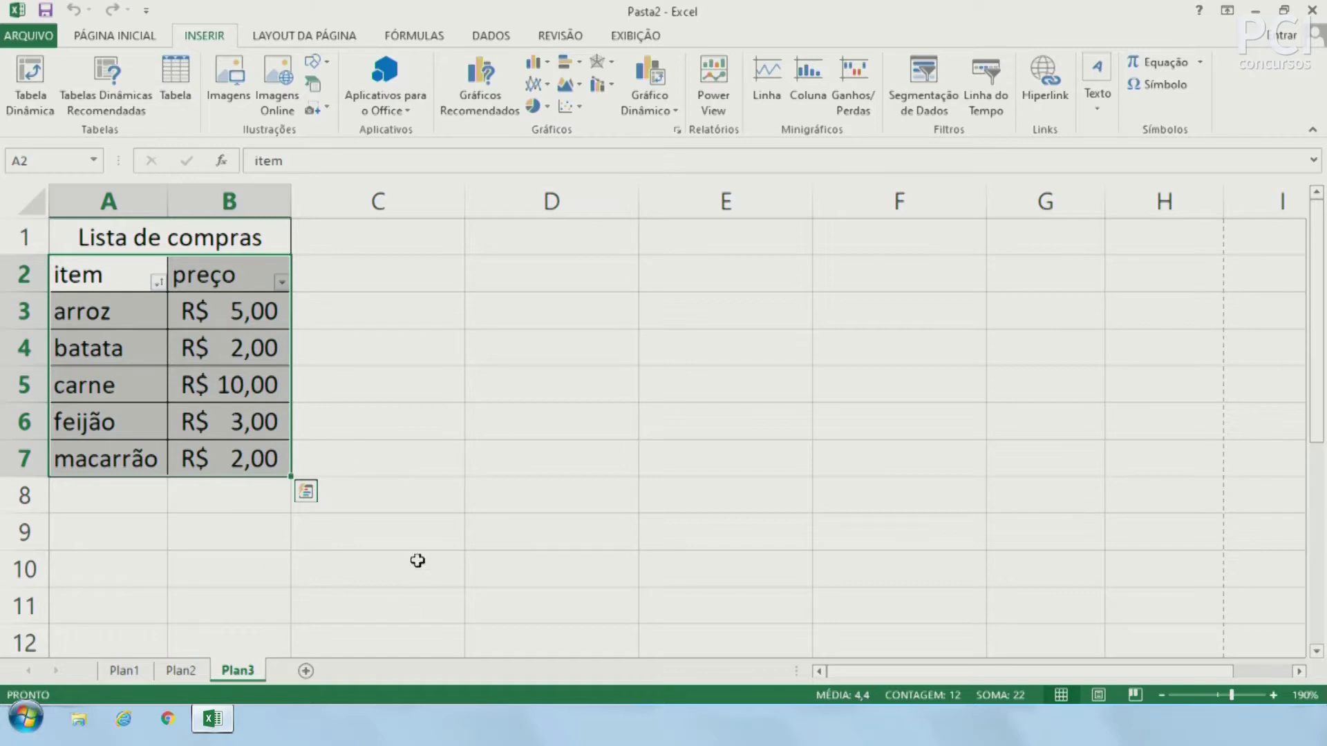
click(115, 274)
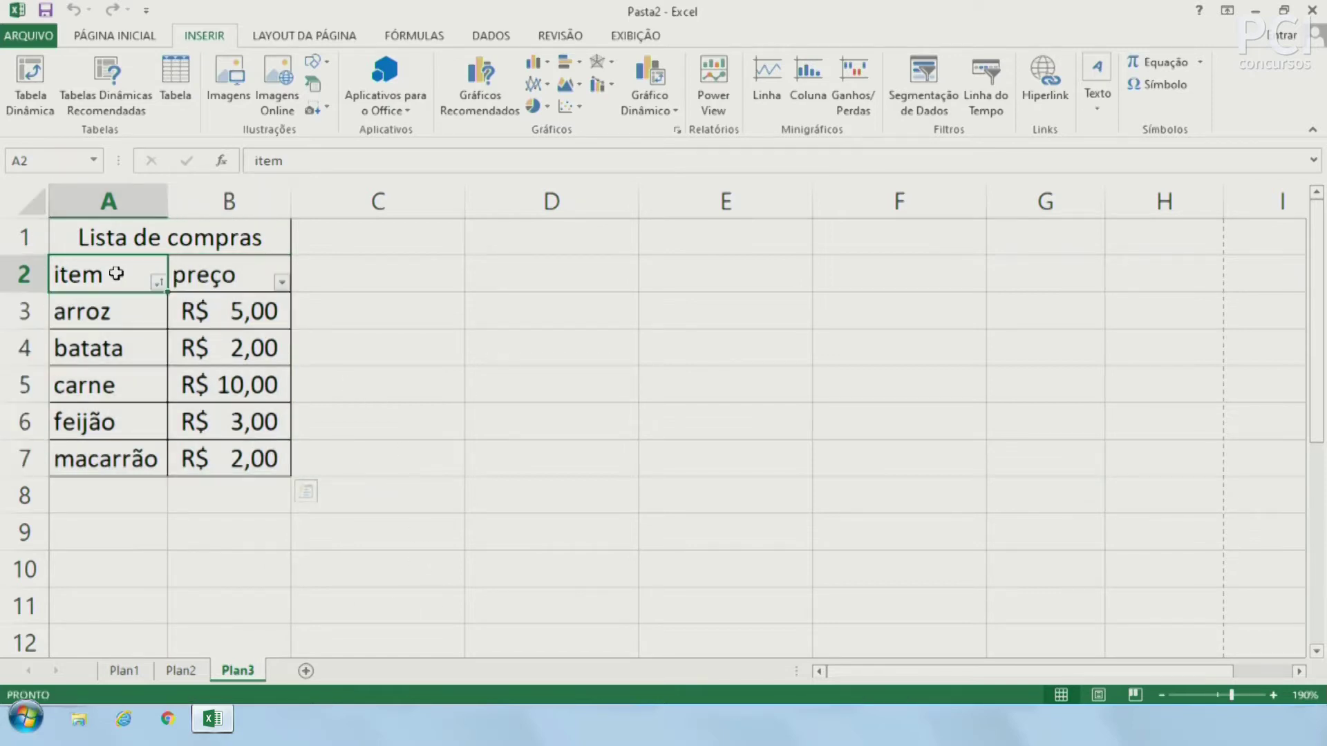
drag(115, 273, 290, 456)
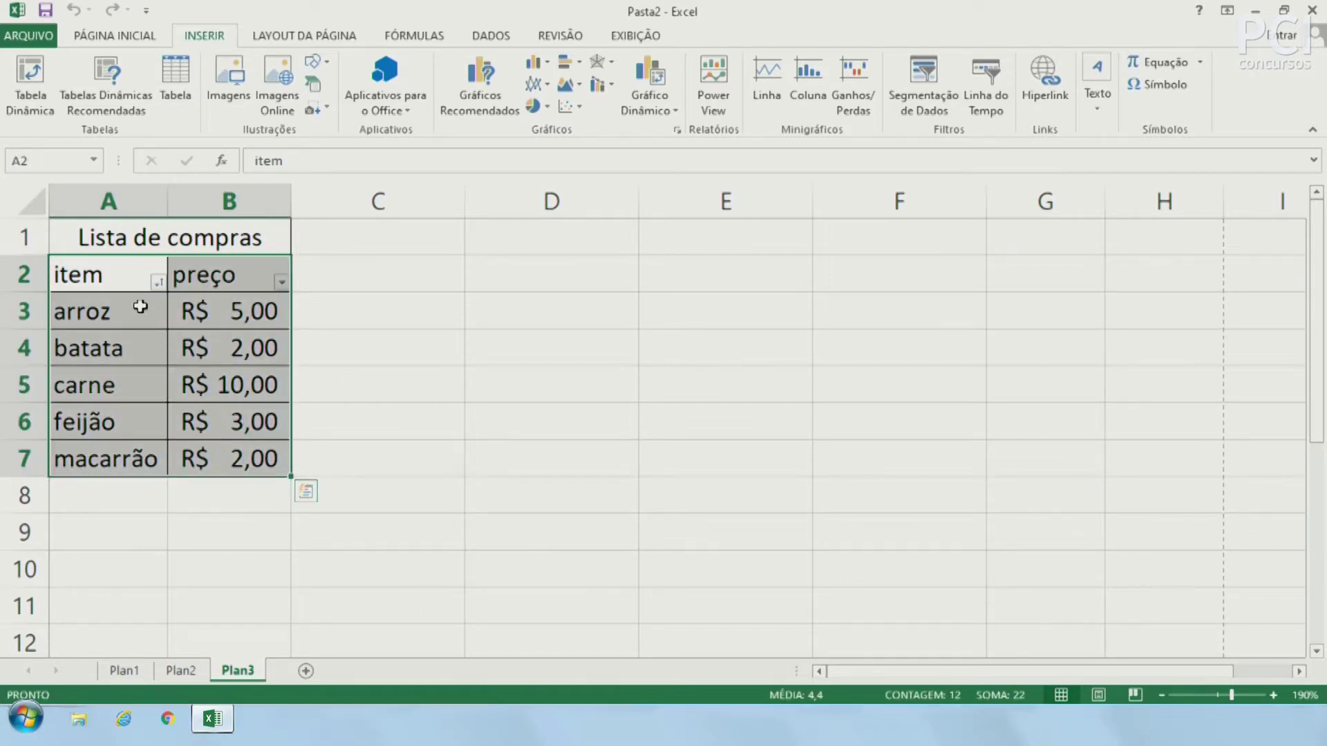
click(201, 235)
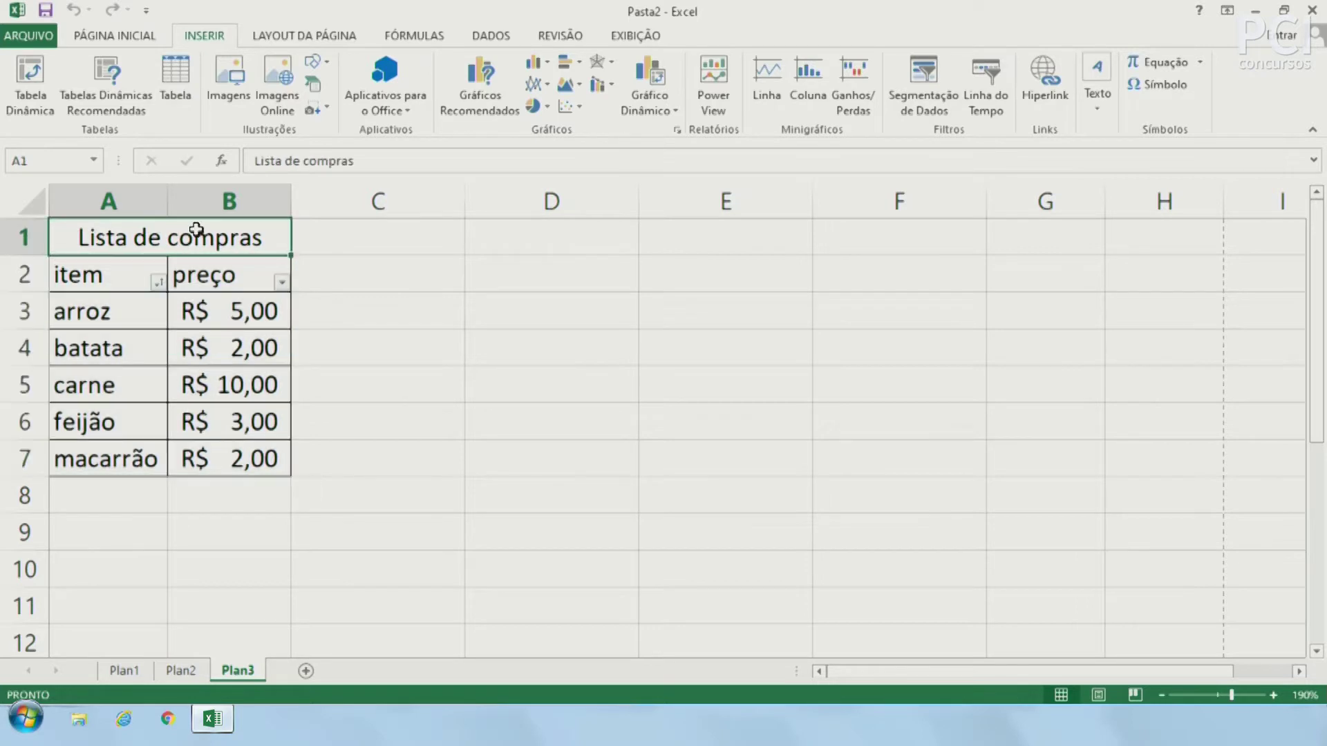
drag(110, 283, 207, 454)
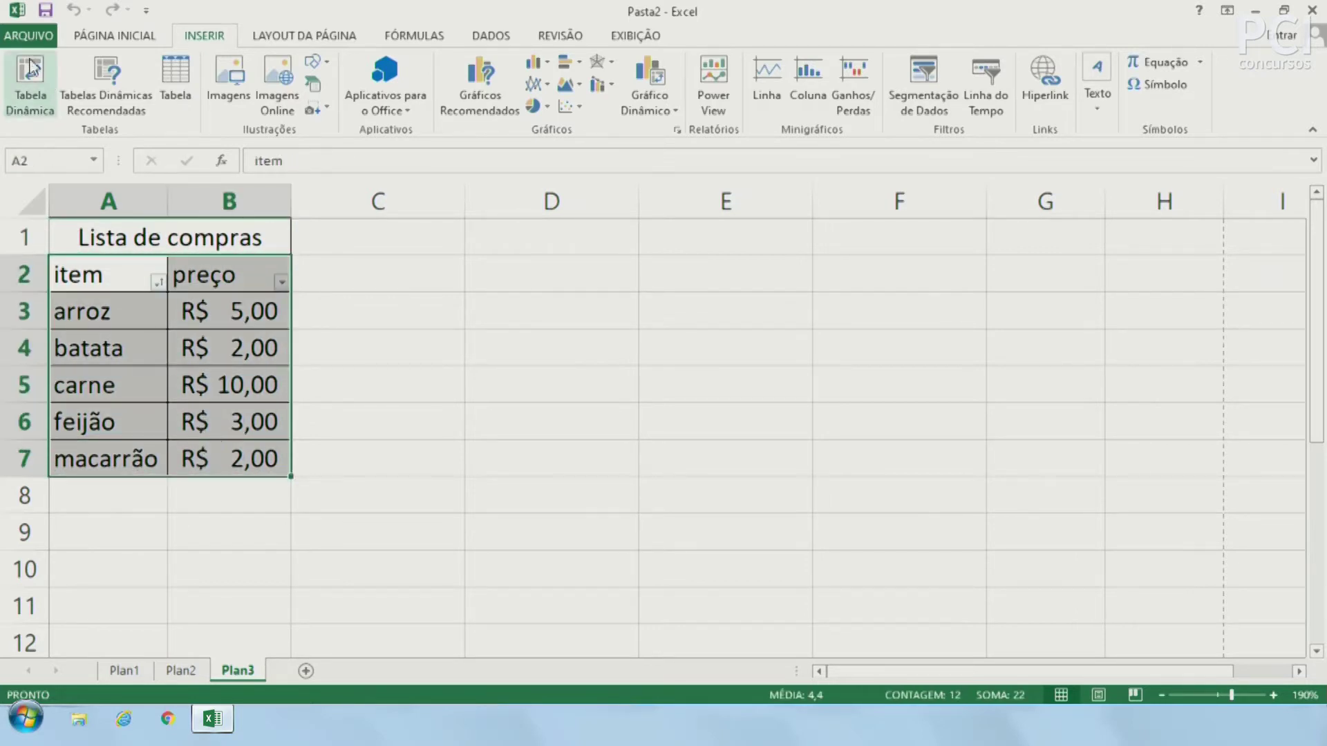
click(30, 58)
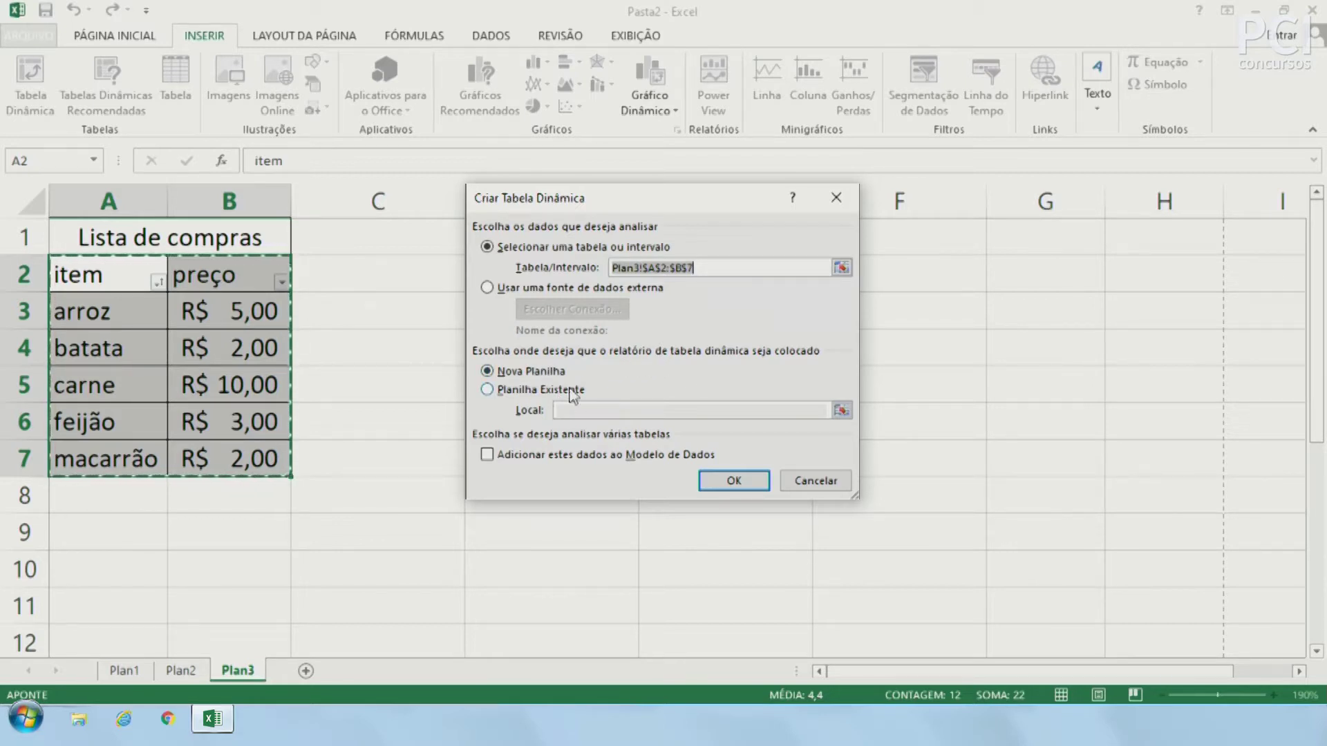
Create the pivot table on a new worksheet, Plan5.
click(520, 376)
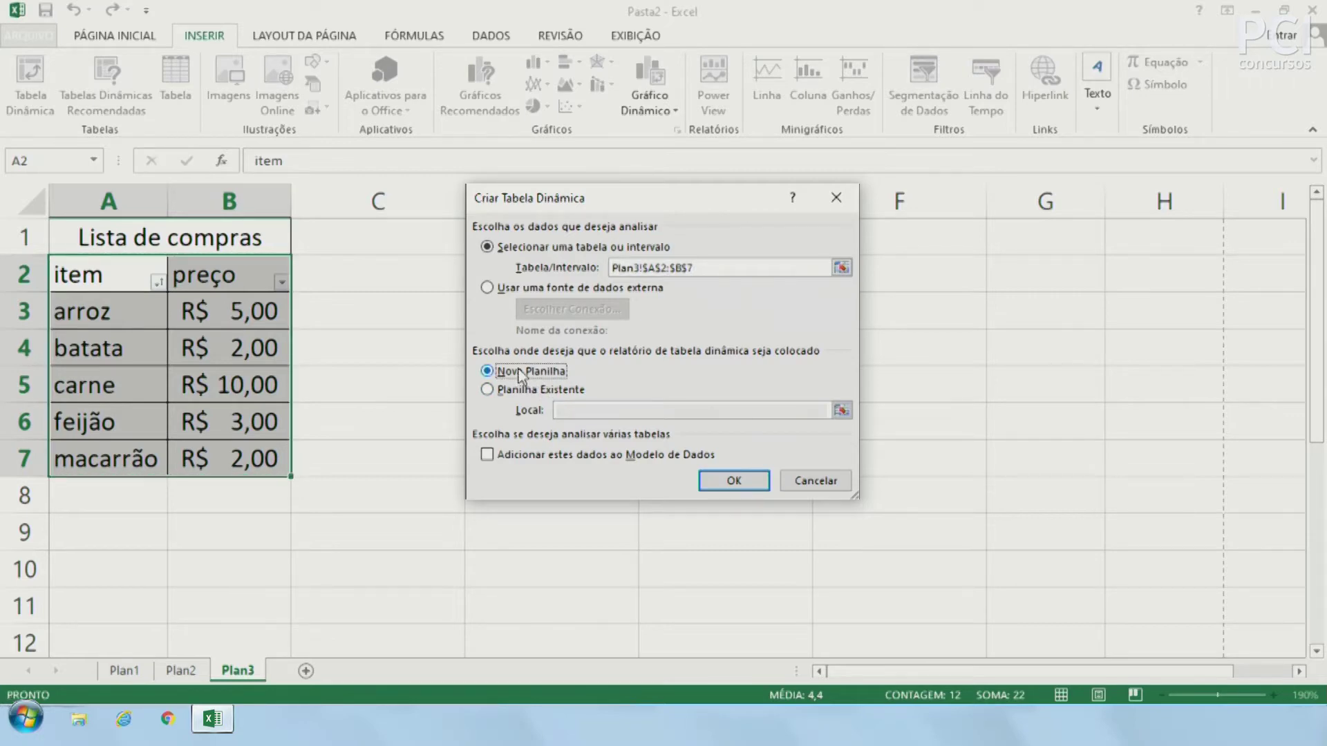
click(734, 480)
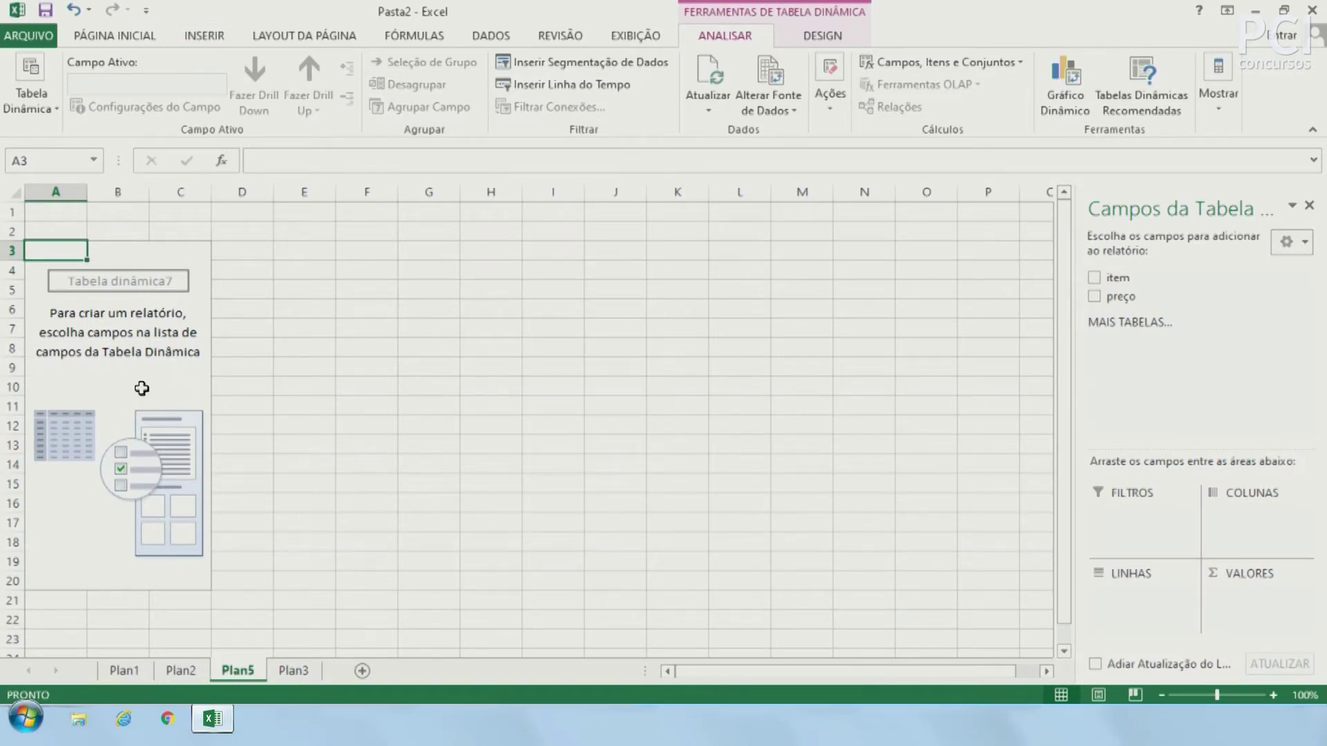
drag(103, 470, 54, 256)
Switch between the Plan3 list and Plan5, ending on the Plan5 pivot sheet.
click(283, 669)
click(393, 568)
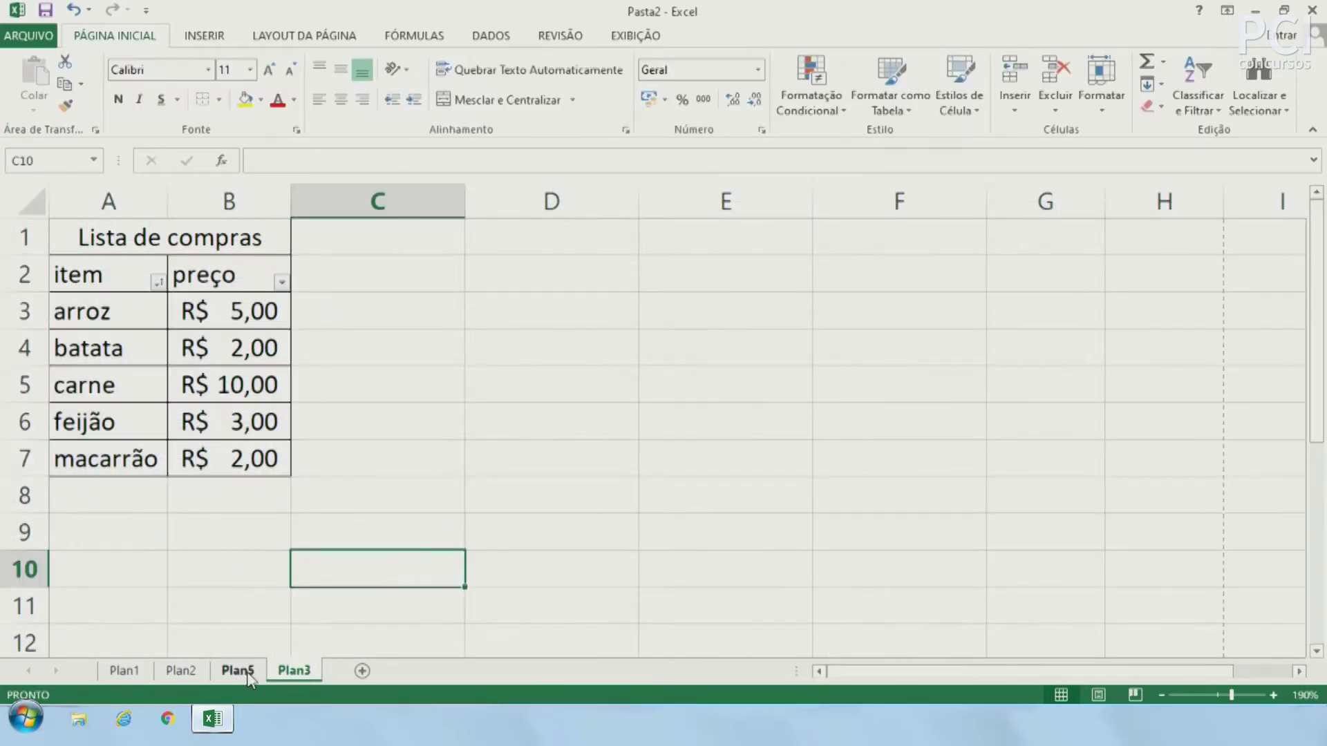
click(237, 670)
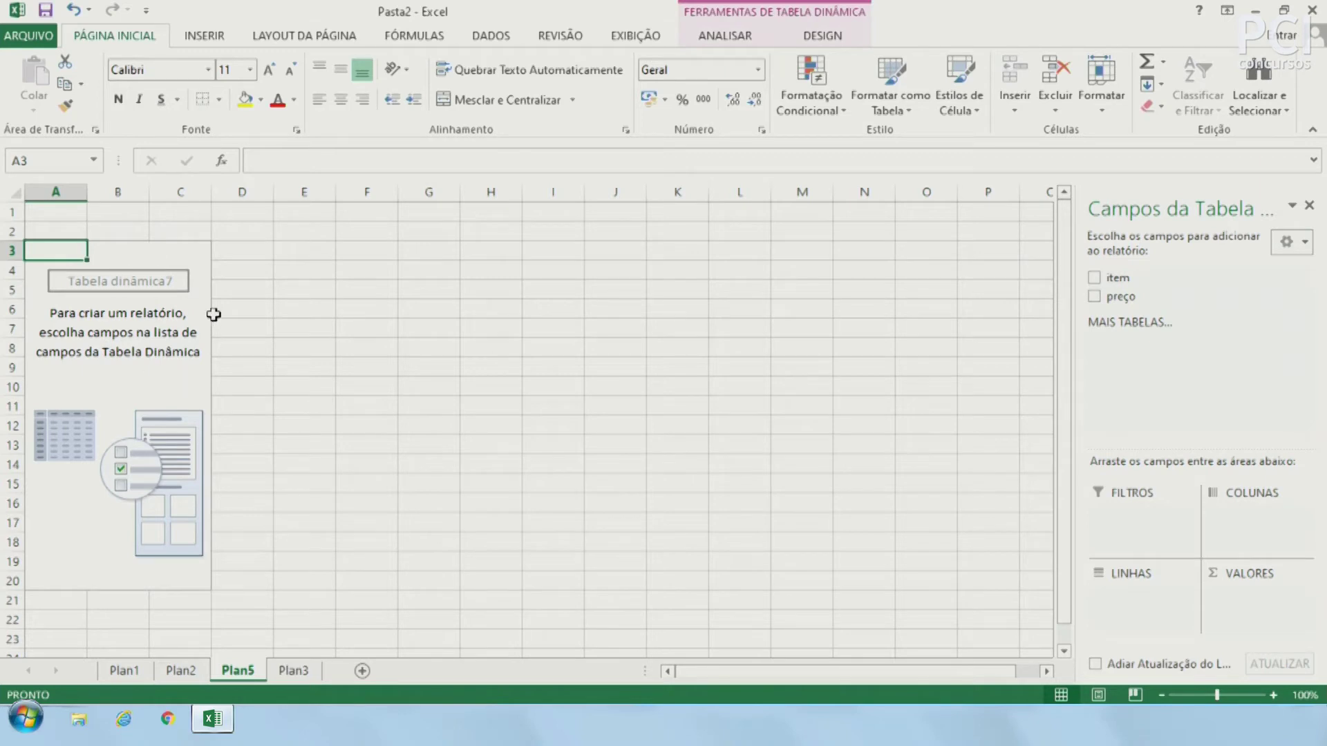
click(292, 670)
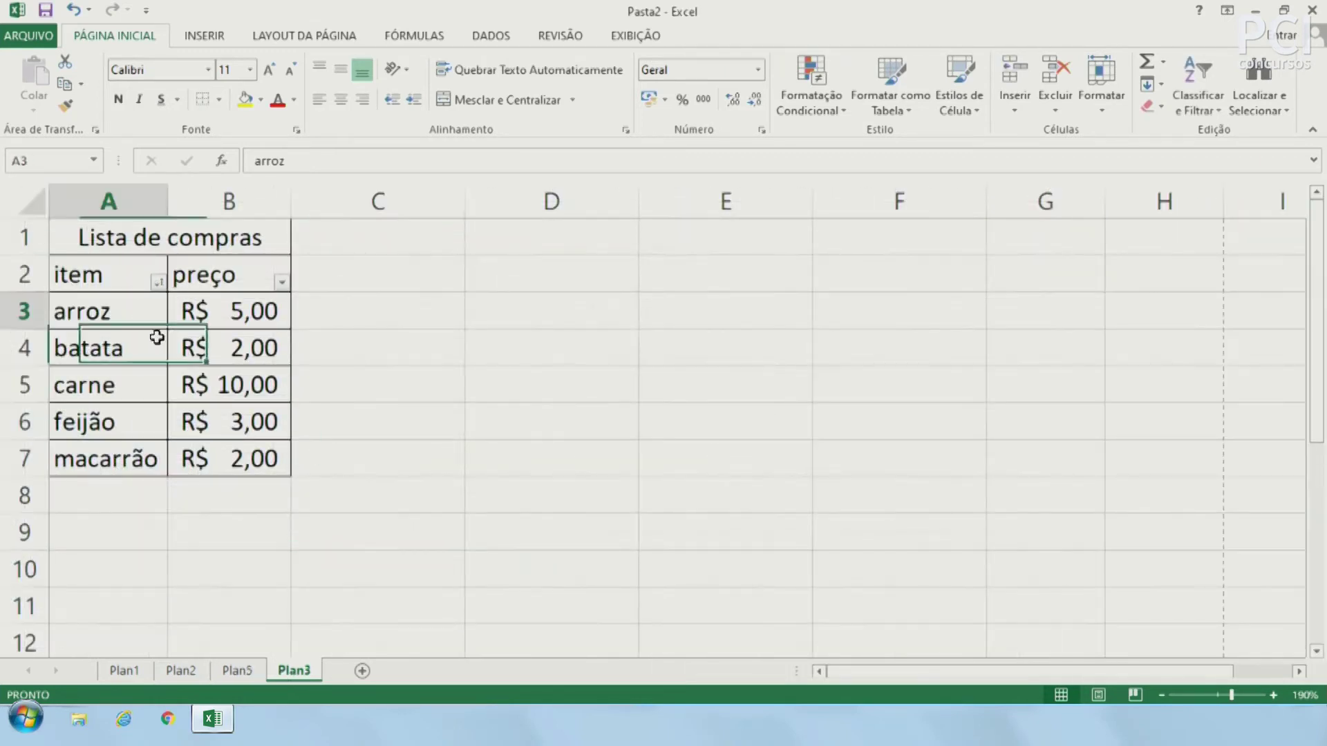
drag(136, 308, 276, 459)
click(496, 419)
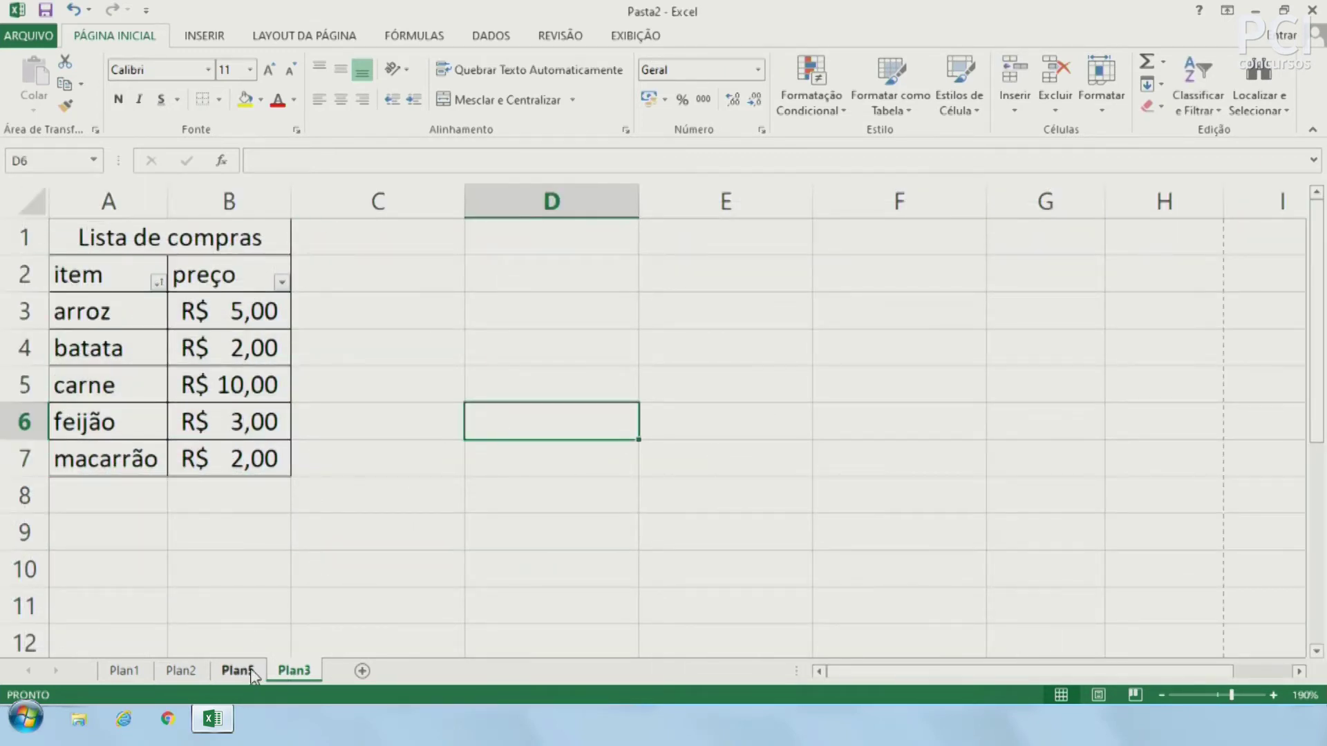
click(258, 676)
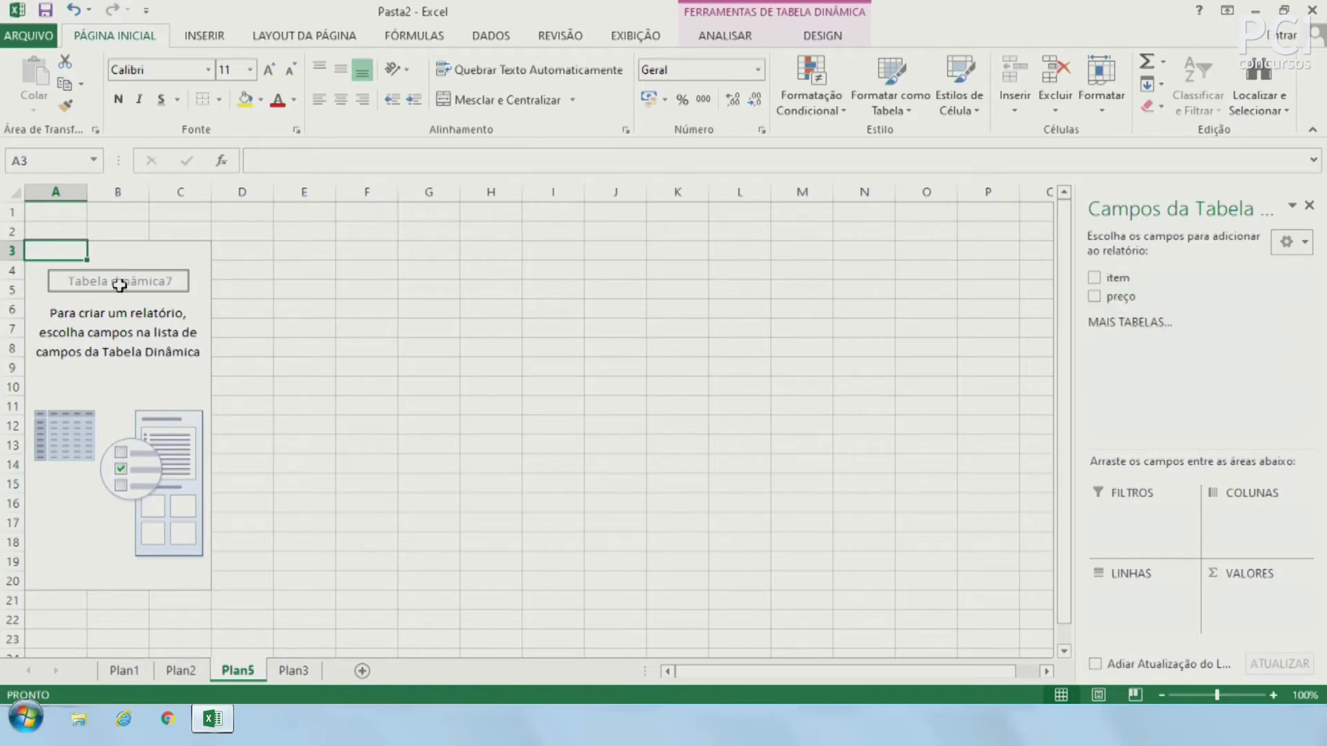
Add item as row labels and preço as summed values to the pivot table.
click(1094, 277)
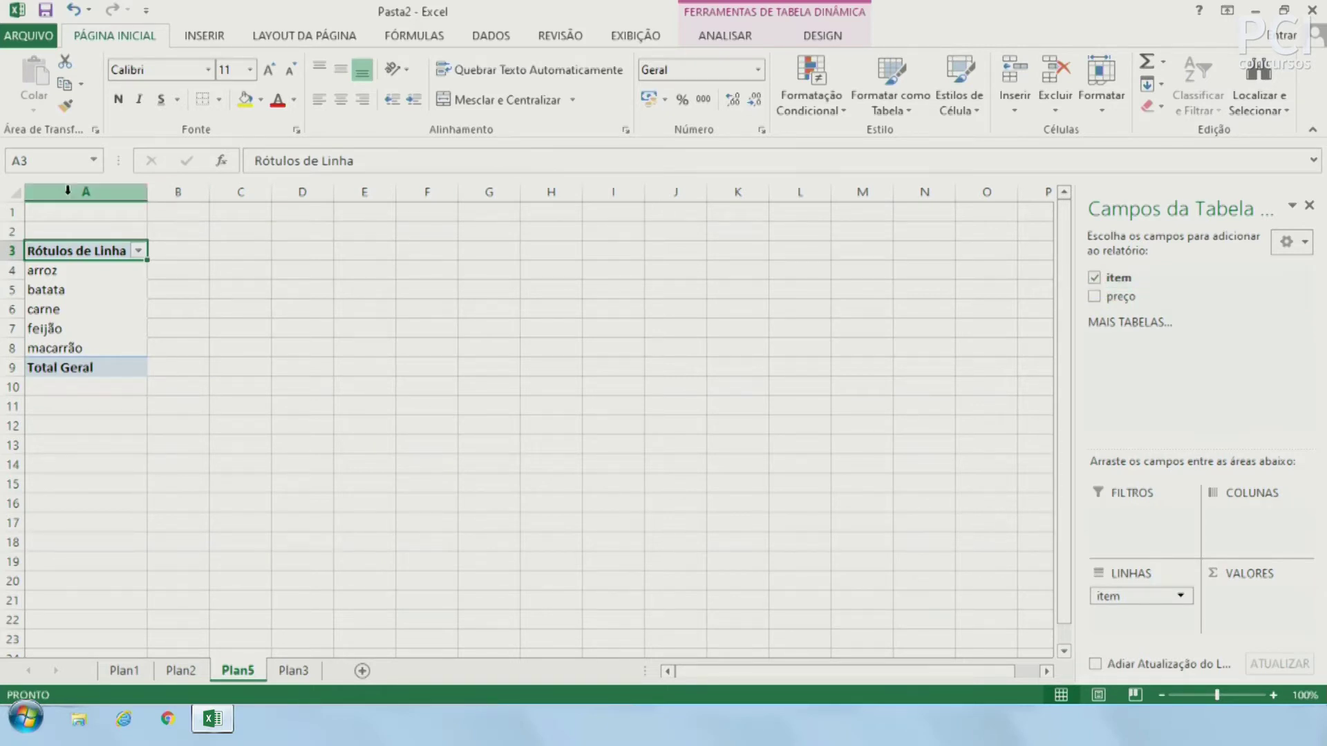
click(1119, 296)
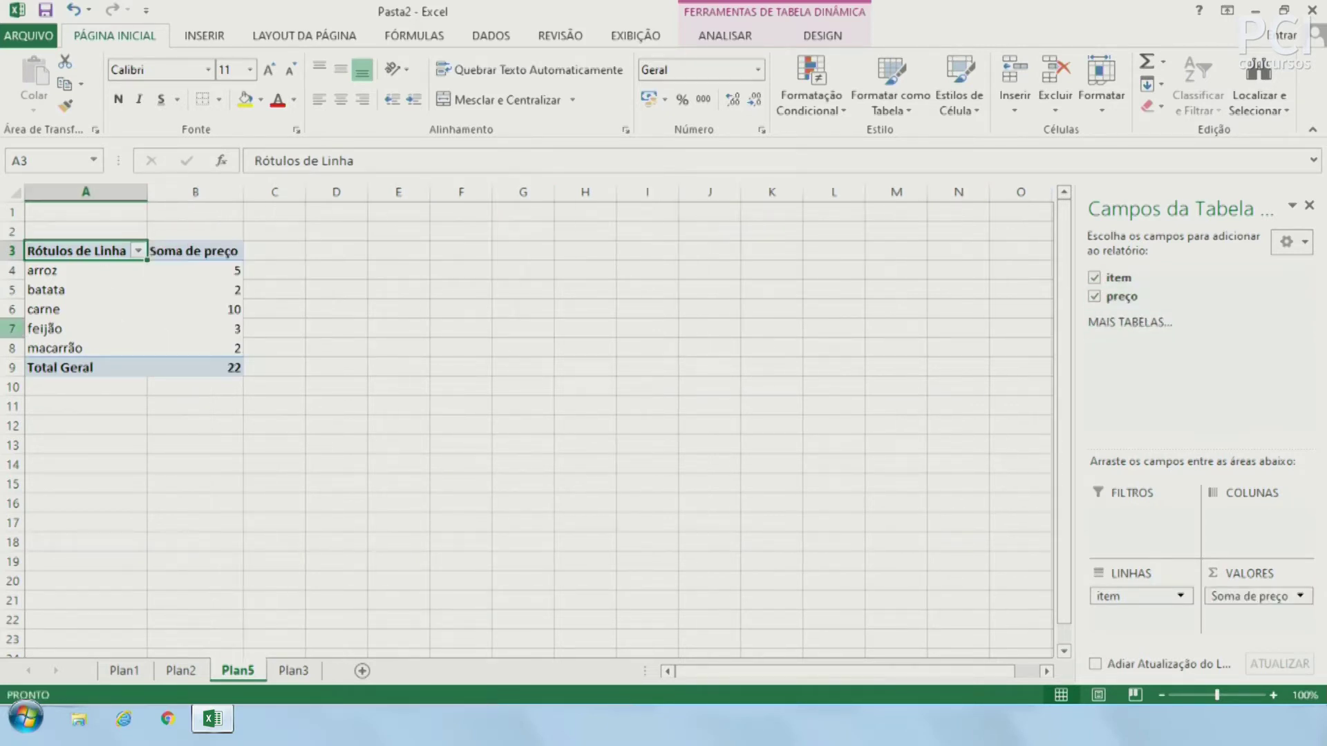
click(298, 309)
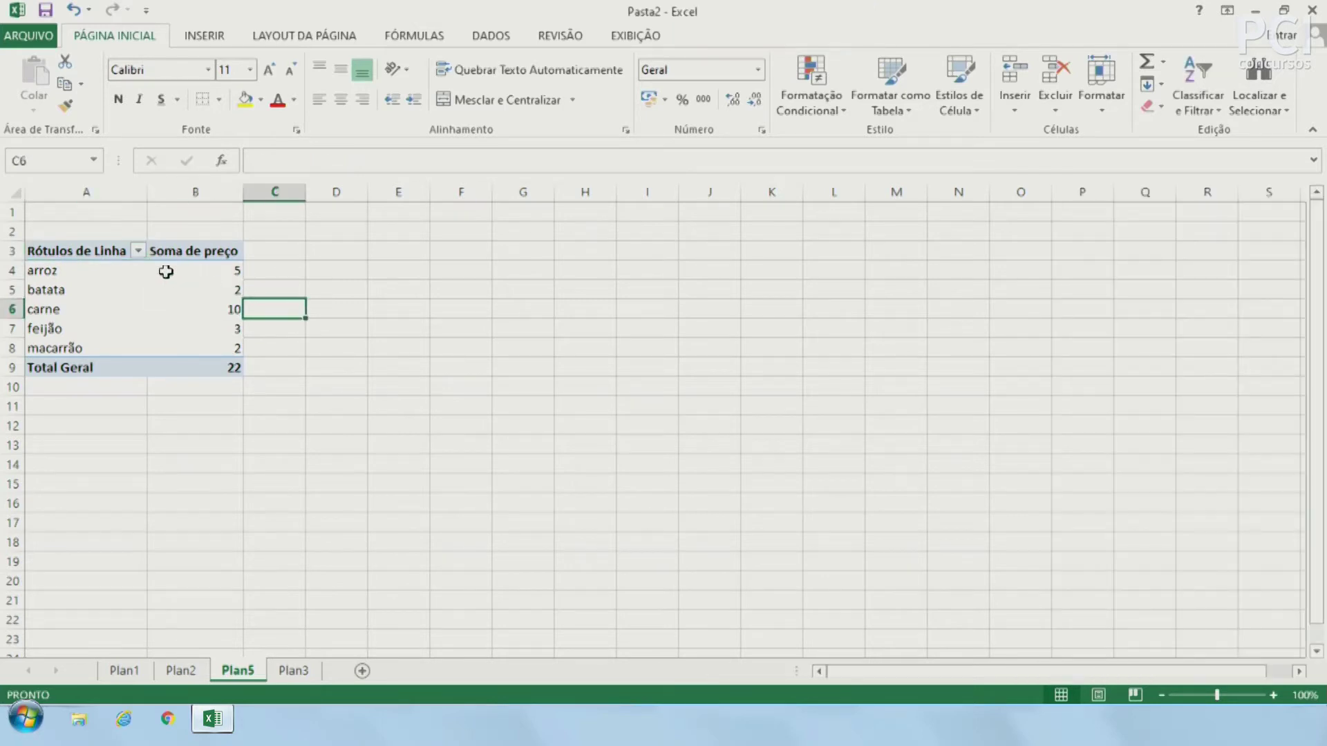
Inspect the pivot's row labels, Soma de preço header and the grand total 22.
click(111, 266)
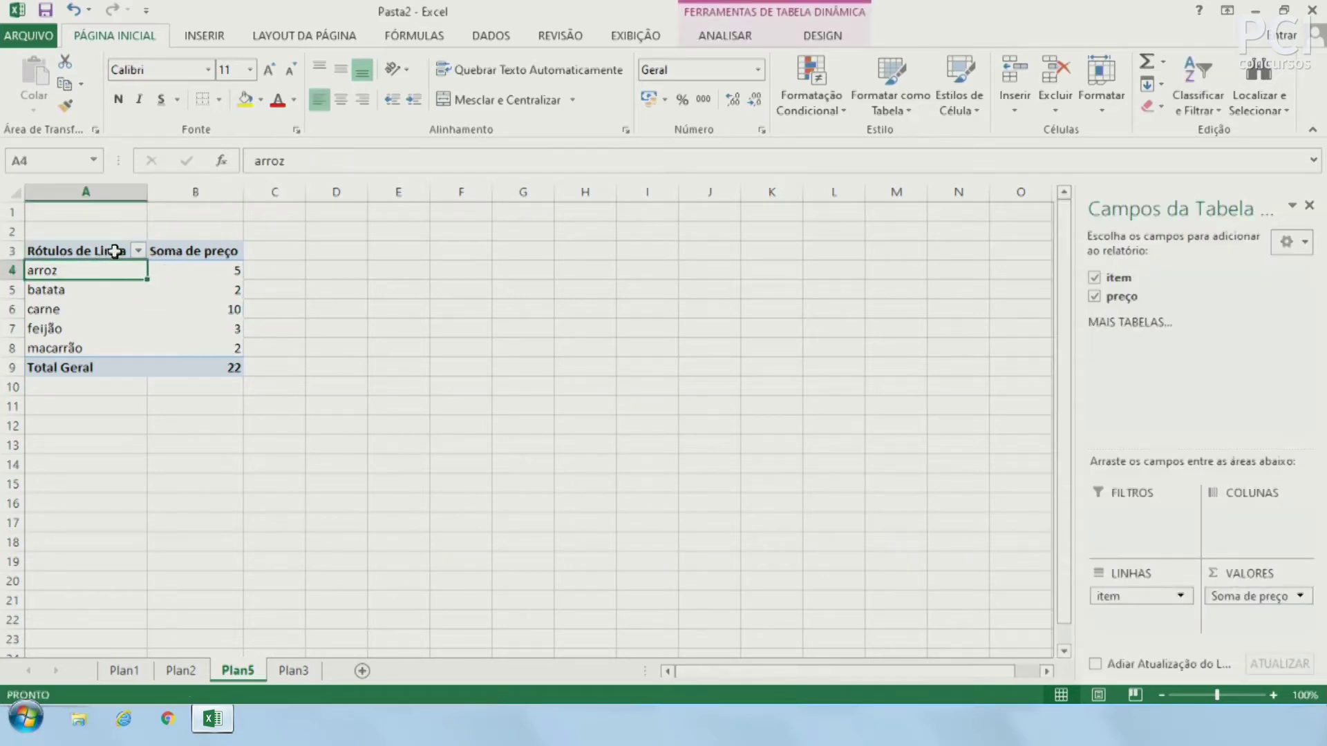
click(115, 251)
click(183, 248)
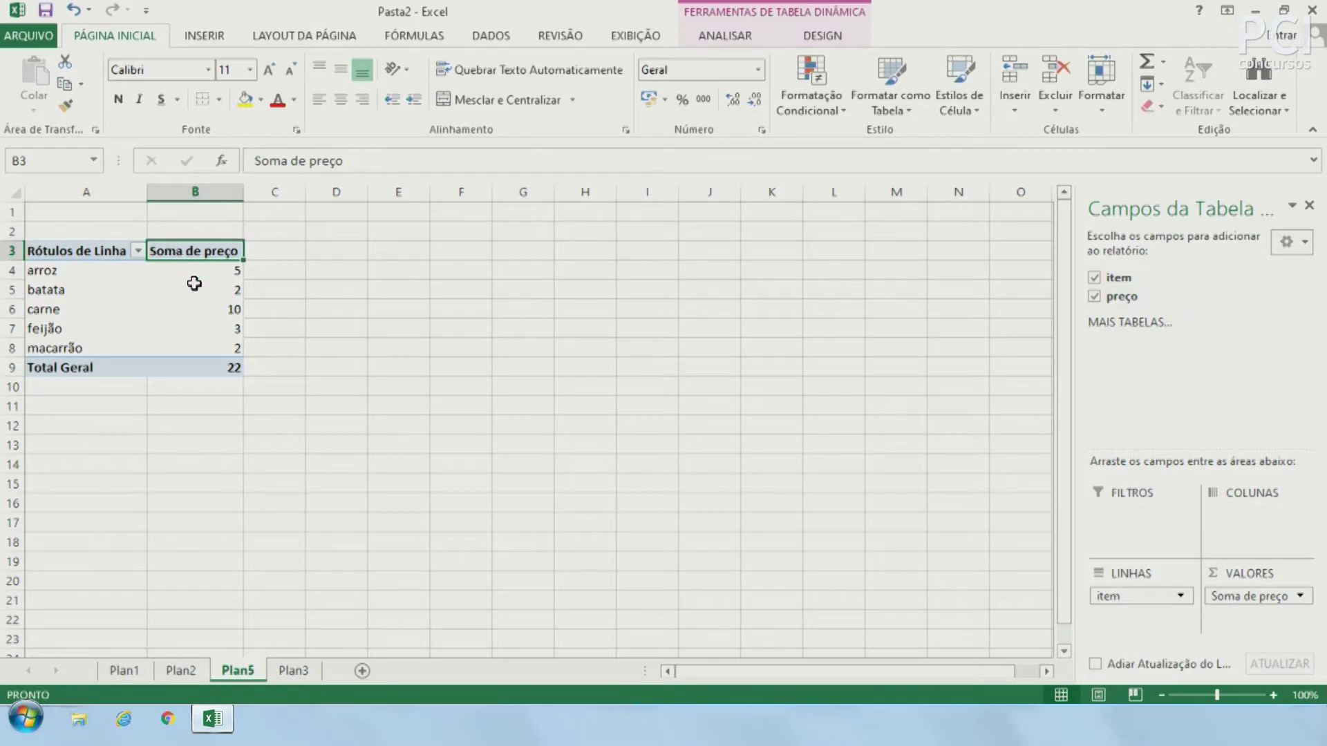
click(185, 389)
click(194, 347)
click(195, 367)
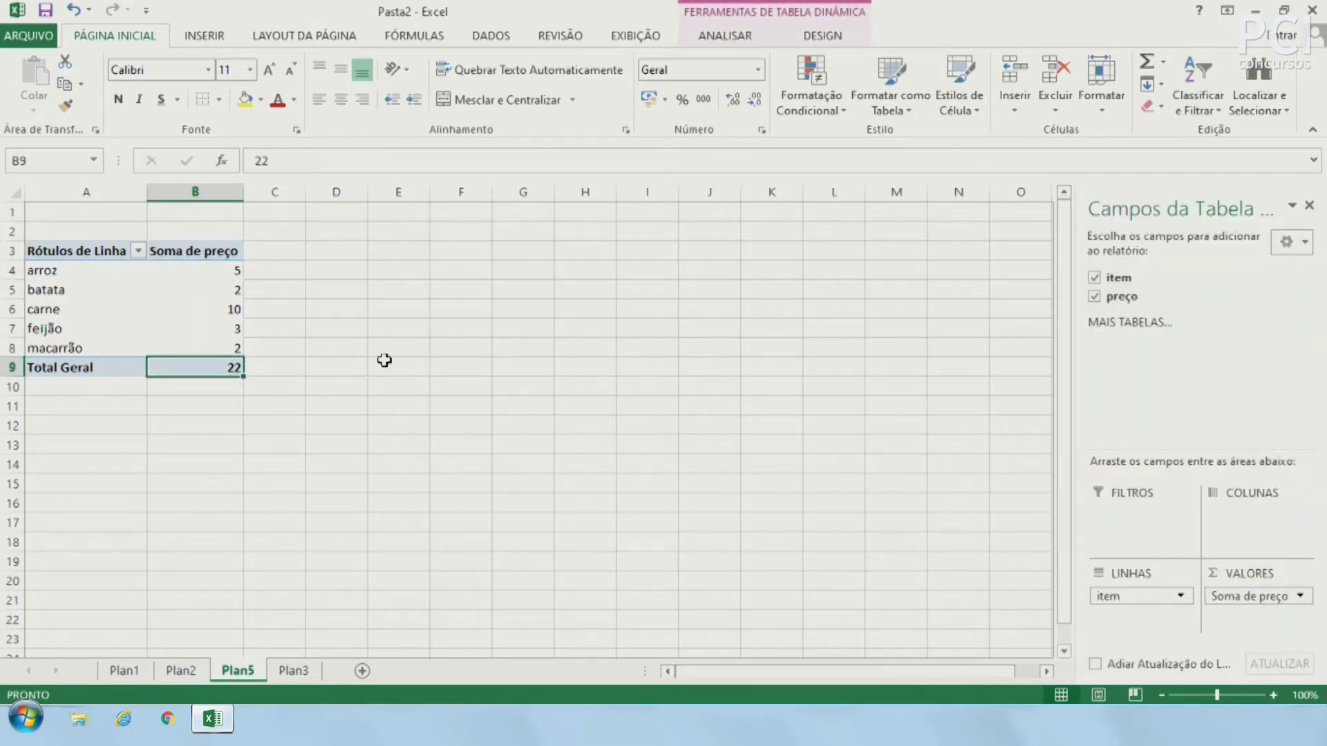
click(207, 302)
click(109, 269)
click(103, 238)
click(102, 252)
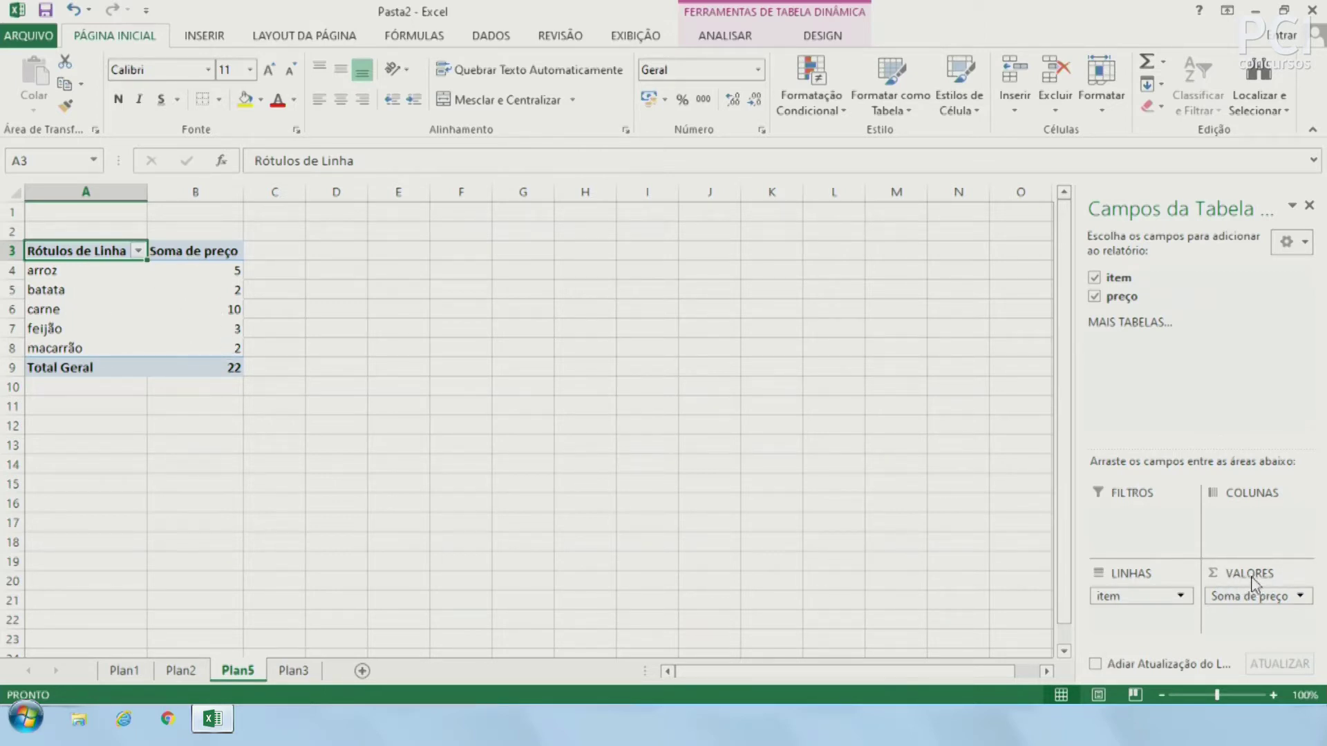
Move item and preço between Filtros, Linhas, Colunas and Valores, ending with item rows and summed prices.
click(199, 368)
click(1293, 597)
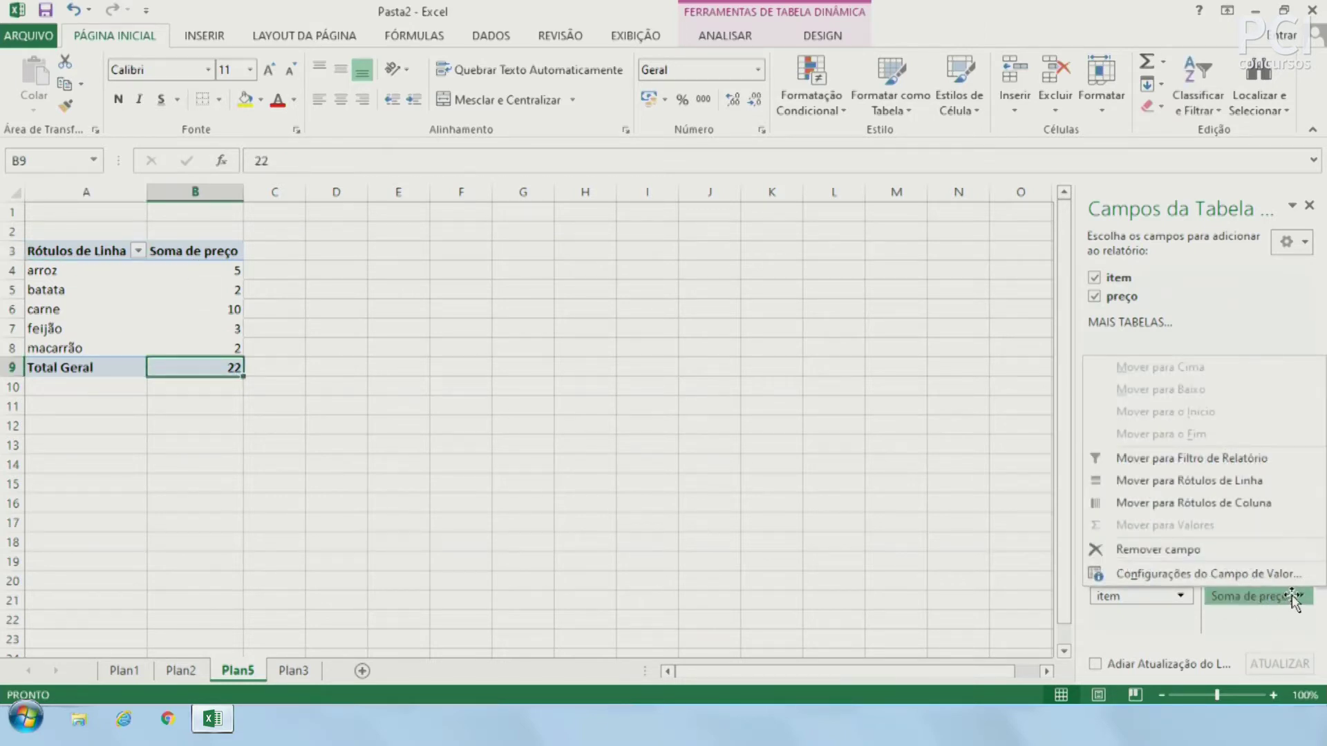
click(1294, 597)
click(1174, 595)
click(1136, 601)
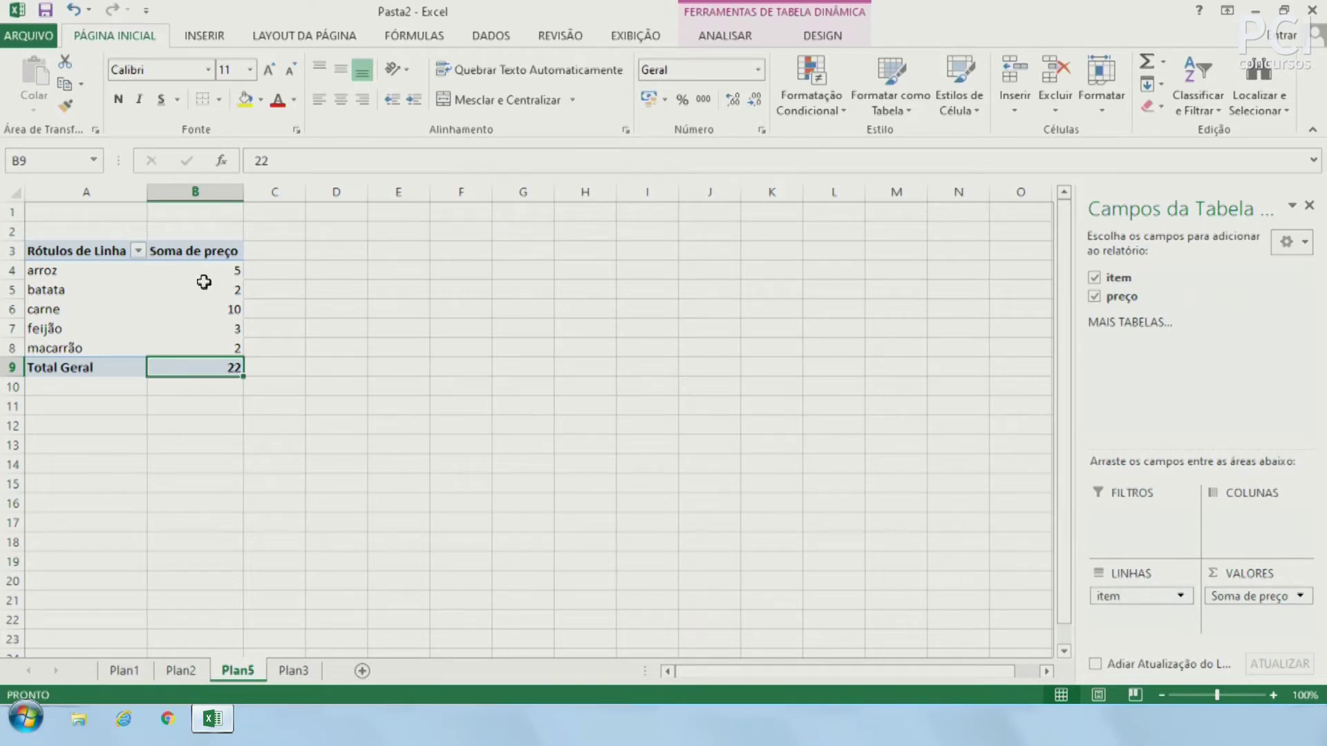
drag(1145, 590, 1163, 526)
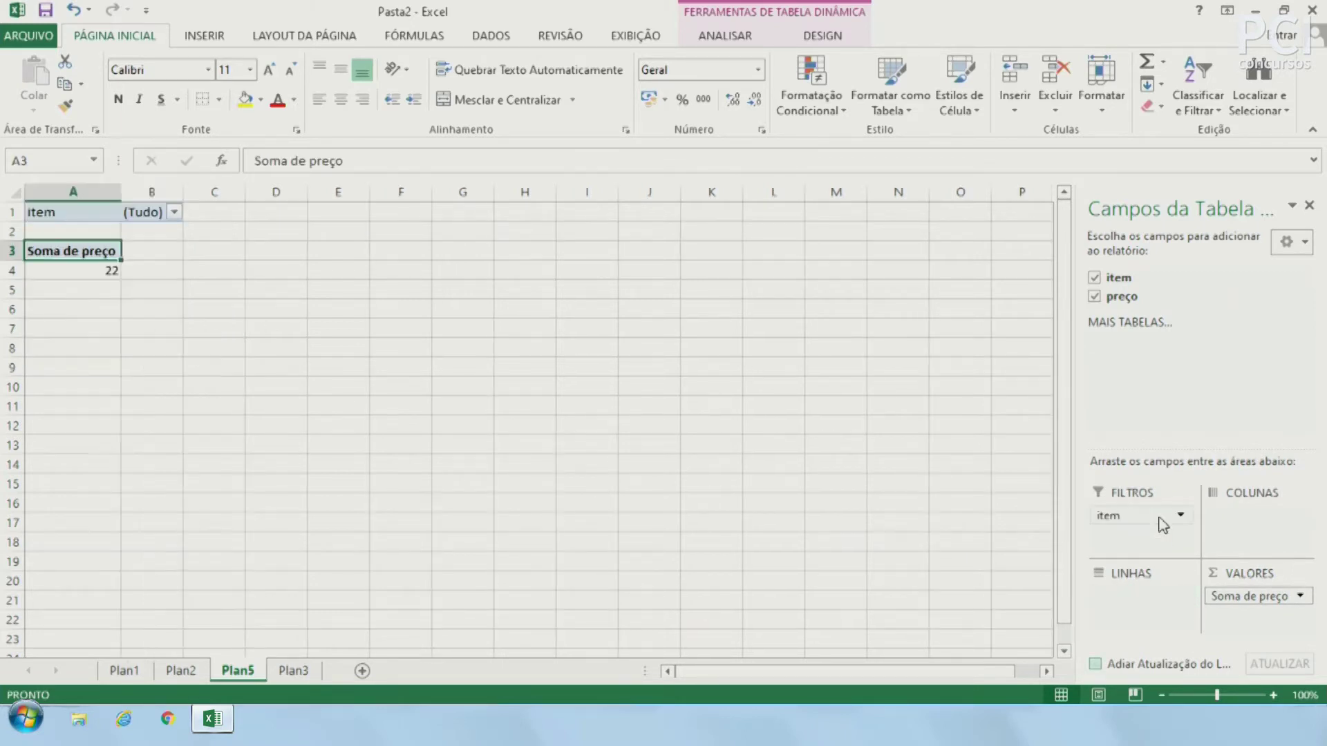
drag(1137, 518, 1128, 591)
mouse_move(1259, 598)
mouse_down()
mouse_move(1272, 528)
mouse_move(1152, 520)
mouse_up()
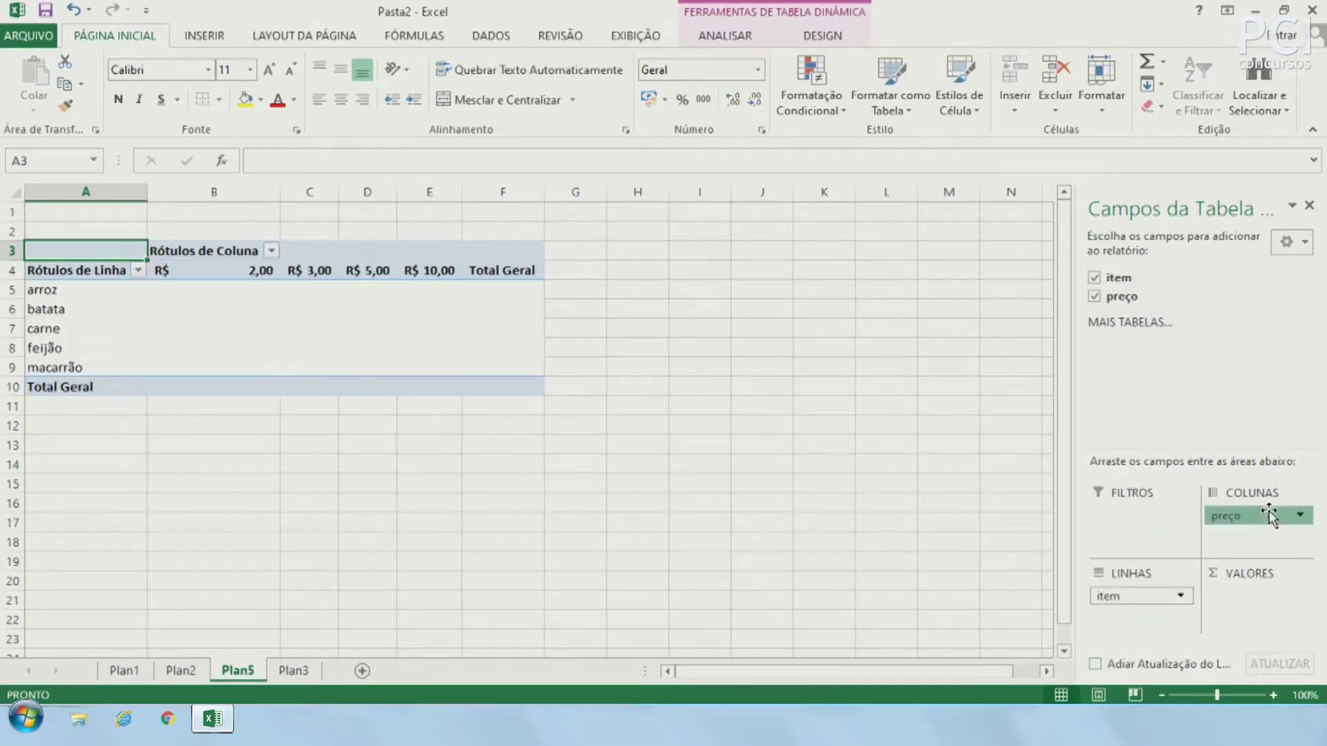
mouse_move(1133, 596)
mouse_down()
mouse_move(1254, 599)
mouse_move(1133, 596)
mouse_up()
drag(1140, 515, 1267, 613)
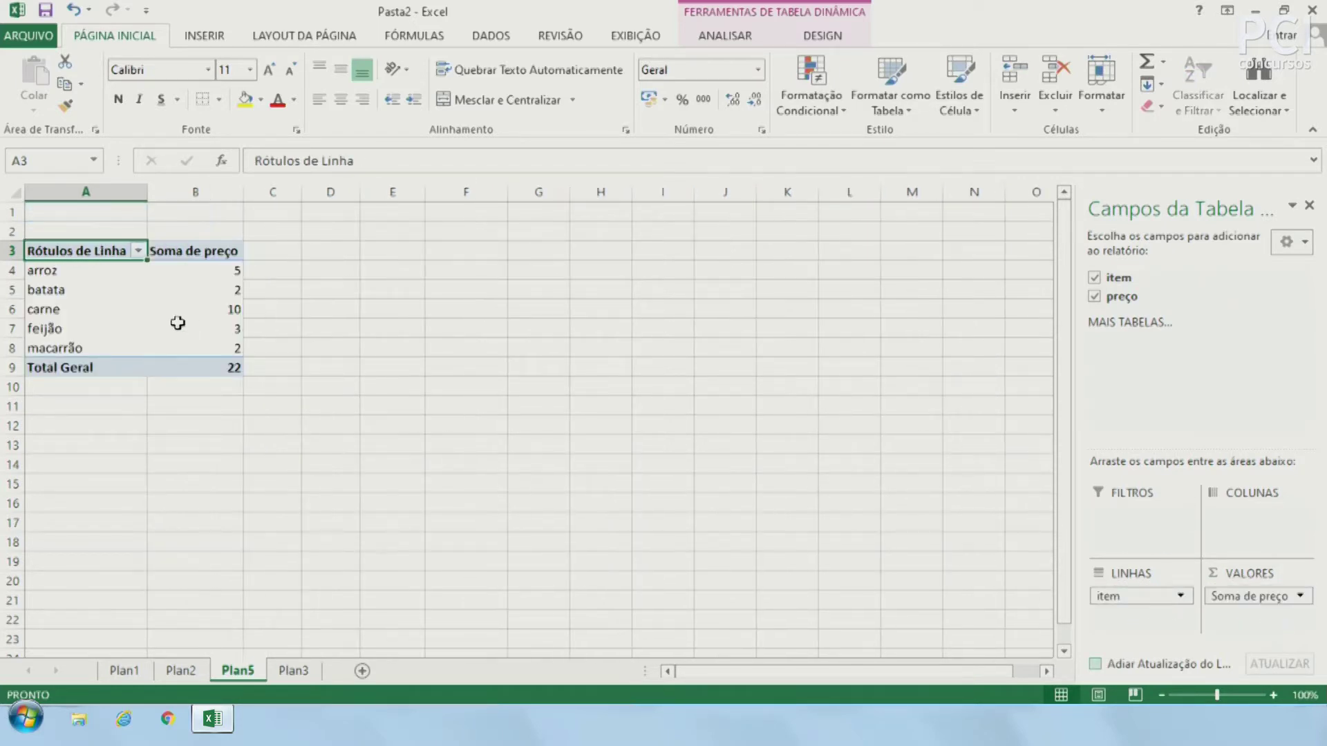
Delete the Plan5 pivot sheet, returning to the Plan3 shopping list.
click(362, 445)
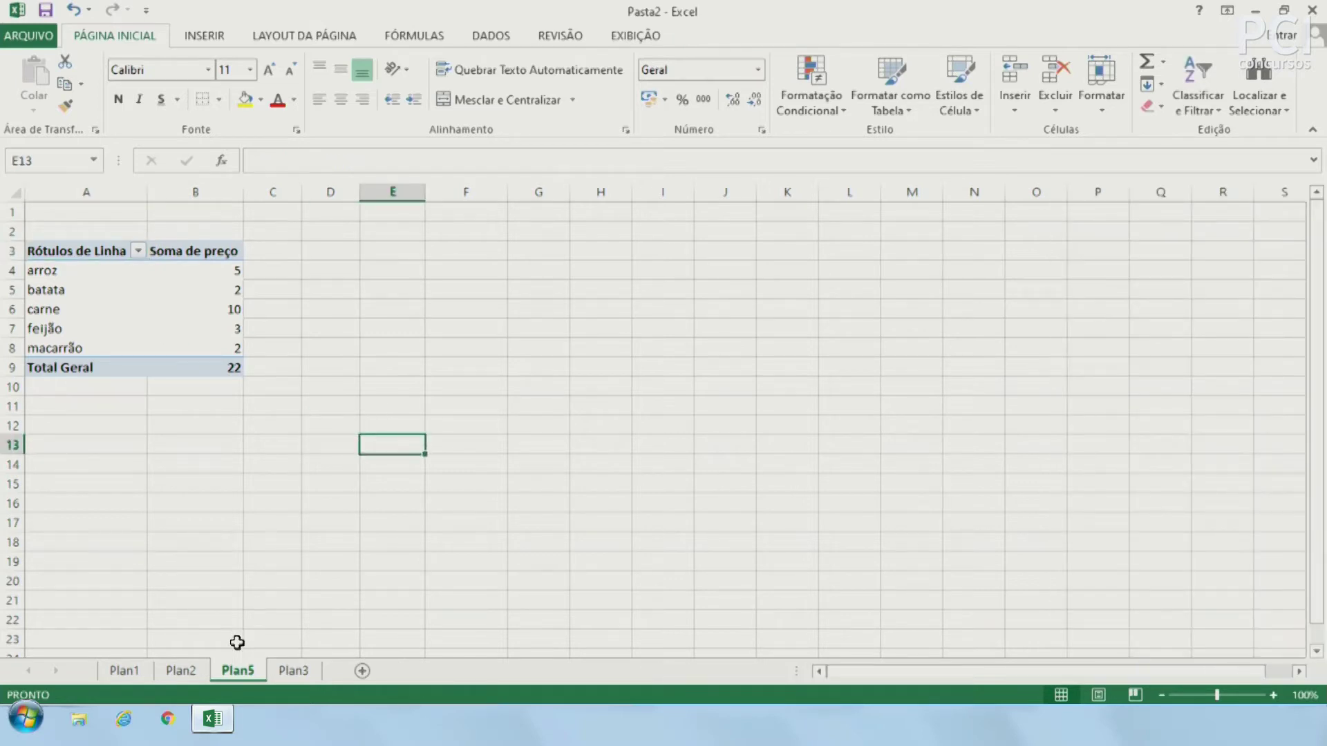
right_click(245, 676)
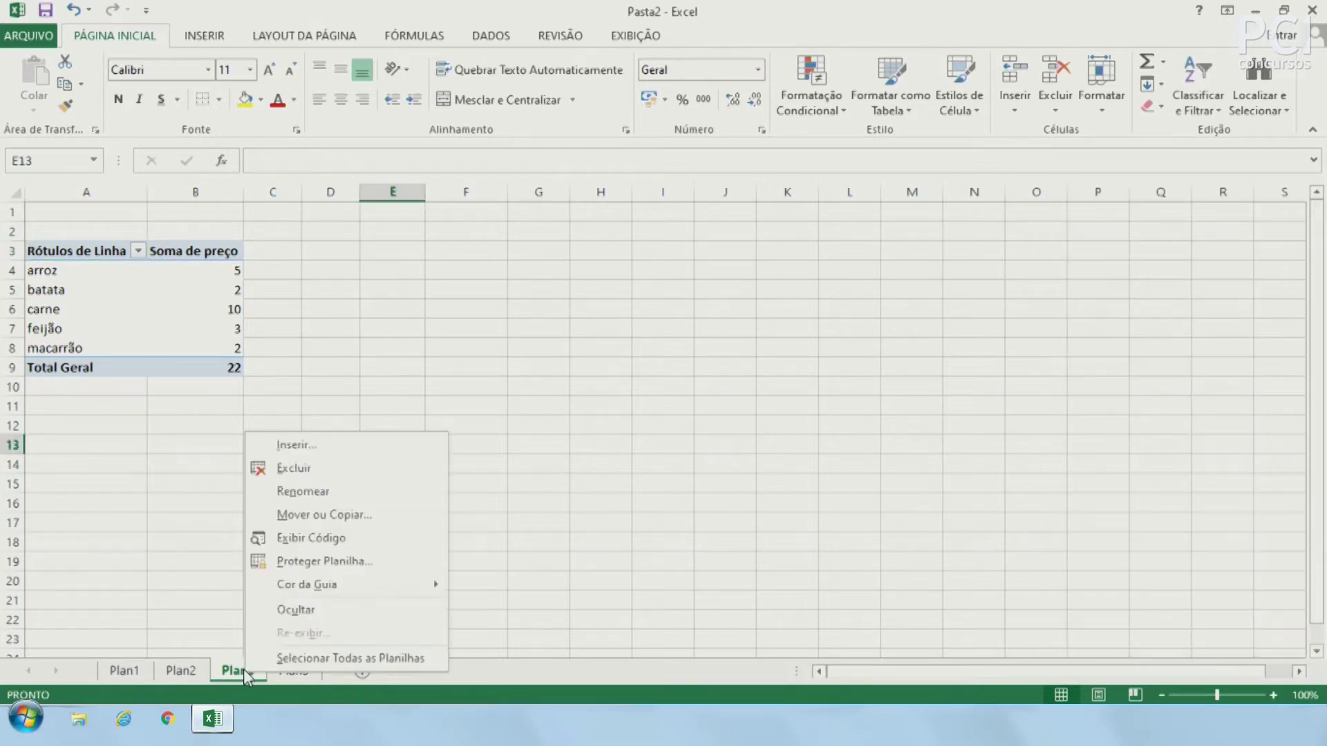
click(337, 470)
click(624, 413)
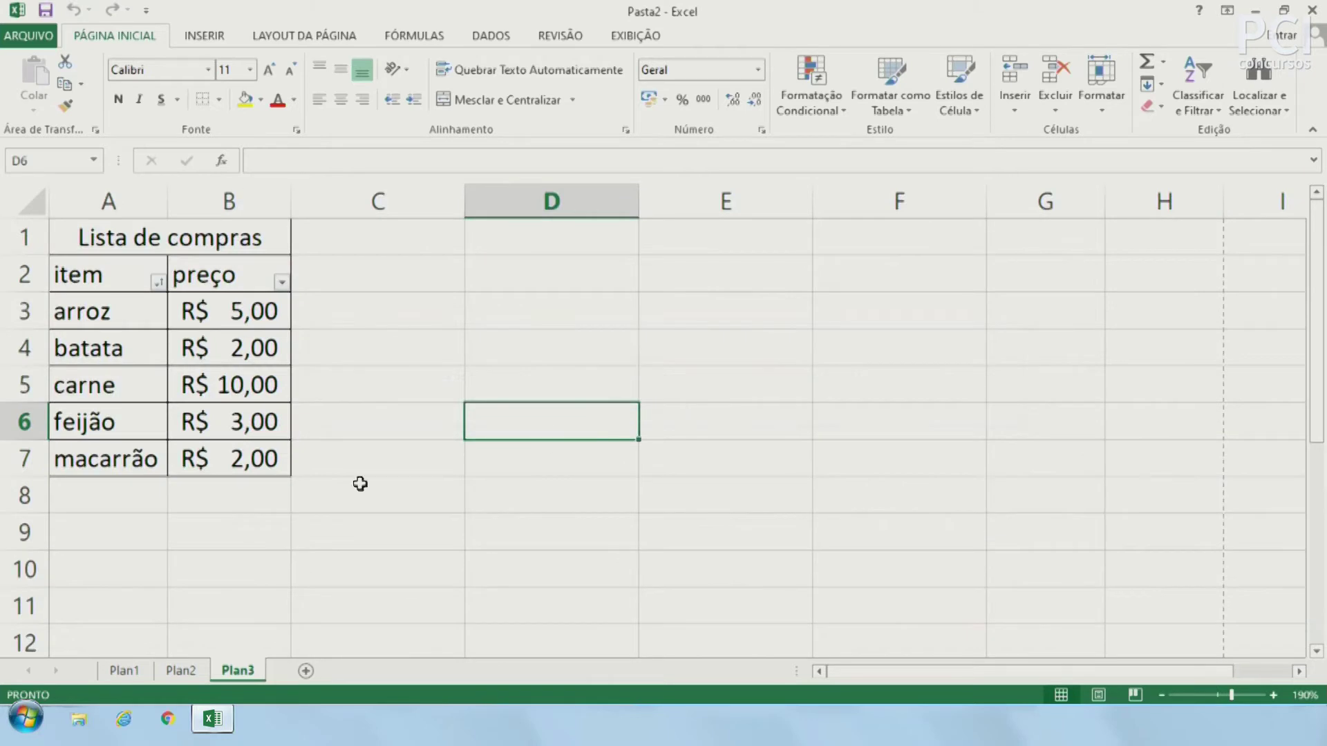
click(403, 560)
click(217, 36)
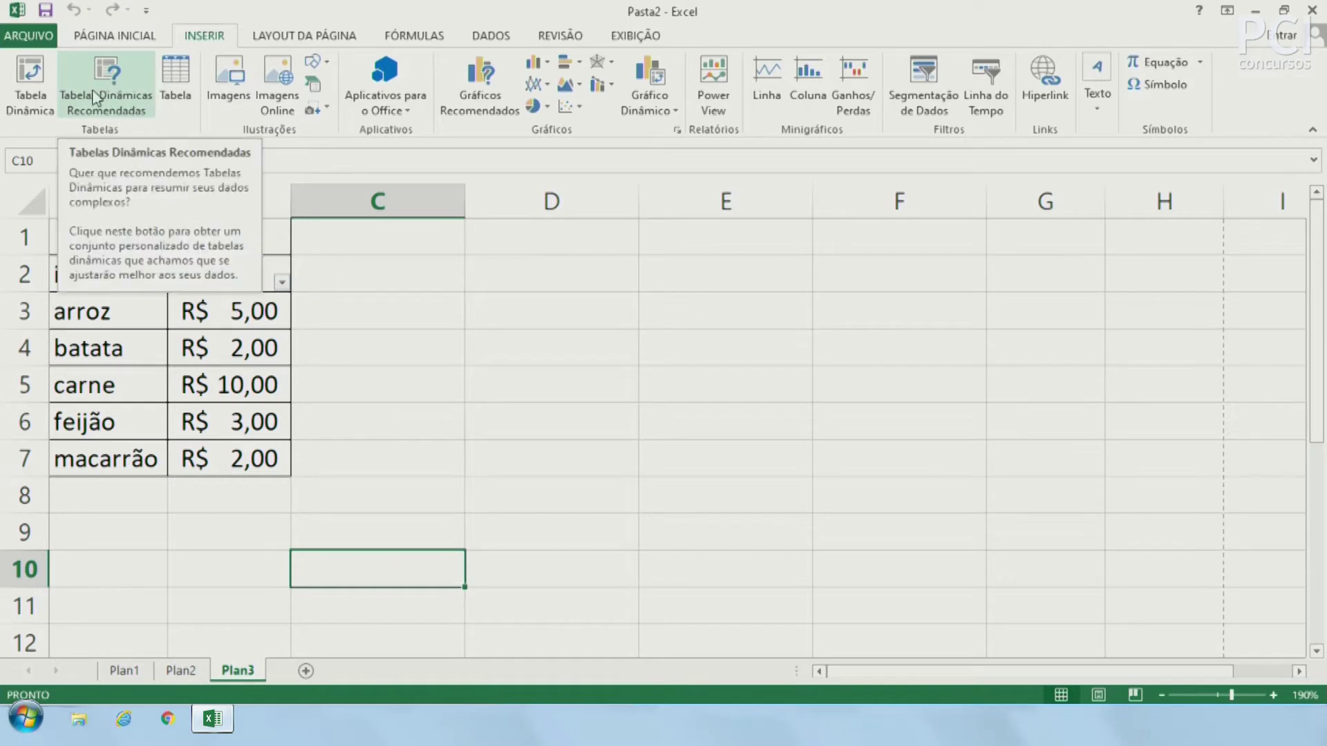
Select the item and preço data and turn off Filtro under Classificar e Filtrar.
click(137, 318)
drag(412, 337, 554, 467)
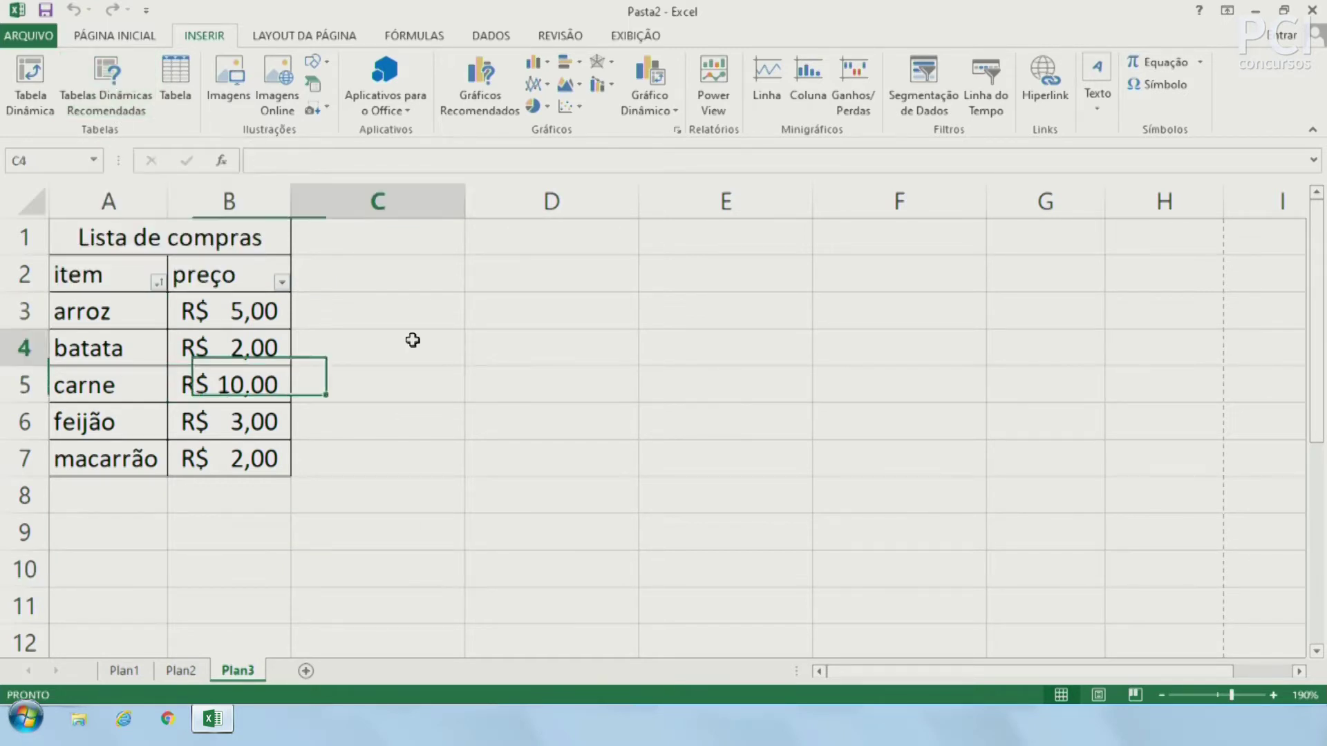
click(725, 495)
click(376, 370)
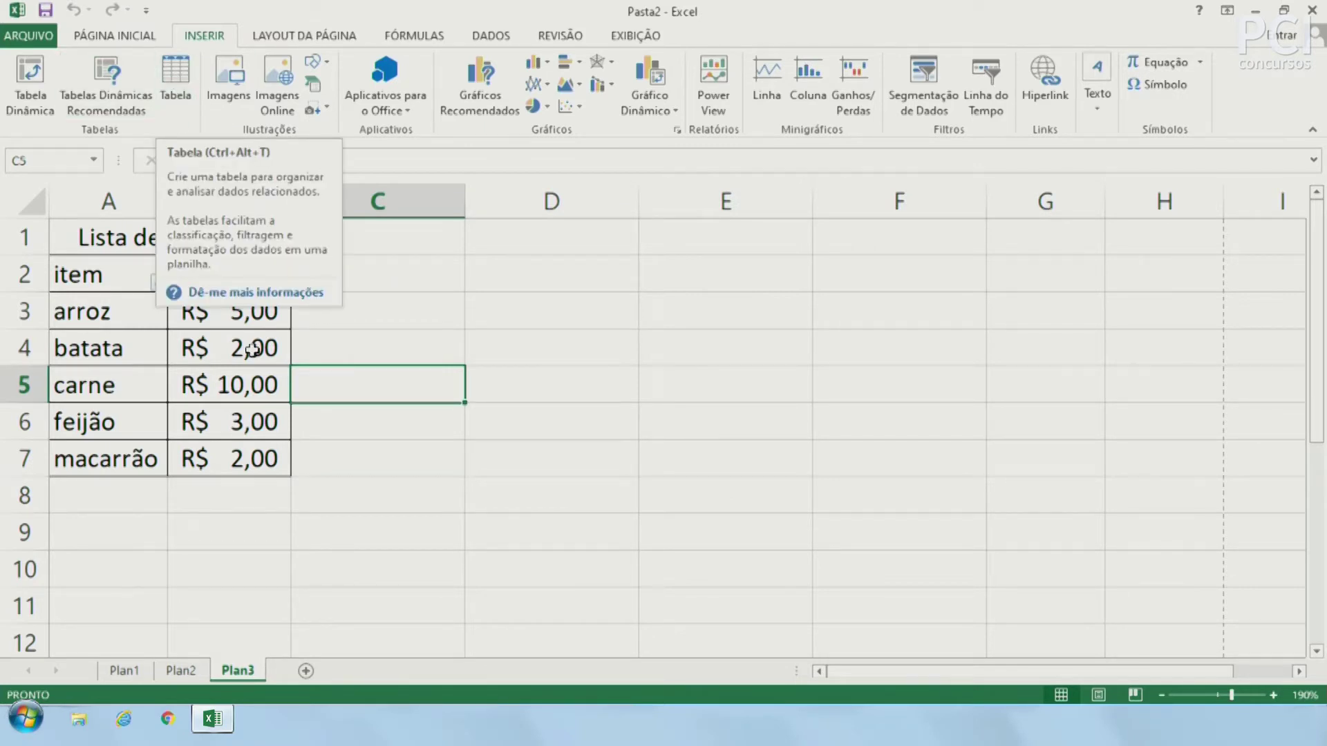
click(110, 315)
mouse_move(110, 287)
mouse_down()
mouse_move(188, 402)
mouse_move(201, 453)
mouse_up()
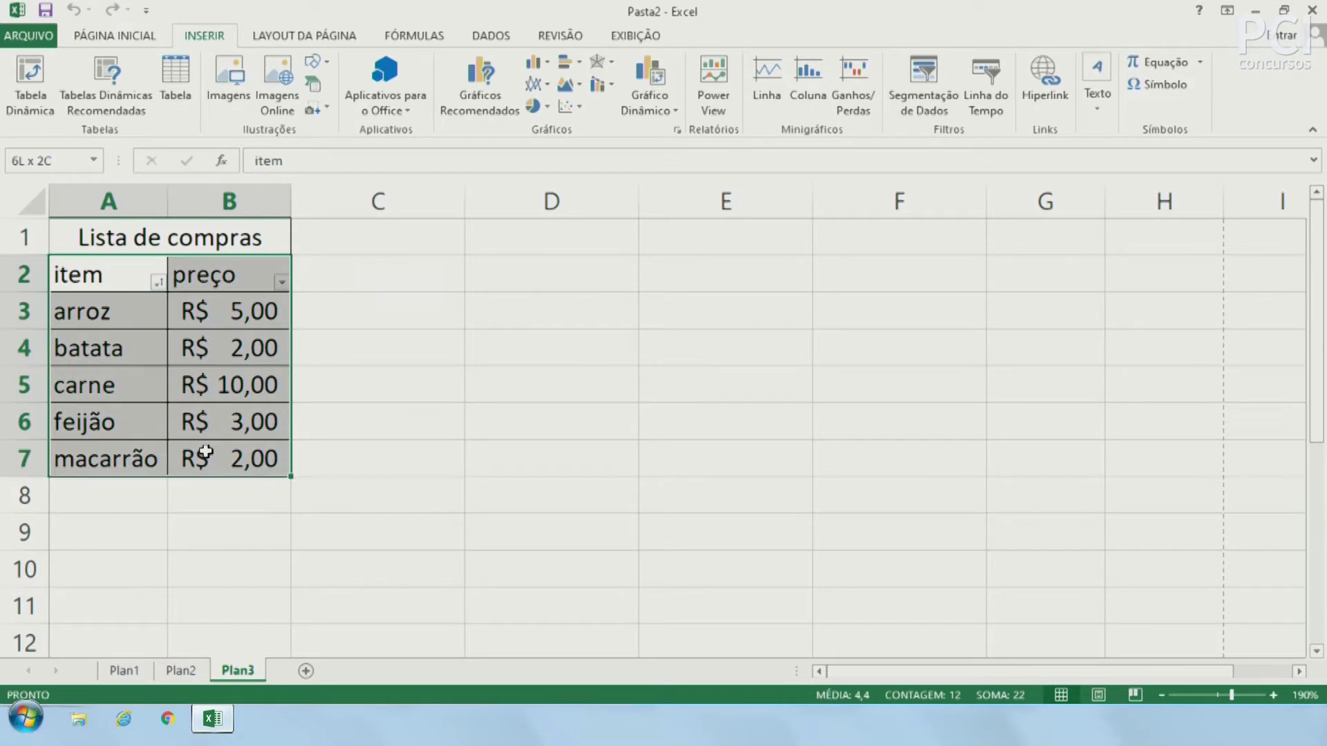
click(142, 43)
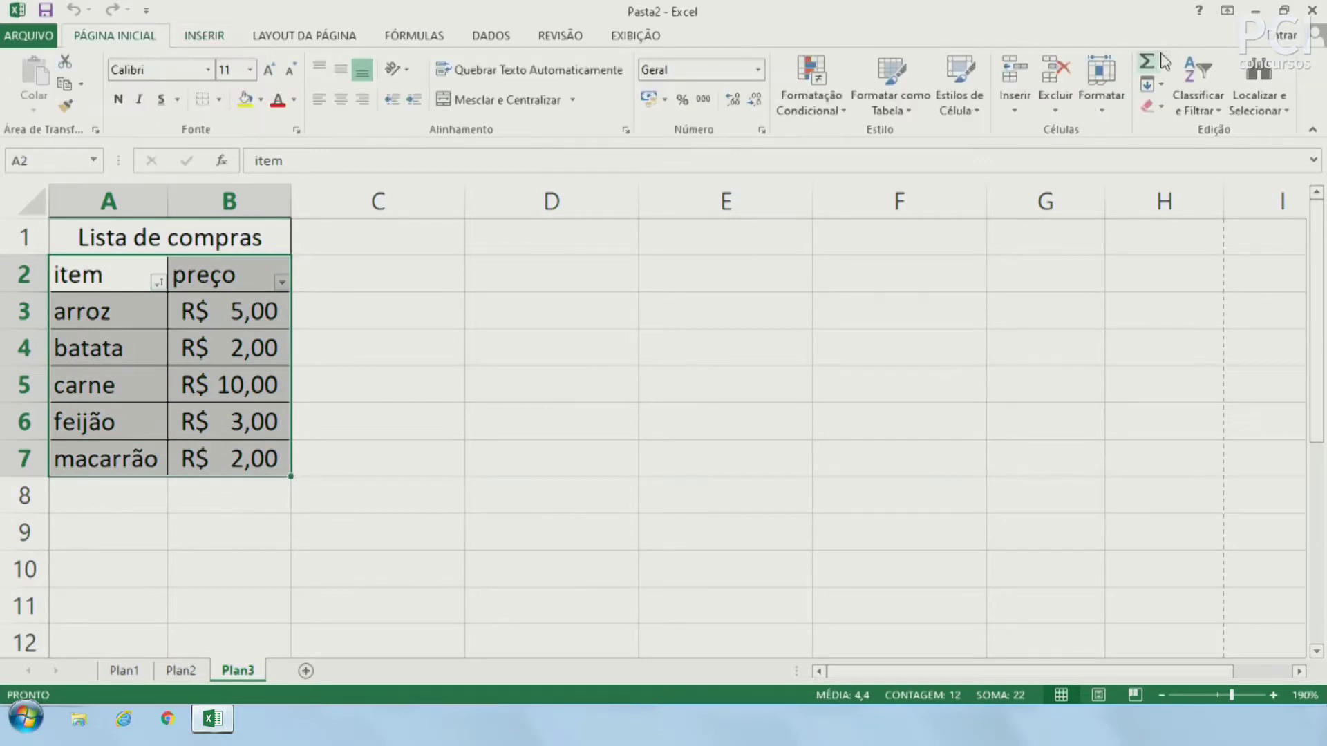
click(1197, 89)
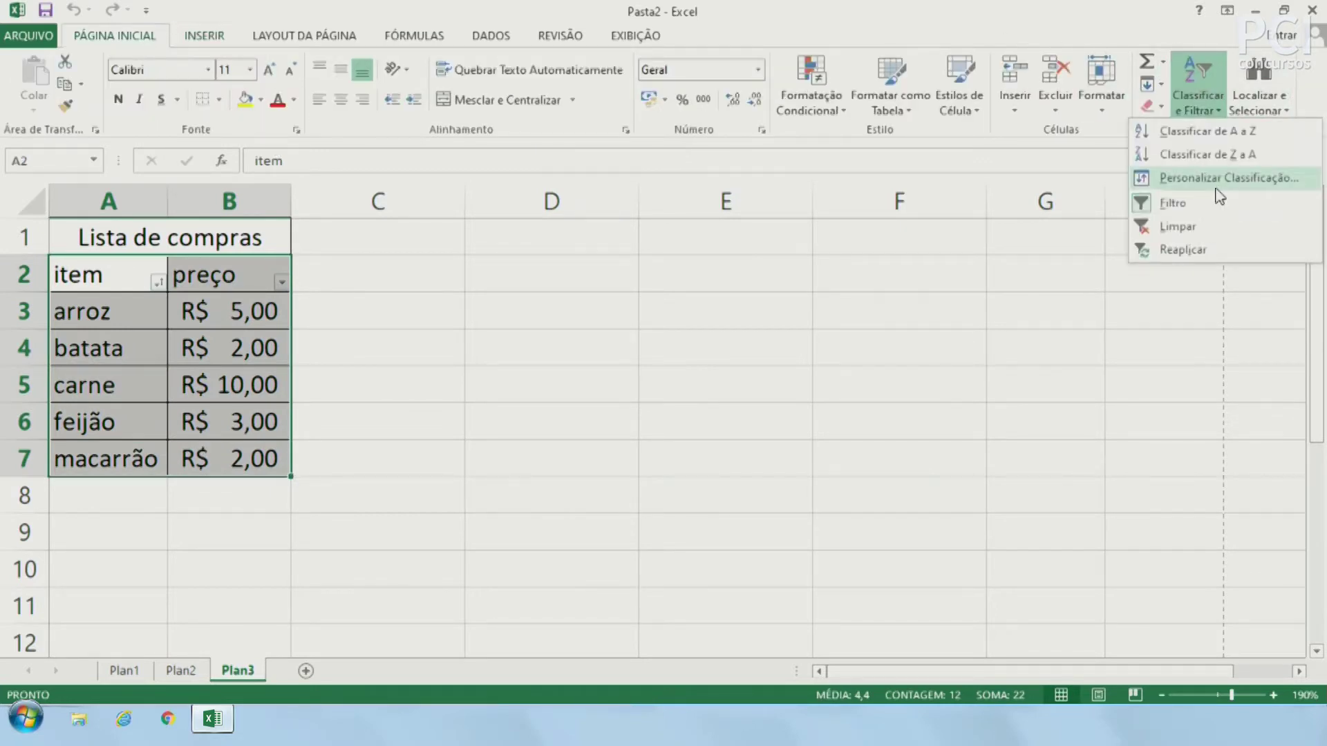
click(1179, 207)
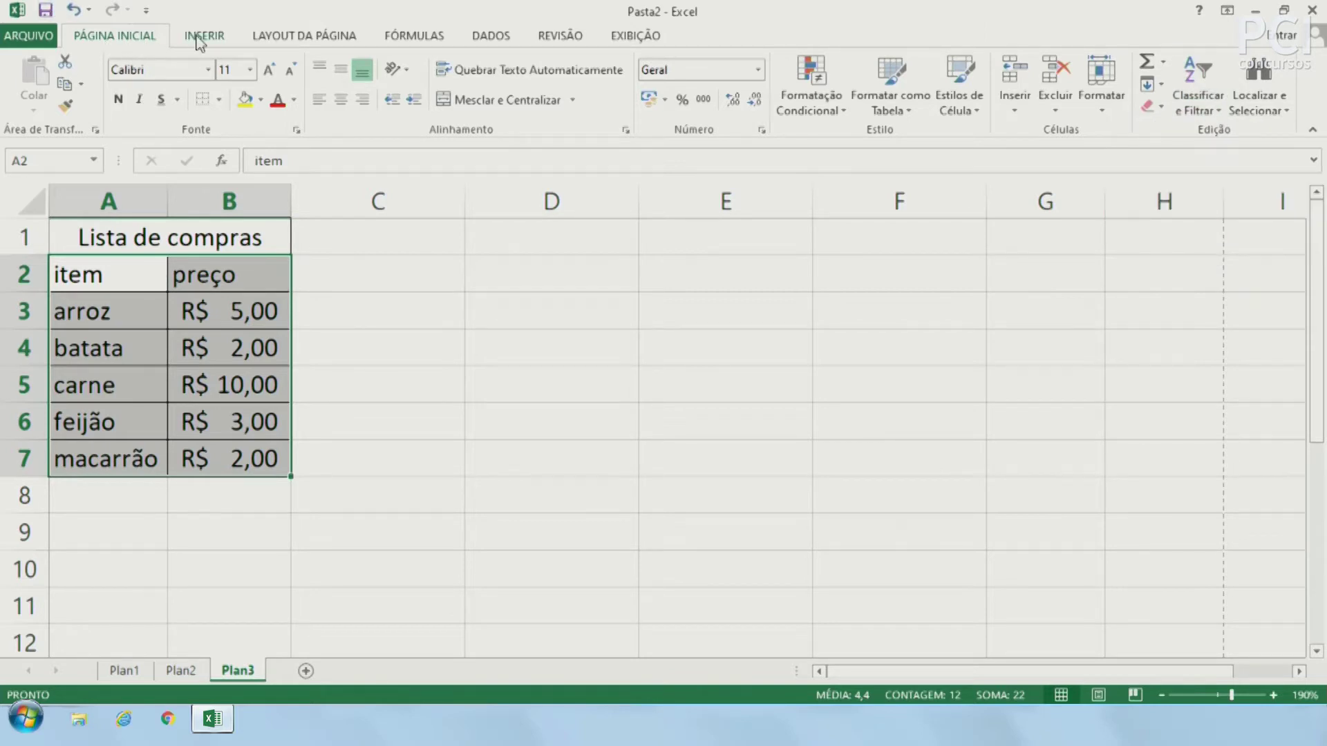
Browse the conditional formatting and table style galleries without applying anything.
click(199, 40)
click(107, 38)
click(811, 97)
click(874, 100)
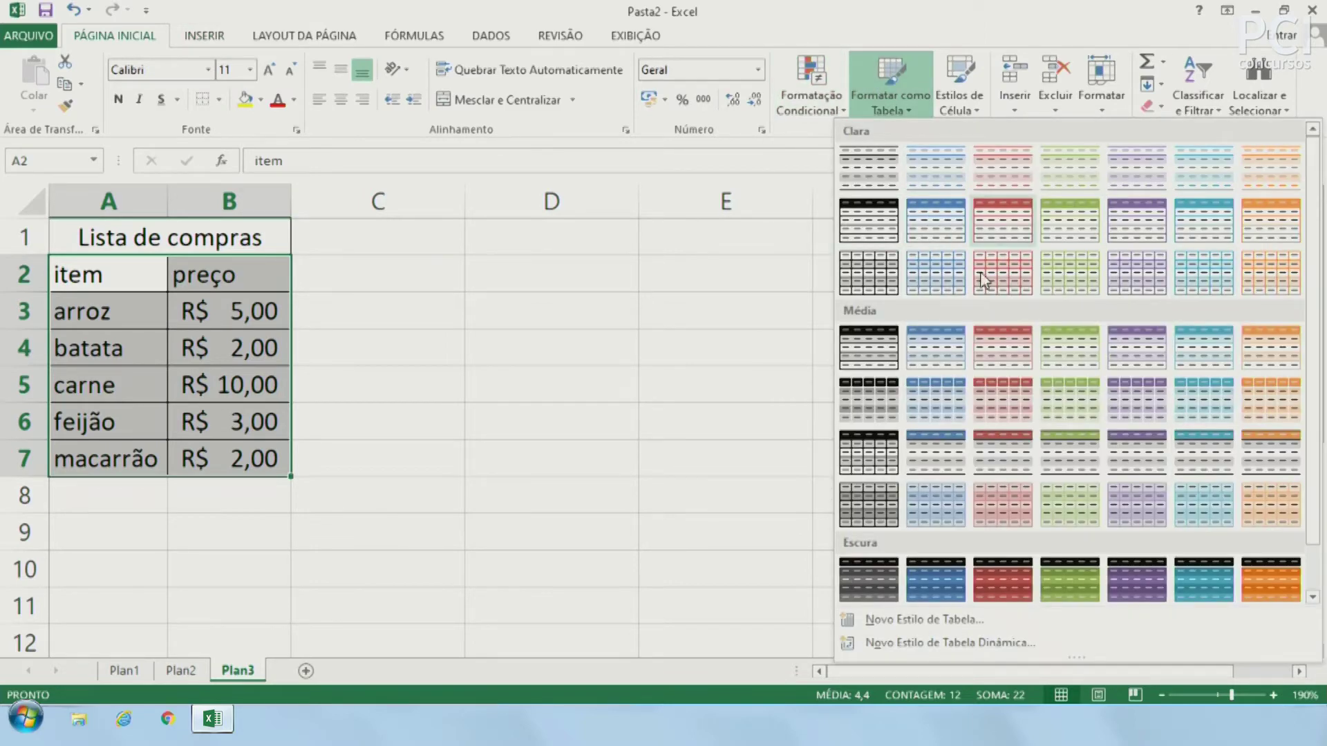
click(504, 8)
click(207, 36)
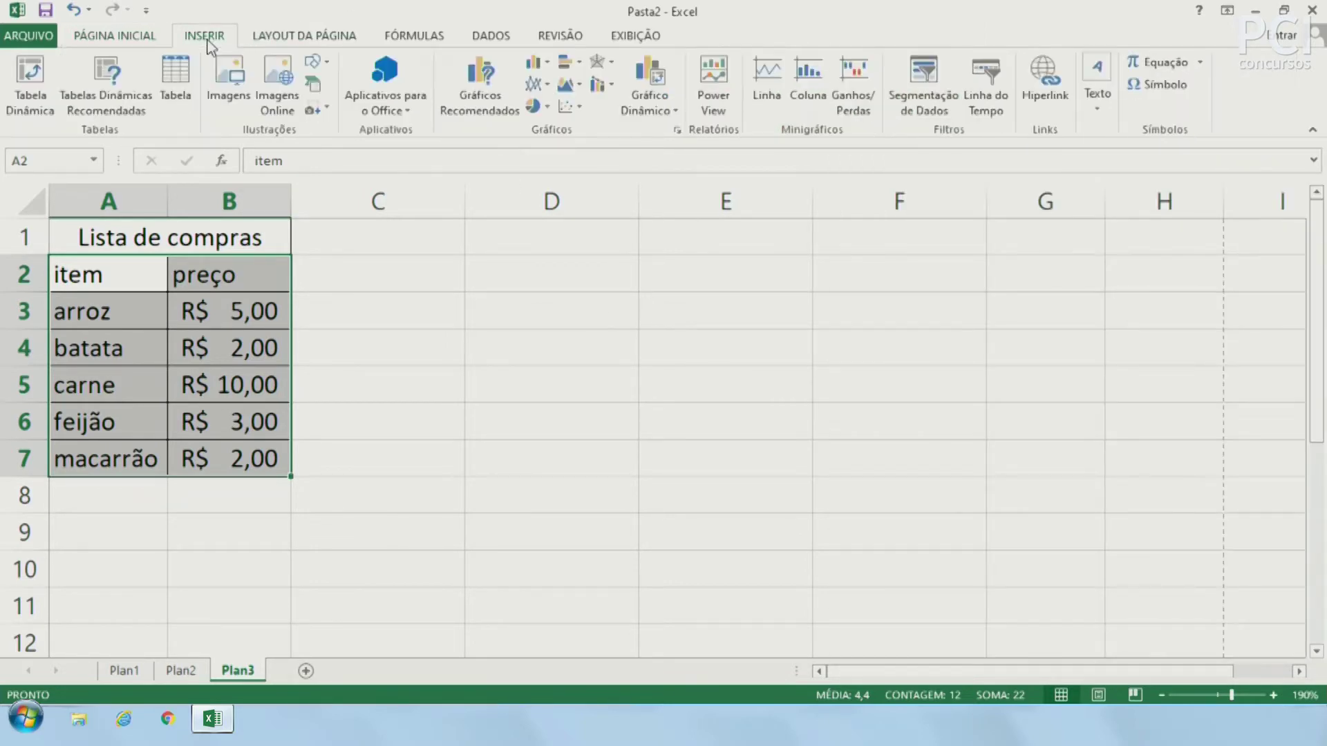
Convert the list into a table with headers, then undo the conversion with Ctrl+Z.
click(173, 83)
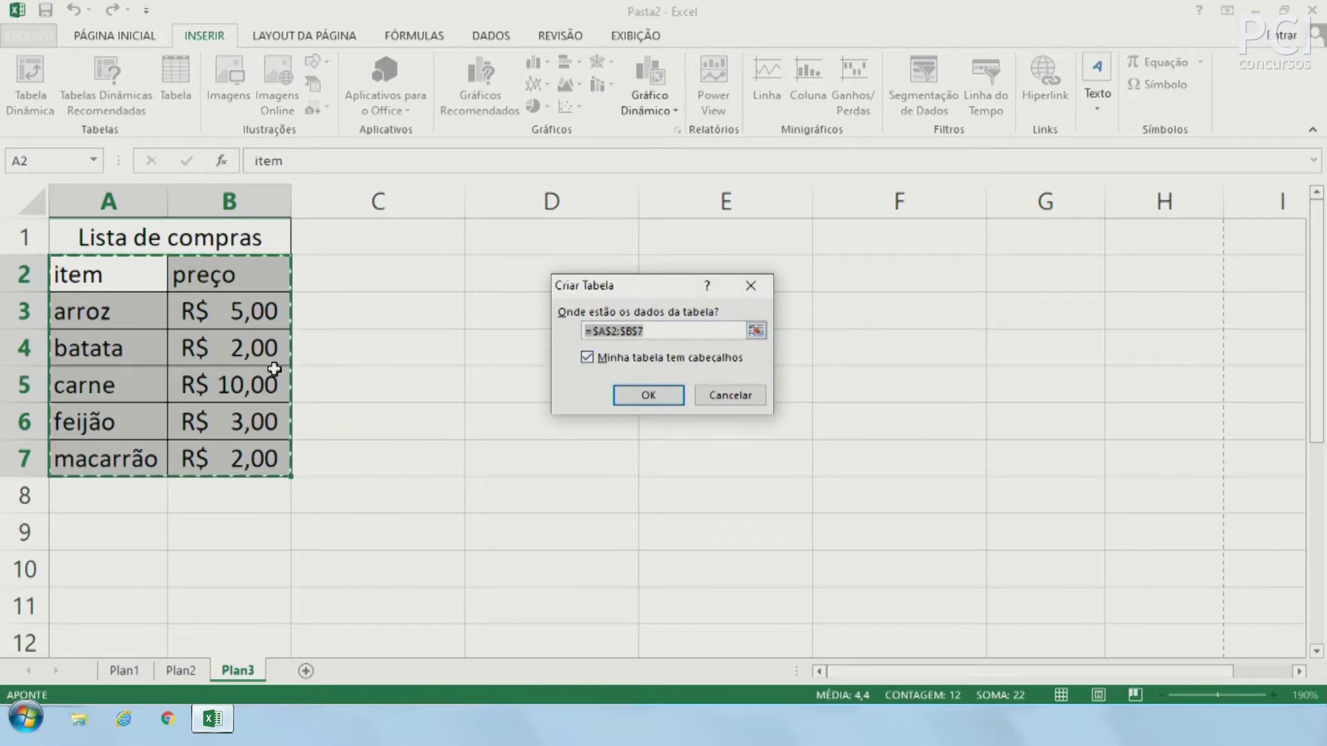
click(648, 395)
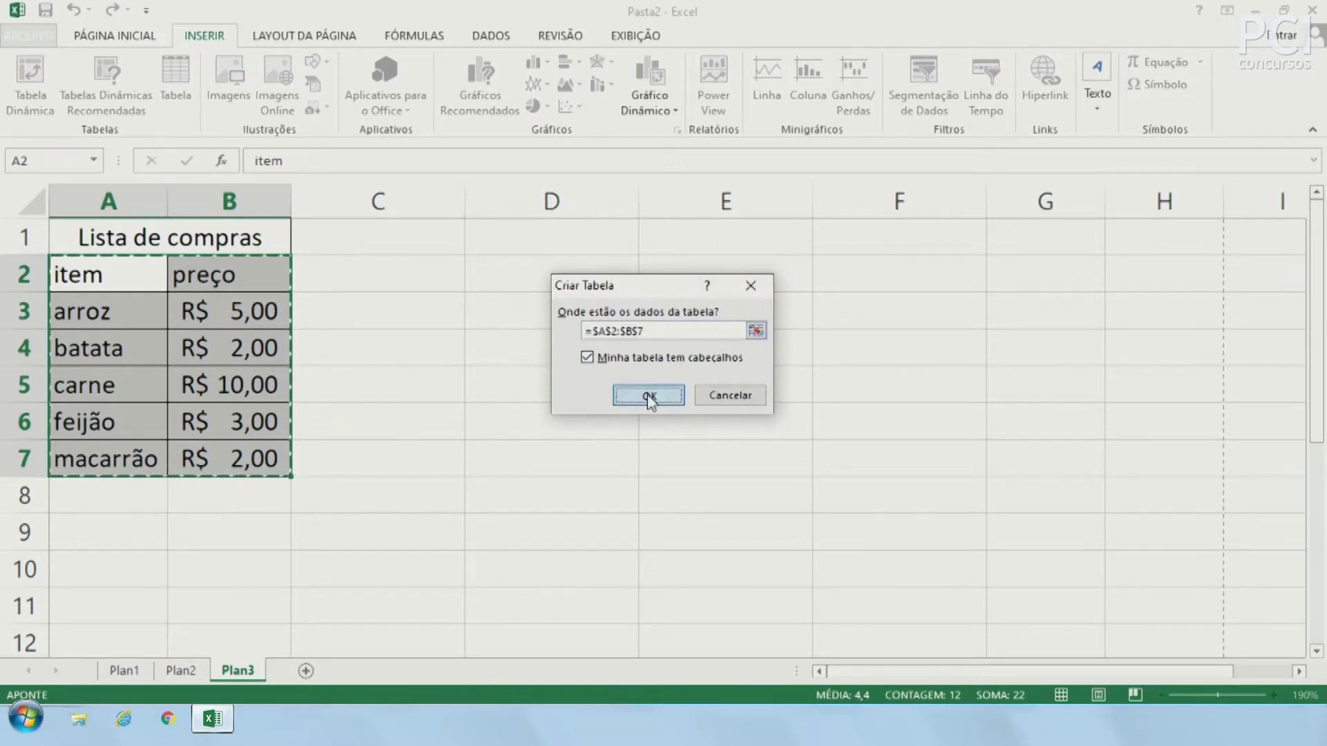
click(543, 387)
drag(103, 275, 276, 459)
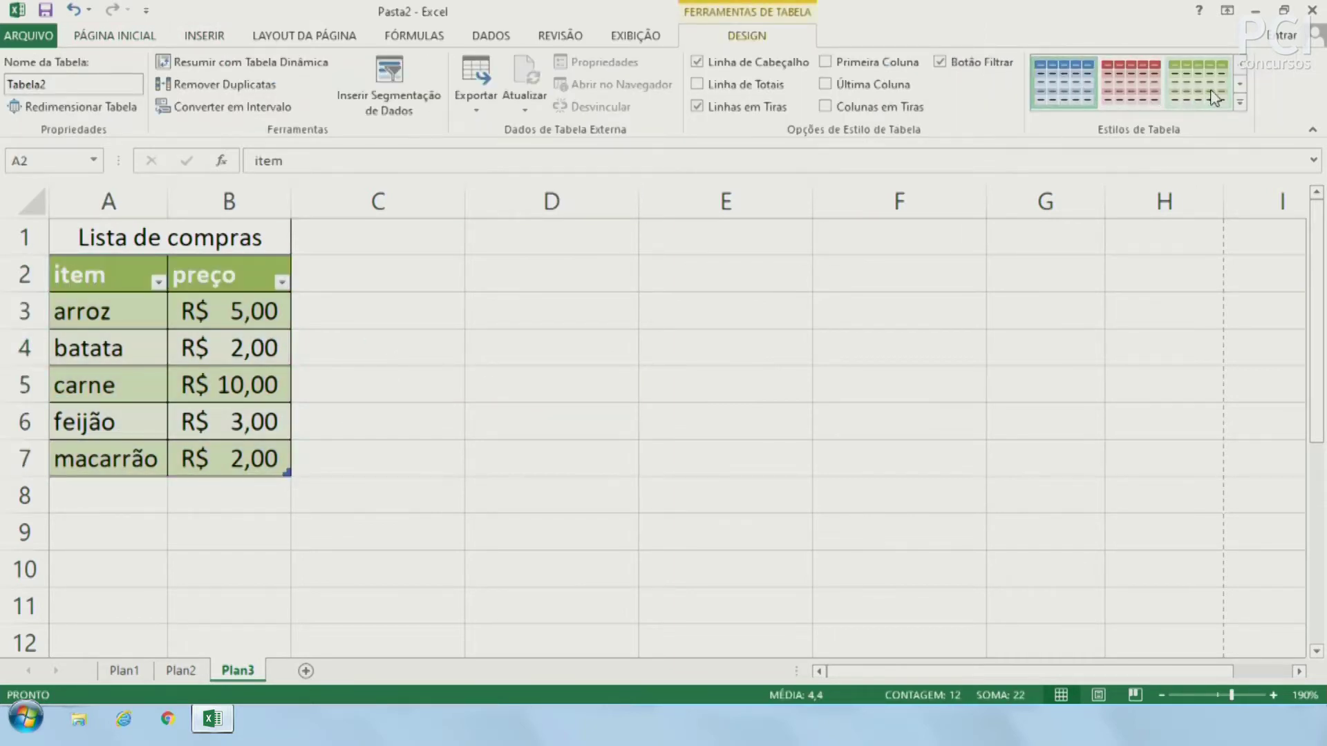
click(204, 37)
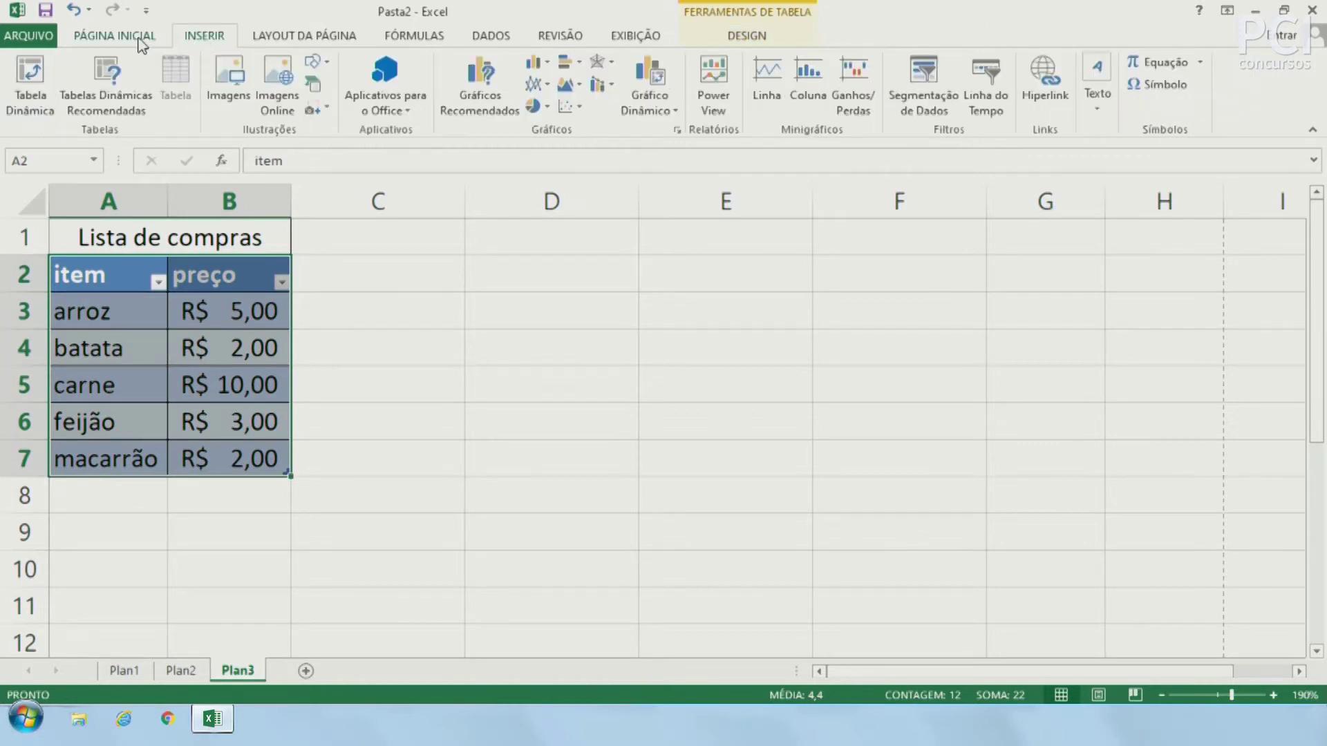
key(ctrl+z)
Reselect the shopping list data and turn Filtro back on.
click(399, 418)
drag(142, 266, 237, 459)
click(111, 36)
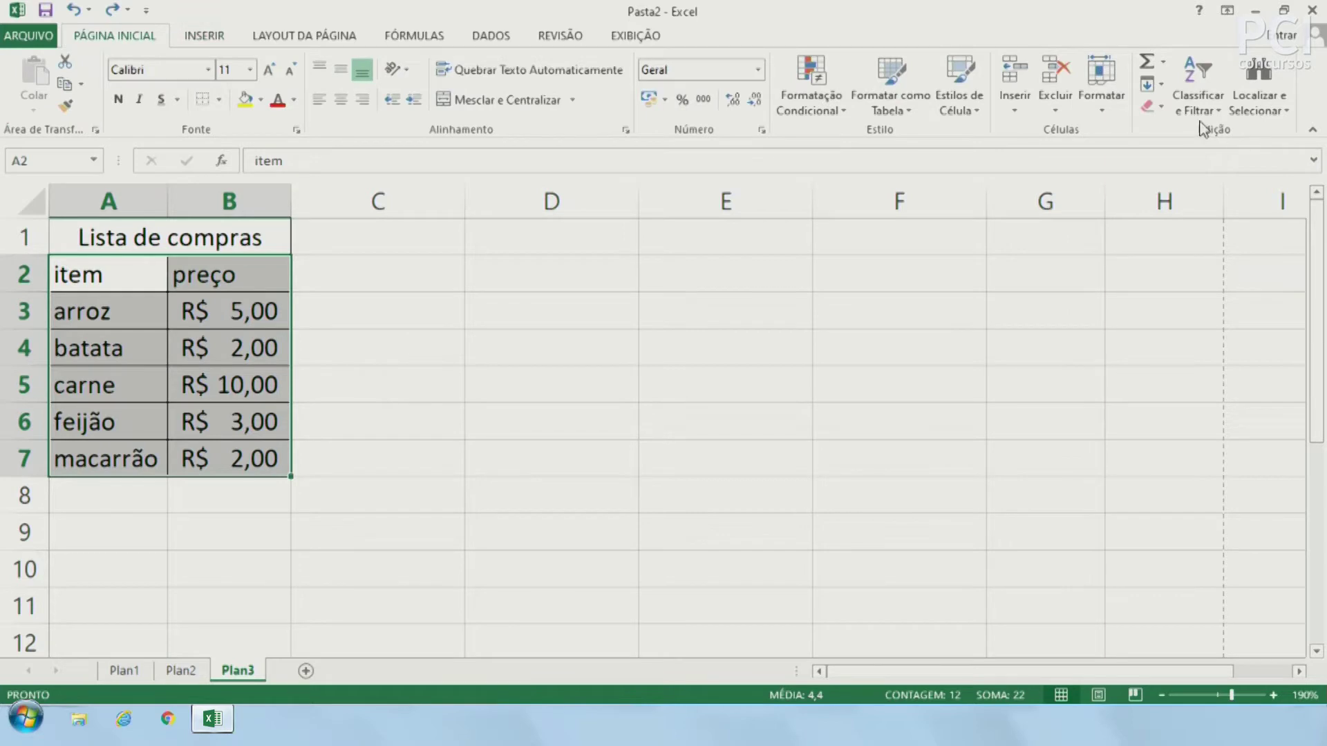
click(1197, 97)
click(1188, 200)
Open and close the item column's filter list, then deselect the data.
click(550, 458)
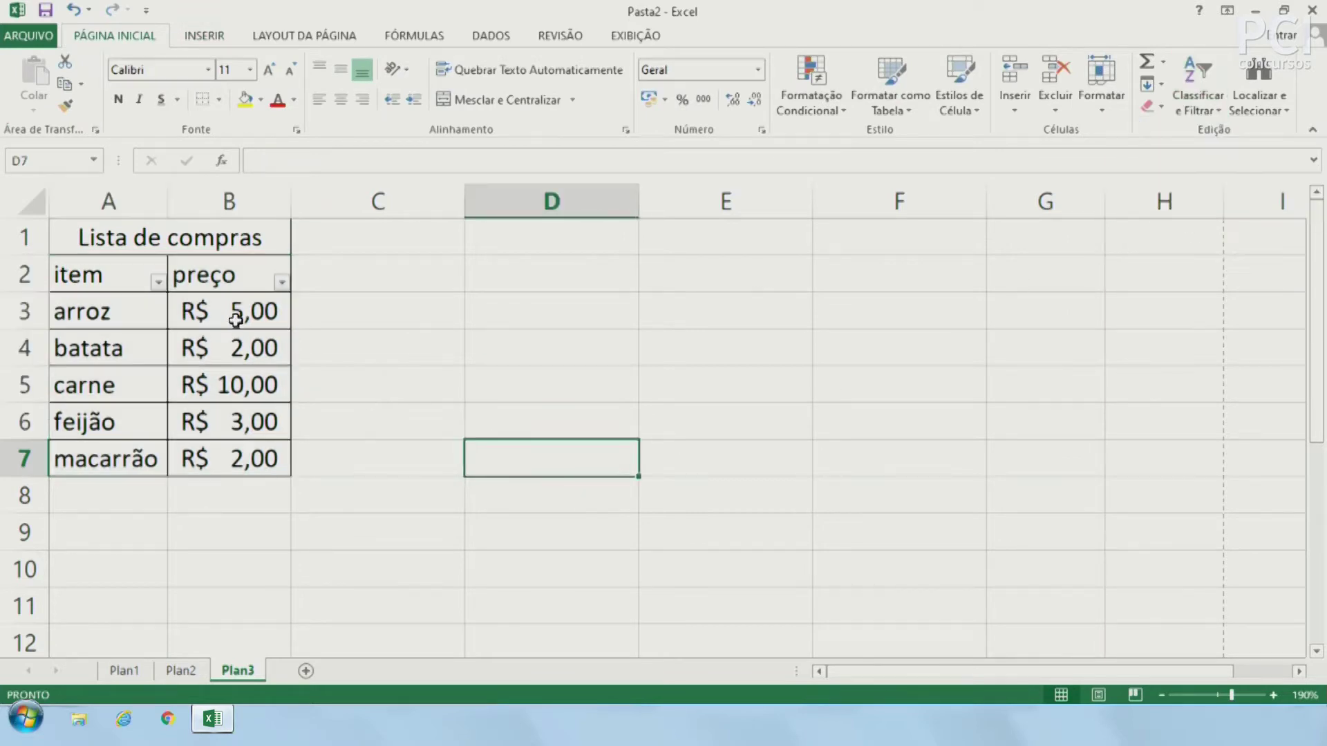
click(158, 284)
click(183, 282)
drag(112, 288, 202, 459)
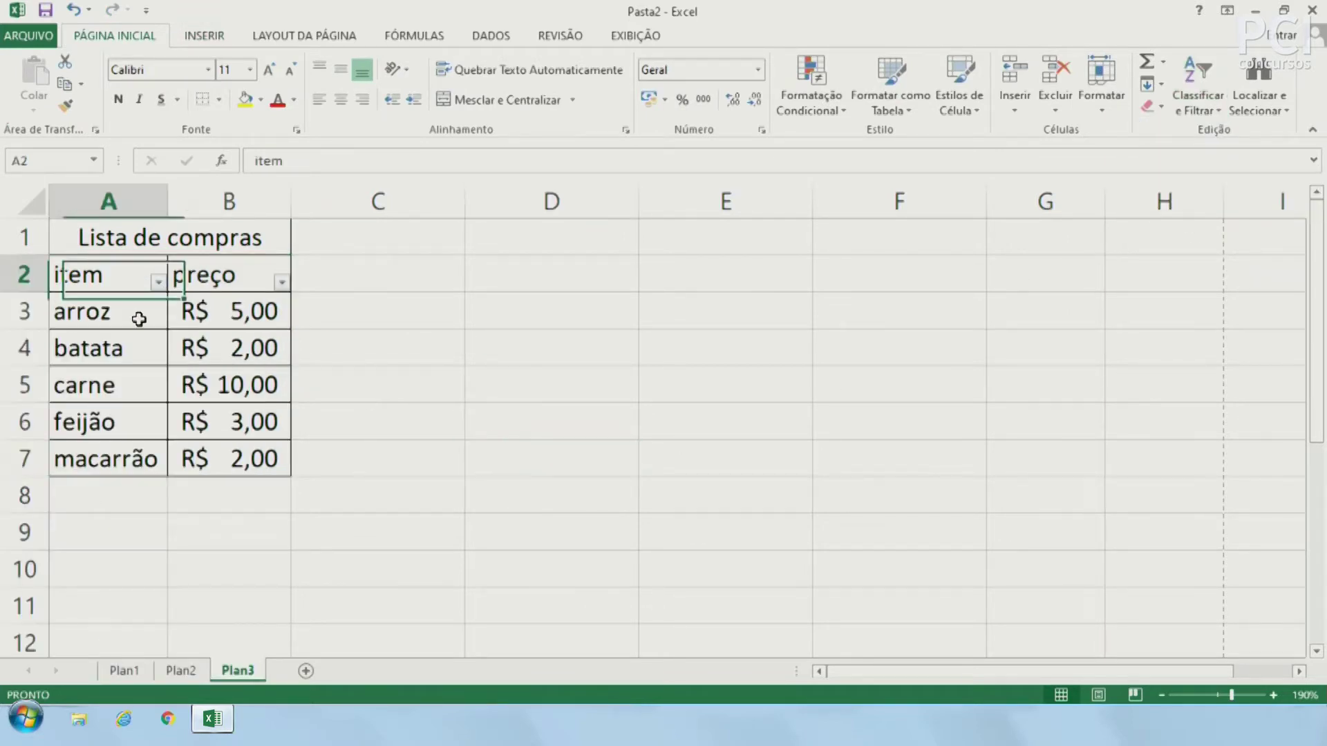
click(544, 451)
click(216, 36)
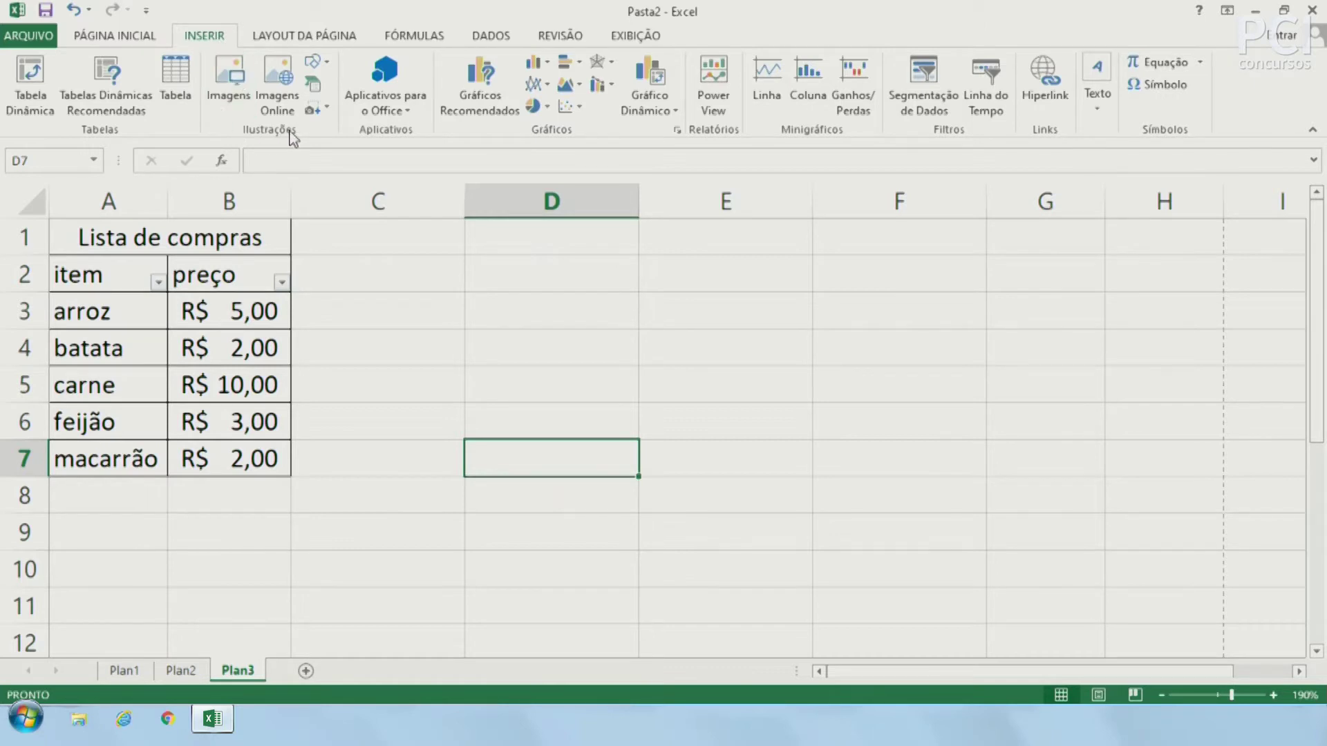
click(231, 86)
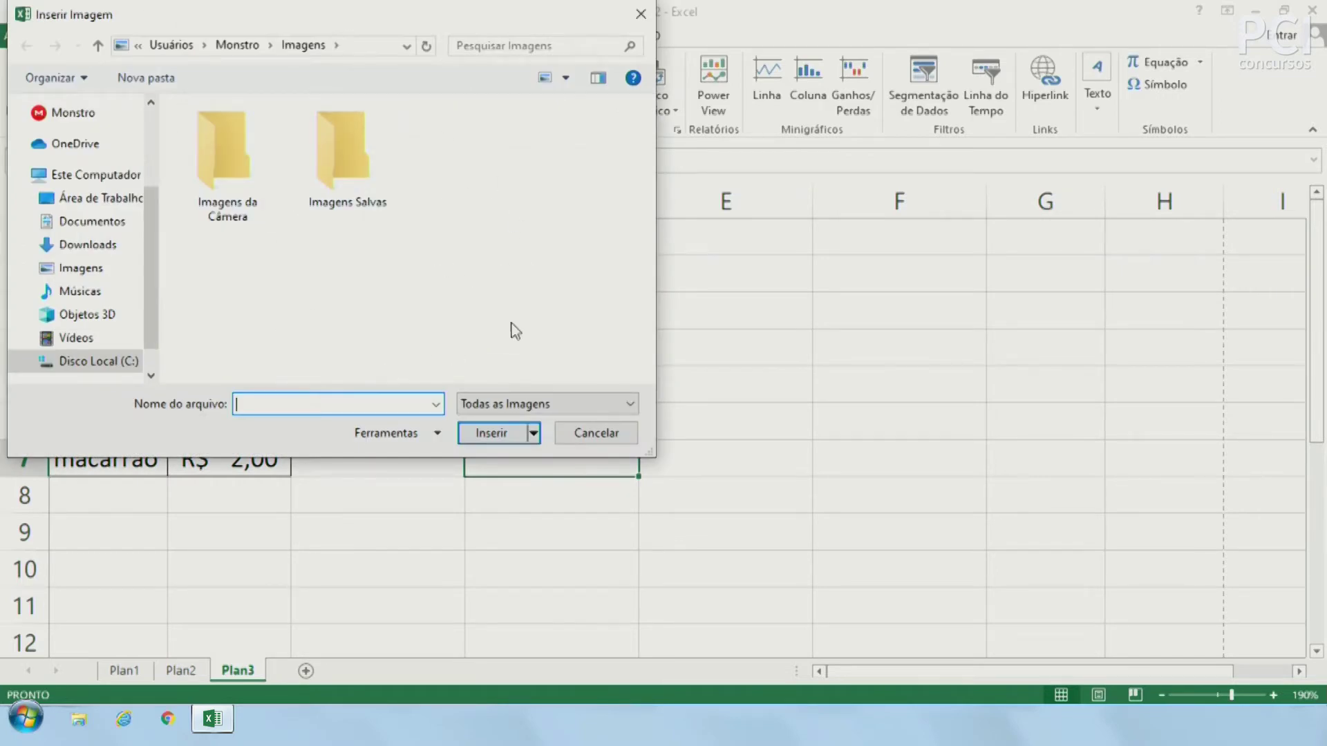
click(599, 433)
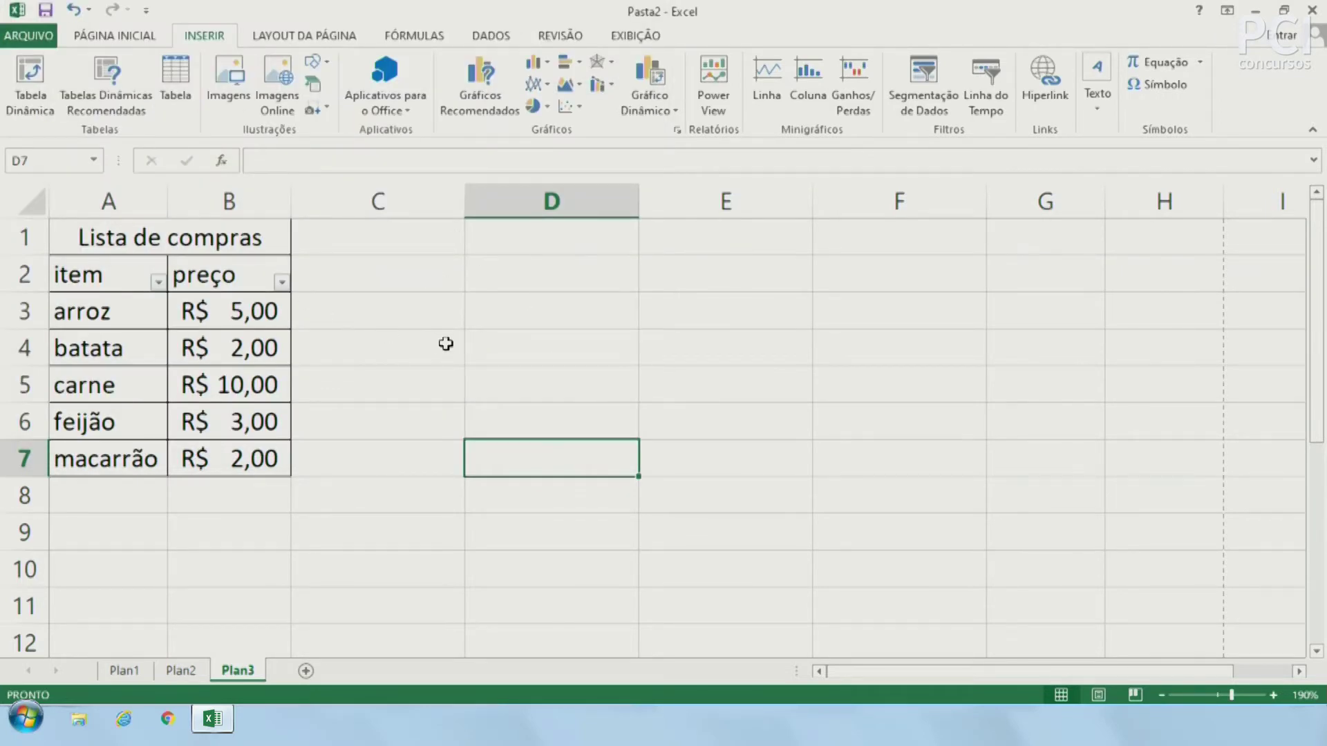
click(280, 103)
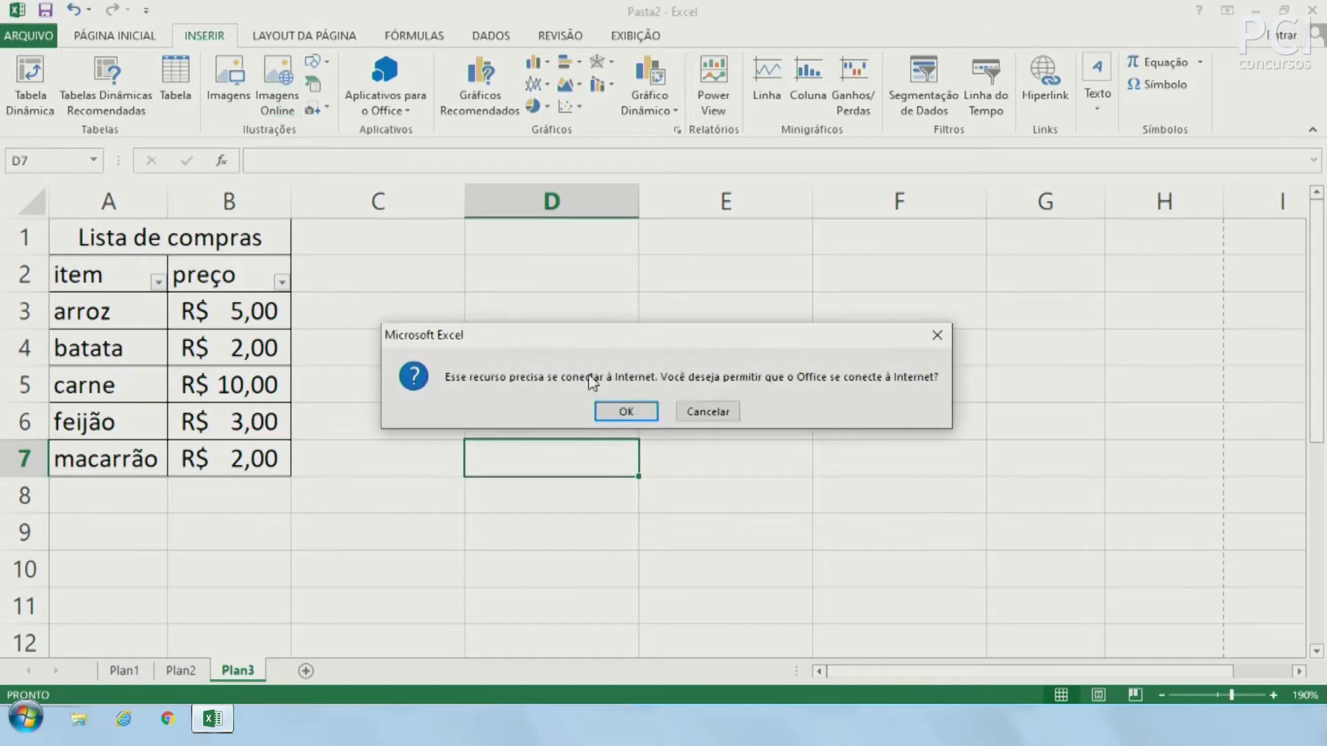
click(689, 414)
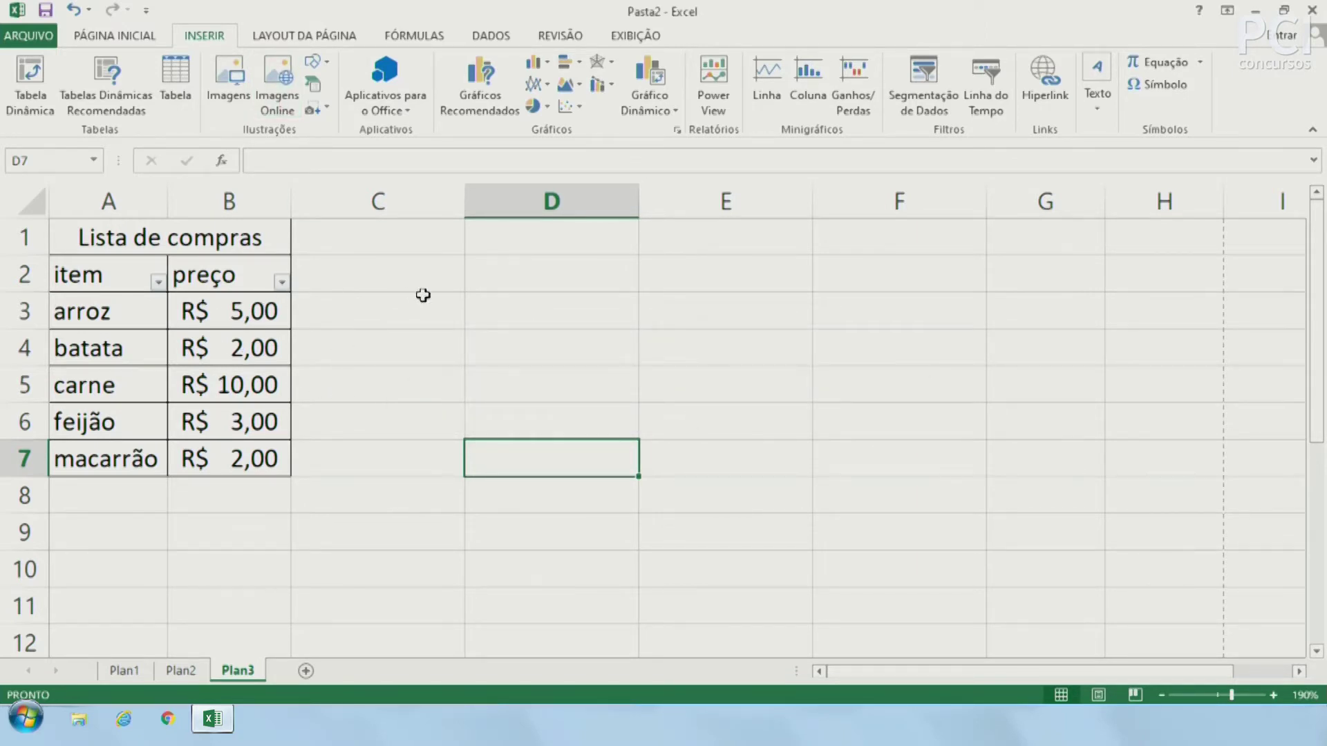
click(325, 75)
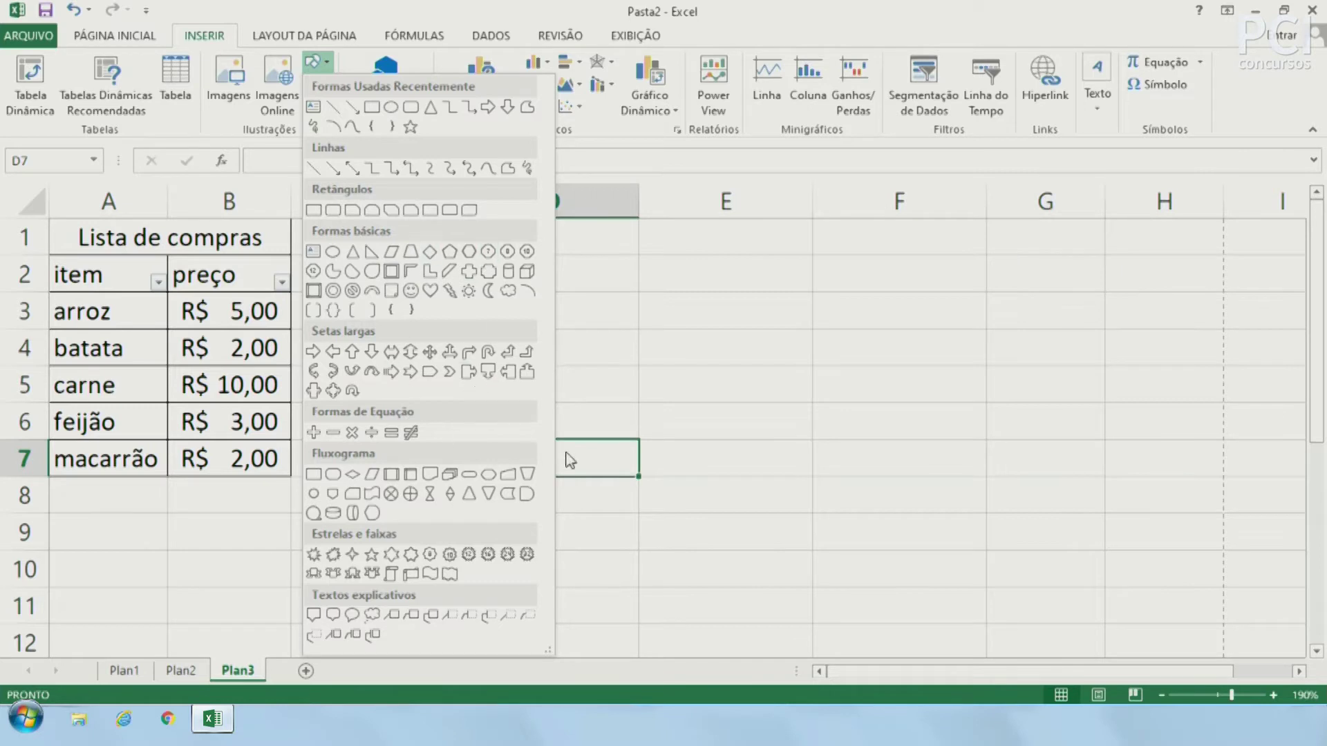
click(450, 349)
key(Escape)
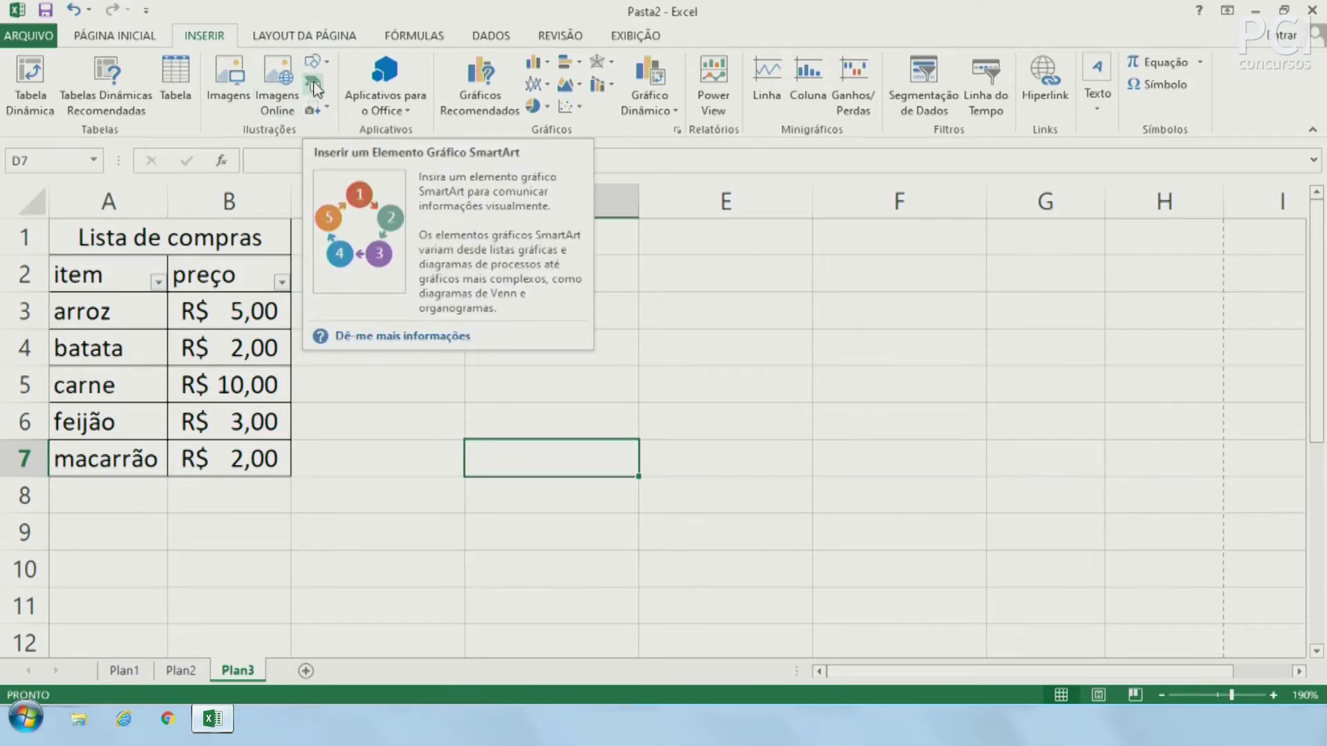
click(314, 88)
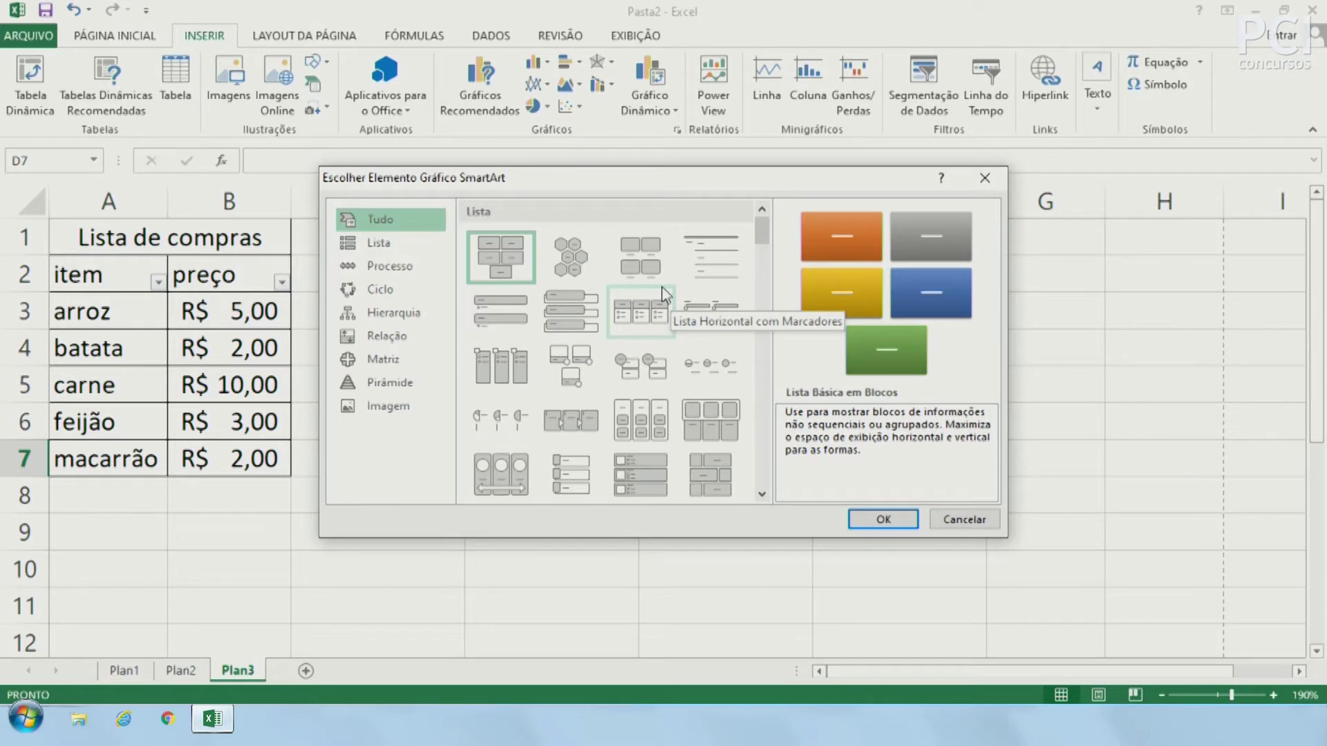
click(383, 291)
click(382, 317)
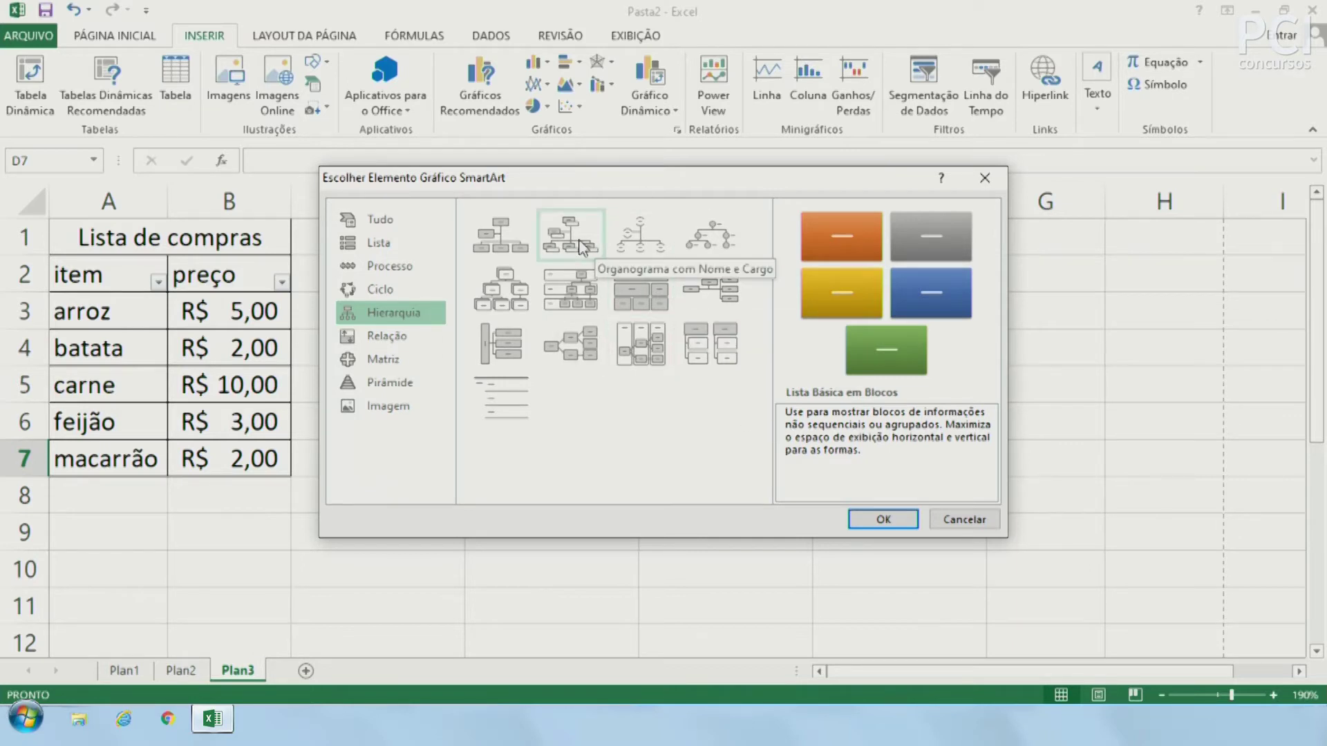
click(957, 519)
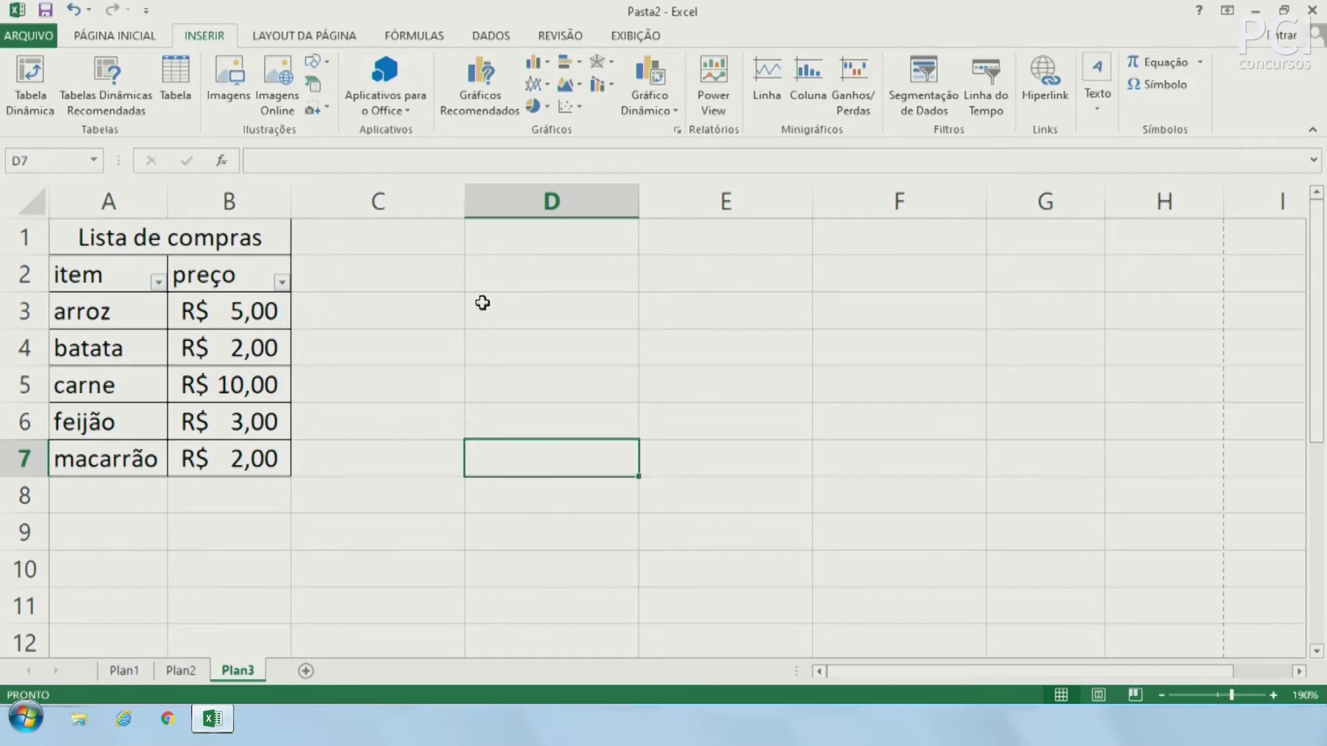
click(326, 110)
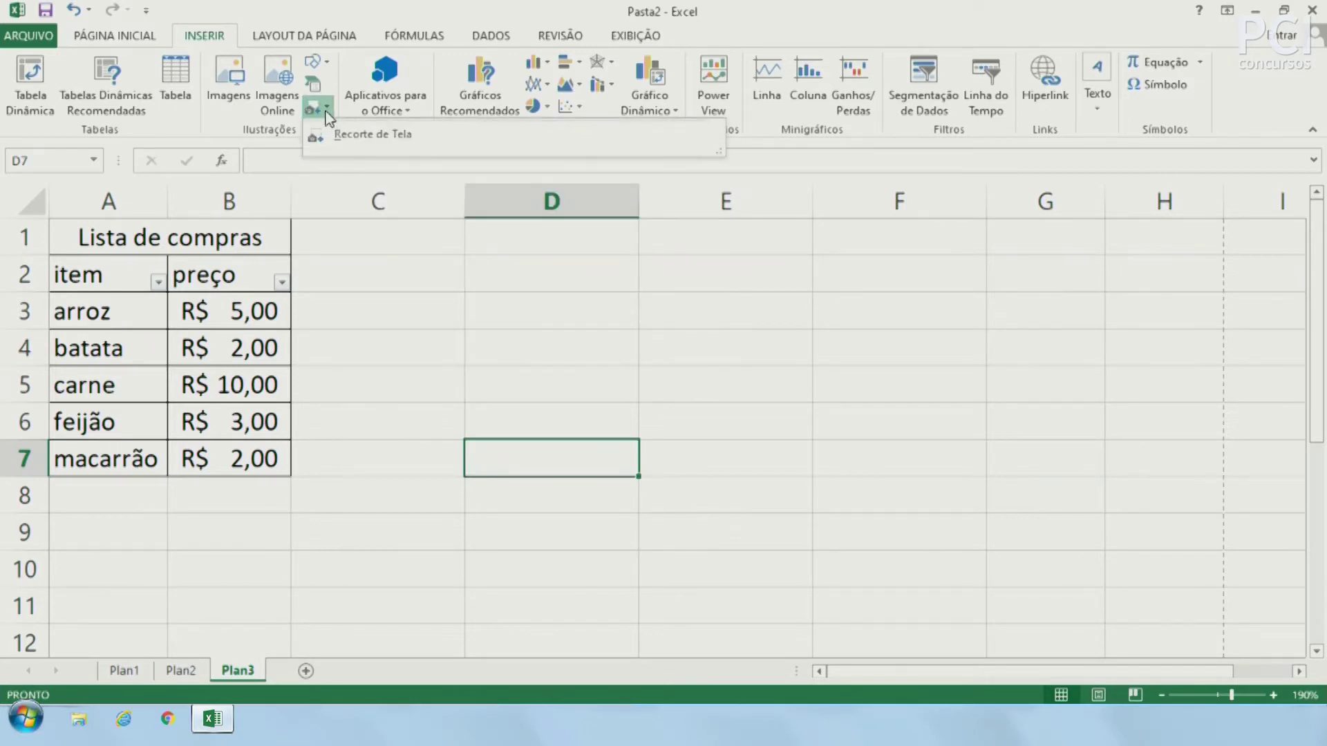
click(410, 139)
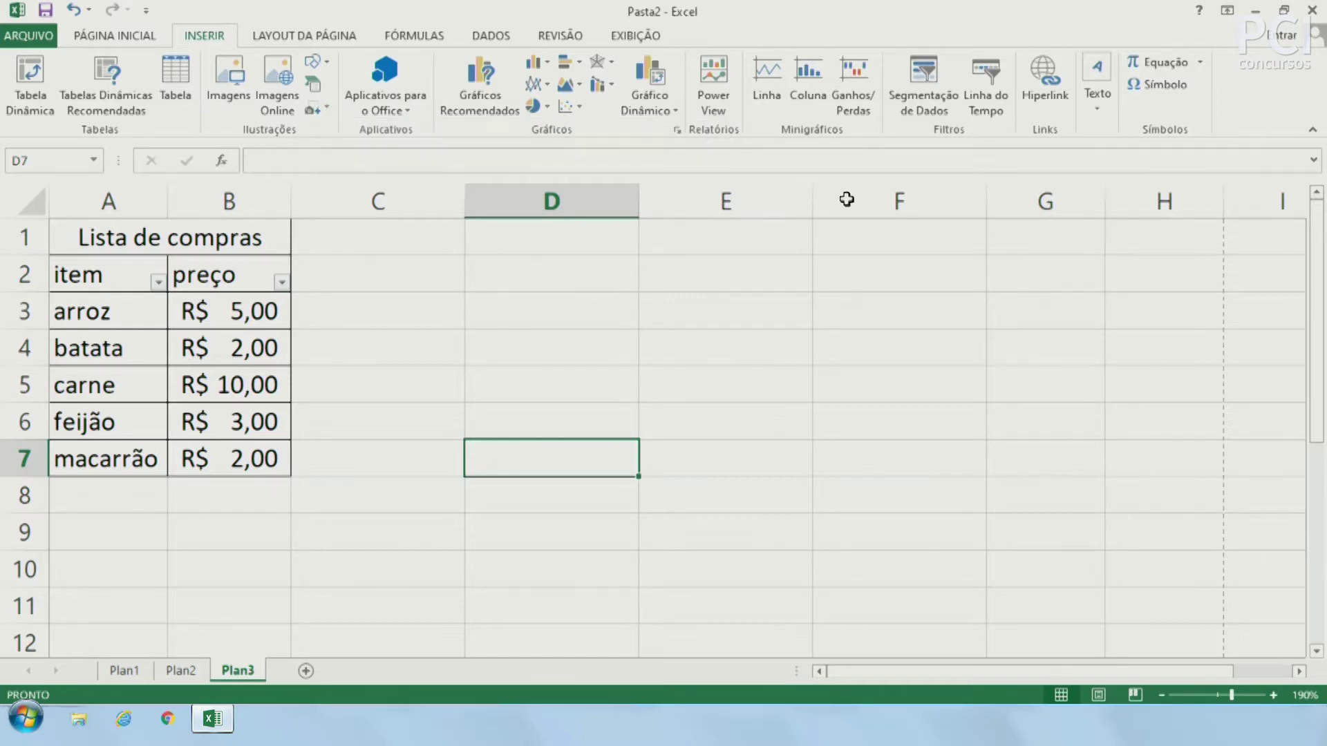
drag(528, 352, 898, 532)
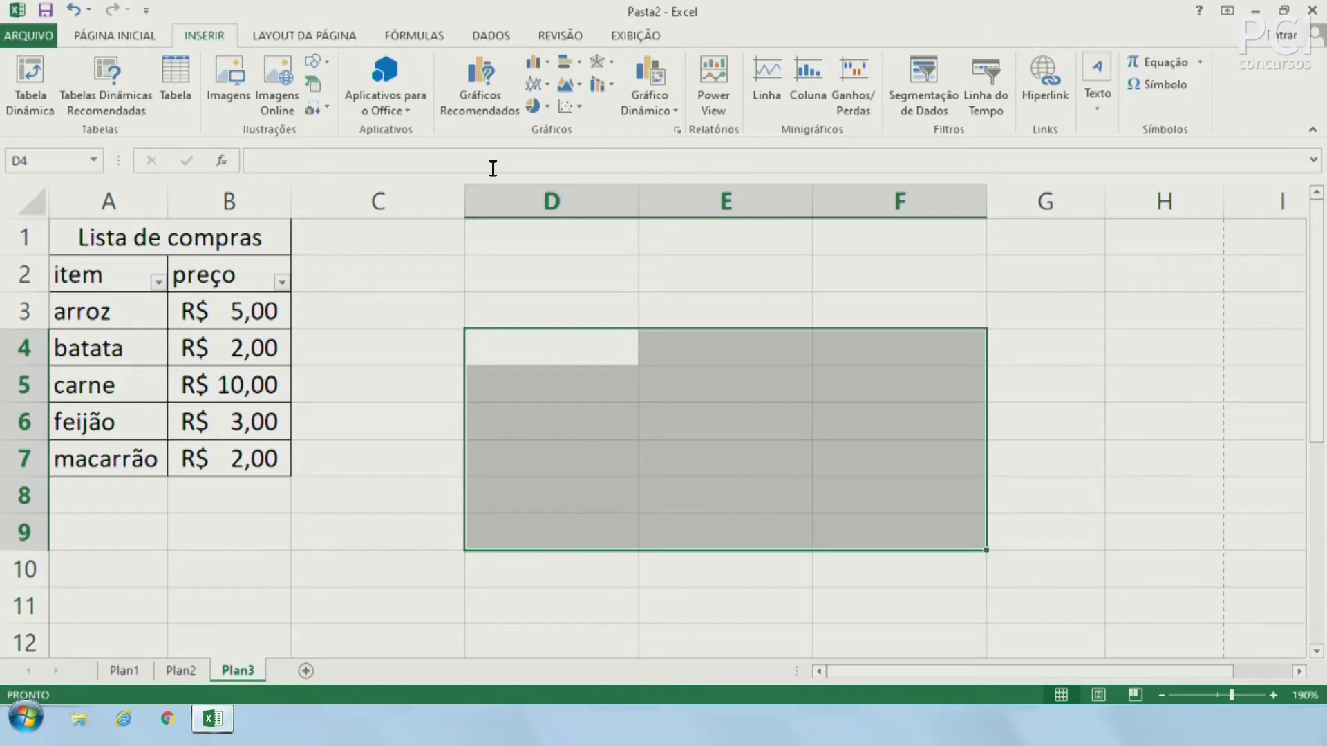
click(411, 111)
click(413, 113)
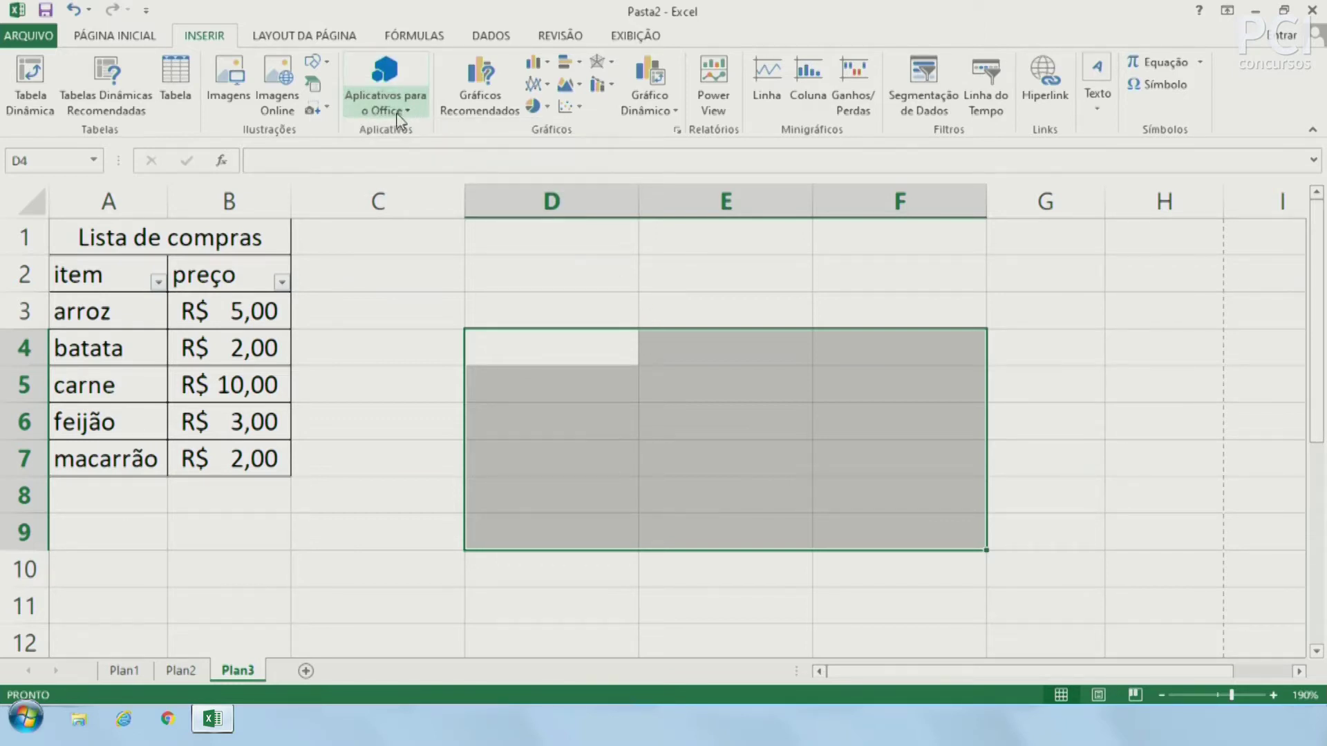
click(416, 113)
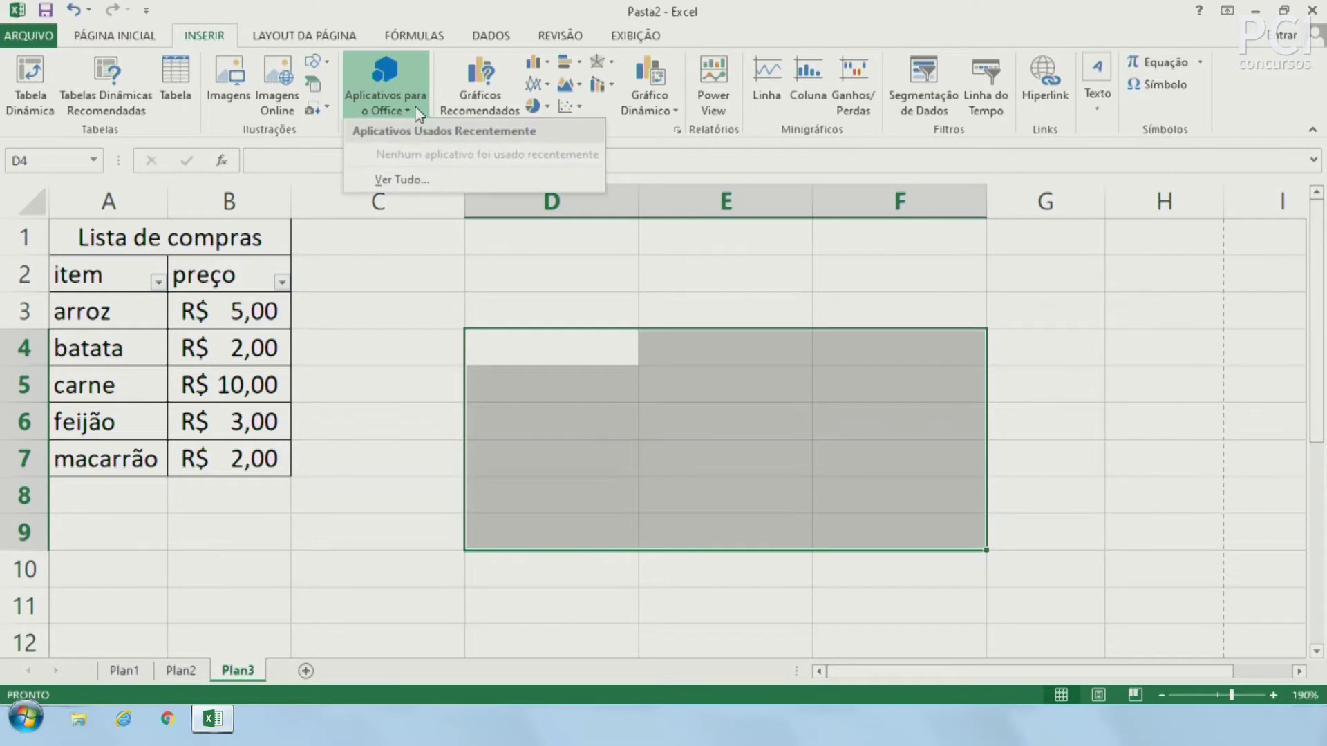
click(416, 113)
click(374, 112)
click(374, 112)
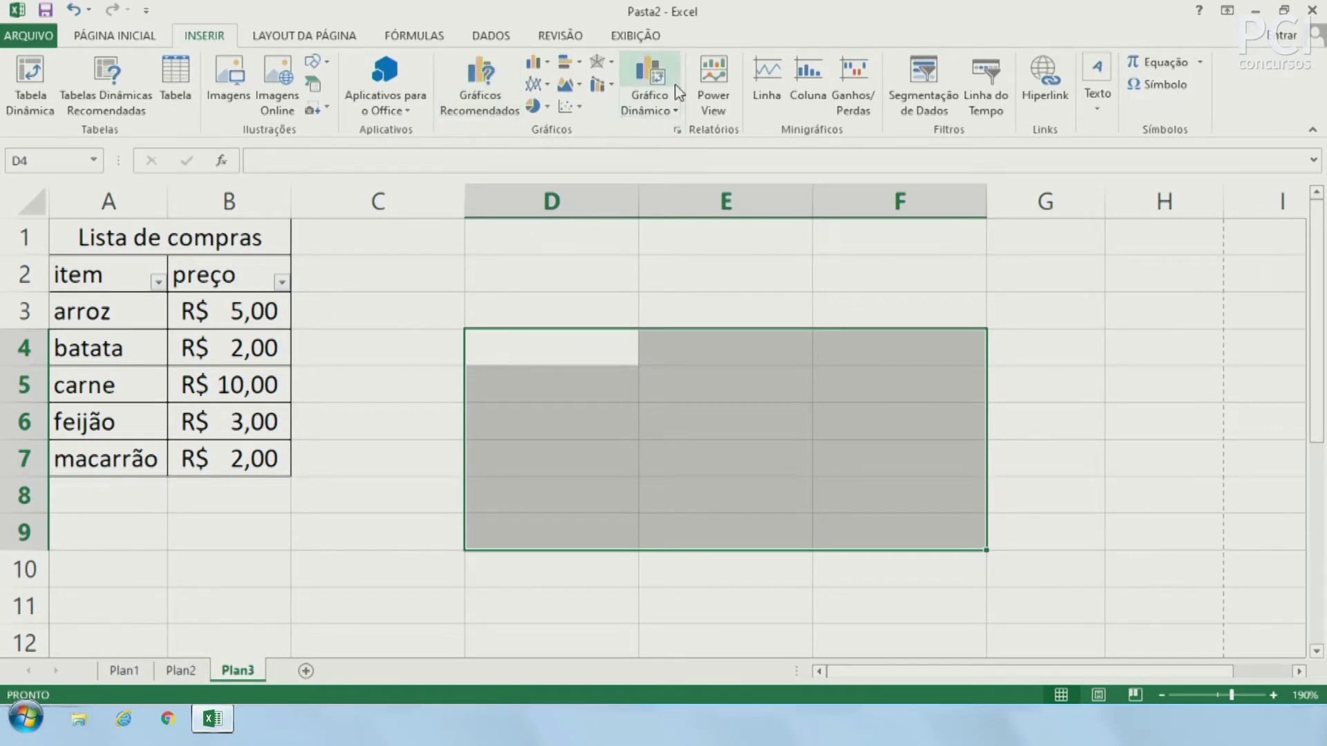
click(632, 319)
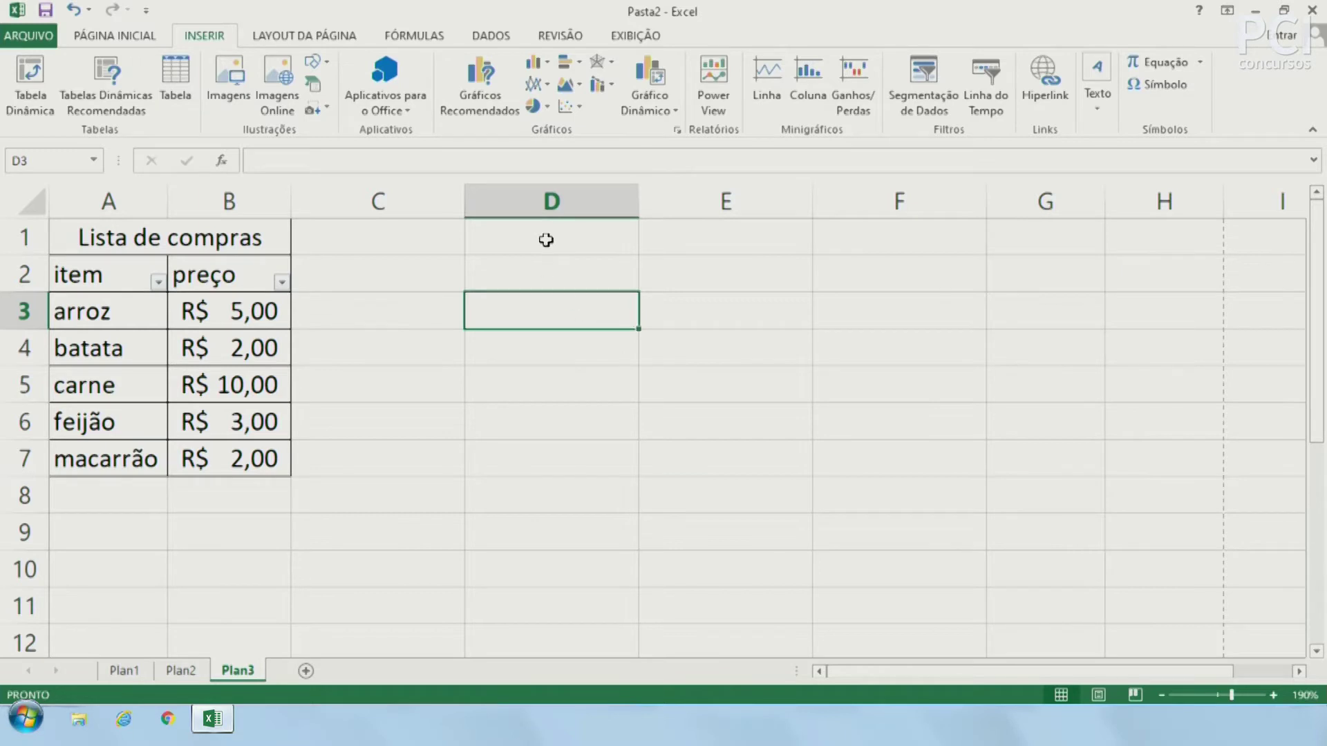
Insert an empty 2D column chart and delete it.
click(531, 61)
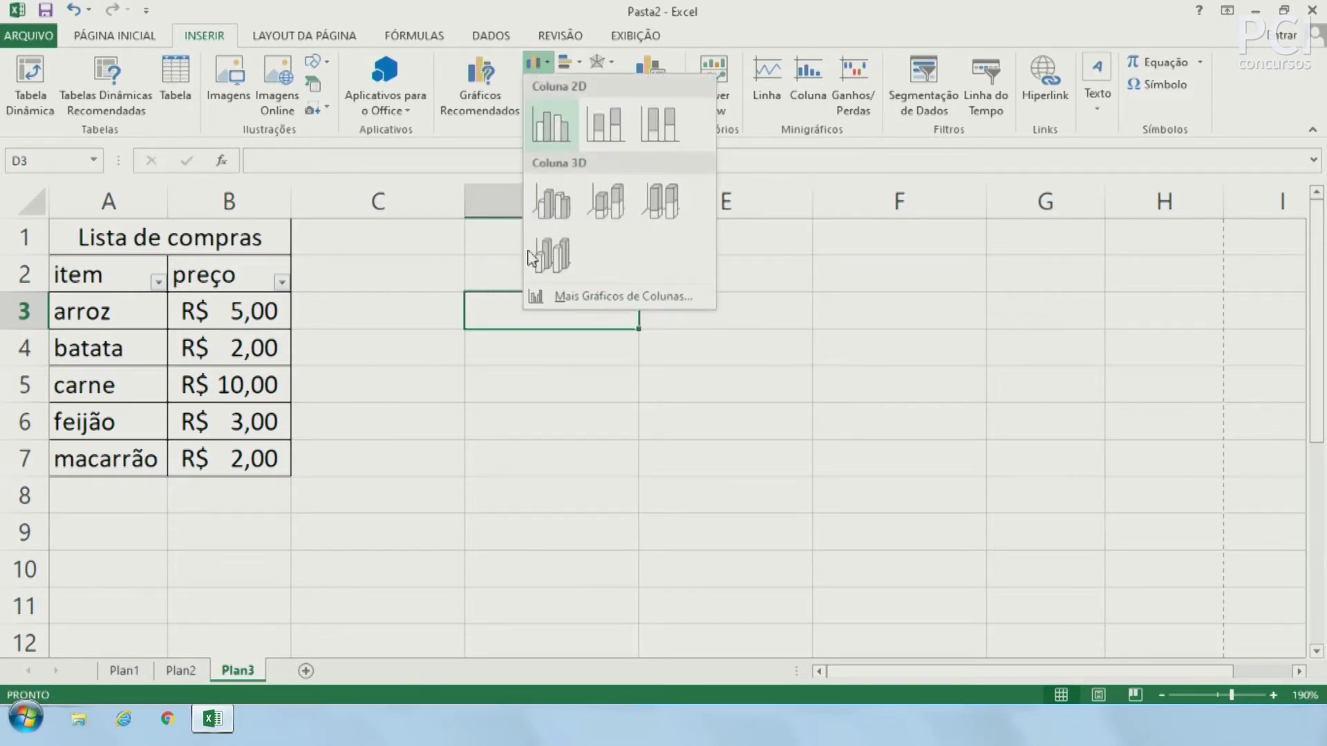
click(563, 128)
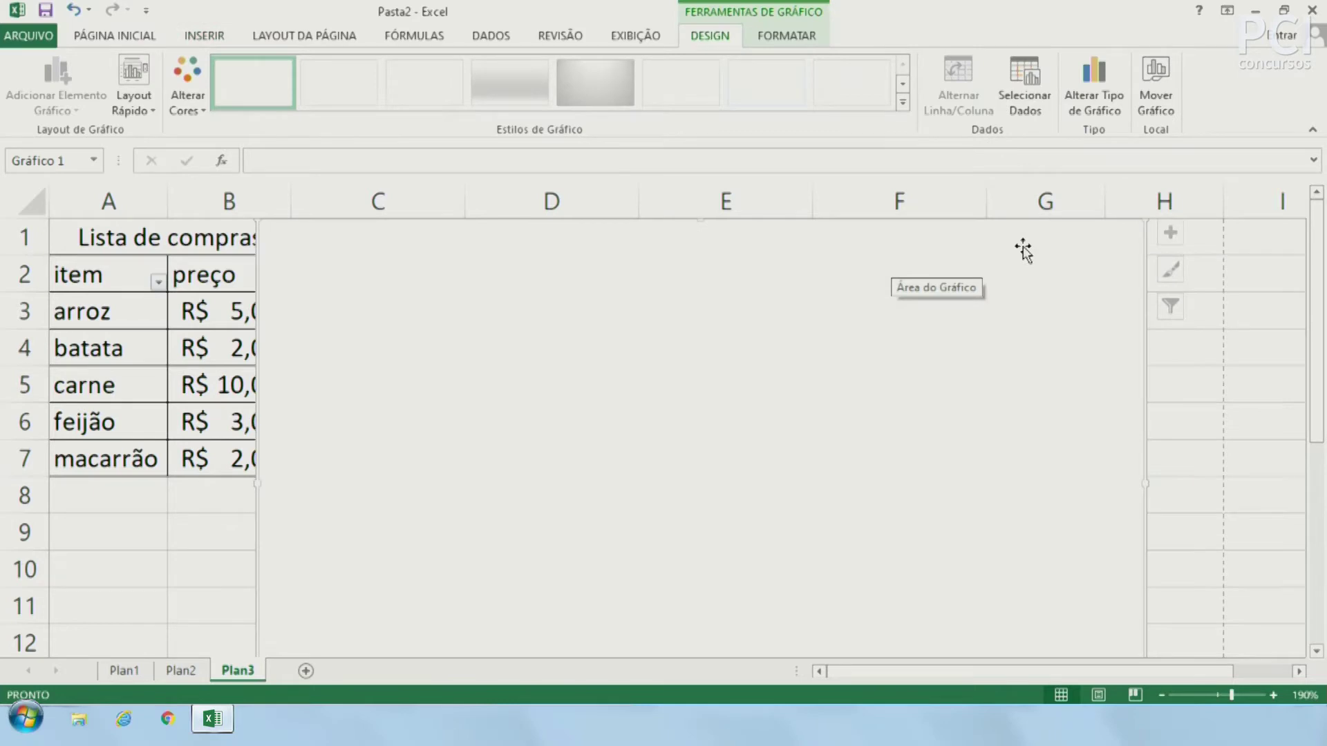
key(Delete)
Zoom the sheet out to 150%.
click(786, 435)
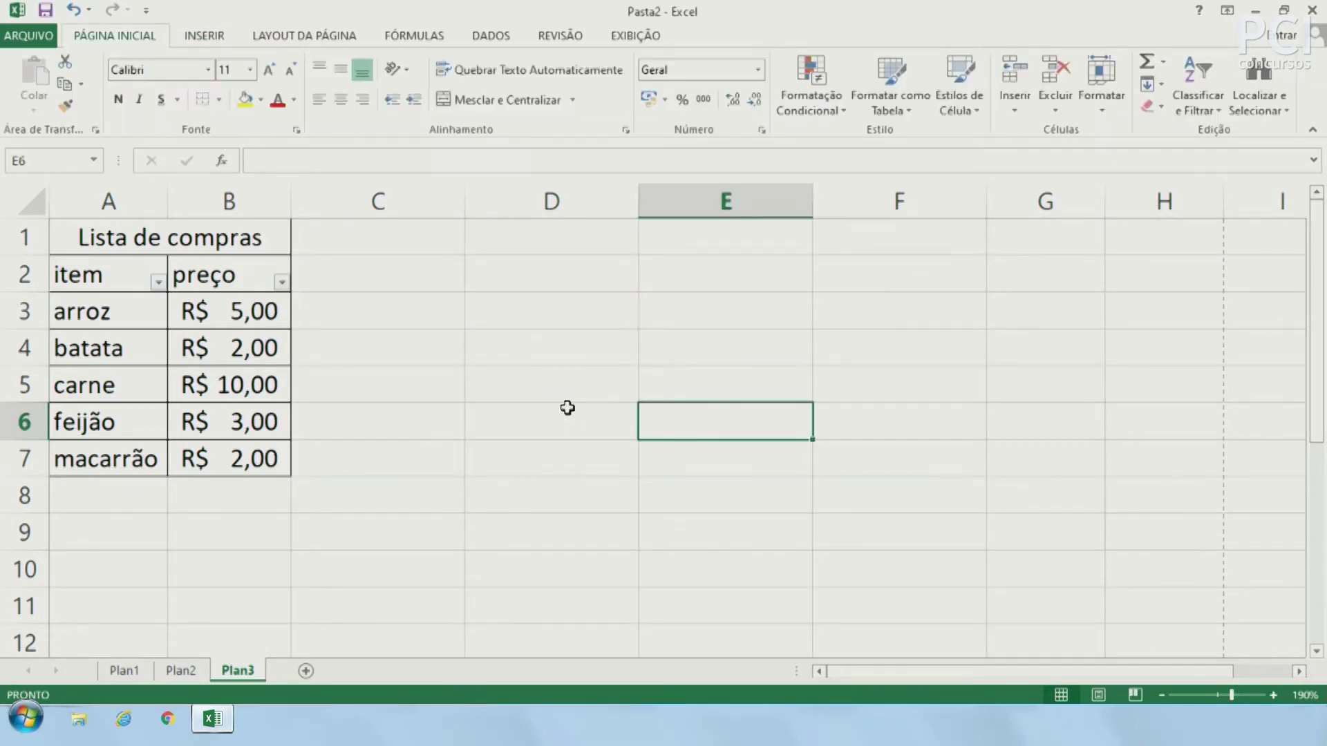
click(1161, 693)
click(1161, 693)
click(1161, 693)
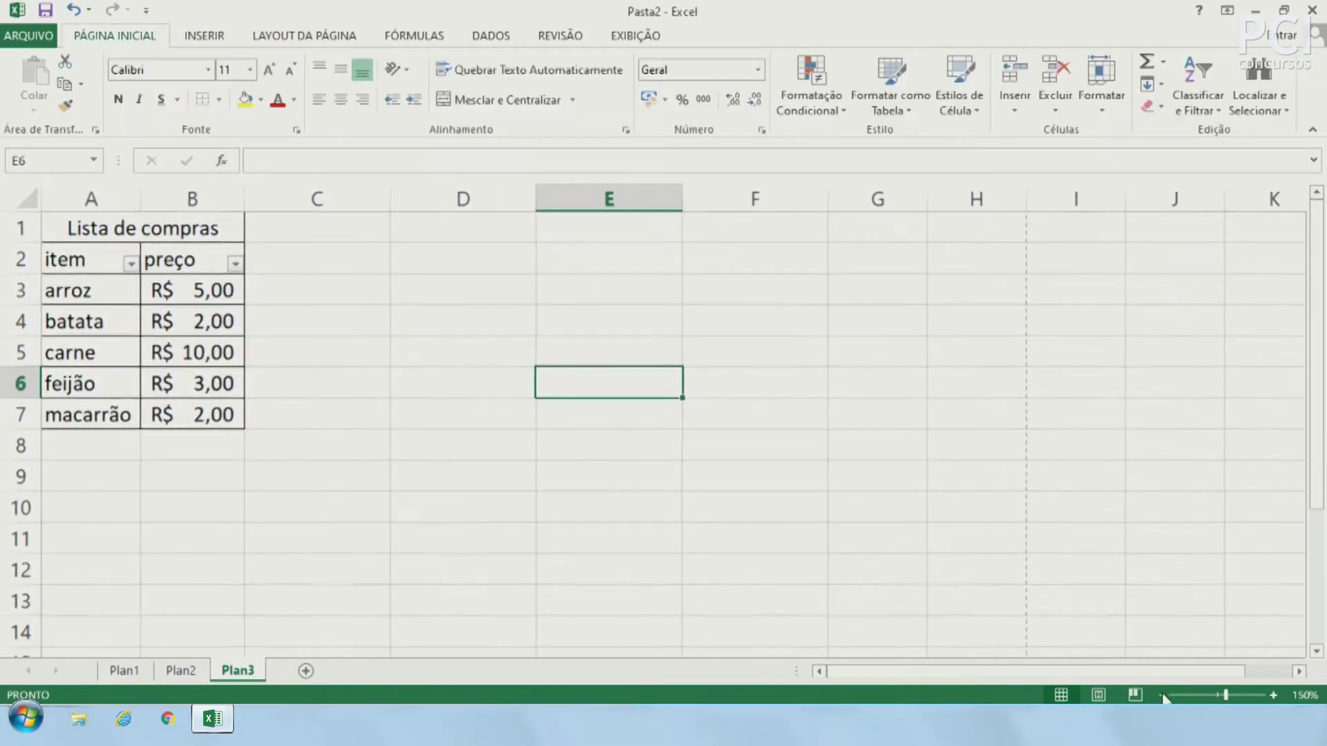
click(1161, 693)
click(803, 461)
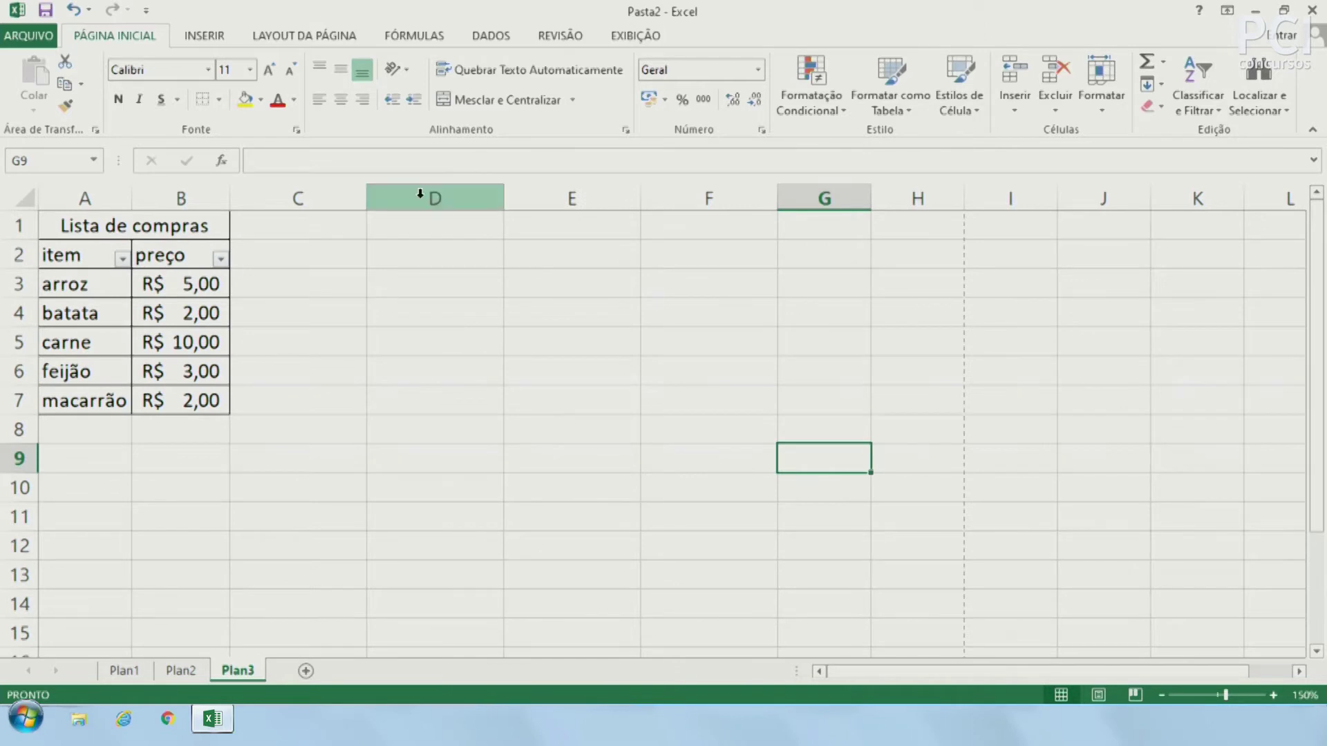
Insert a clustered column chart of the items and prices, headers included.
drag(69, 282, 150, 397)
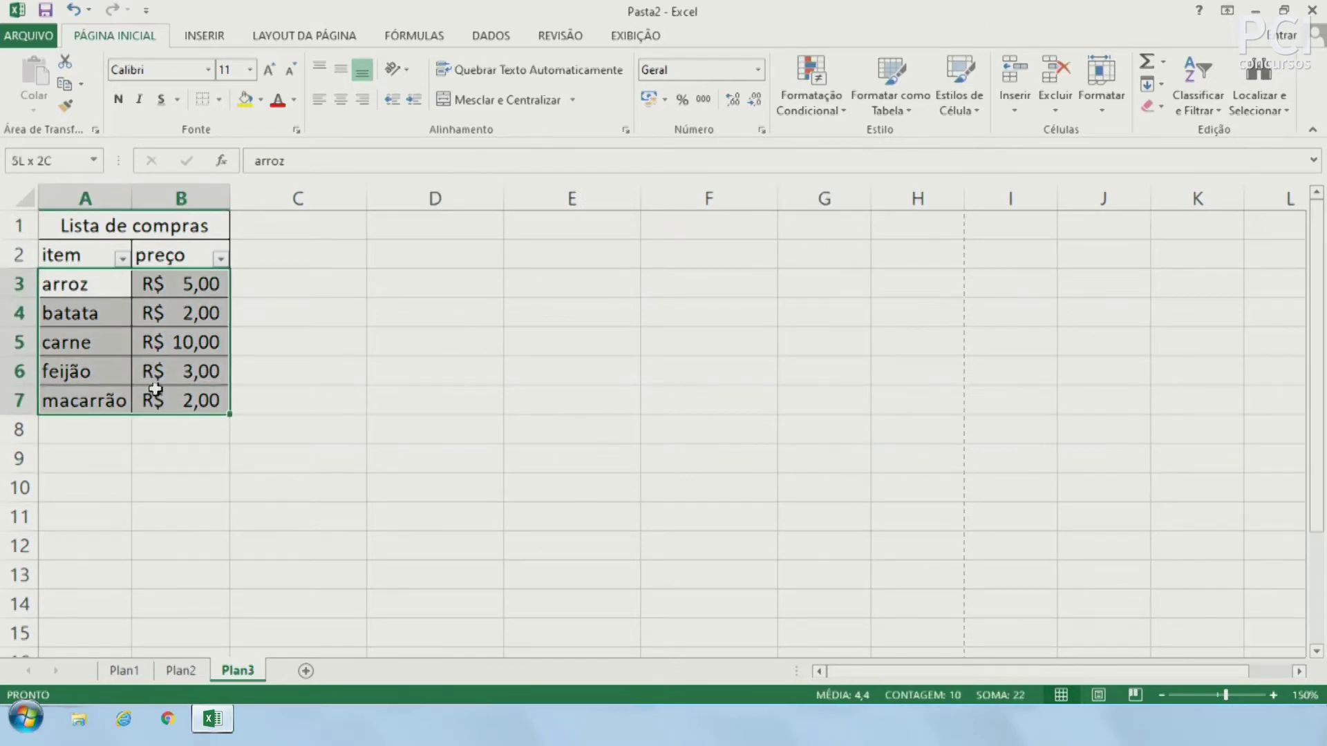
drag(80, 259, 152, 397)
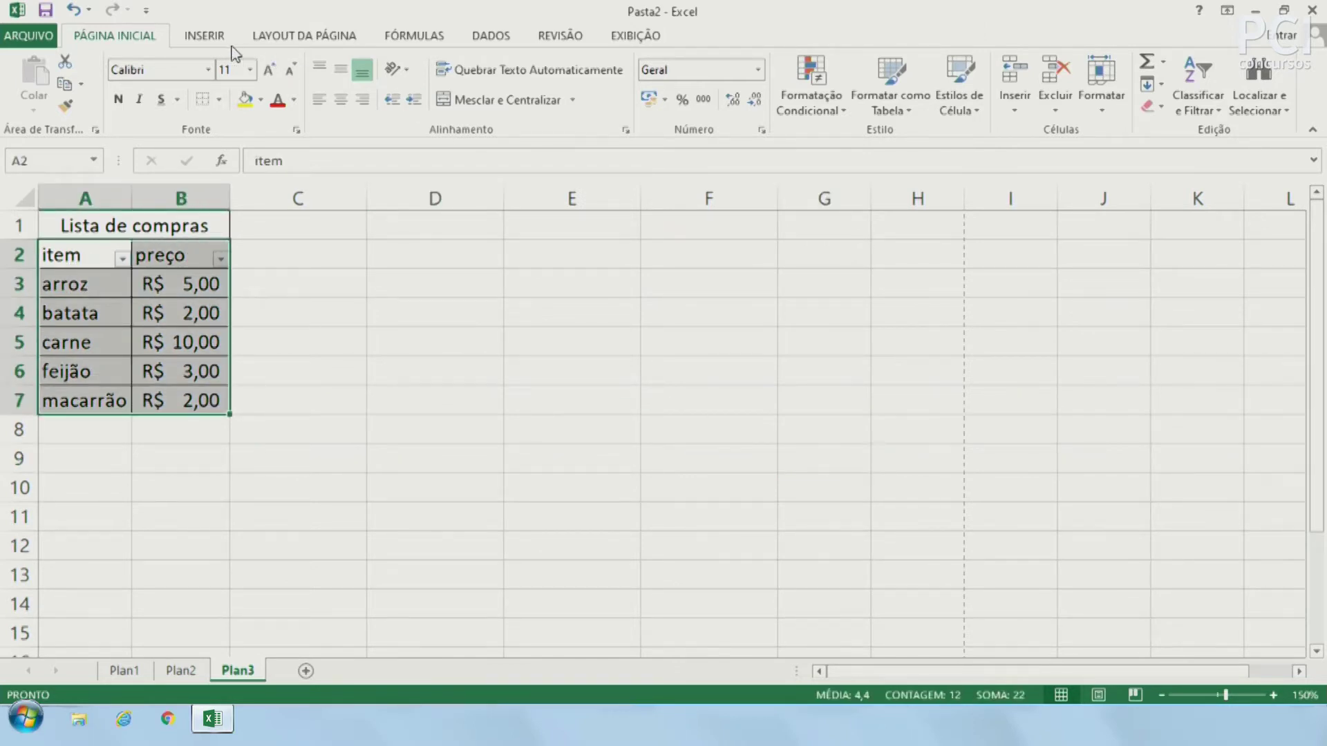
click(207, 38)
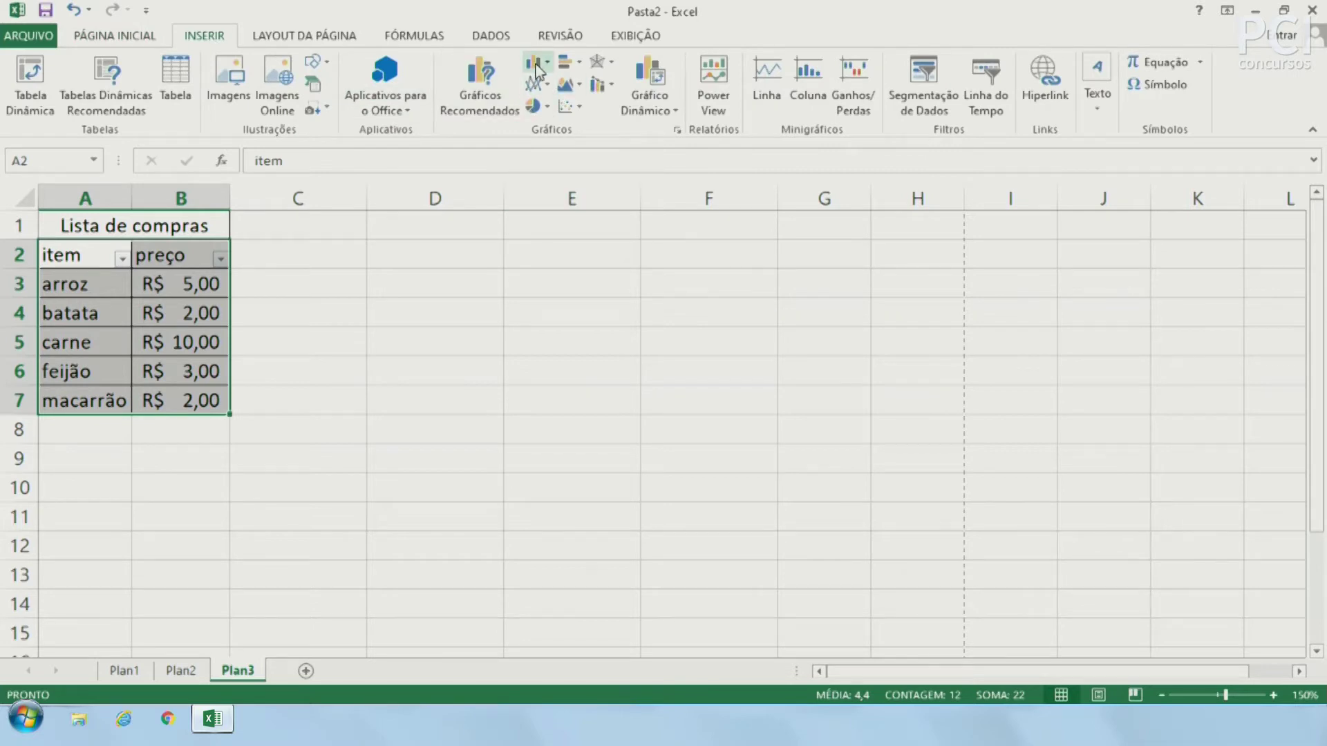
click(536, 66)
click(550, 126)
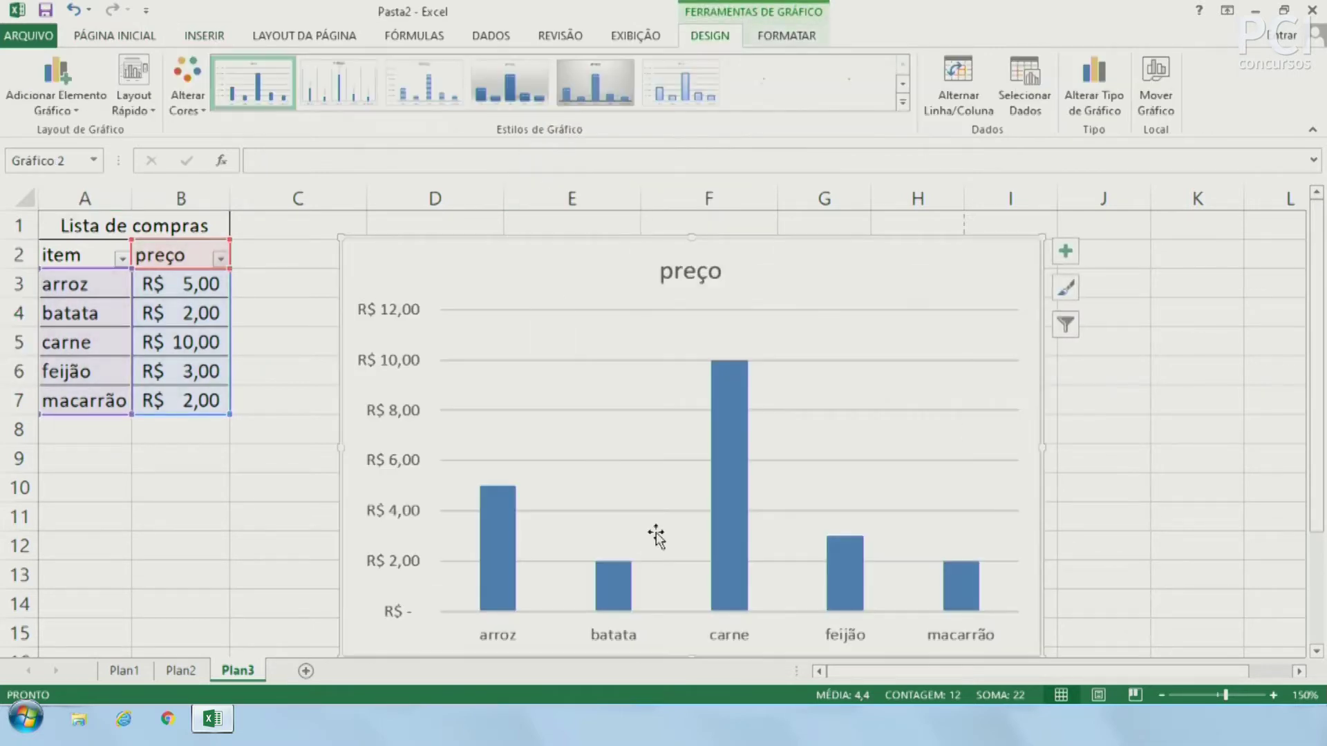
click(207, 512)
Change the carne price in B5 to 5 and the arroz price in B3 to 10.
click(206, 333)
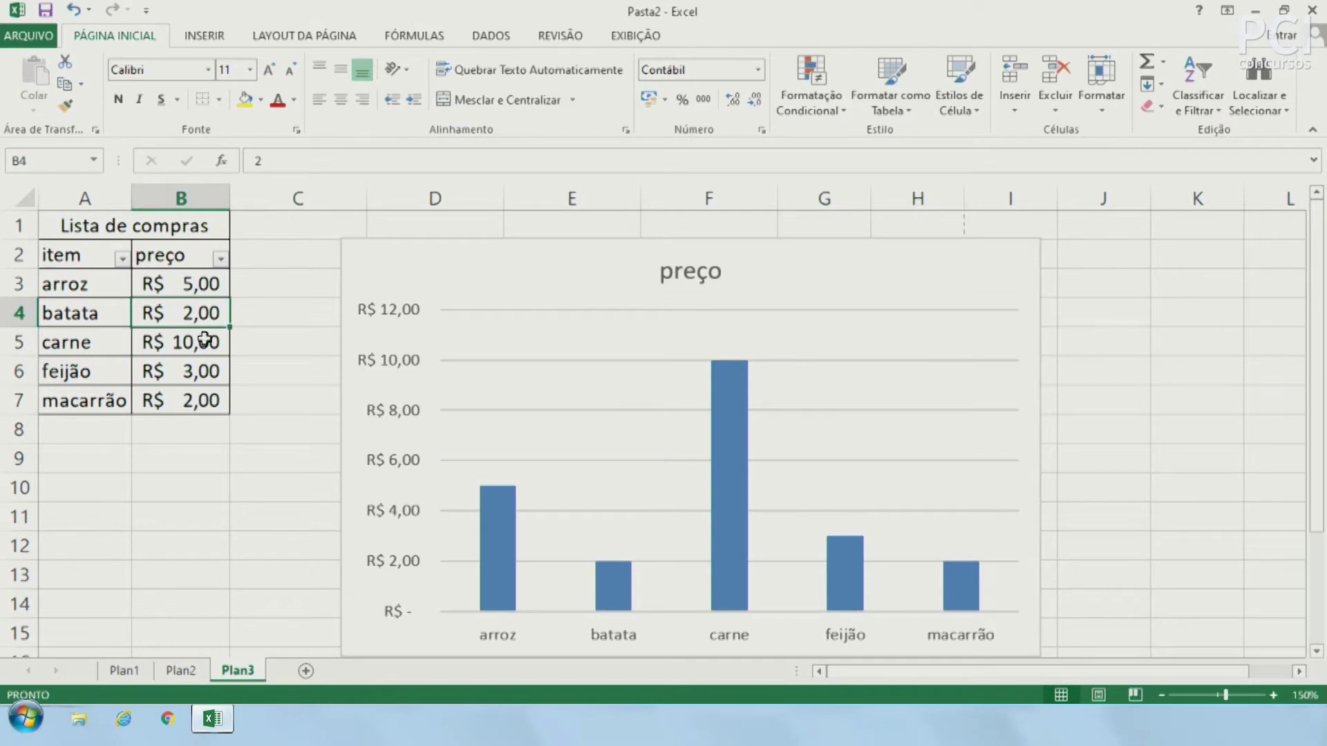
text(5)
key(Return)
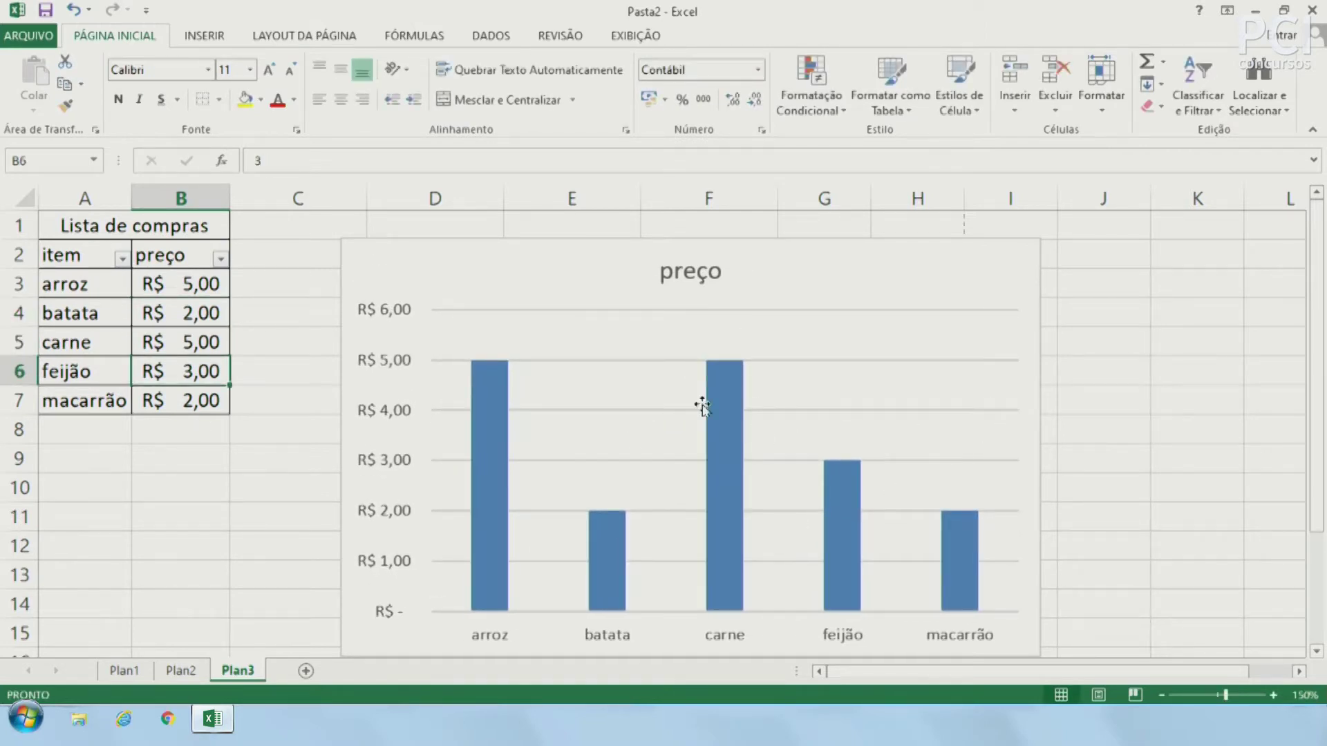
click(192, 280)
text(10)
key(Return)
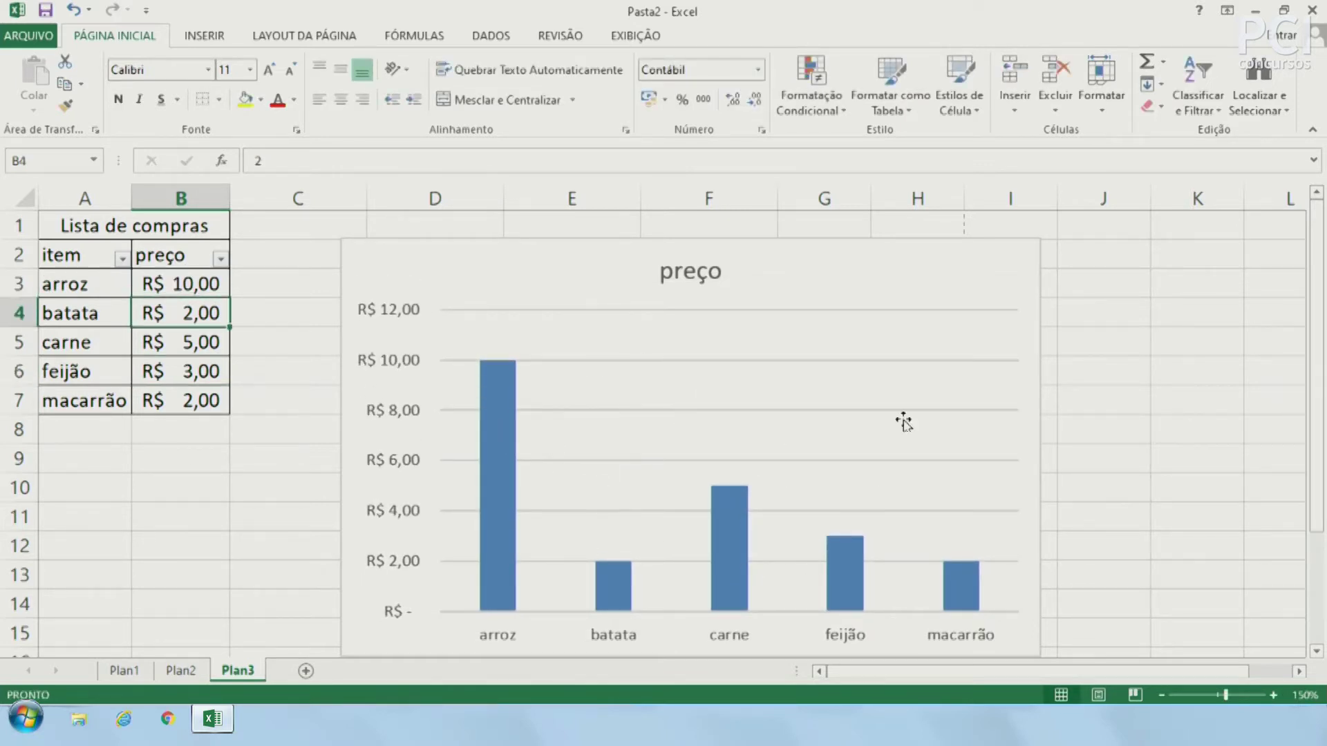
Delete the price chart from the sheet.
click(800, 258)
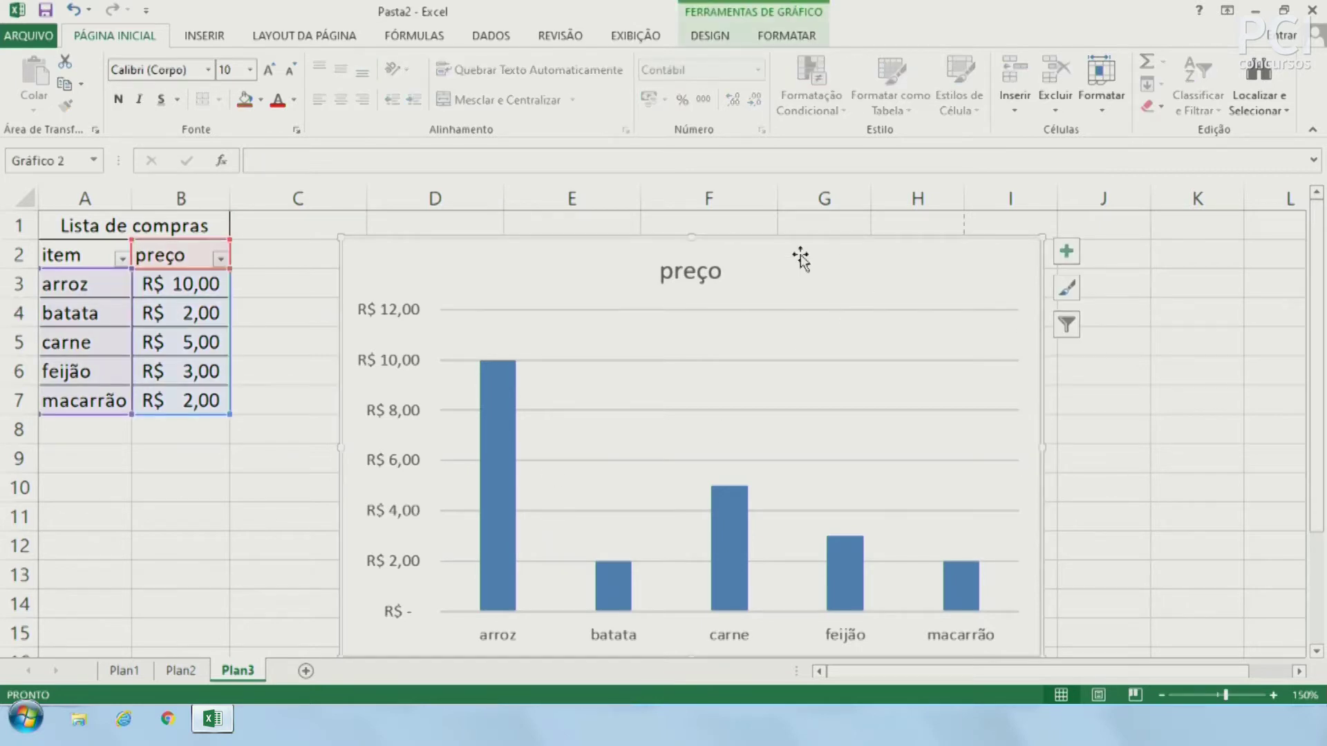
key(Delete)
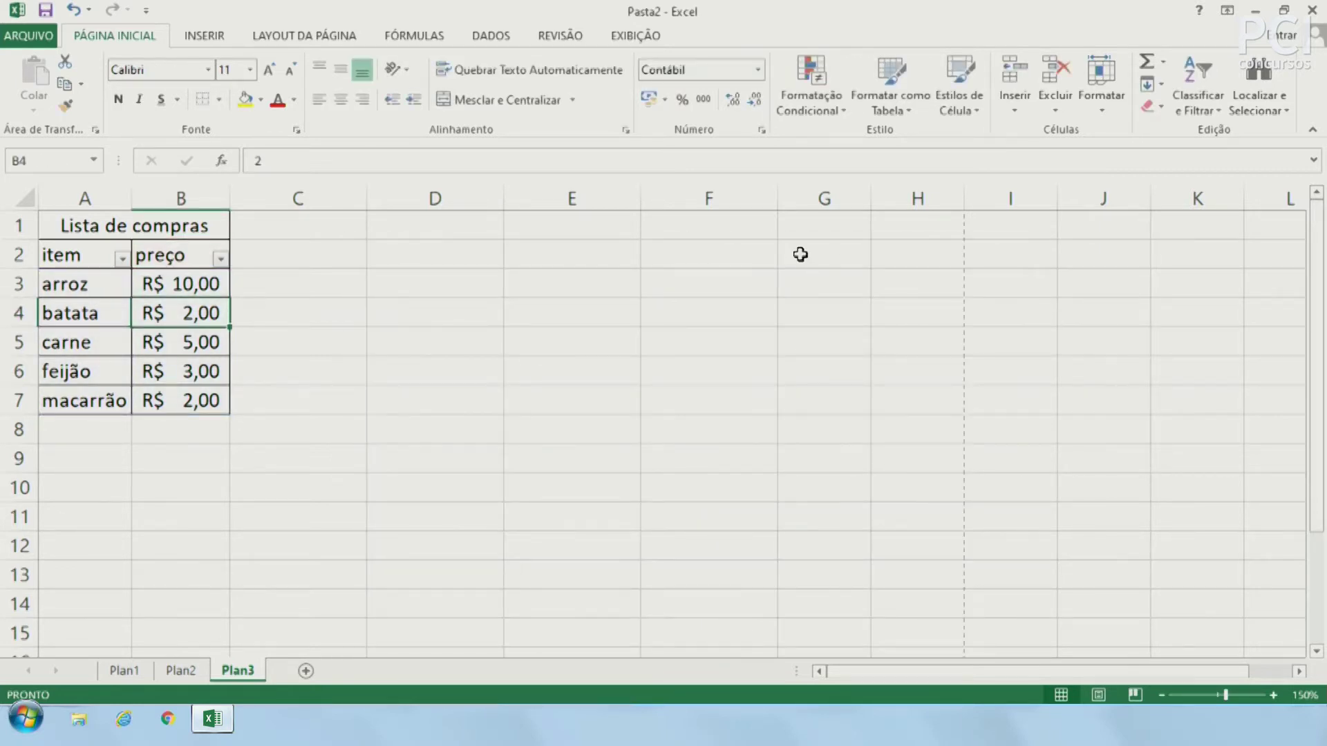
click(216, 43)
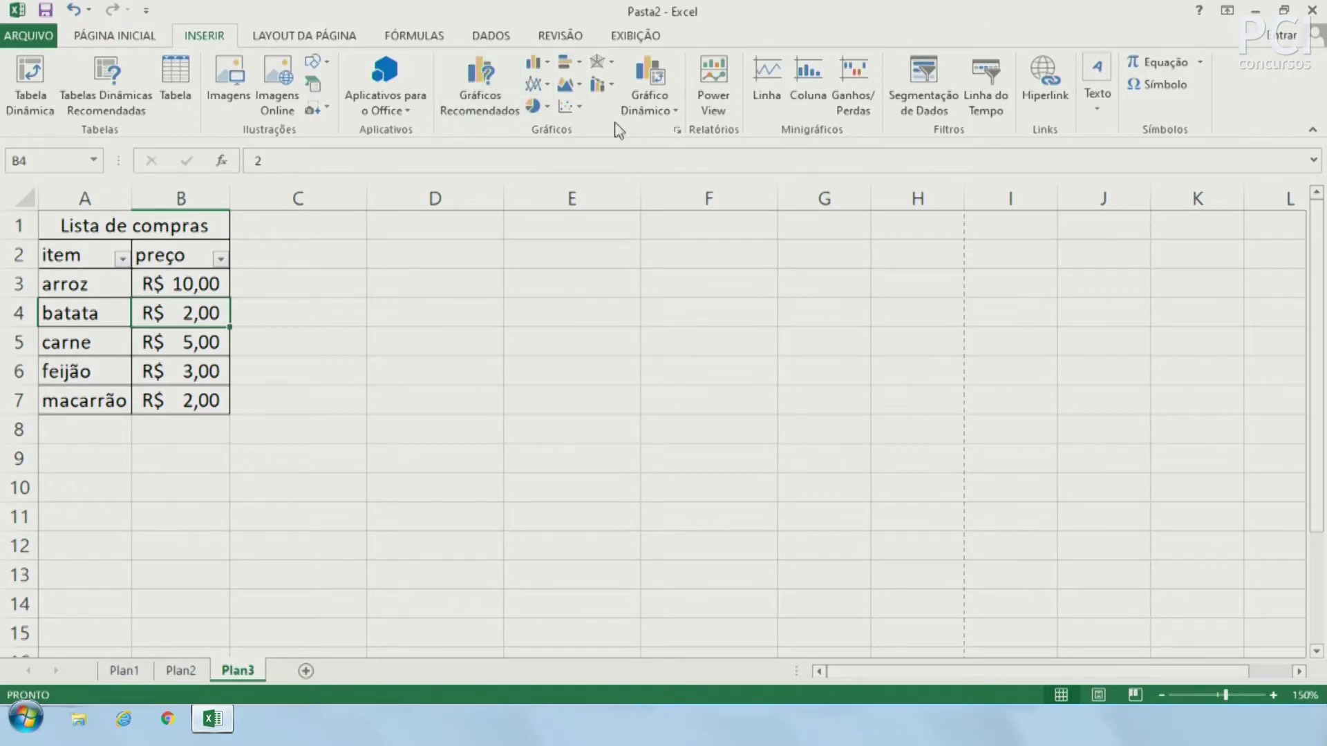
Browse the Pizza and Linha chart galleries without inserting a chart.
click(548, 106)
click(545, 85)
click(571, 428)
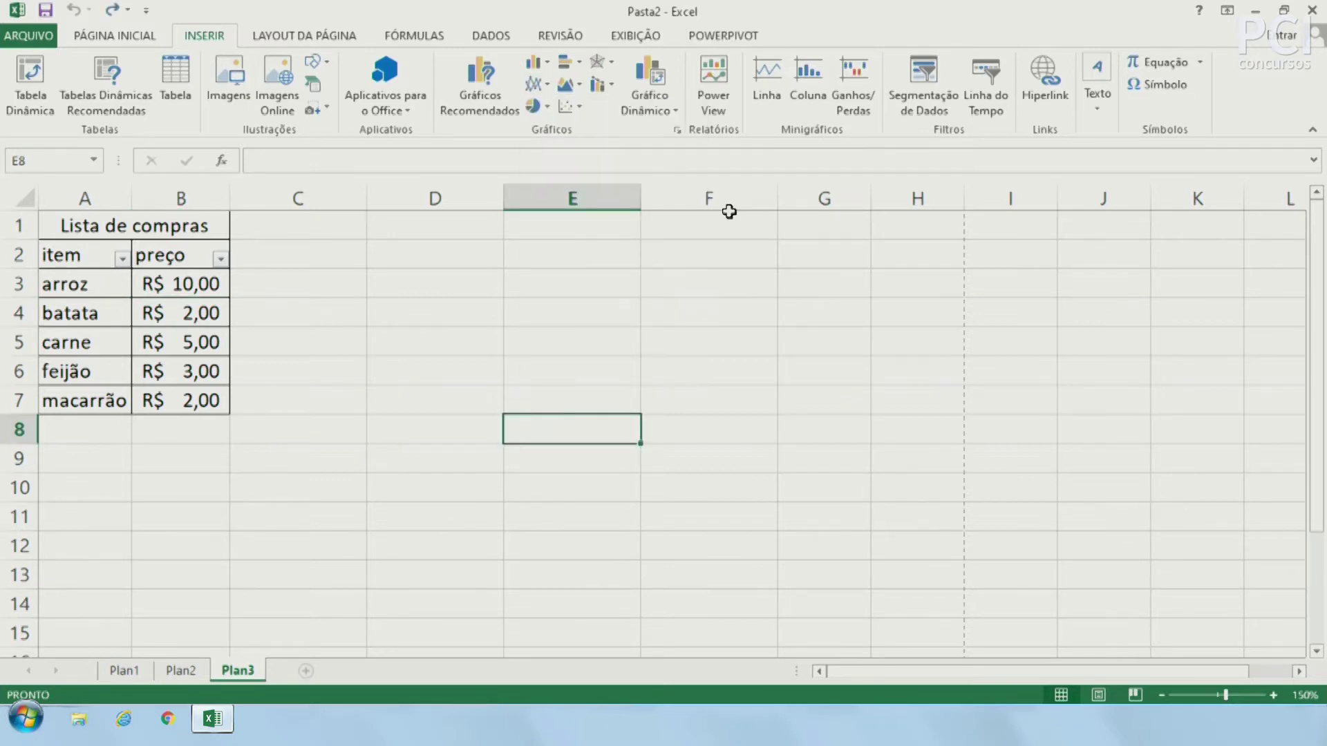
click(711, 78)
Click the empty cells F5, C7, F4 and C4 beside the list.
click(677, 345)
click(359, 400)
click(712, 311)
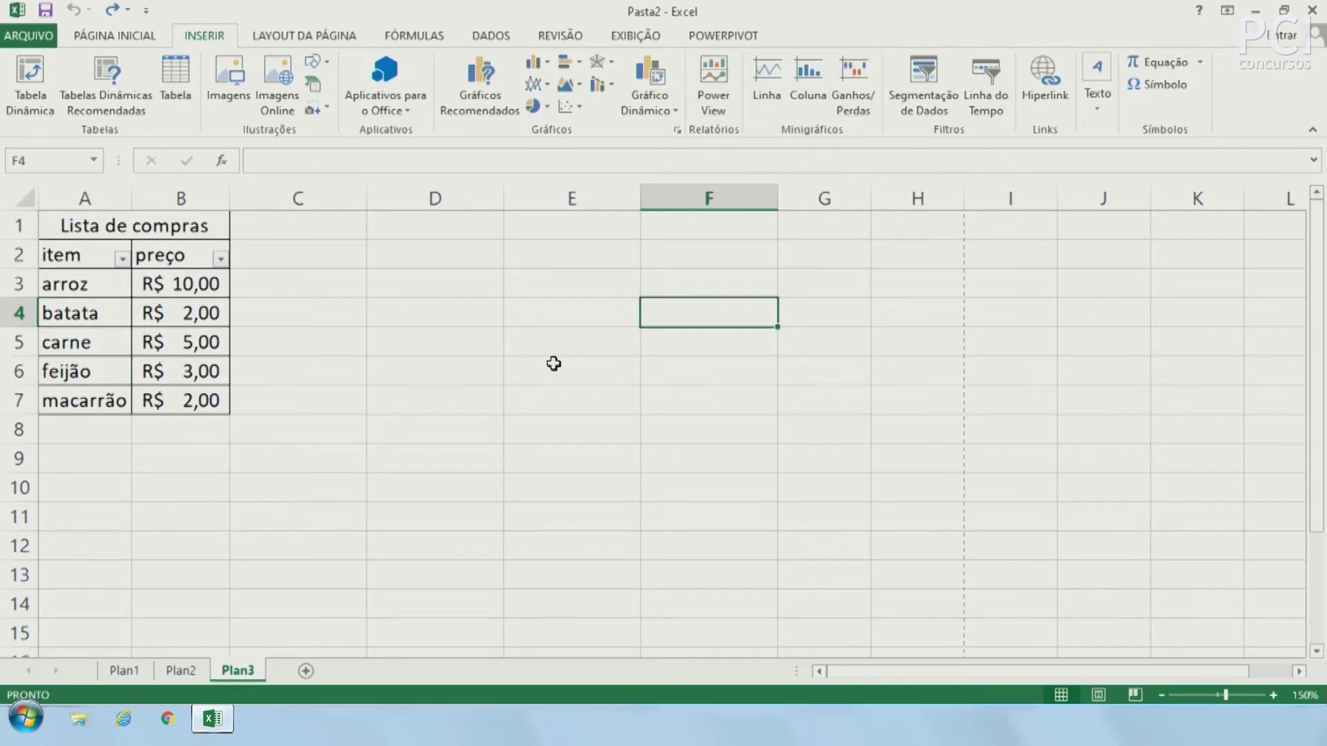
click(278, 320)
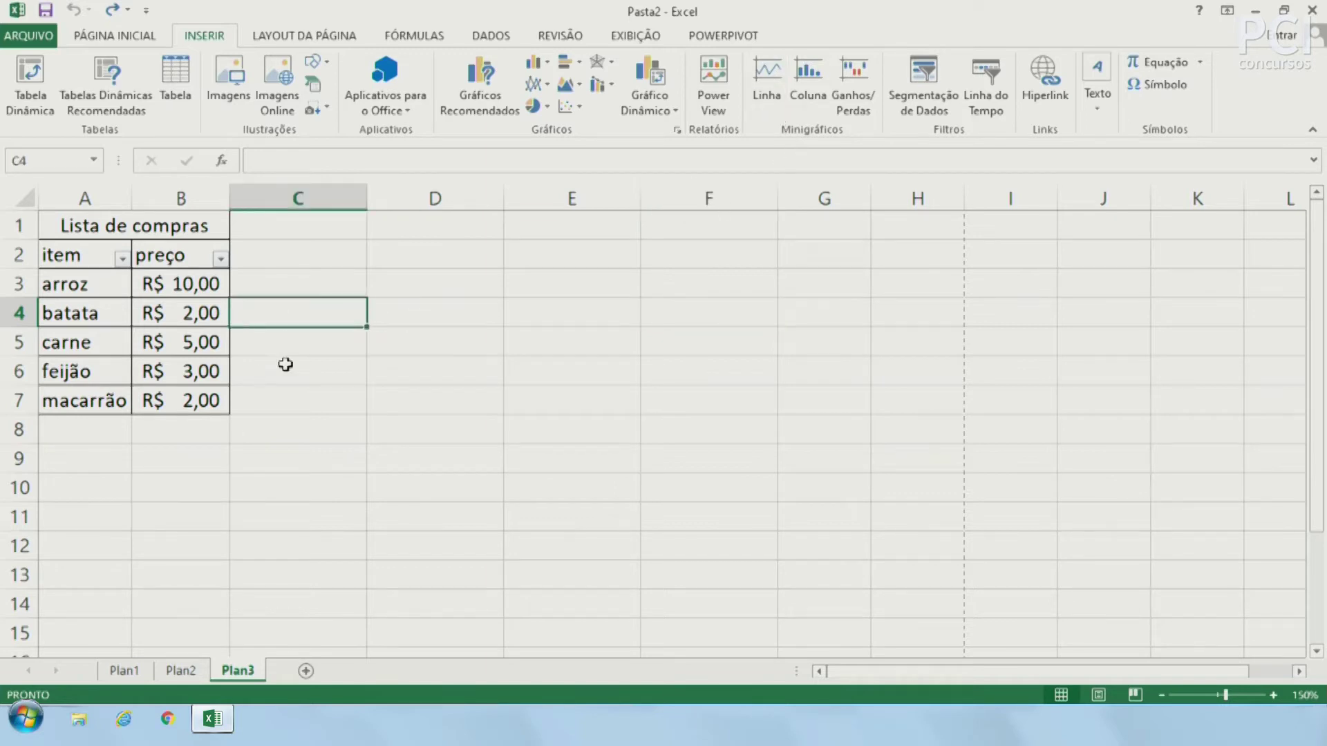
Select prices B3:B7 and create a Coluna sparkline located at $C$5.
click(585, 372)
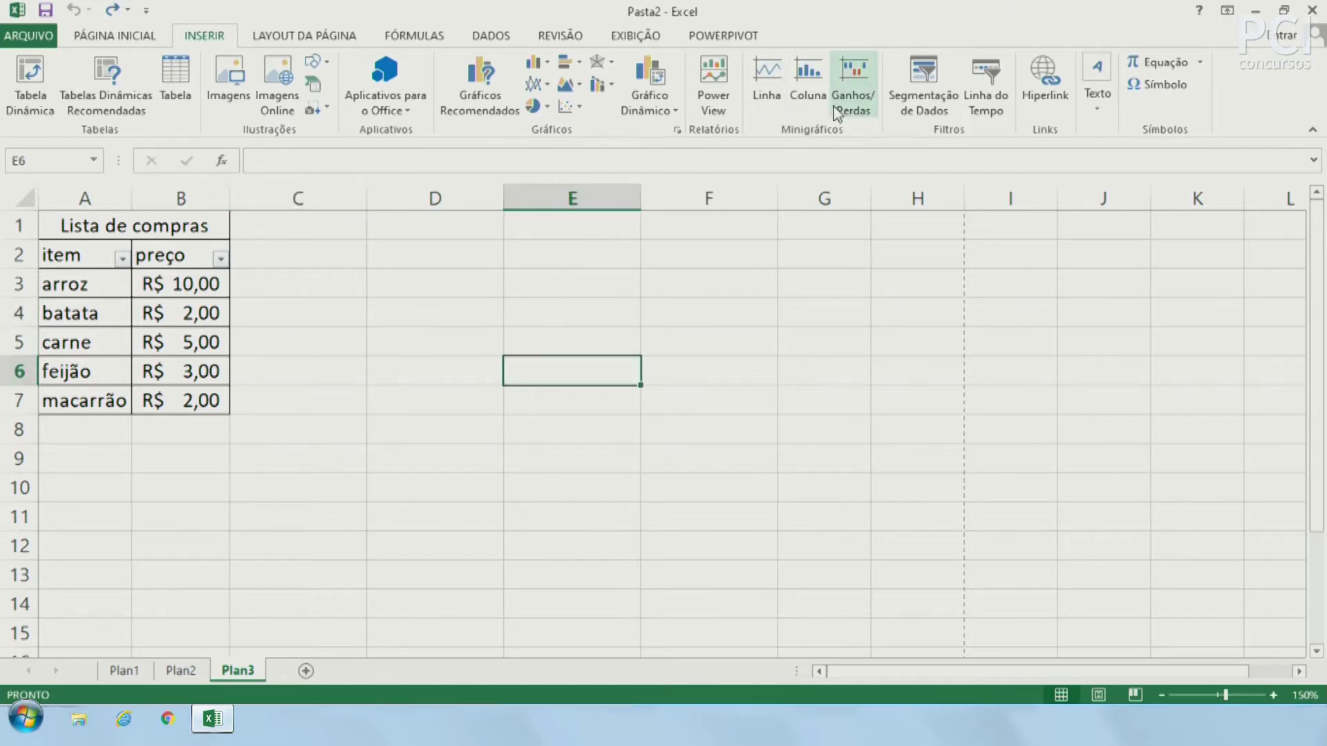
click(192, 429)
click(302, 333)
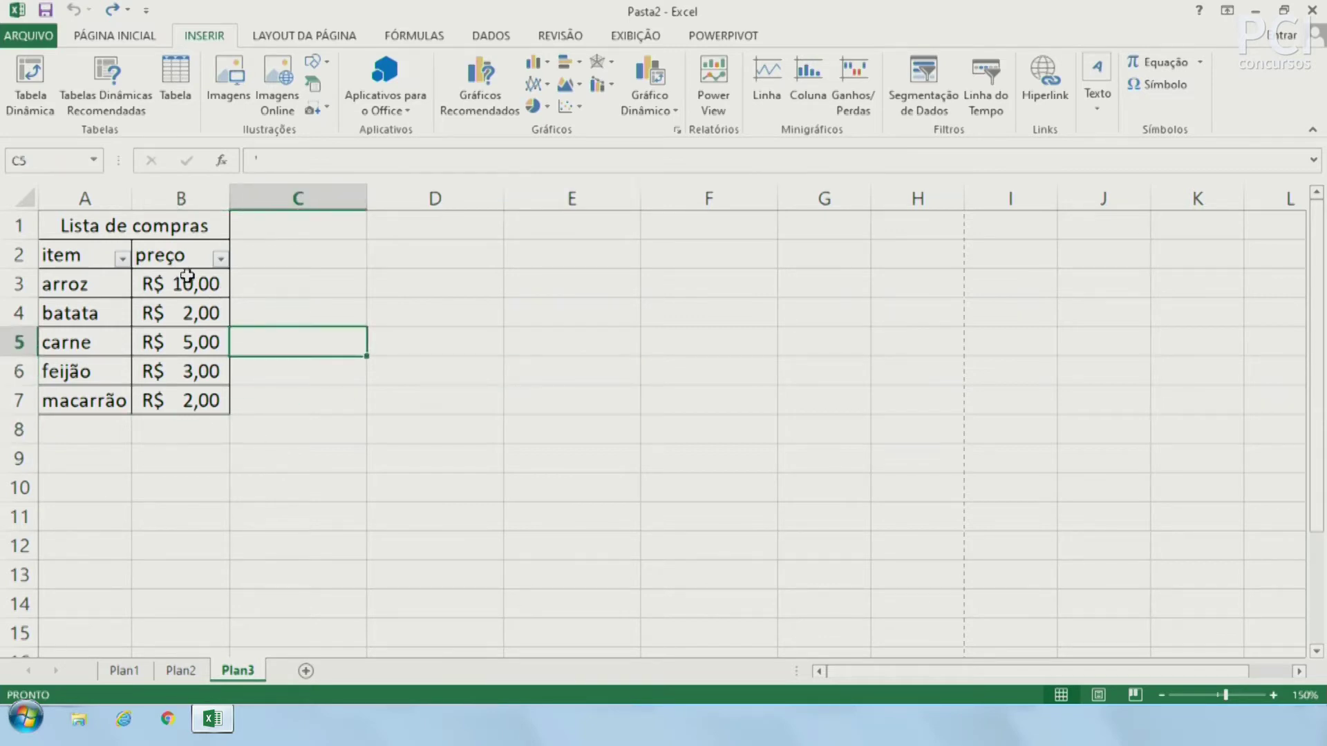
drag(190, 285, 166, 397)
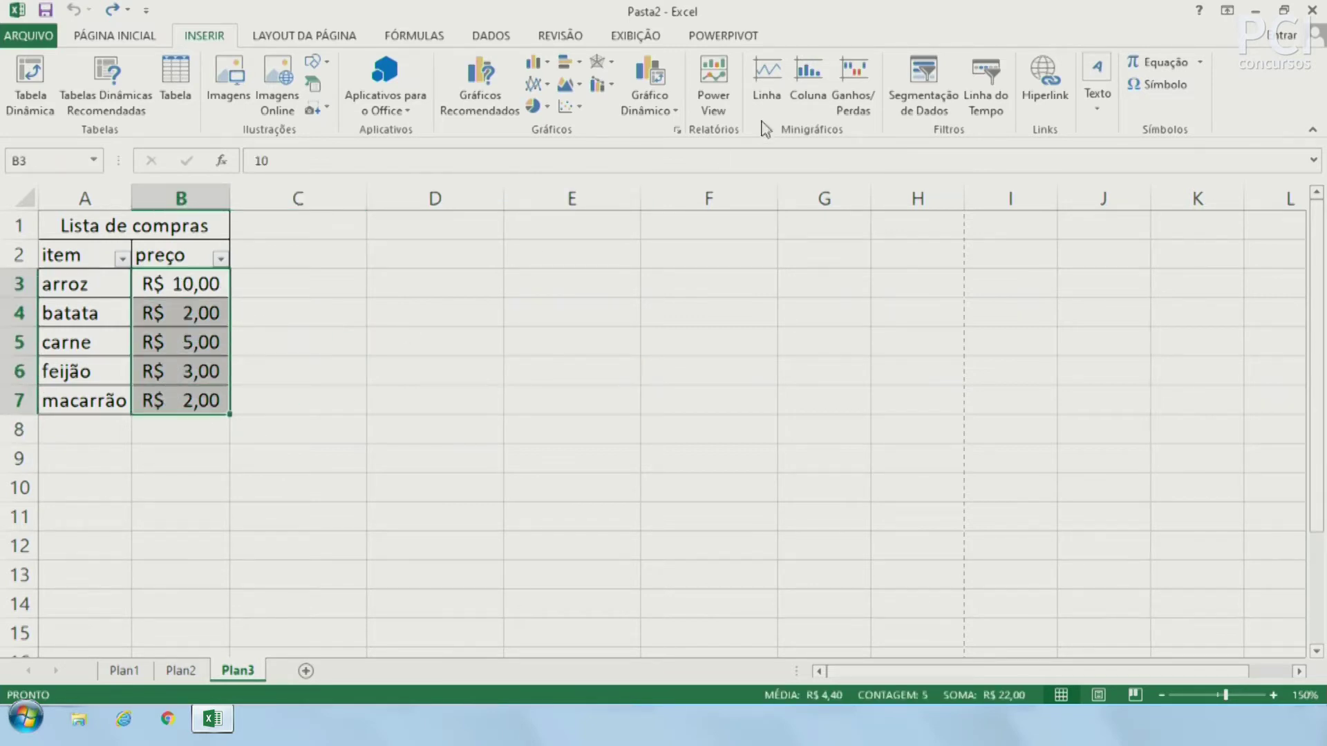
click(805, 90)
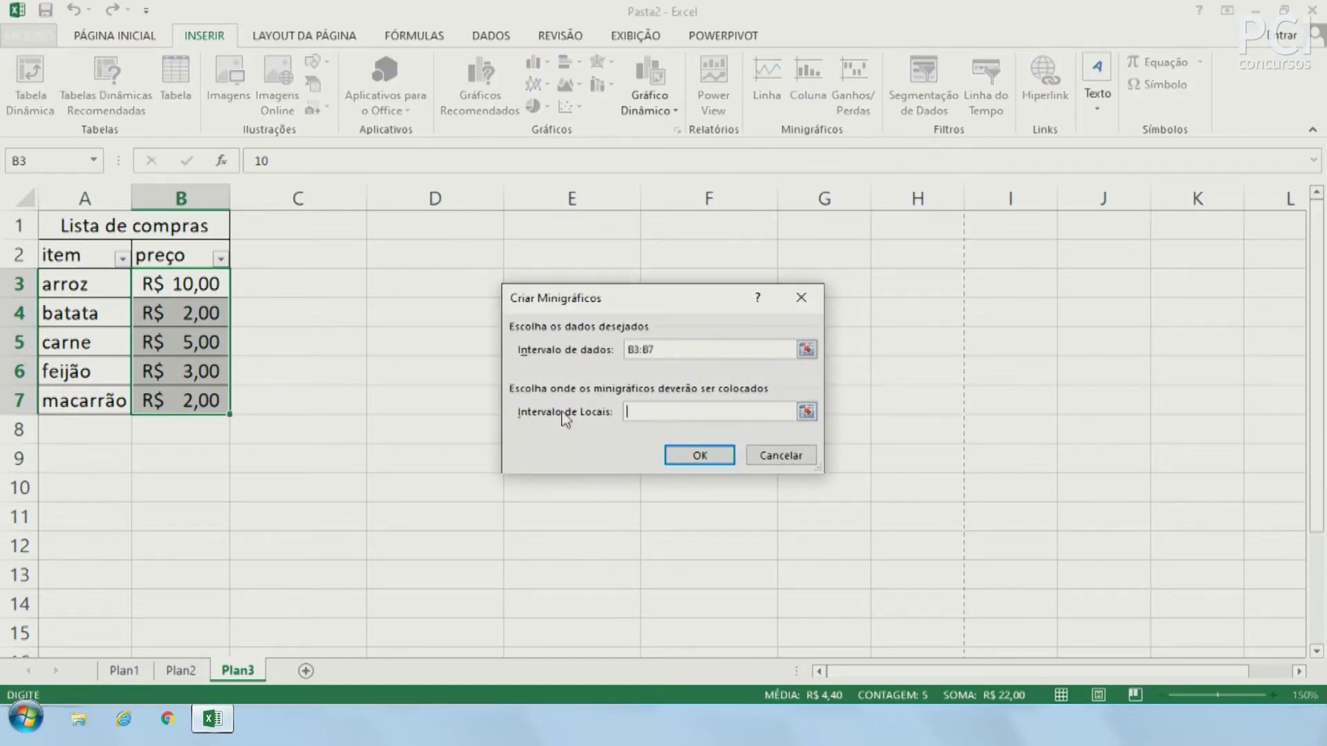
click(288, 347)
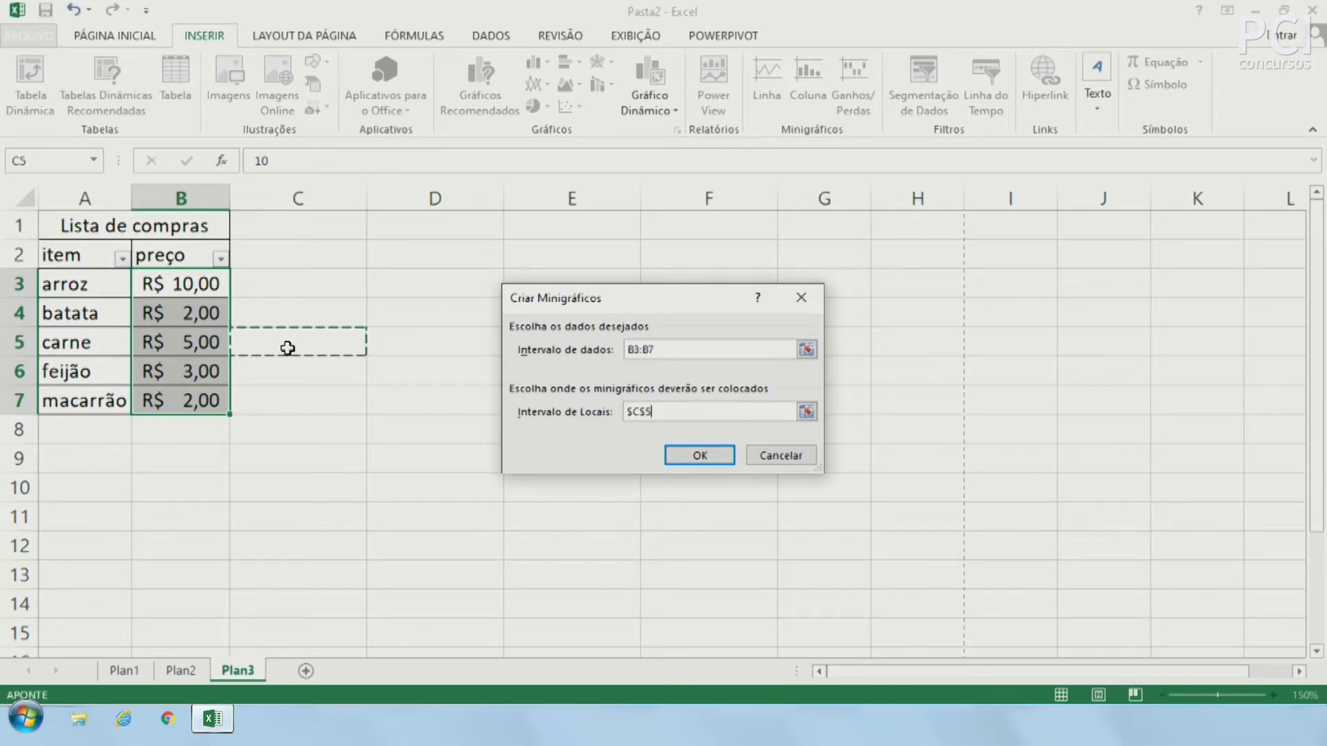
key(Return)
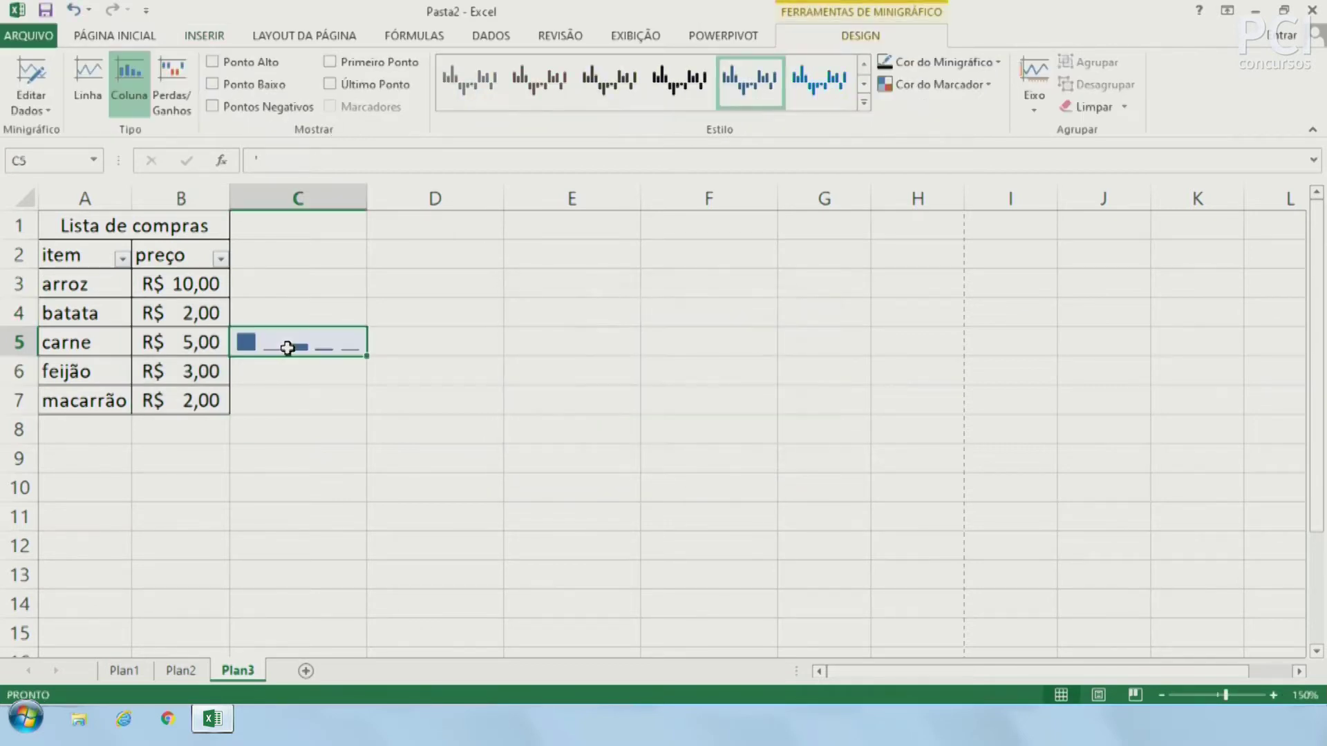
click(378, 482)
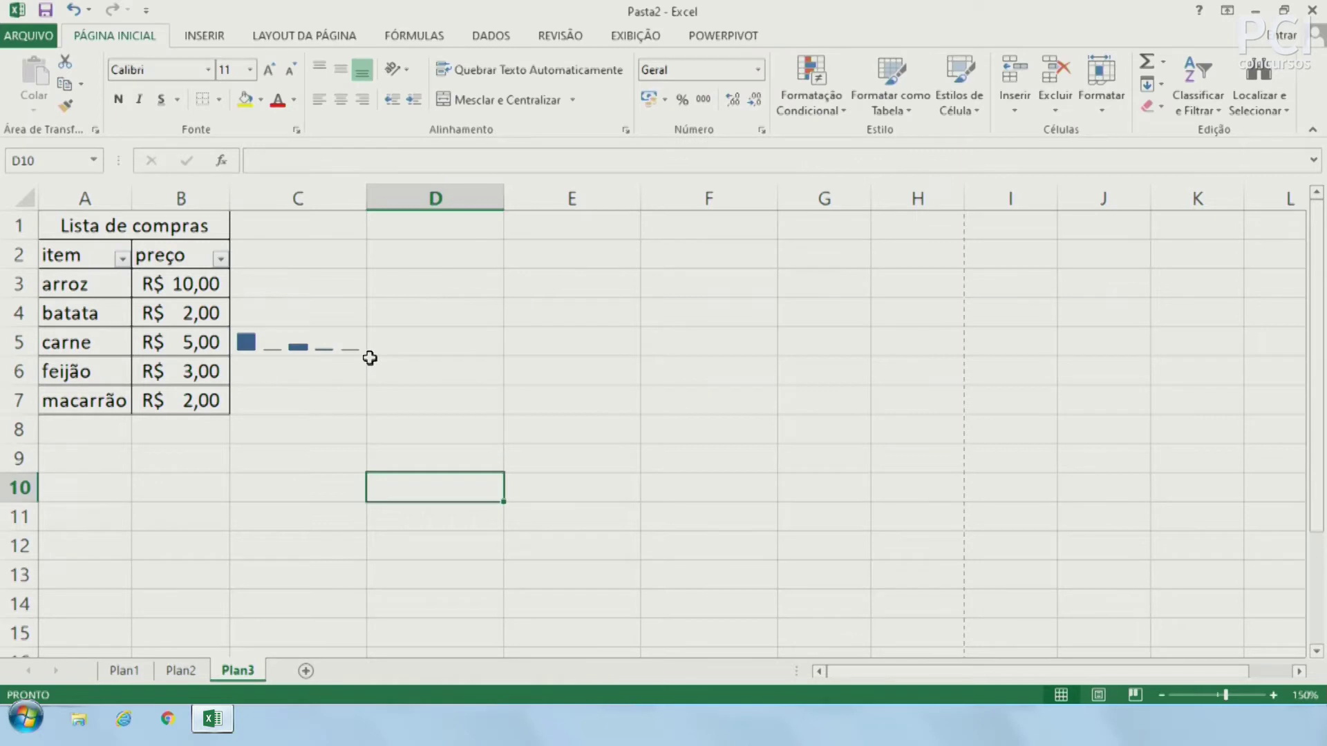
Change carne's price in B5 to 10 and macarrão's price in B7 to 25.
click(297, 345)
click(304, 425)
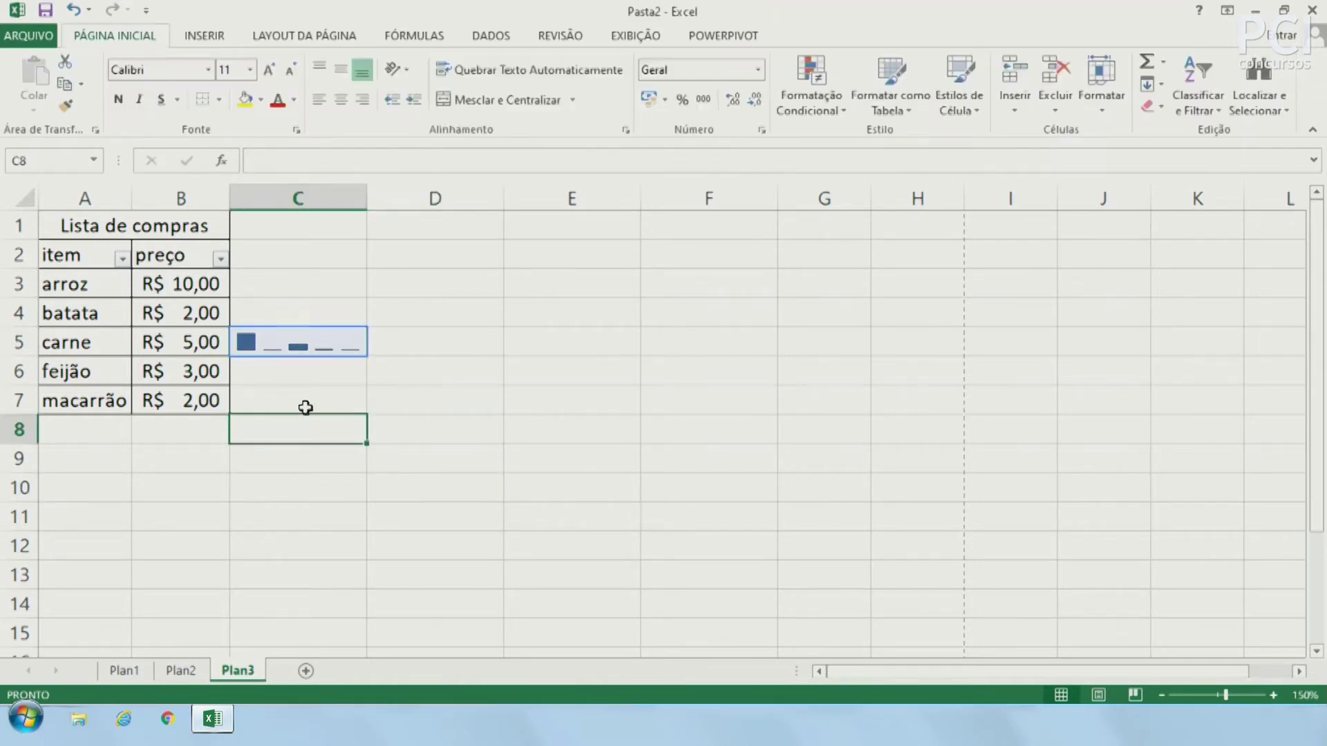
click(207, 346)
text(10)
key(Return)
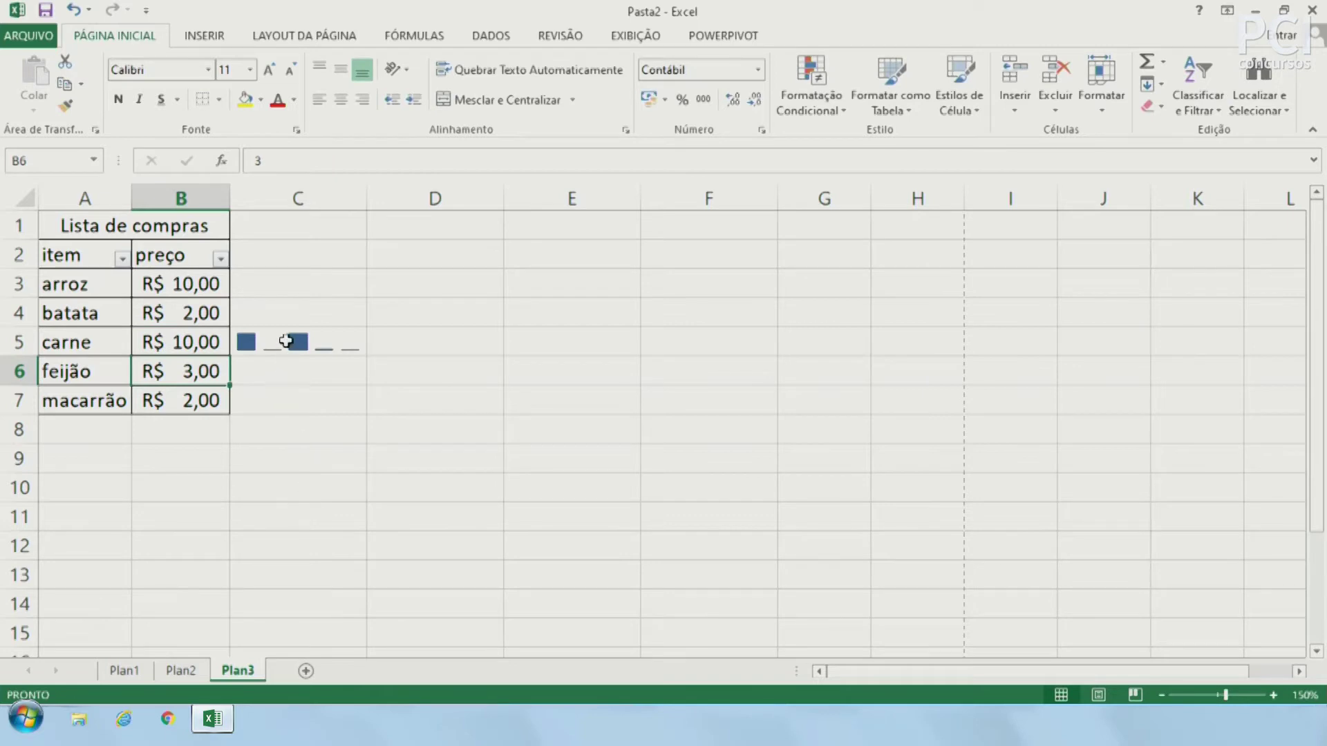
click(201, 404)
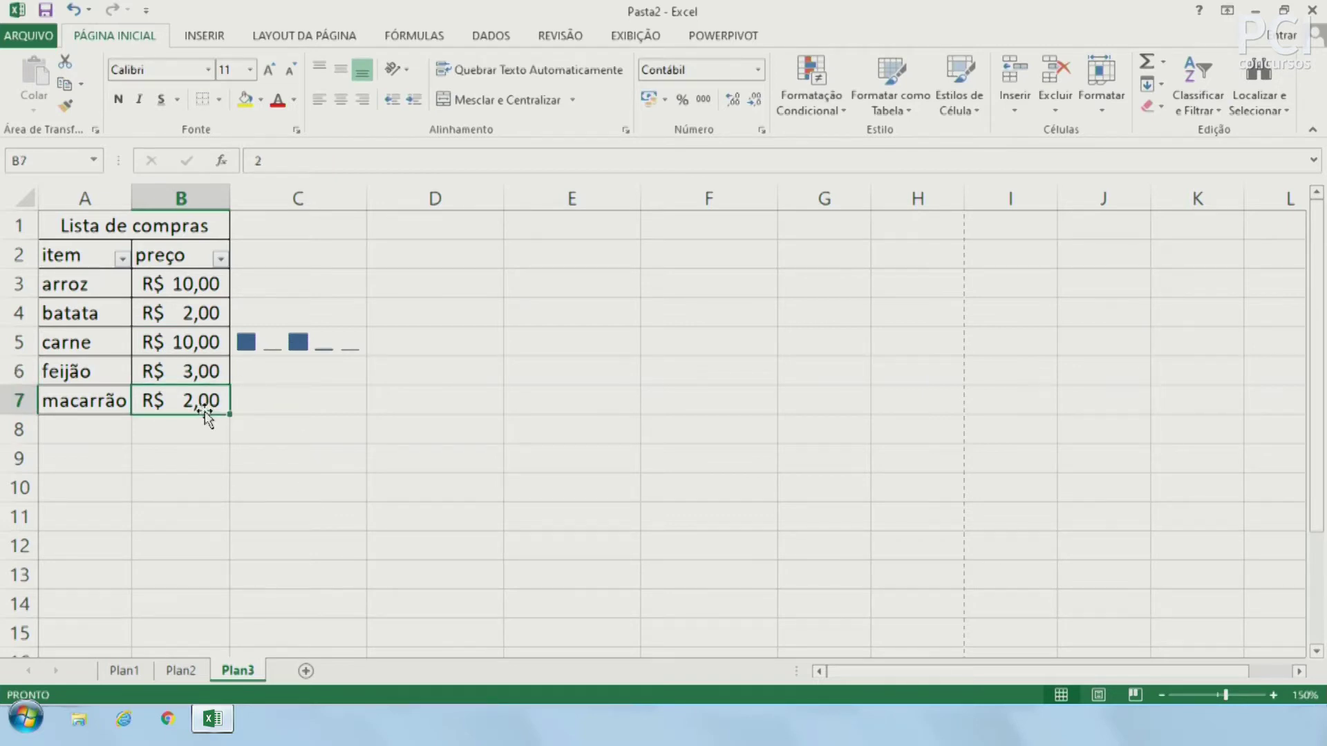
text(25)
key(Return)
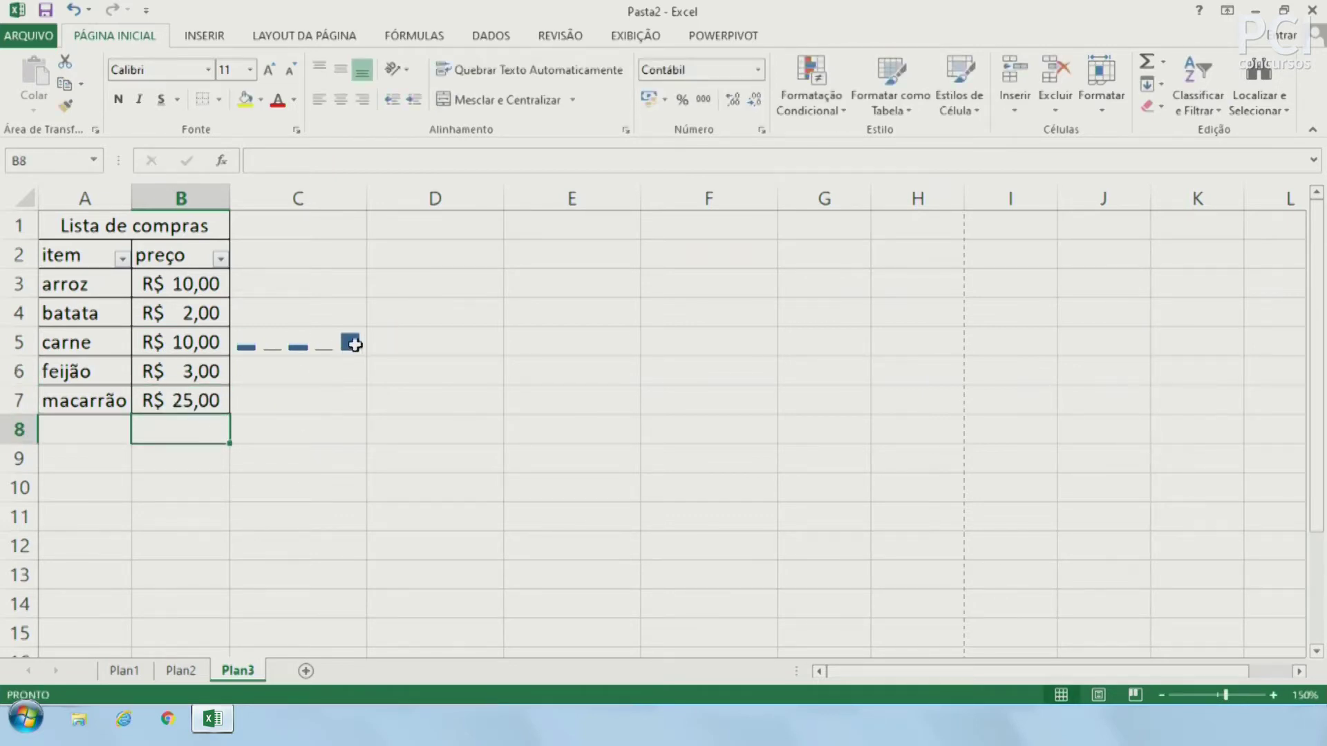
Undo the price edits and the C5 column sparkline with Ctrl+Z.
click(353, 344)
click(398, 419)
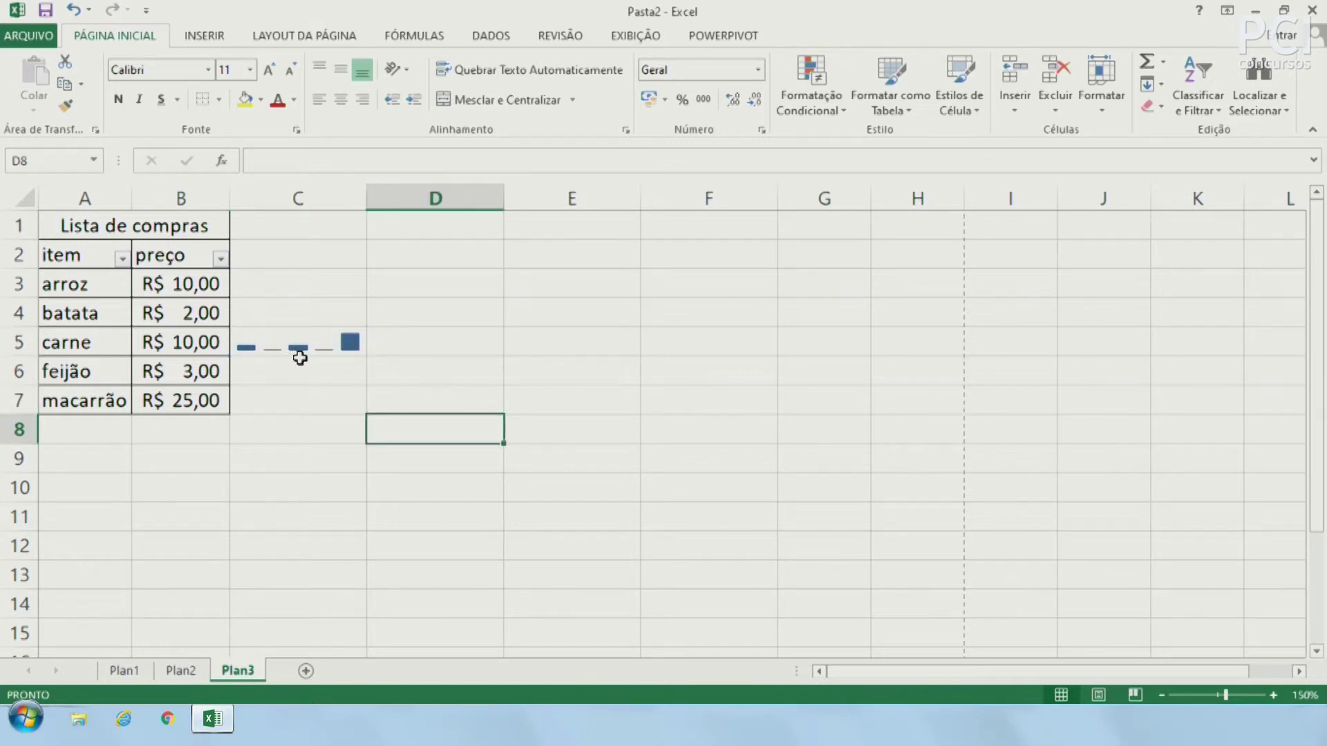
click(324, 350)
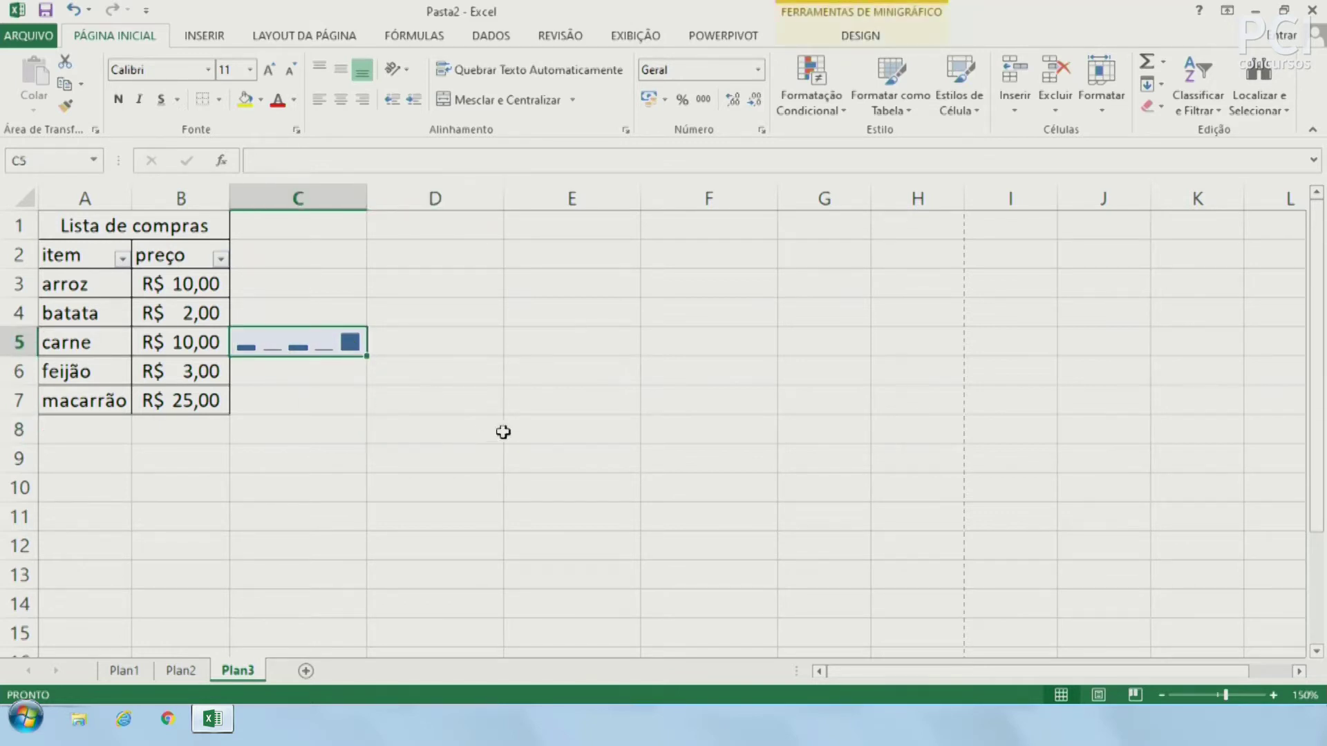
key(ctrl+z)
key(ctrl+z)
key(ctrl+z)
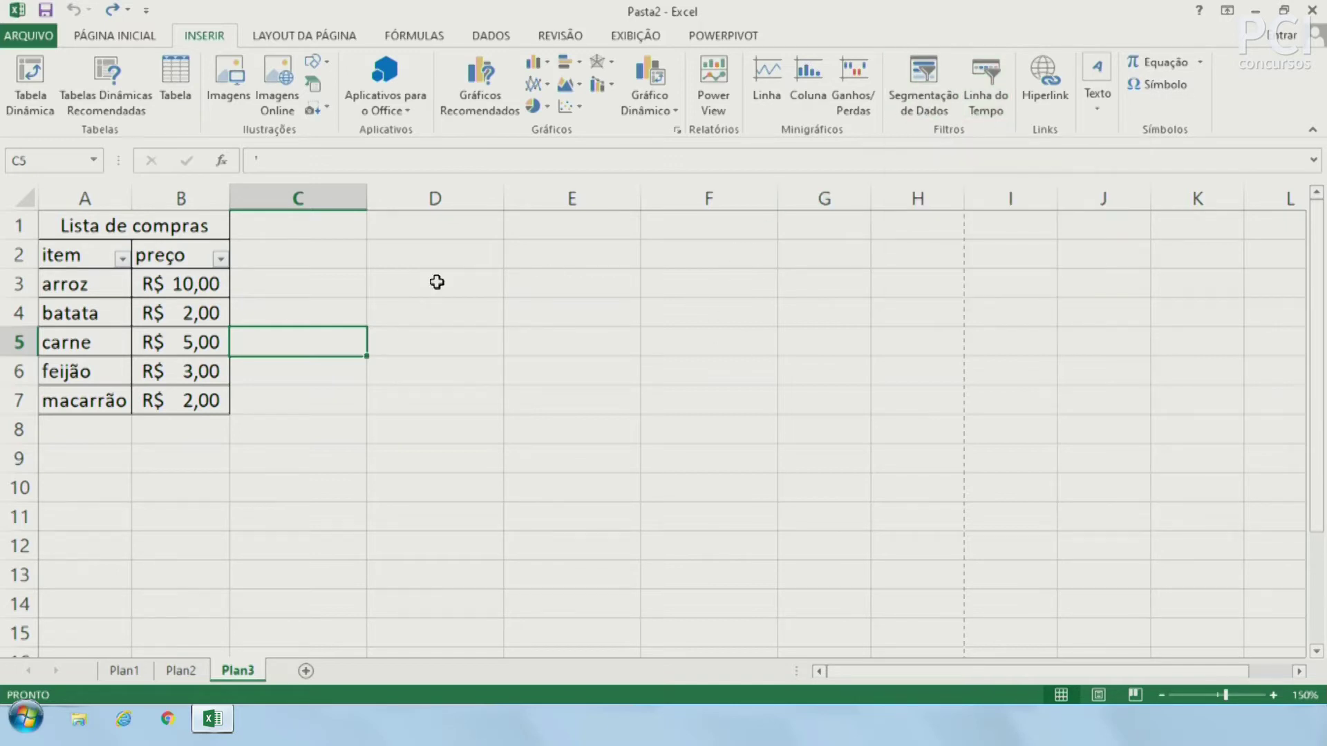
click(350, 322)
click(400, 323)
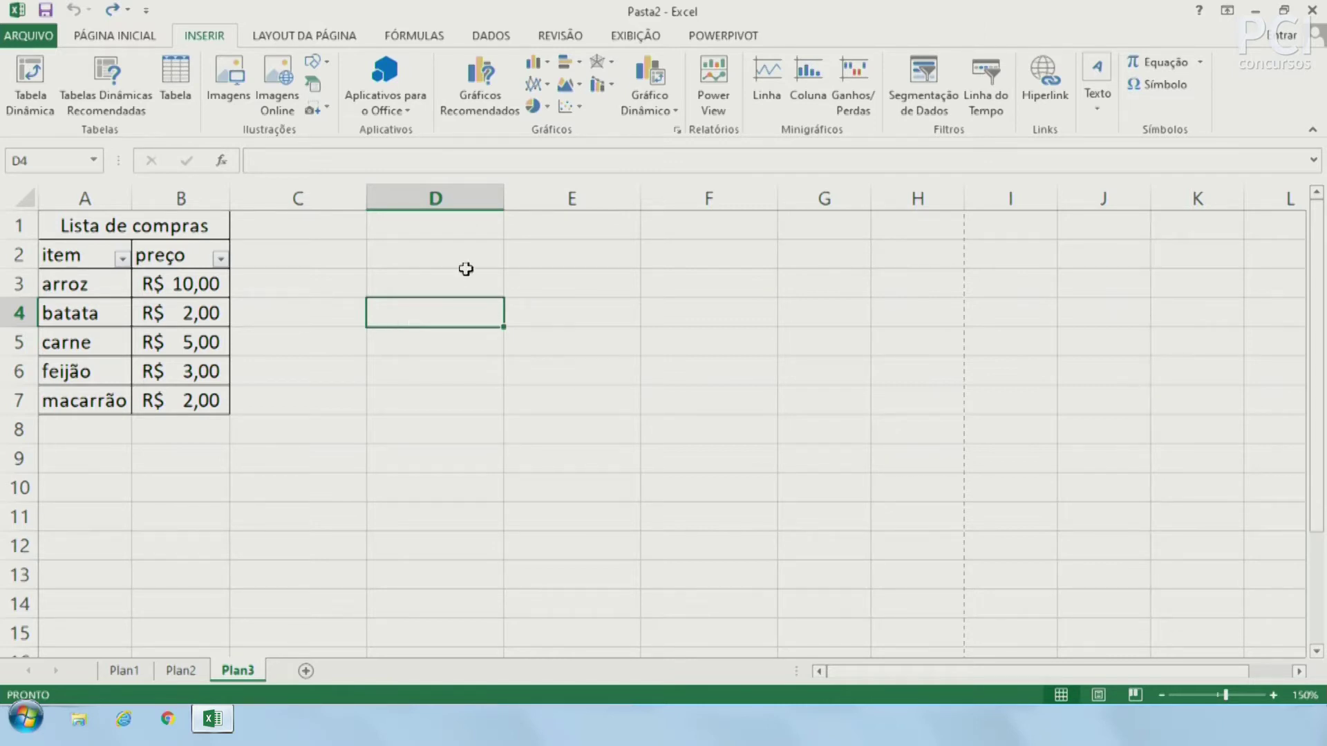
click(512, 348)
click(478, 324)
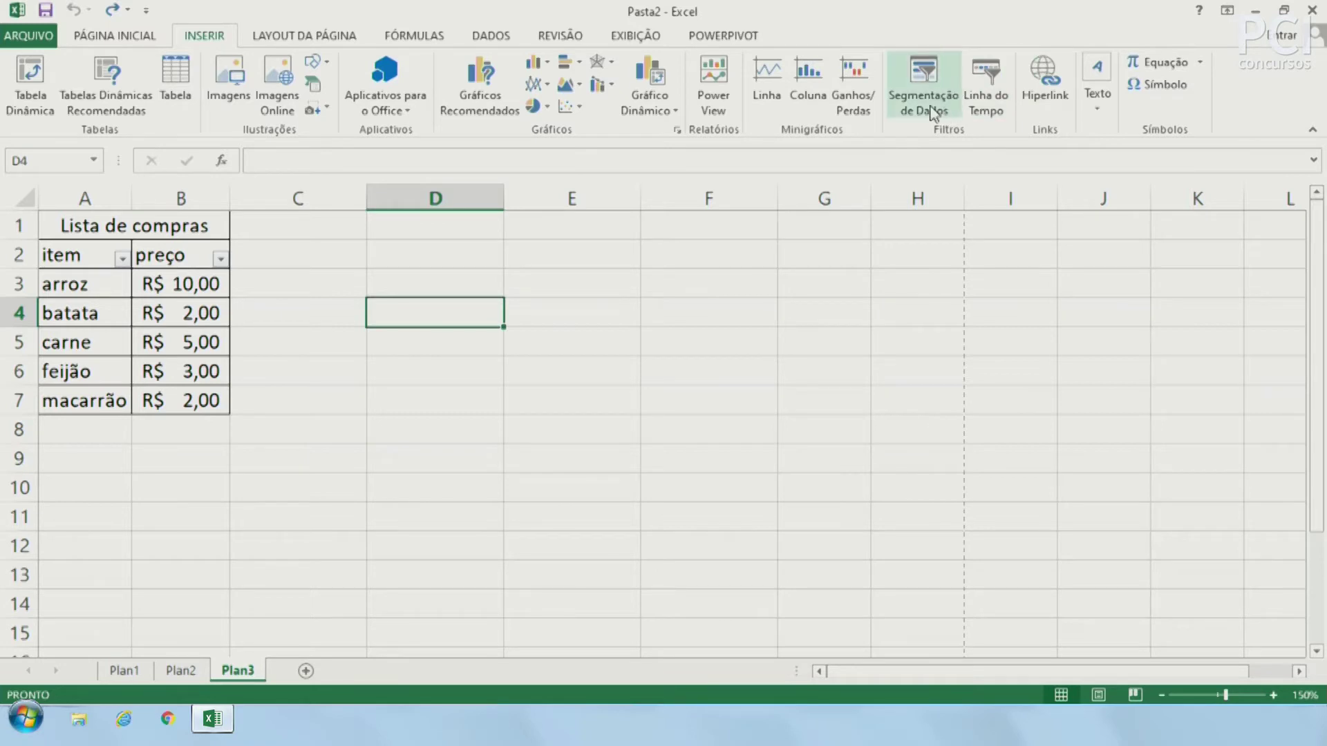
click(650, 366)
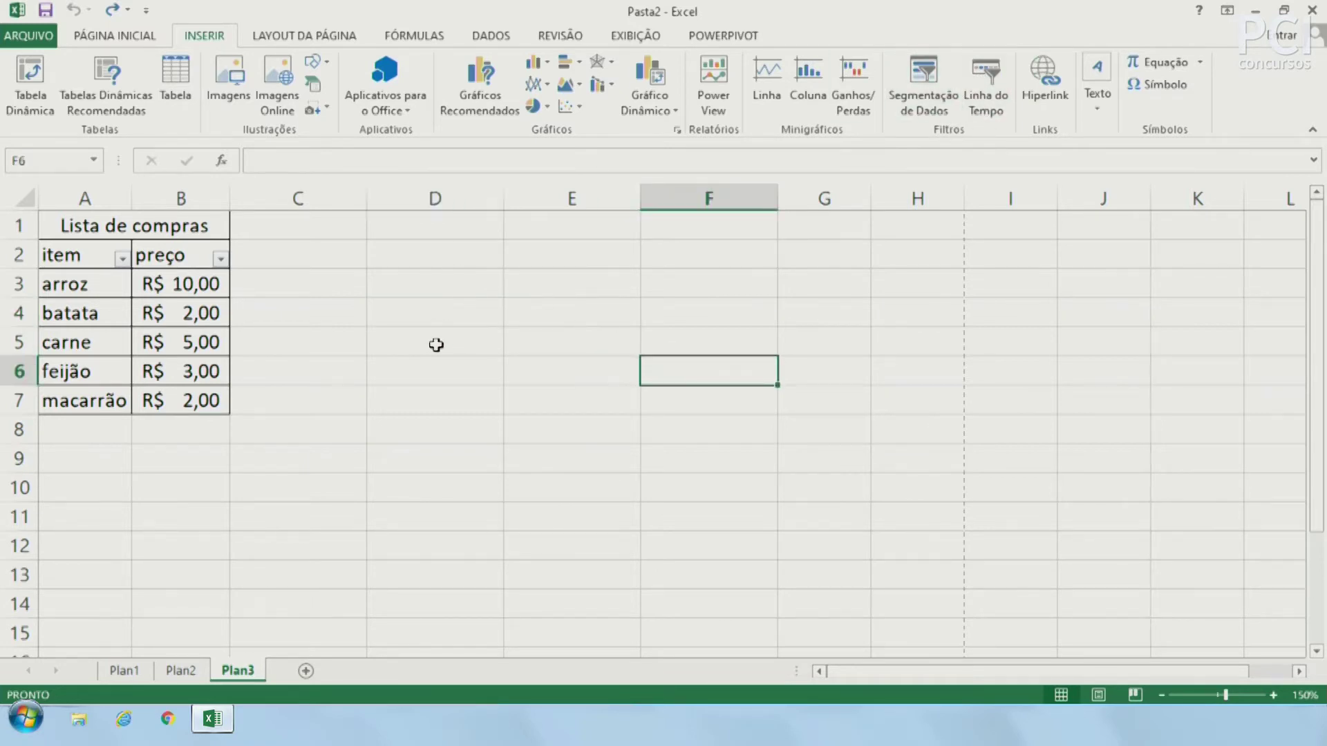
click(436, 345)
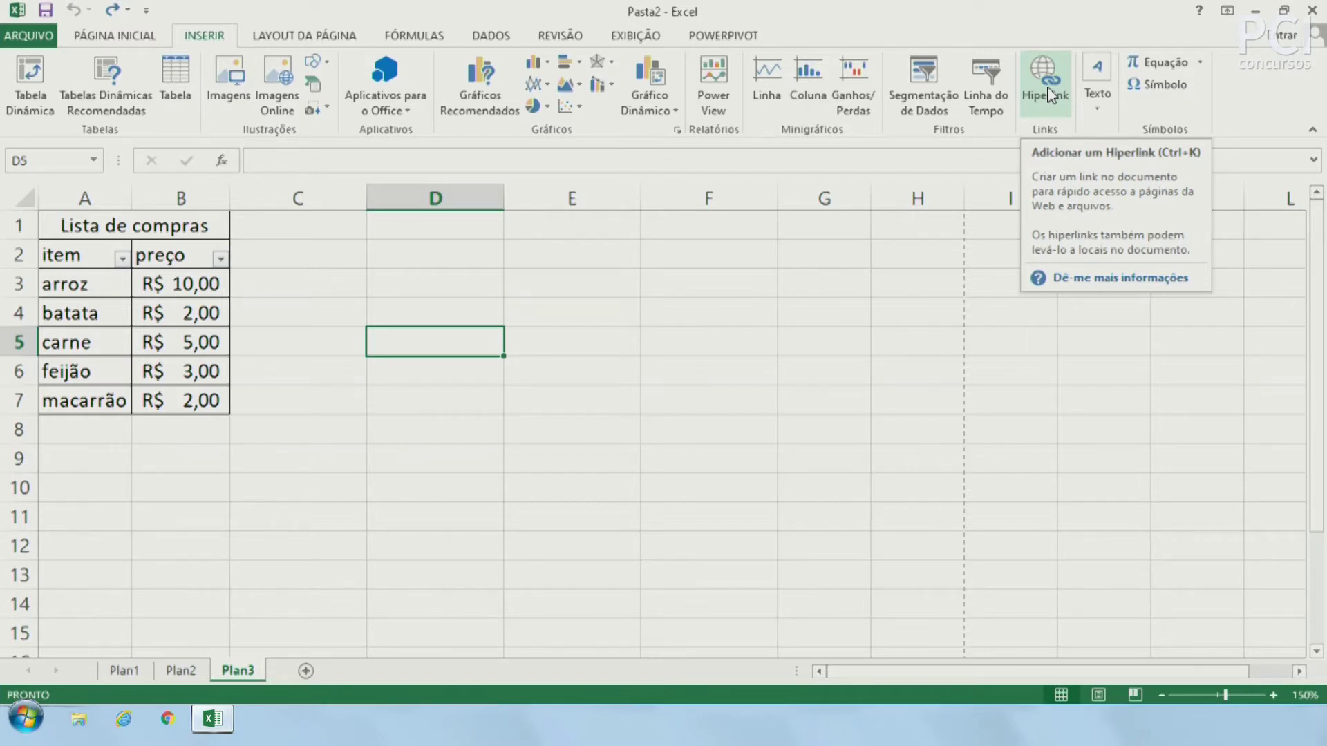
Cancel the Hiperlink dialog, select E5, and browse the WordArt styles under Texto.
click(1048, 94)
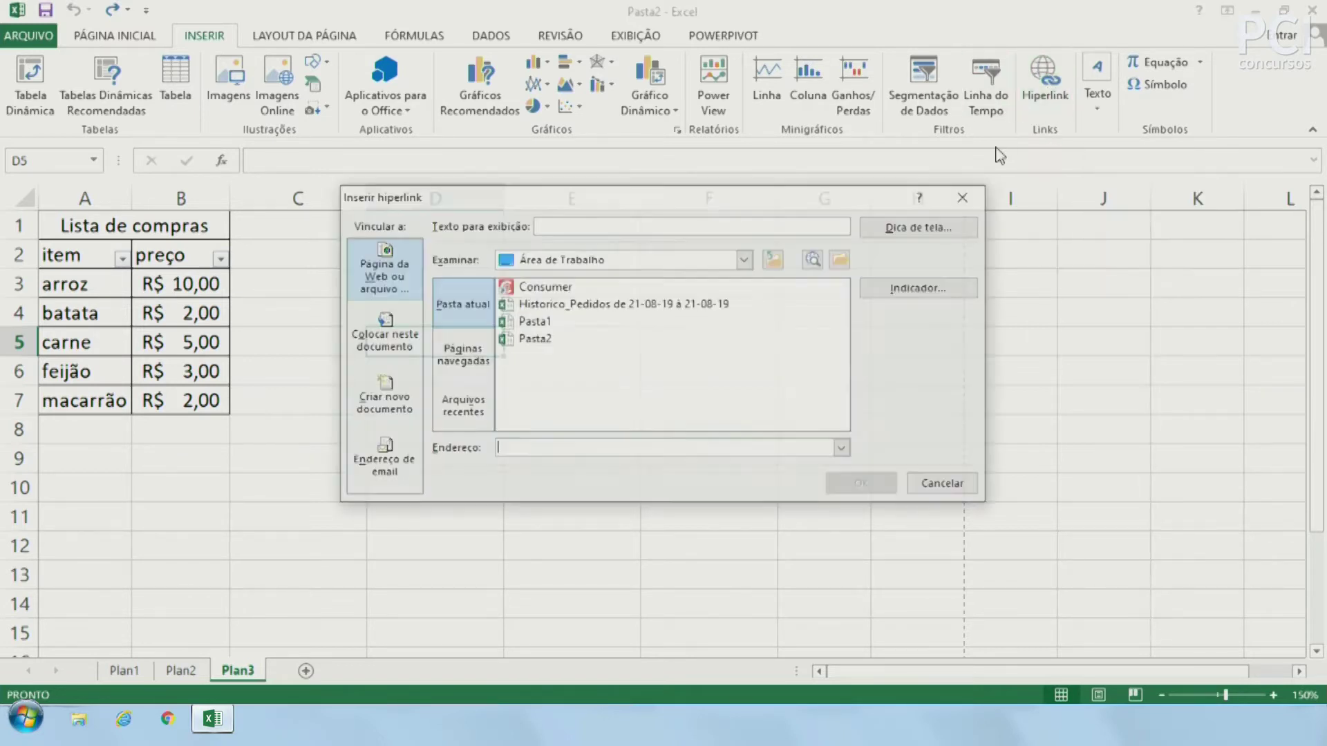
click(947, 484)
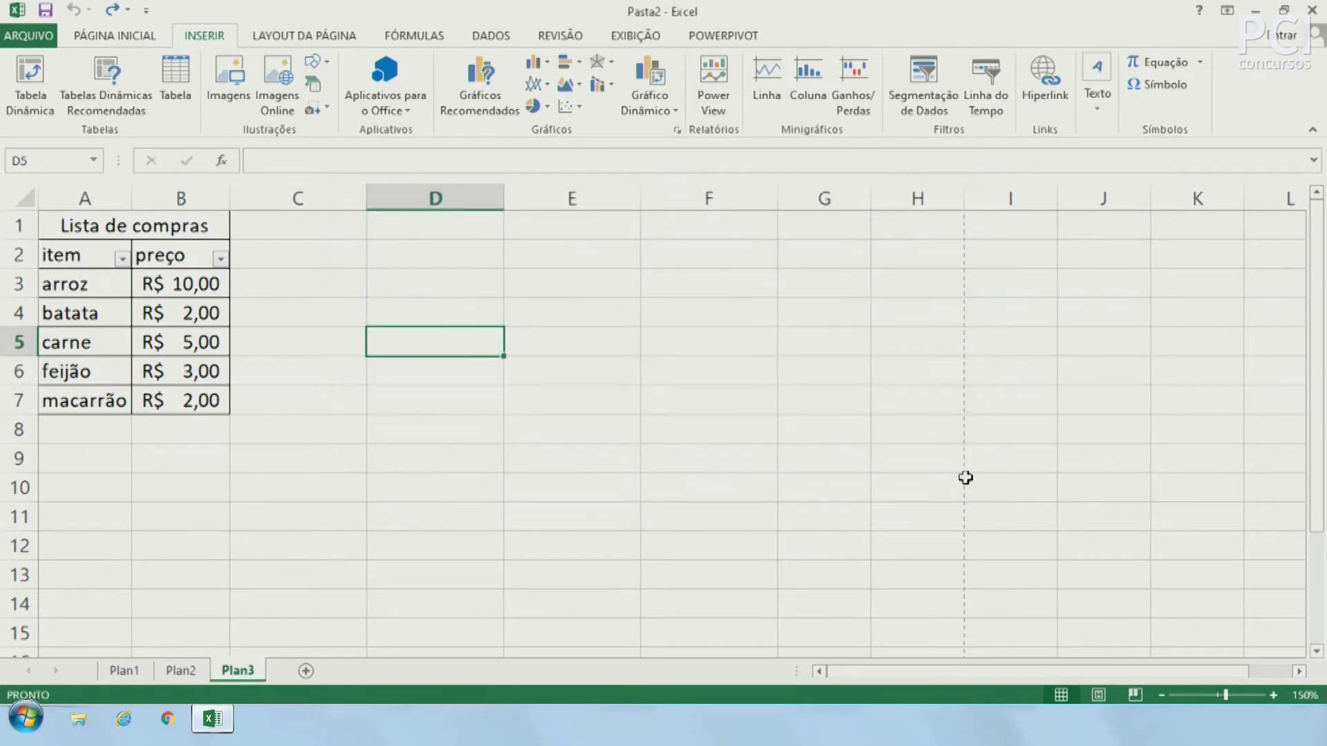
click(603, 349)
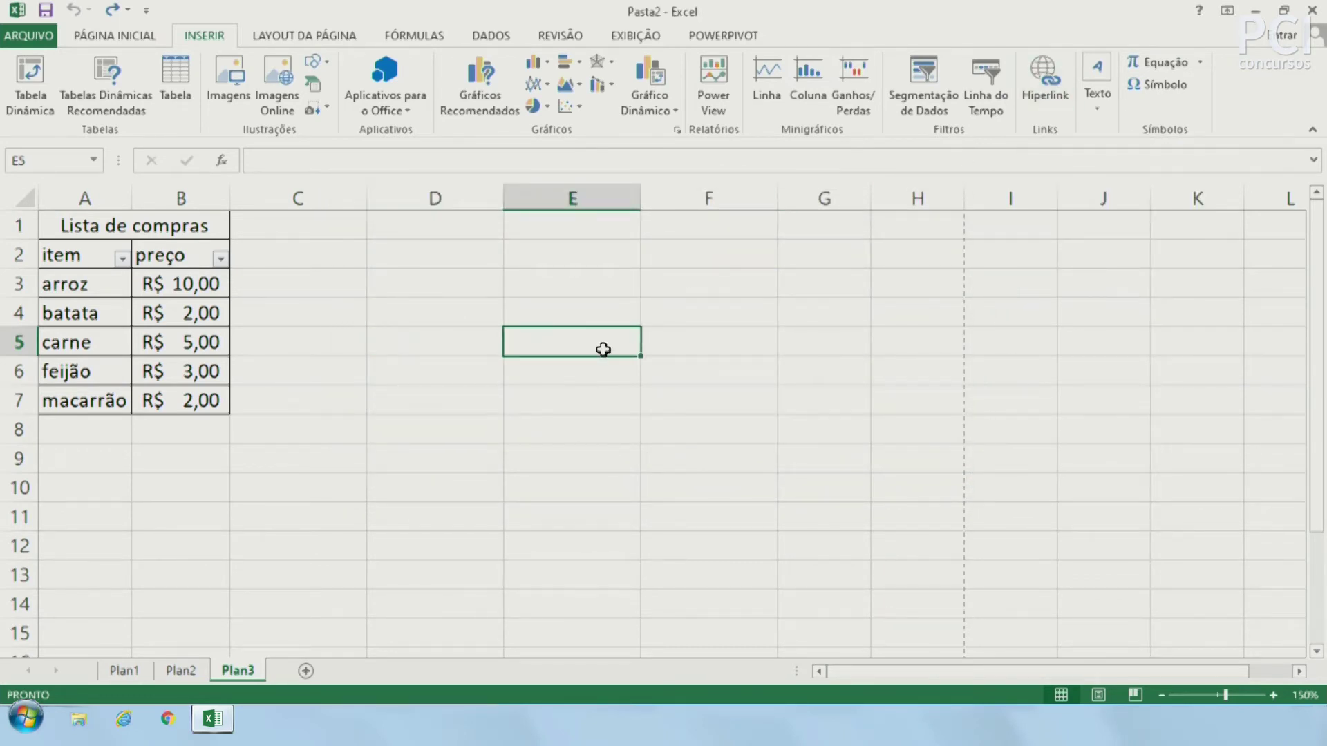
click(1095, 100)
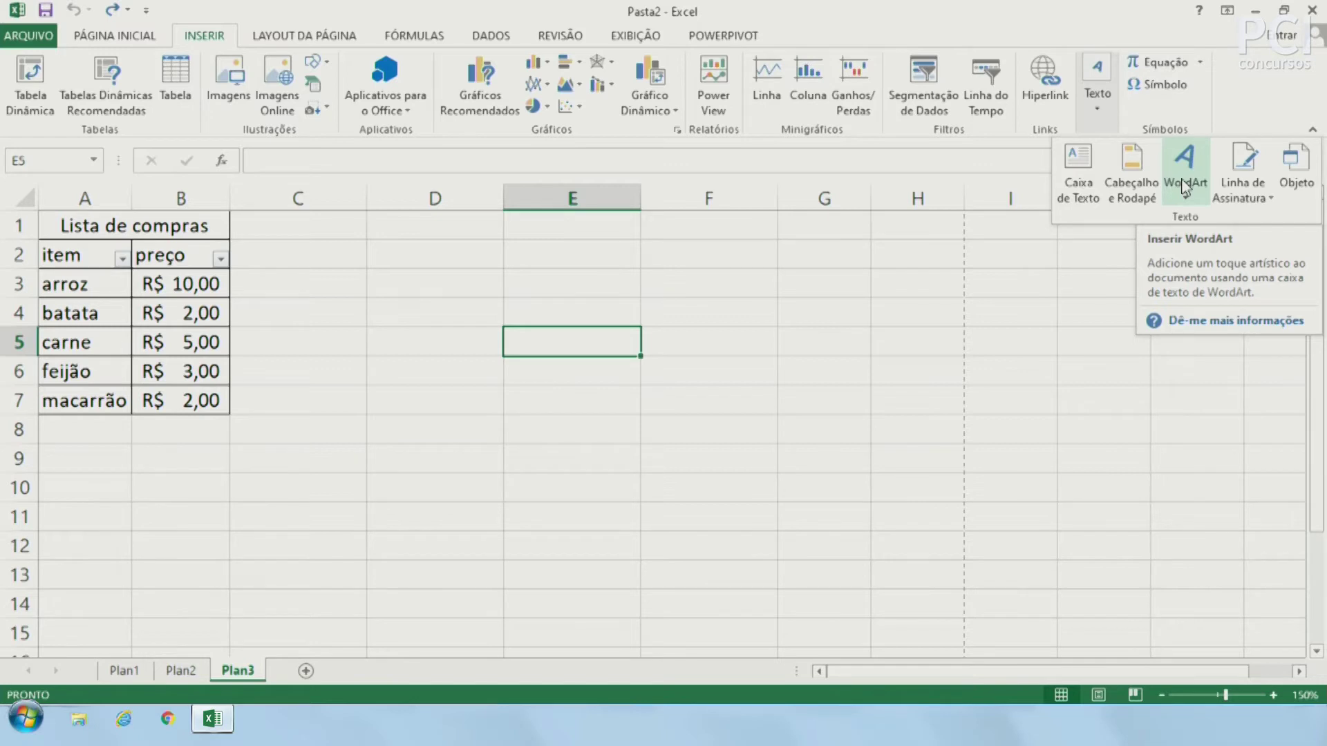
click(1183, 181)
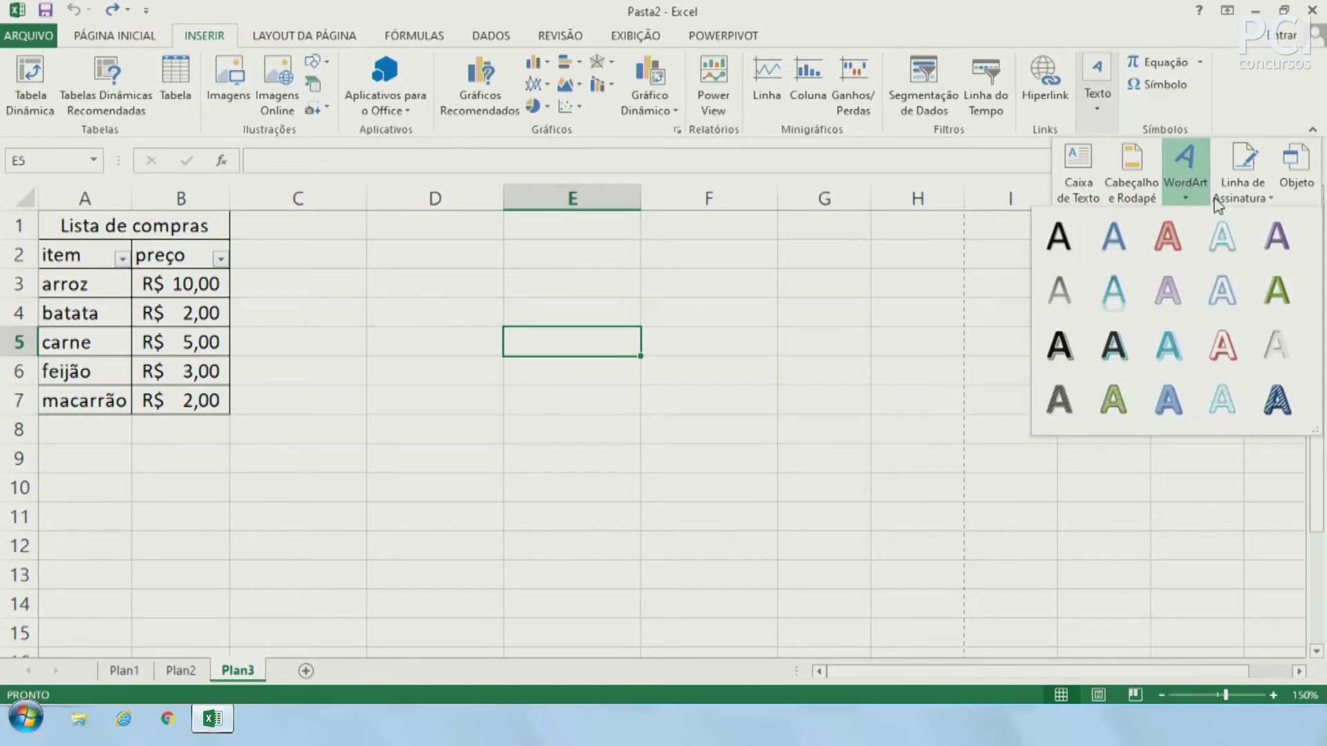
click(1190, 205)
click(1225, 197)
click(1241, 188)
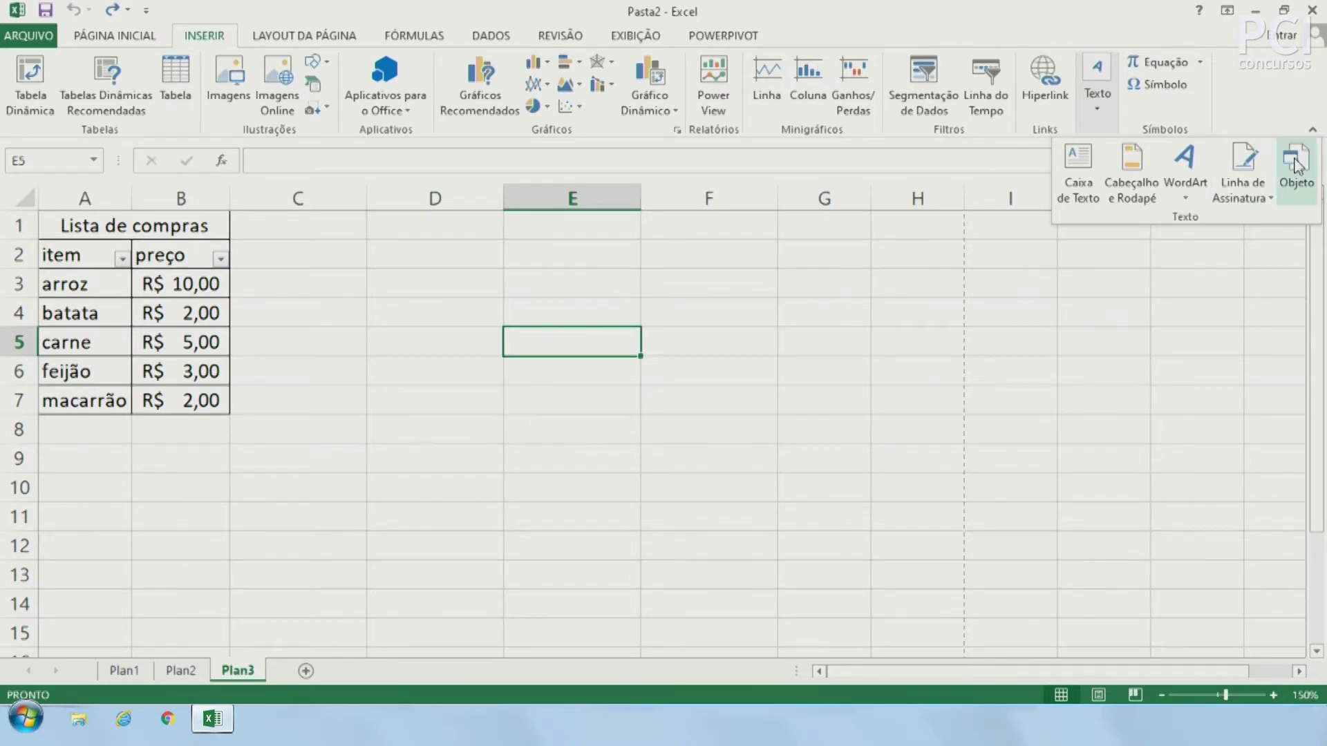
click(1248, 166)
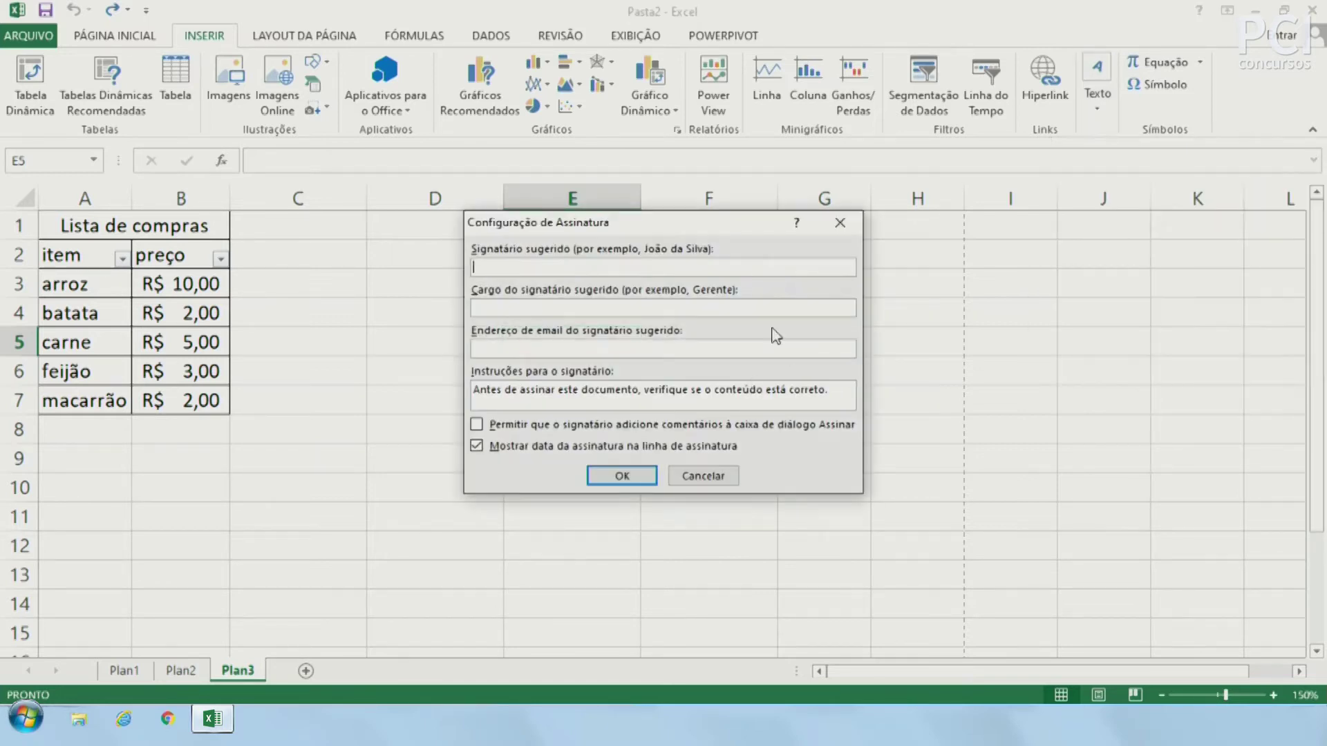
click(703, 475)
click(1097, 104)
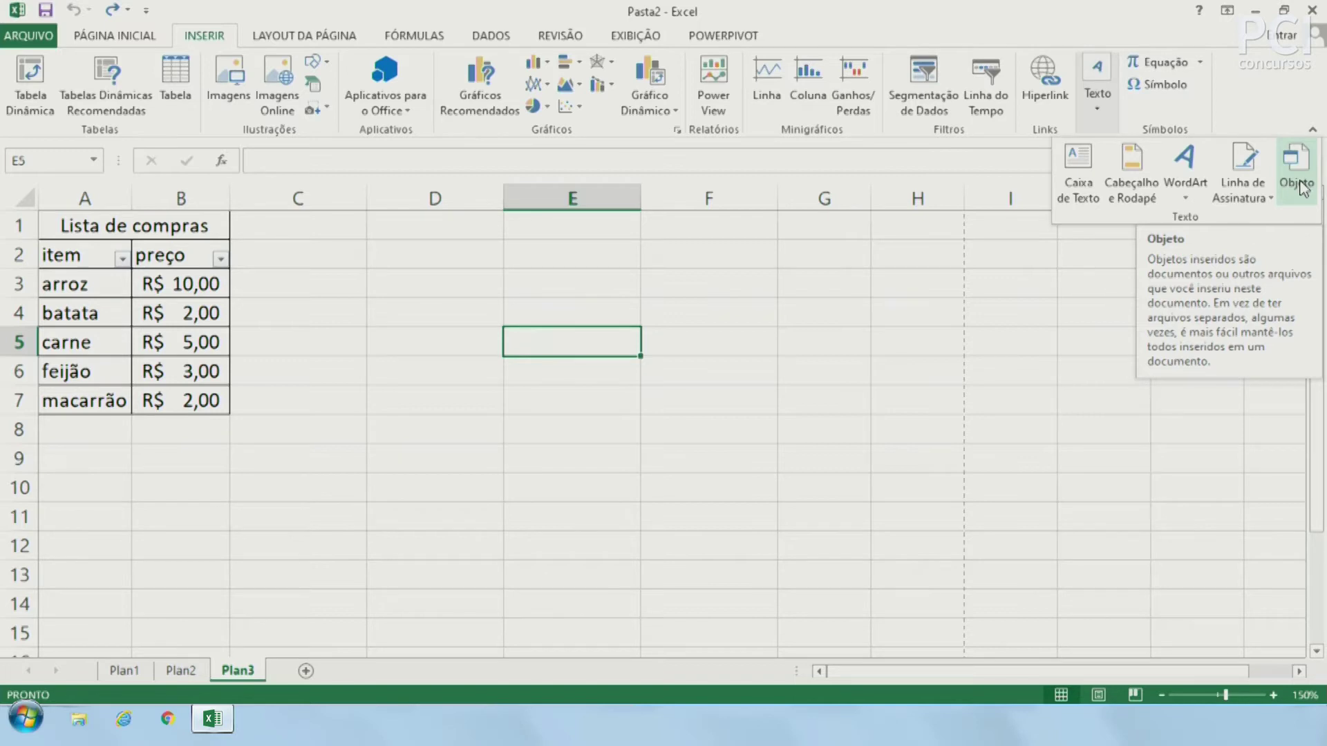
click(1296, 173)
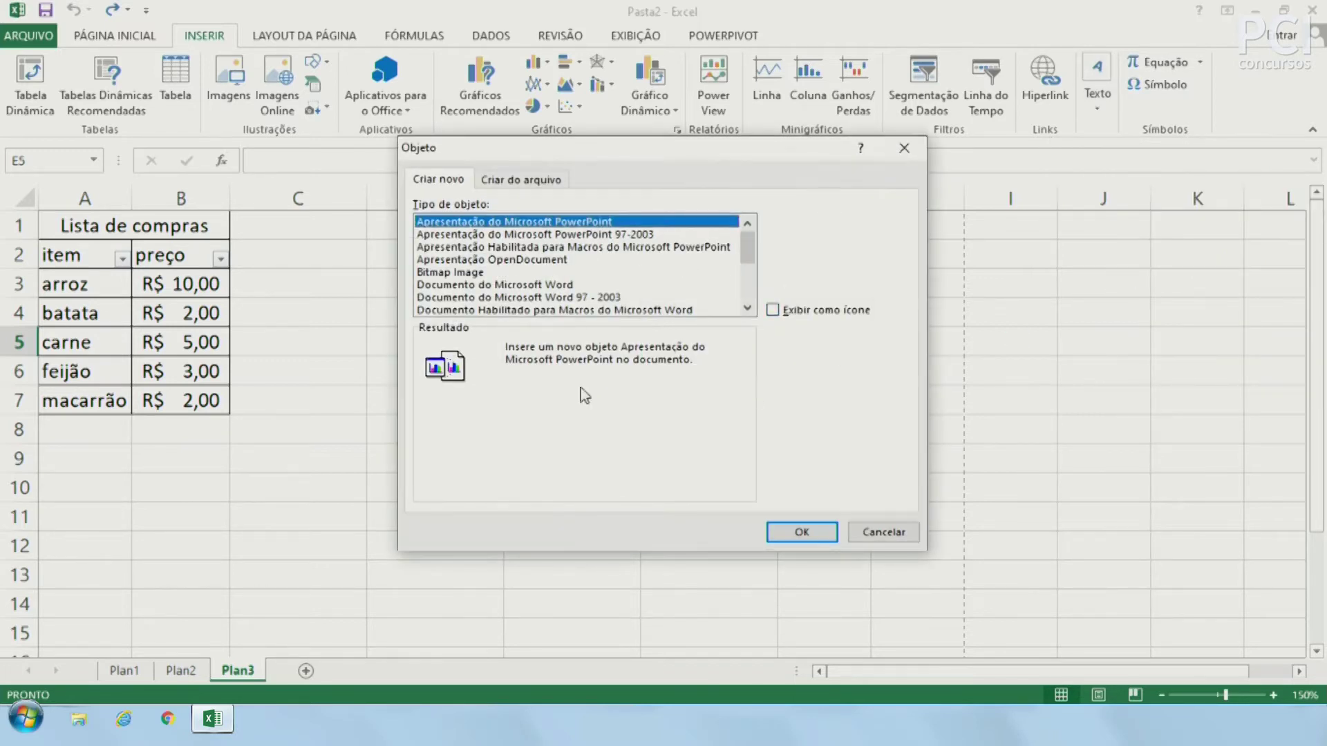
Cancel the Objeto dialog and insert a blank equation box beside the table.
click(882, 532)
click(609, 314)
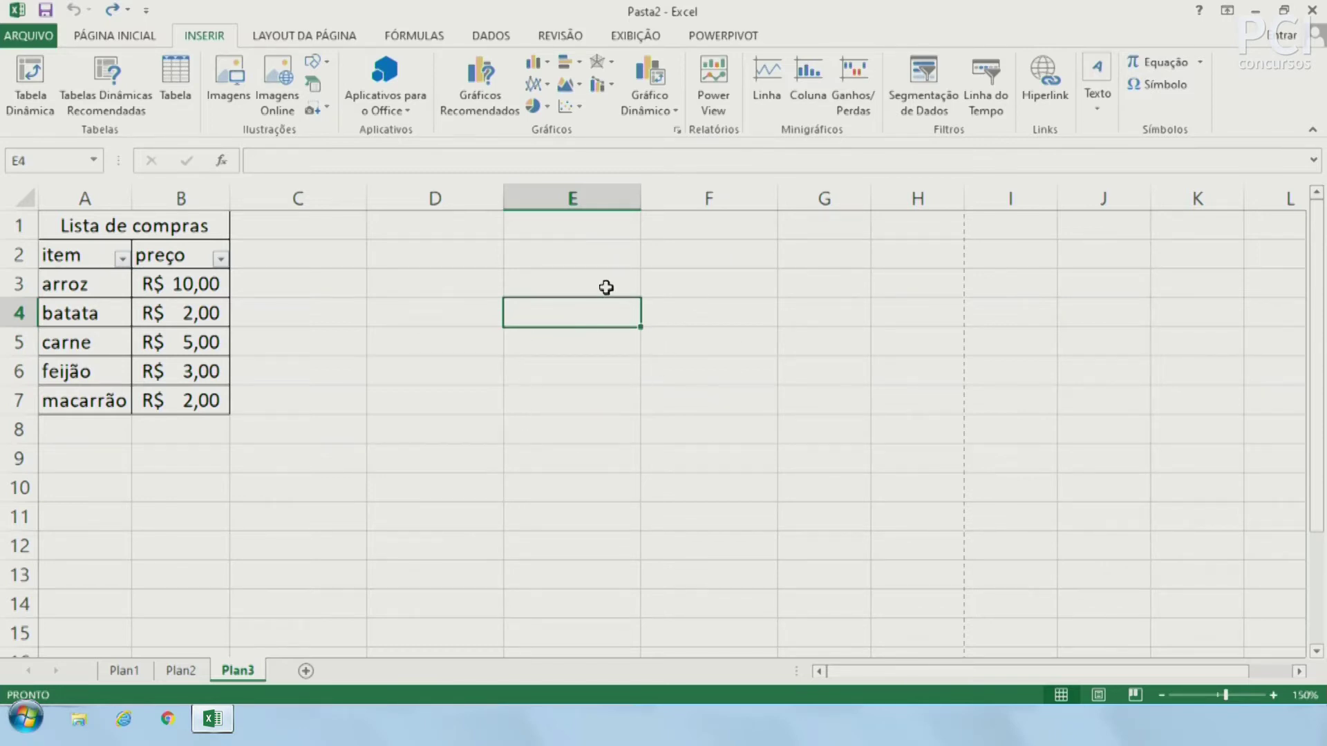
click(601, 450)
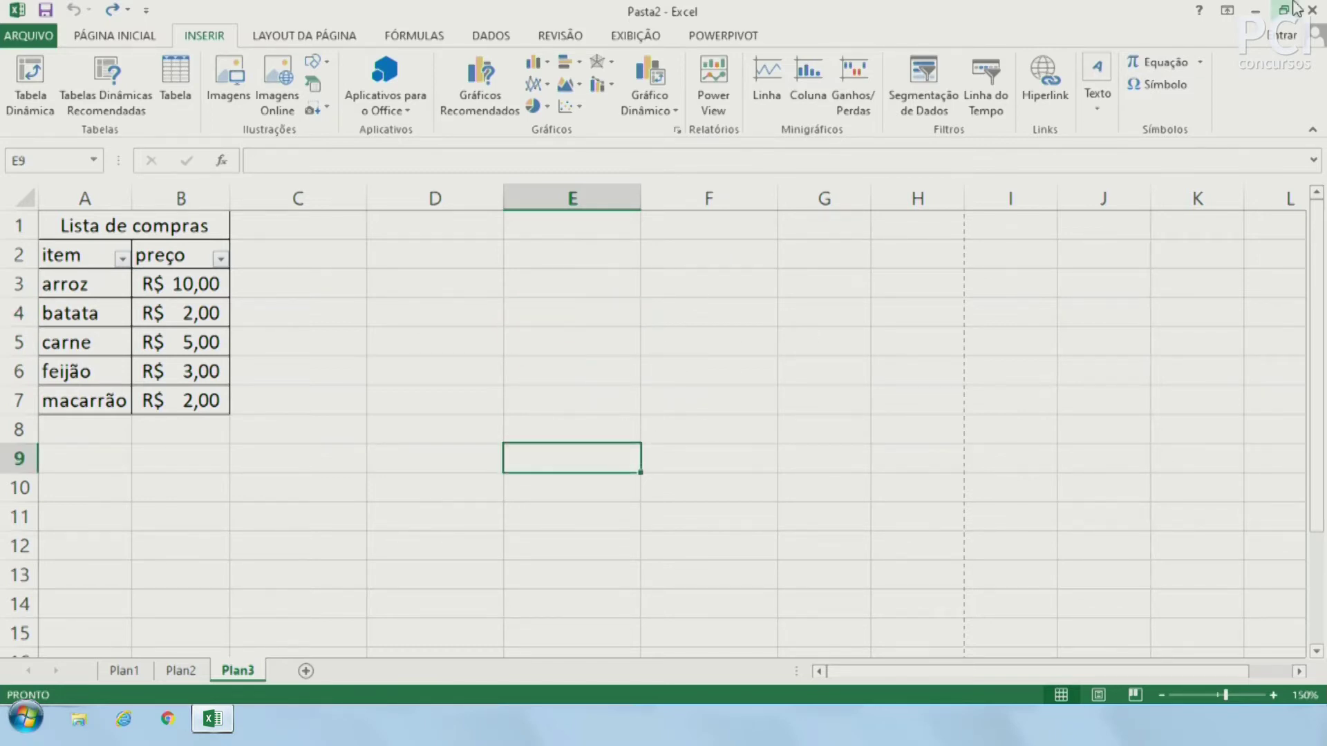
click(1200, 63)
click(1203, 69)
click(1161, 63)
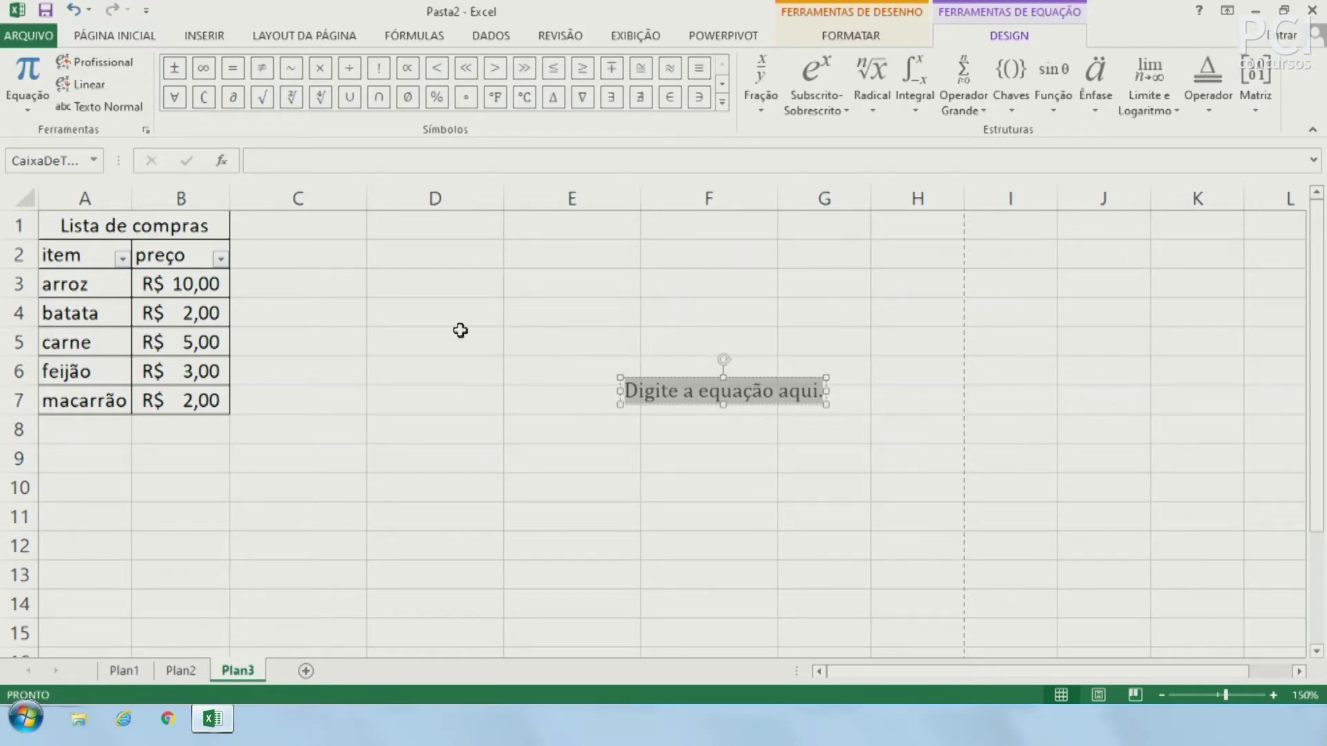
Open the Símbolo dialog and close it without inserting any symbol.
click(484, 344)
click(220, 36)
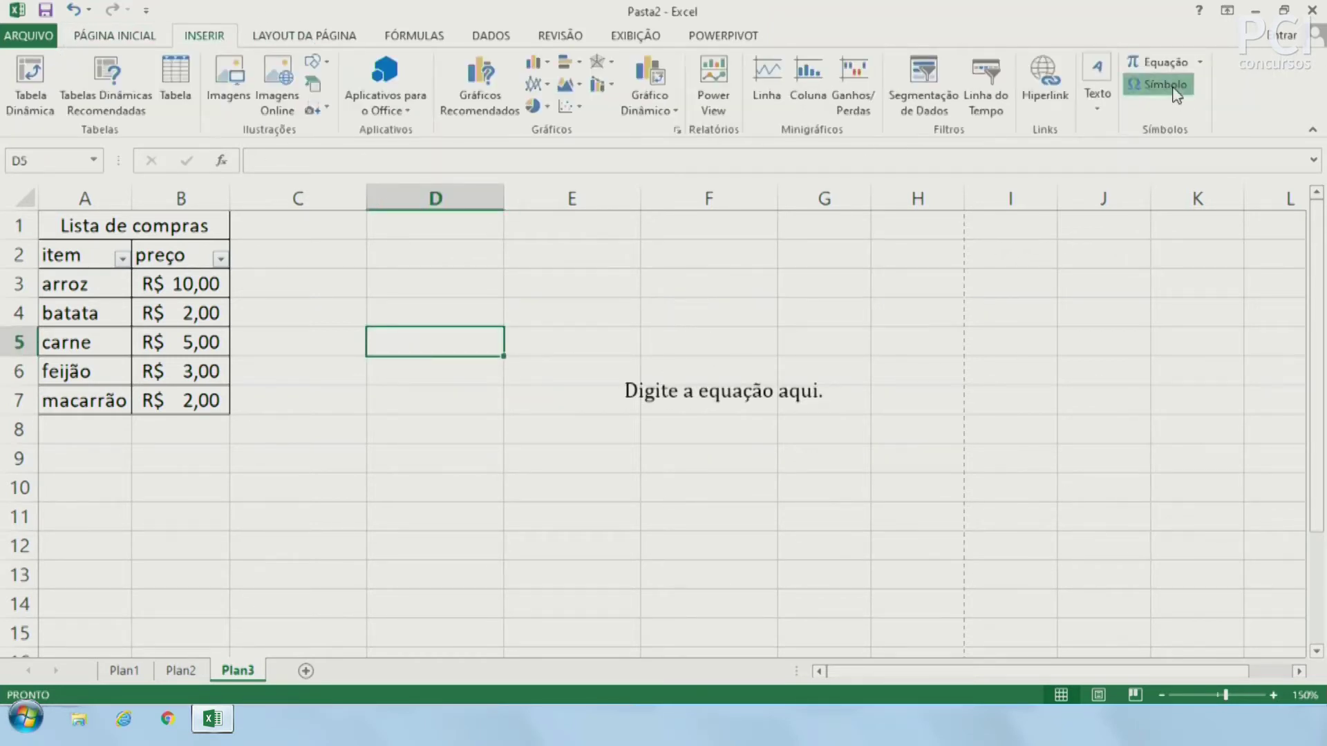
click(1161, 84)
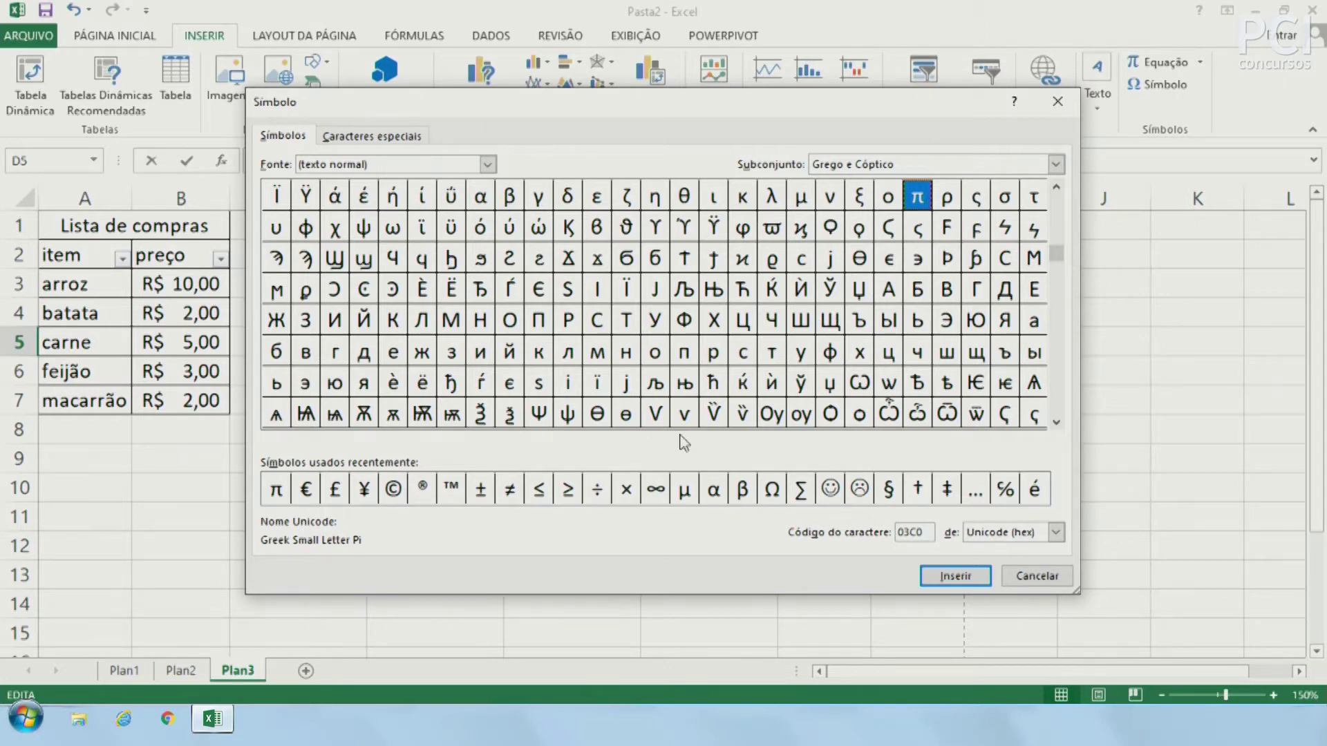
click(1036, 575)
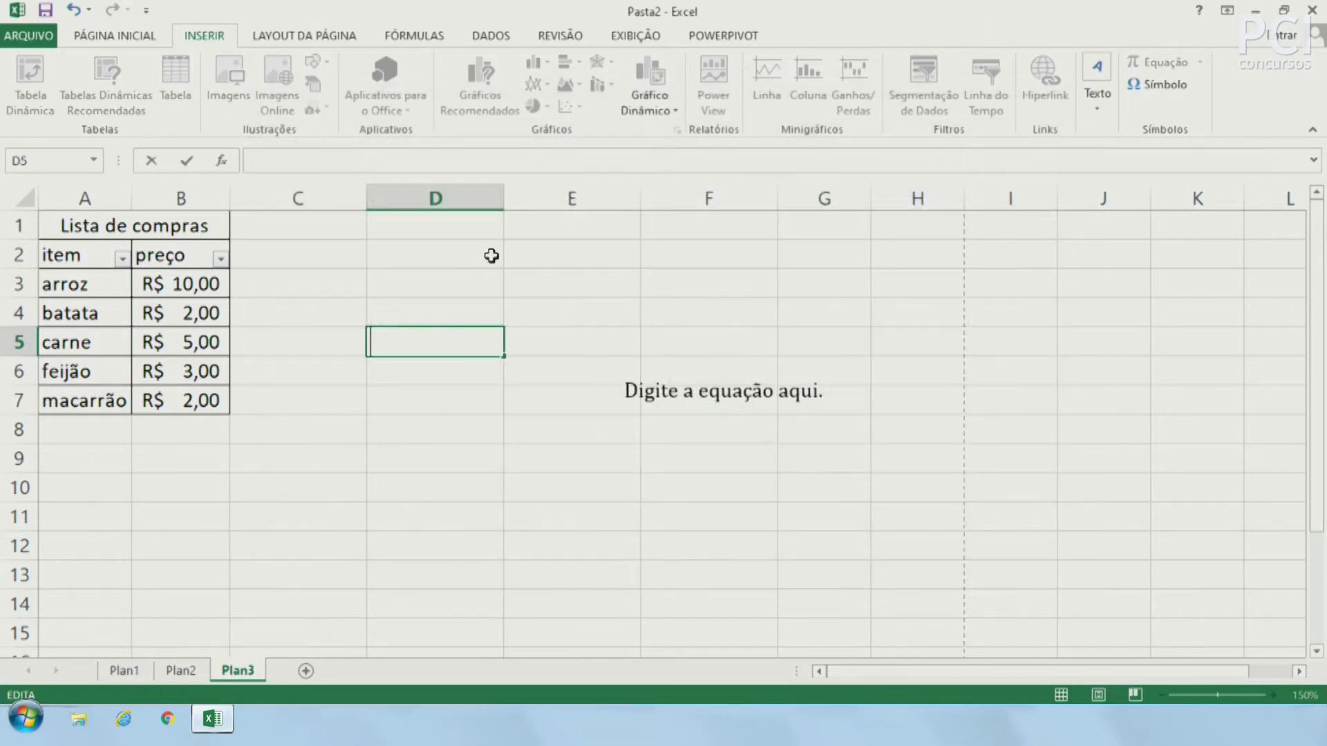
Delete the empty 'Digite a equação aqui.' equation placeholder from Plan3.
click(619, 251)
click(668, 390)
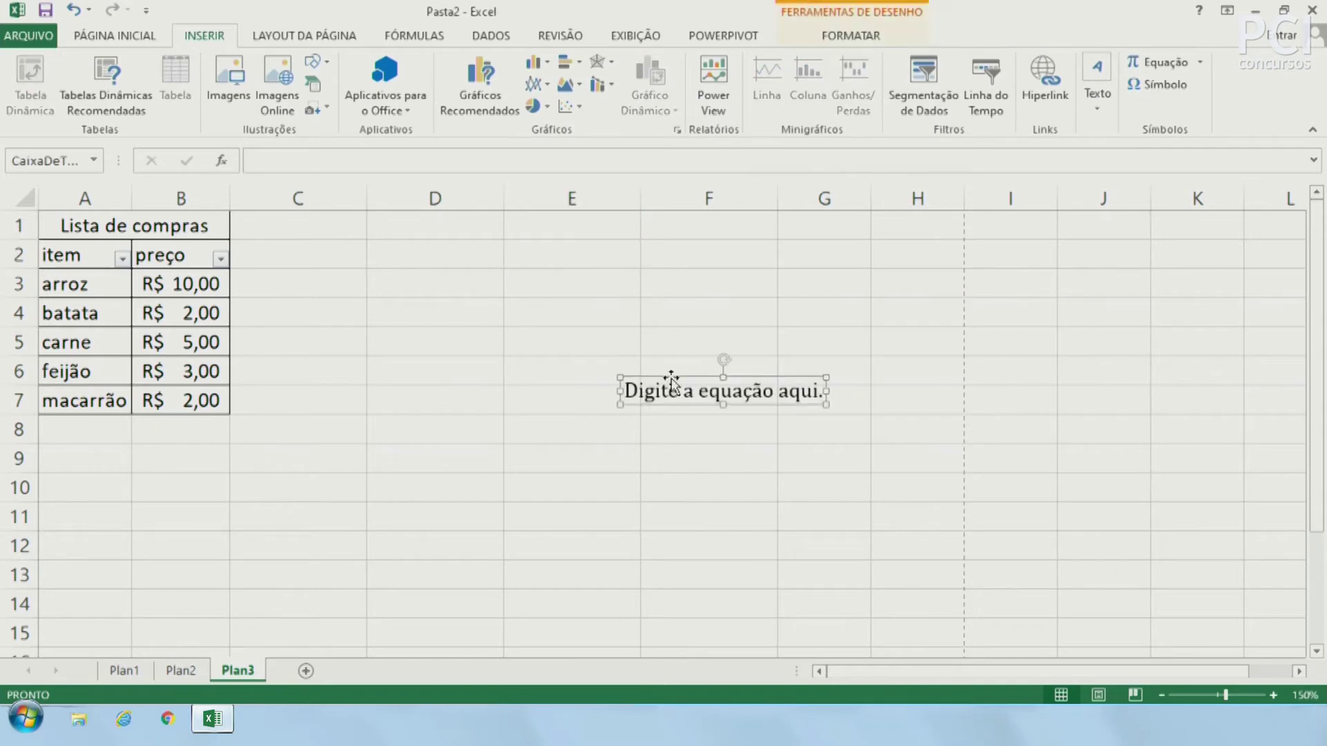
key(Delete)
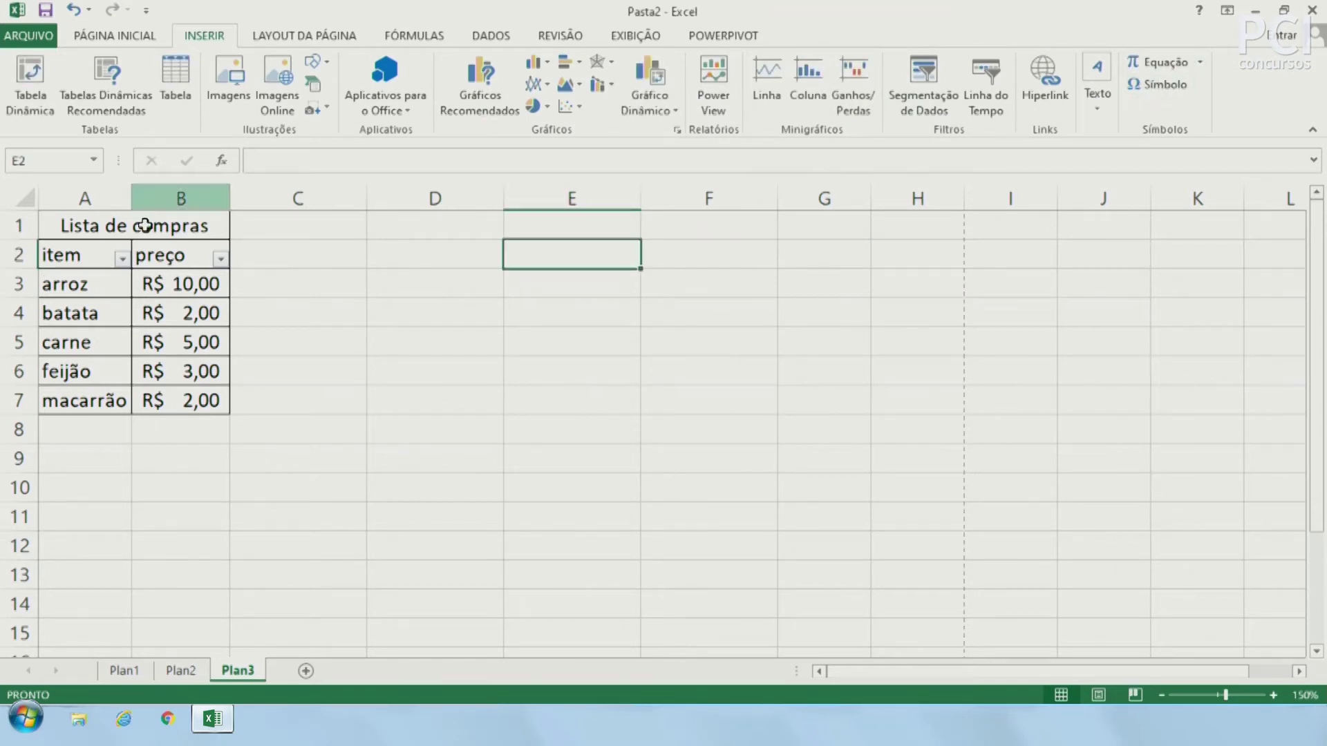
click(307, 32)
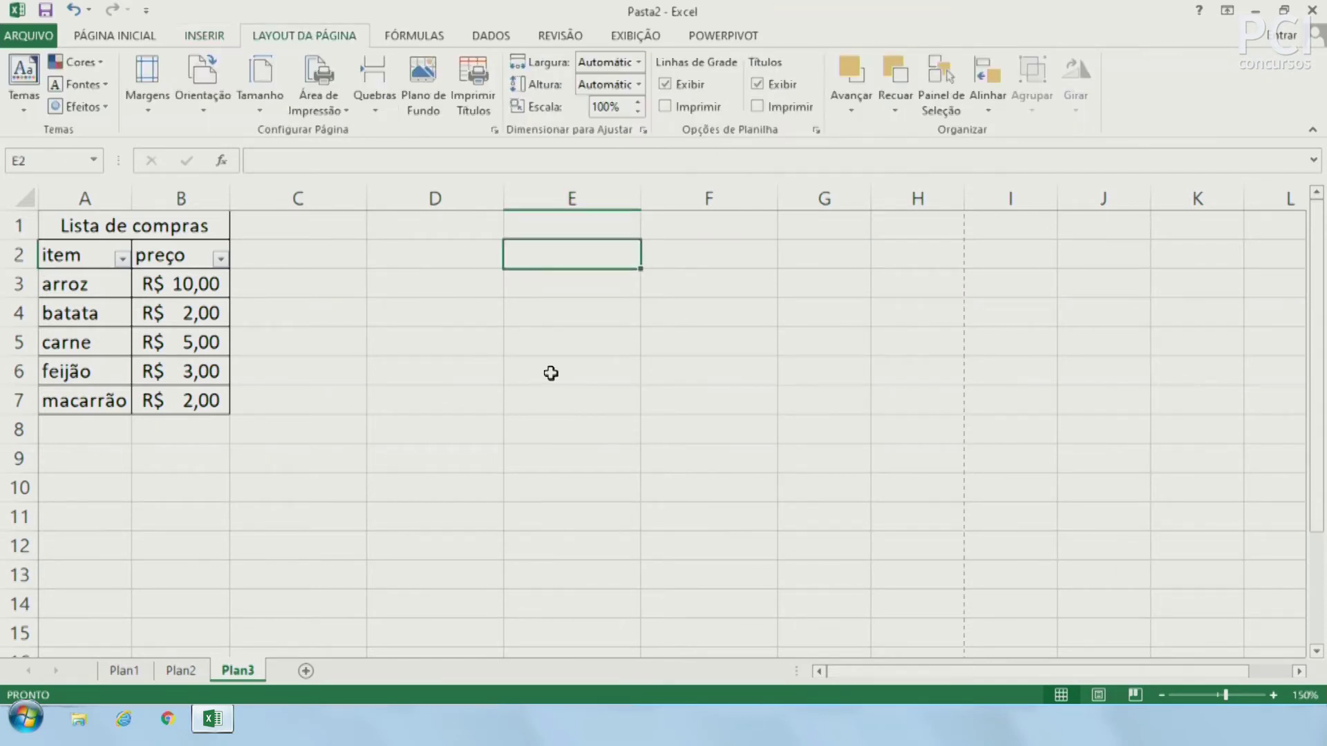
Select cells E11, D6, C4 and C1, then open the Temas gallery.
click(572, 516)
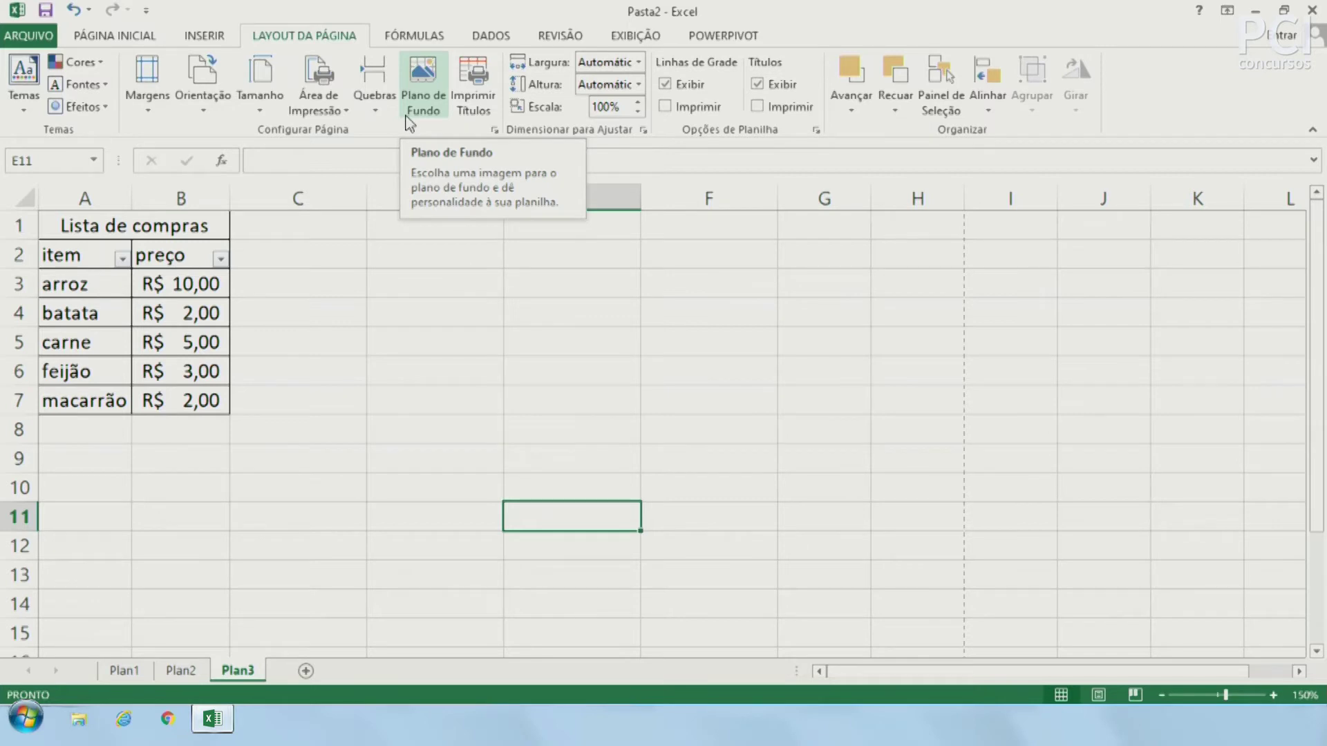
click(453, 379)
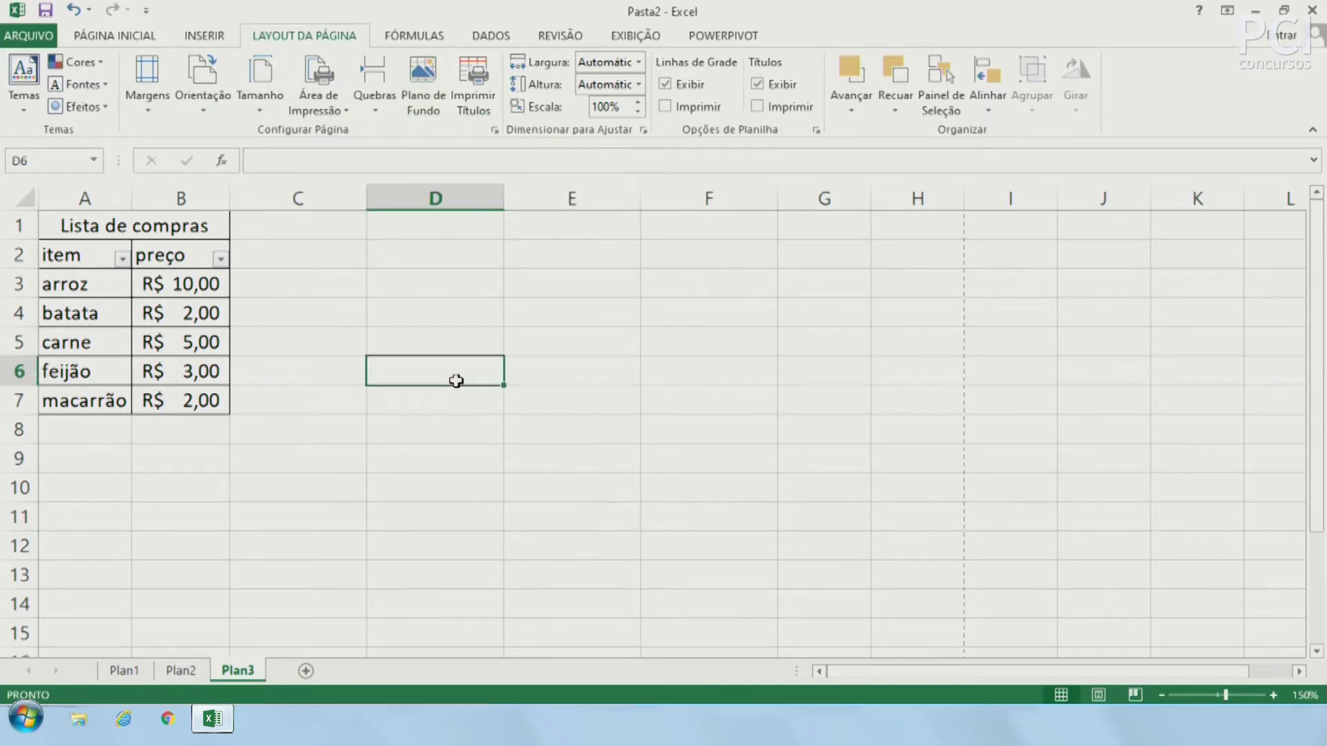
click(321, 315)
click(283, 235)
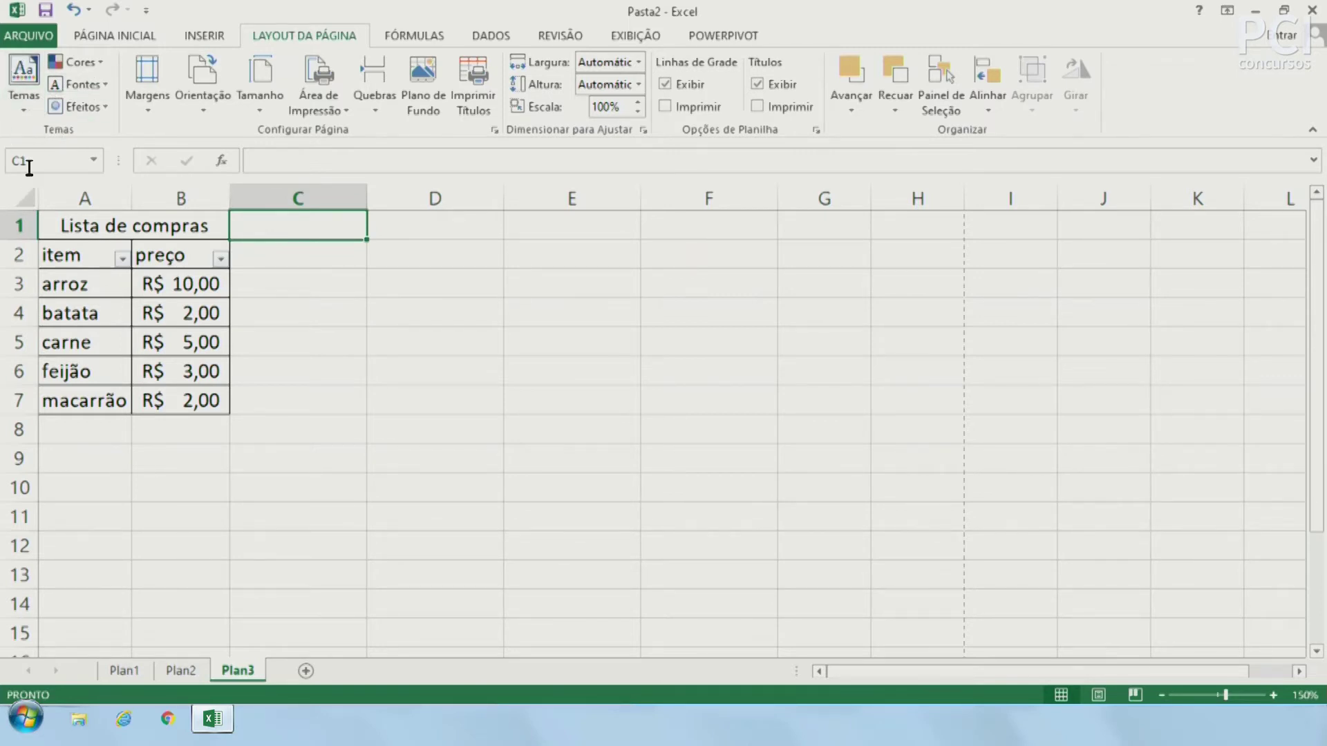
click(37, 111)
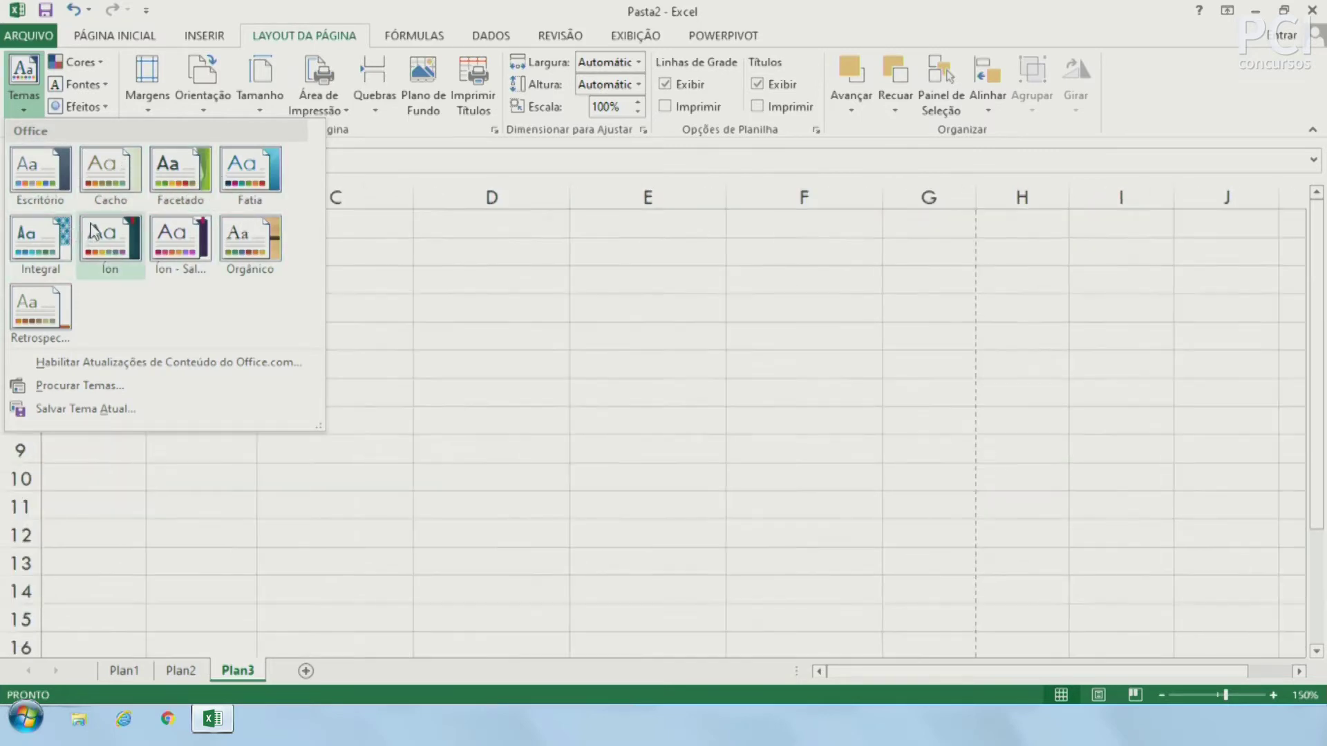
Close Temas and preview the Cores, Fontes and Efeitos lists without changing anything.
click(369, 282)
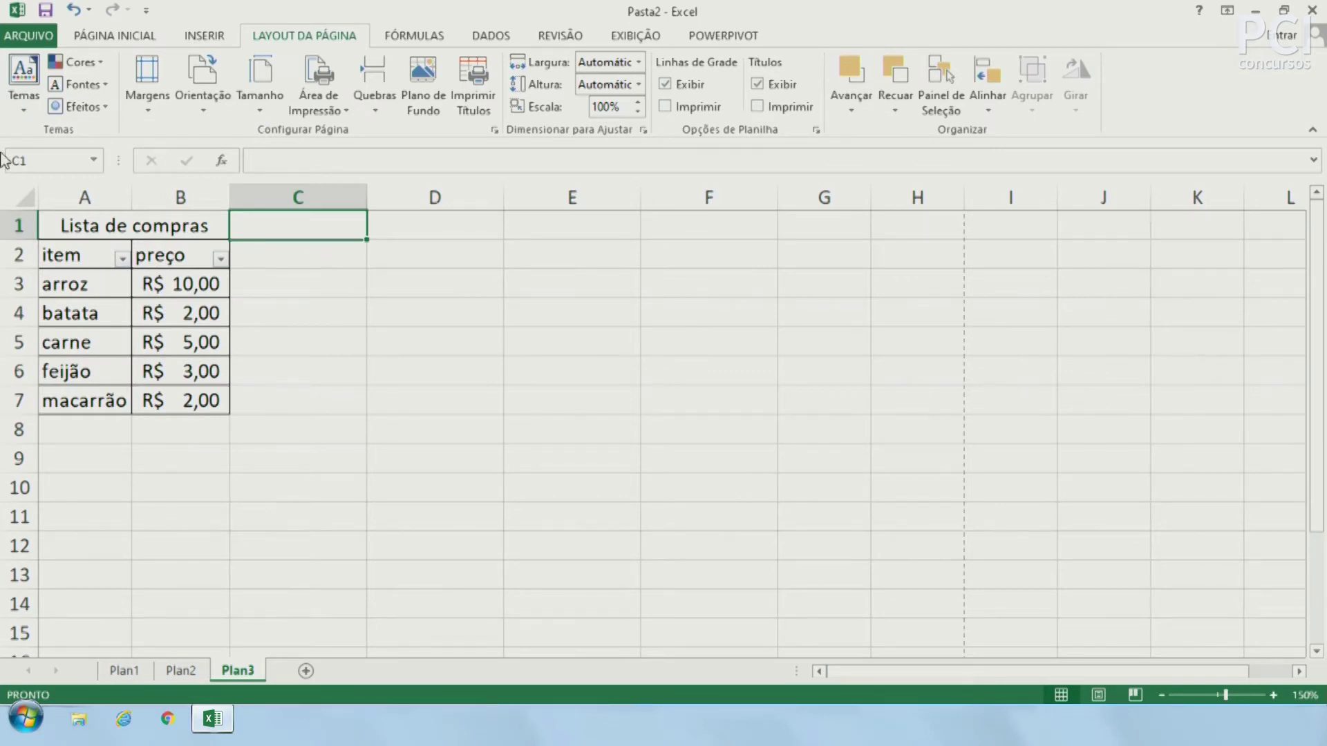
click(69, 64)
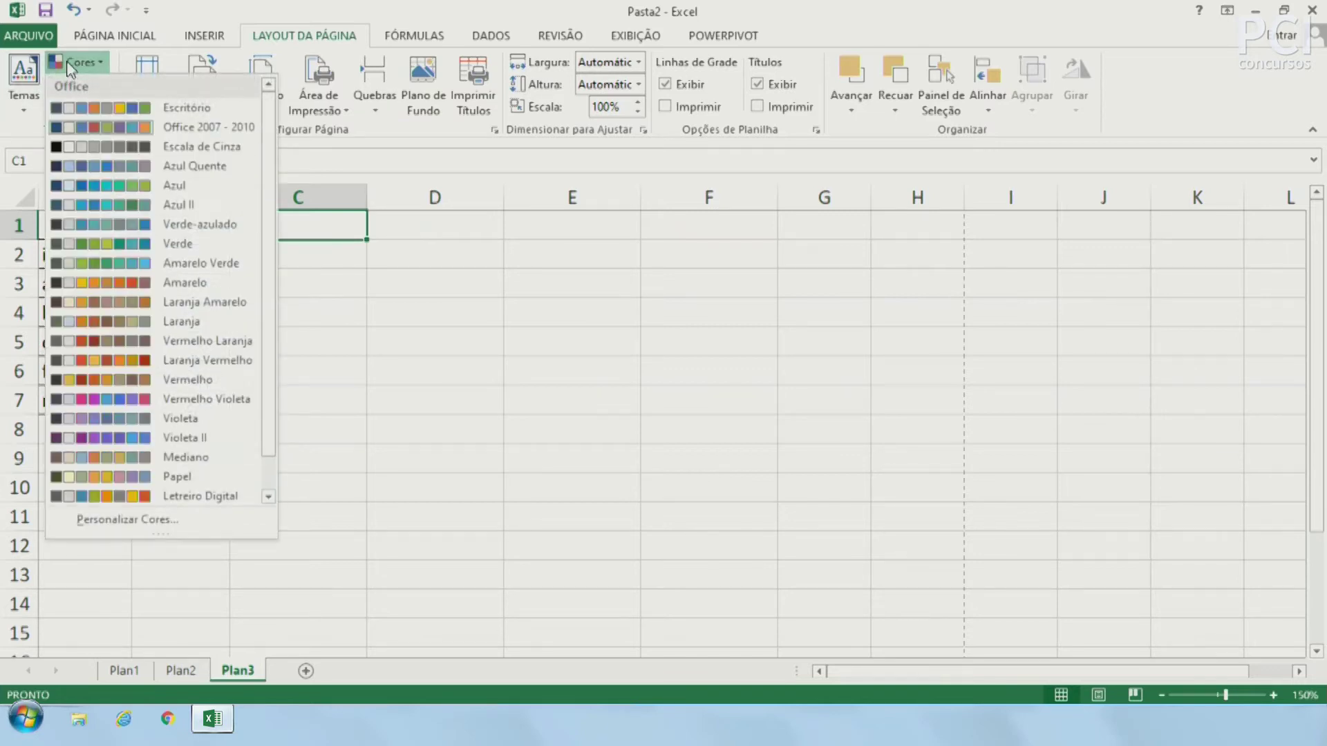
click(69, 64)
click(77, 84)
click(82, 86)
click(81, 105)
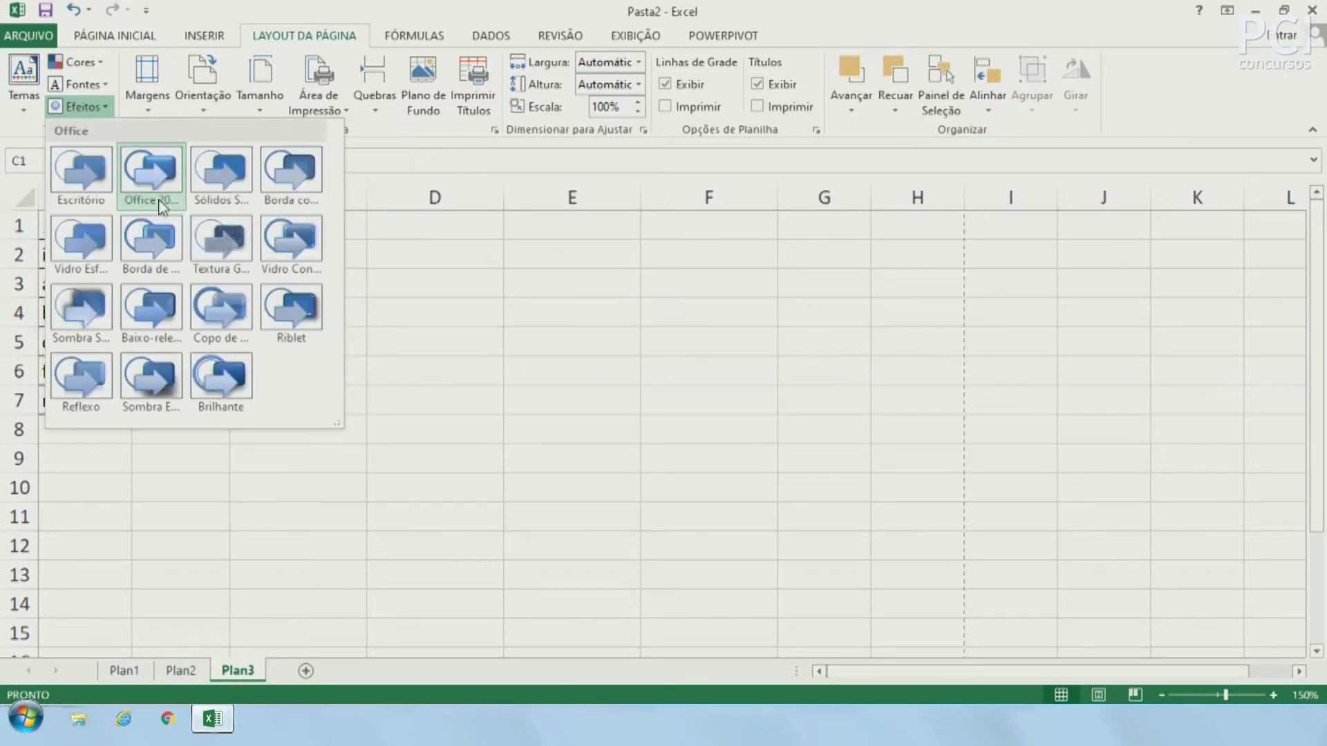
click(151, 168)
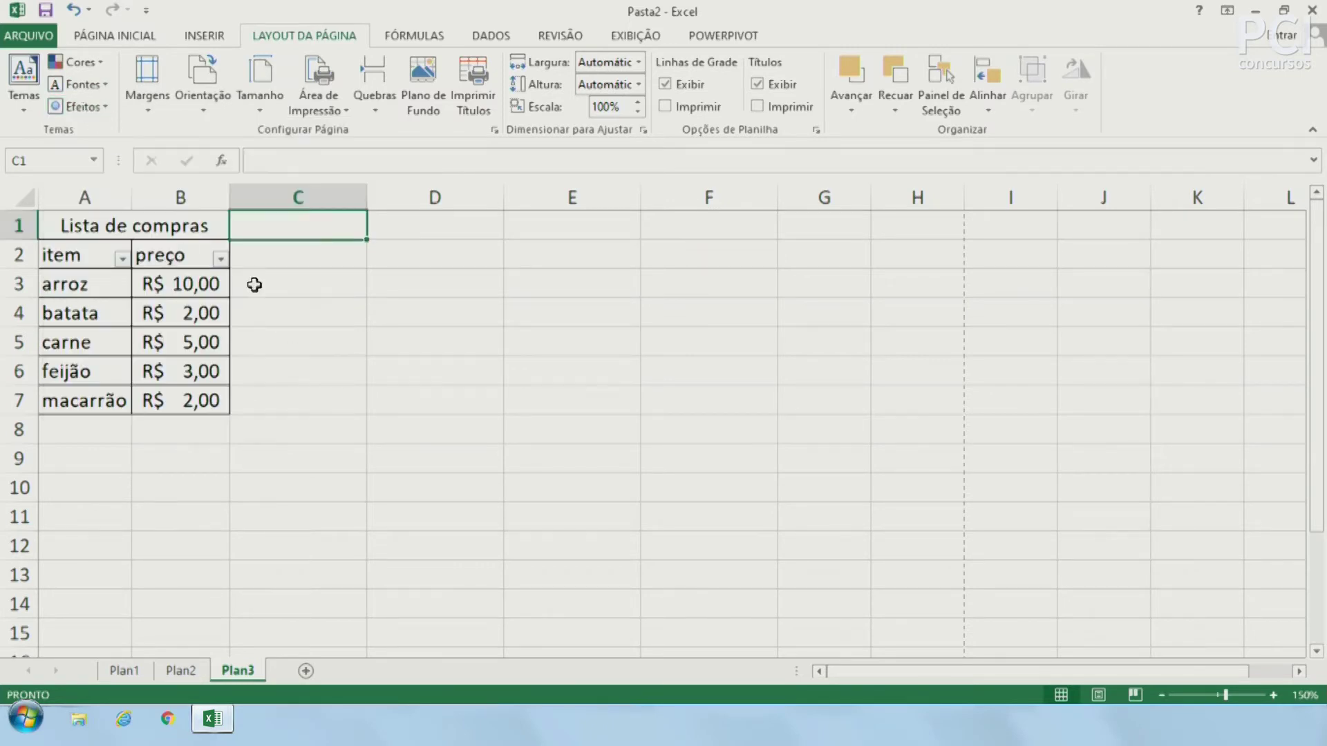
Reopen and close the Temas gallery and Cores list, keeping the original theme.
click(234, 280)
click(415, 436)
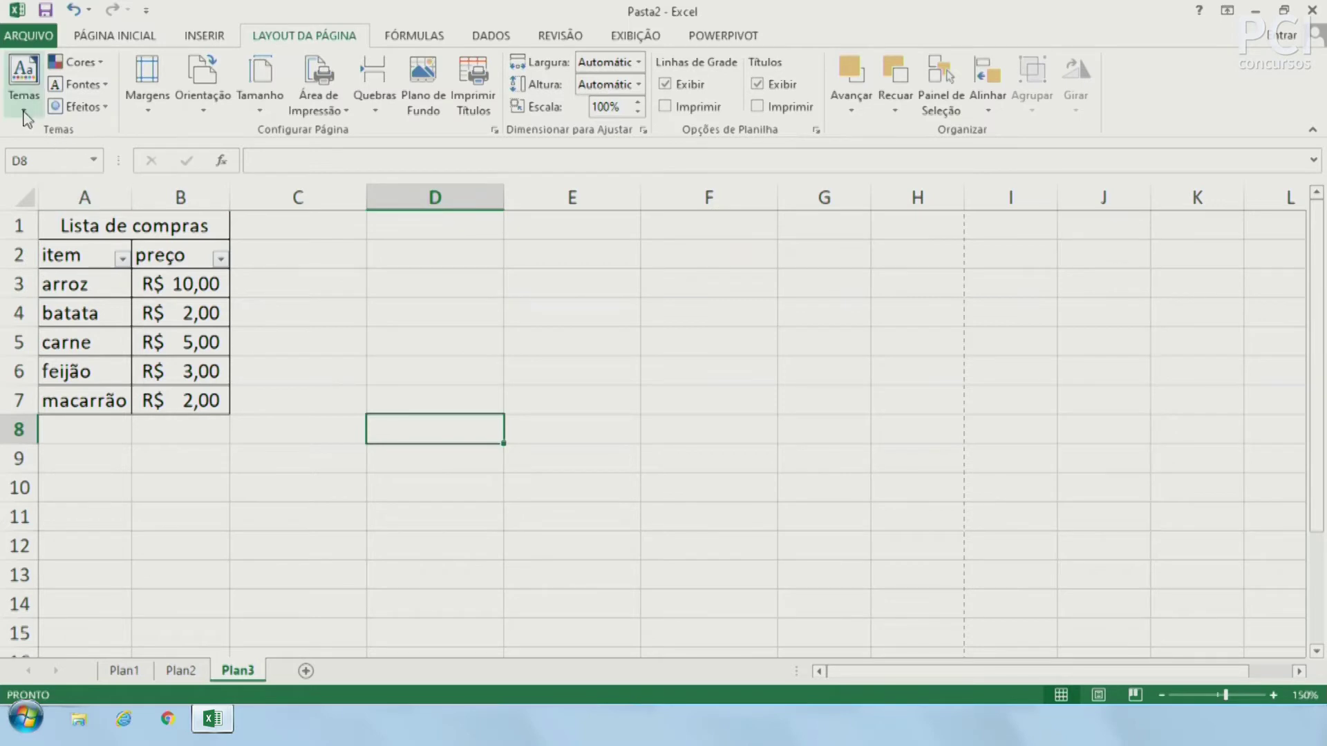
click(24, 79)
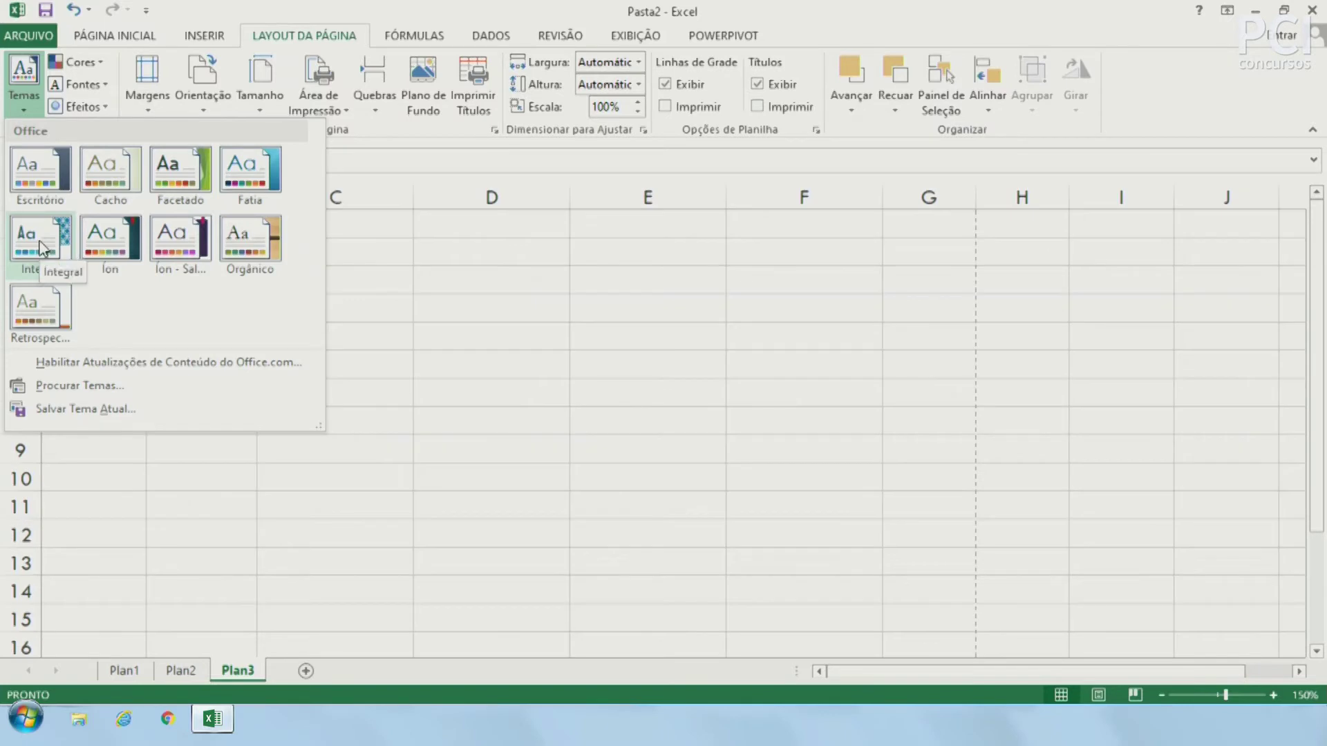
click(536, 475)
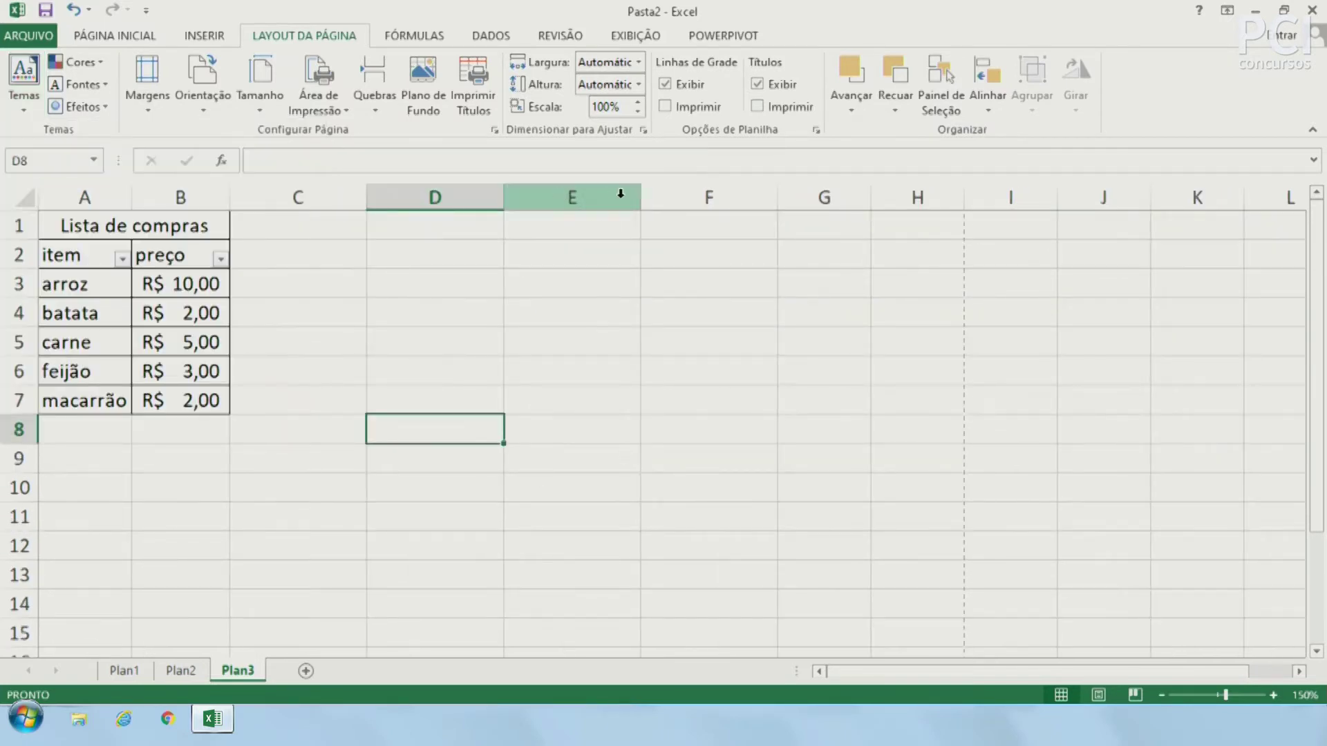
click(379, 293)
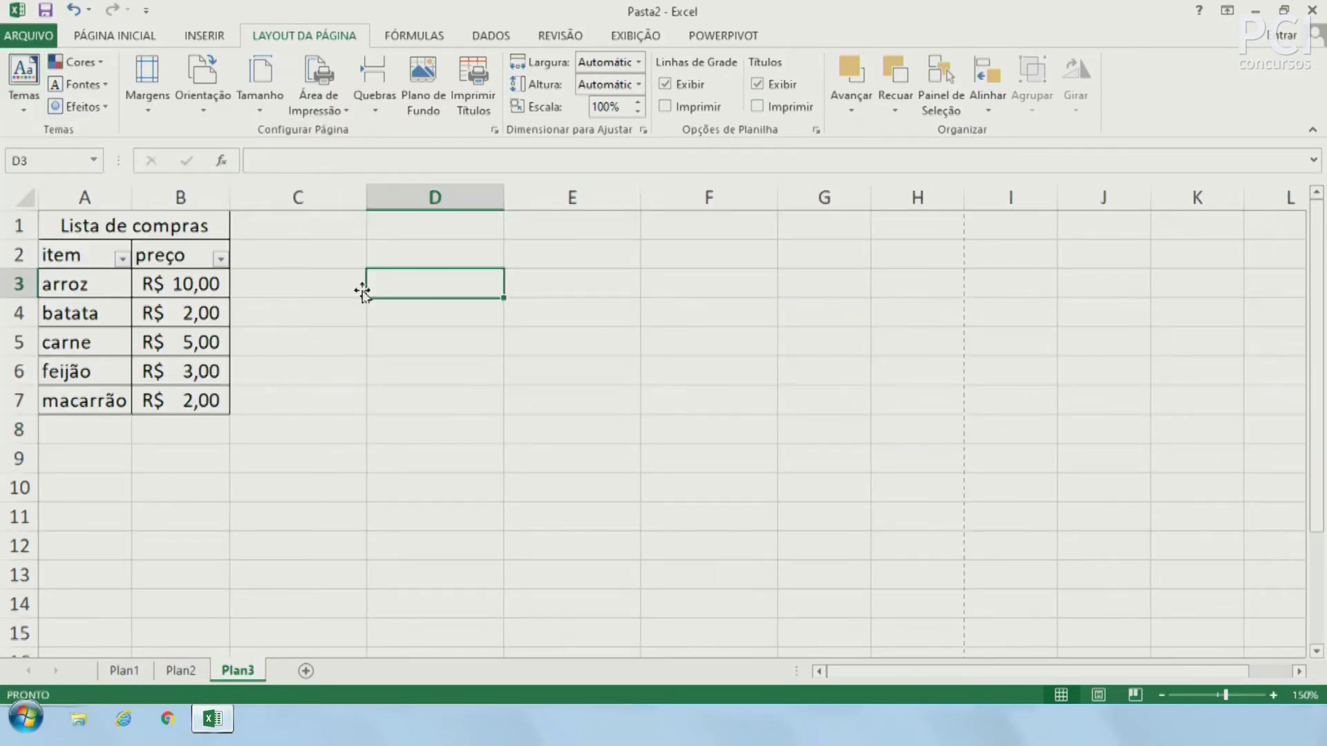
click(85, 63)
click(87, 63)
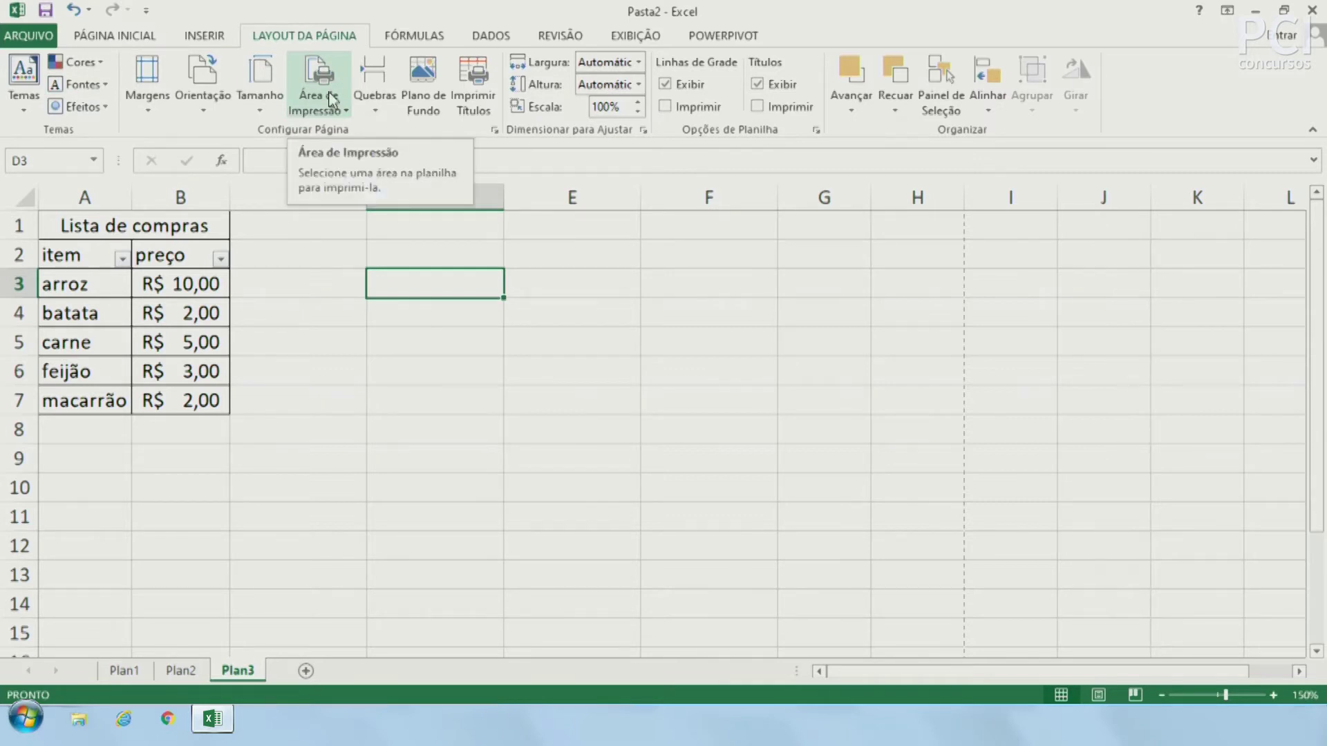
Apply Normal margins, leave Orientação and Tamanho unchanged, and show the print preview.
click(146, 86)
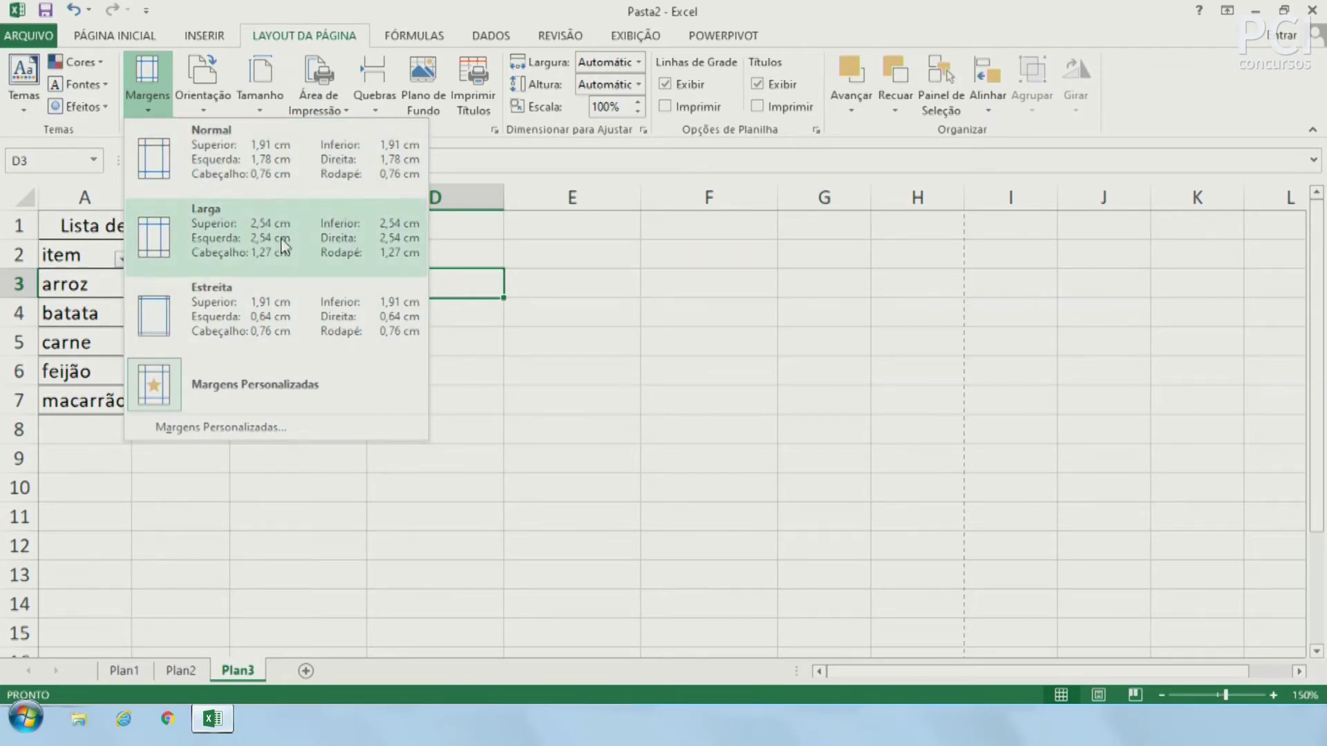
click(230, 159)
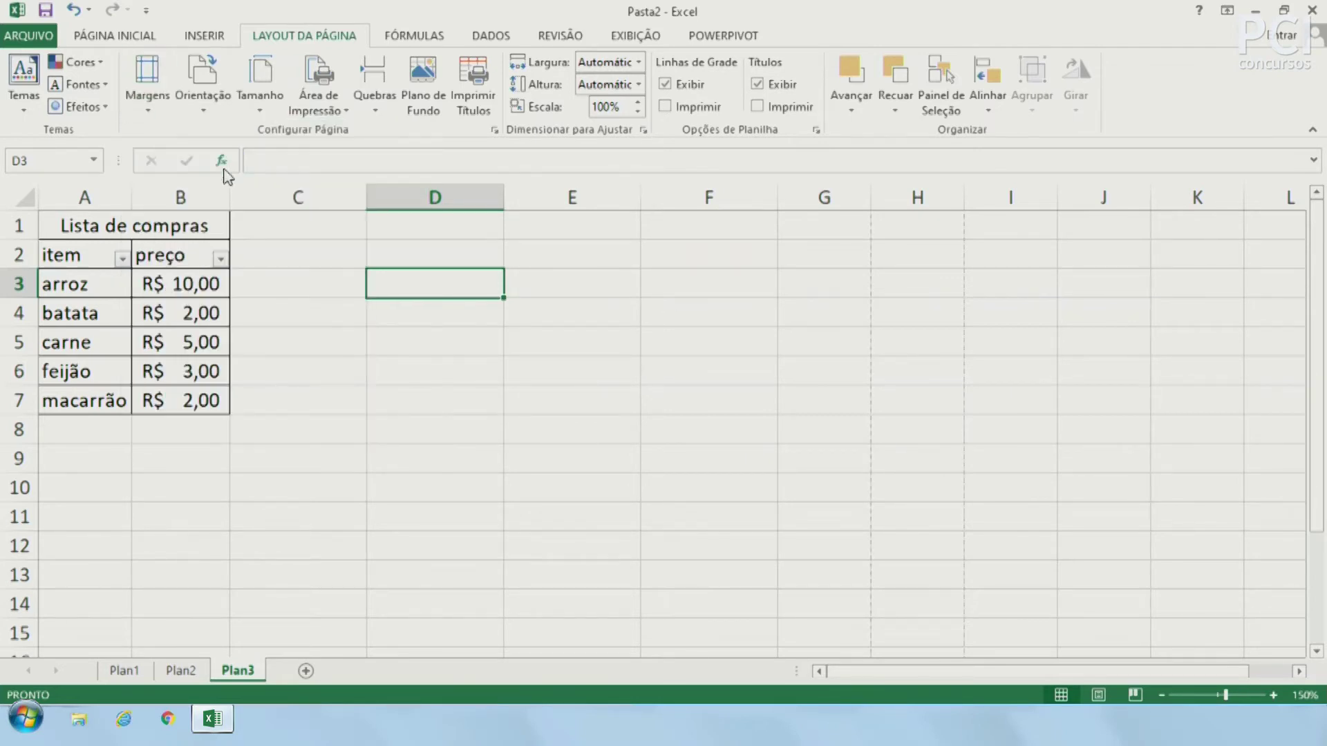
click(200, 85)
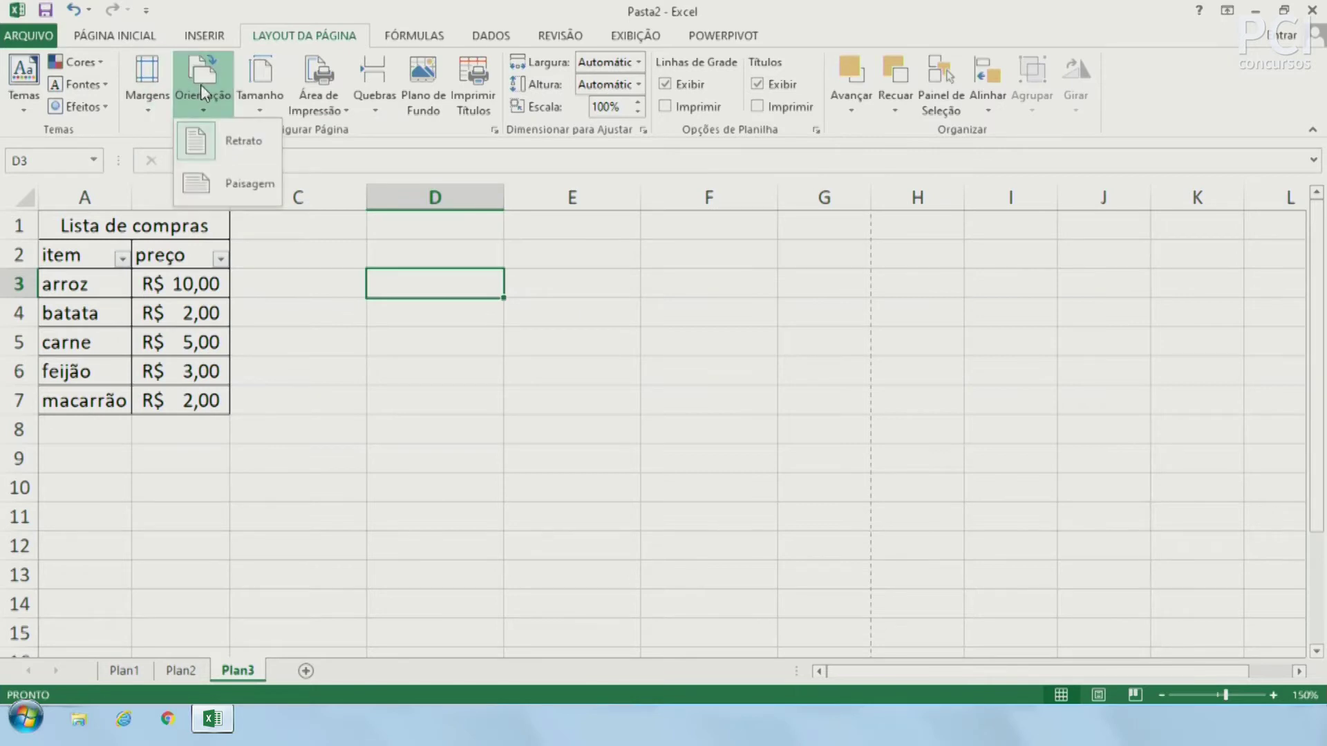
click(217, 95)
click(281, 103)
click(267, 70)
click(32, 28)
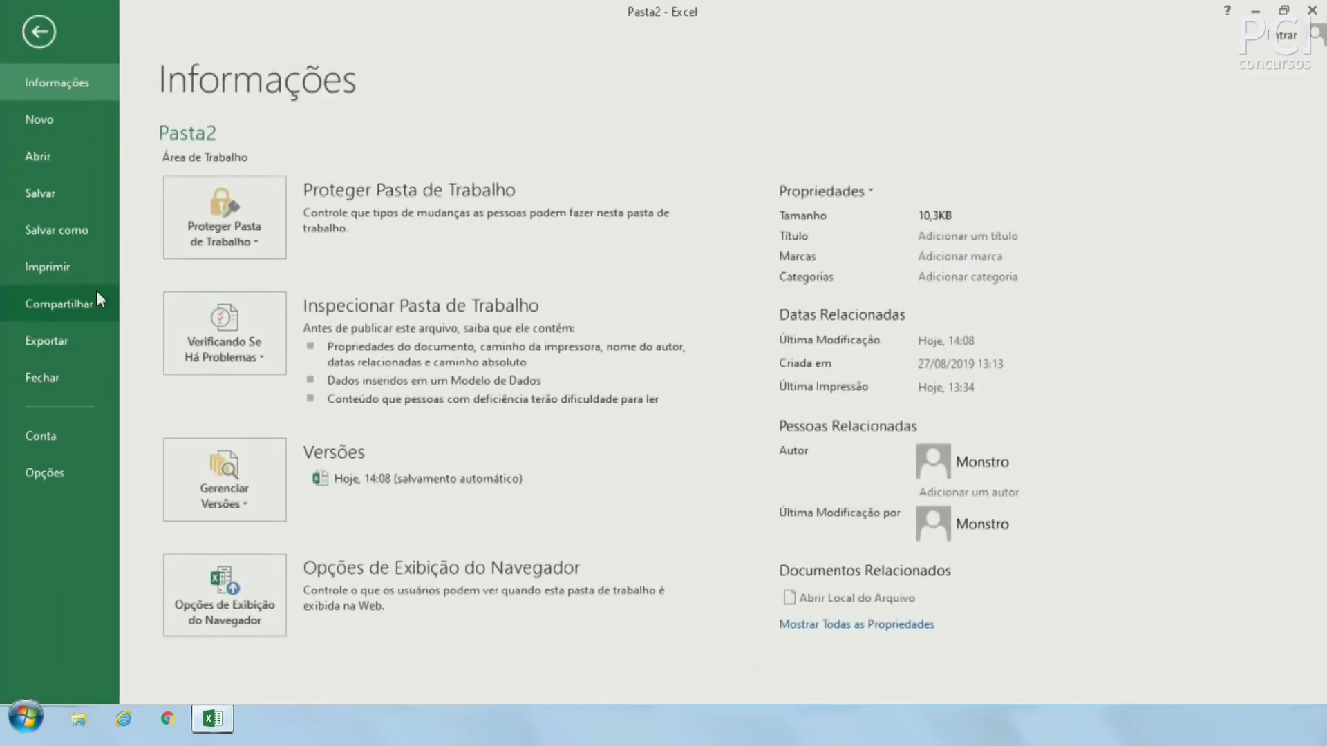
click(43, 267)
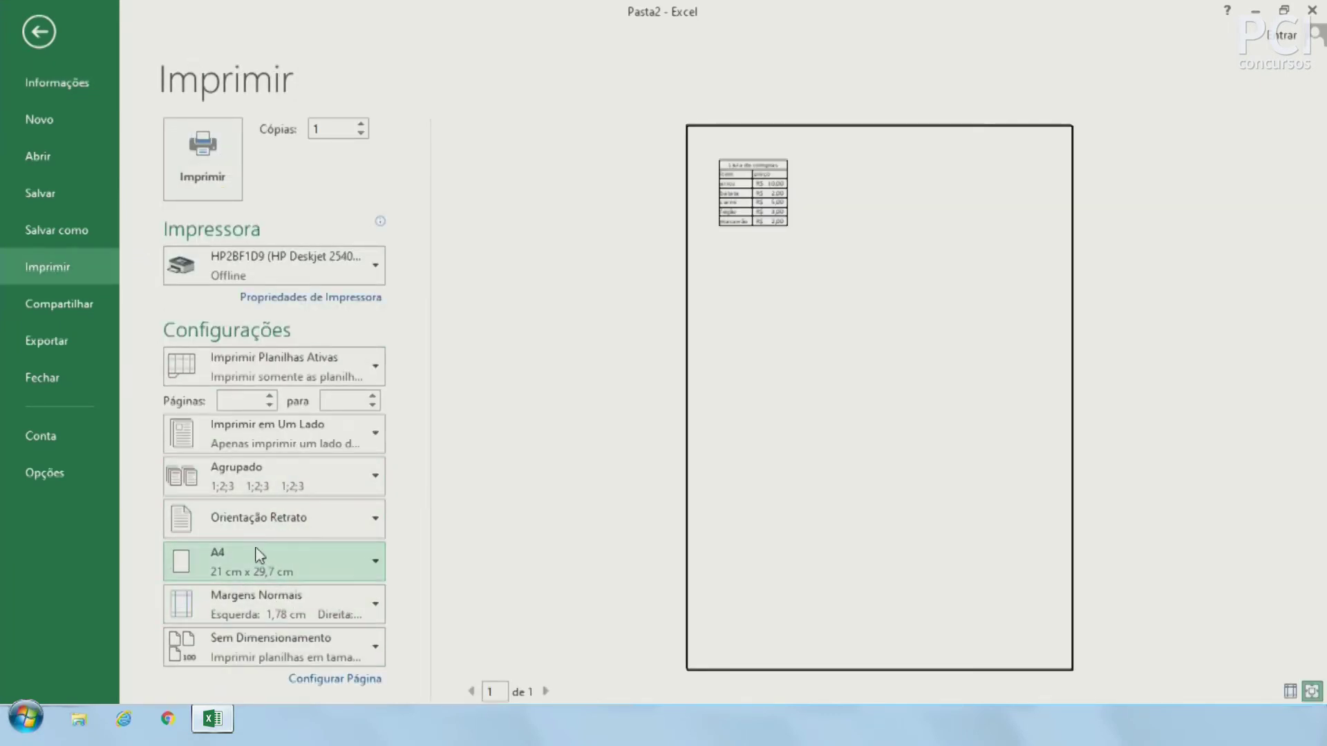
Return to Plan3, check Área de Impressão options, and select the shopping list A1:B7.
click(39, 31)
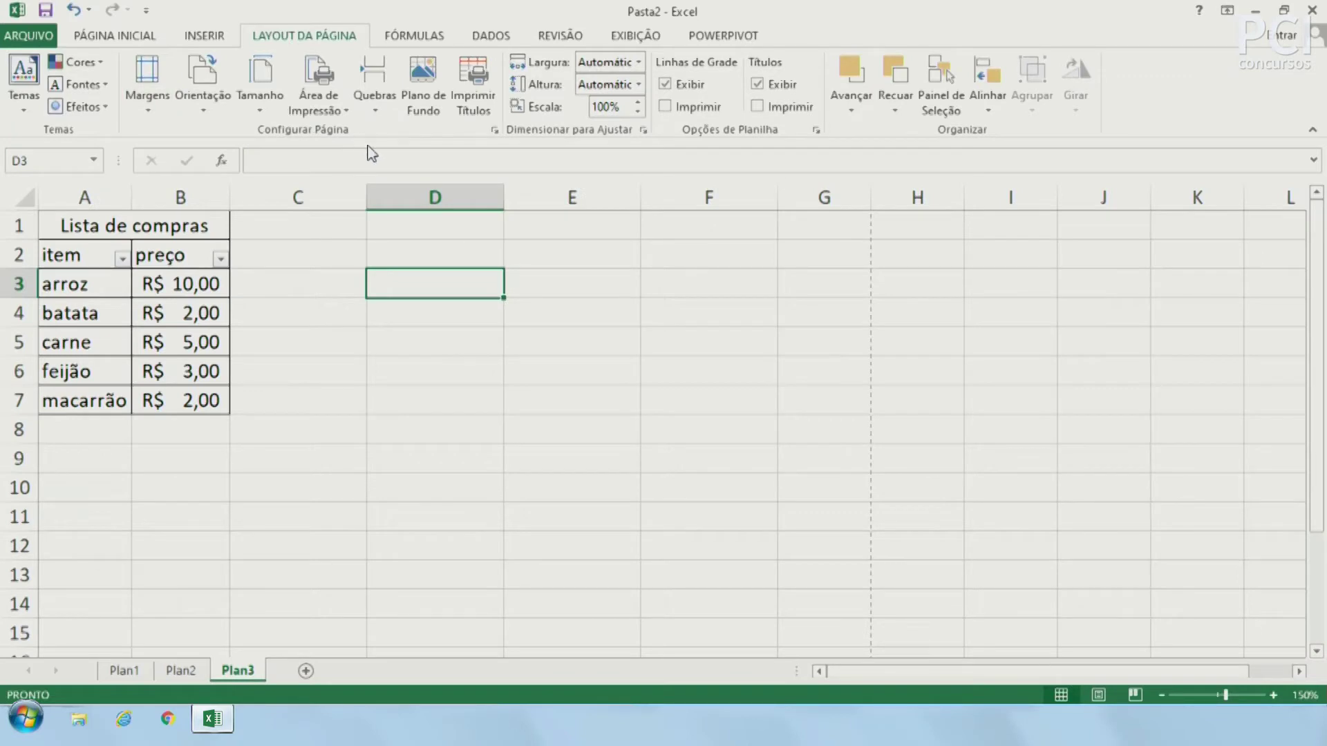
click(343, 94)
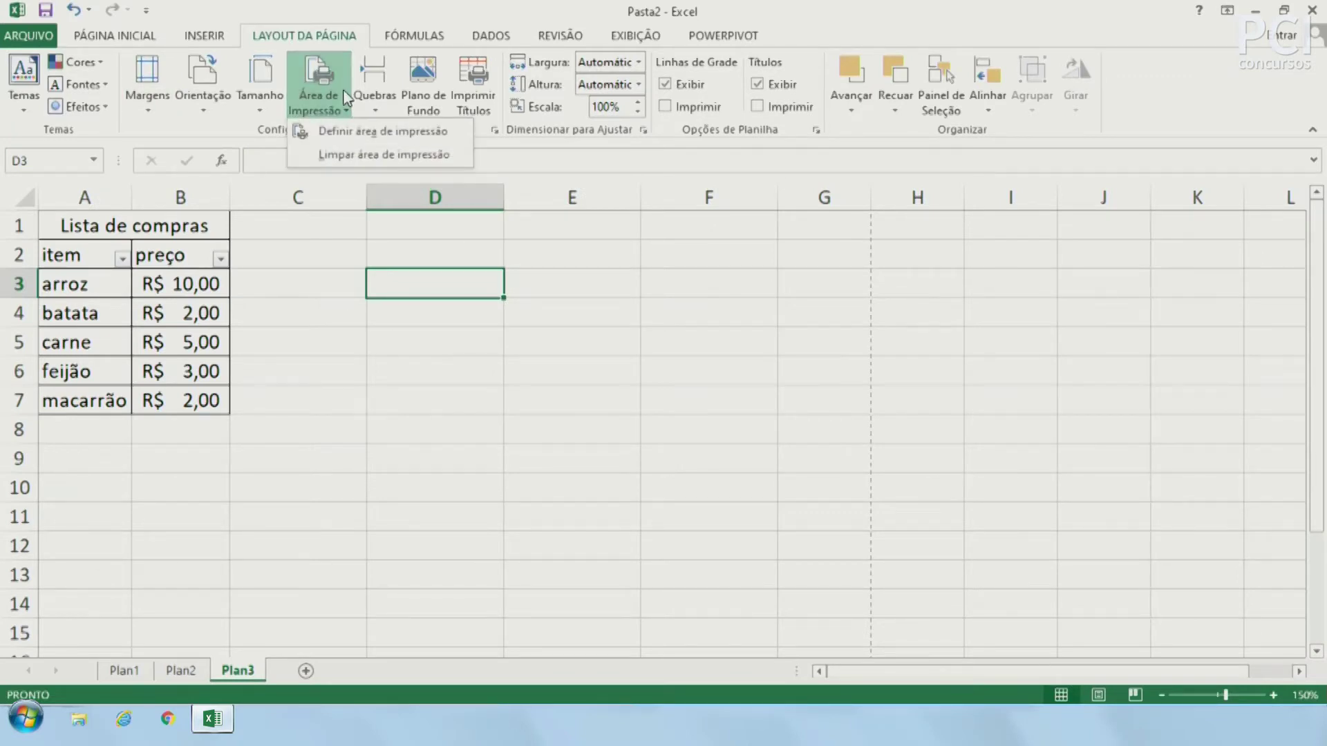
click(384, 381)
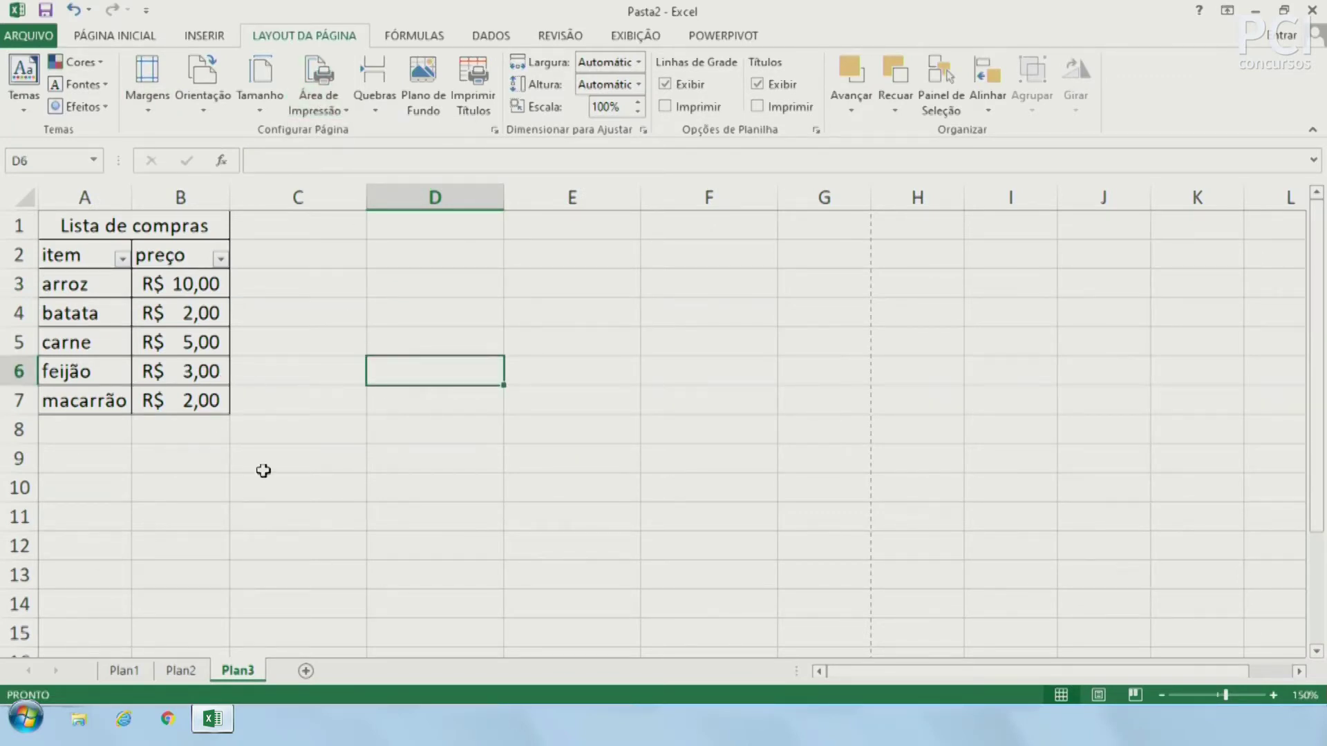
drag(352, 258, 1080, 537)
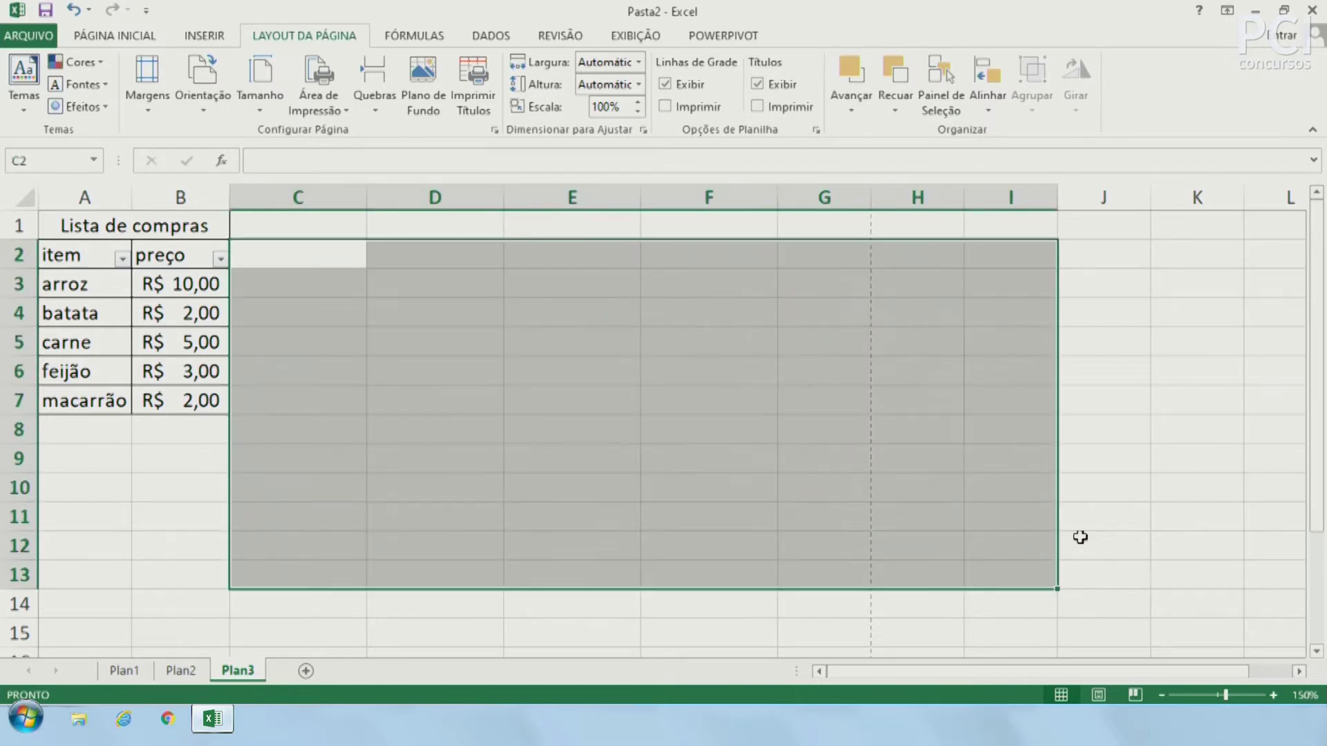
click(1118, 517)
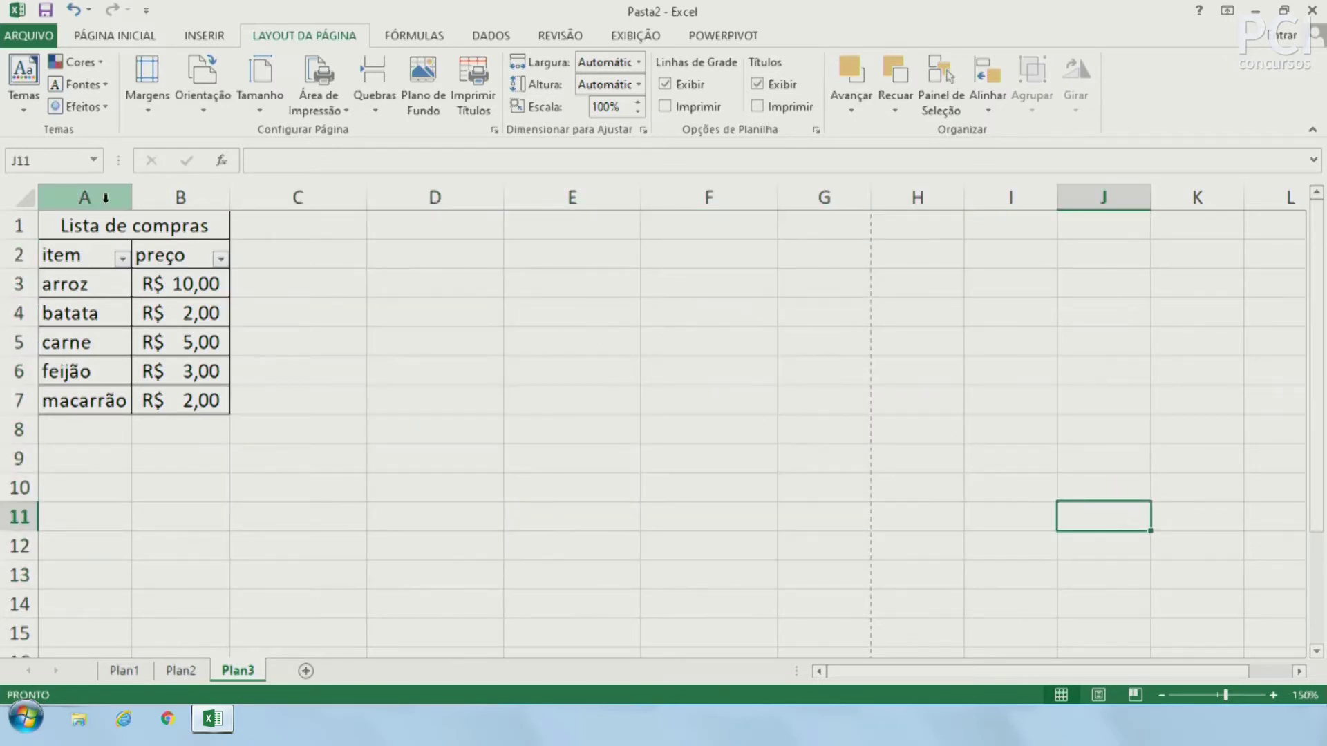
drag(83, 233, 159, 401)
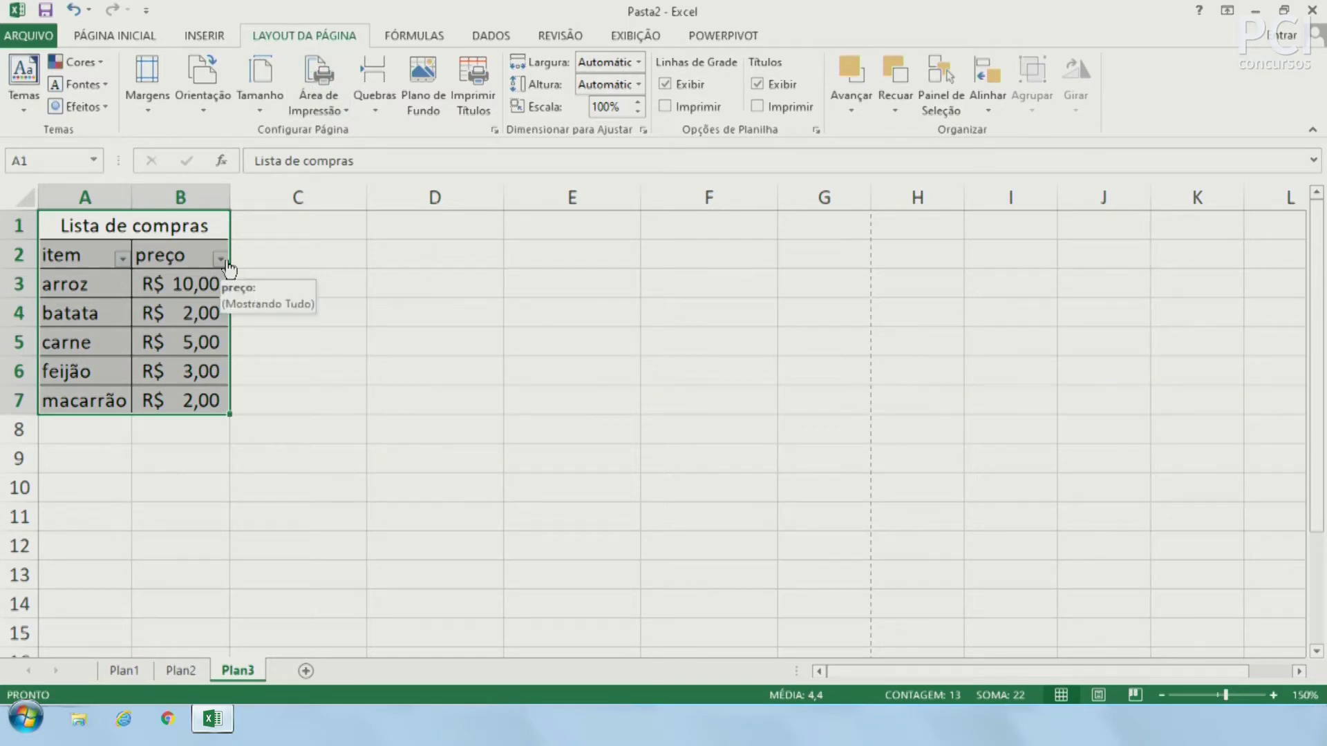
Set the shopping list A1:B7 as the print area.
click(313, 94)
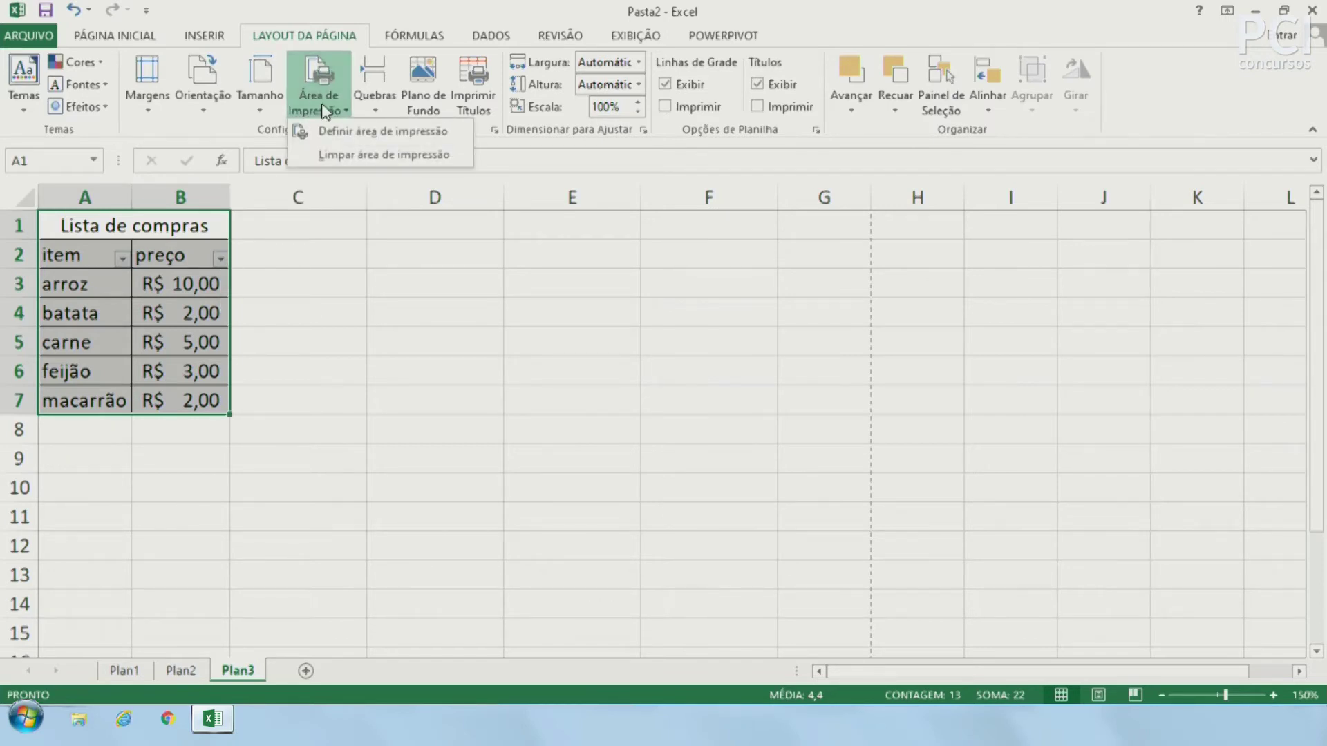
click(408, 131)
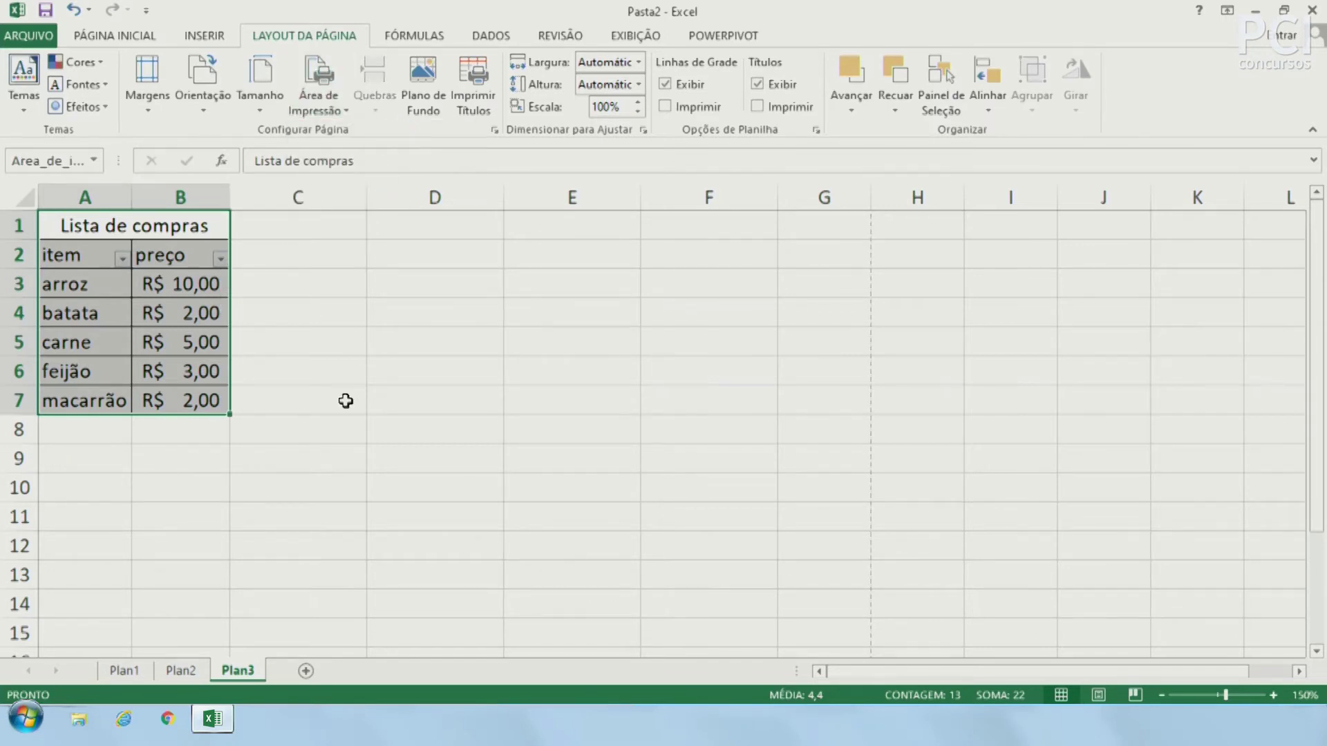
click(347, 400)
click(456, 452)
drag(428, 342, 693, 450)
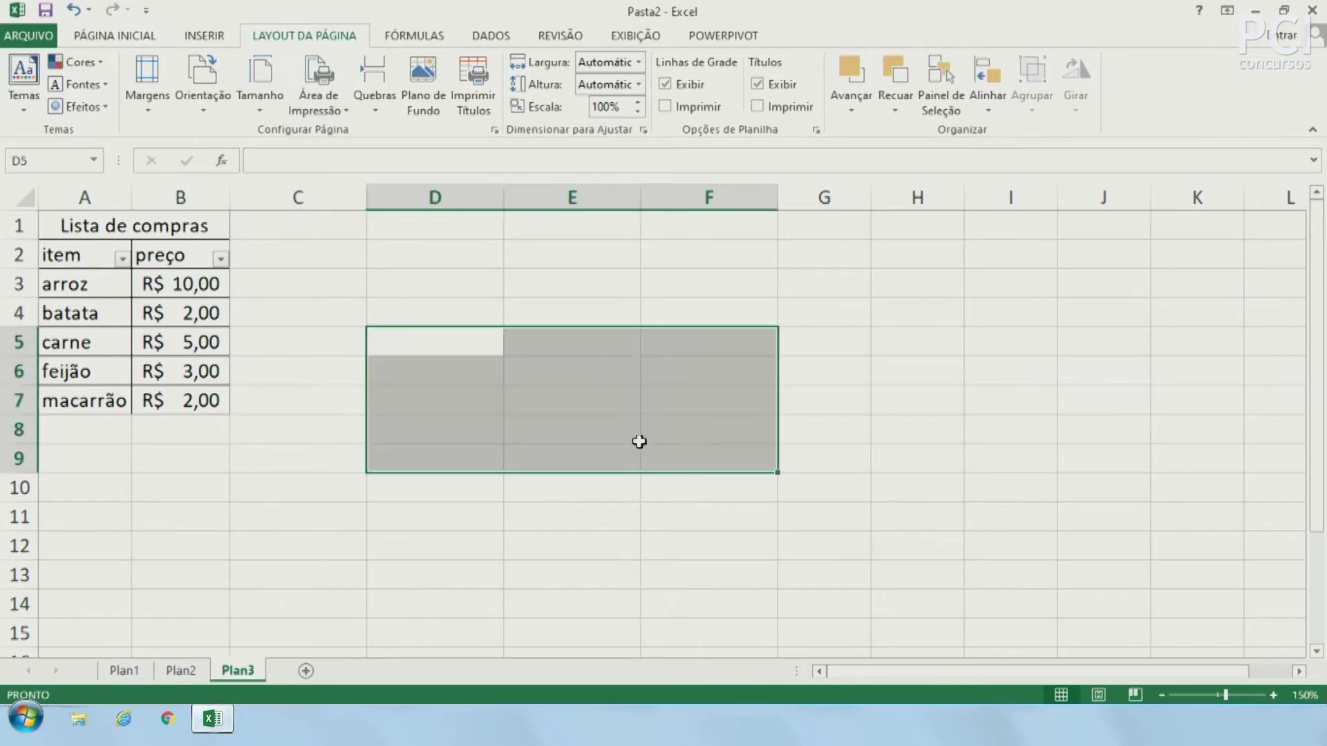
click(428, 401)
drag(210, 404, 31, 218)
click(541, 425)
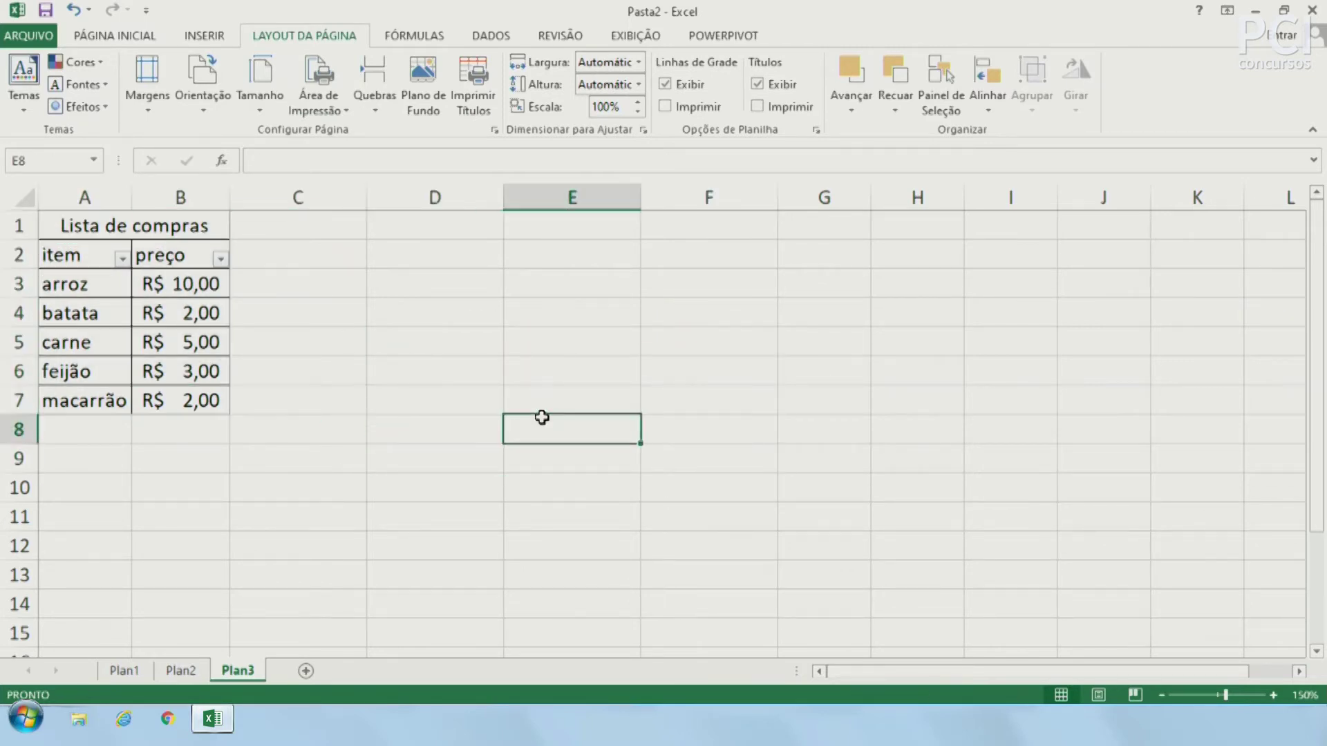
Clear the print area from the Plan3 sheet.
click(317, 102)
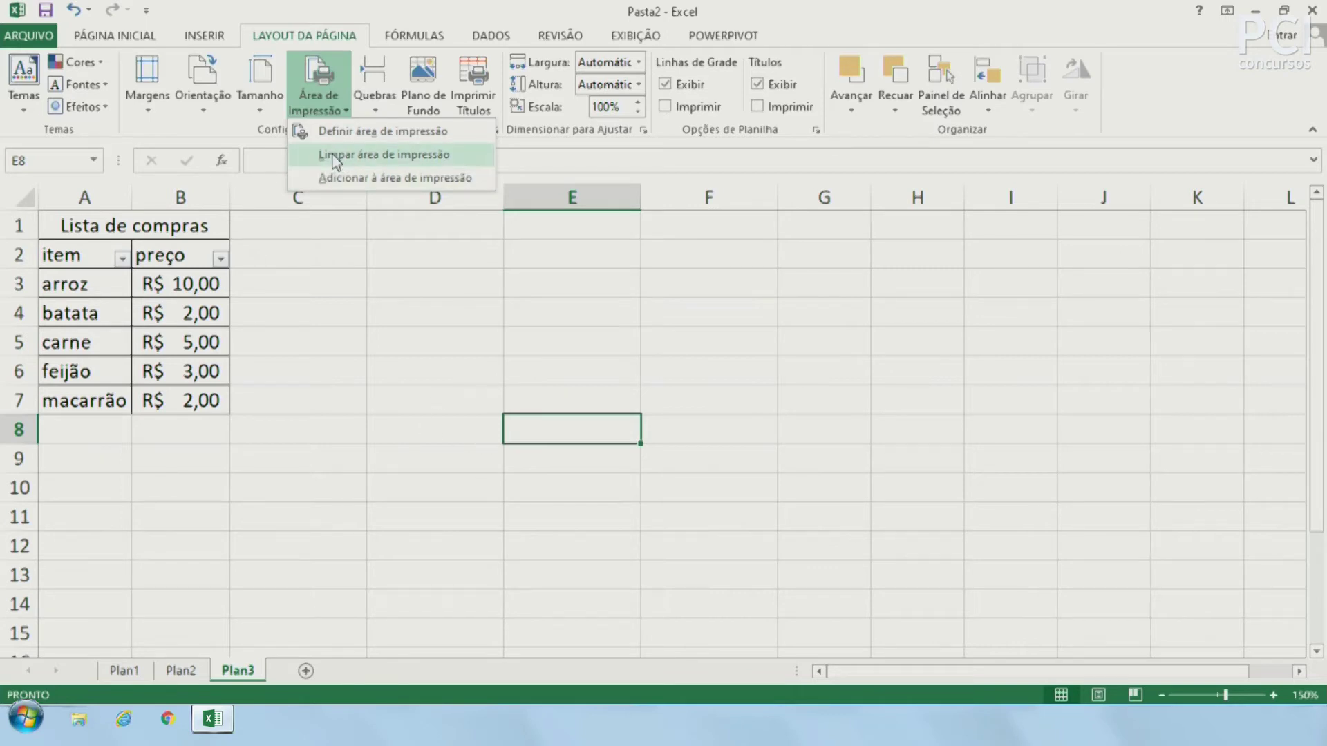
click(335, 157)
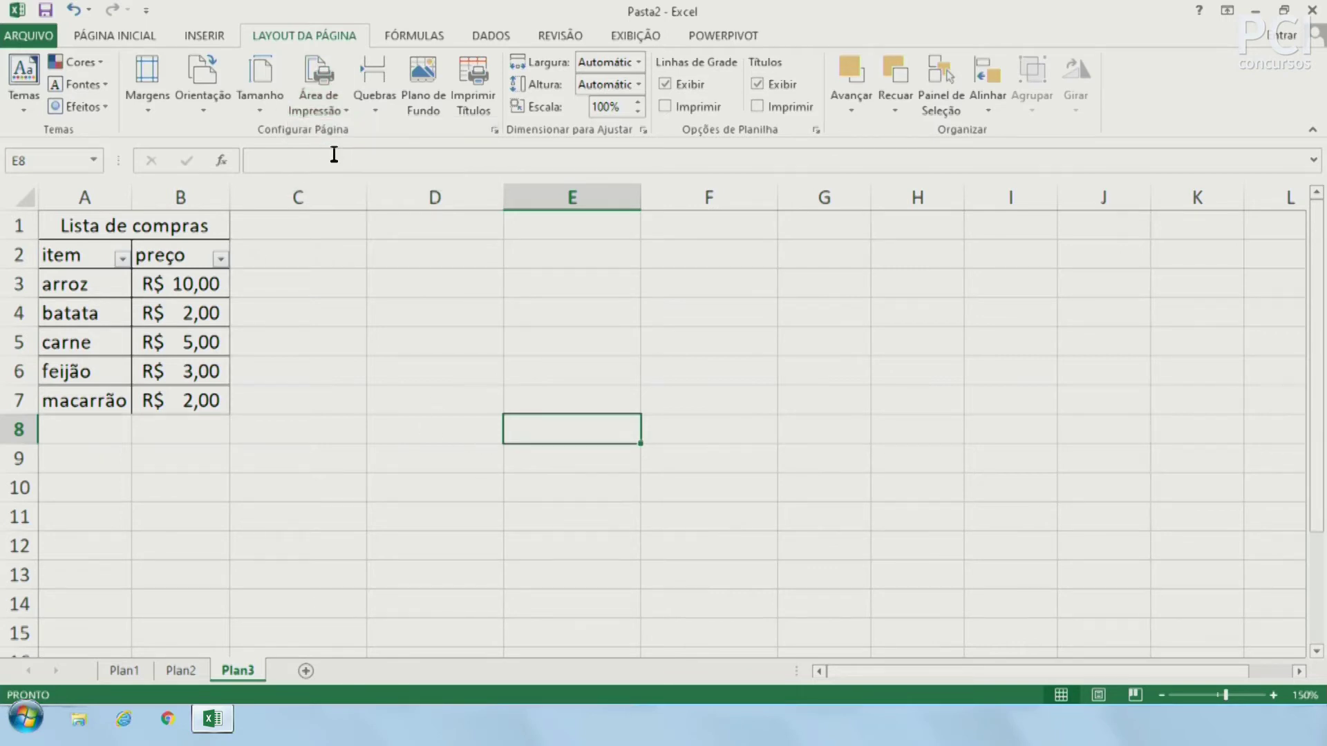
click(400, 305)
click(394, 104)
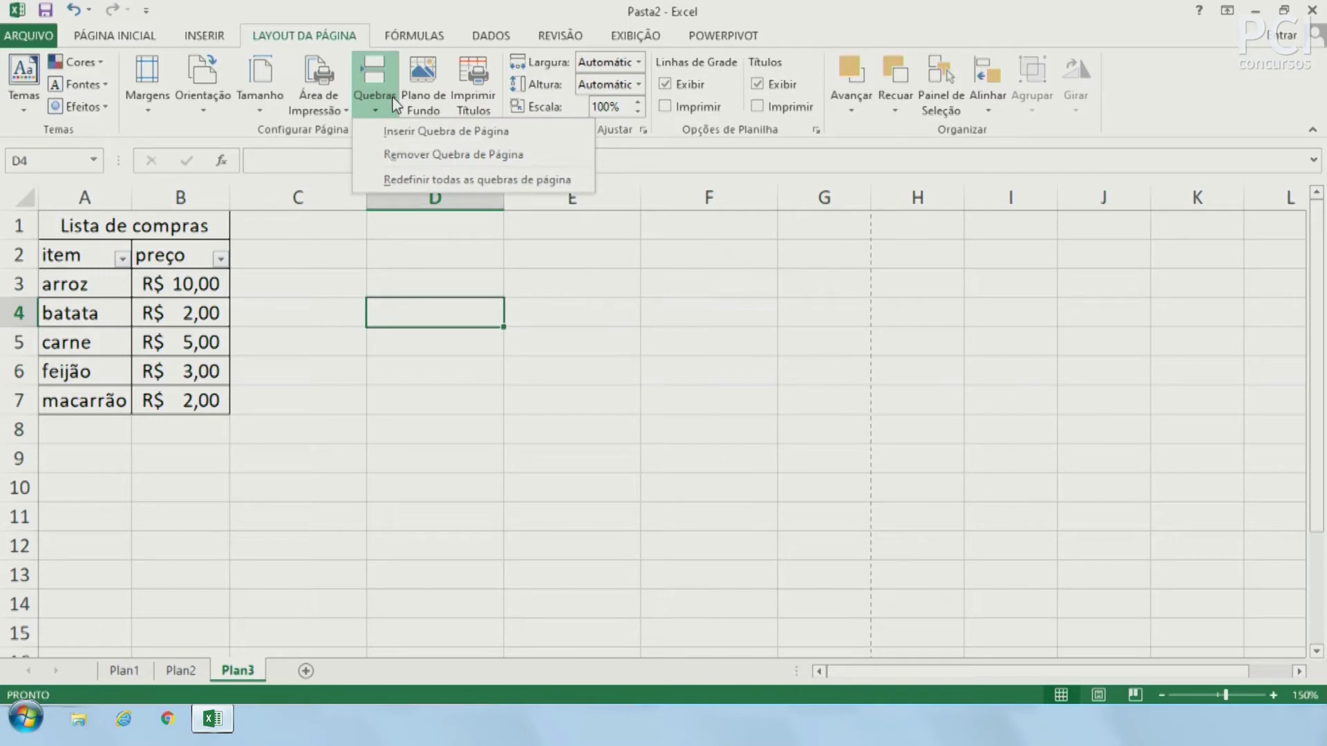
Insert a manual page break above row 10 from cell A10.
click(384, 95)
click(350, 410)
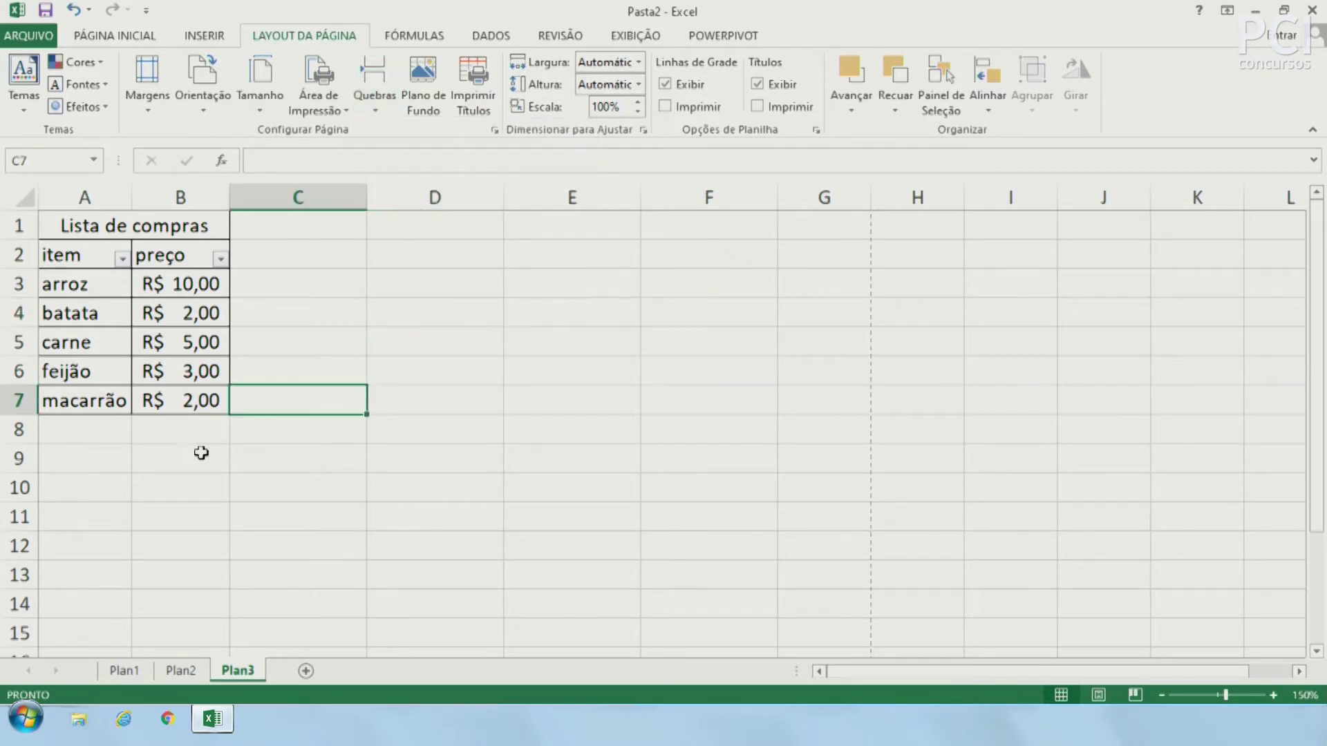
click(126, 477)
click(387, 94)
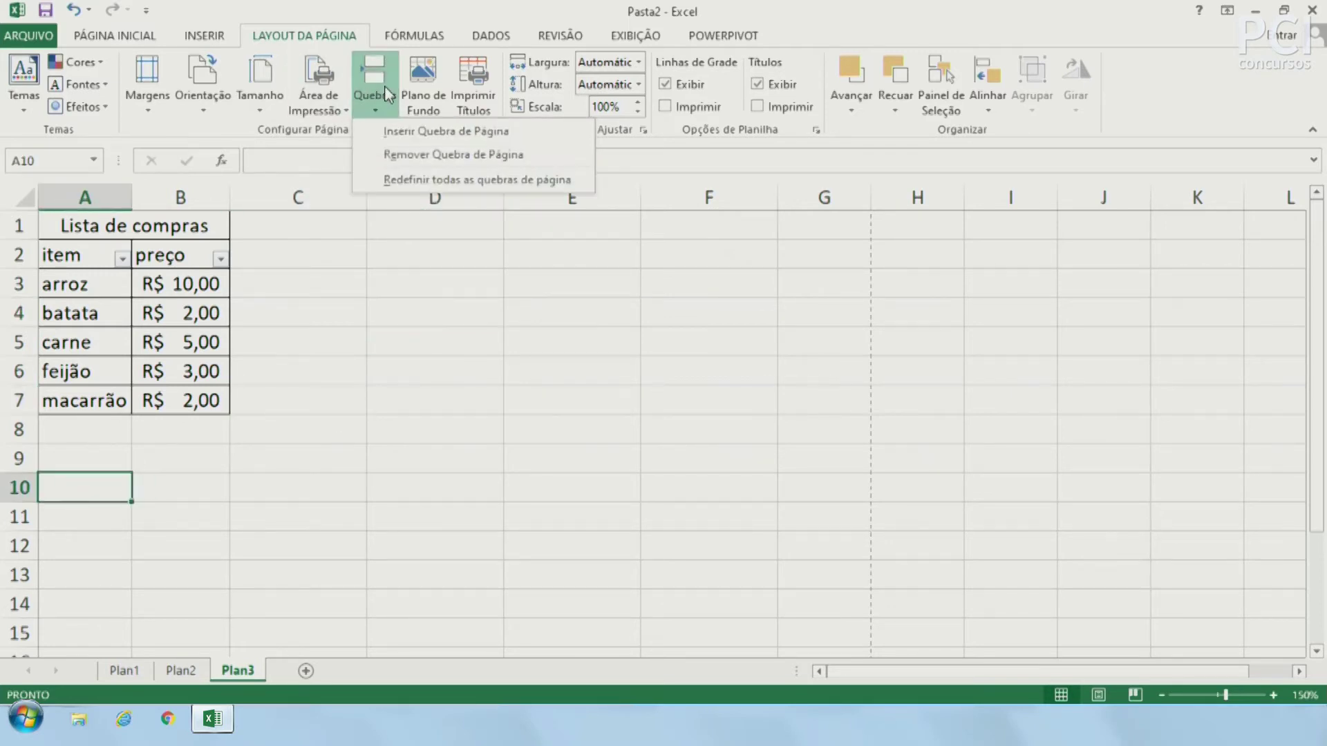
click(401, 136)
Remove the manual page break at row 10 again.
click(461, 348)
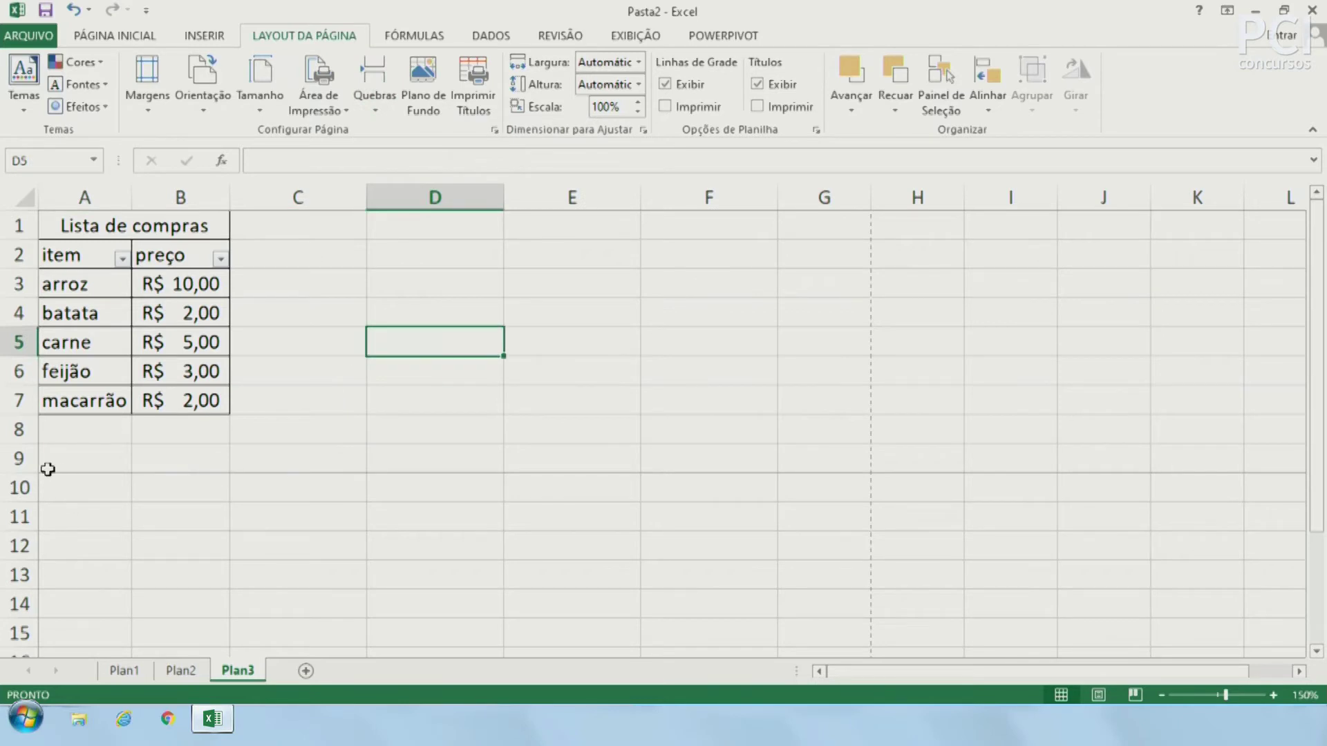
drag(48, 469, 626, 498)
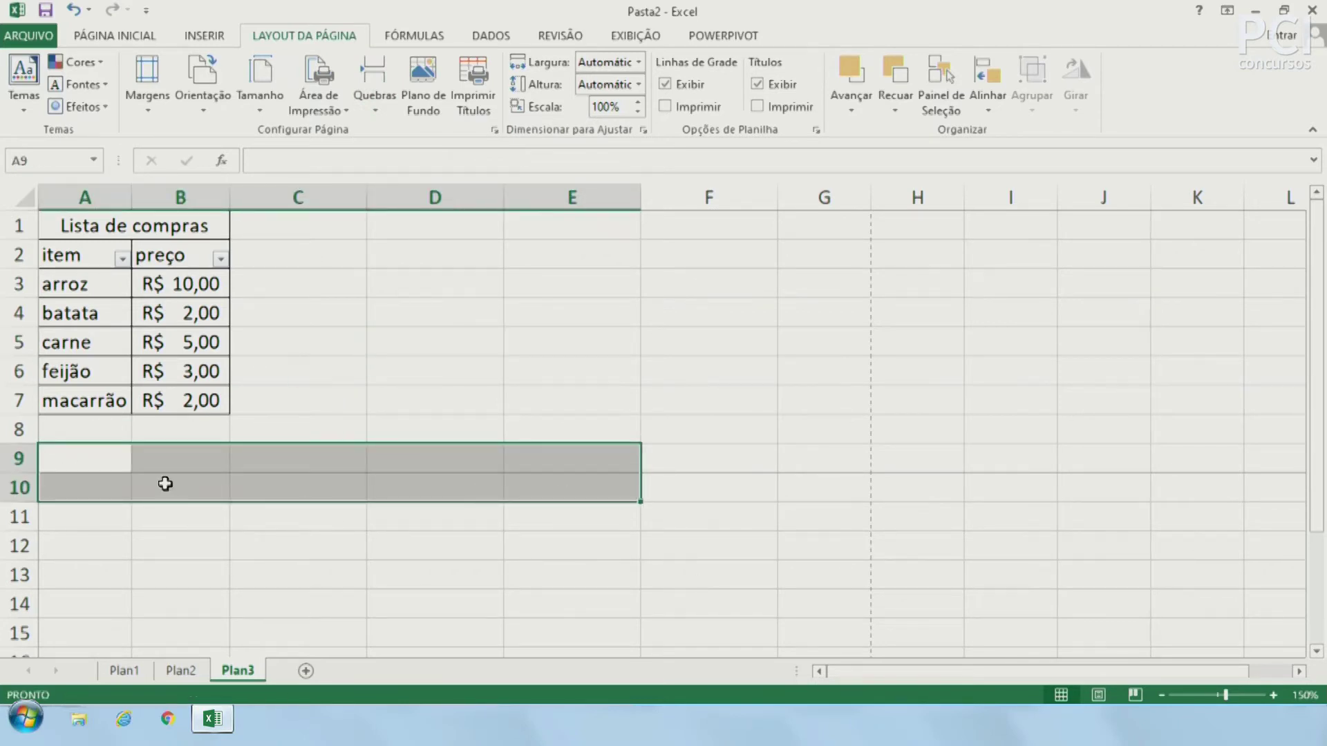
click(205, 512)
mouse_move(216, 465)
mouse_down()
mouse_move(963, 513)
mouse_move(1075, 482)
mouse_up()
click(587, 602)
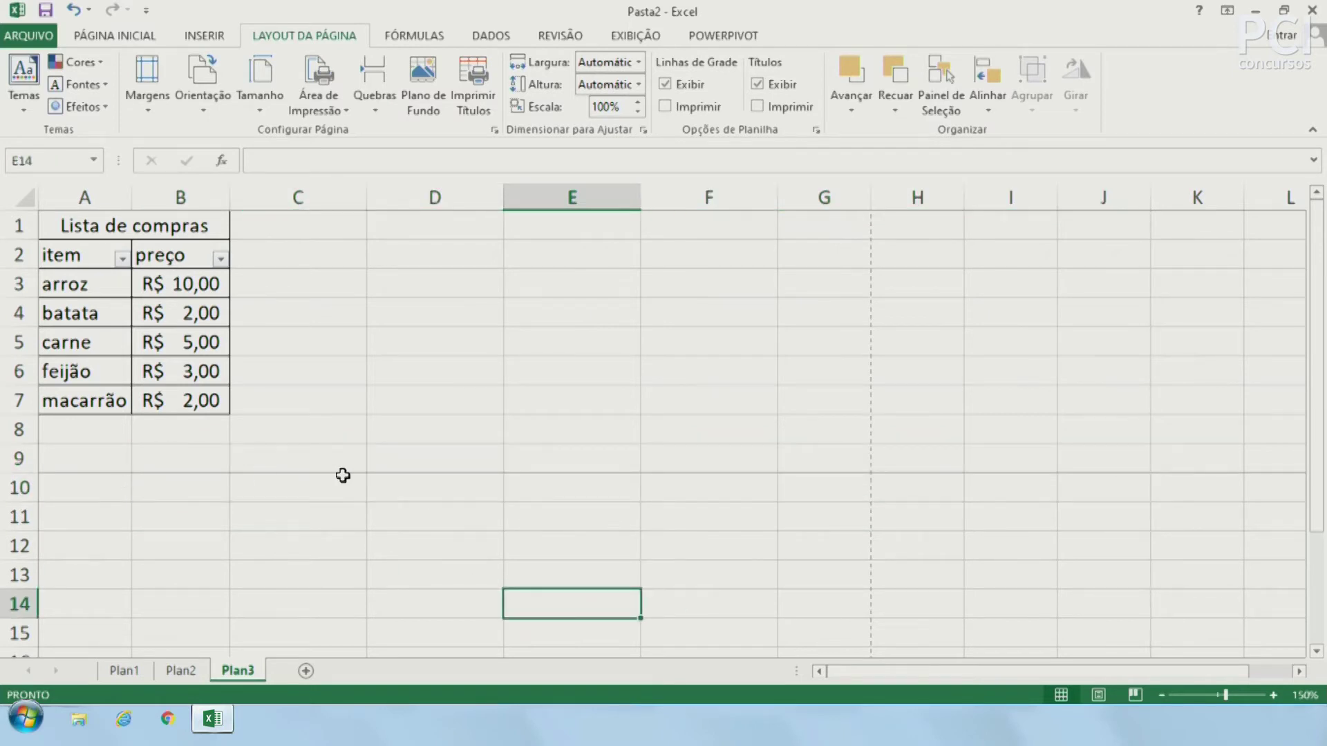
click(375, 102)
click(417, 164)
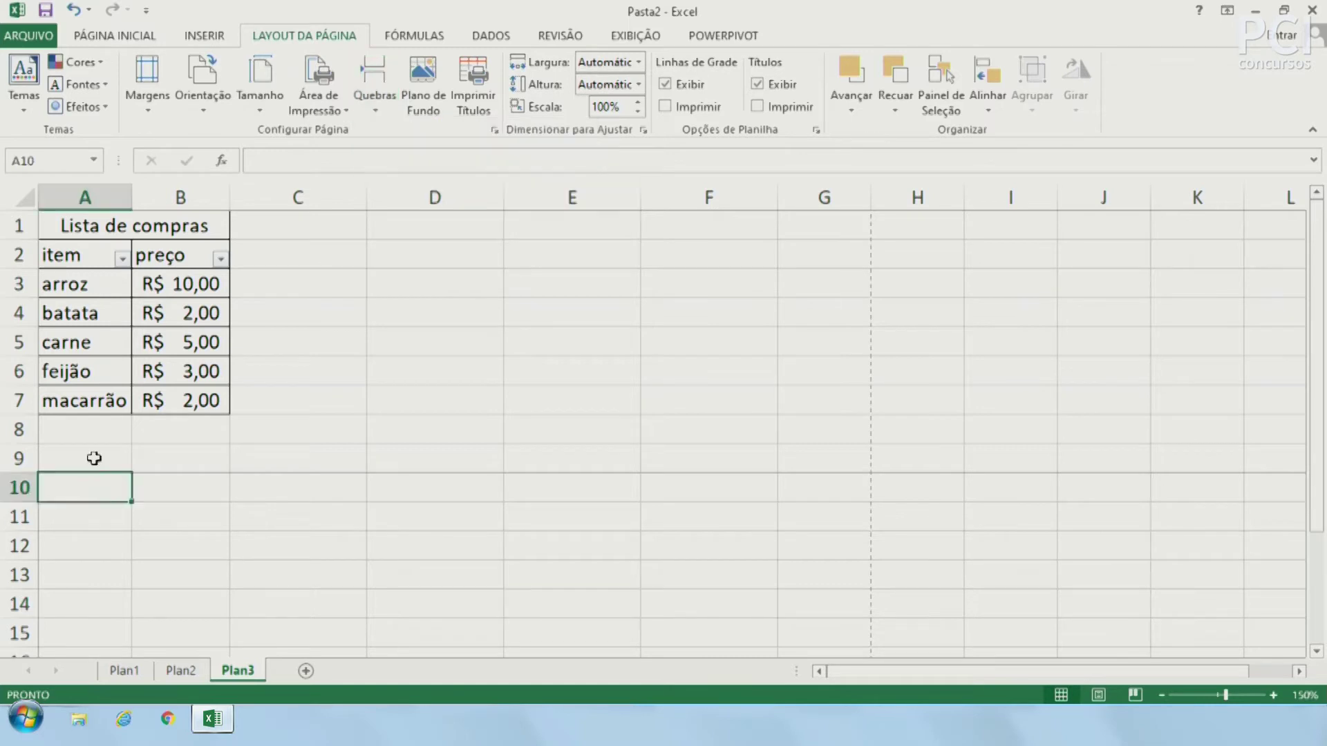
Request a sheet background image, bringing up the Internet connection prompt.
click(425, 389)
click(423, 312)
click(417, 102)
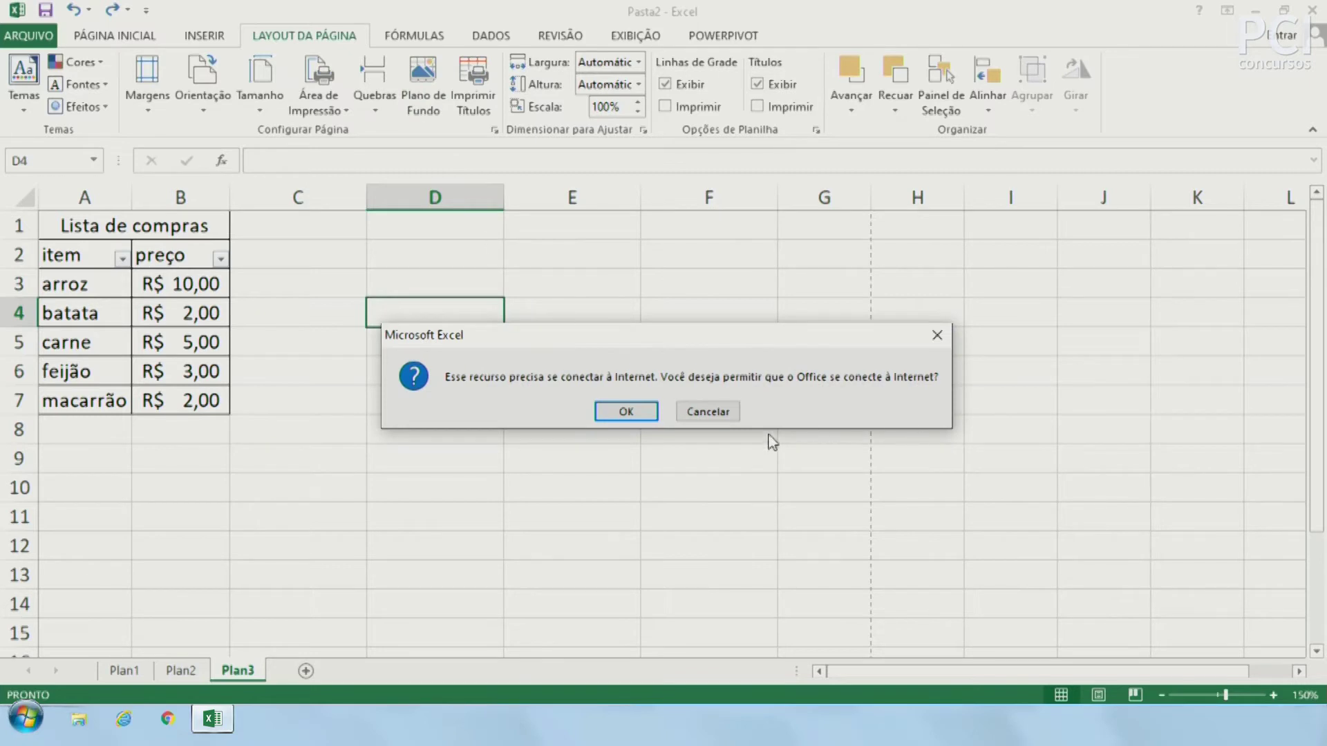
Dismiss the internet permission prompt and select cells around C3:F12.
click(708, 412)
click(611, 311)
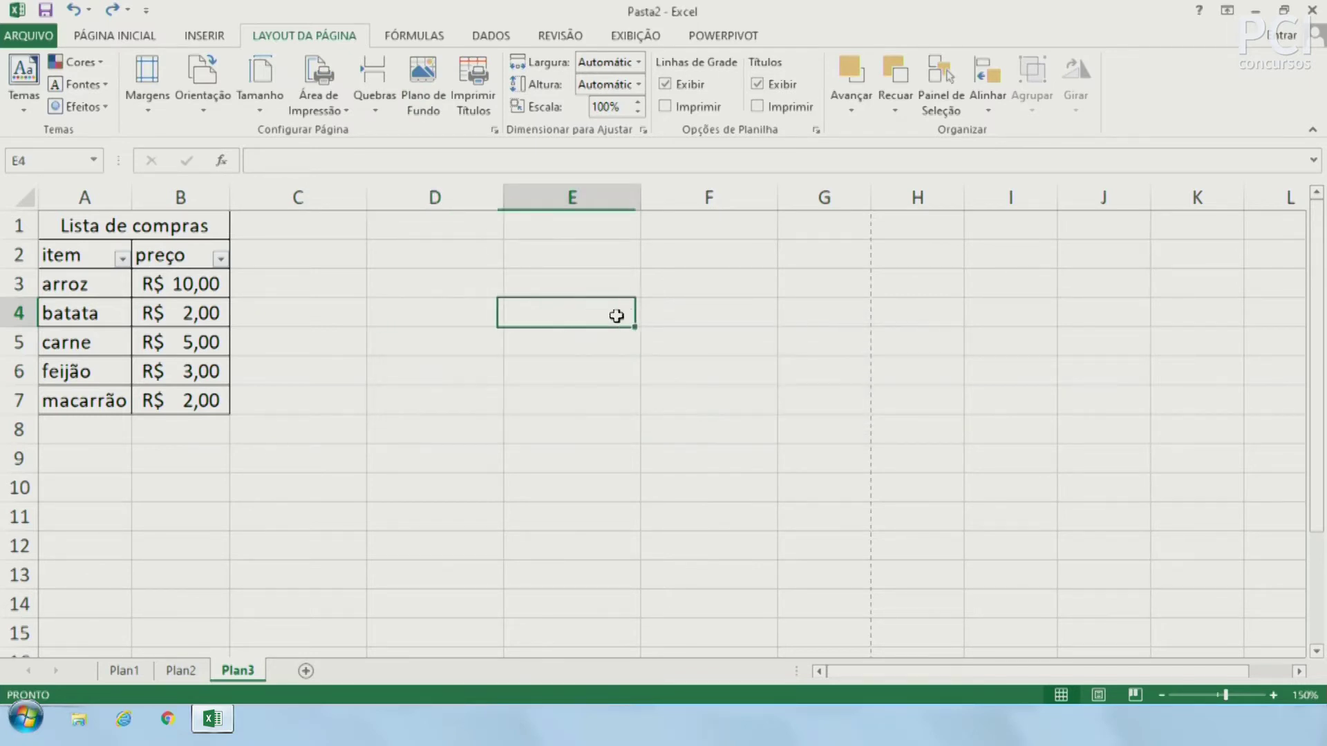
drag(338, 276, 547, 543)
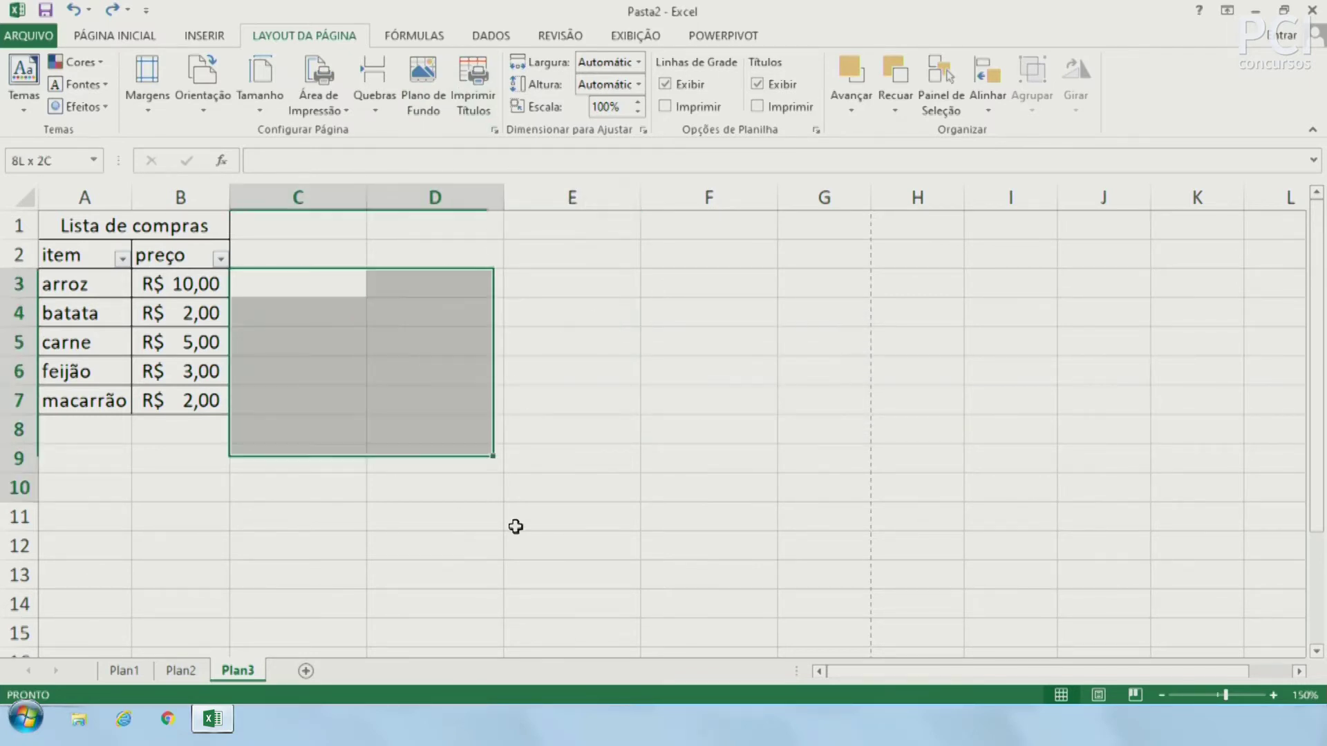
click(687, 450)
drag(709, 349, 234, 548)
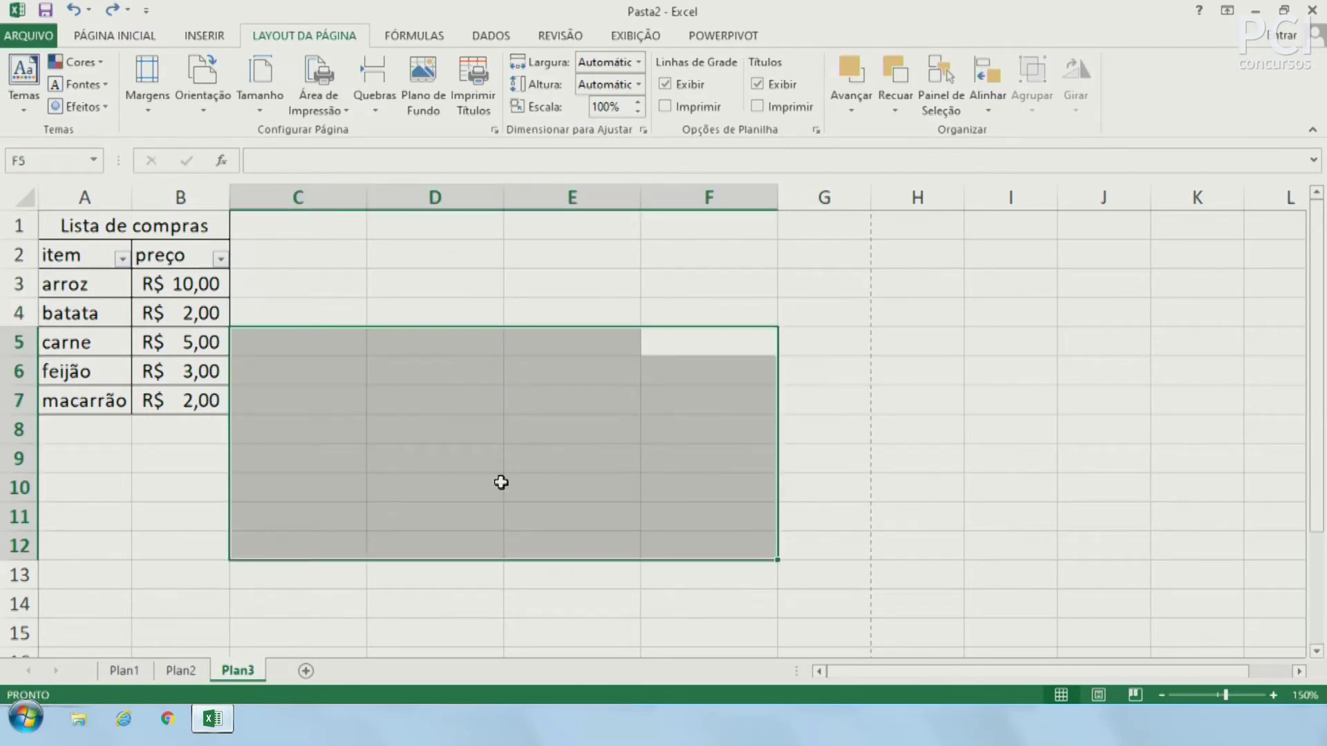
click(494, 482)
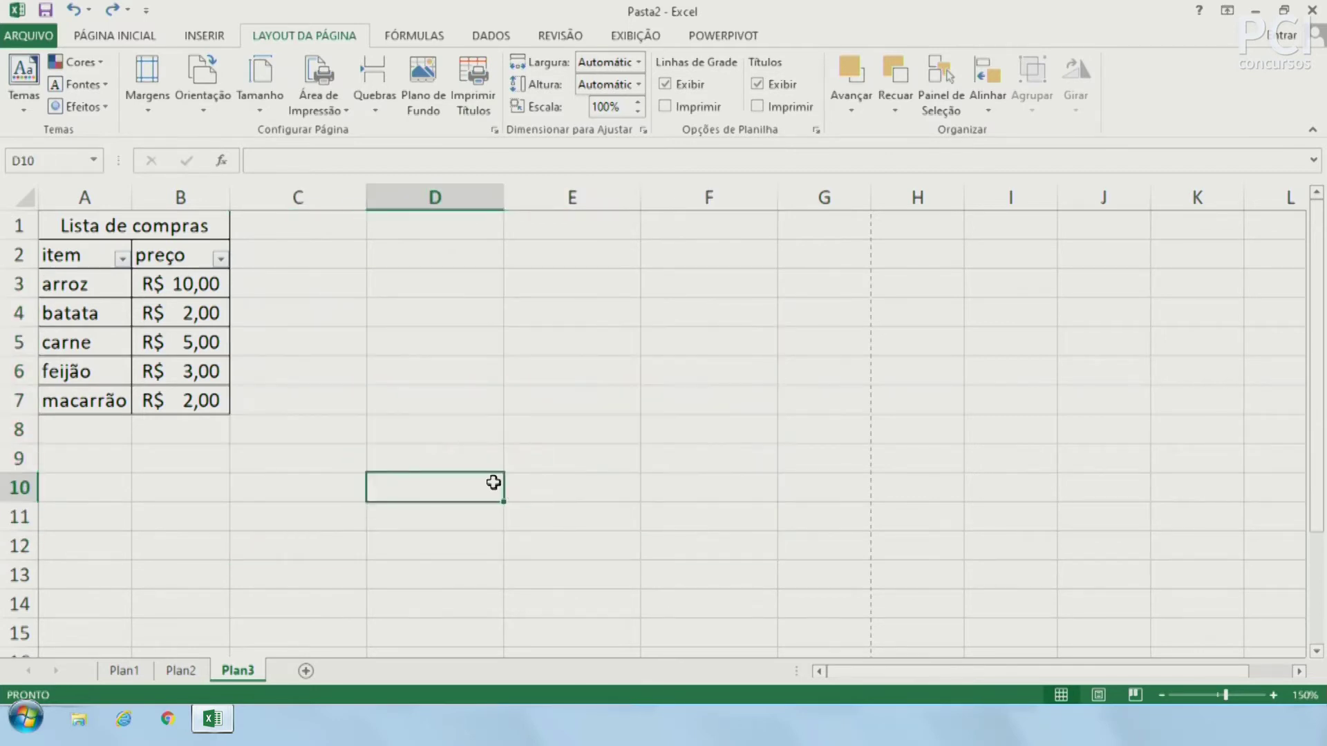
Open Print Titles, then cancel Page Setup without changes.
click(475, 90)
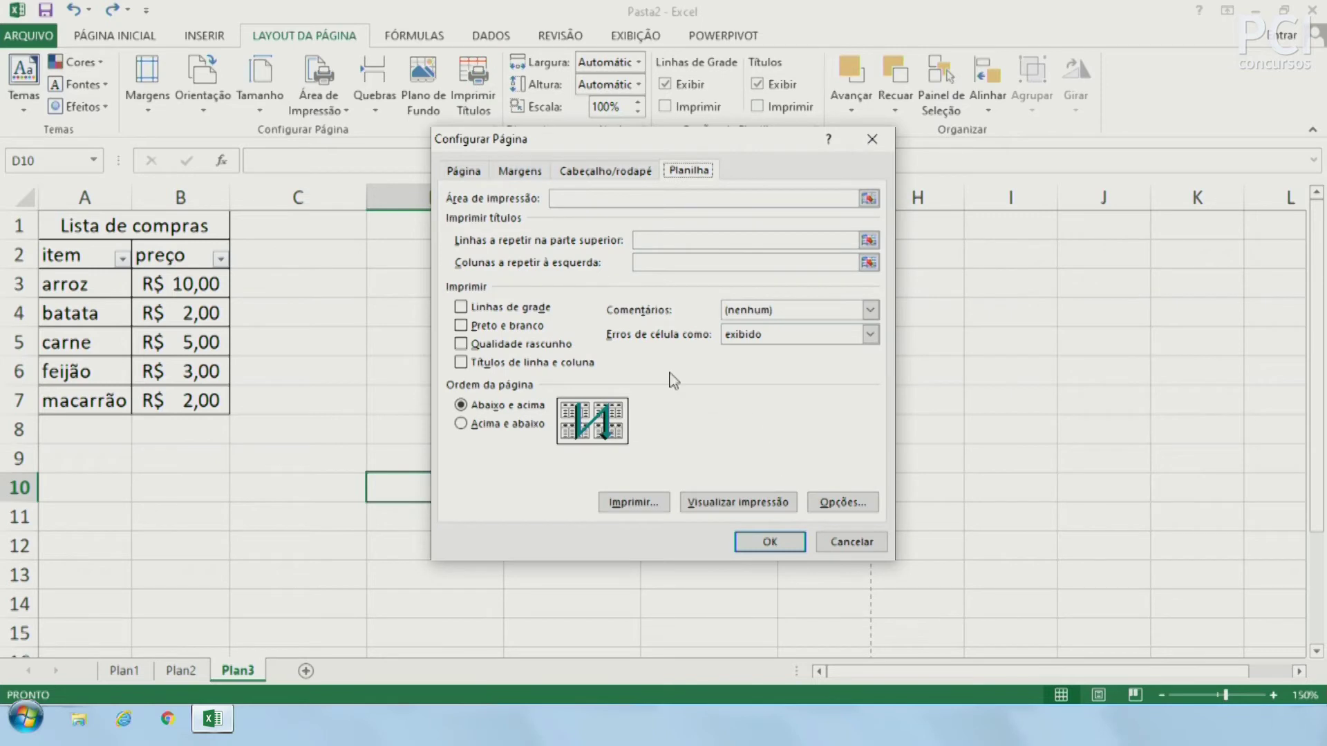
click(846, 544)
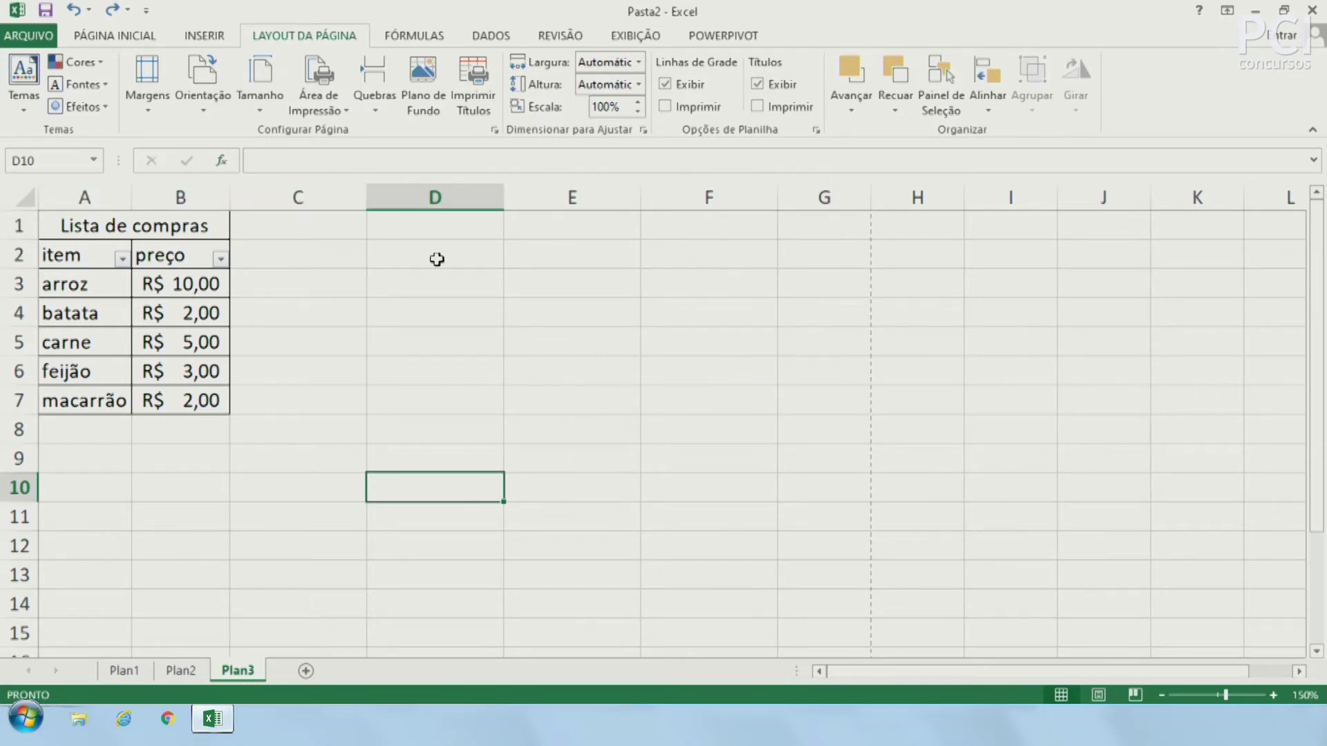
click(420, 406)
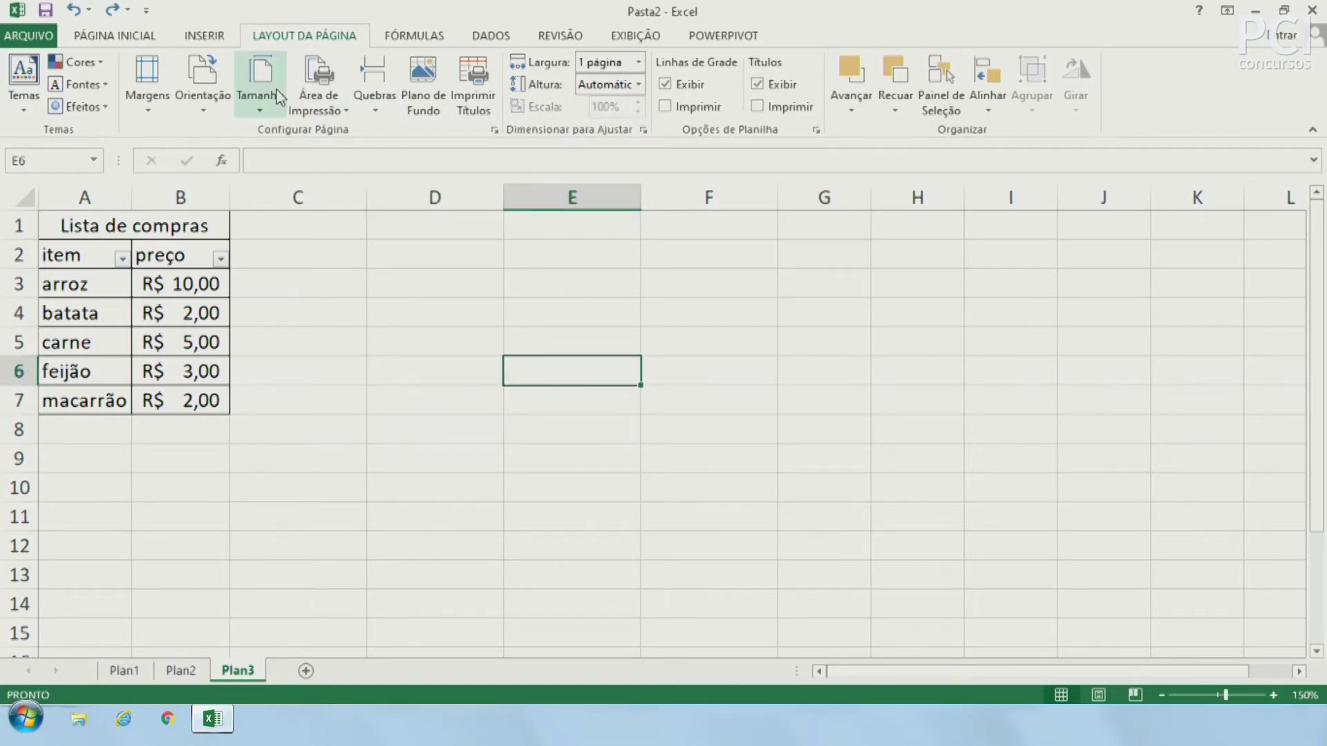
Set the paper size to A4 and the page width back to Automatic.
click(267, 93)
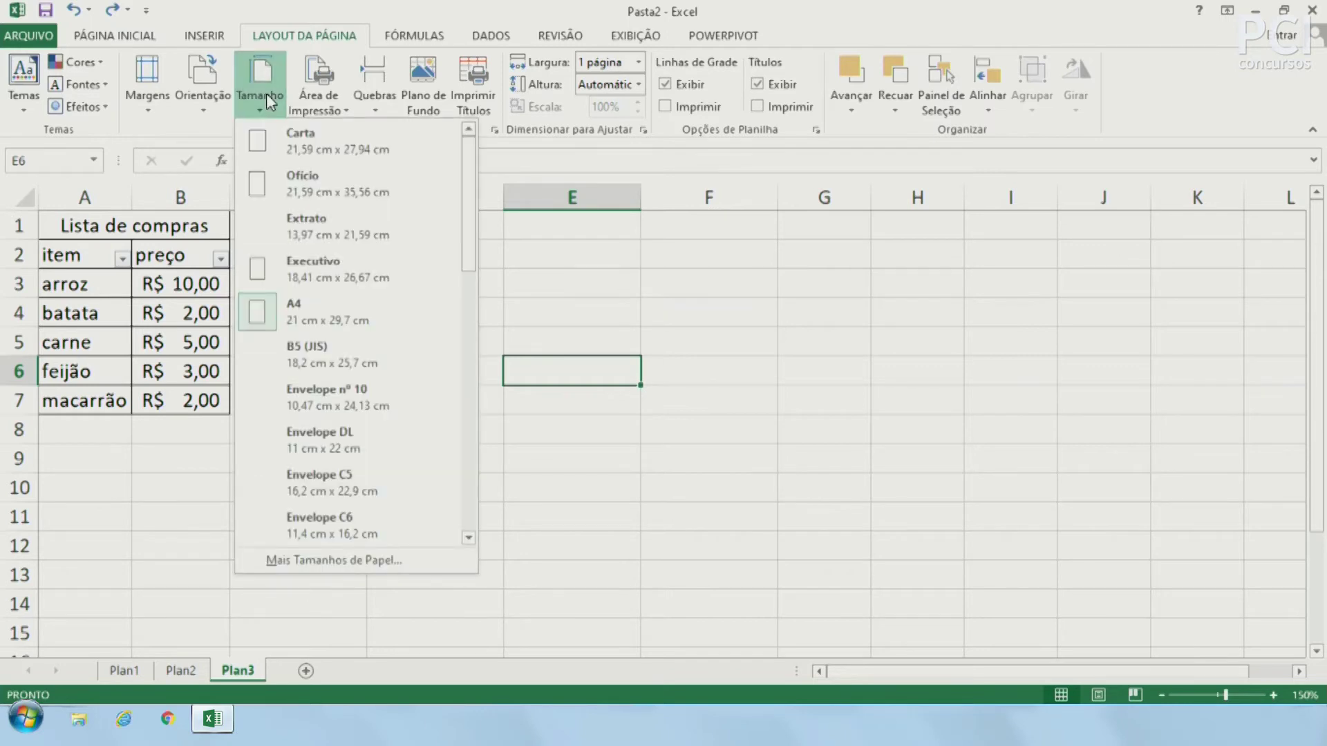
click(334, 312)
click(551, 463)
click(633, 69)
click(626, 86)
Select row 1 cells on both sides of the page break after column G and the shopping list.
click(587, 380)
click(841, 293)
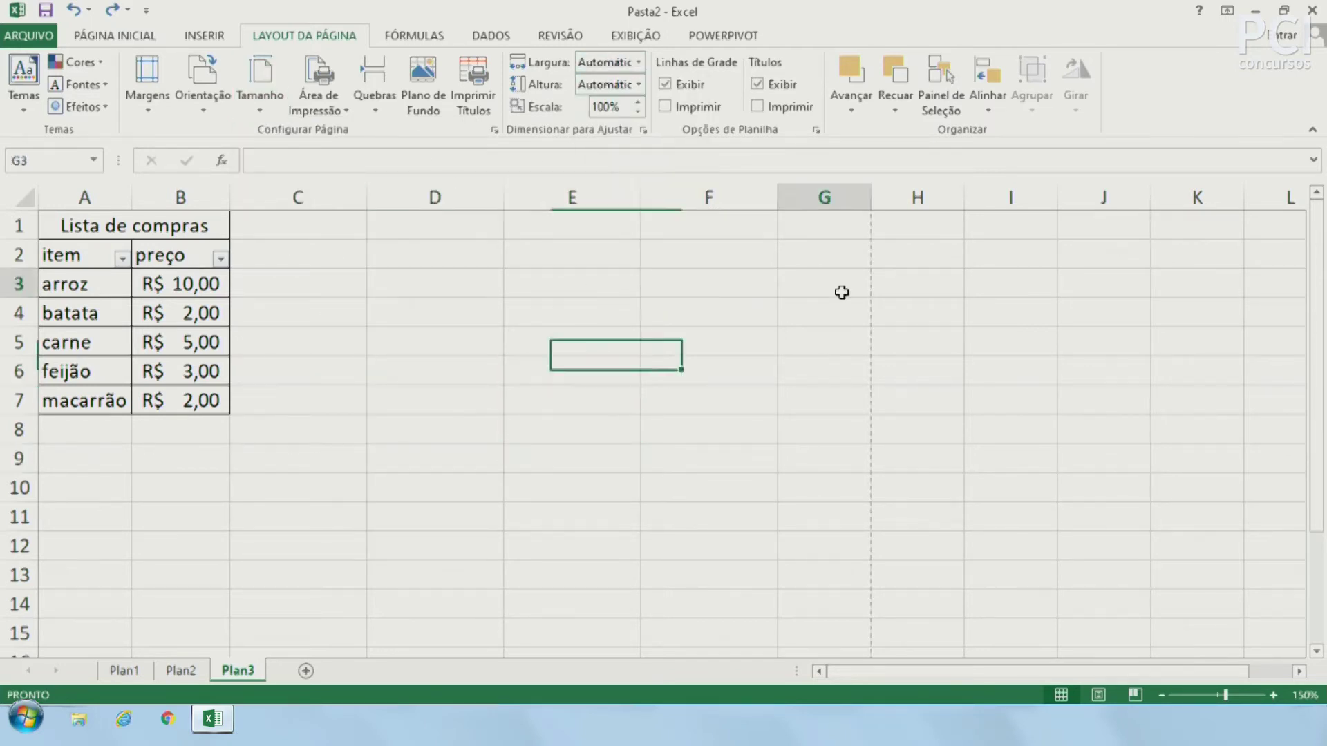
click(874, 220)
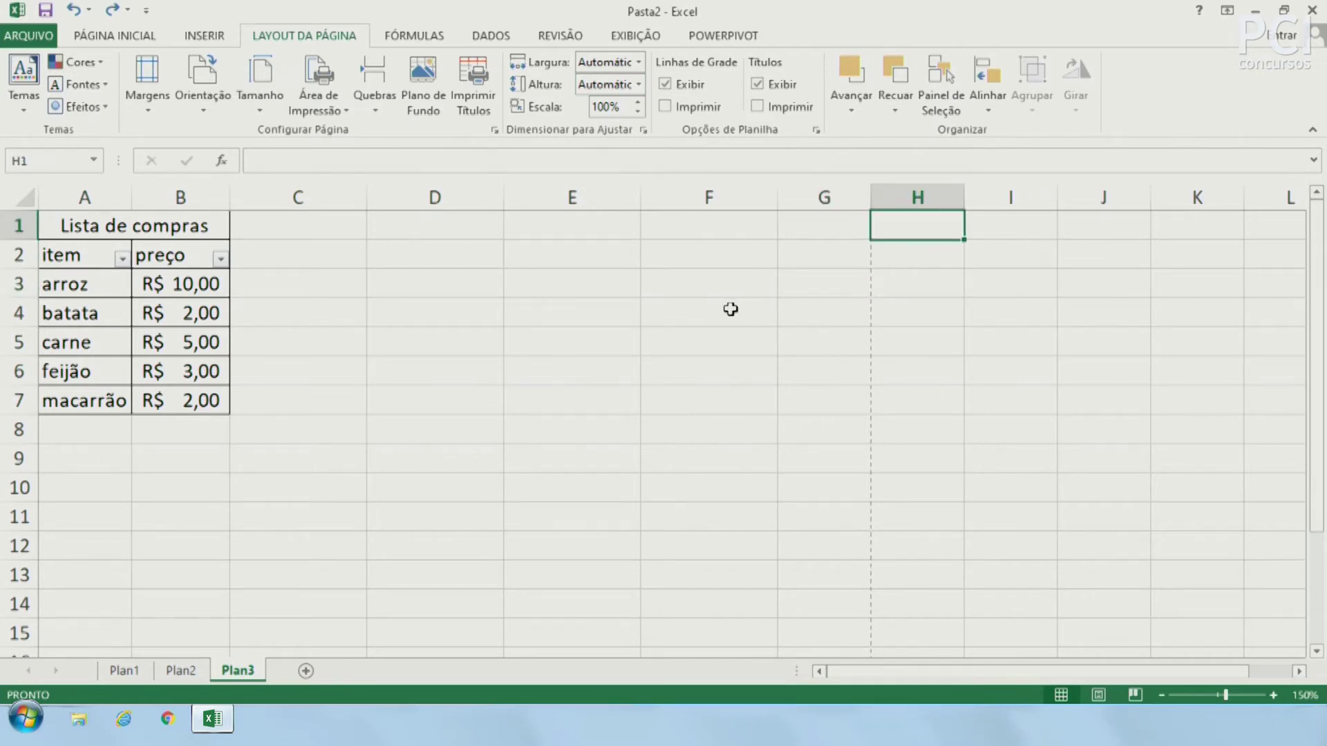
drag(149, 226, 788, 225)
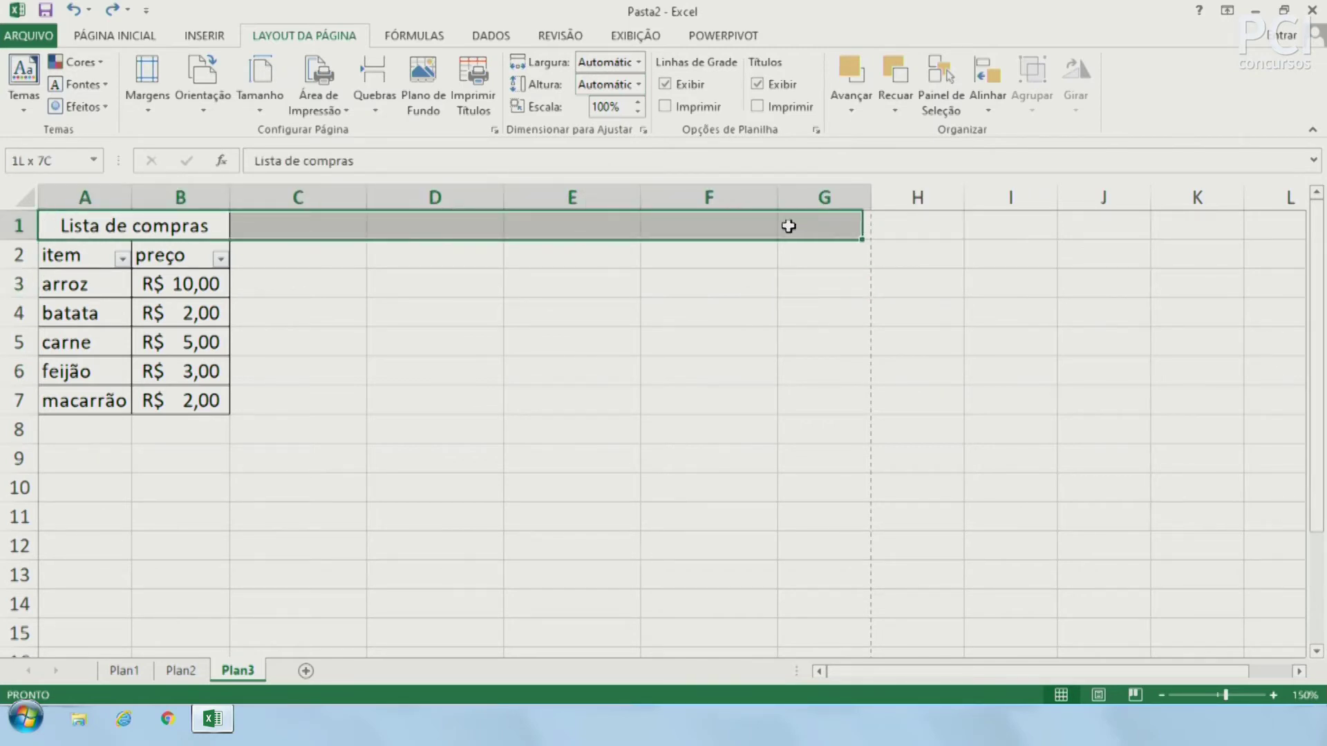
drag(918, 220, 1264, 219)
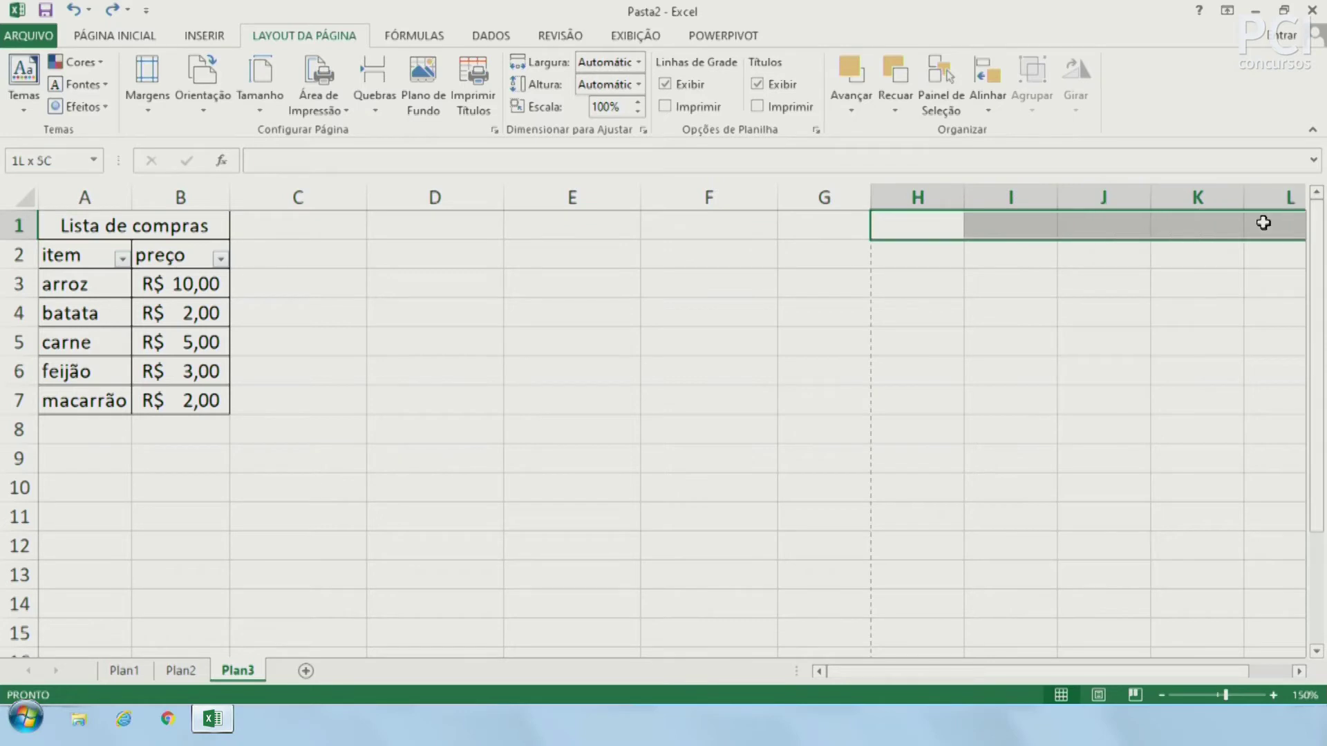
click(496, 264)
click(236, 275)
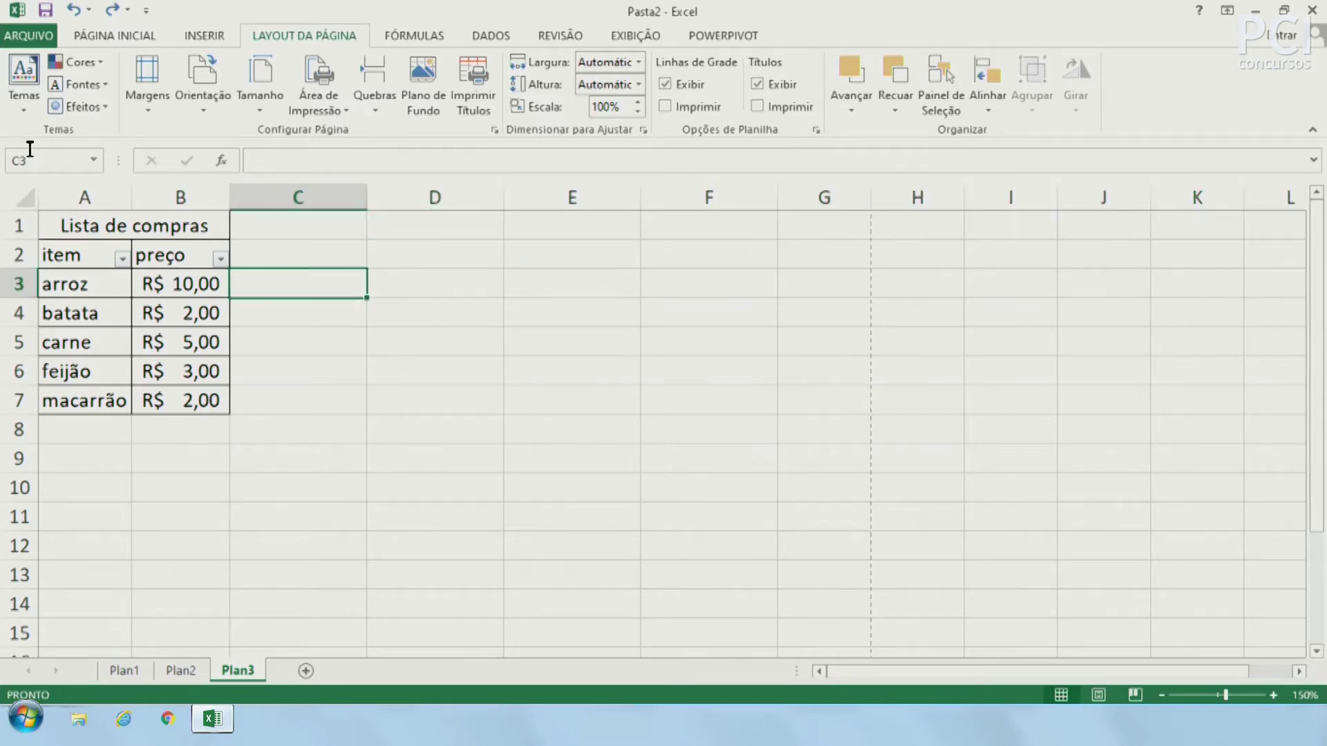
drag(71, 225, 137, 407)
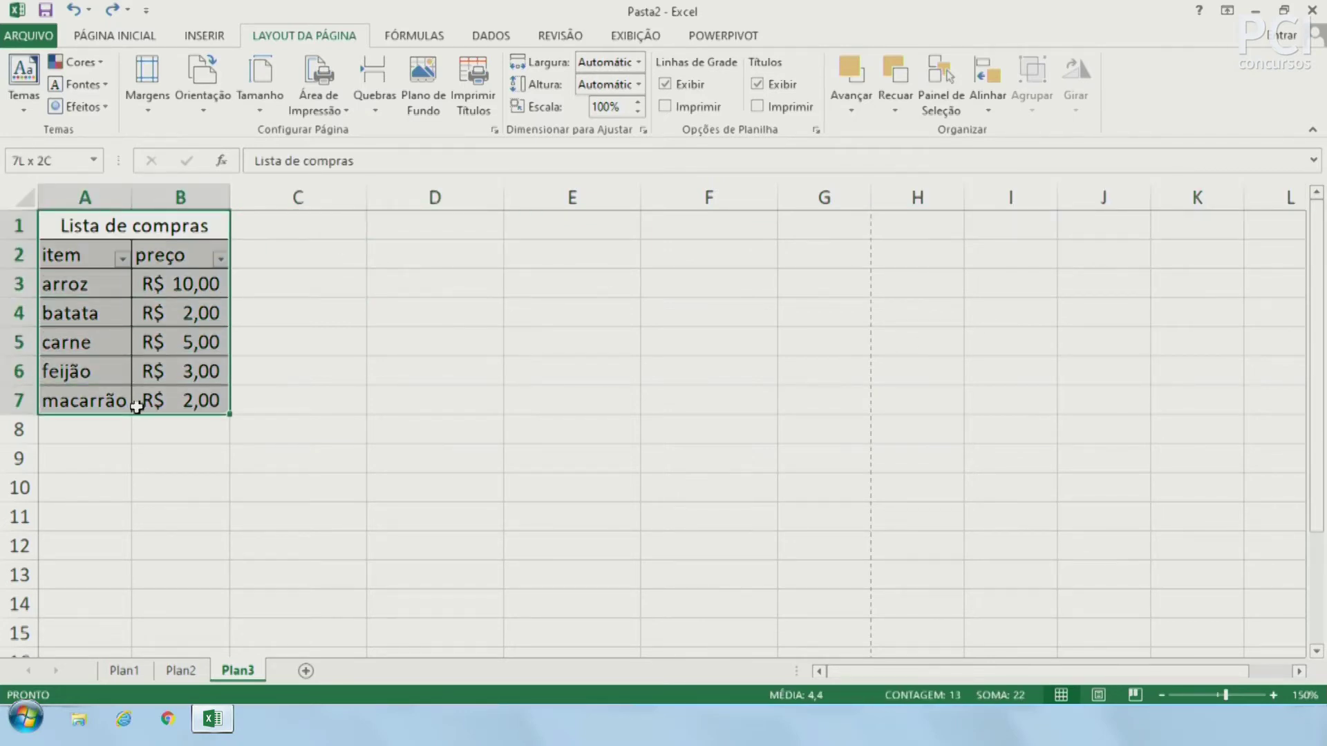
click(259, 374)
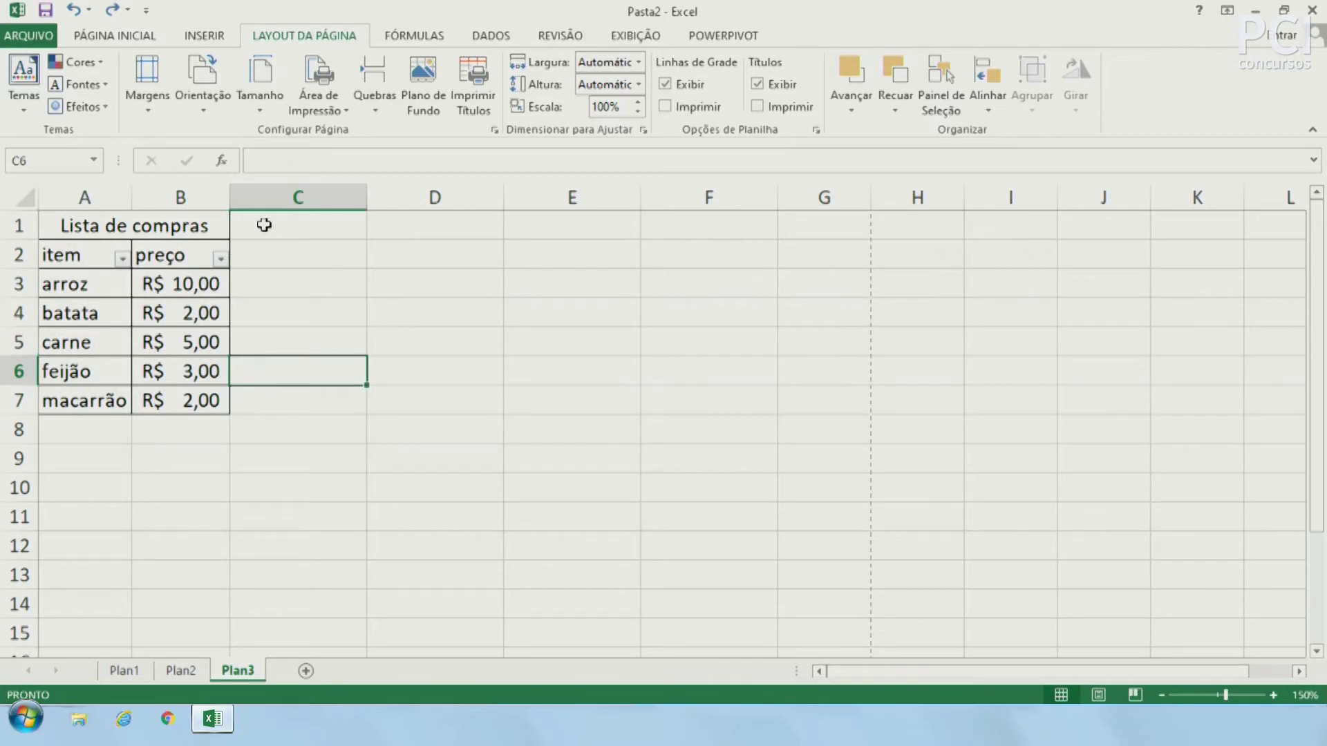
drag(263, 225, 778, 219)
click(708, 255)
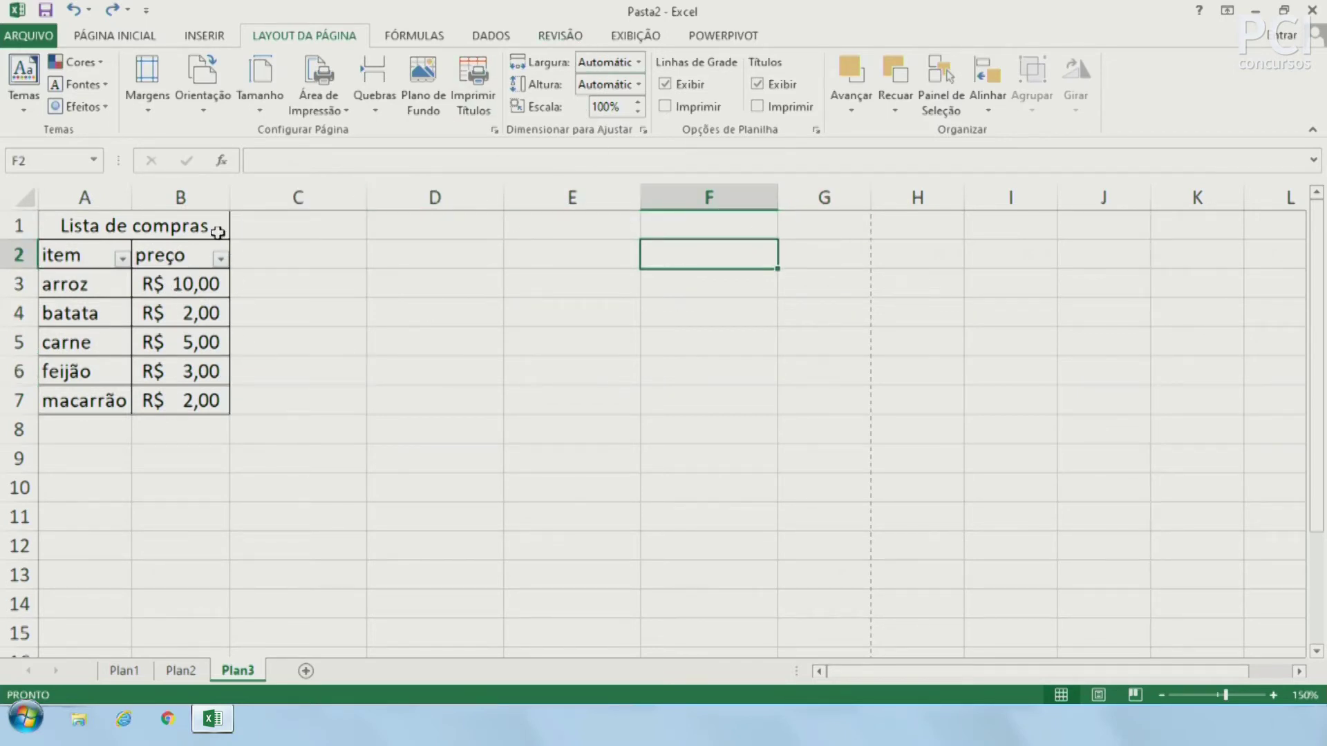
click(638, 61)
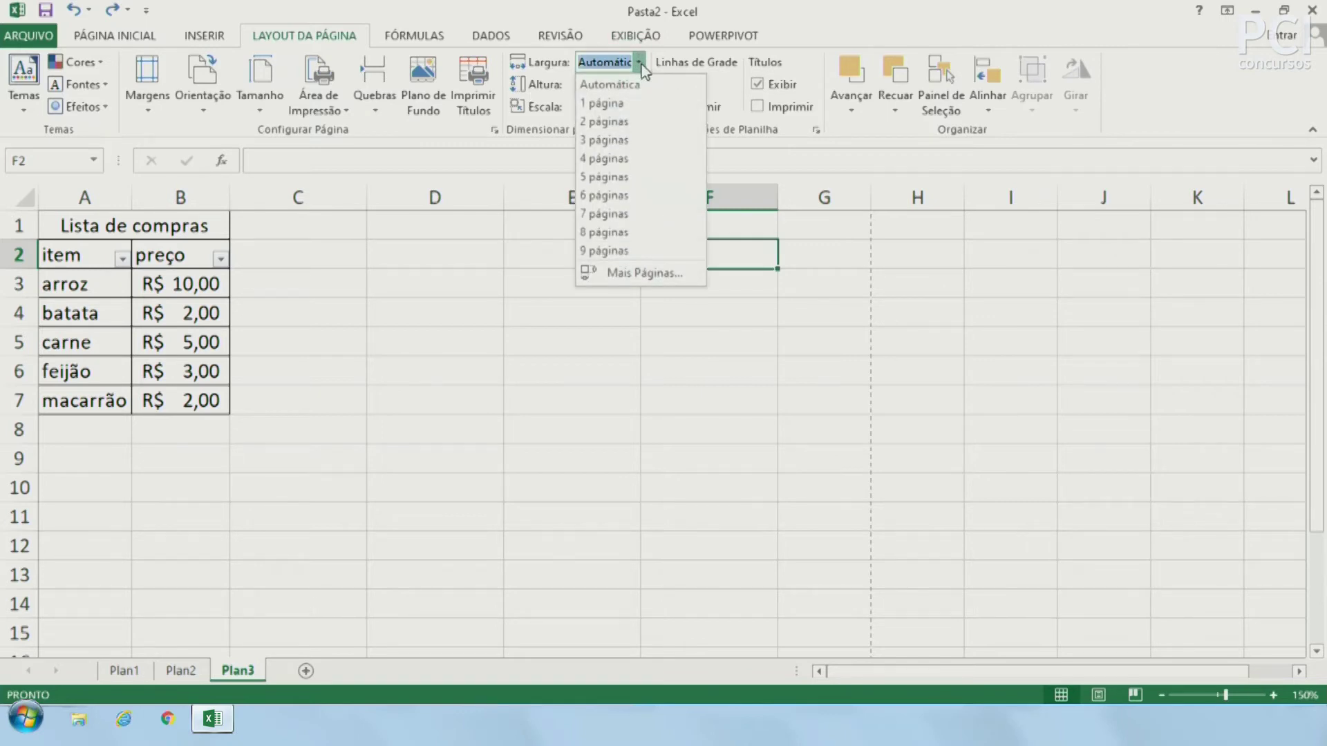
Fit the sheet to 1 page wide, check the table, then set width back to Automatic.
click(624, 103)
click(698, 400)
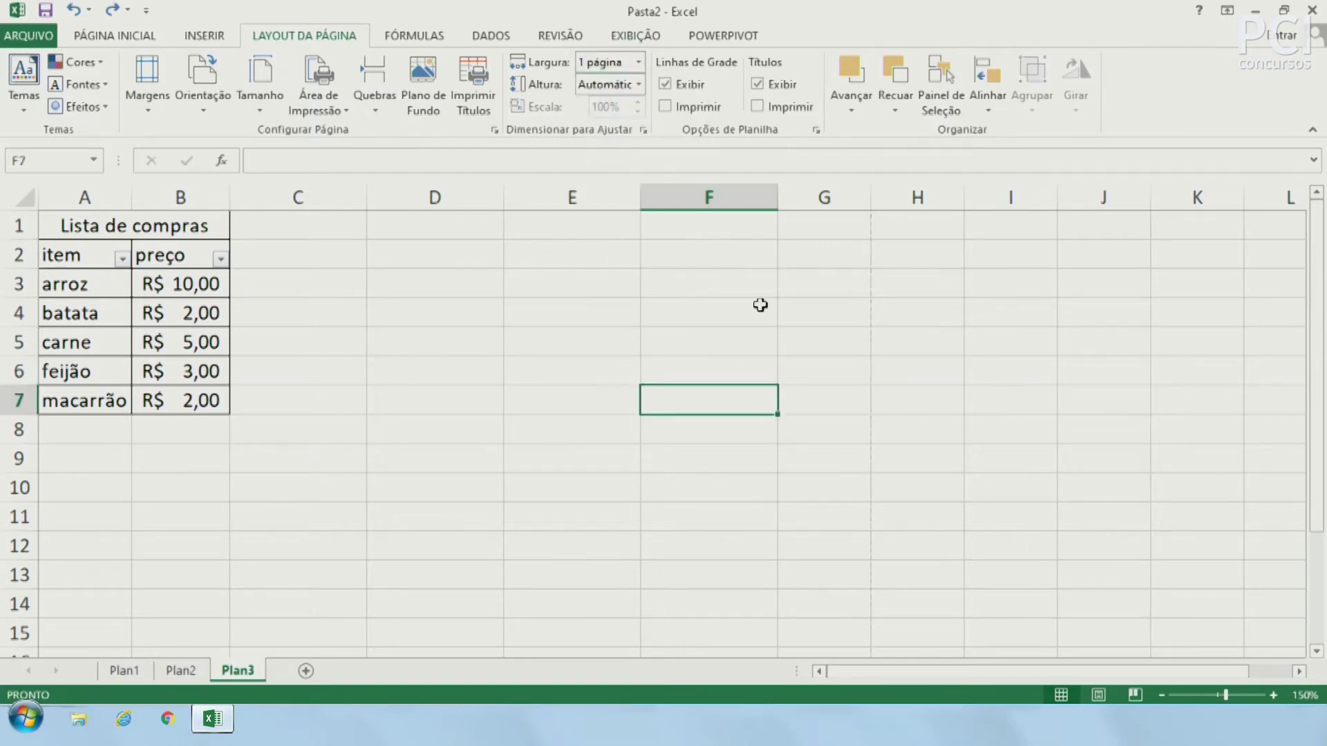
drag(101, 222, 182, 399)
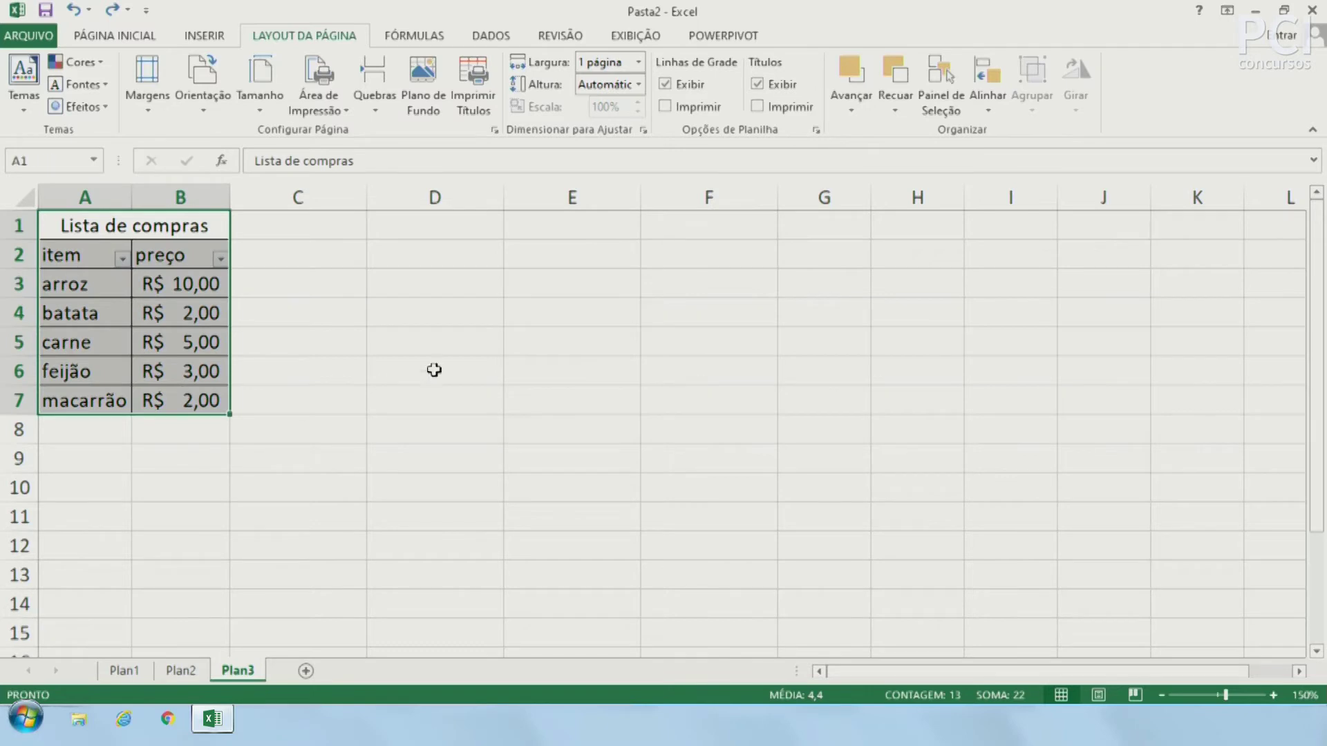
click(380, 380)
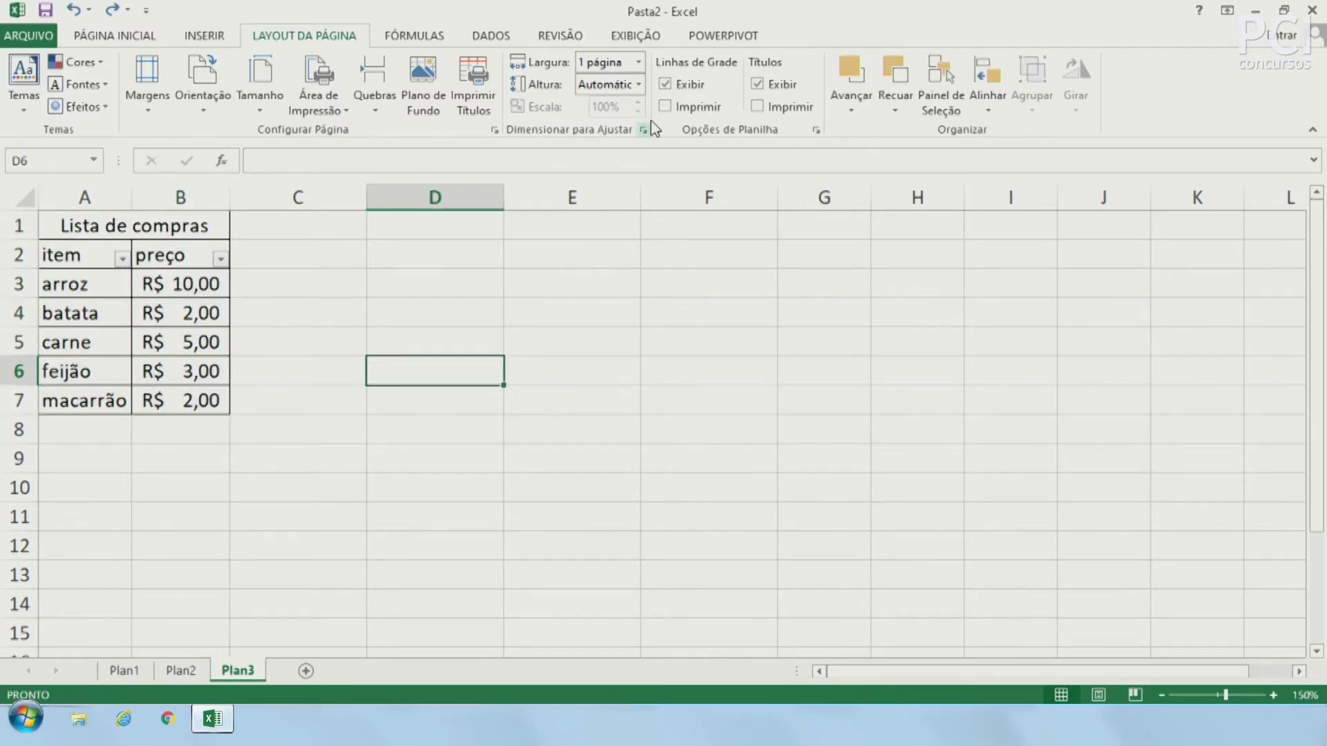
click(637, 62)
click(622, 81)
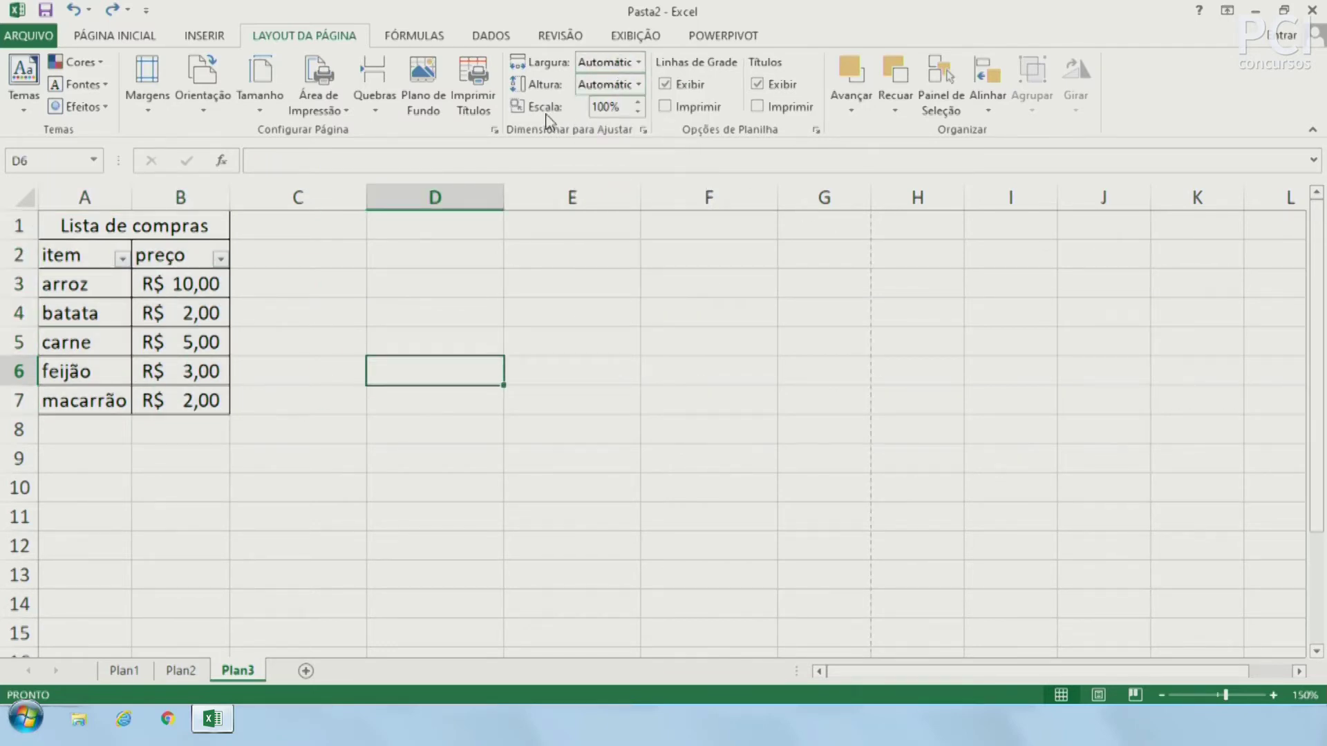
Raise the print scale to 200% and open the print preview with Ctrl+P.
click(637, 101)
click(637, 101)
click(637, 101)
click(637, 101)
click(637, 101)
click(637, 101)
click(637, 101)
click(637, 101)
click(638, 101)
click(637, 101)
click(637, 101)
click(638, 101)
click(637, 101)
click(373, 335)
click(235, 350)
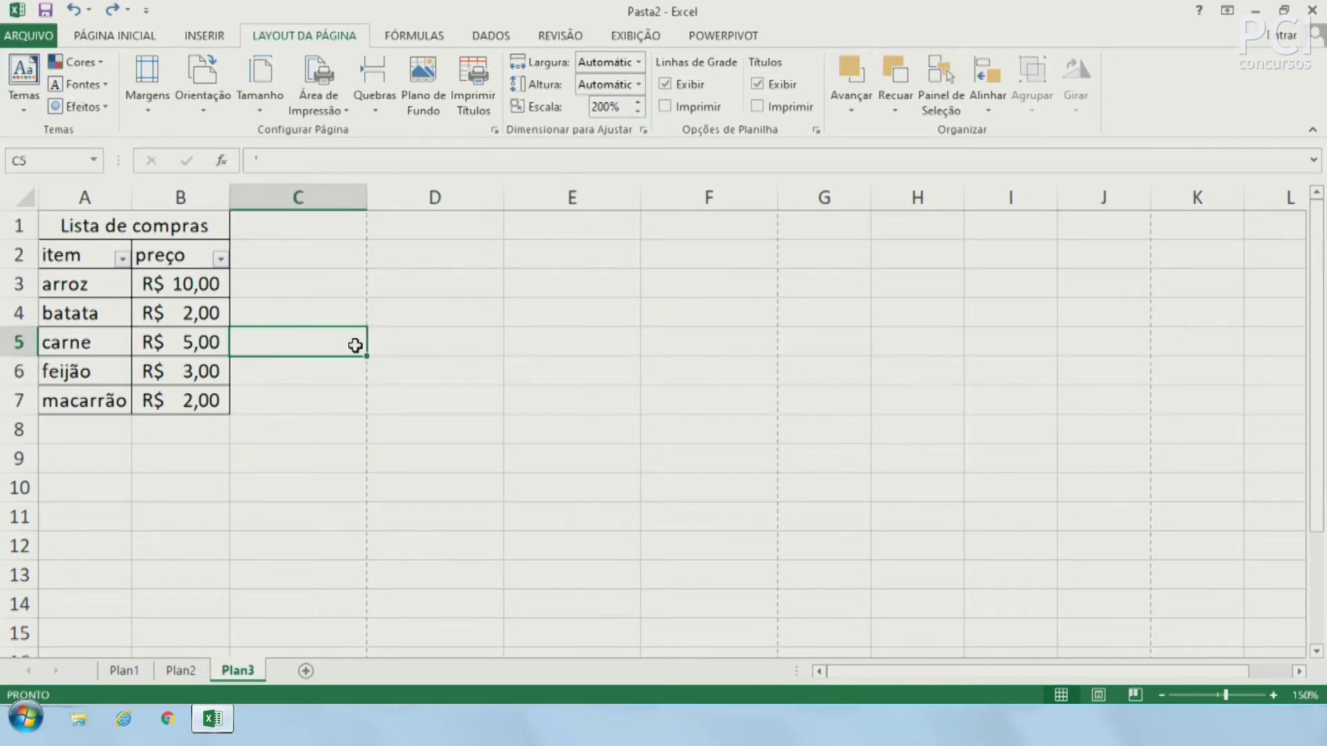
key(ctrl+p)
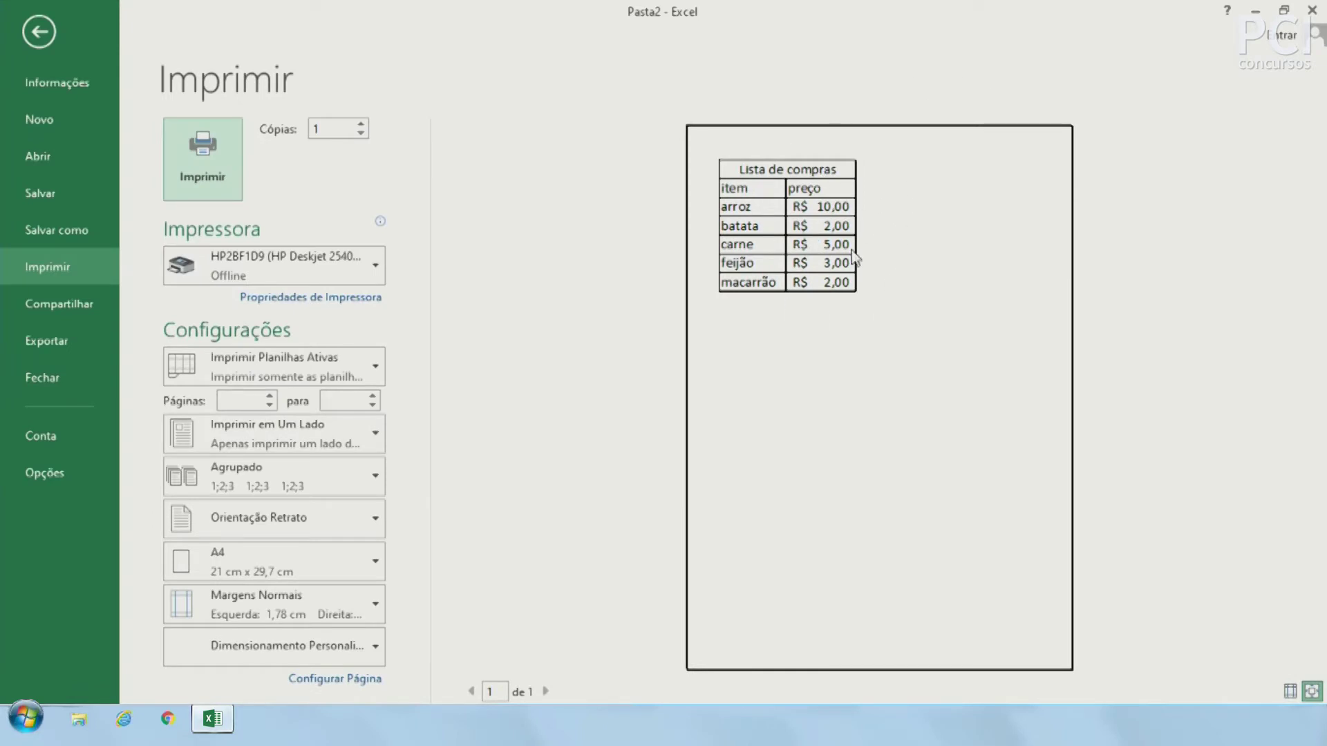
Increase the print scale beyond 200% and preview the enlarged printout.
click(40, 30)
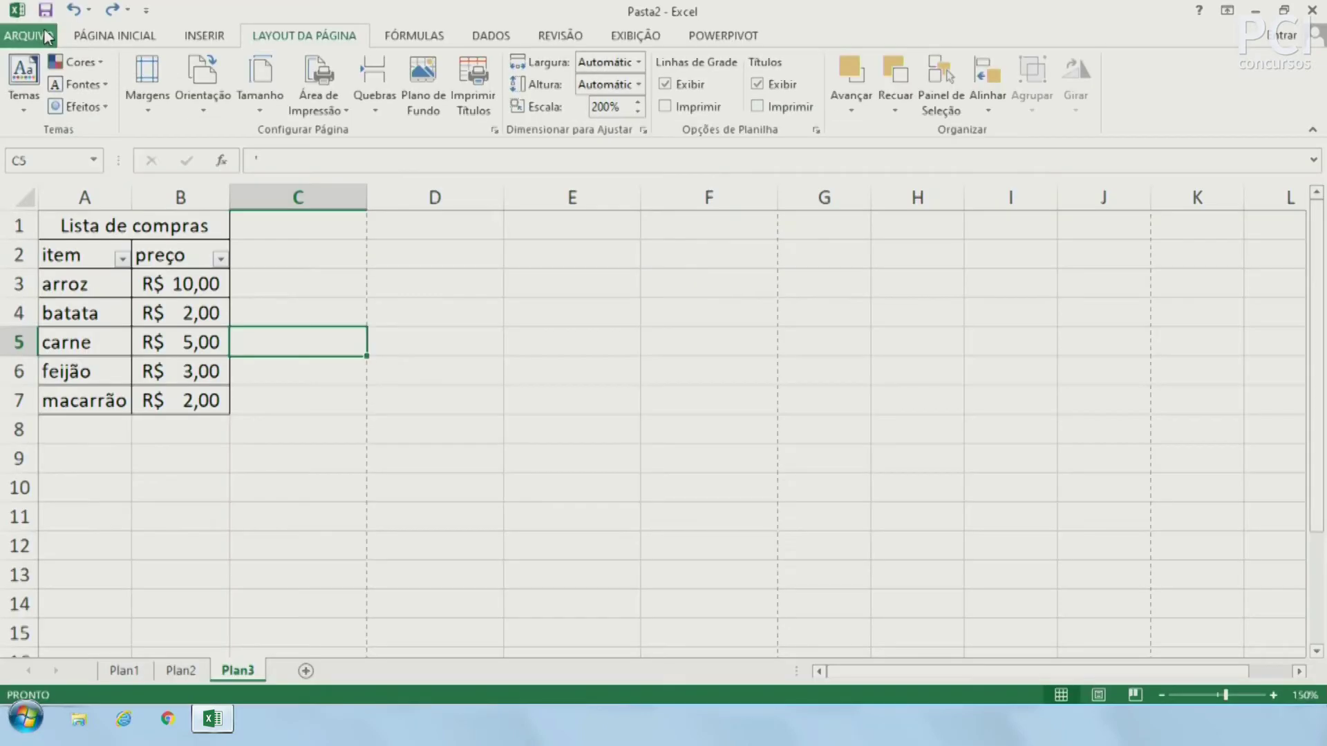
click(637, 101)
click(637, 99)
click(637, 98)
click(637, 98)
click(637, 98)
click(637, 98)
click(637, 98)
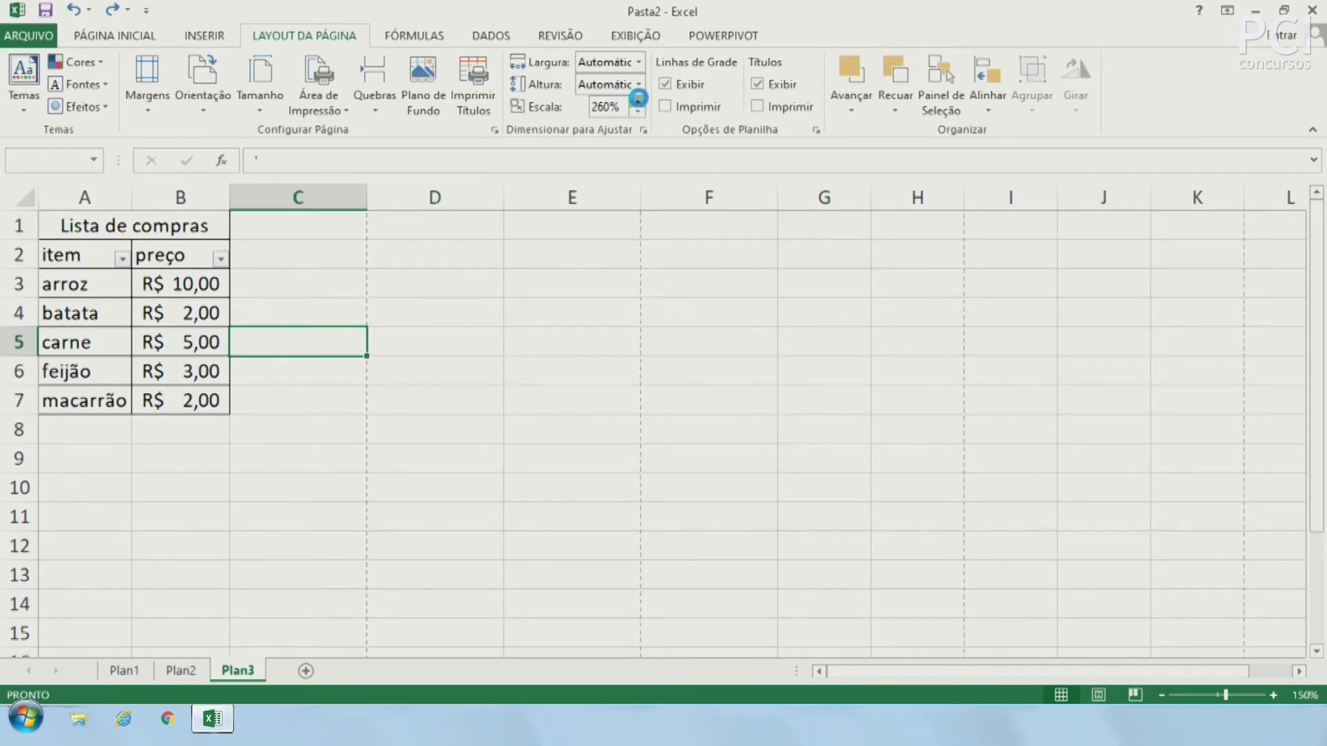
click(637, 98)
click(637, 98)
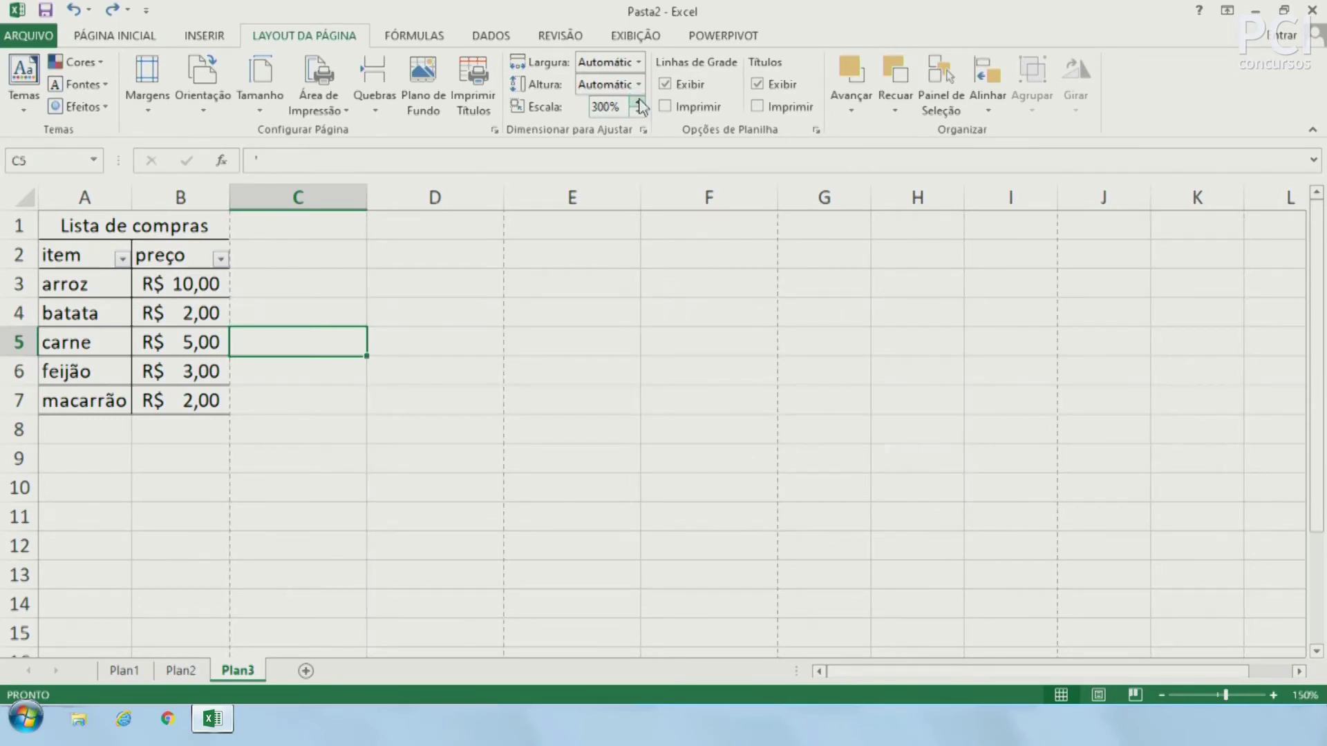
key(ctrl+p)
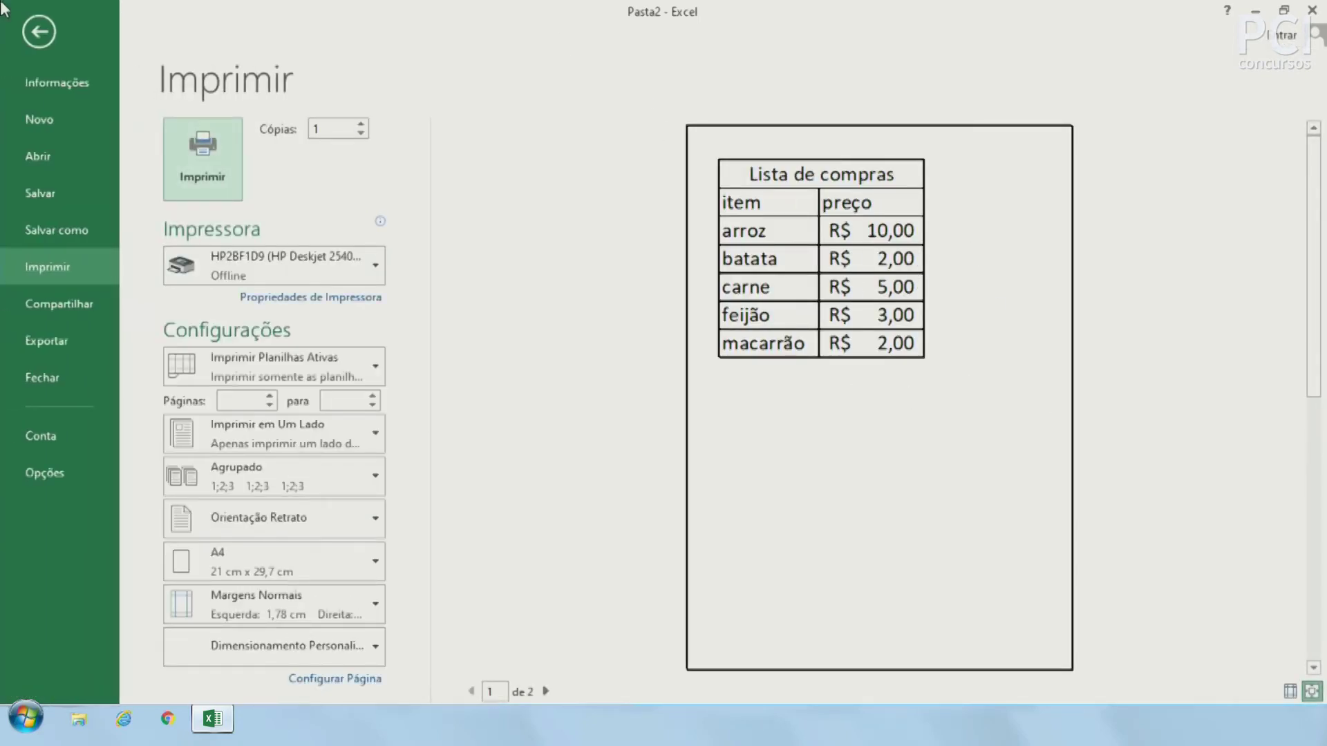
key(Escape)
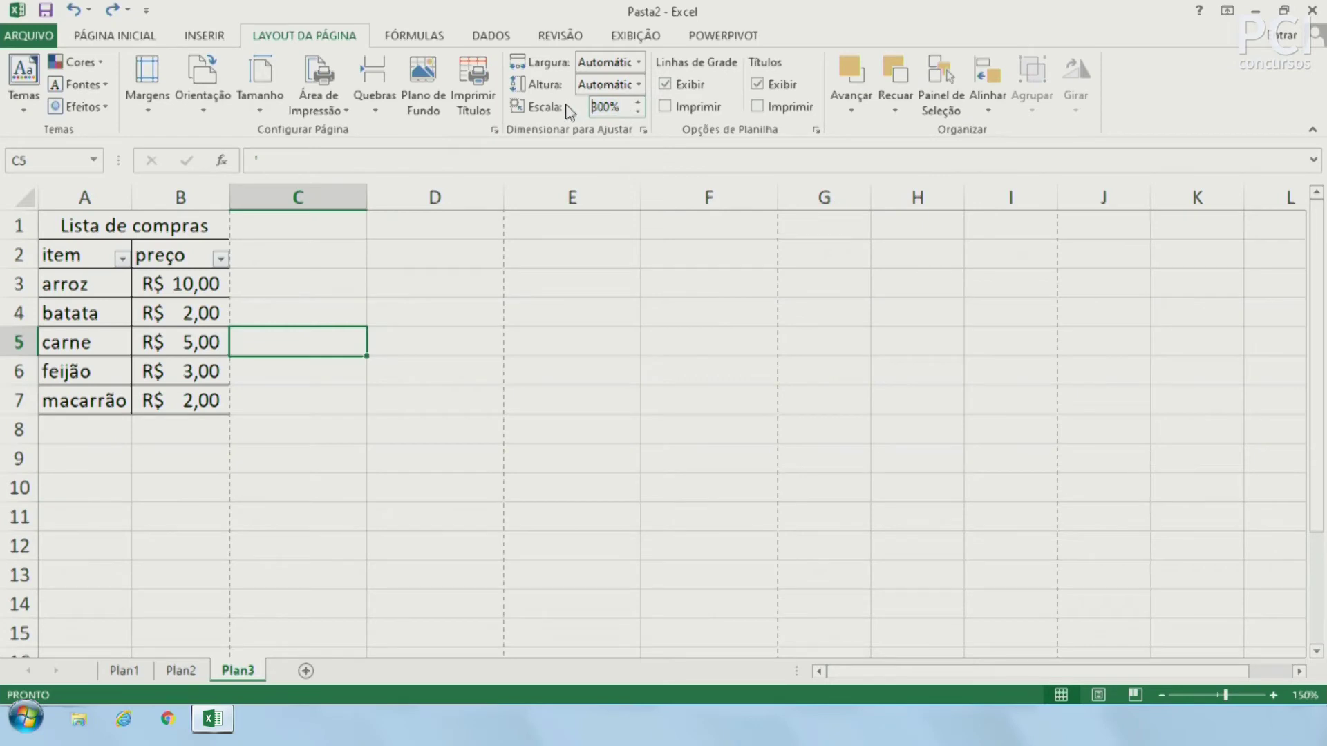
Set the print scale to 100%.
double_click(594, 111)
text(100)
key(Return)
Open Custom Scaling Options from File > Print, then close Page Setup.
click(26, 40)
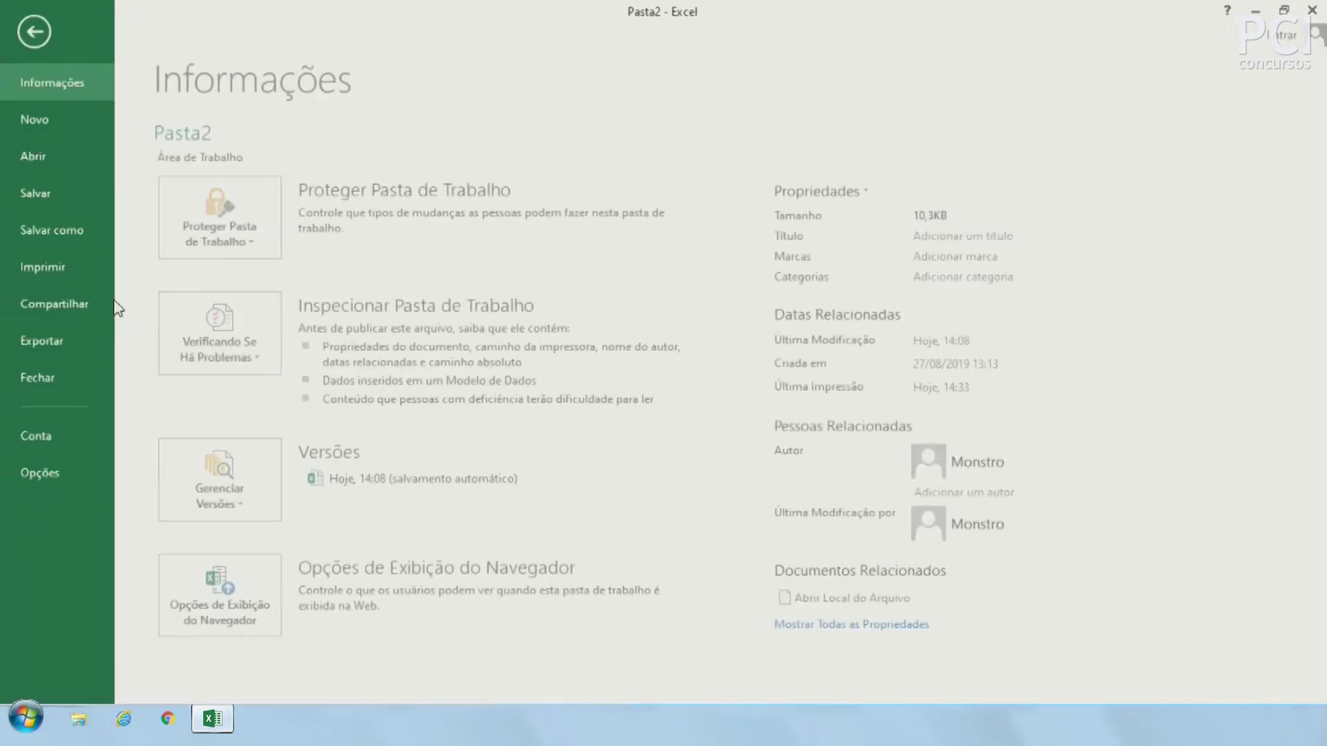
click(55, 267)
click(297, 646)
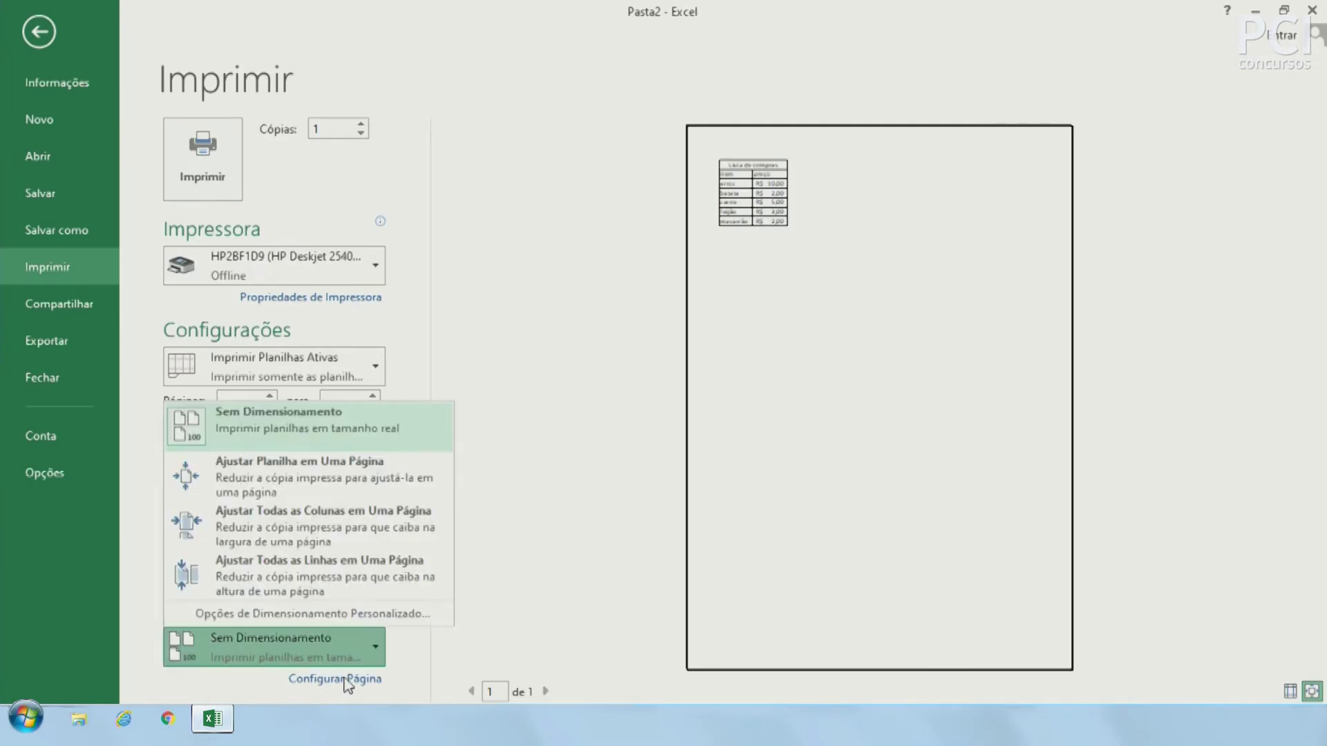
click(292, 616)
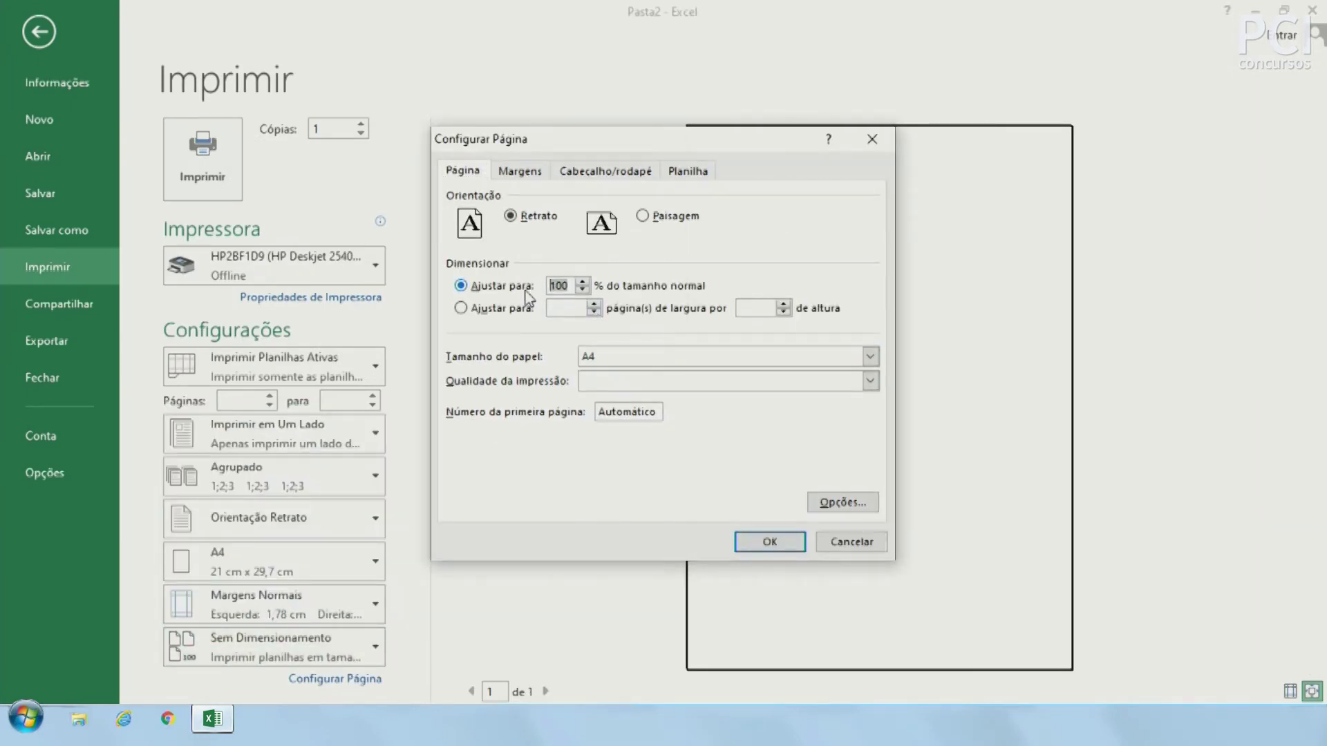
key(Escape)
key(Escape)
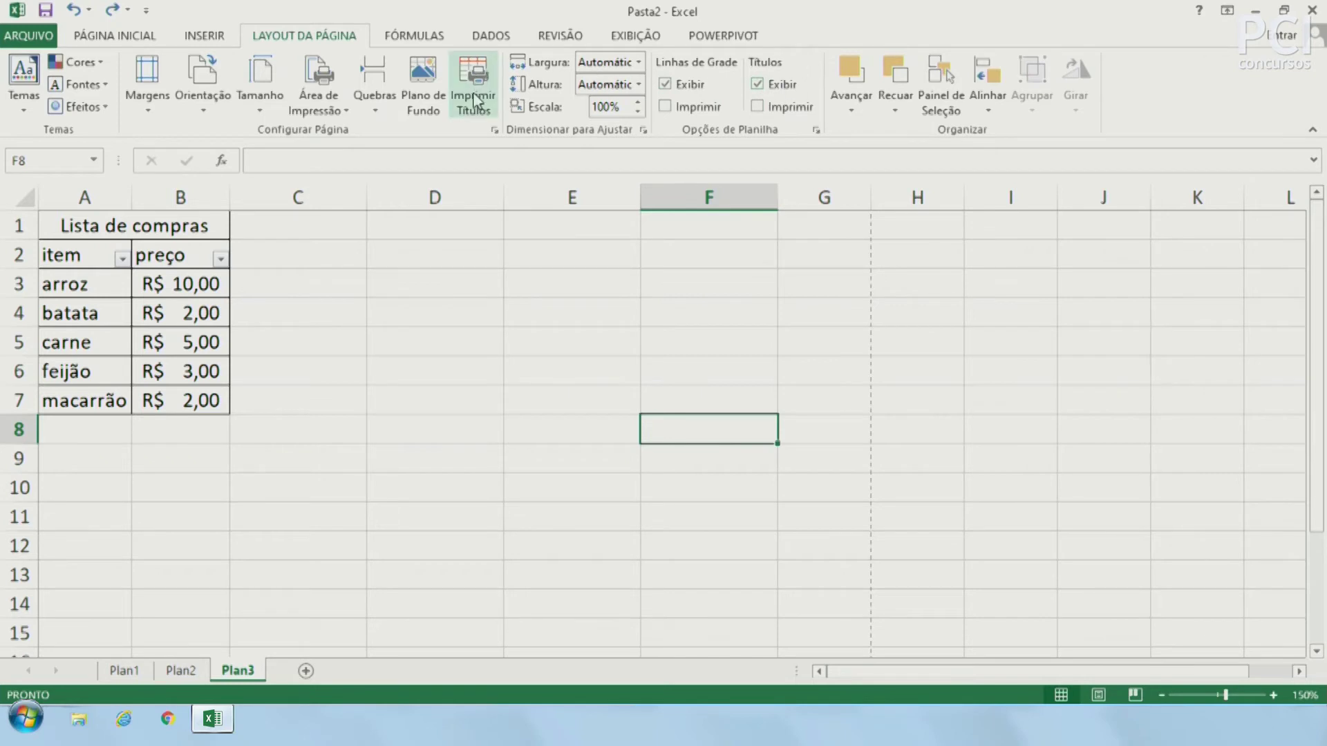
Turn on printing of row and column headings and preview the result.
click(792, 111)
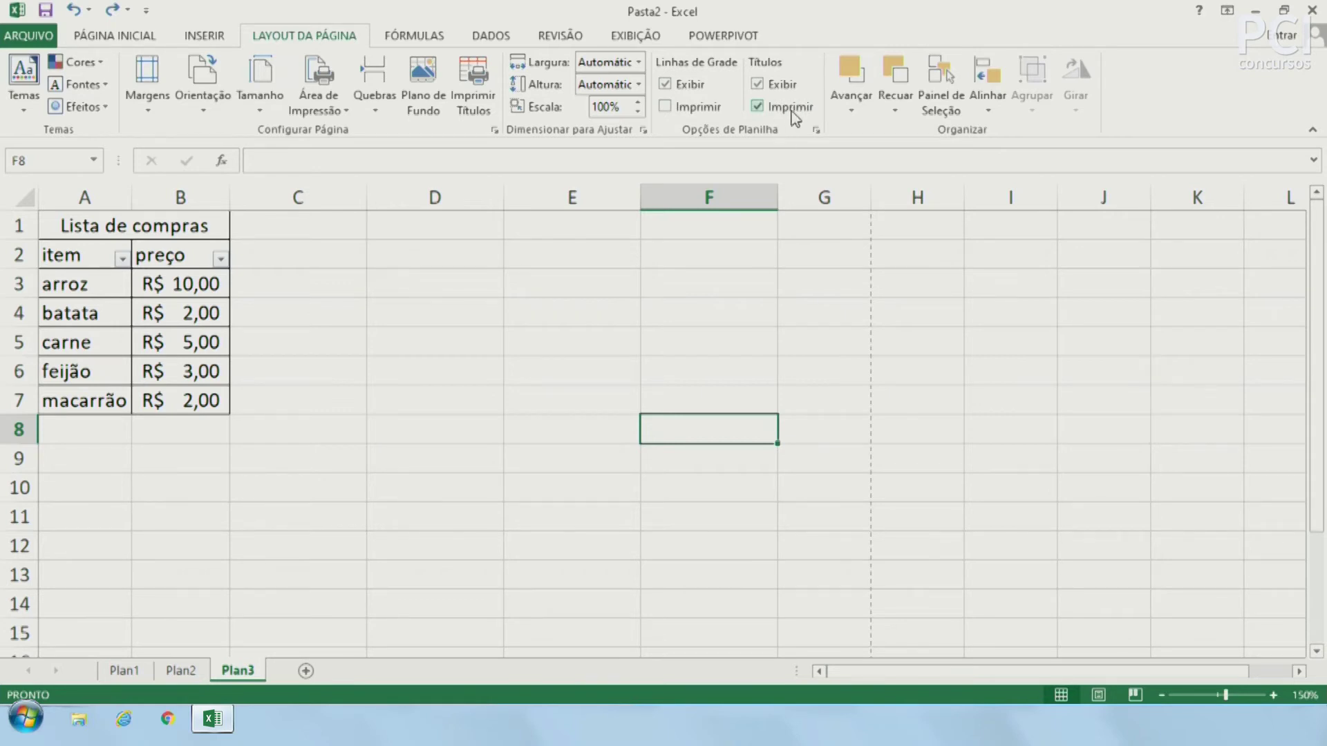
key(ctrl+p)
click(746, 191)
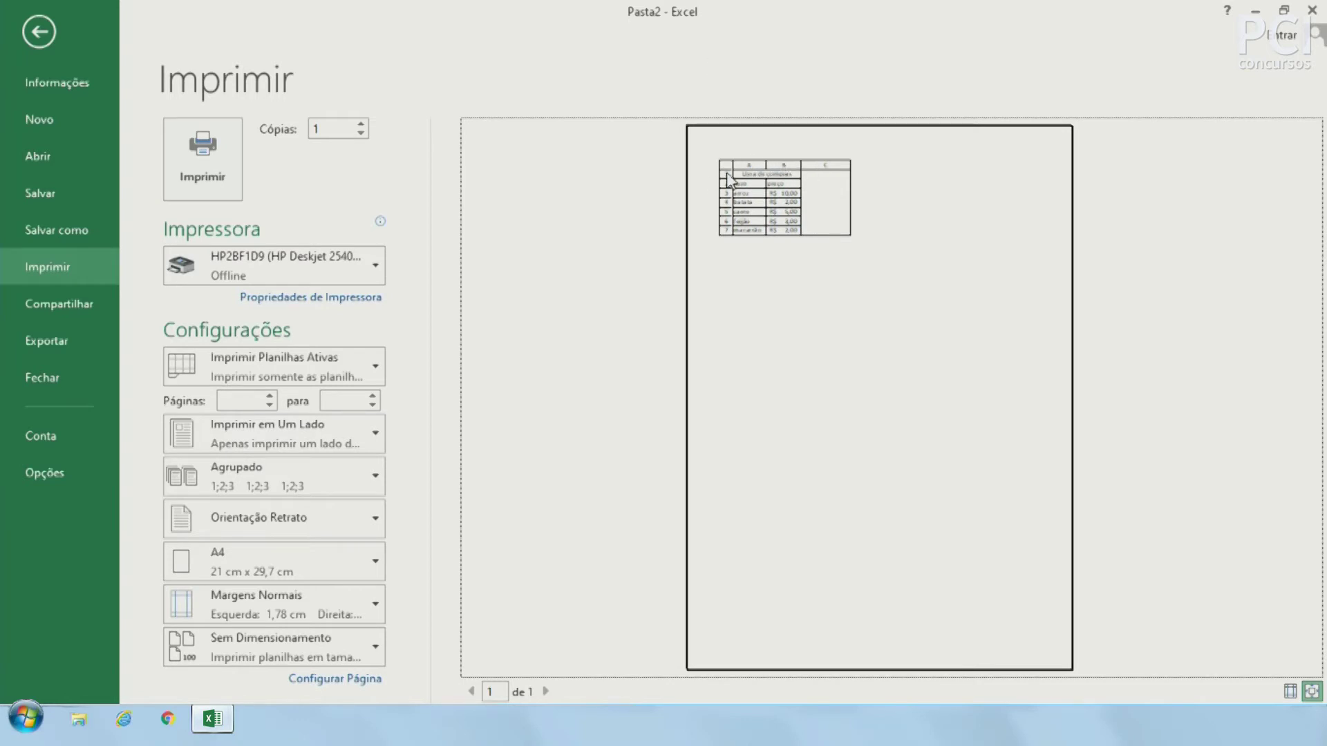
key(Escape)
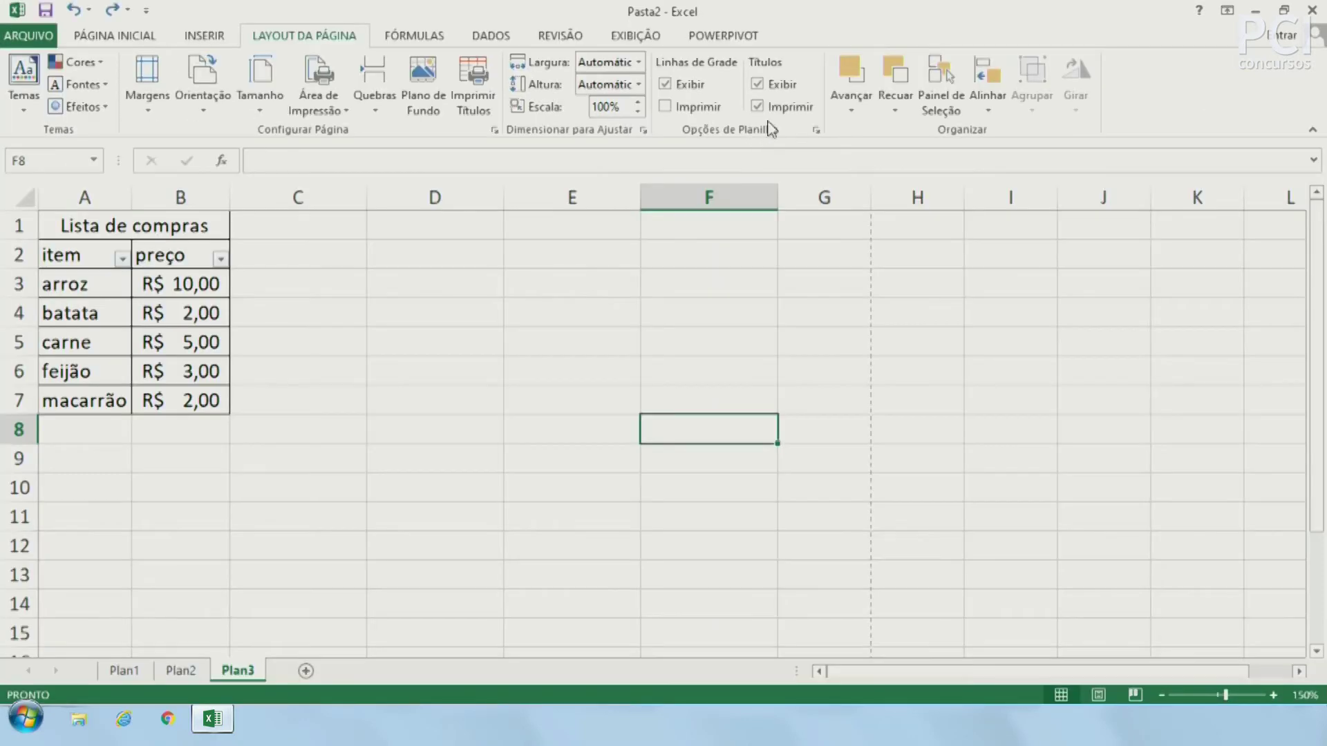
Turn on Gridlines Print and preview the gridded printout.
click(691, 111)
key(ctrl+p)
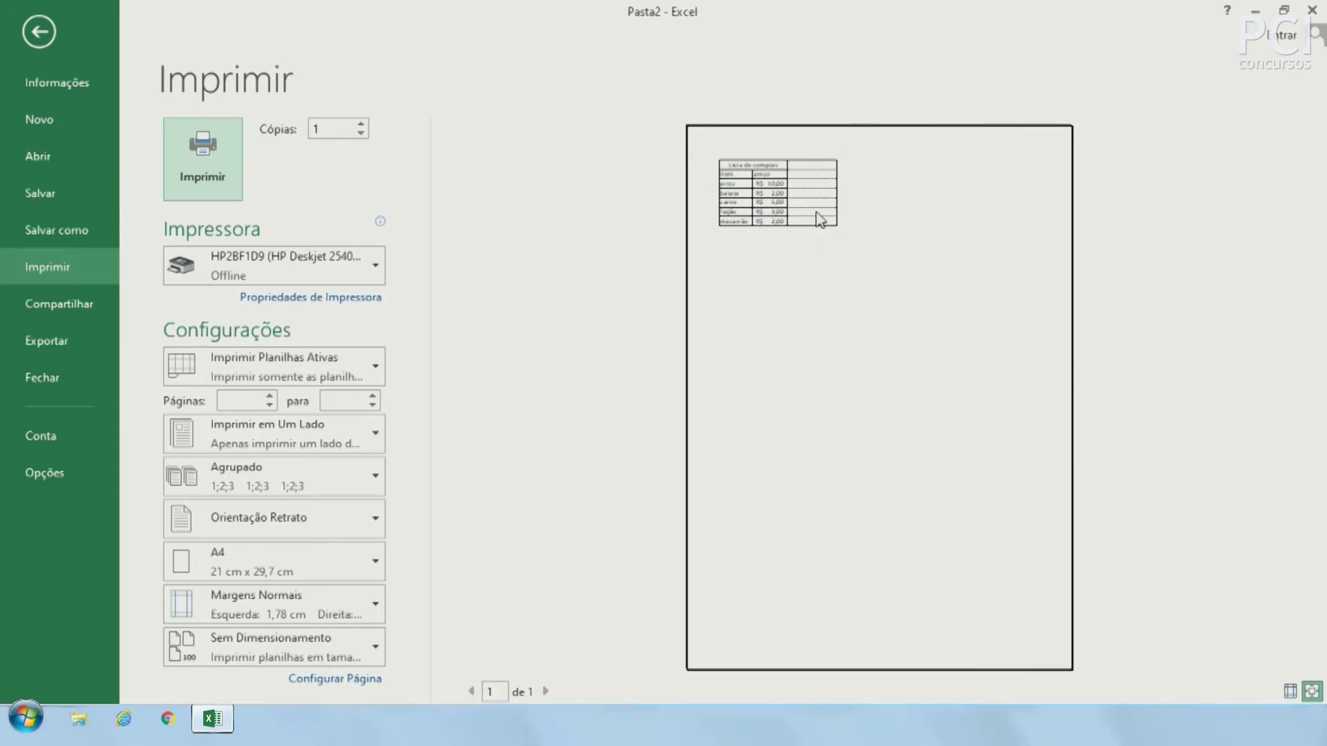
key(Escape)
Select blocks of empty cells below the list, ending on cell E15.
click(430, 394)
click(608, 632)
scroll(655, 534, down, 4)
scroll(656, 534, up, 4)
drag(424, 311, 584, 628)
mouse_move(320, 320)
mouse_down()
mouse_move(432, 523)
mouse_move(432, 575)
mouse_up()
scroll(574, 557, down, 2)
click(435, 398)
drag(180, 314, 465, 482)
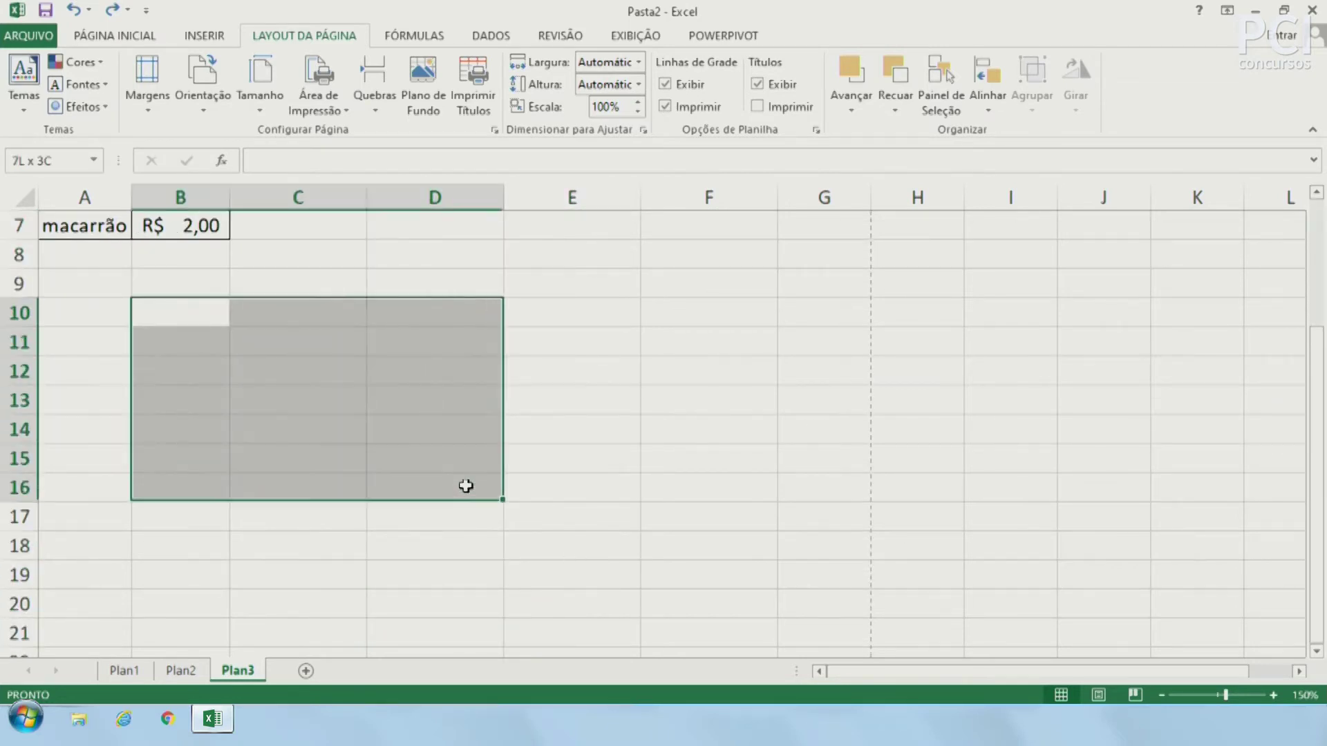
click(572, 458)
Toggle the sheet's Gridlines View off and on several times.
click(666, 83)
click(685, 83)
click(685, 84)
click(685, 83)
click(685, 84)
click(684, 84)
click(684, 84)
click(684, 83)
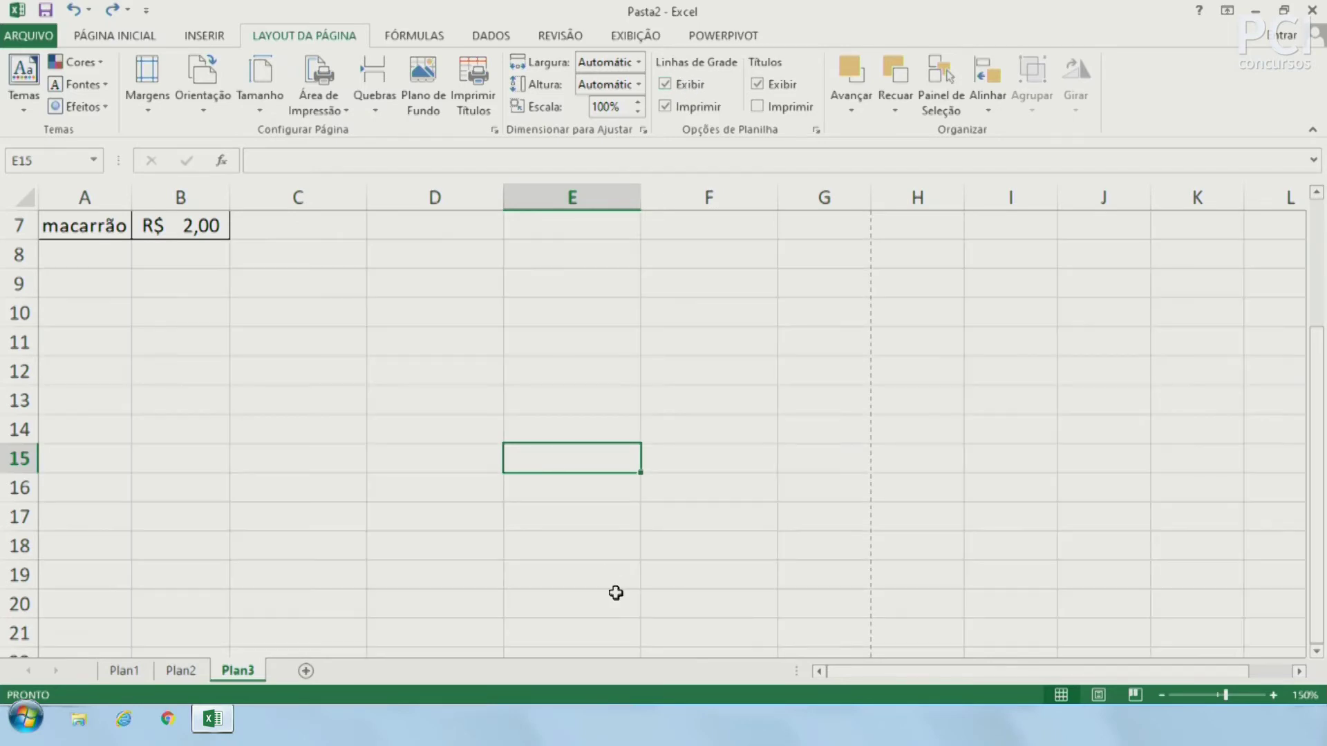
Enter a person's name in E15 and preview the print including it.
text(Guilhere)
key(BackSpace)
text(me)
key(Return)
click(600, 456)
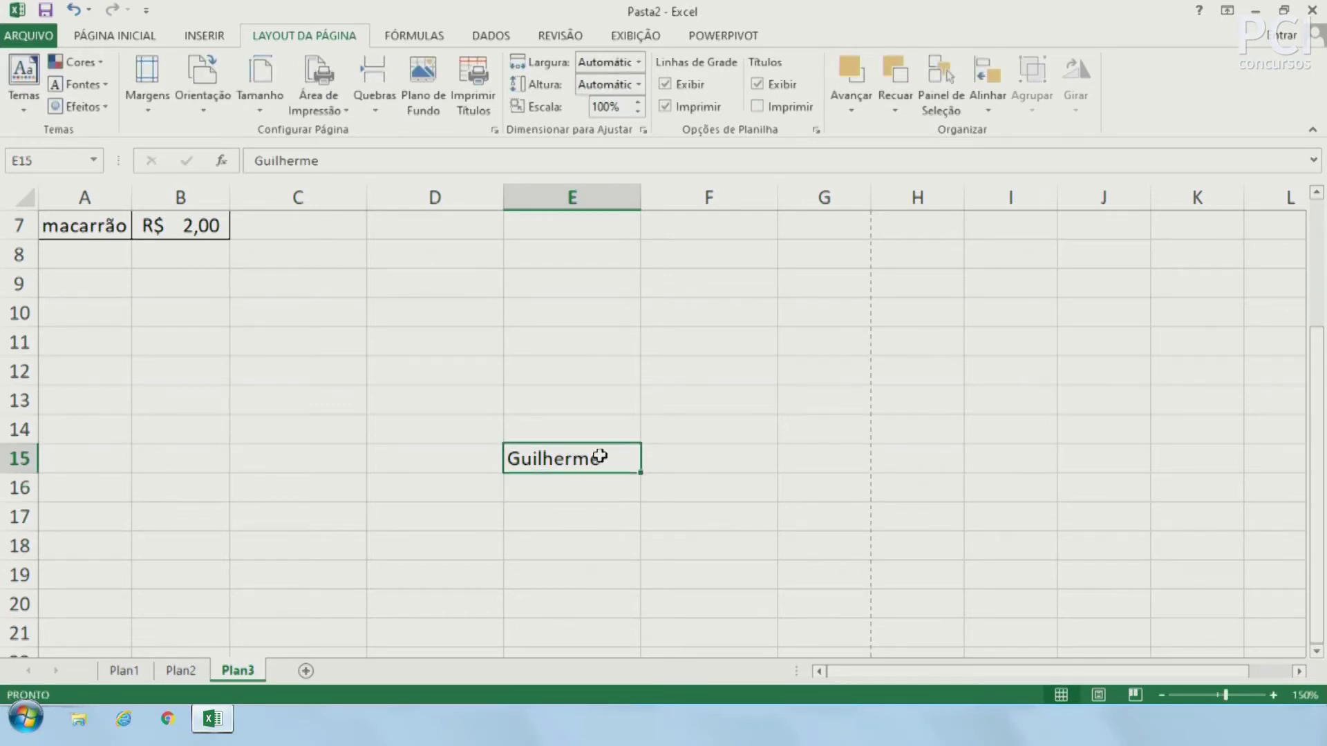
key(ctrl+p)
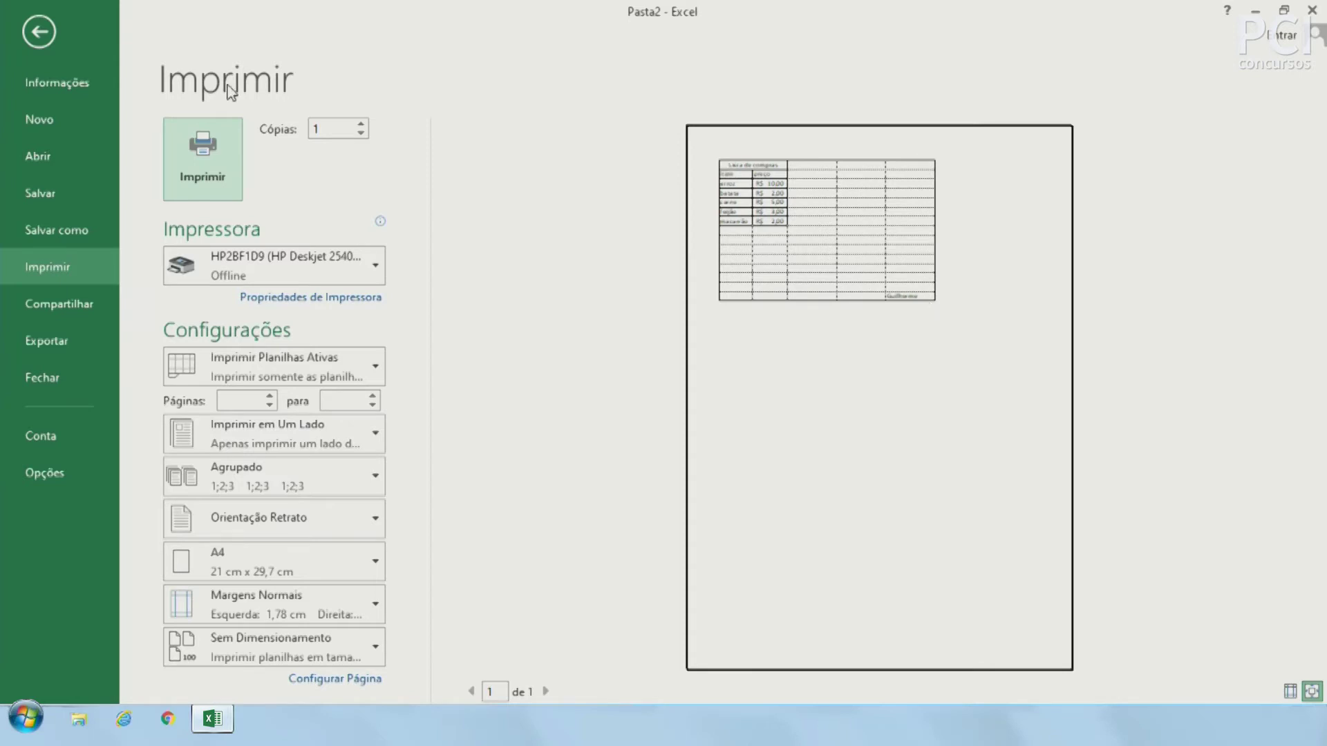
click(39, 32)
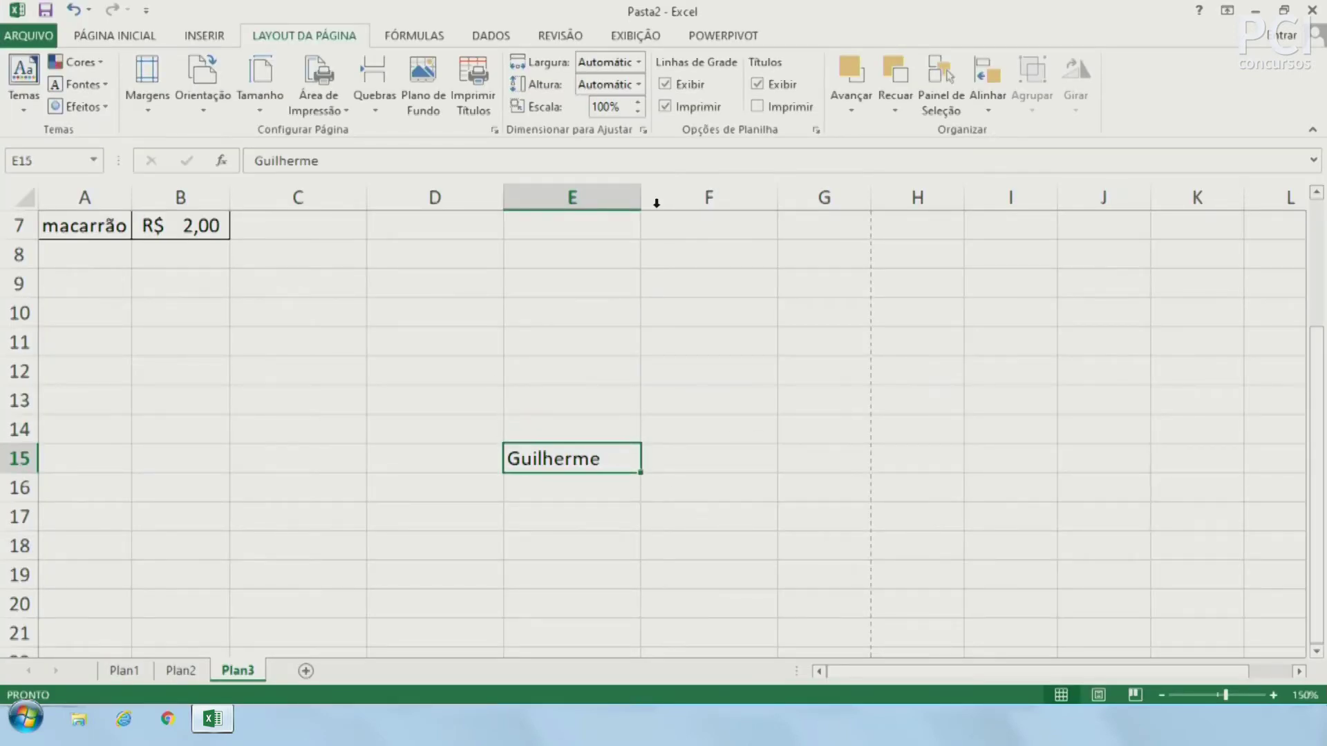
Turn off Gridlines Print and select empty cells, ending on E3.
click(697, 108)
click(501, 347)
scroll(568, 407, up, 2)
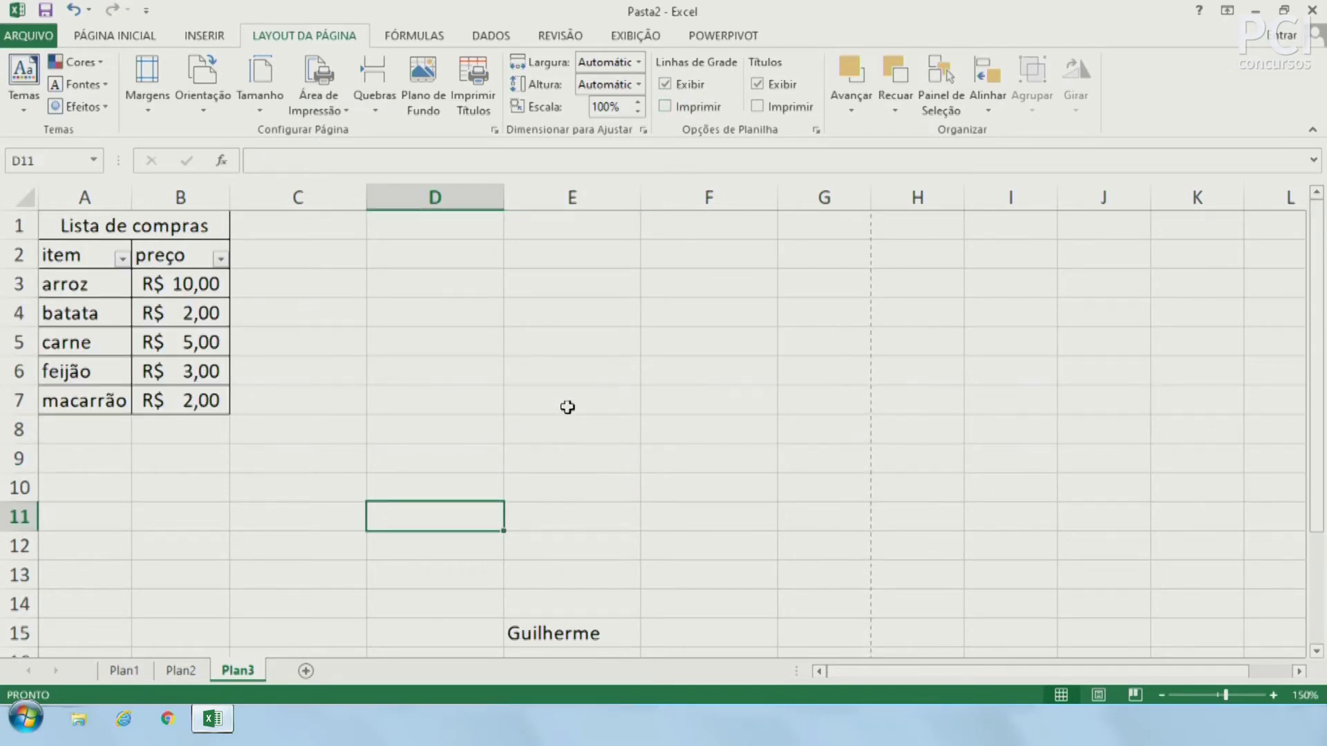
click(653, 373)
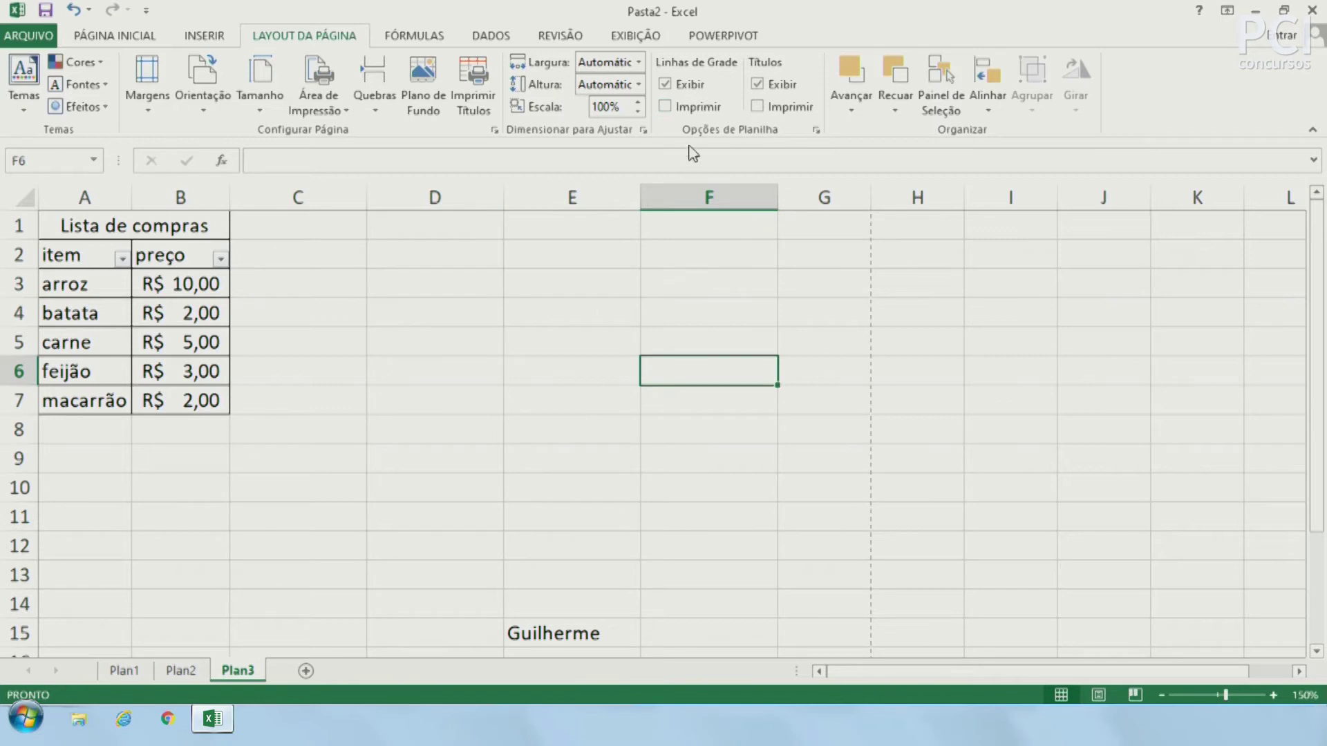
drag(572, 458, 645, 585)
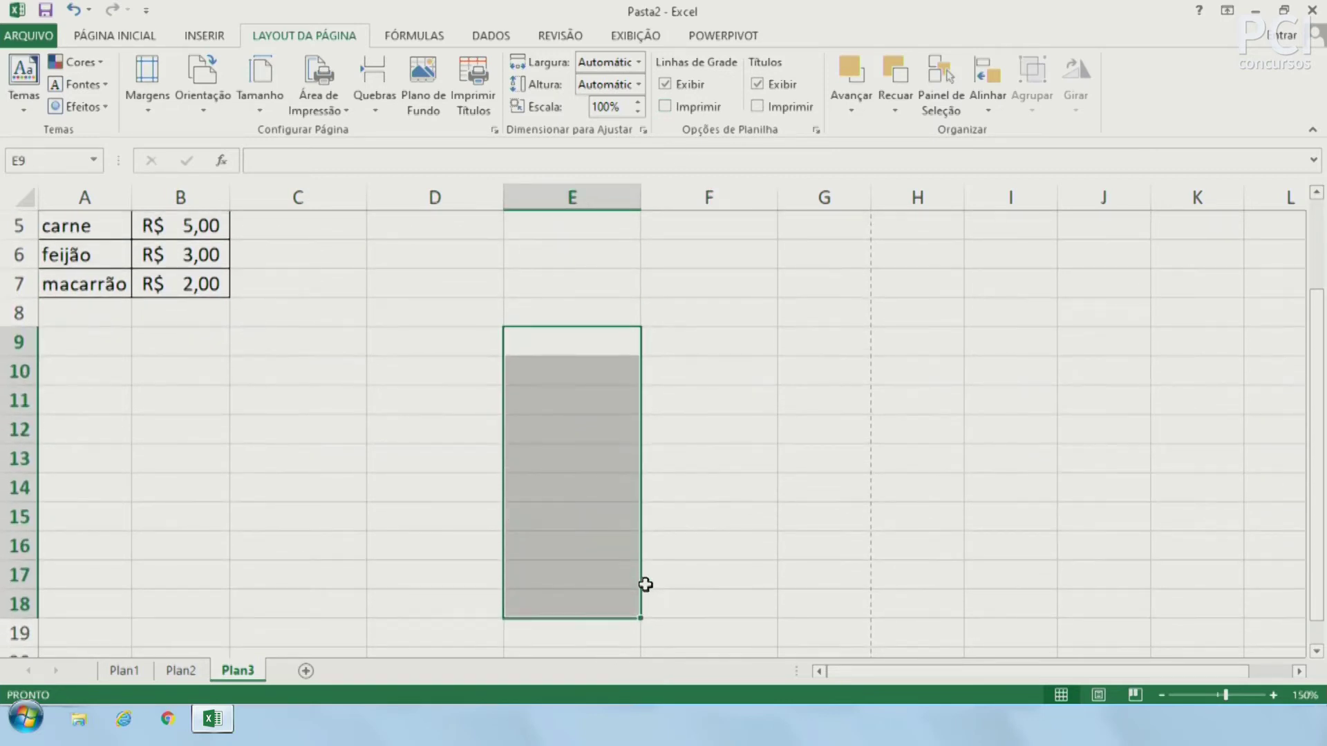
click(689, 348)
scroll(691, 350, up, 2)
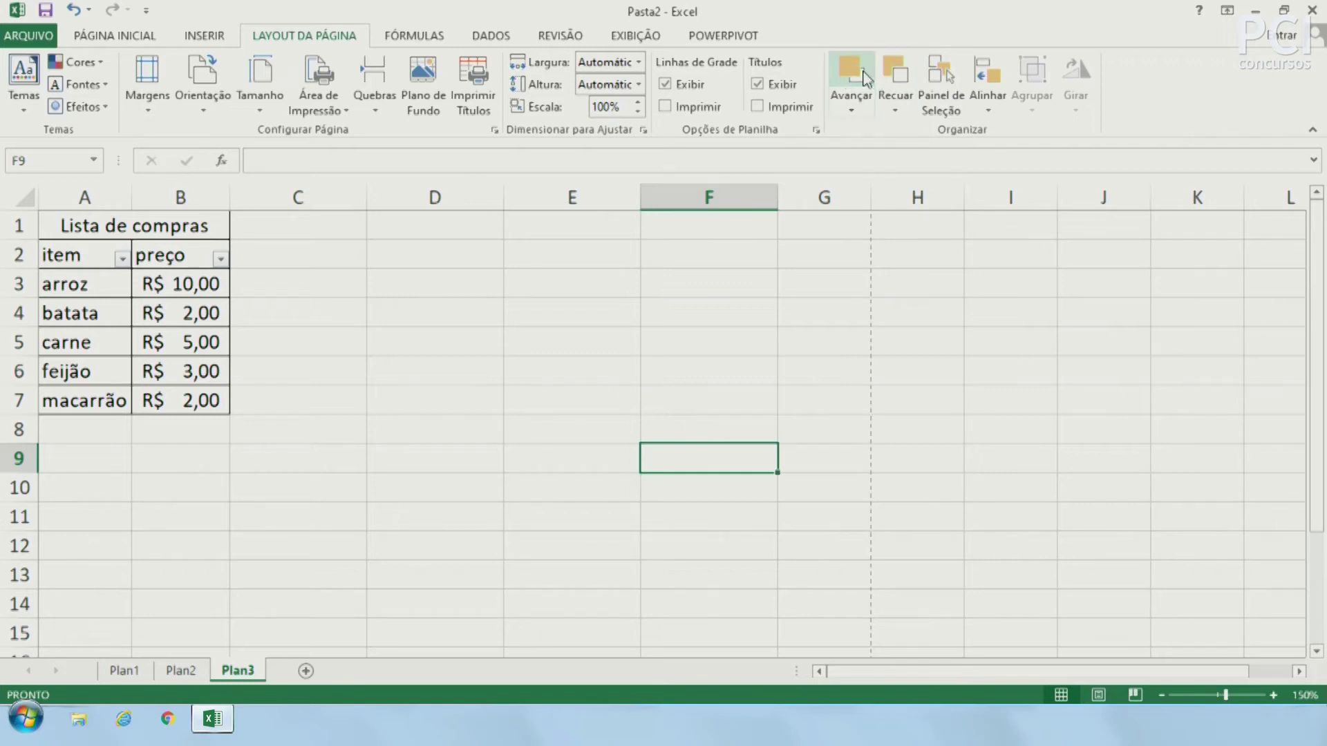
click(573, 283)
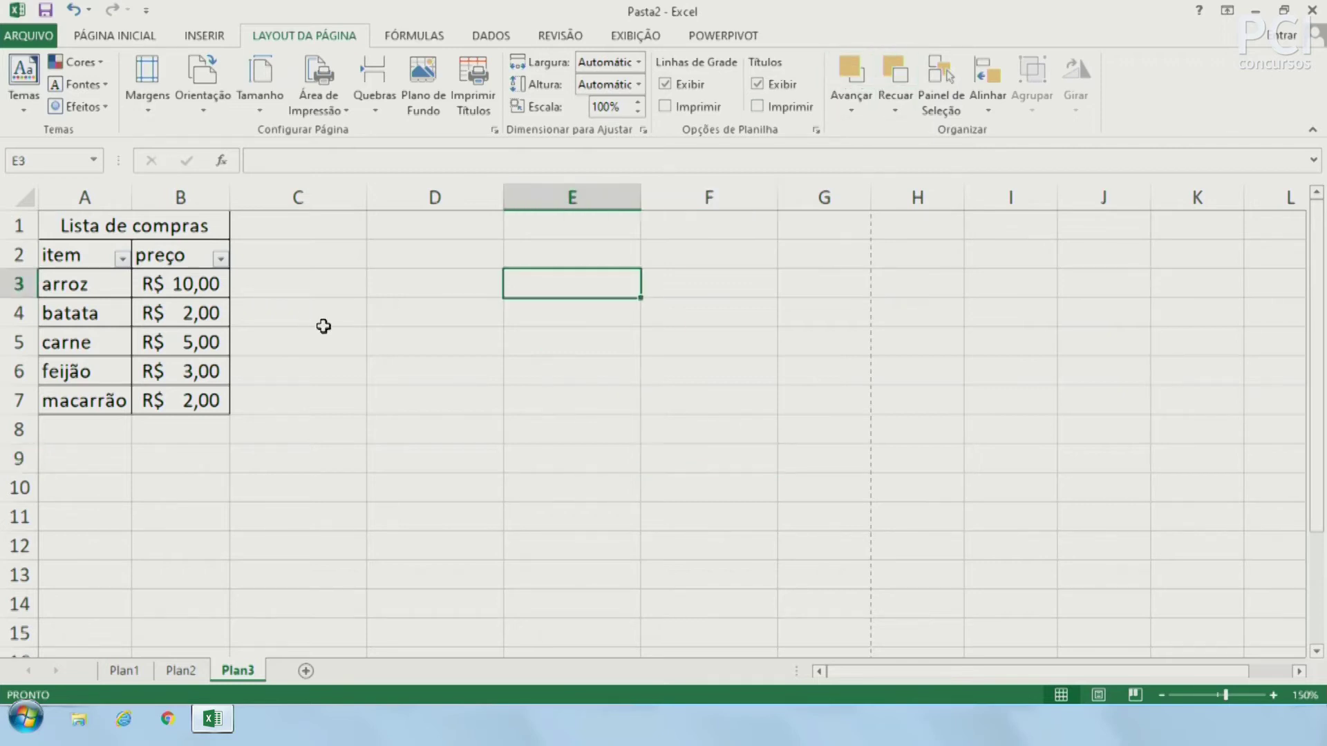
Draw a rectangle over column D beside the shopping list.
click(204, 35)
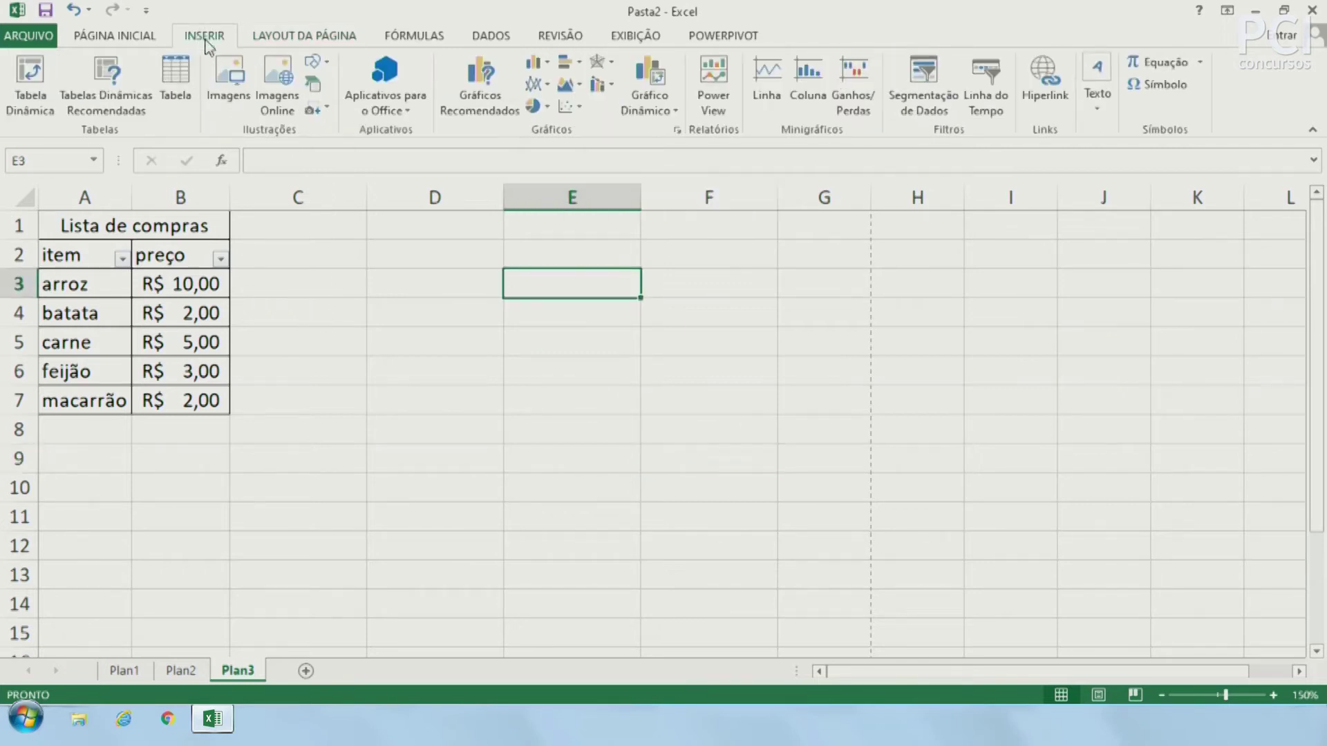
click(317, 63)
click(391, 109)
drag(335, 257, 520, 426)
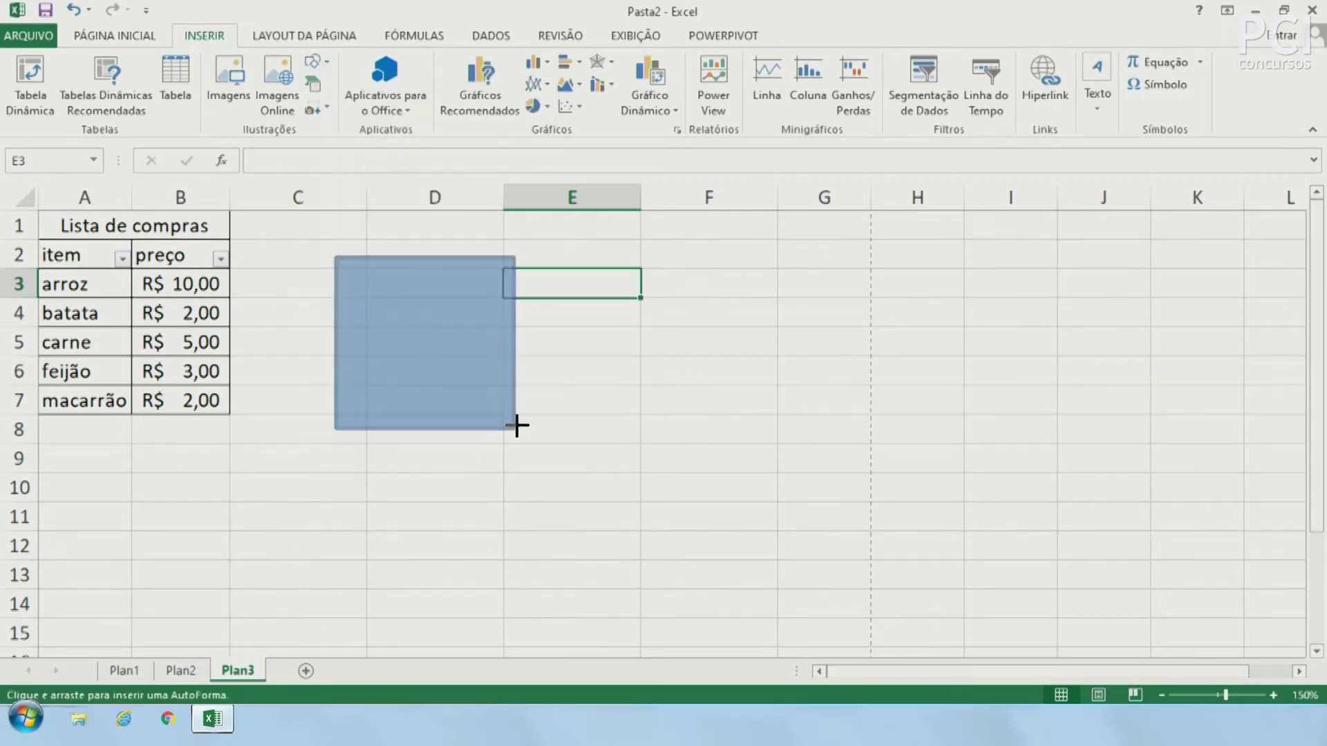
Draw an ellipse over the square's lower-right corner and give it the solid black style.
click(218, 31)
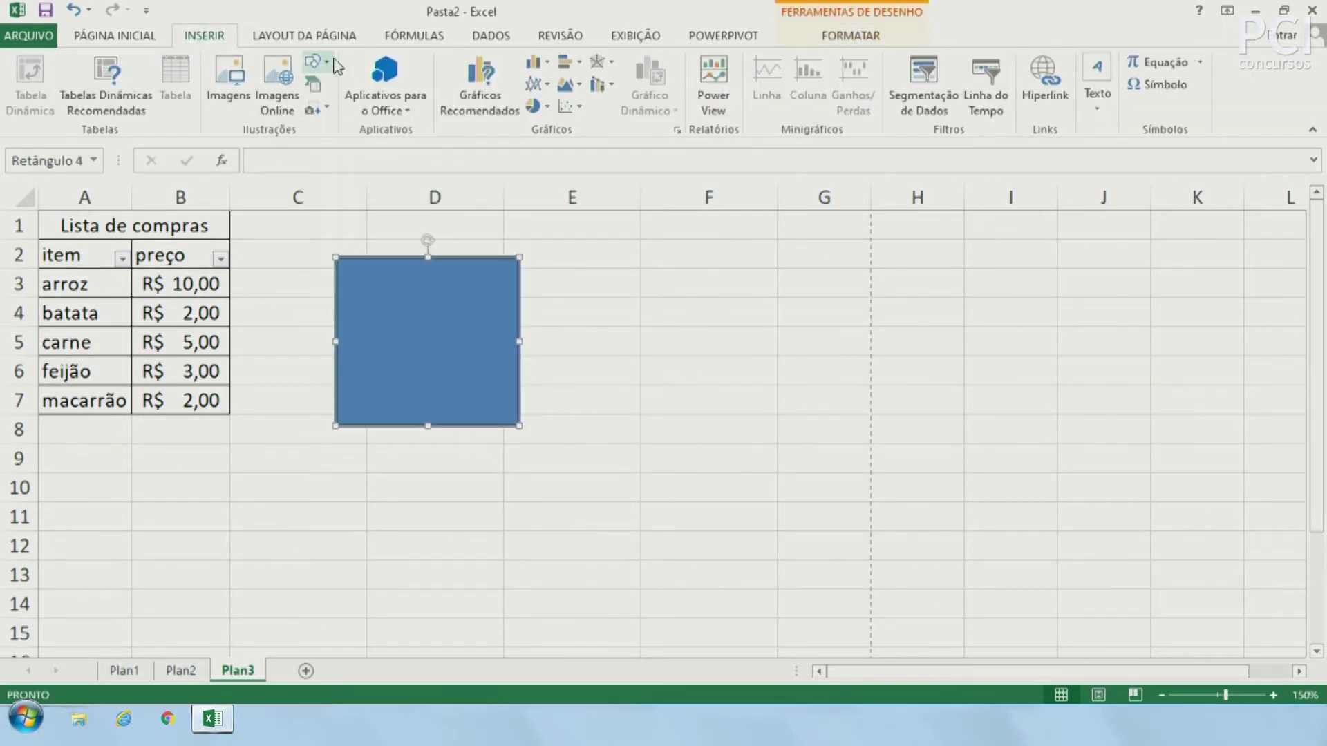
click(318, 63)
click(411, 107)
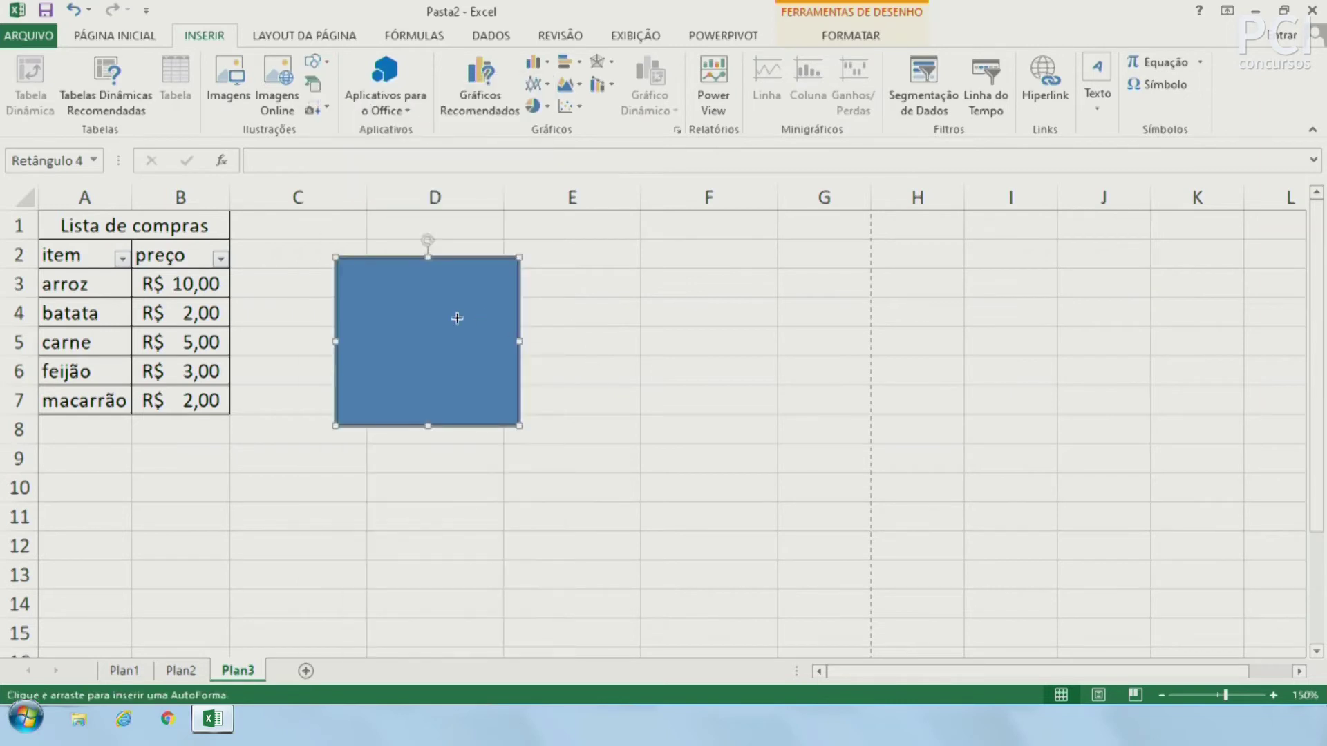
drag(454, 335, 688, 527)
drag(607, 400, 578, 407)
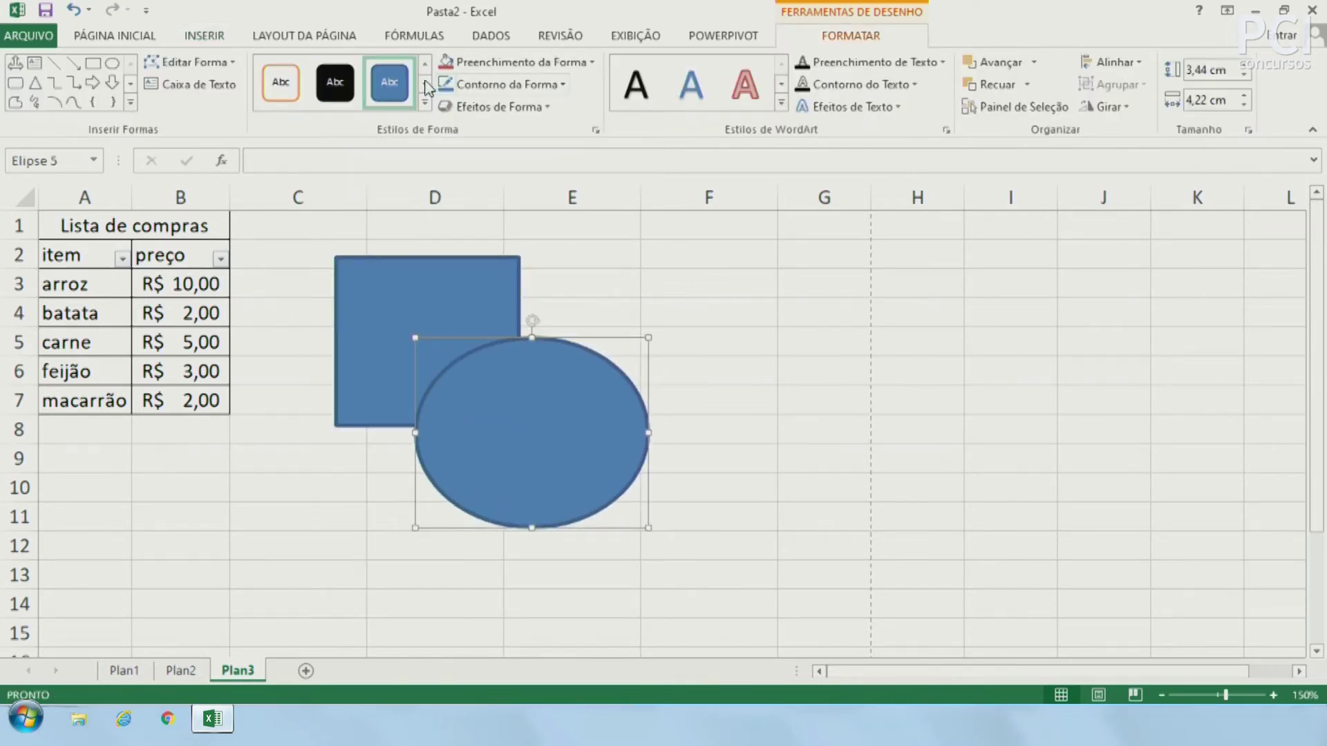
click(335, 82)
click(922, 400)
click(533, 267)
click(533, 359)
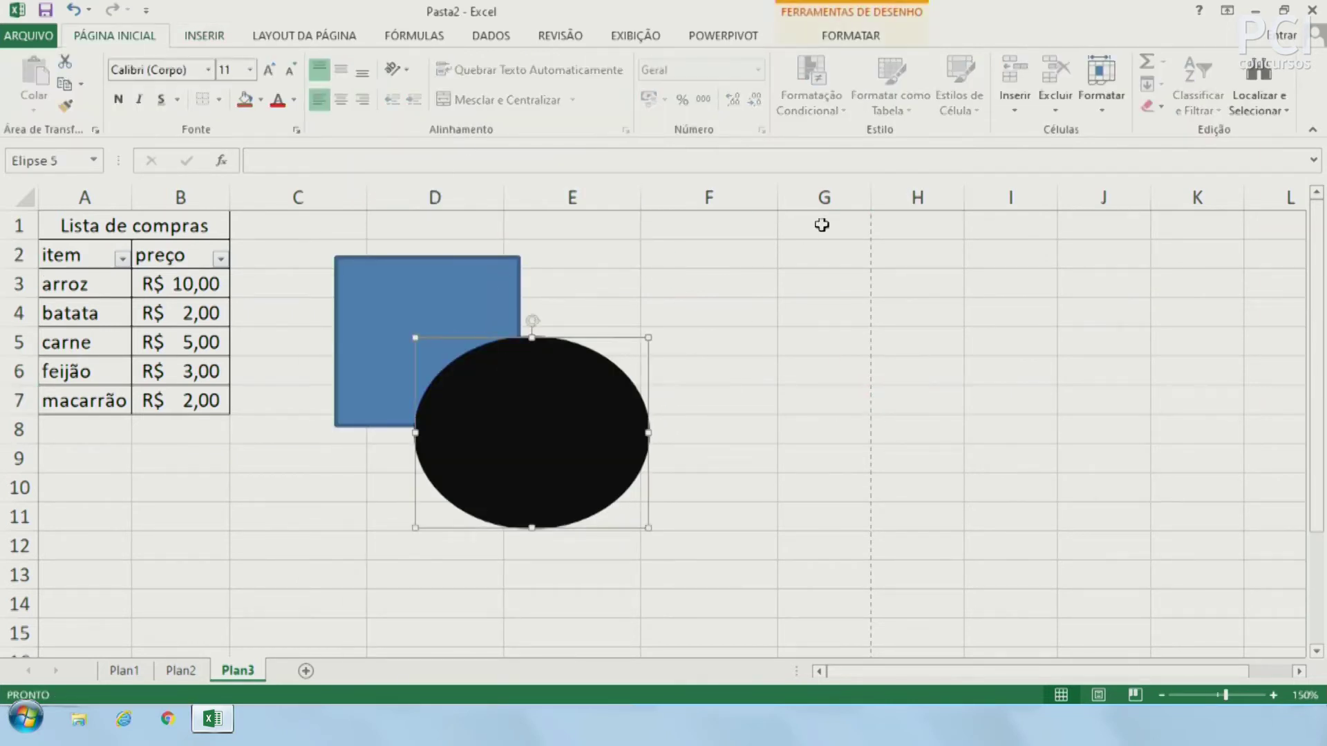
click(232, 36)
Send the black ellipse behind the blue square with Recuar.
click(308, 36)
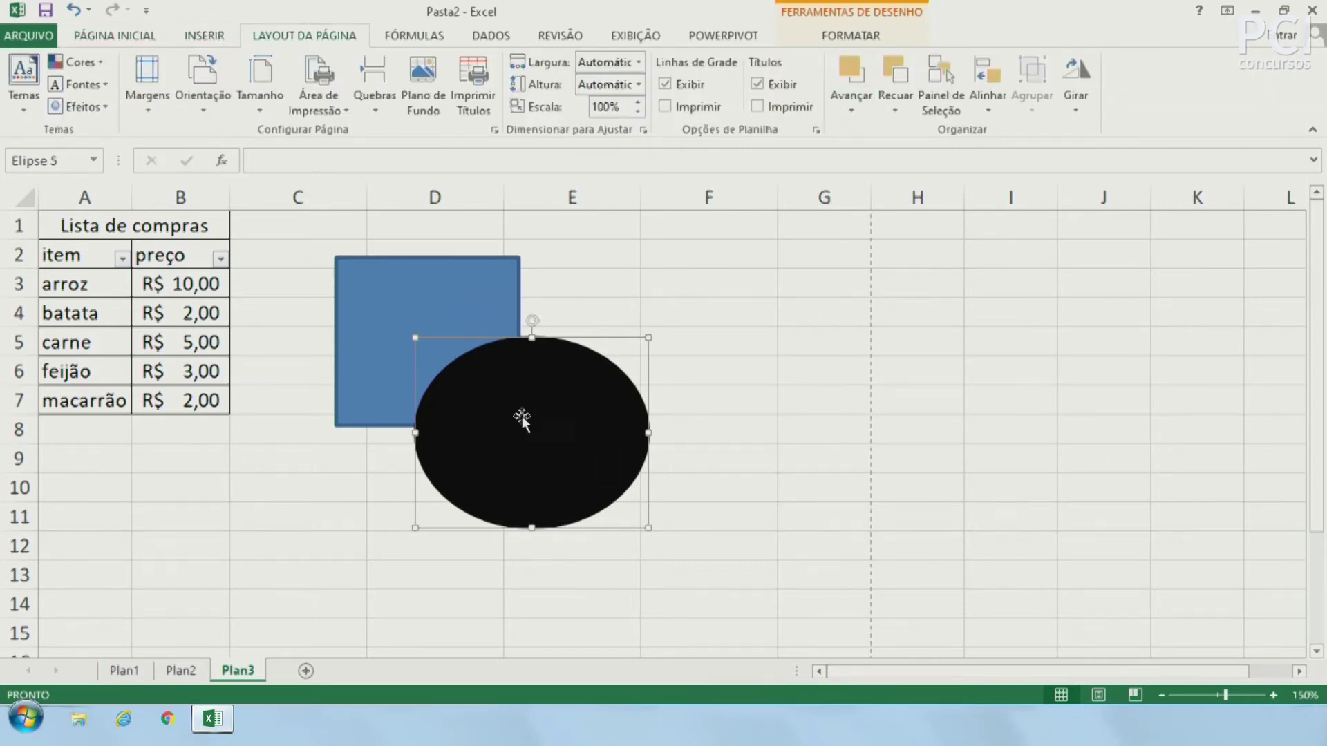
click(484, 298)
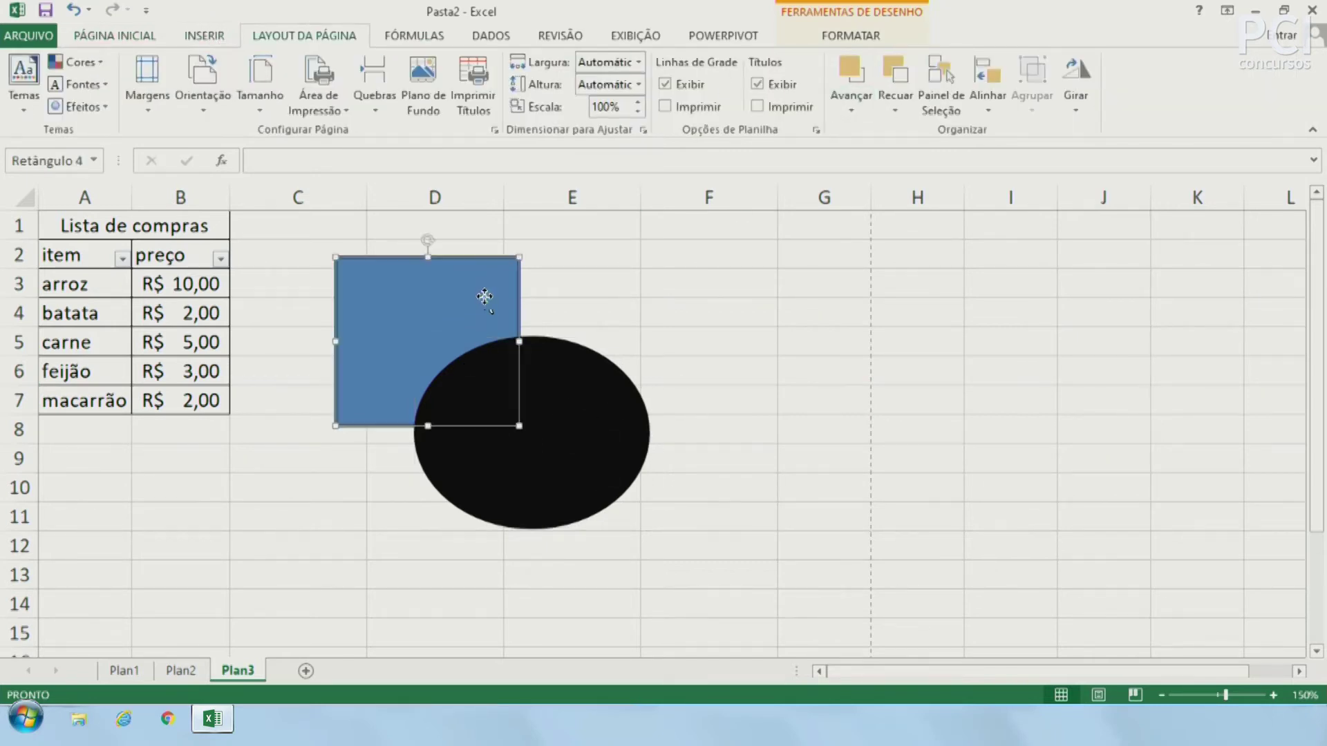
click(557, 443)
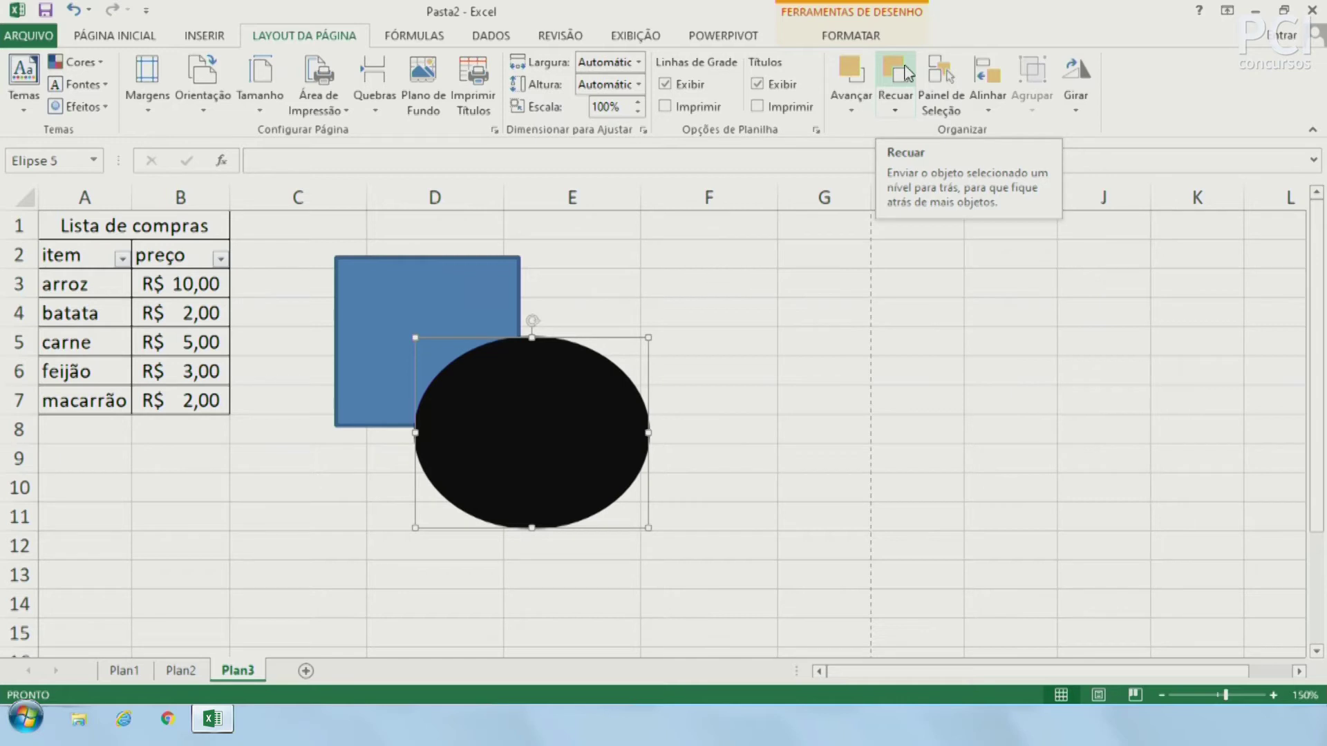
click(905, 72)
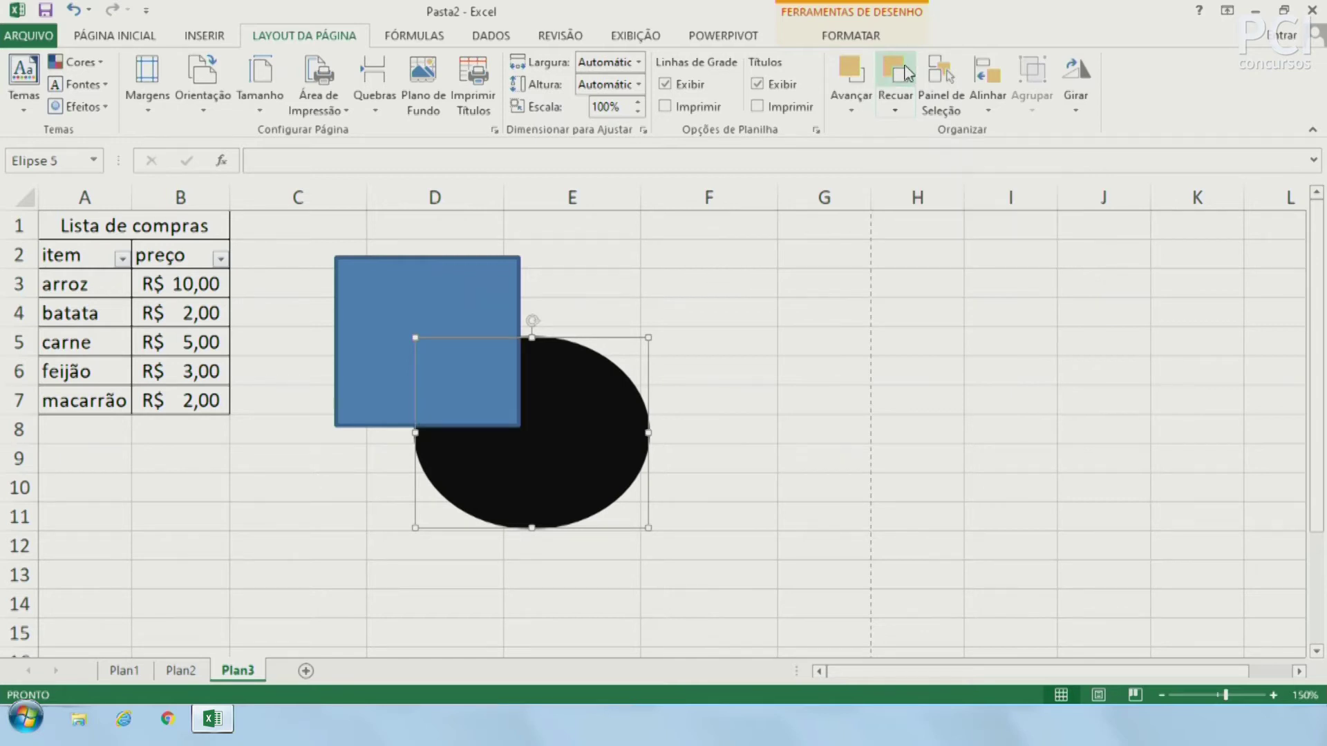
click(779, 401)
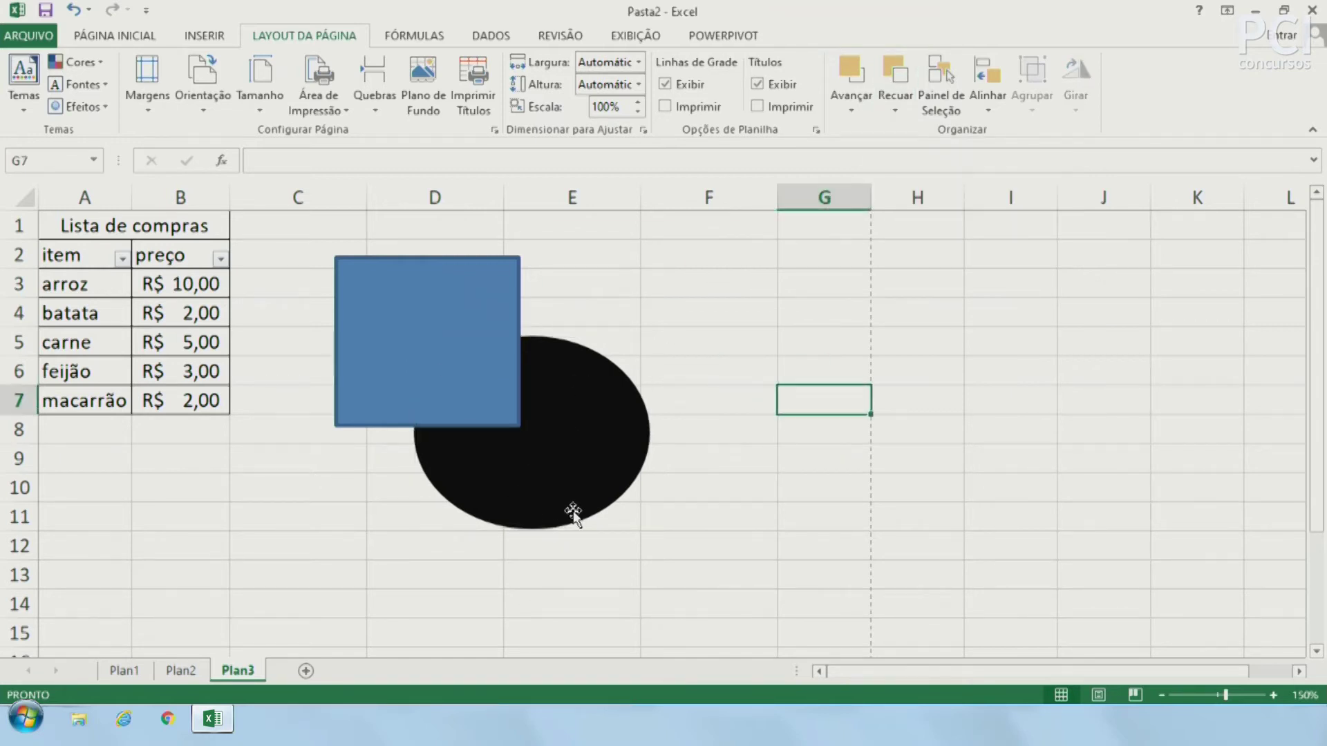
key(Up)
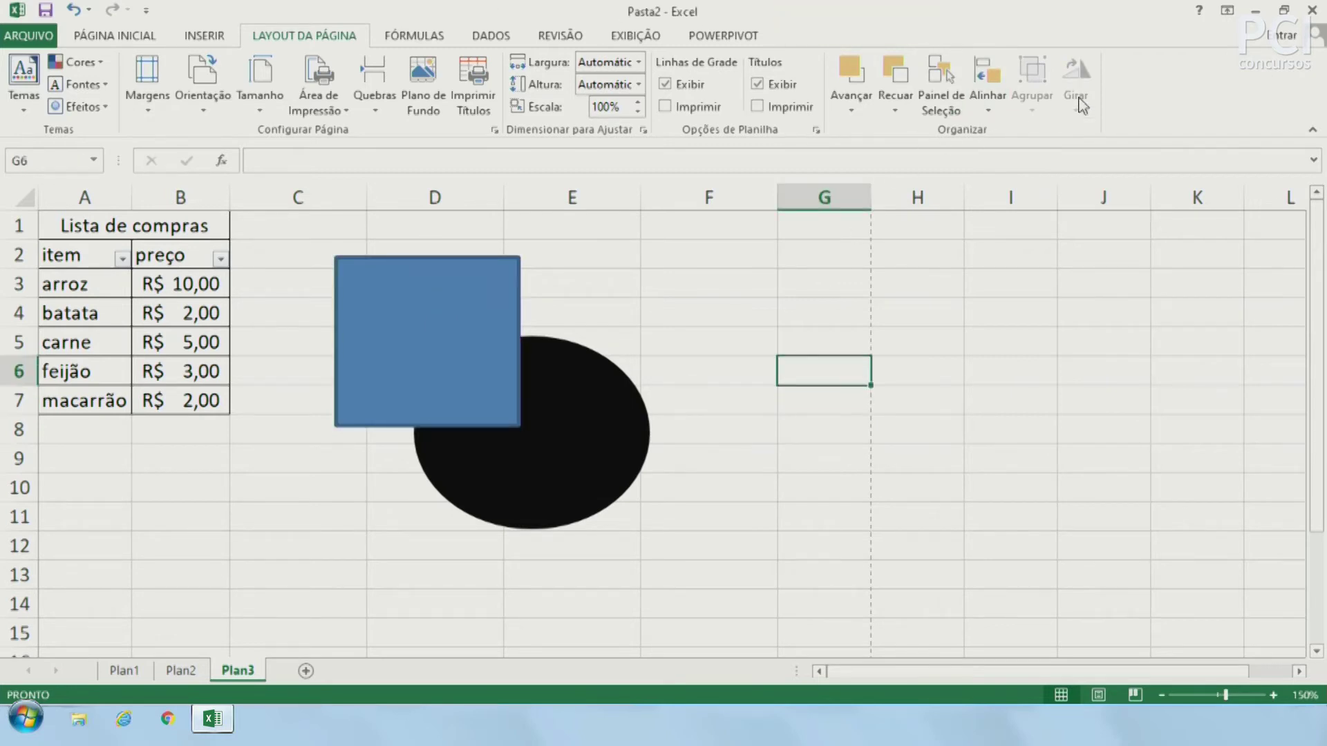
Select both shapes and centre them horizontally on each other.
click(471, 339)
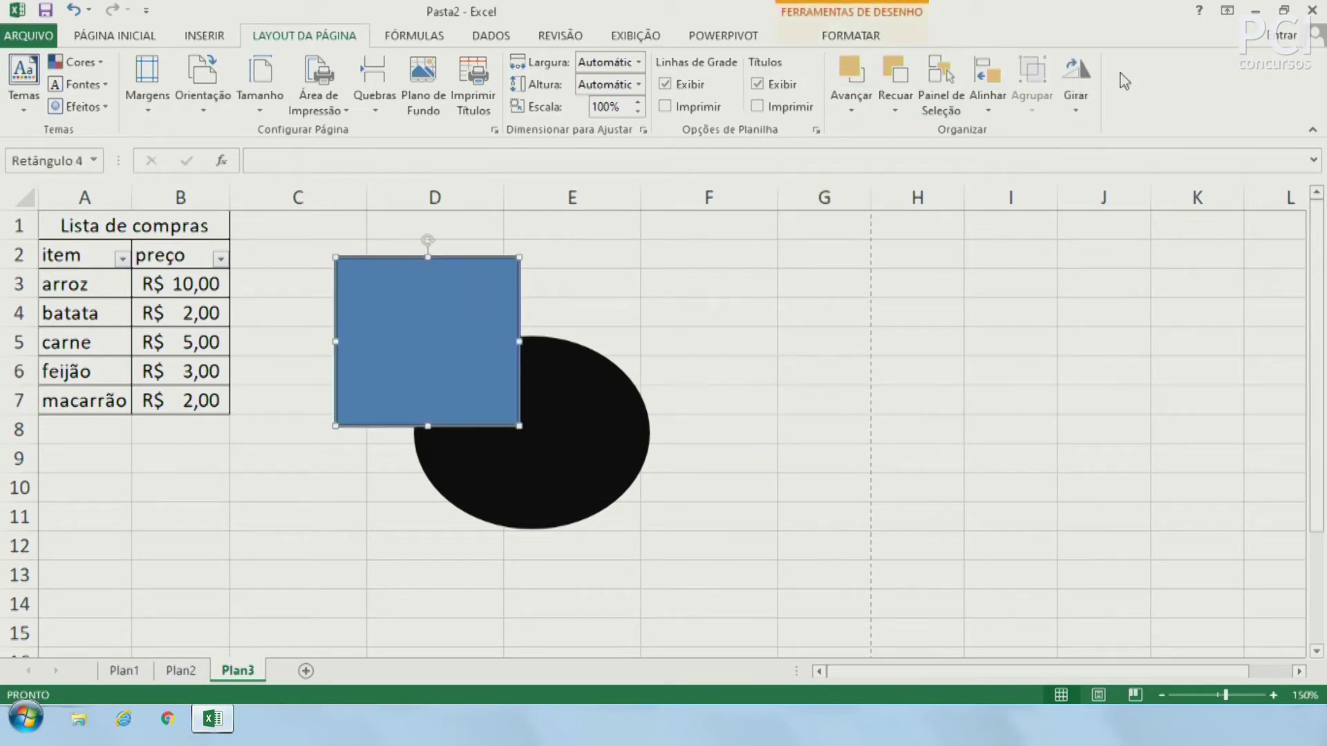
click(990, 110)
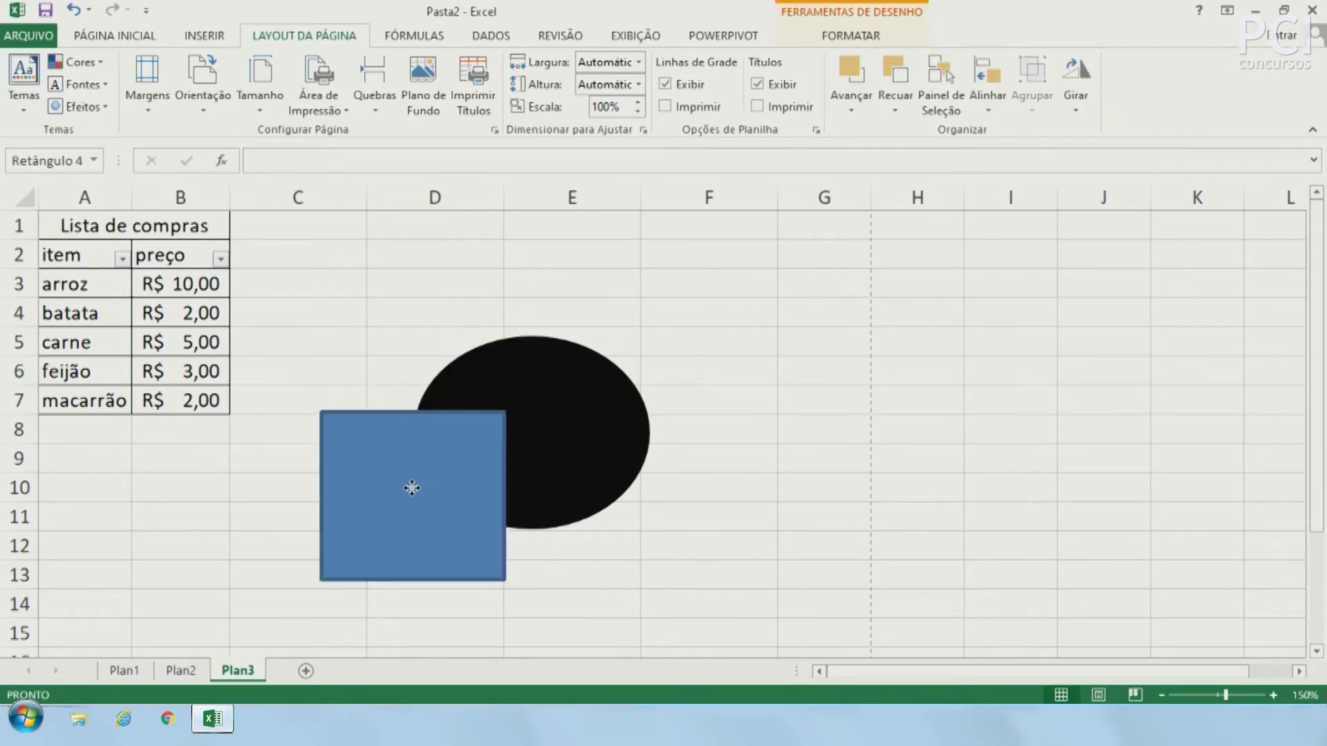
drag(429, 338, 421, 344)
click(559, 450)
click(632, 322)
click(592, 406)
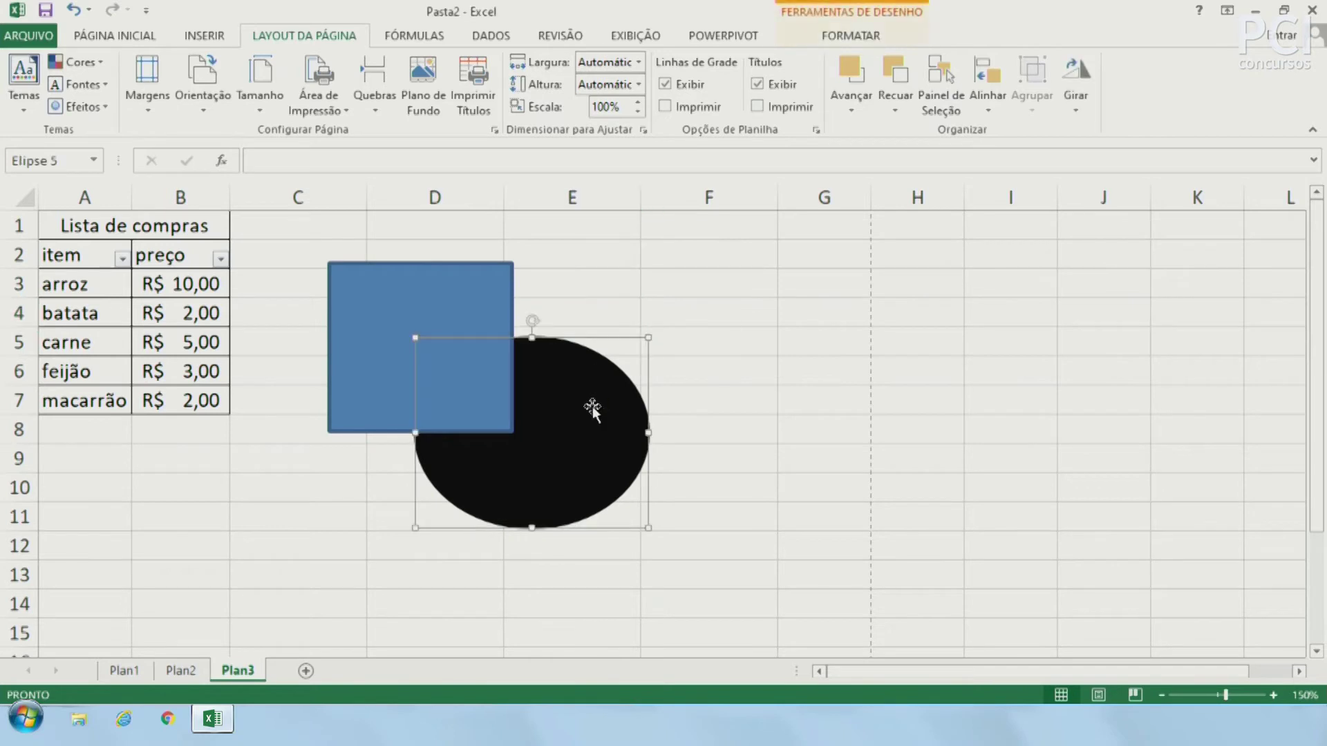
shift+click(441, 355)
click(984, 73)
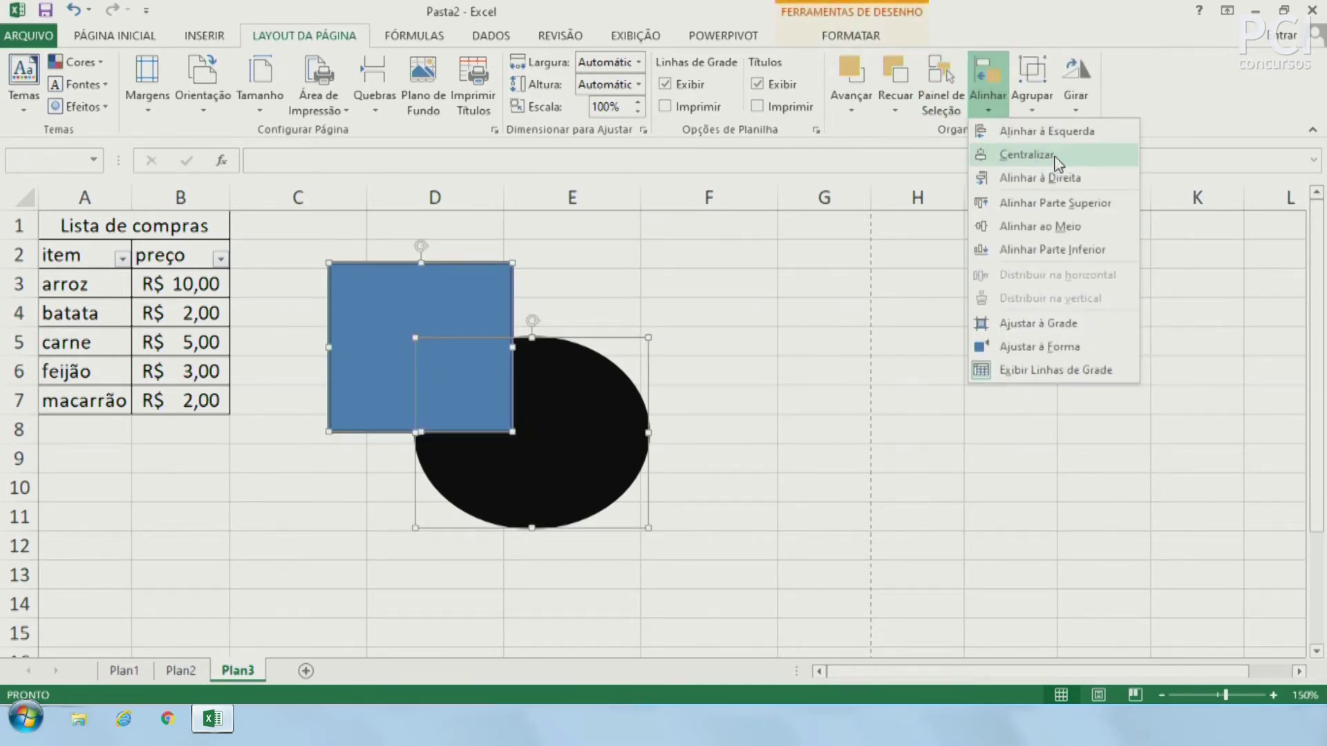
click(1056, 163)
click(699, 436)
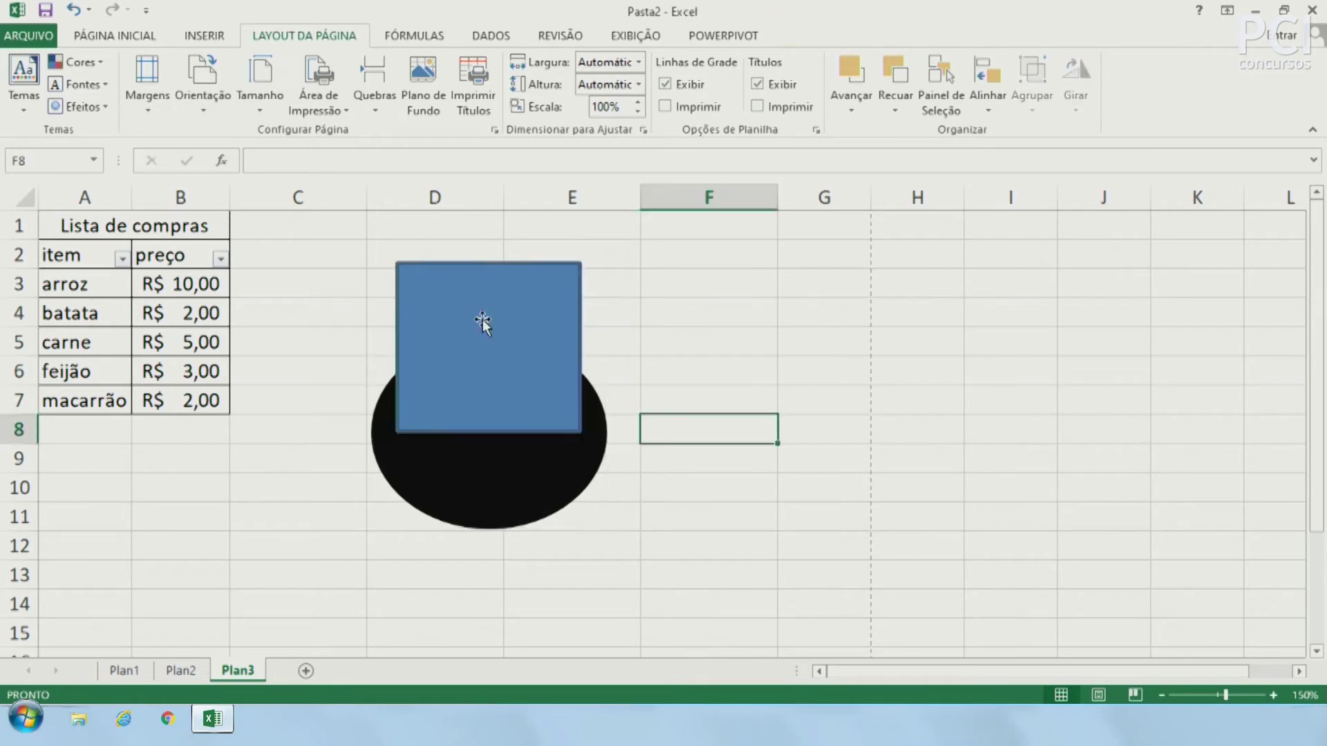
Delete both the square and the ellipse.
click(532, 384)
shift+click(515, 475)
key(Delete)
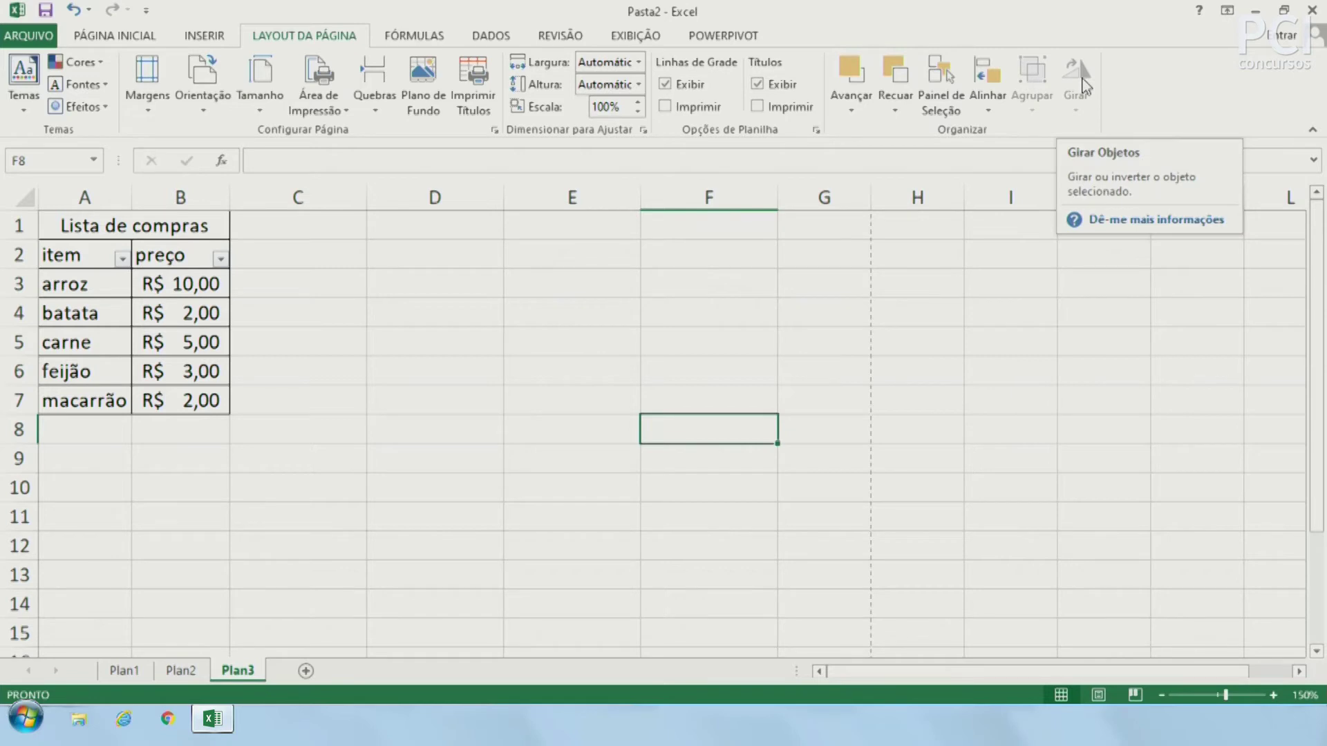
click(584, 448)
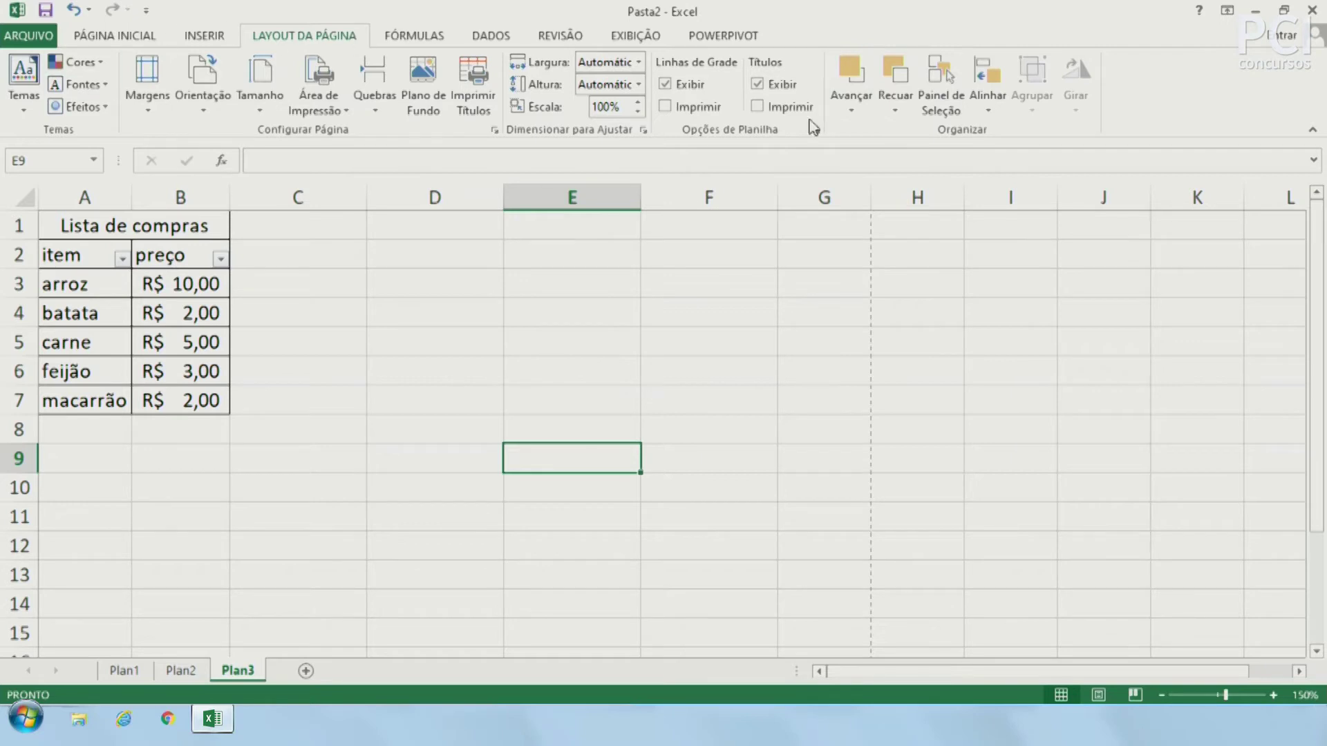
Select cell E7, view the FÓRMULAS function library, then select cell D6.
click(568, 398)
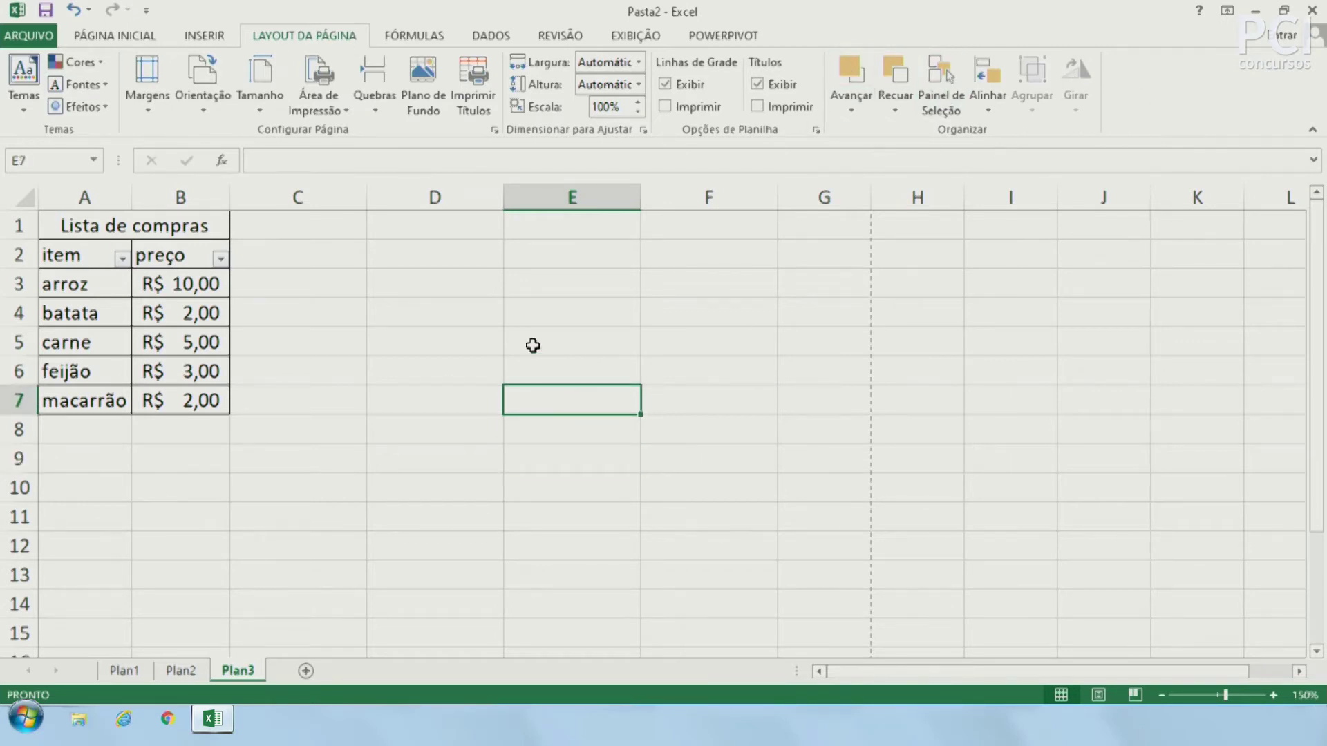
click(413, 36)
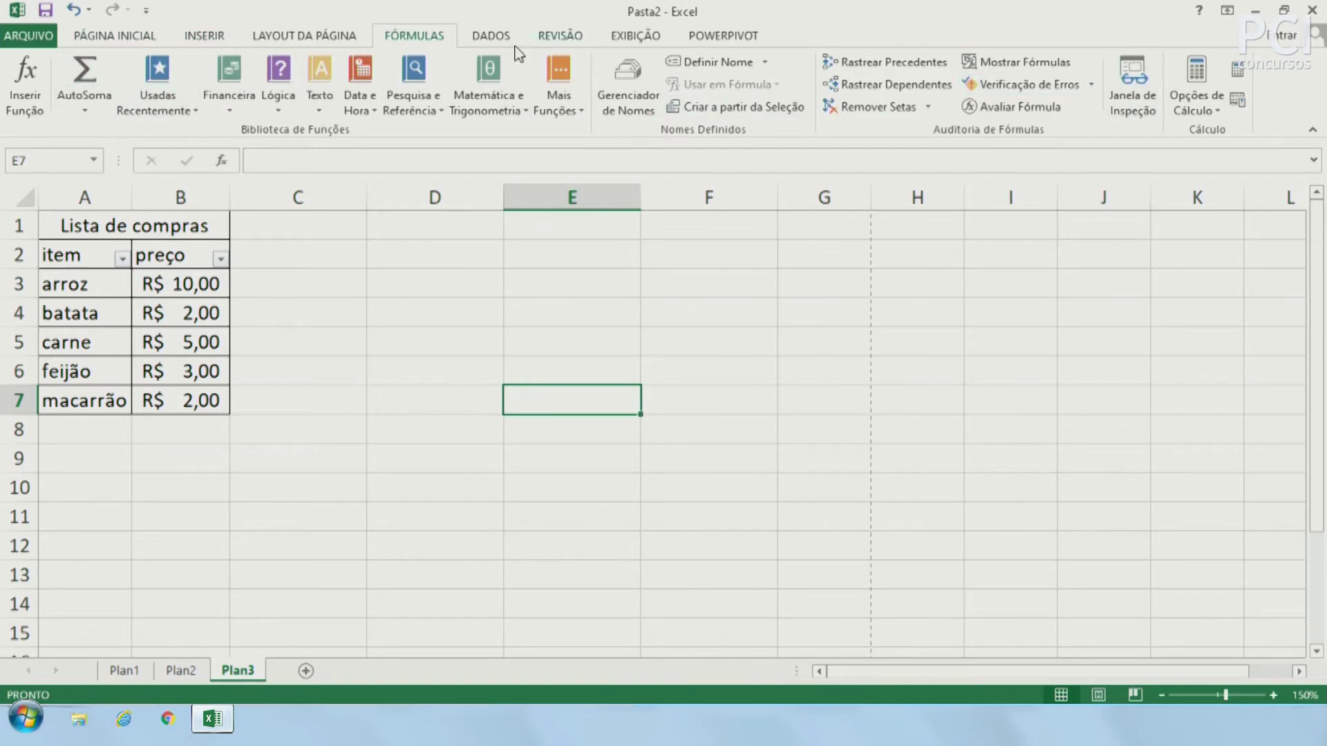
click(434, 373)
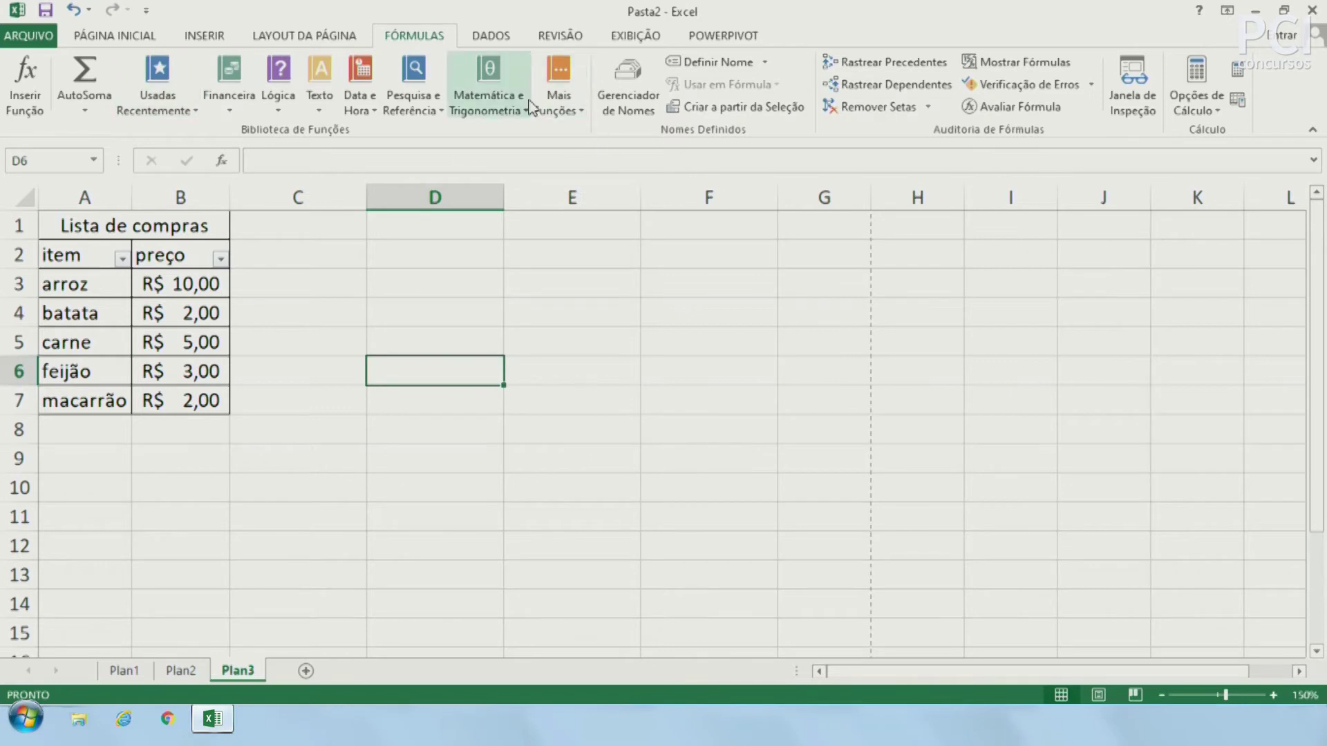
Show the DADOS sorting and filtering commands and select cells E3, E5, E6 and C3.
click(492, 38)
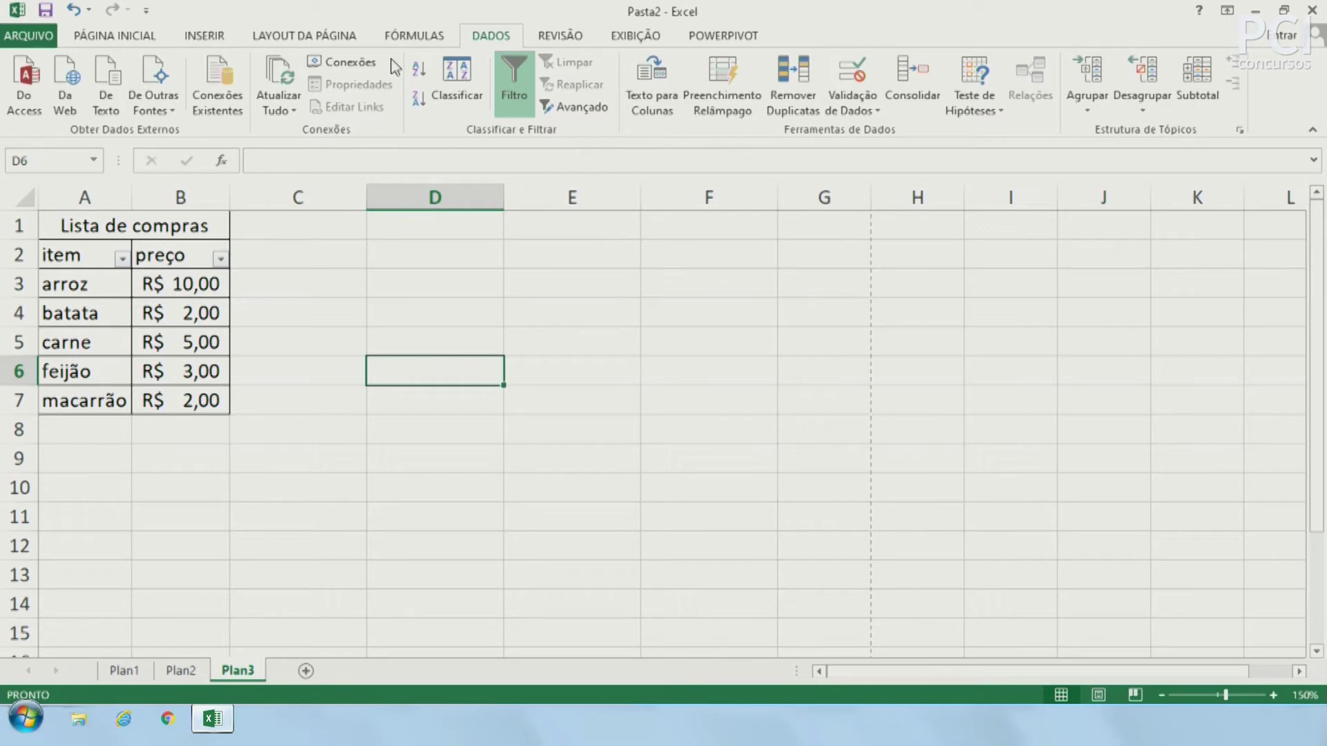
click(510, 287)
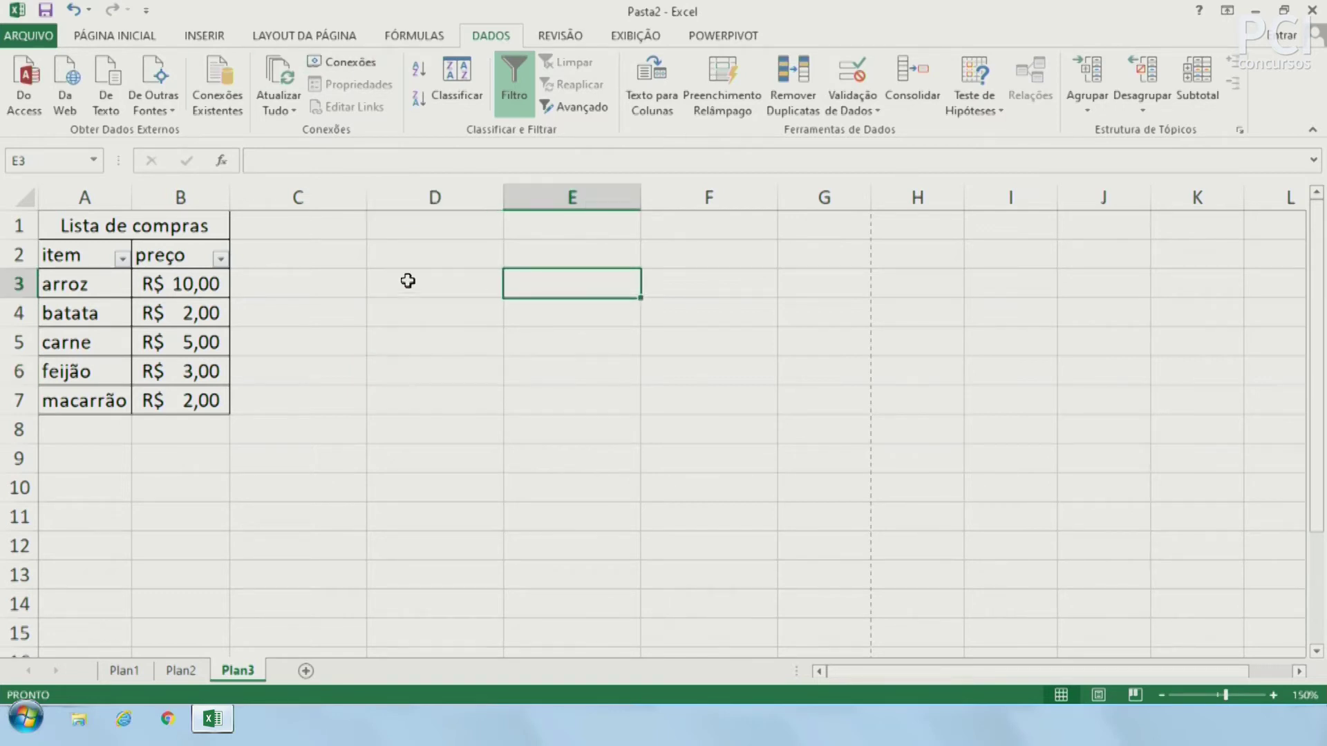
click(602, 351)
click(594, 359)
click(354, 295)
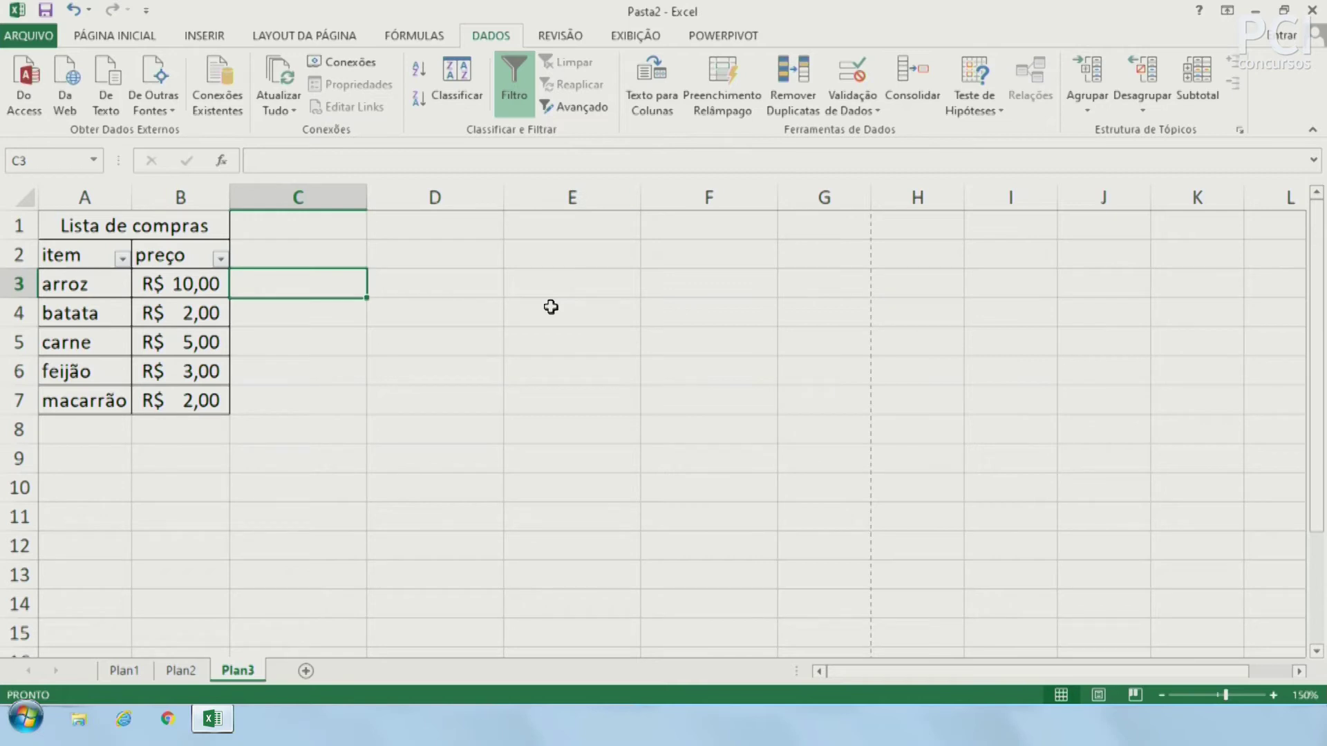
Select cells C1, C4, E8, E6 and E7 and the ranges A1:F14 and A1:F11.
click(325, 223)
click(330, 305)
click(562, 421)
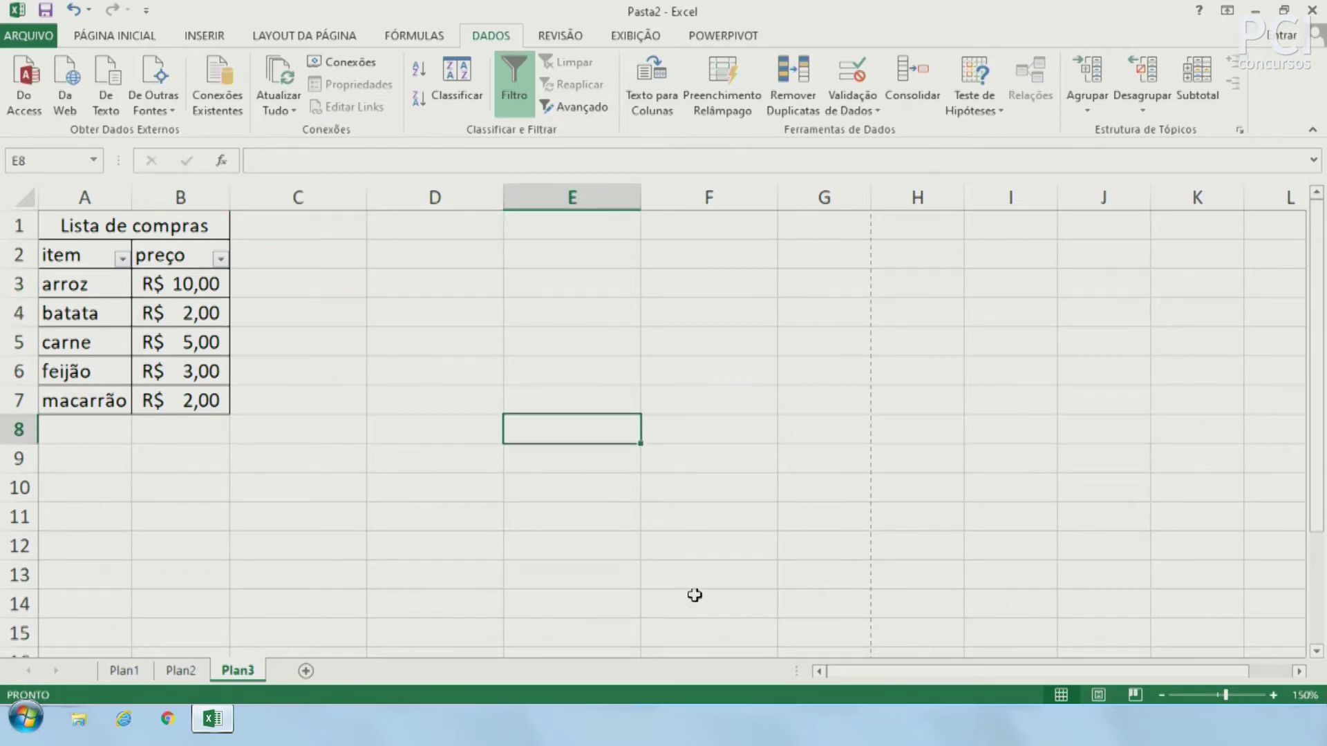
drag(698, 601, 41, 221)
click(526, 381)
drag(707, 515, 42, 221)
click(551, 388)
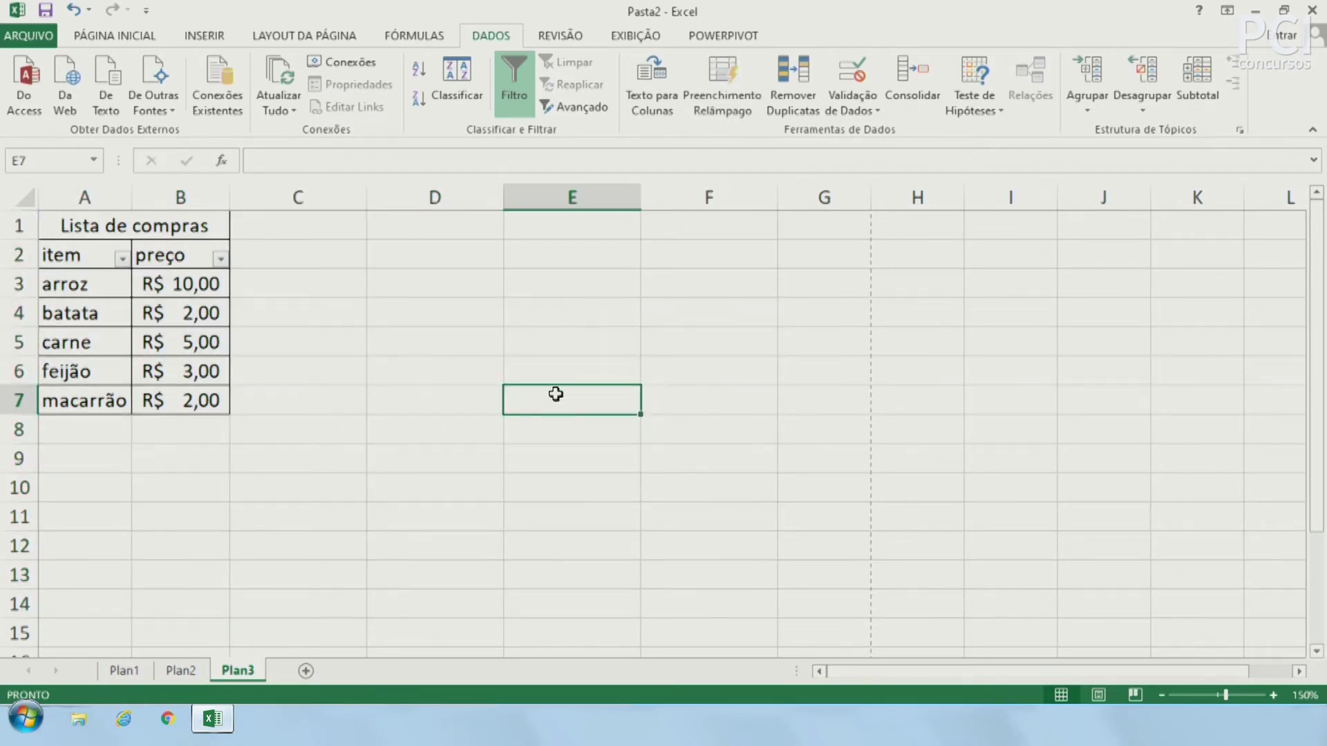
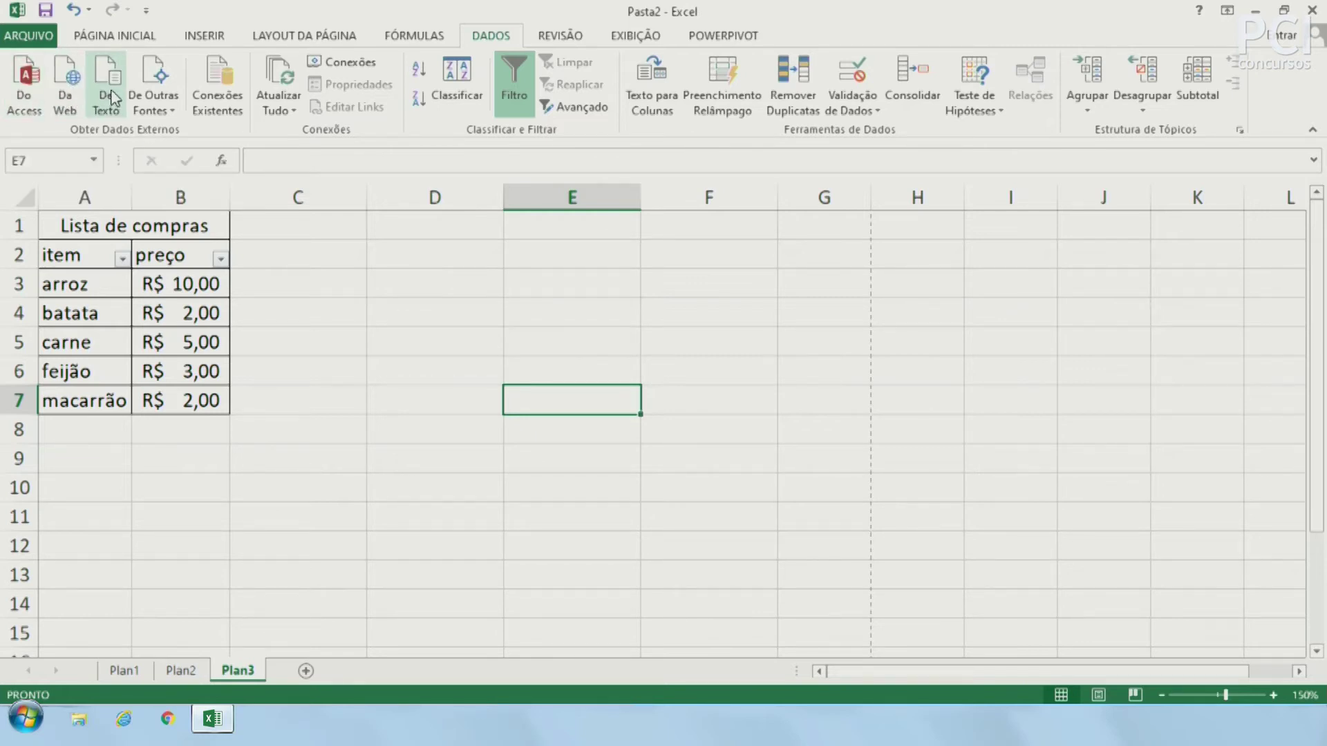
Browse the external data sources list and click around the shopping list cells.
click(166, 103)
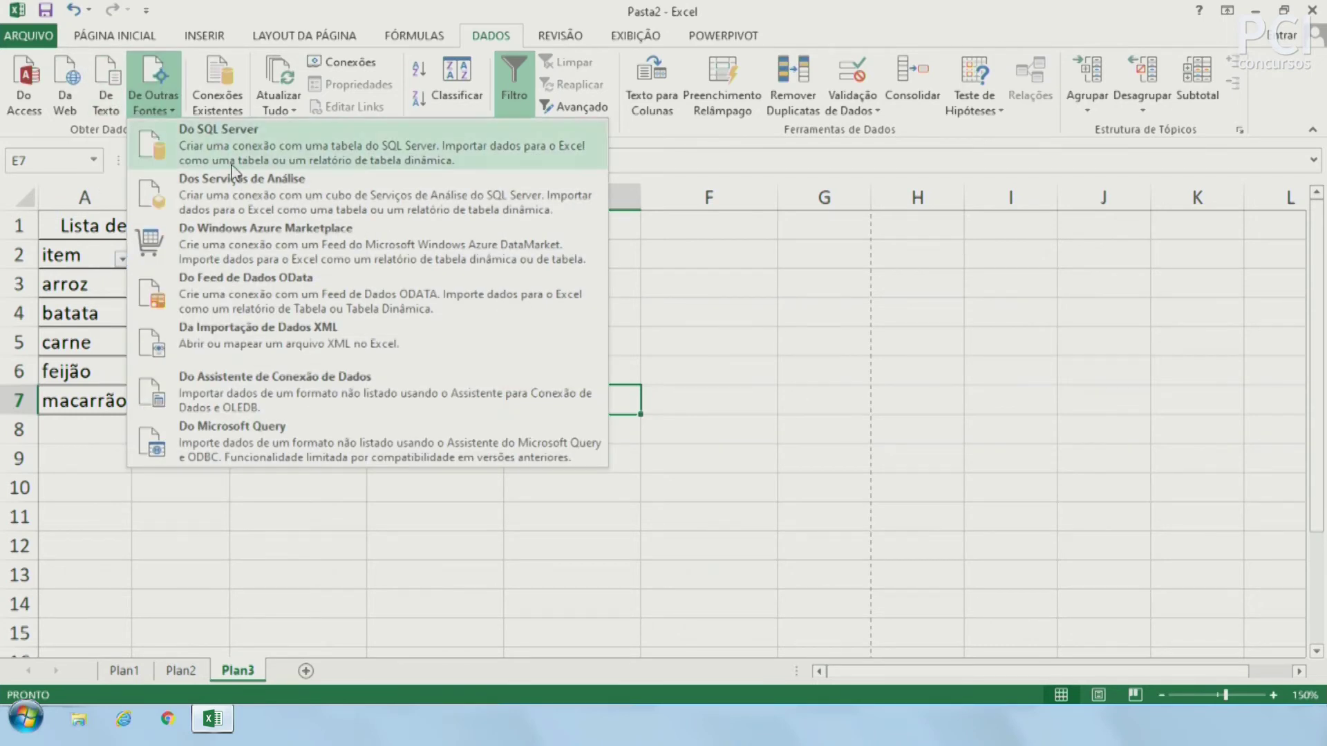
click(158, 112)
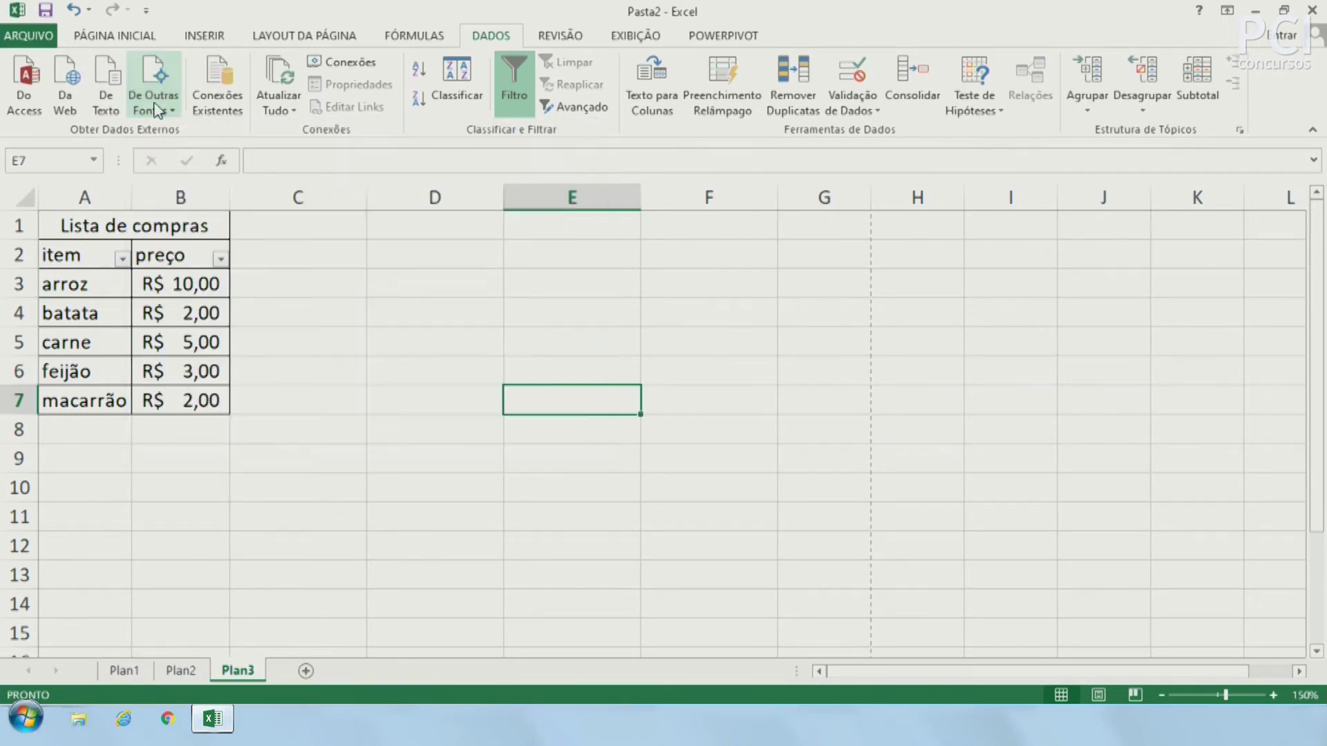
click(350, 286)
click(387, 396)
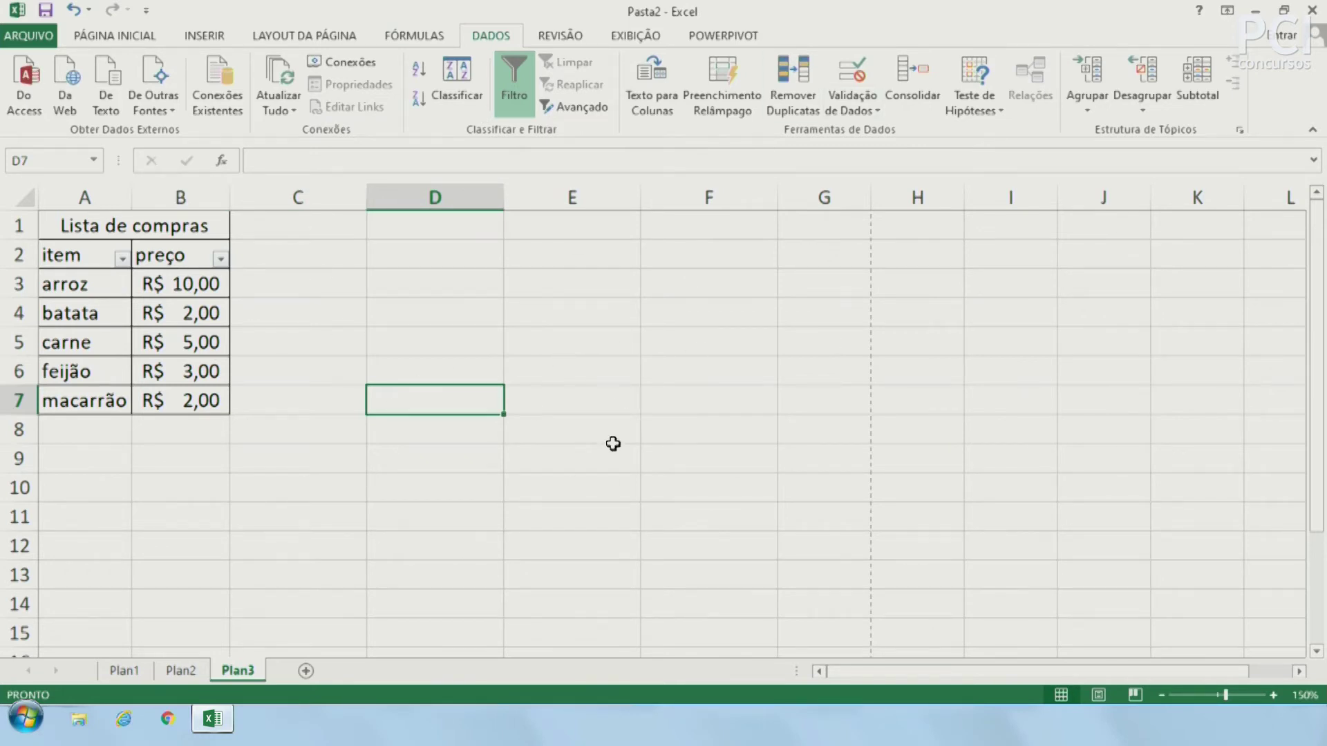
click(357, 424)
click(474, 522)
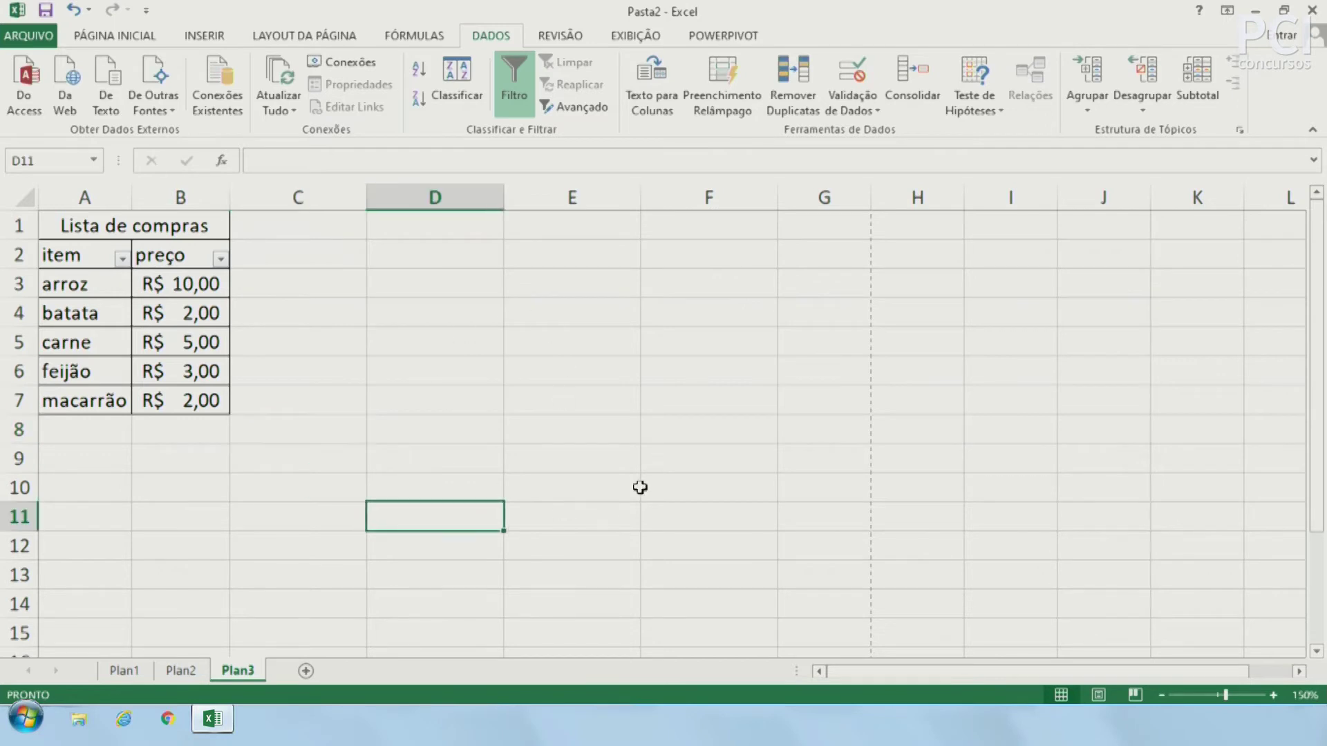
key(Right)
key(Right)
key(Up)
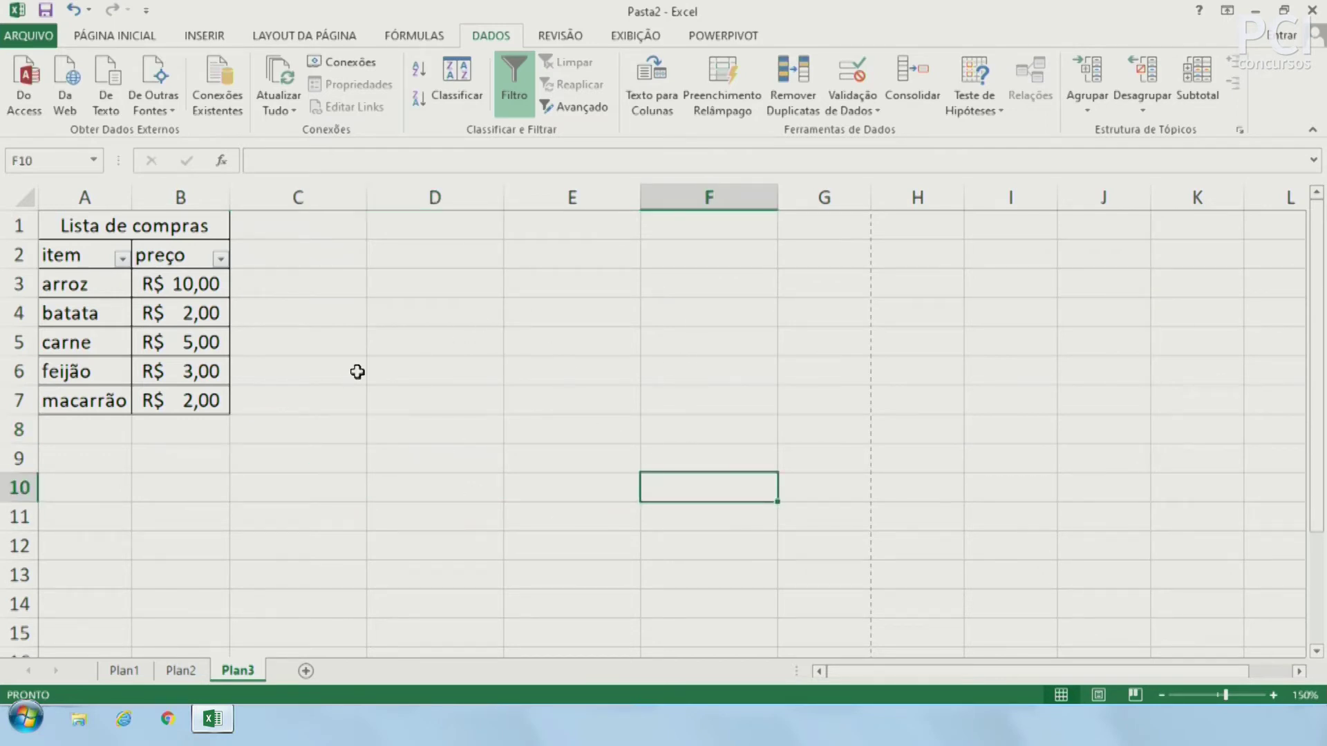
click(507, 406)
click(492, 458)
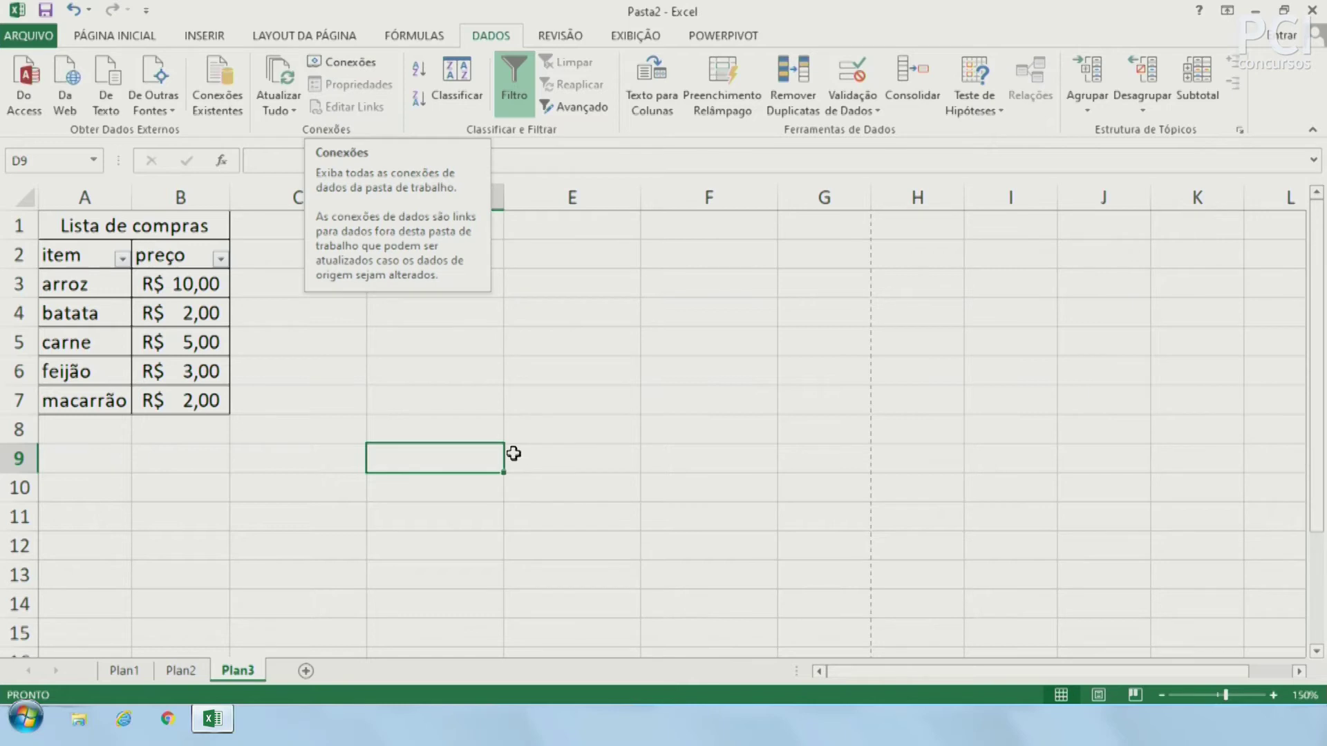
Look at the Refresh All options and the Home Sort & Filter menu.
click(279, 110)
click(280, 110)
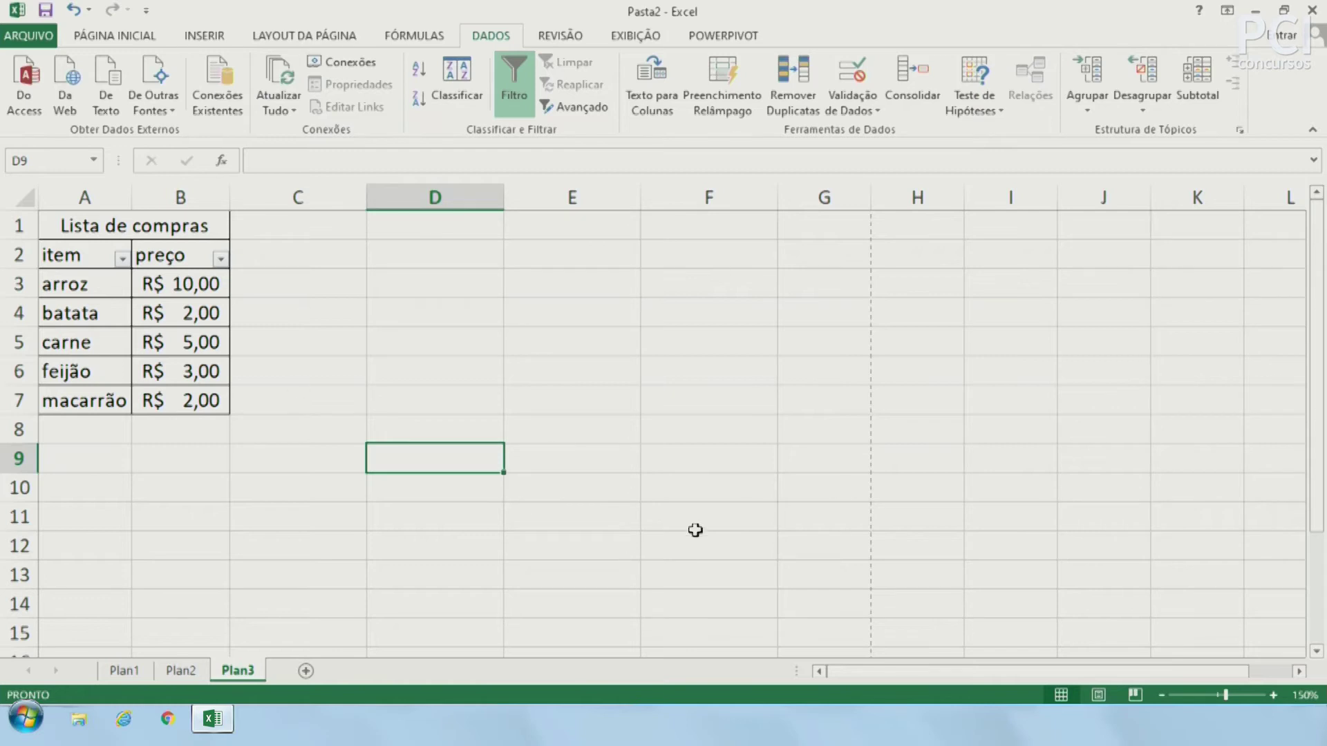
click(485, 353)
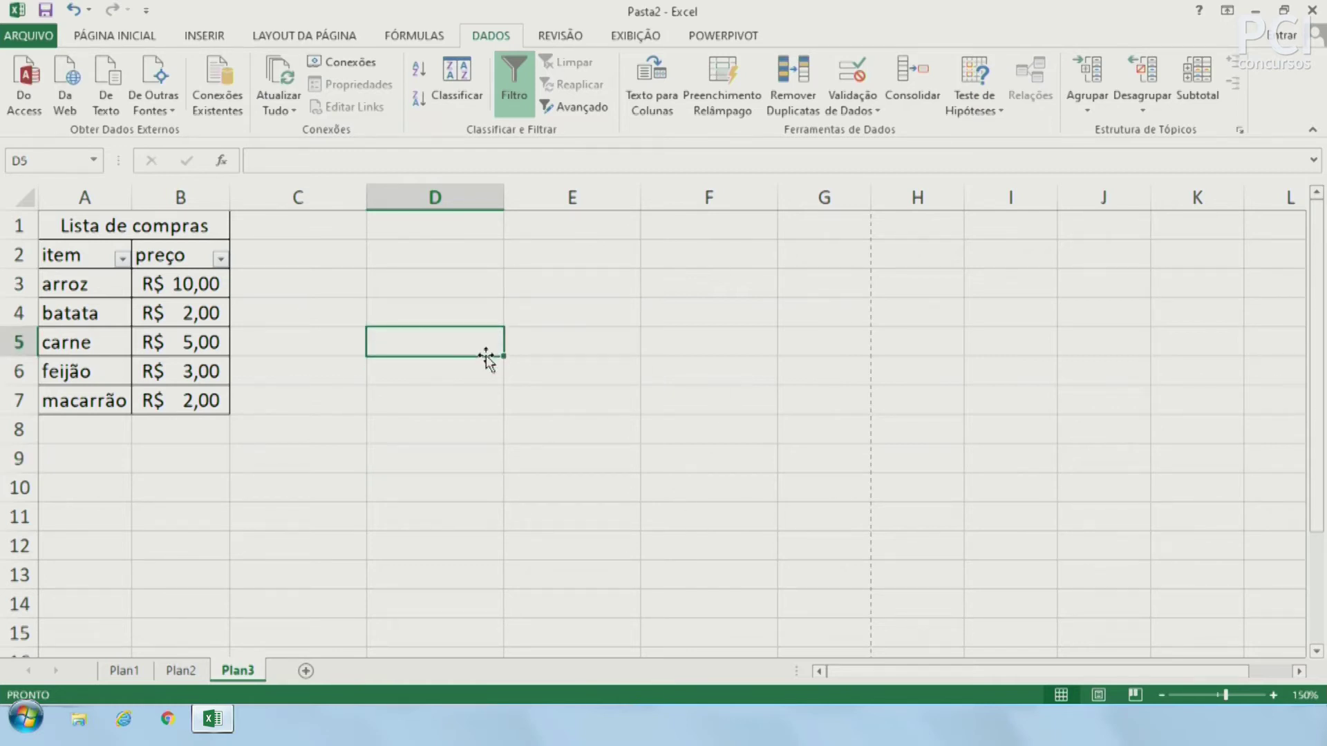
click(421, 421)
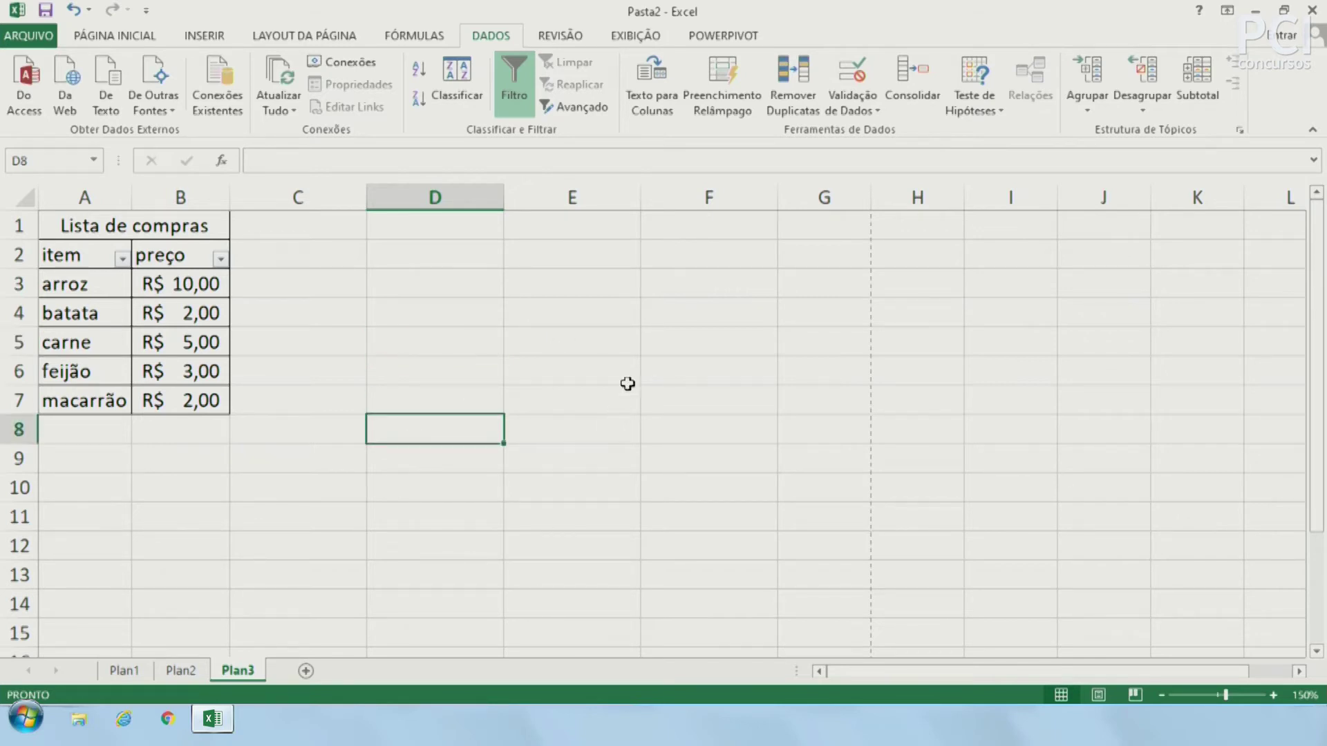
click(406, 378)
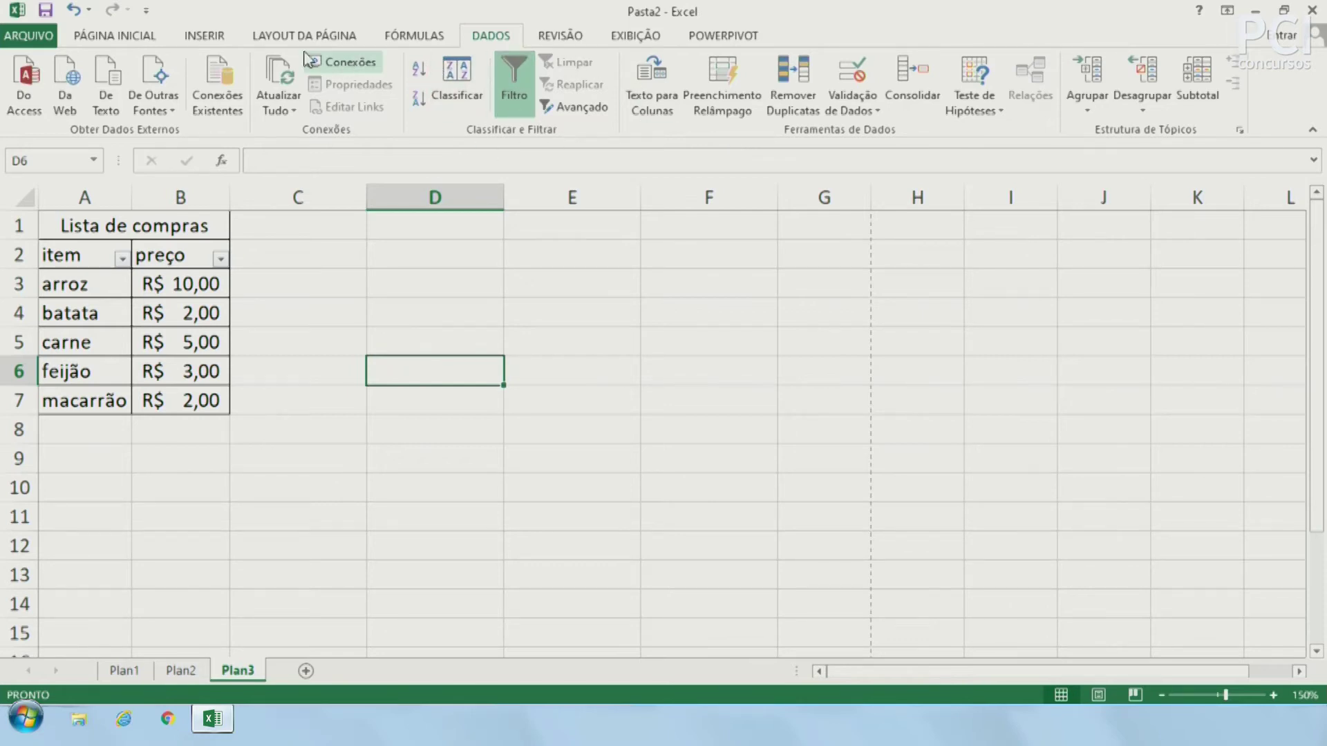
click(116, 38)
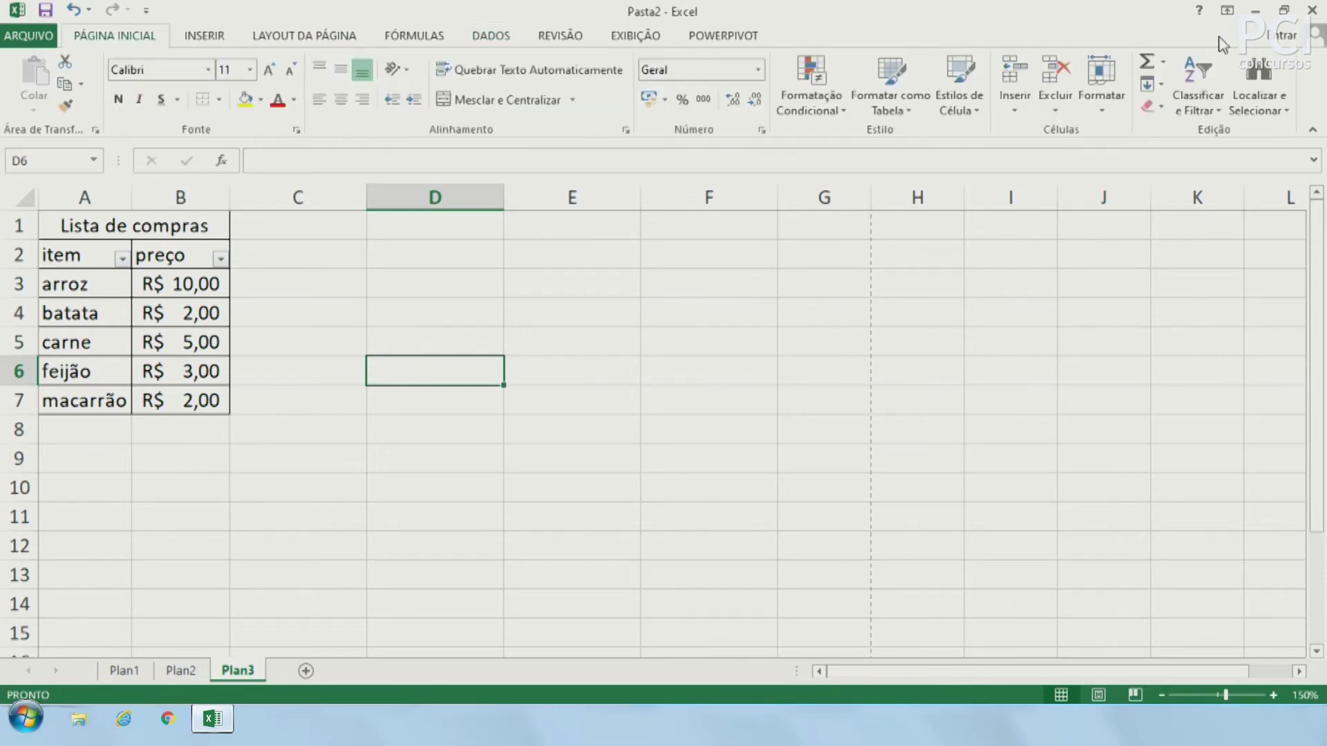
click(1195, 84)
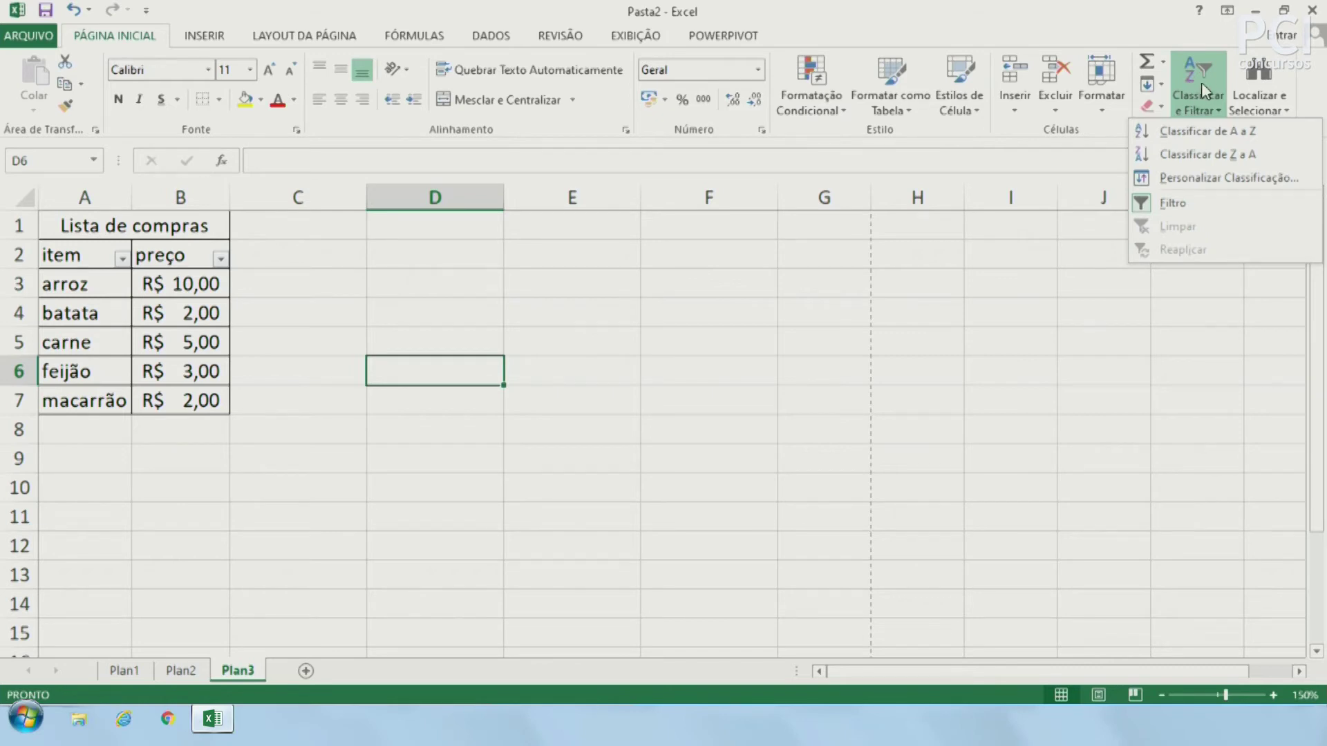
click(498, 38)
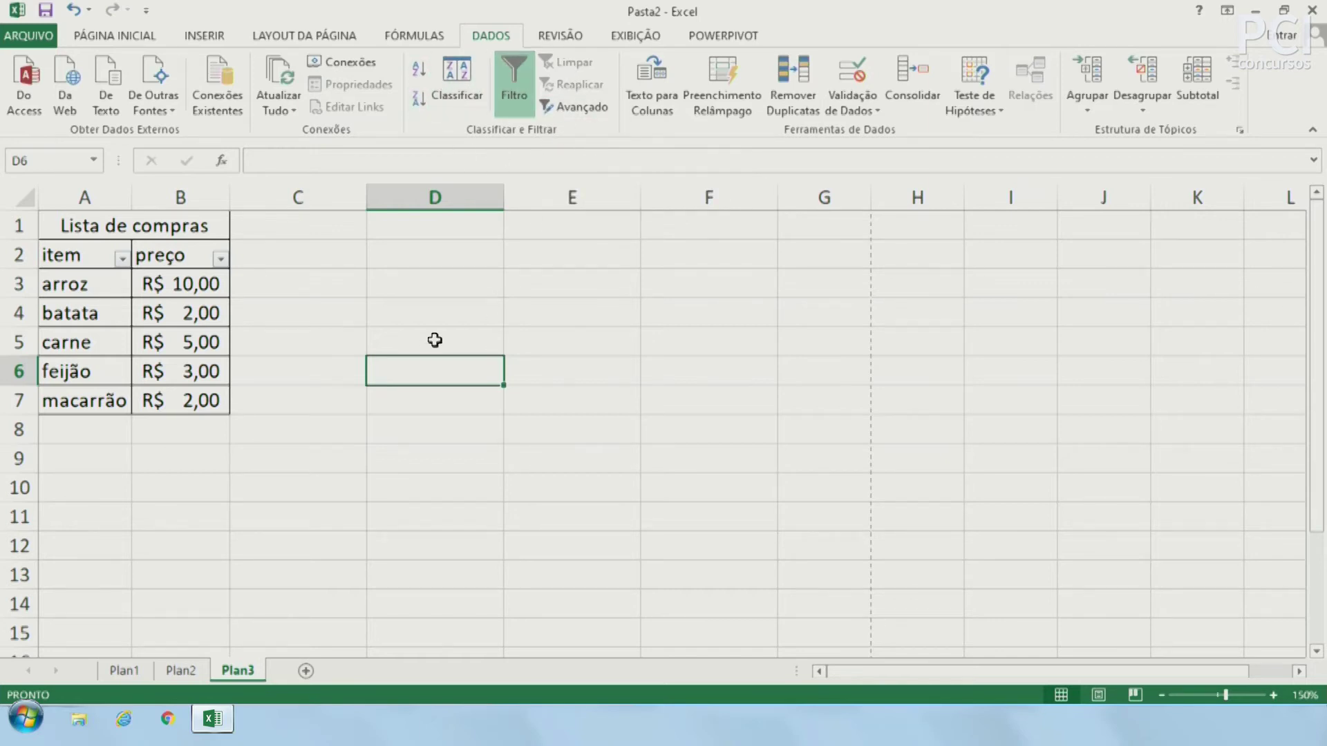
Click around cells C3 to E5, briefly select C3:E14, and settle on D2.
click(457, 337)
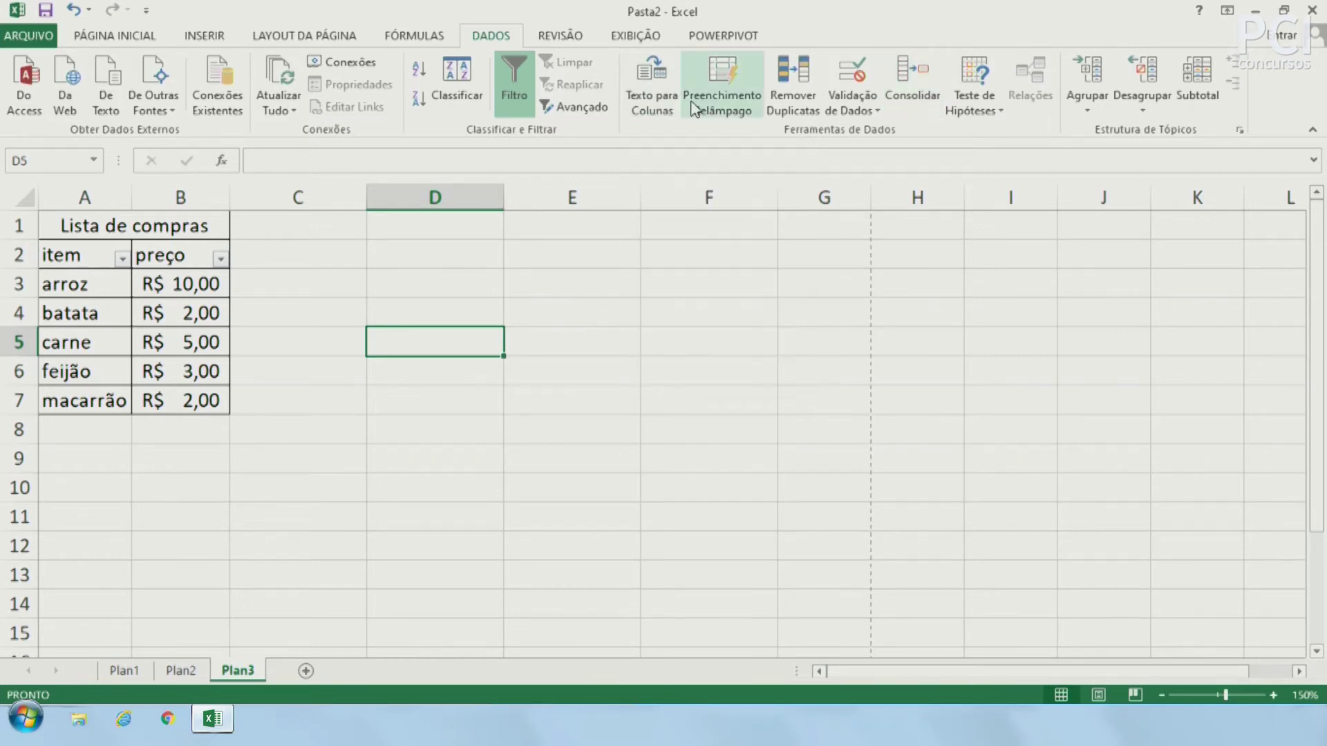
click(325, 287)
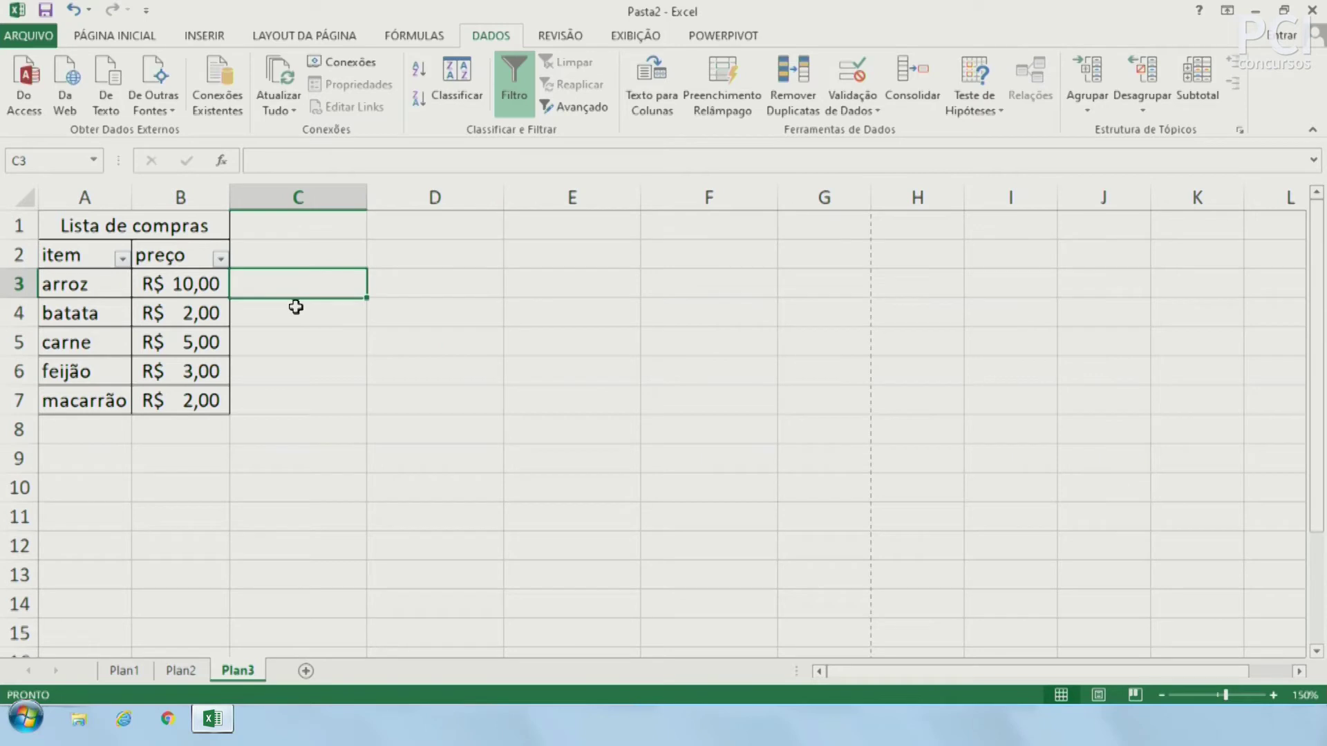
click(297, 306)
click(326, 285)
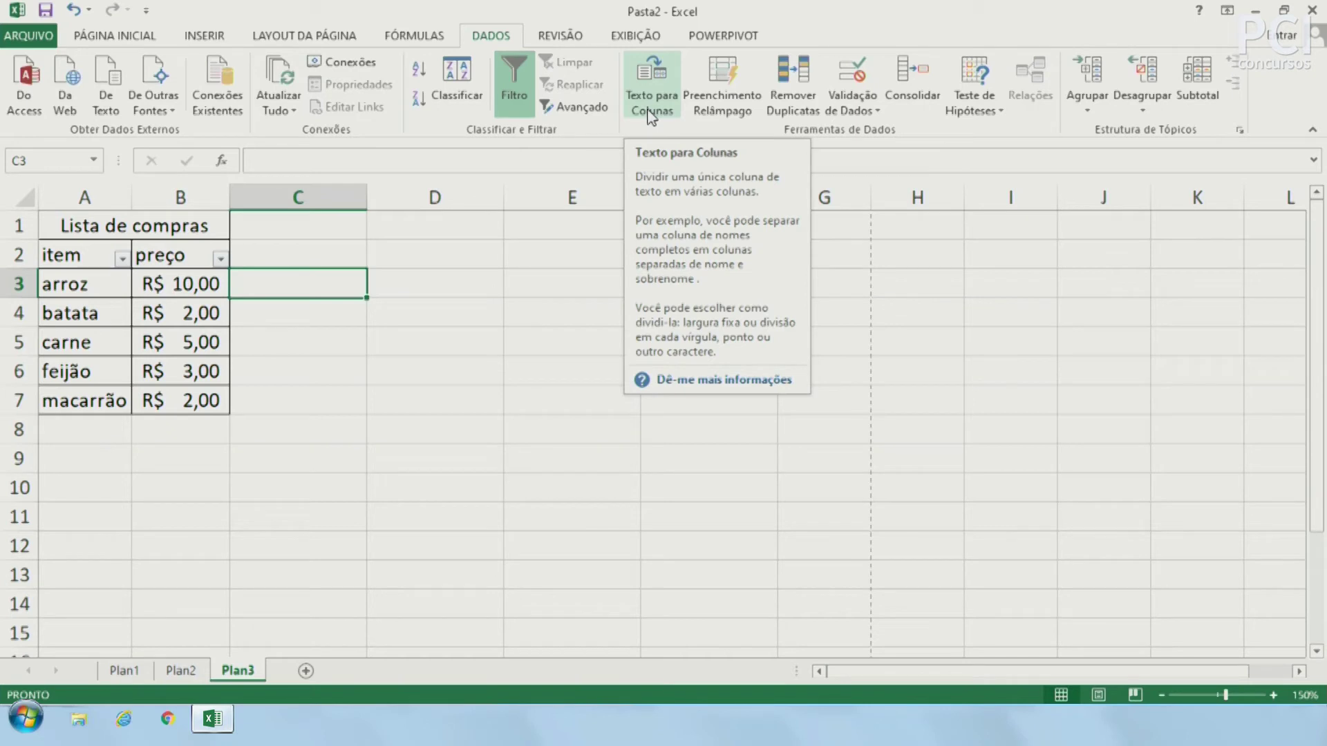
click(469, 340)
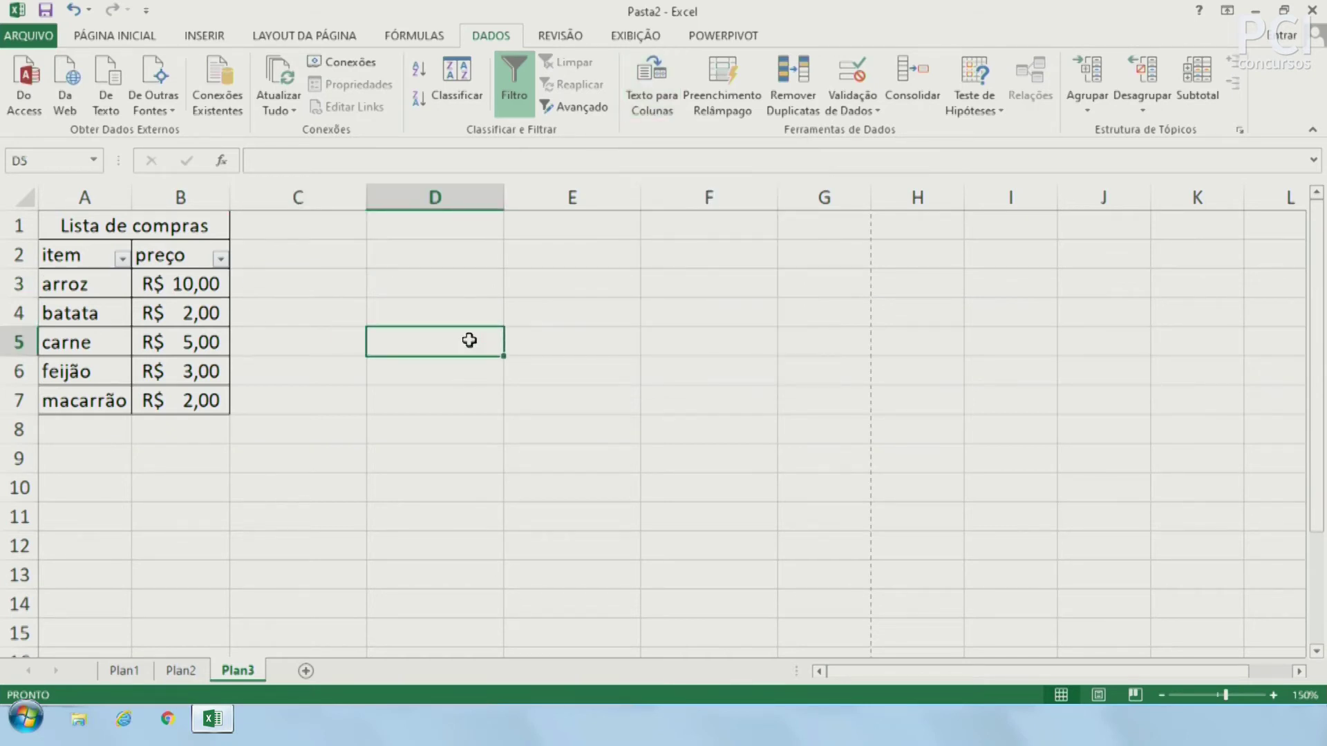
key(Up)
key(Up)
drag(290, 275, 613, 607)
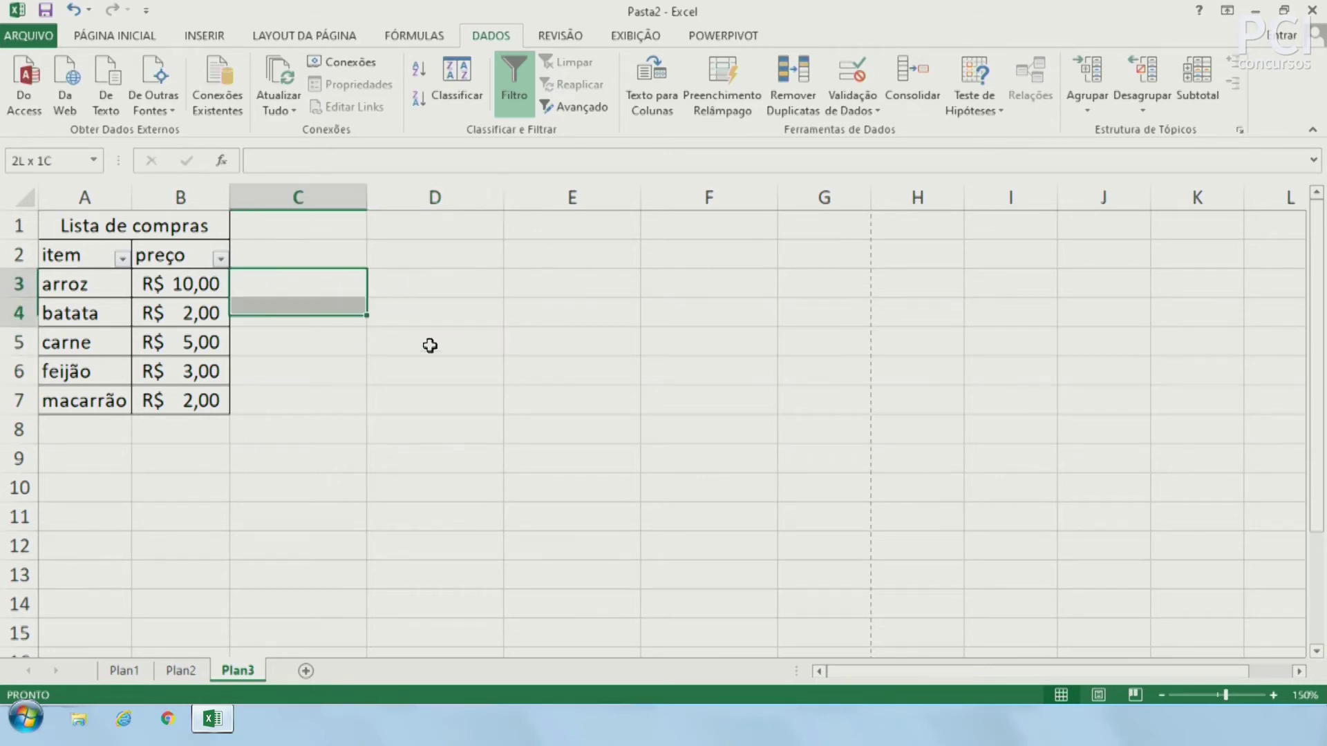
click(328, 296)
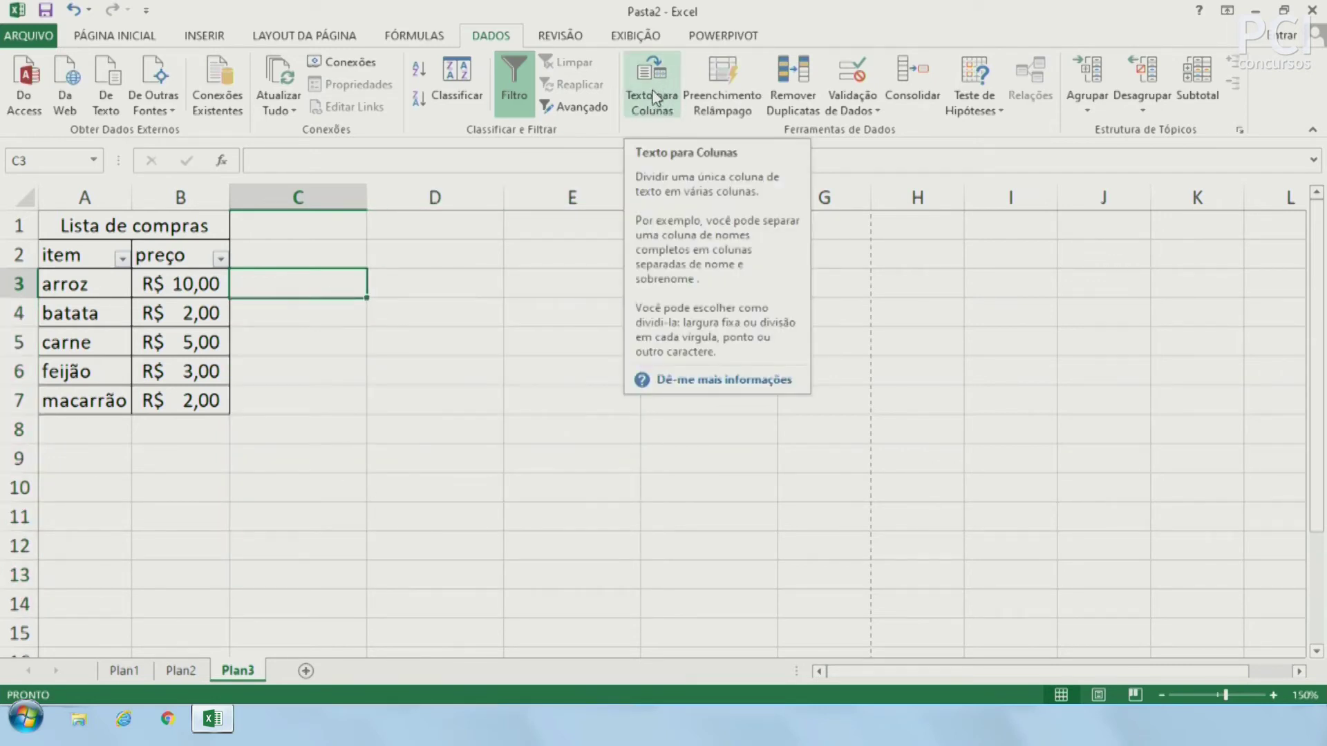
key(Right)
key(Right)
key(Down)
key(Down)
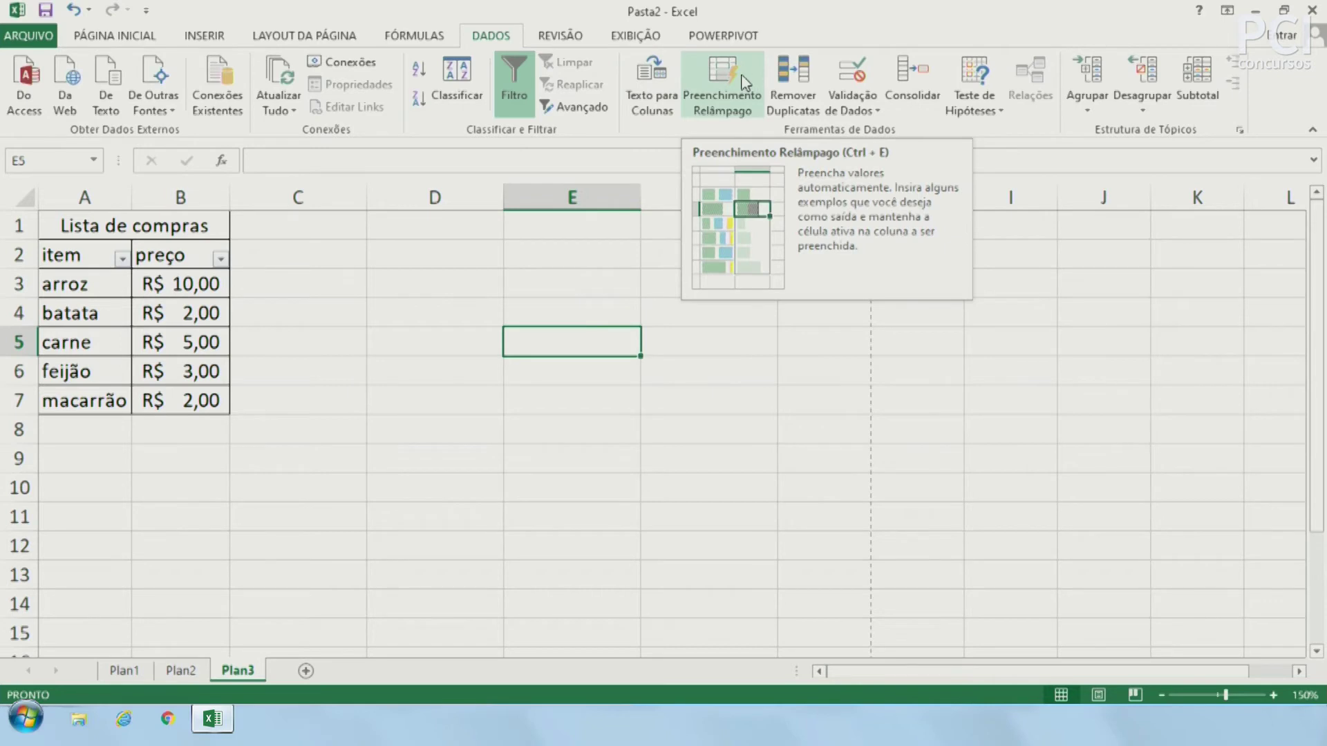
click(420, 250)
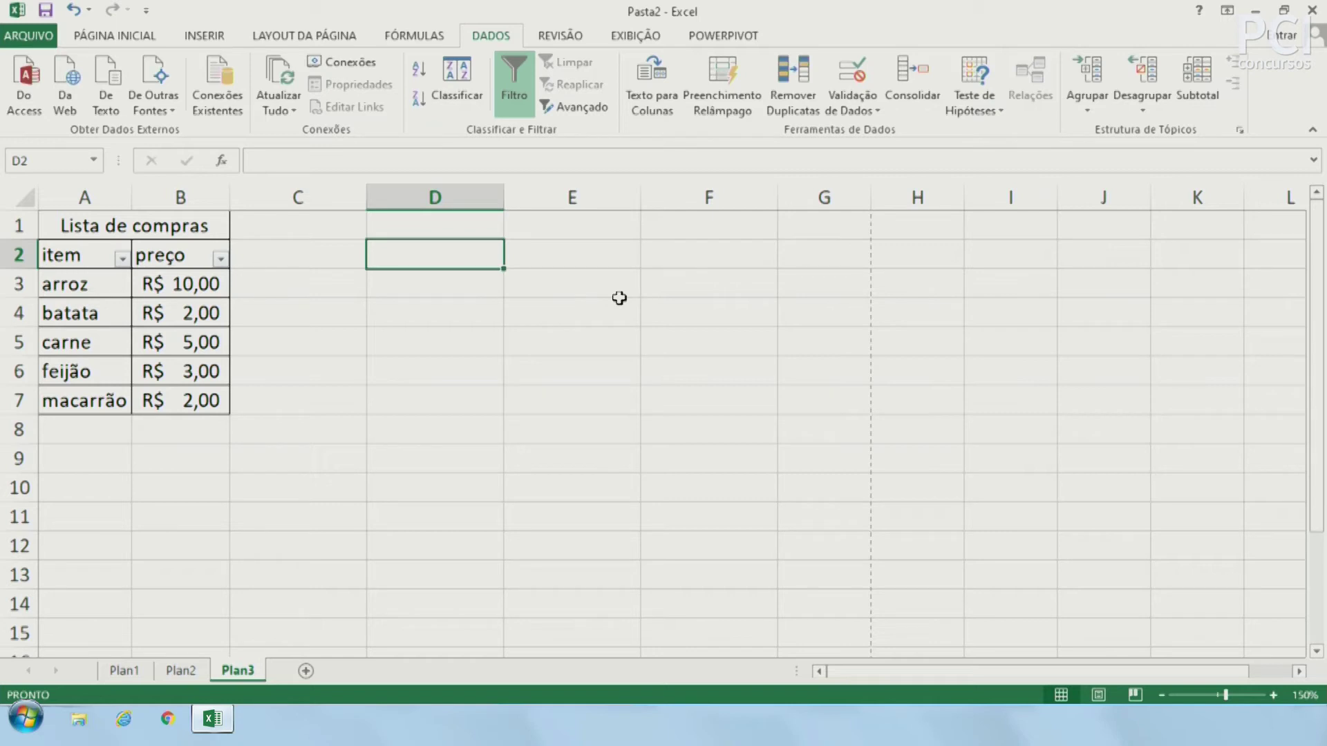
Enter two sample first-name and surname pairs in D2:E3, and the first full name in F2.
text(Guilherme)
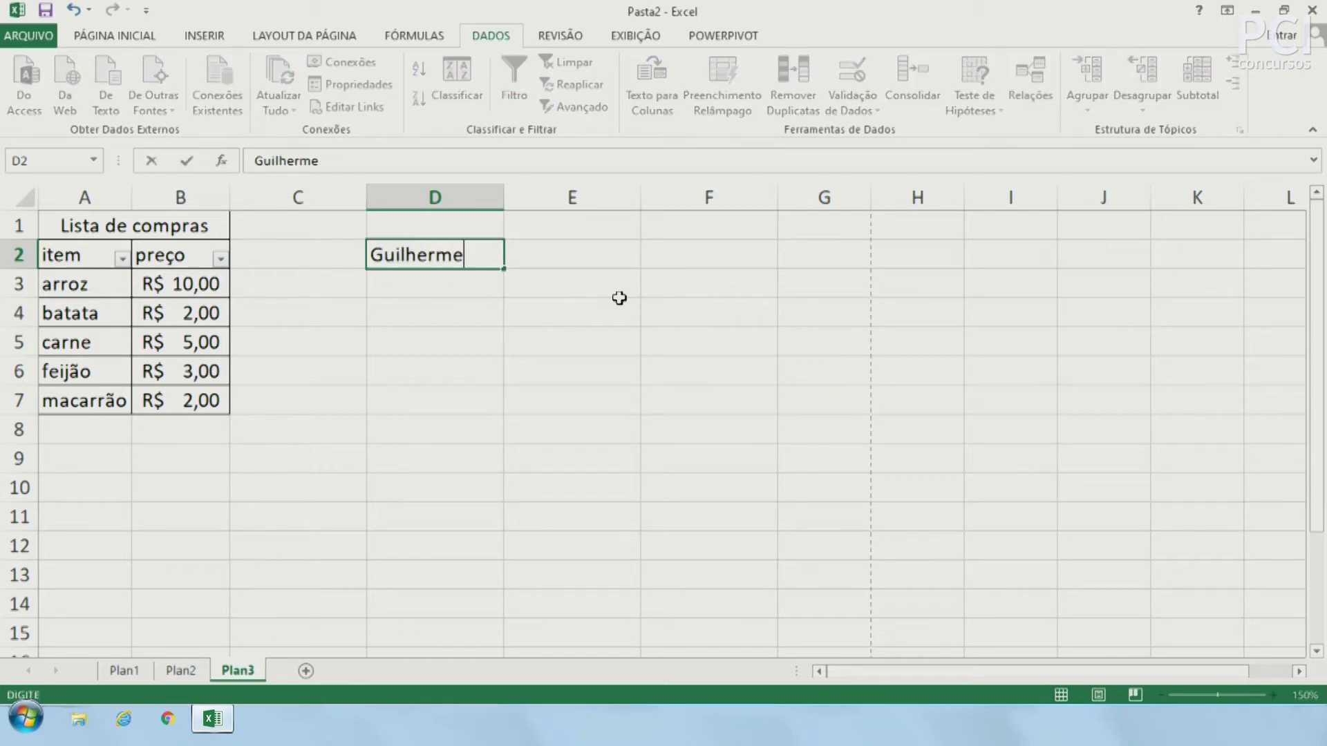
key(Tab)
text(Marque)
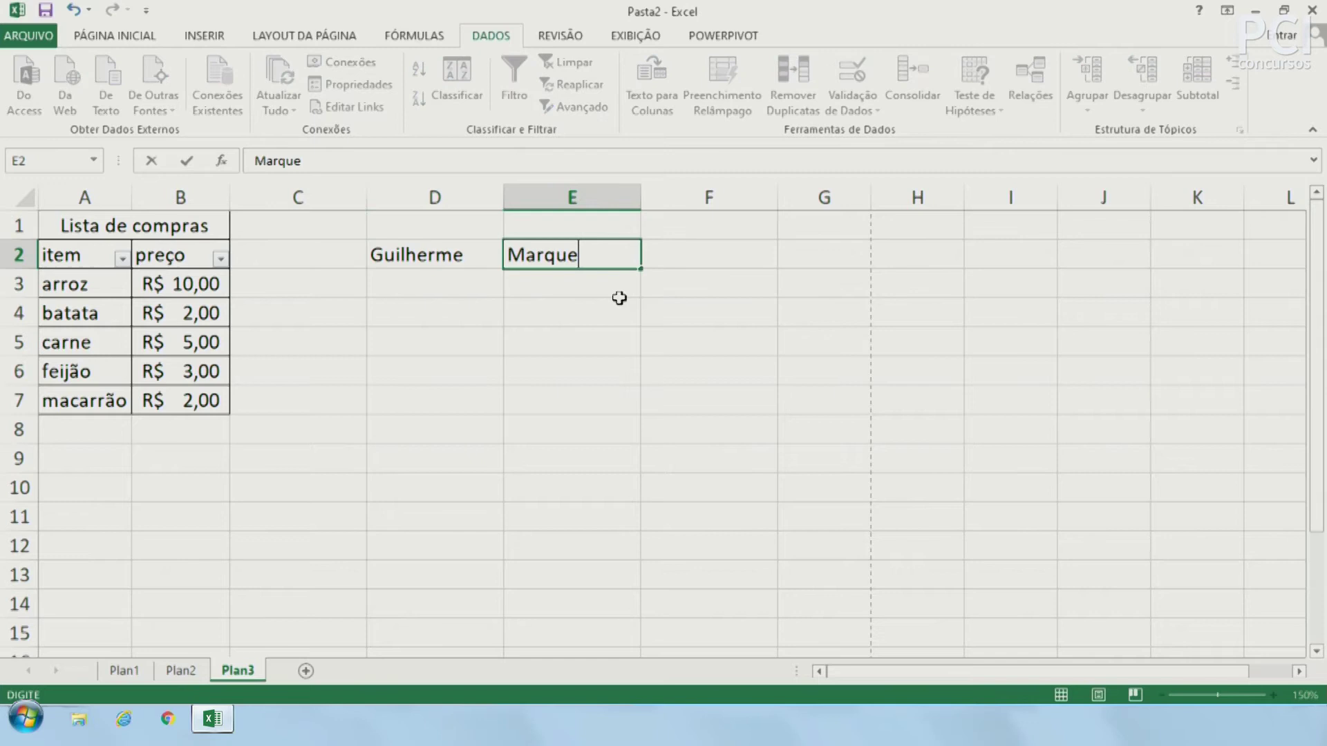
key(Return)
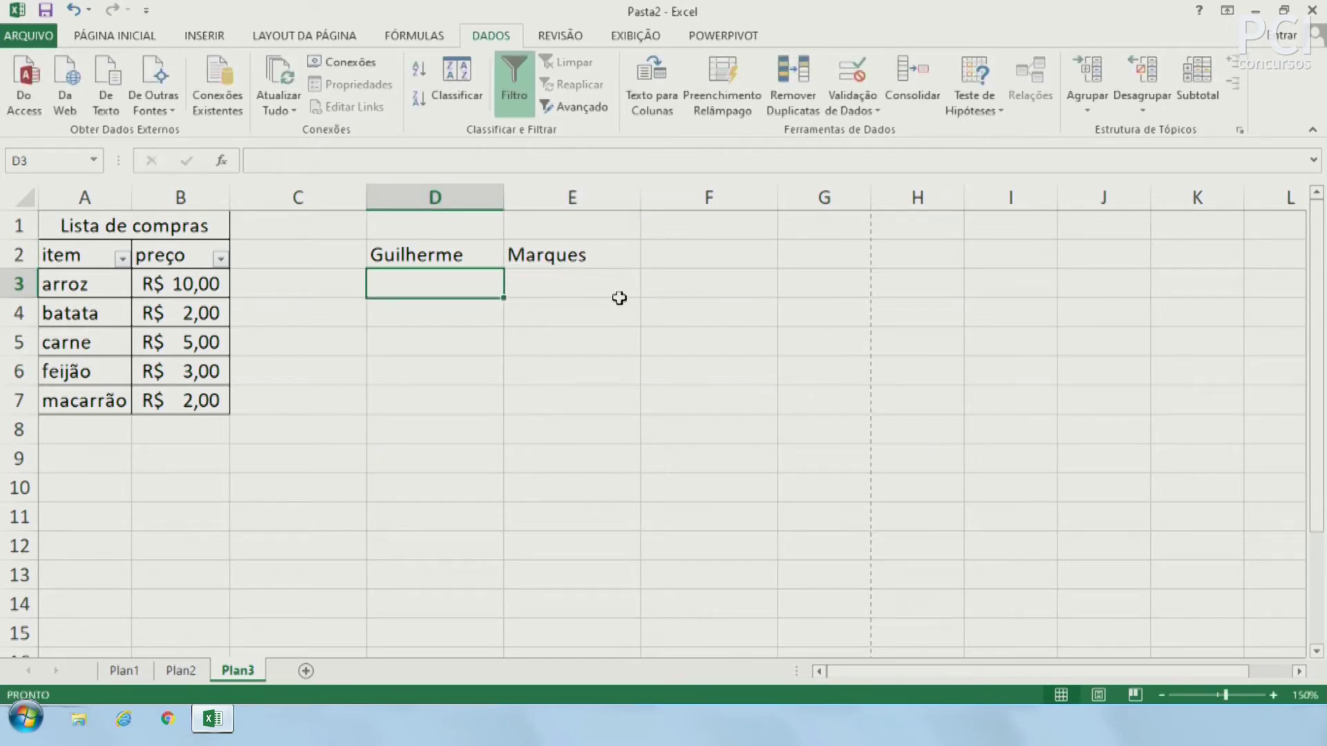
text(Kelly)
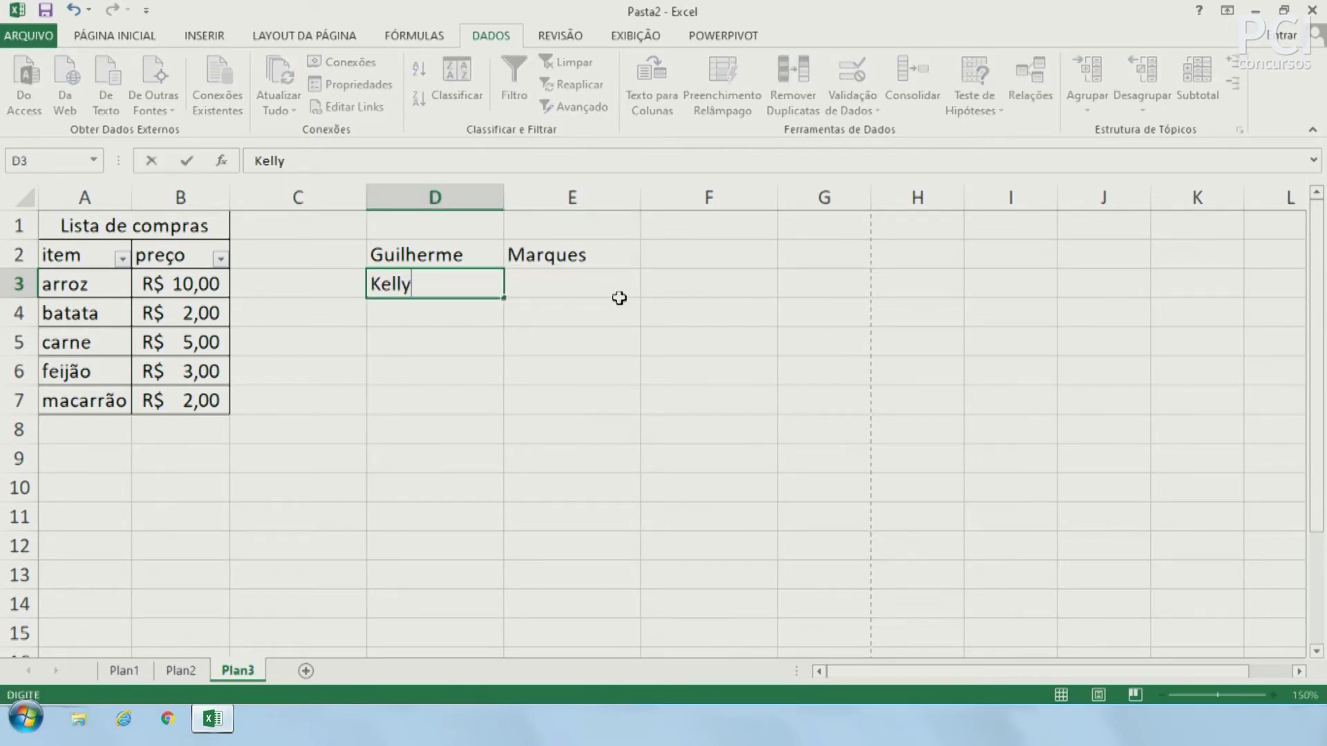
key(Tab)
text(Oliveir)
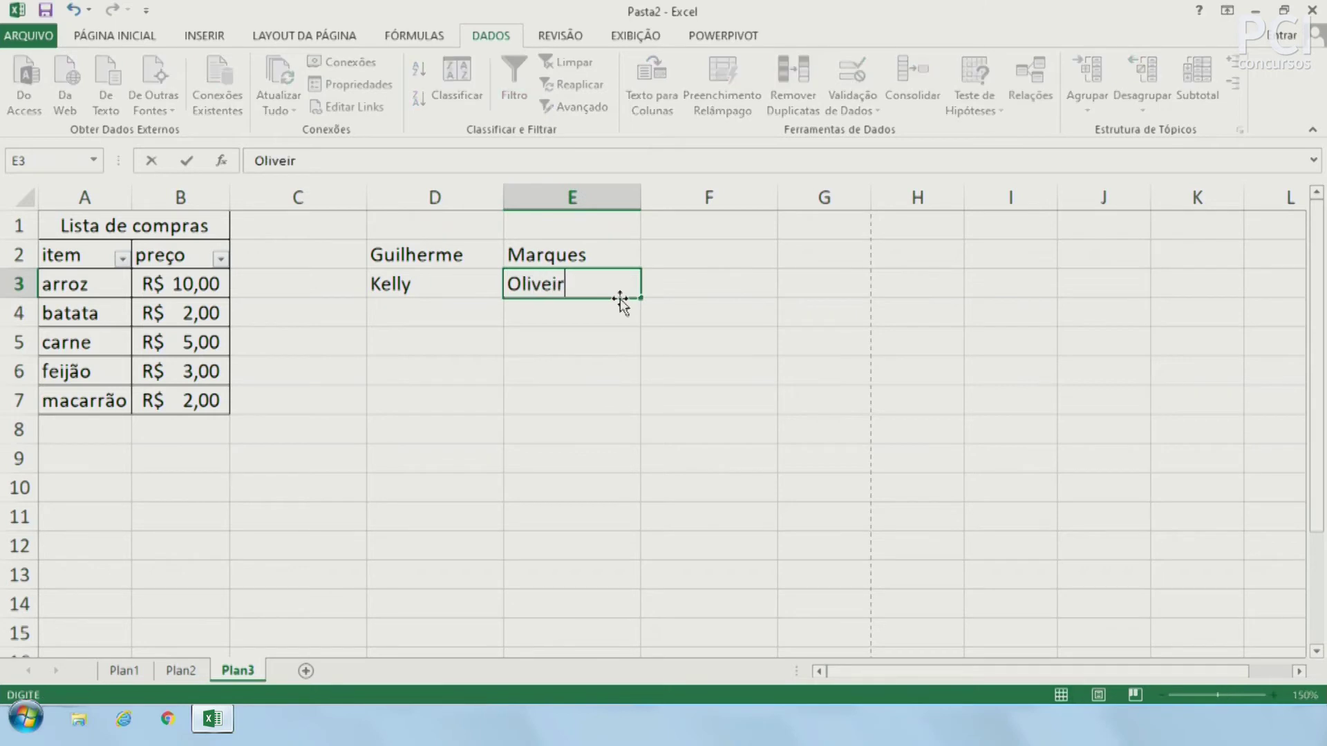
key(Tab)
key(Up)
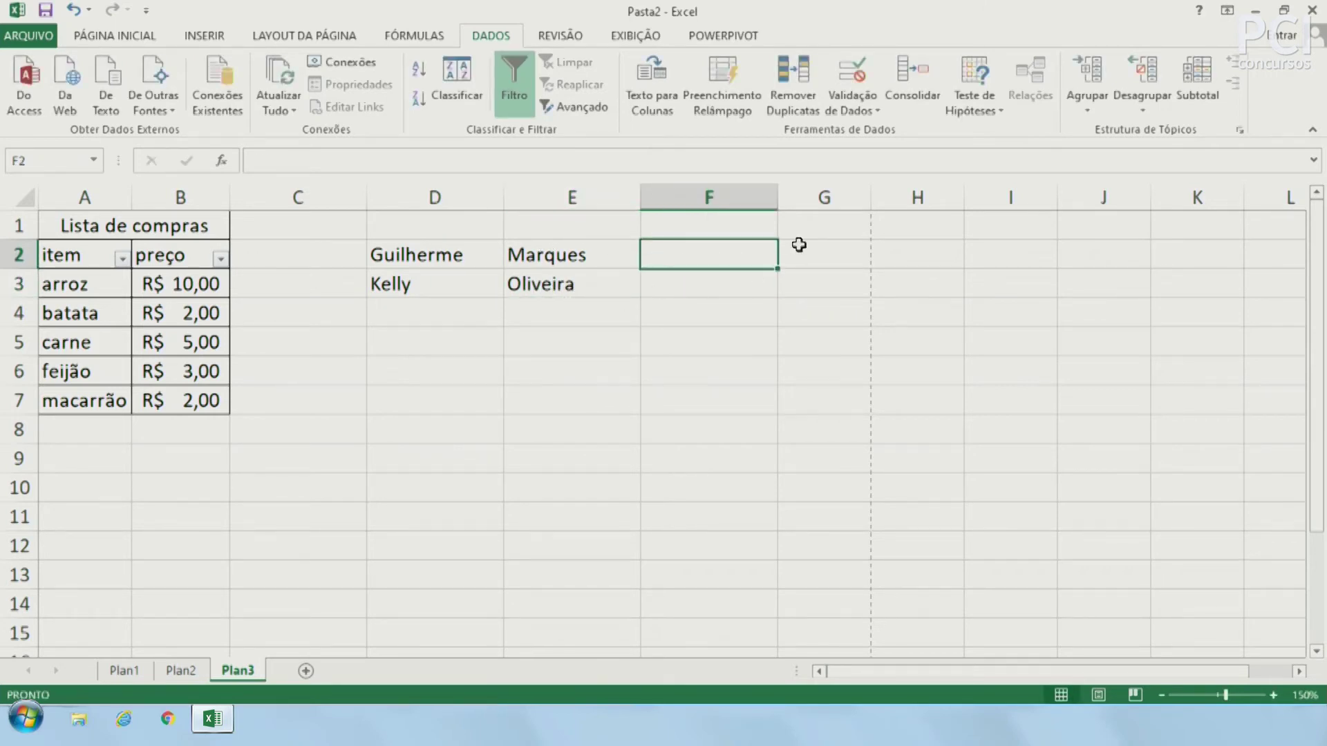
text(Guilherme Marques)
key(Return)
Check the first-name and surname cells D2 and E2.
click(459, 252)
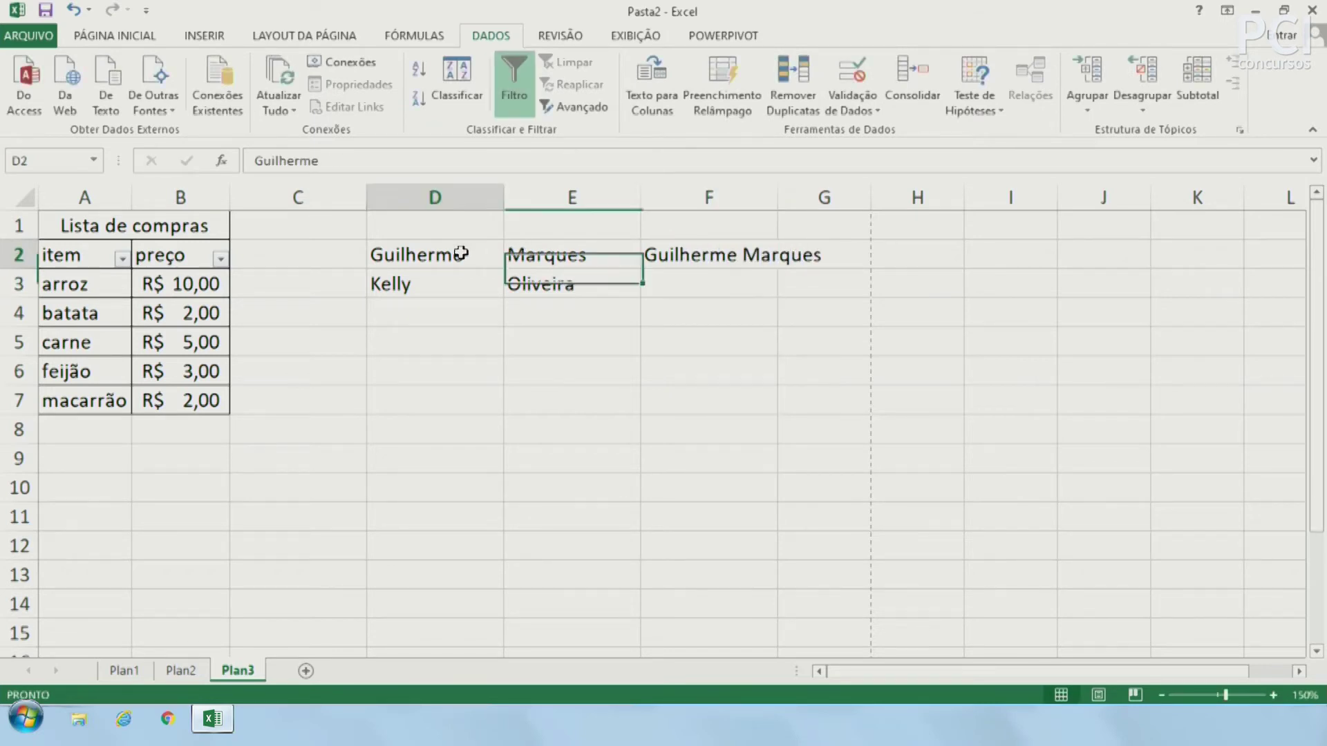
key(Right)
key(Left)
key(Right)
Flash Fill the second full name into F3 from the Dados tab.
click(669, 256)
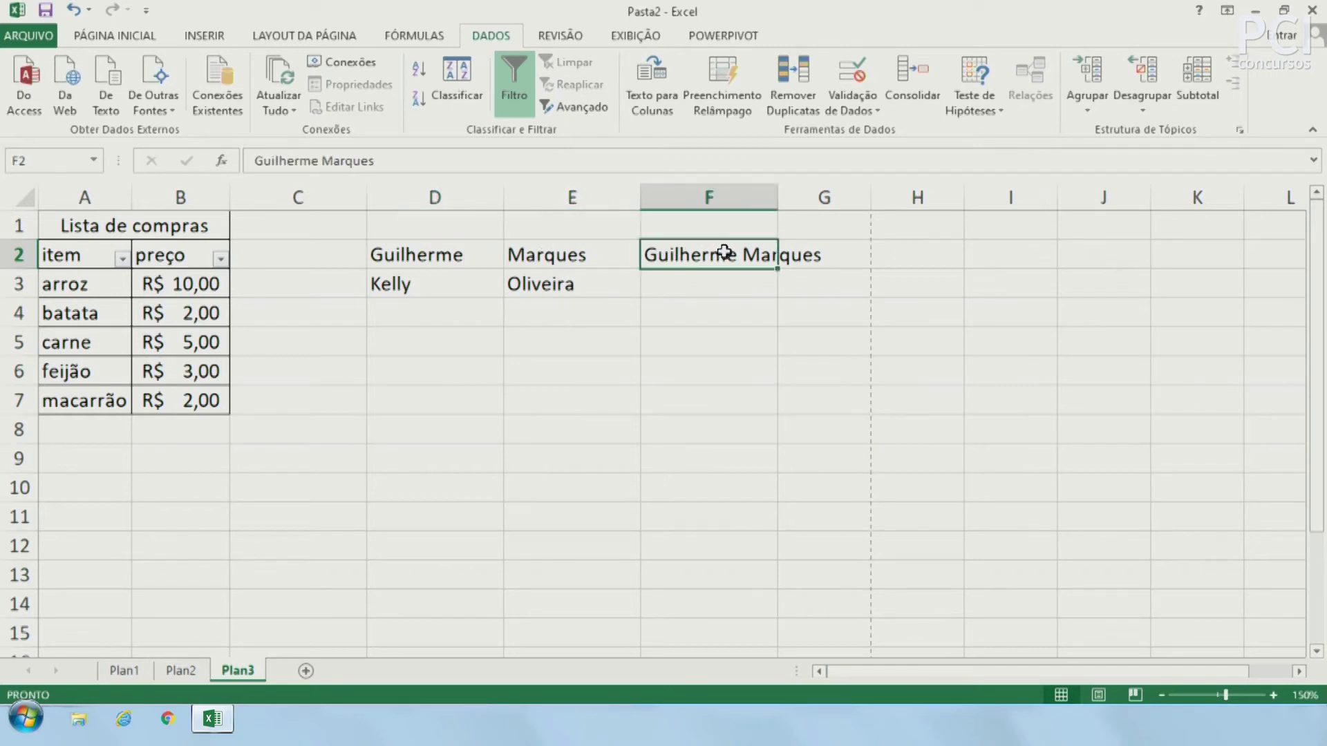
click(691, 287)
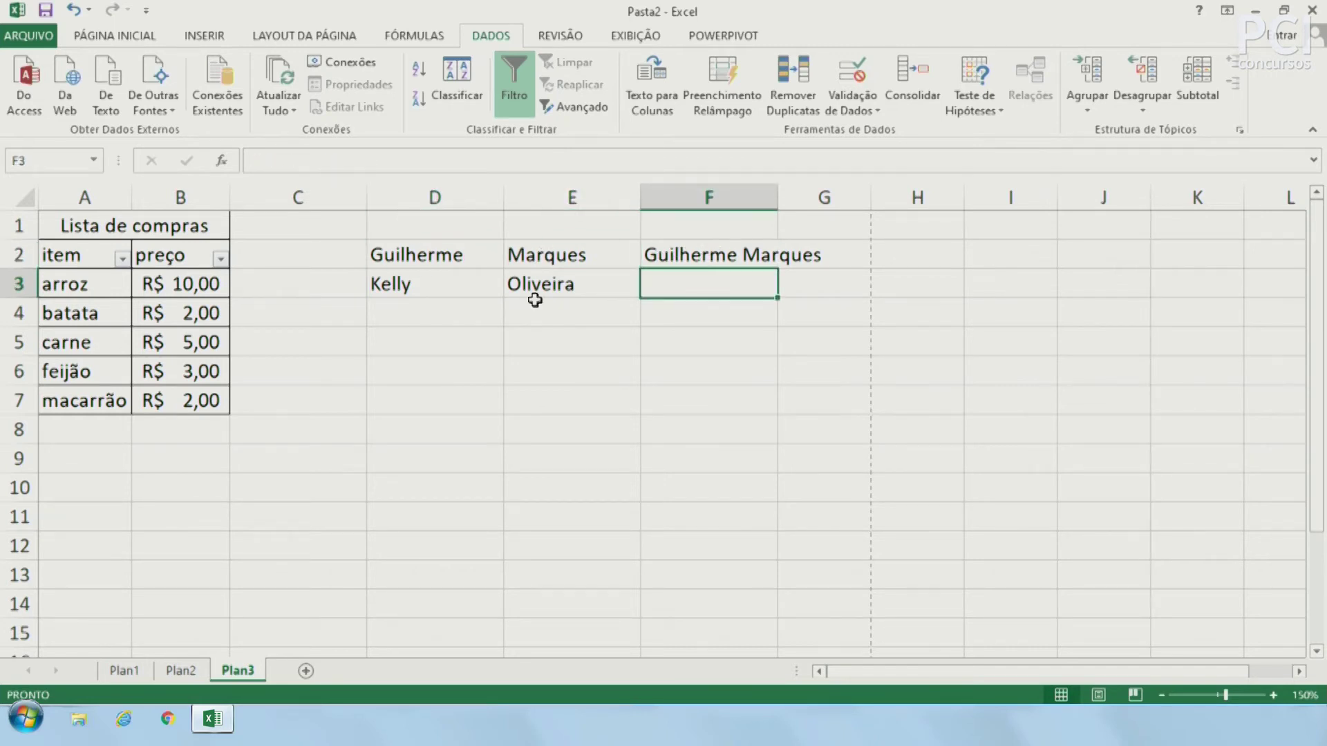
drag(423, 310, 564, 630)
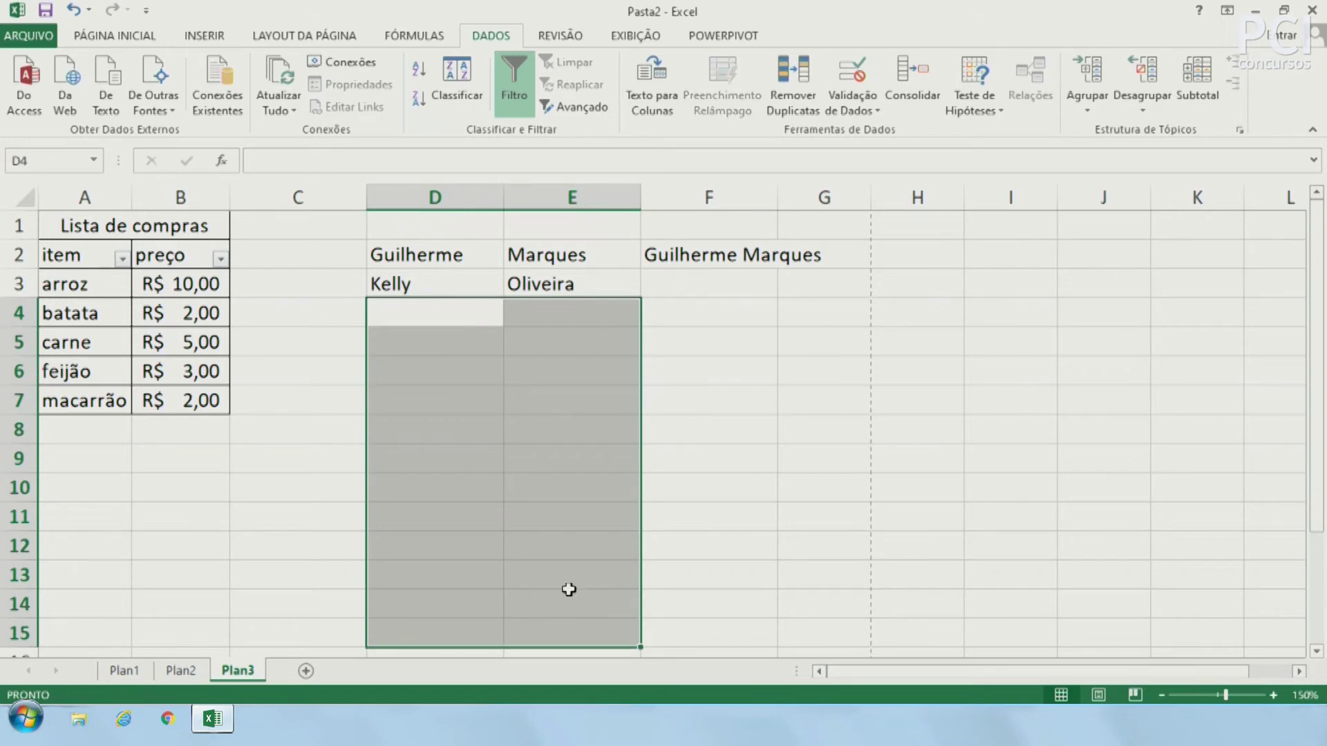
click(703, 294)
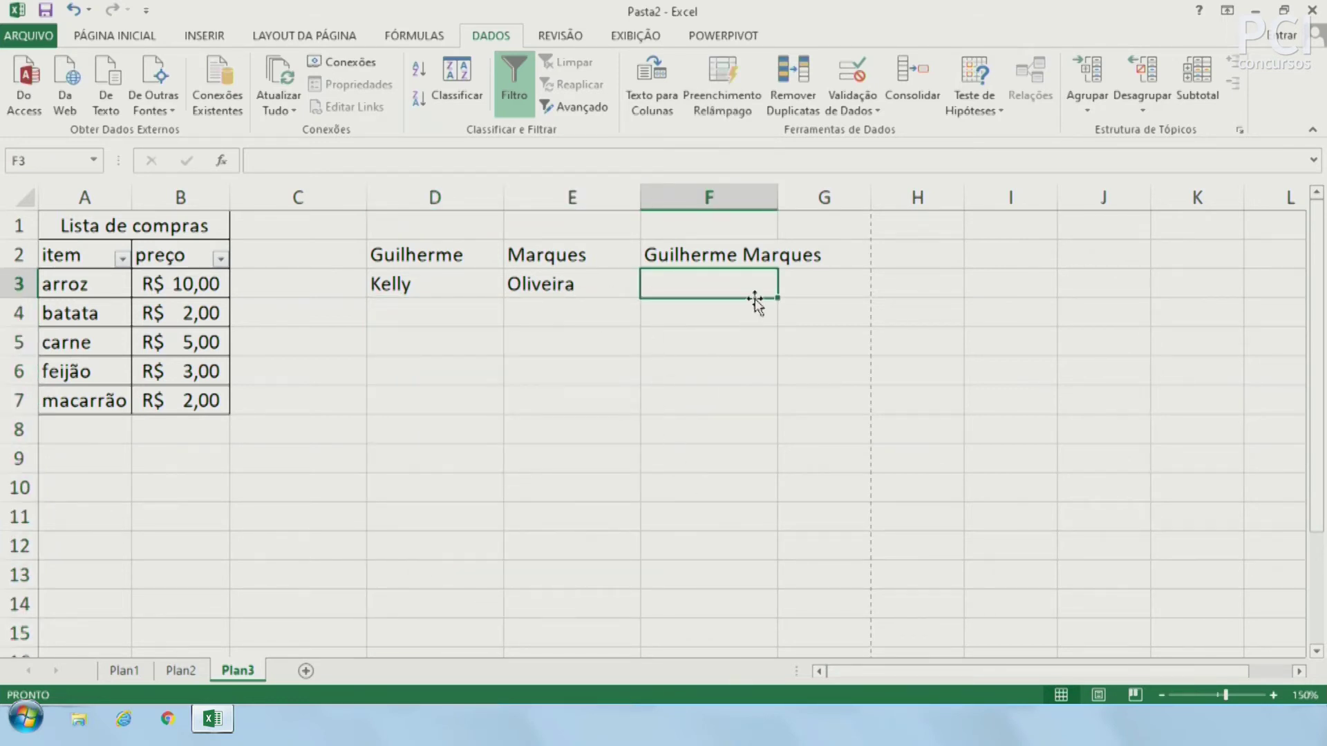
click(691, 366)
click(733, 284)
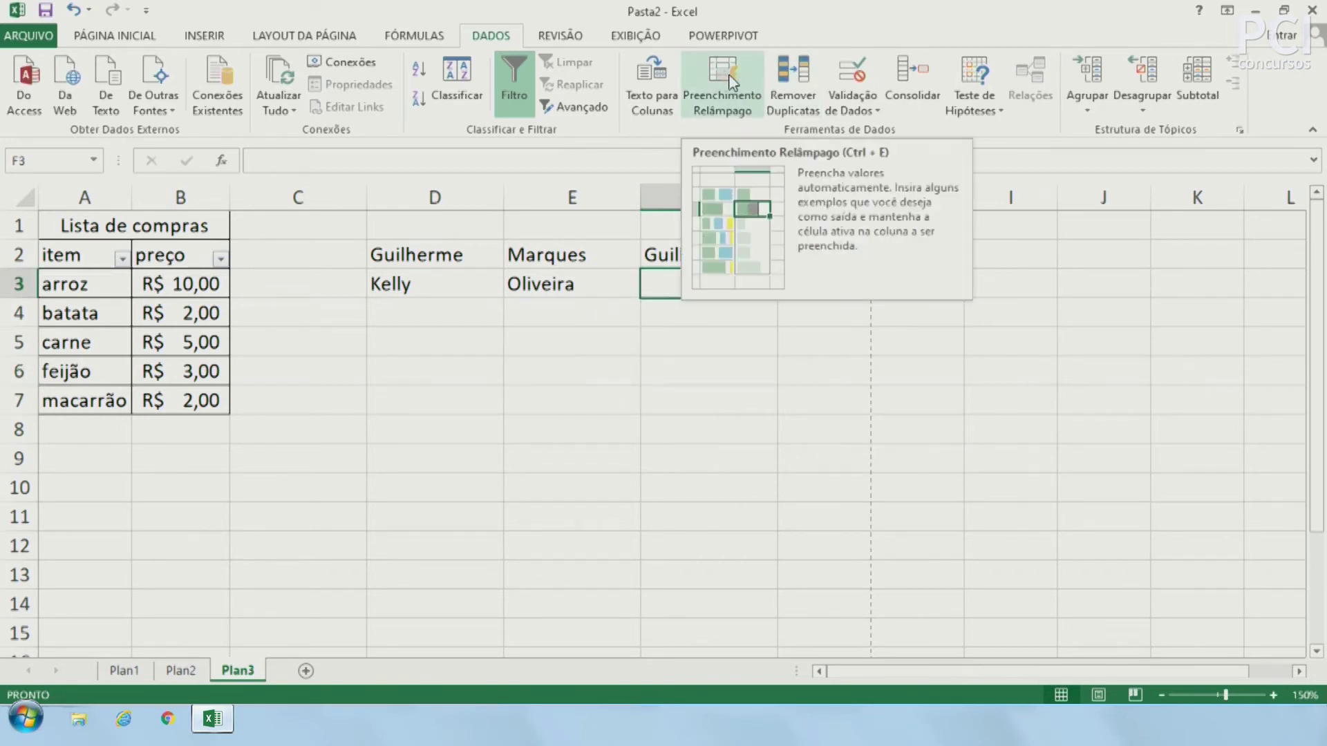
click(730, 81)
Compare the flash-filled full names with the source name pairs, then clear D2:E3.
click(732, 254)
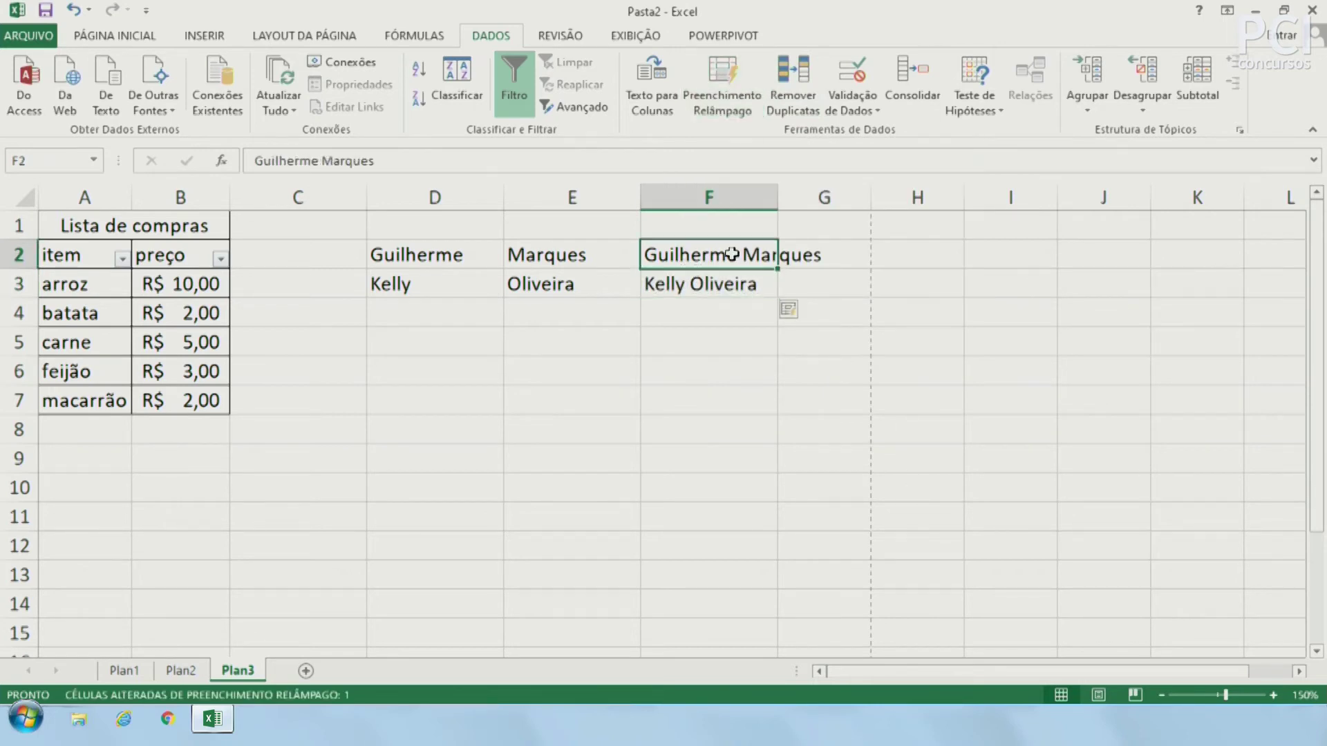
drag(443, 255, 550, 255)
click(657, 284)
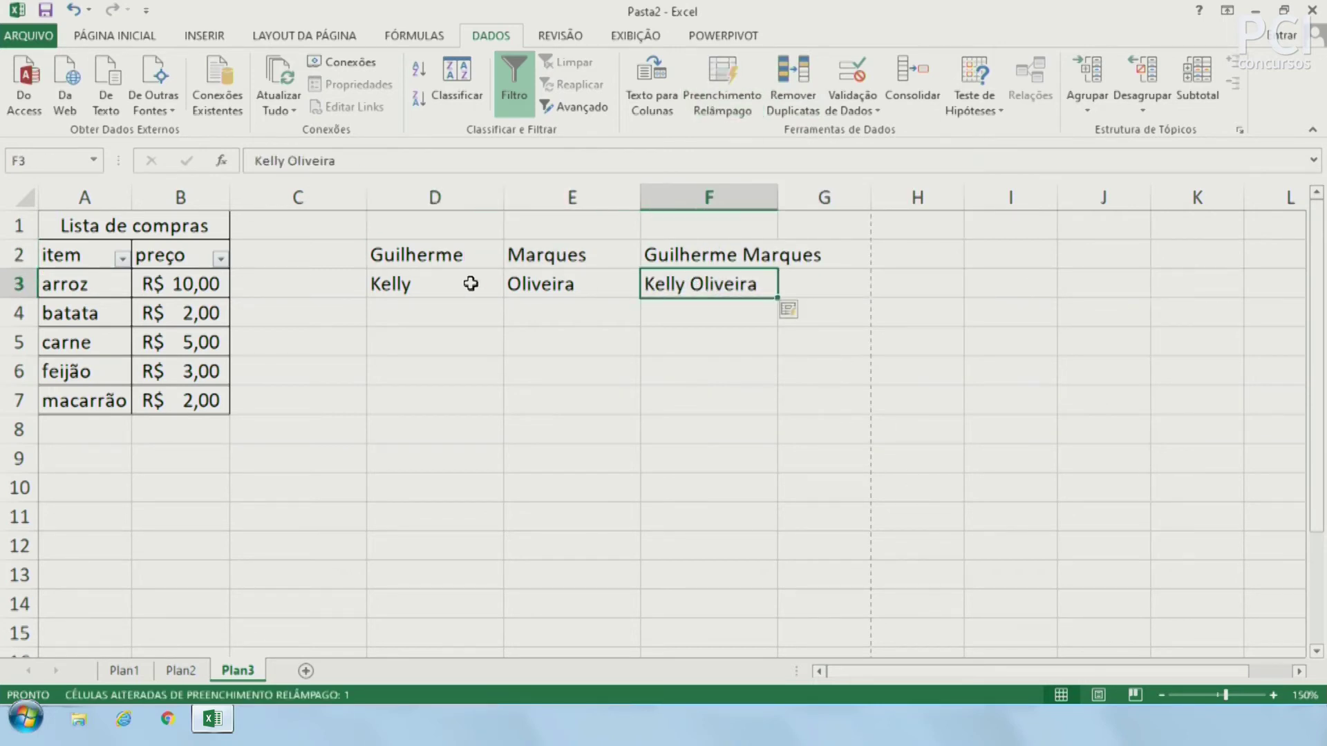
drag(471, 283, 541, 284)
drag(470, 318, 556, 528)
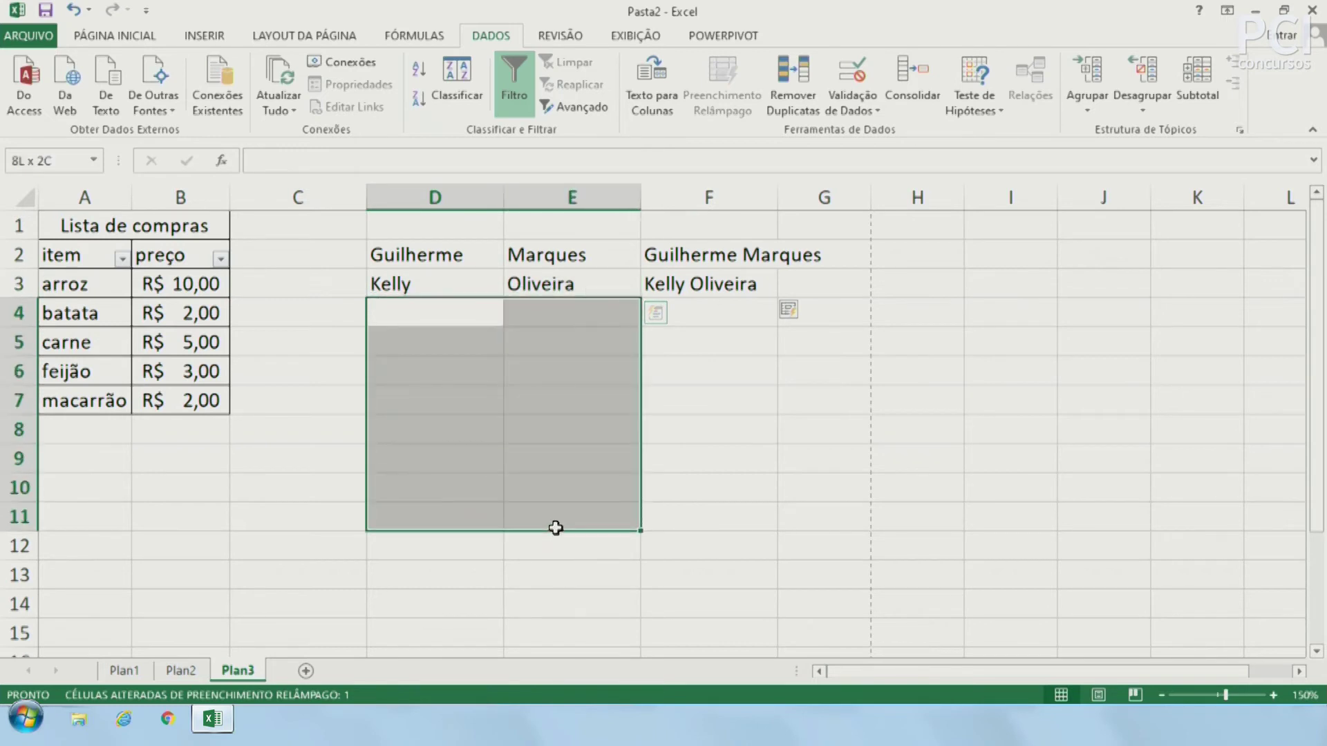
drag(702, 308, 655, 560)
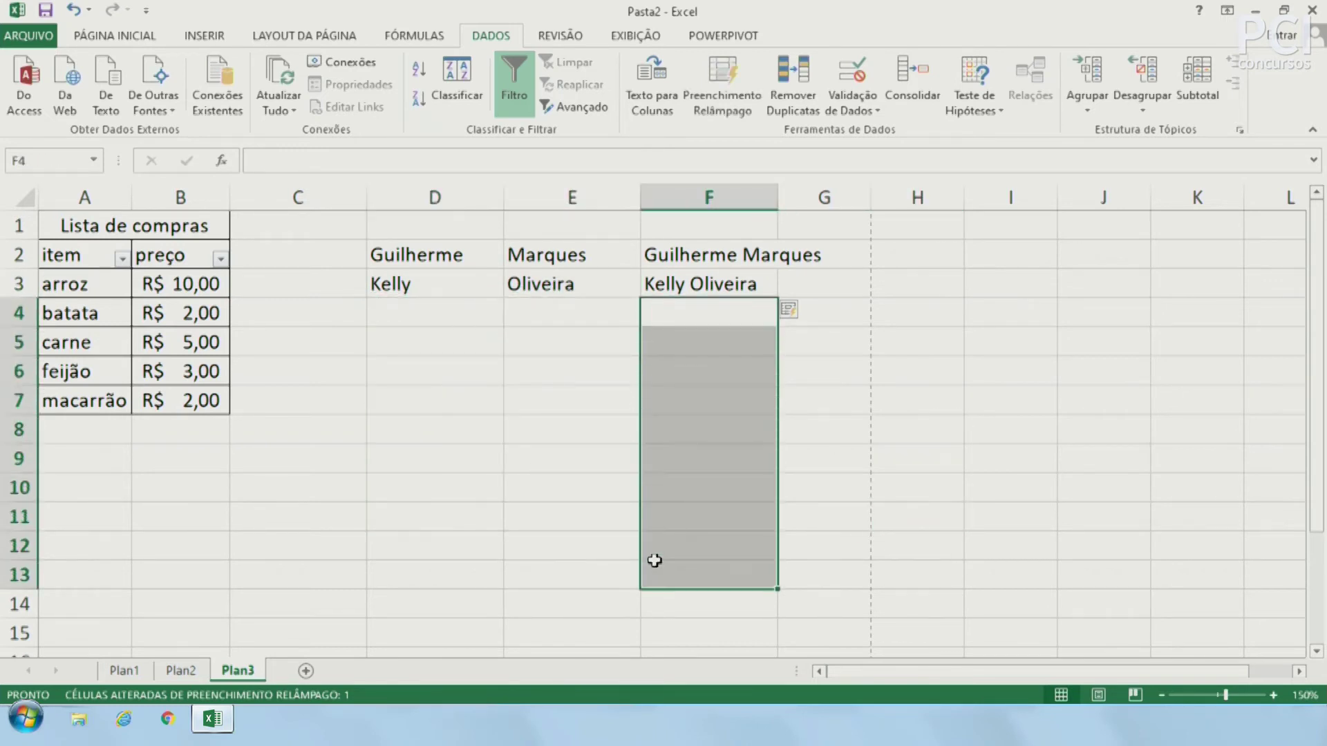
click(546, 493)
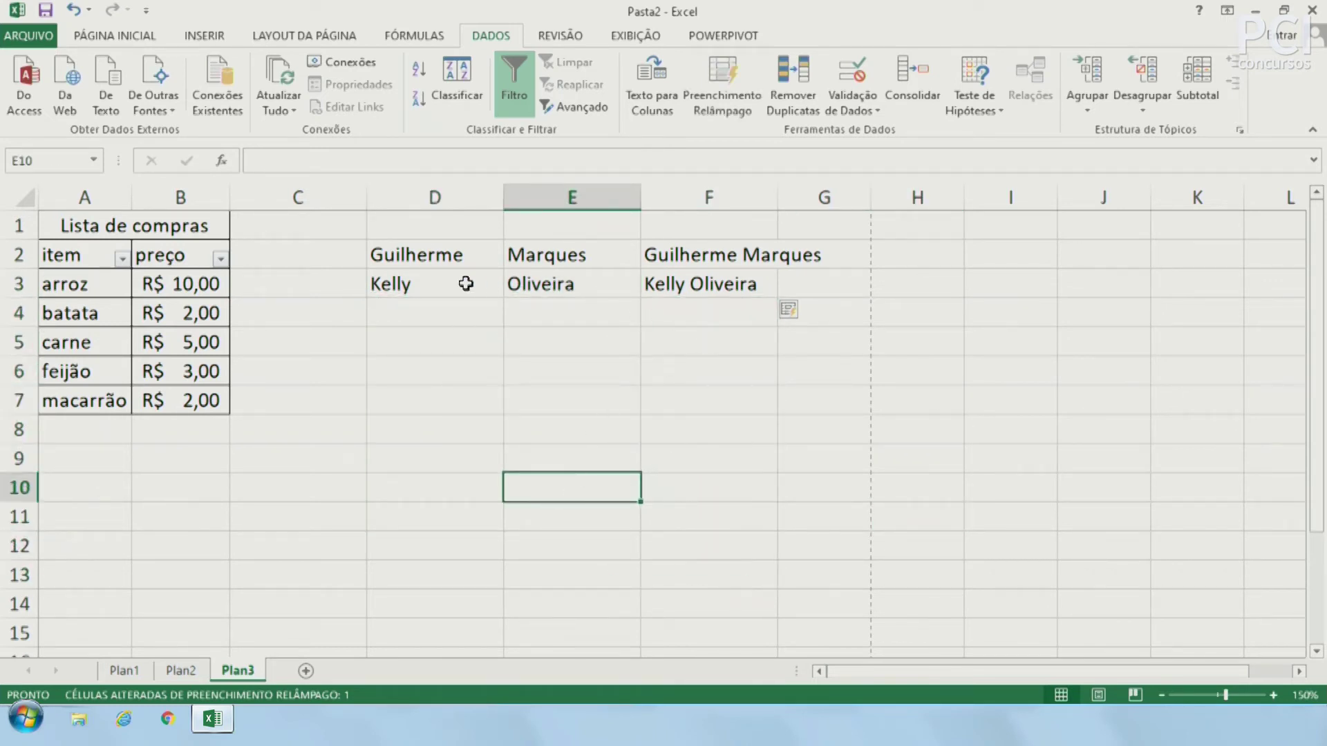
drag(421, 253, 561, 298)
key(Delete)
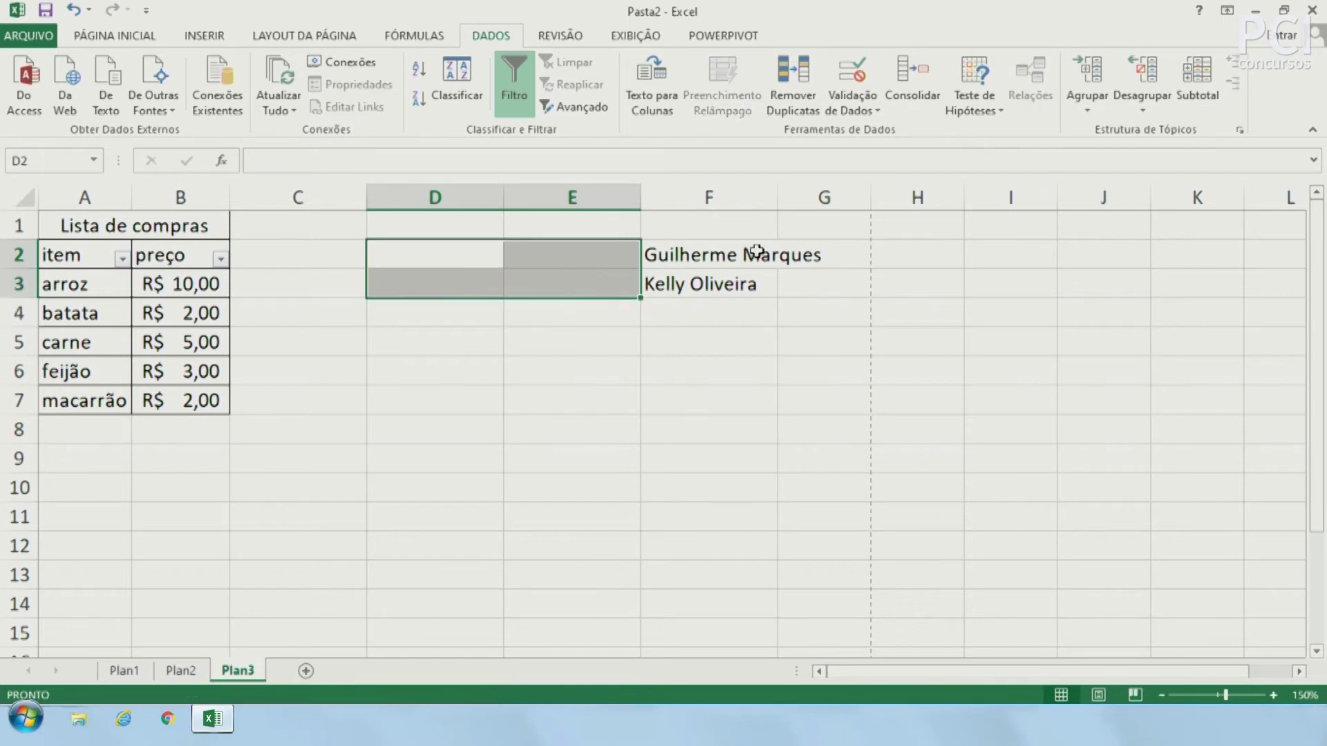
Move the full names to D2:D3 and type the first full name's parts into E2:F2.
drag(761, 254, 698, 284)
key(ctrl+c)
click(460, 263)
key(Return)
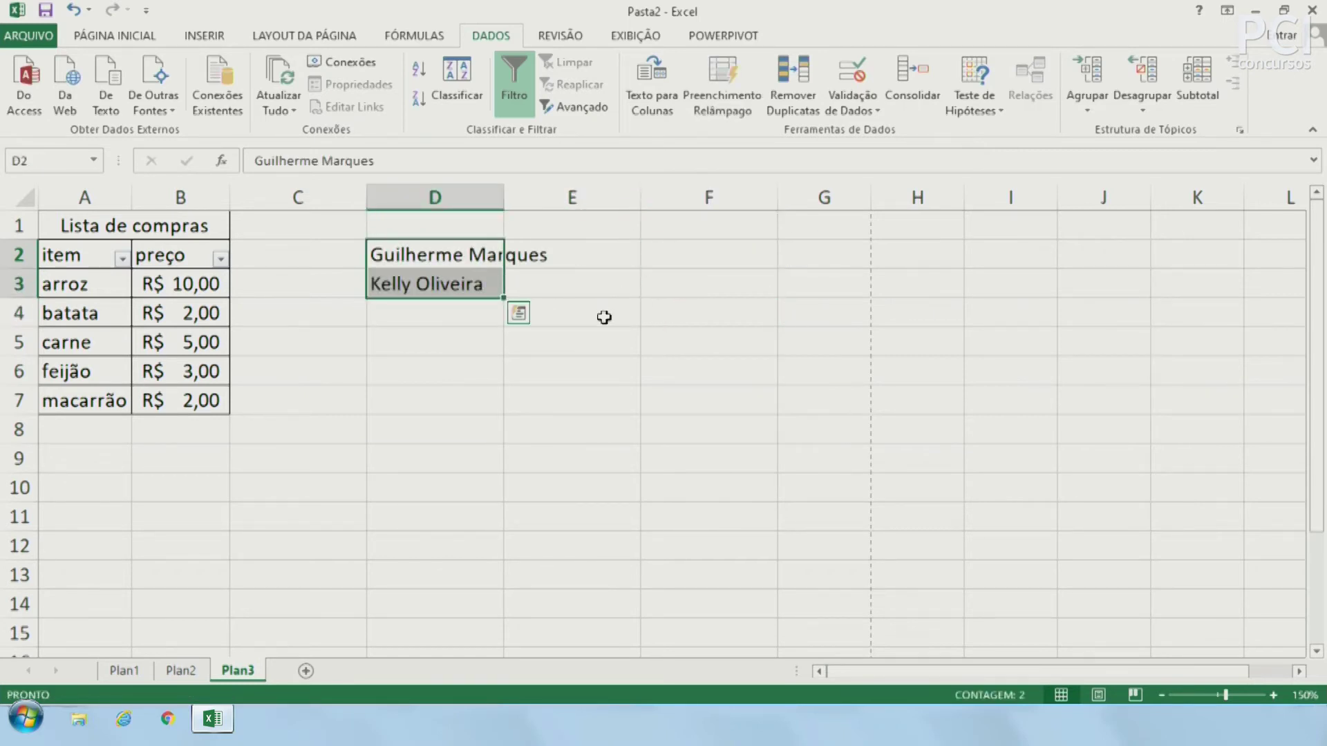
click(601, 260)
text(Guilherm)
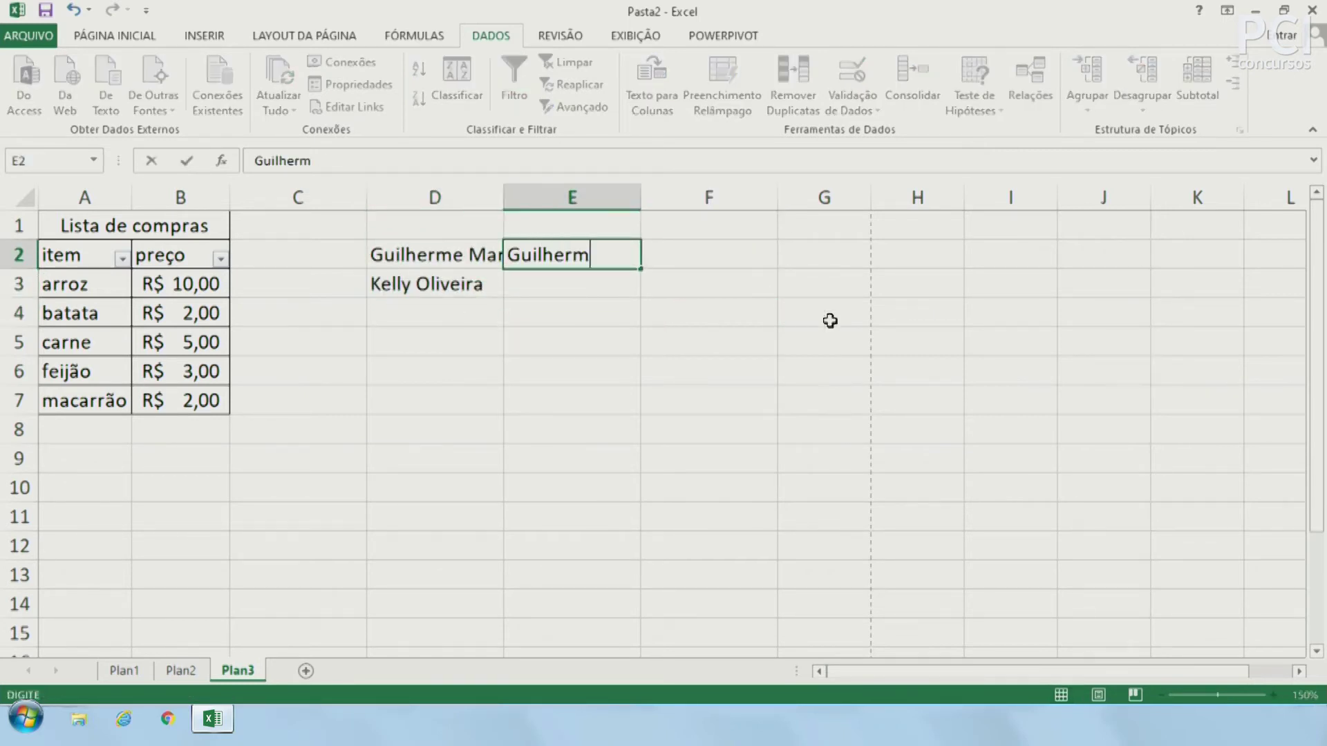
key(Right)
text(Marque)
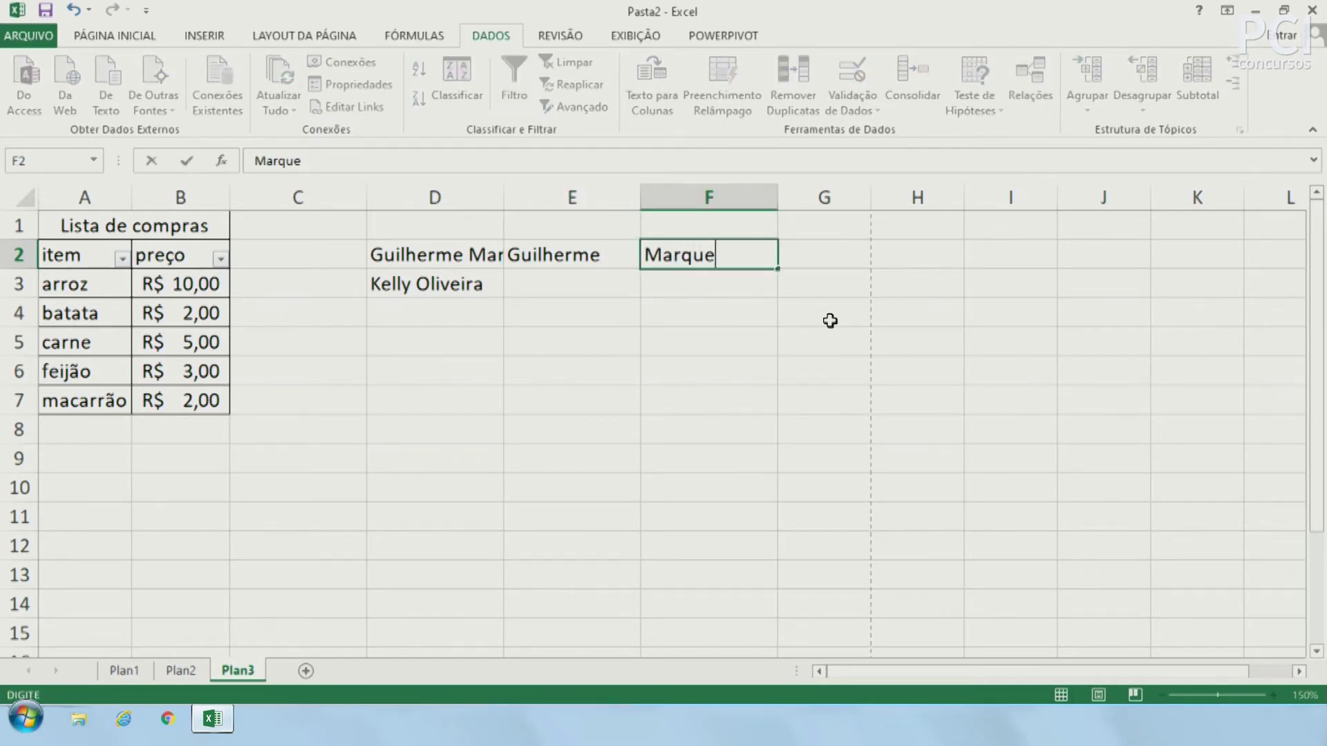
text(s)
key(Return)
Flash Fill the second person's first name into E3 and surname into F3.
click(592, 293)
key(shift+Right)
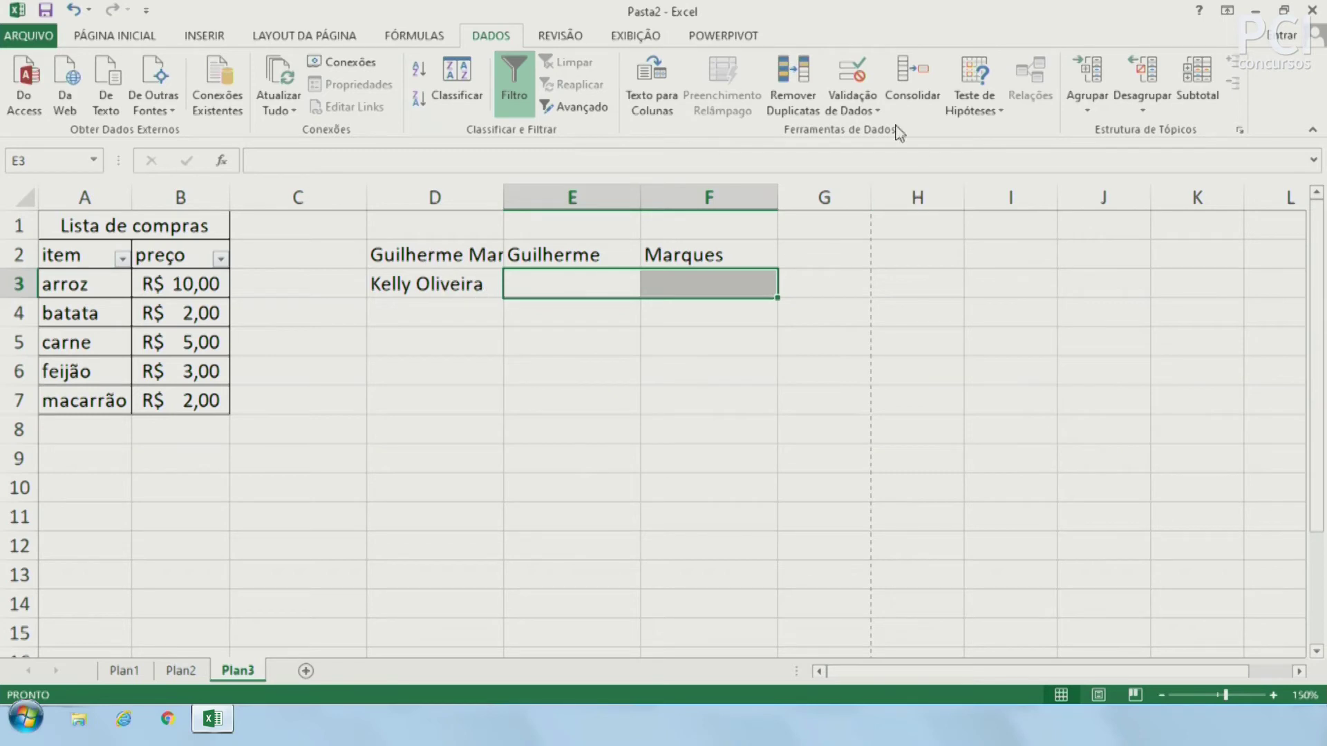
click(605, 287)
click(722, 86)
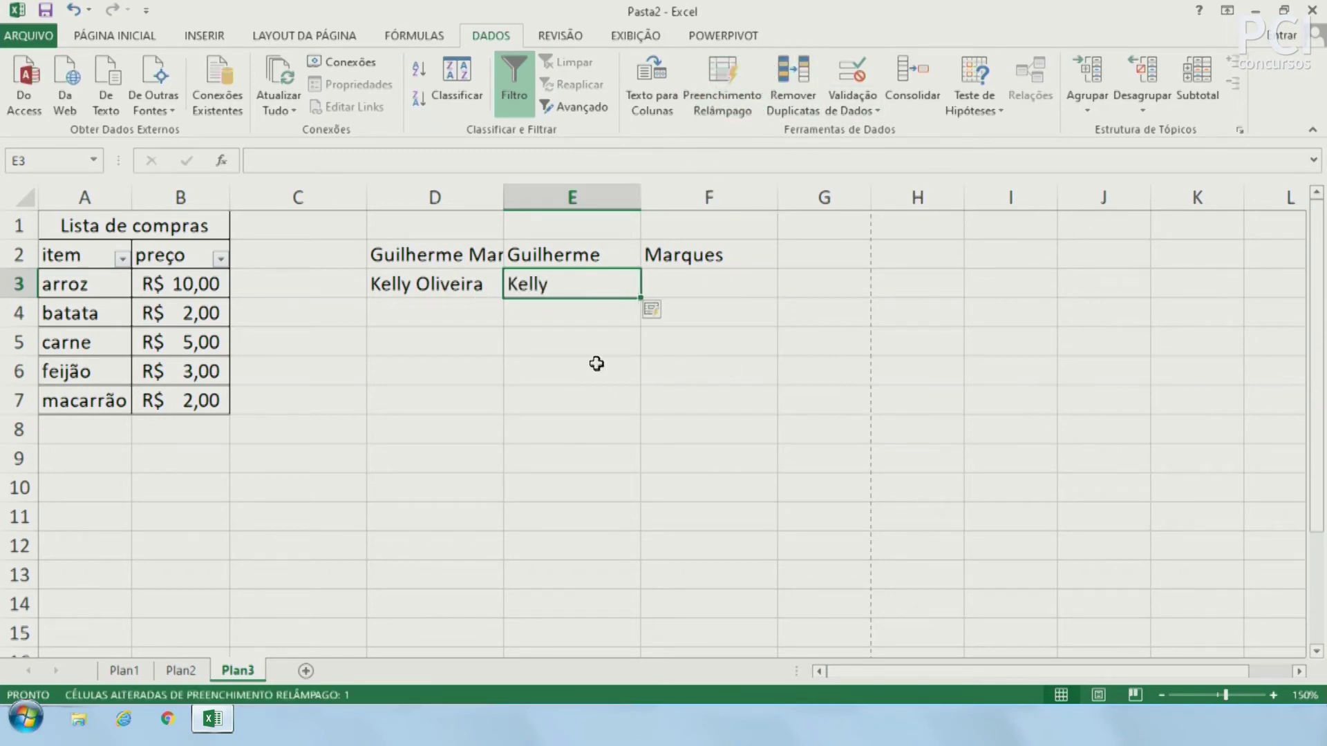
click(636, 370)
click(622, 280)
click(449, 284)
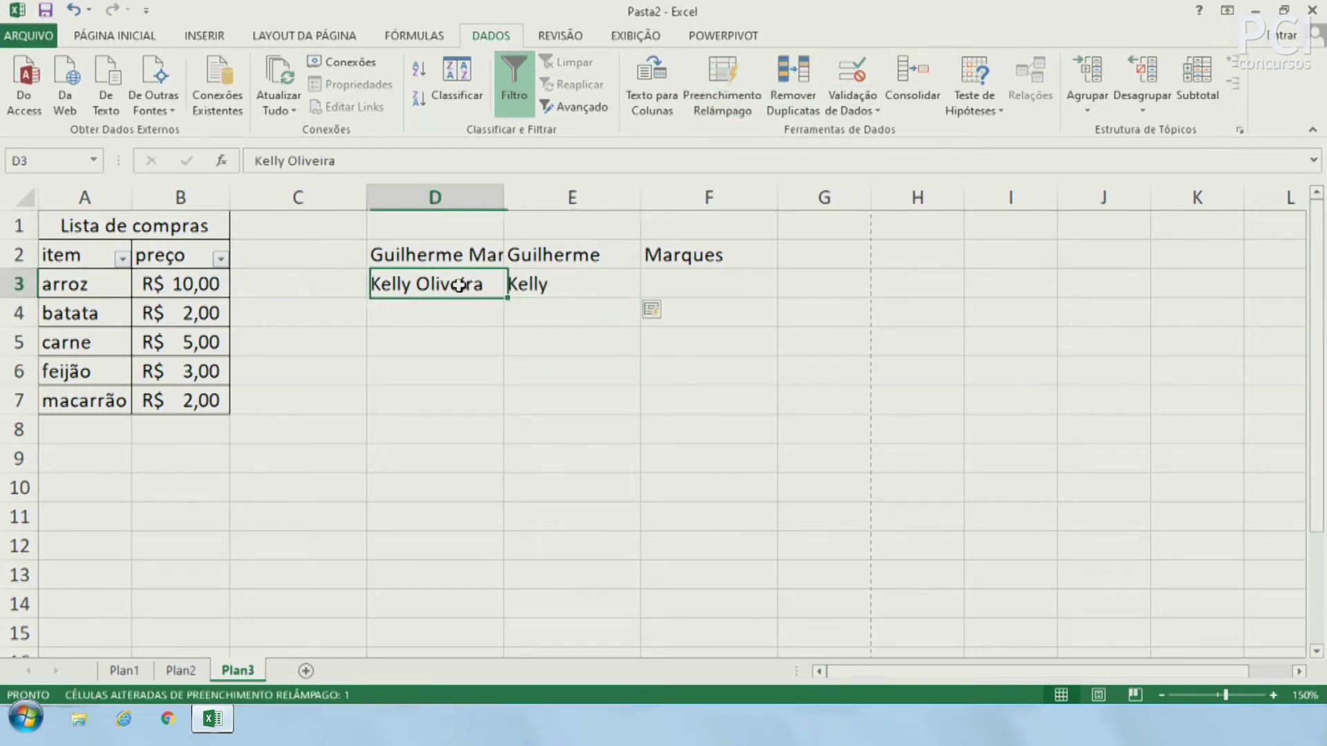
click(710, 288)
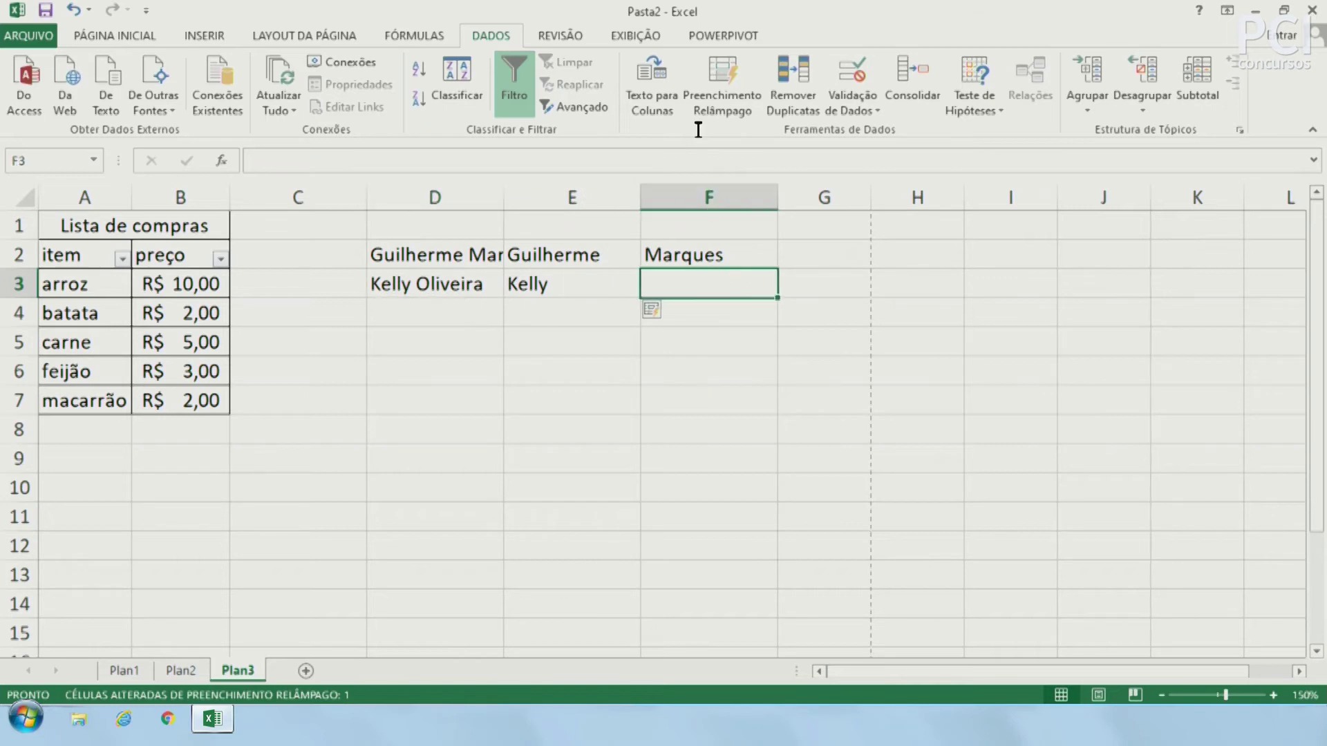
click(720, 94)
click(716, 366)
click(698, 287)
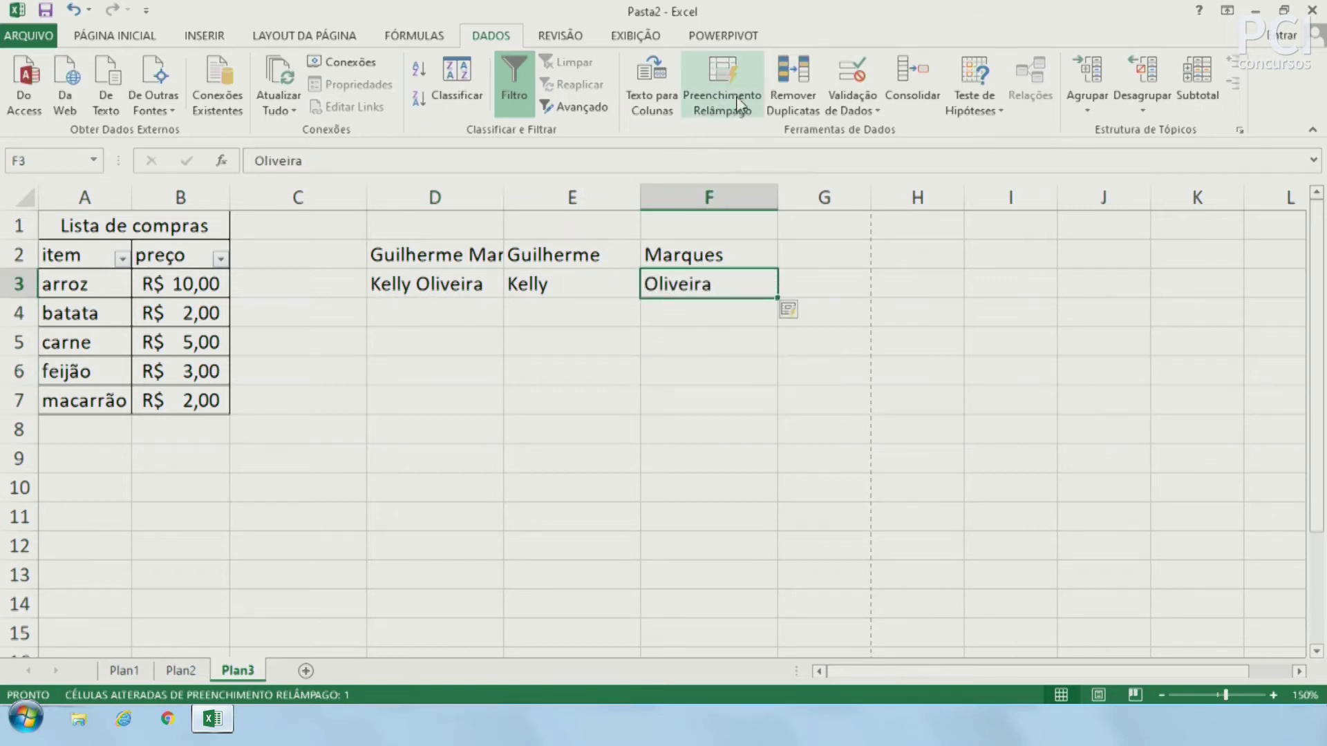
click(683, 343)
Select the names block D2:F3 and delete its contents.
drag(446, 256, 670, 279)
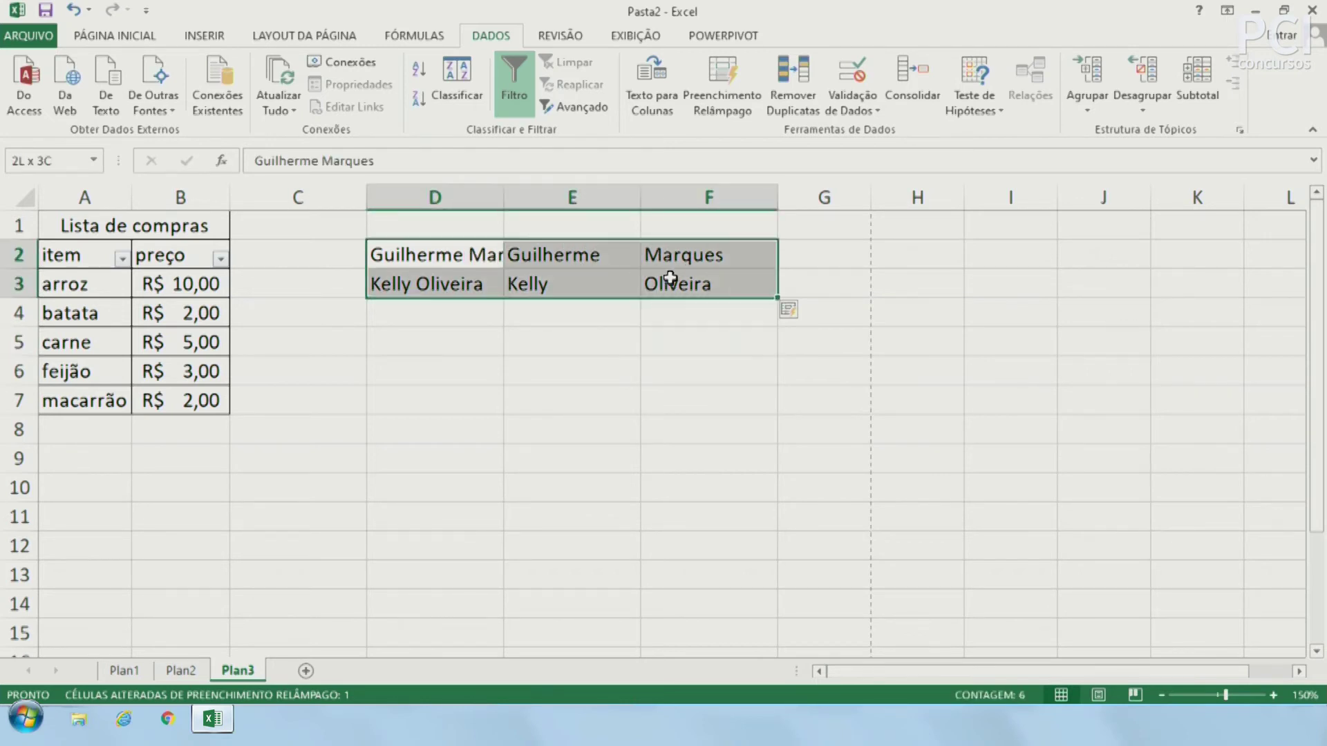
click(527, 276)
mouse_move(438, 259)
mouse_down()
mouse_move(530, 286)
mouse_move(673, 300)
mouse_up()
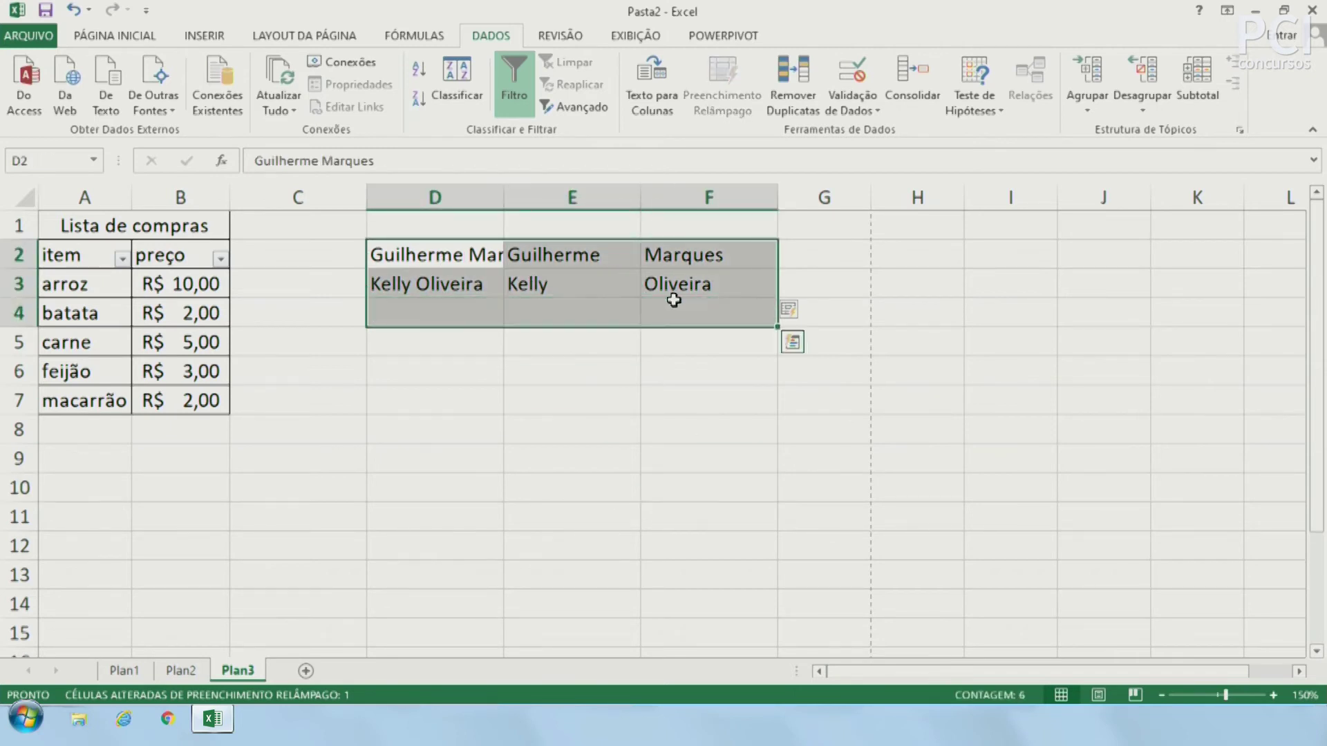
key(Delete)
click(486, 268)
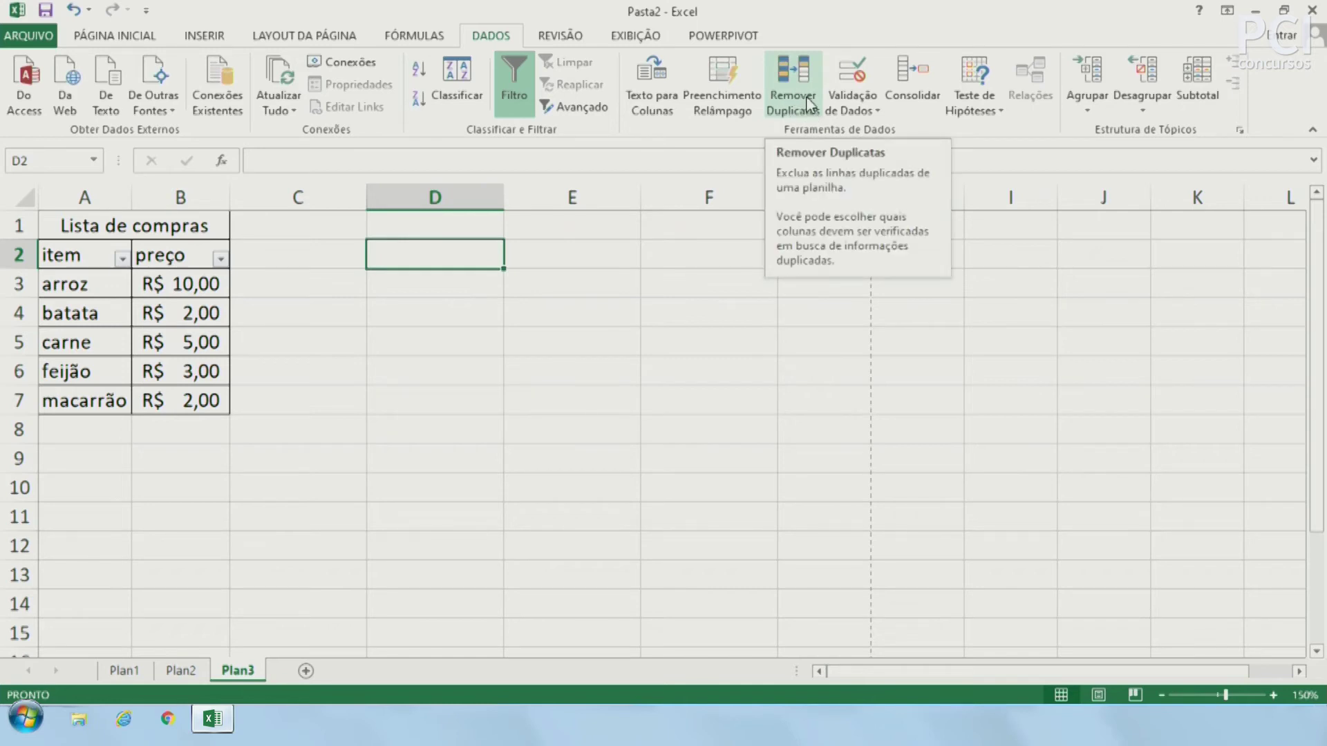
Insert a blank row 4 above the batata row.
click(14, 342)
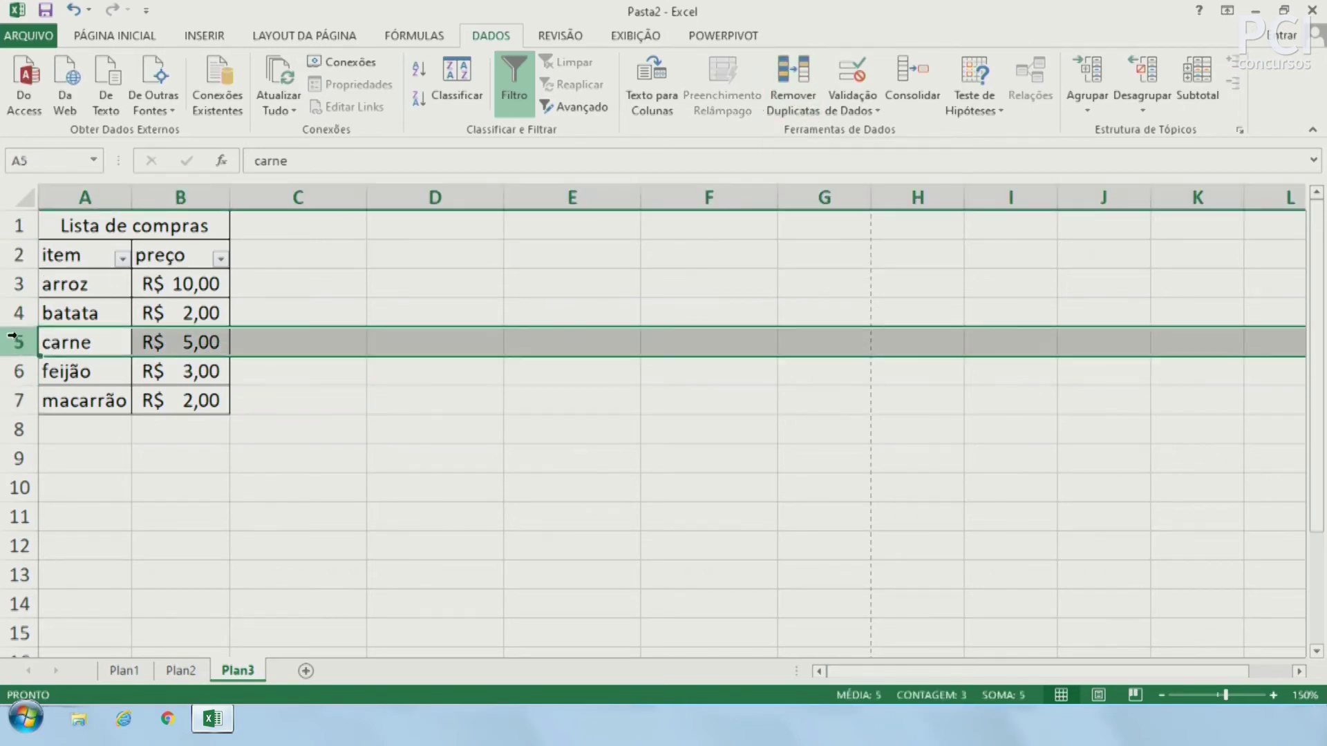
click(14, 313)
right_click(71, 312)
click(74, 448)
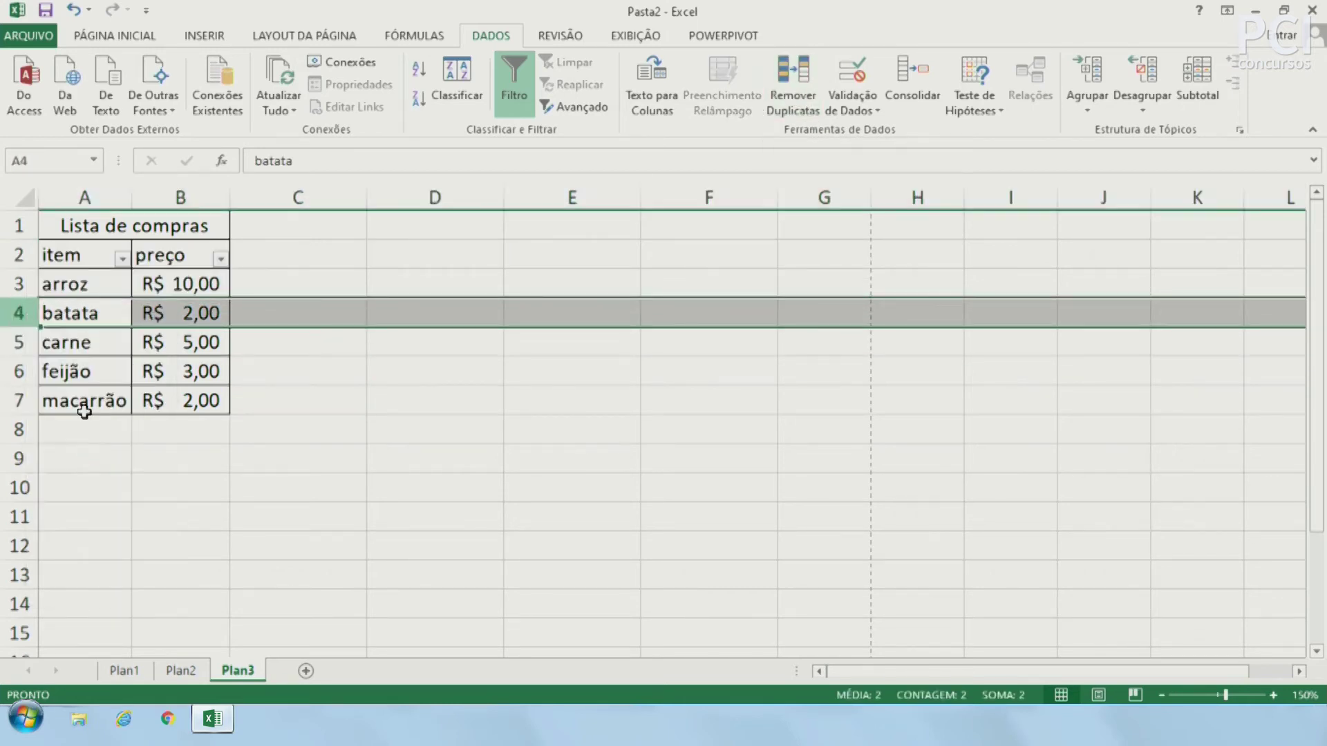
Enter carne priced 5,00 in row 4 and select the table A2:B8.
click(86, 311)
text(carna)
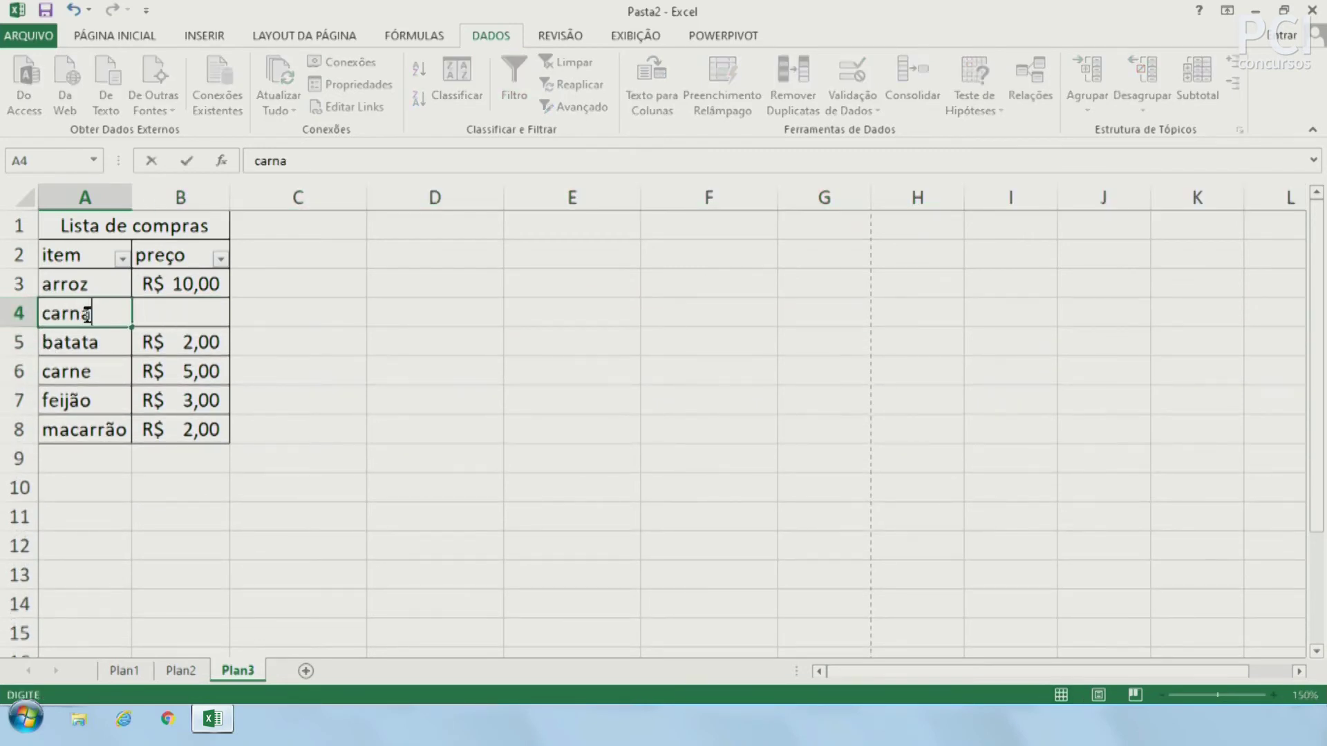
key(Tab)
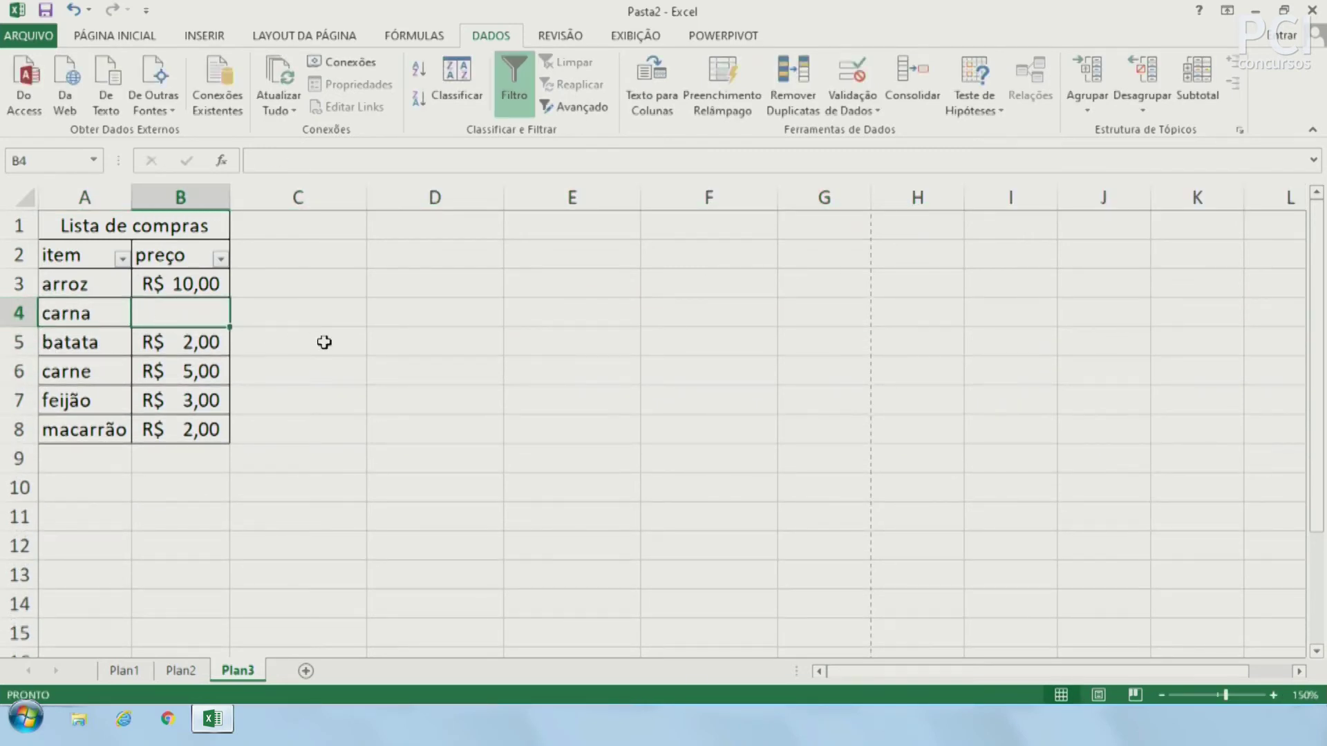
key(Left)
key(F2)
key(BackSpace)
text(e)
key(Tab)
text(5)
key(Return)
click(324, 342)
drag(92, 263, 160, 429)
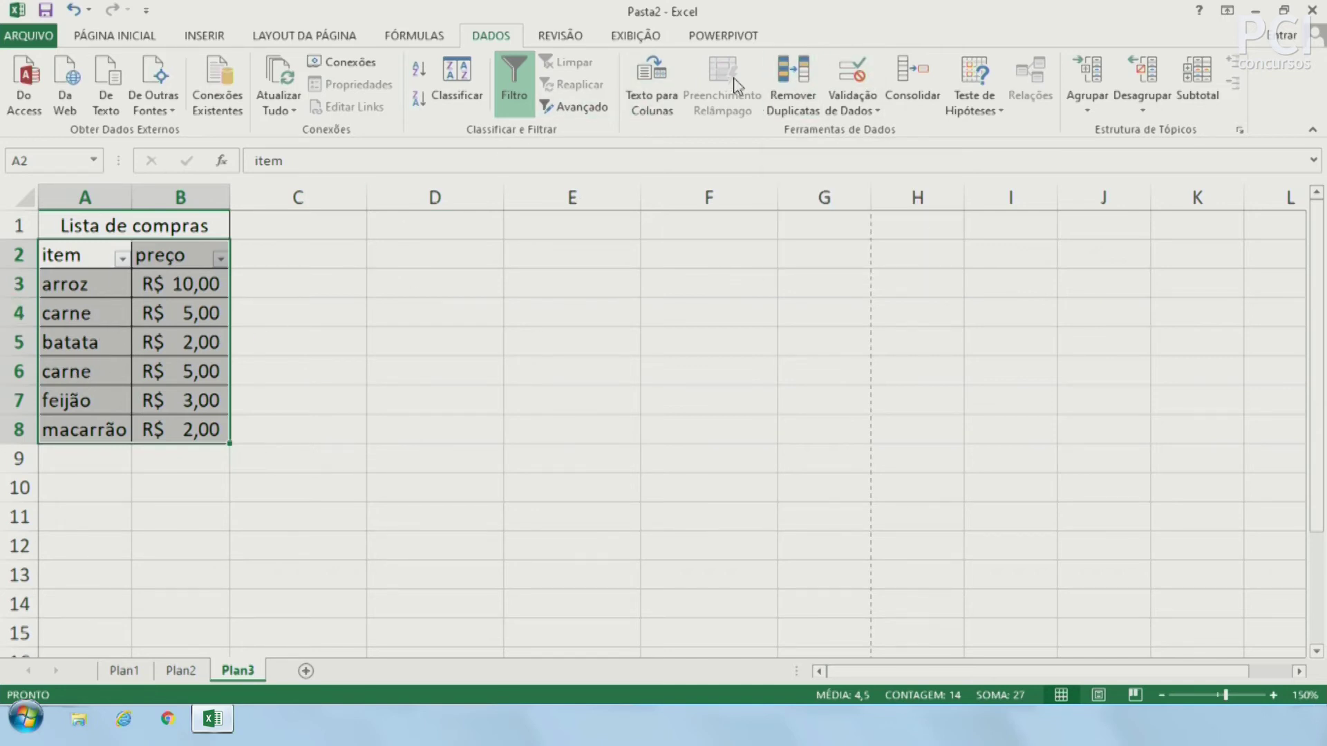
Remove Duplicates checking only the item column, deleting the repeated carne row.
click(792, 80)
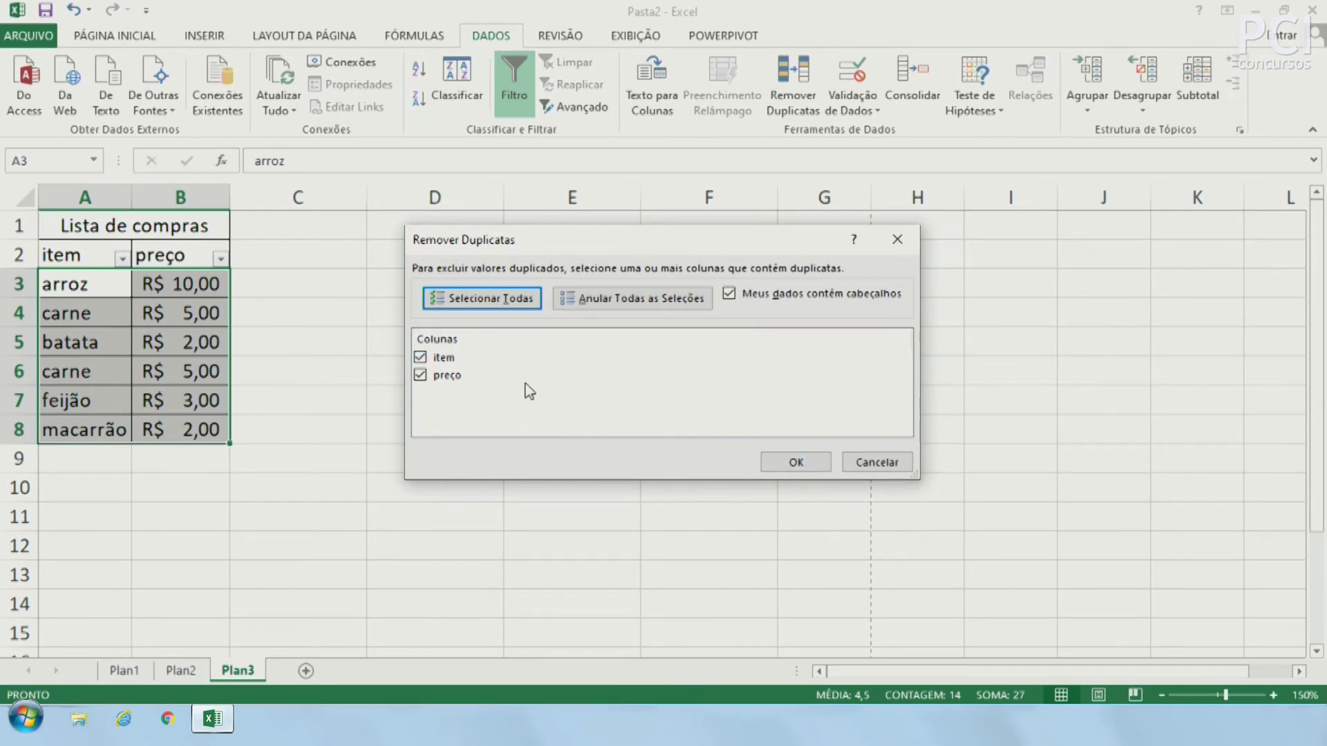
click(421, 376)
click(440, 358)
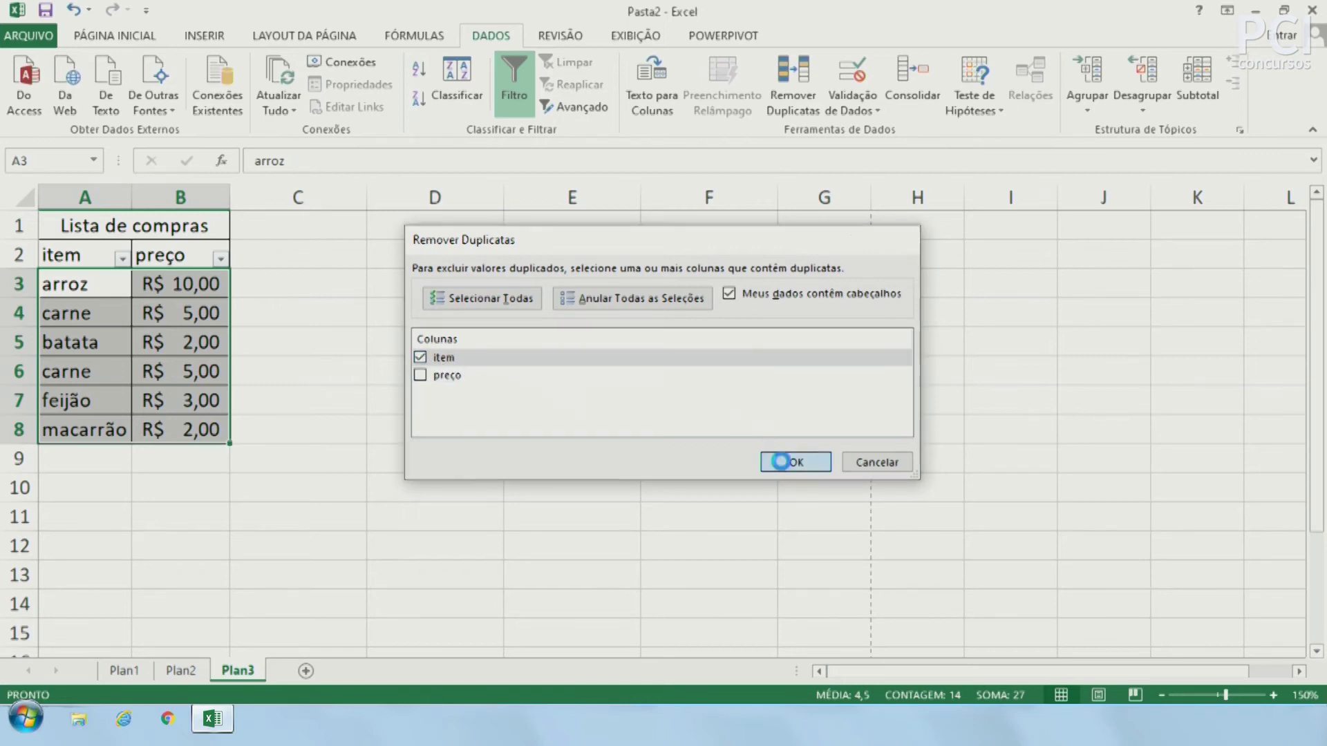
click(777, 460)
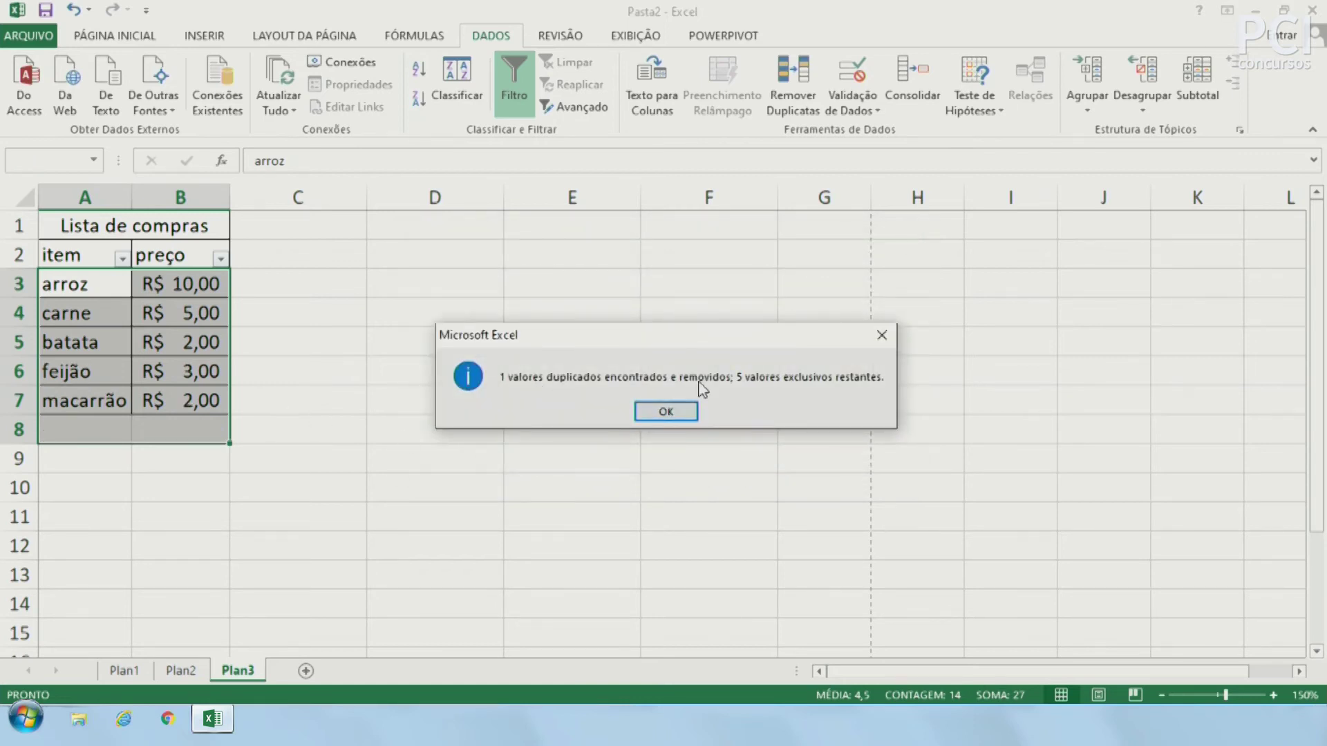
click(681, 419)
Click empty cells to clear the selection and open the data validation options.
click(658, 408)
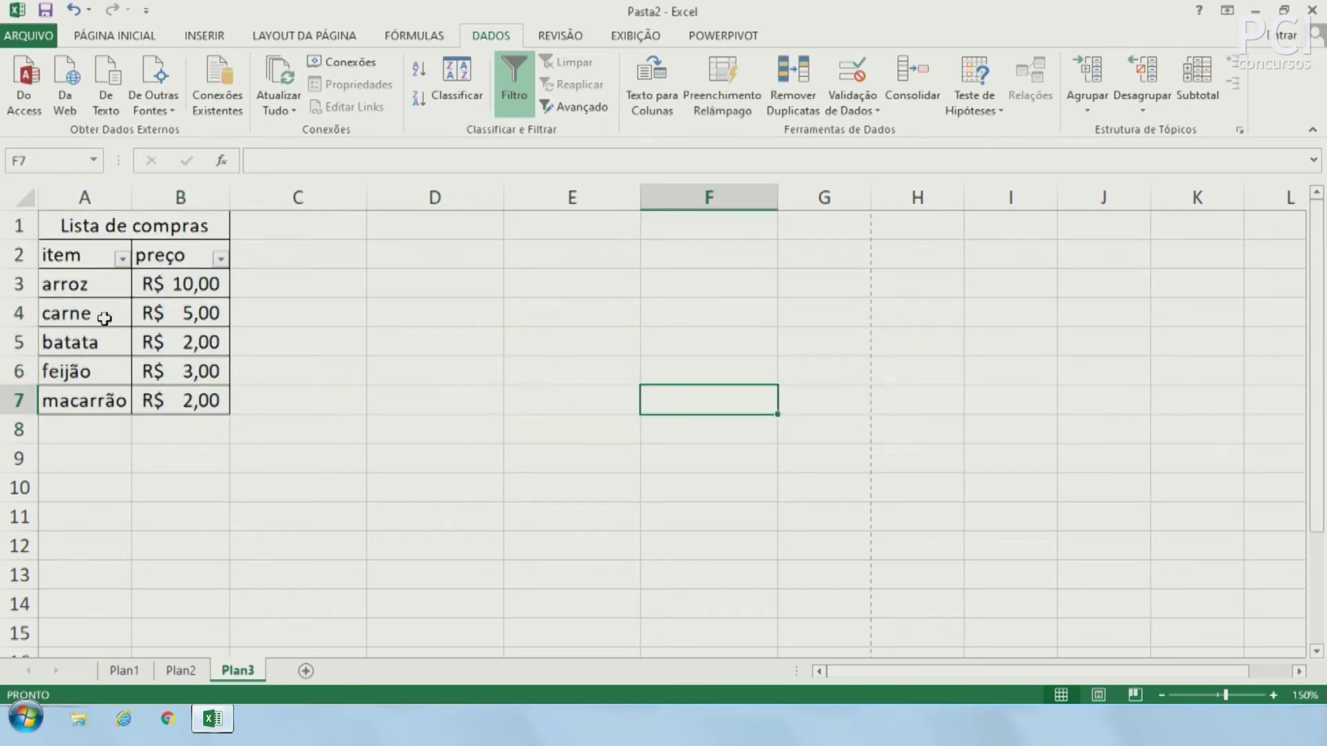
click(104, 318)
click(409, 392)
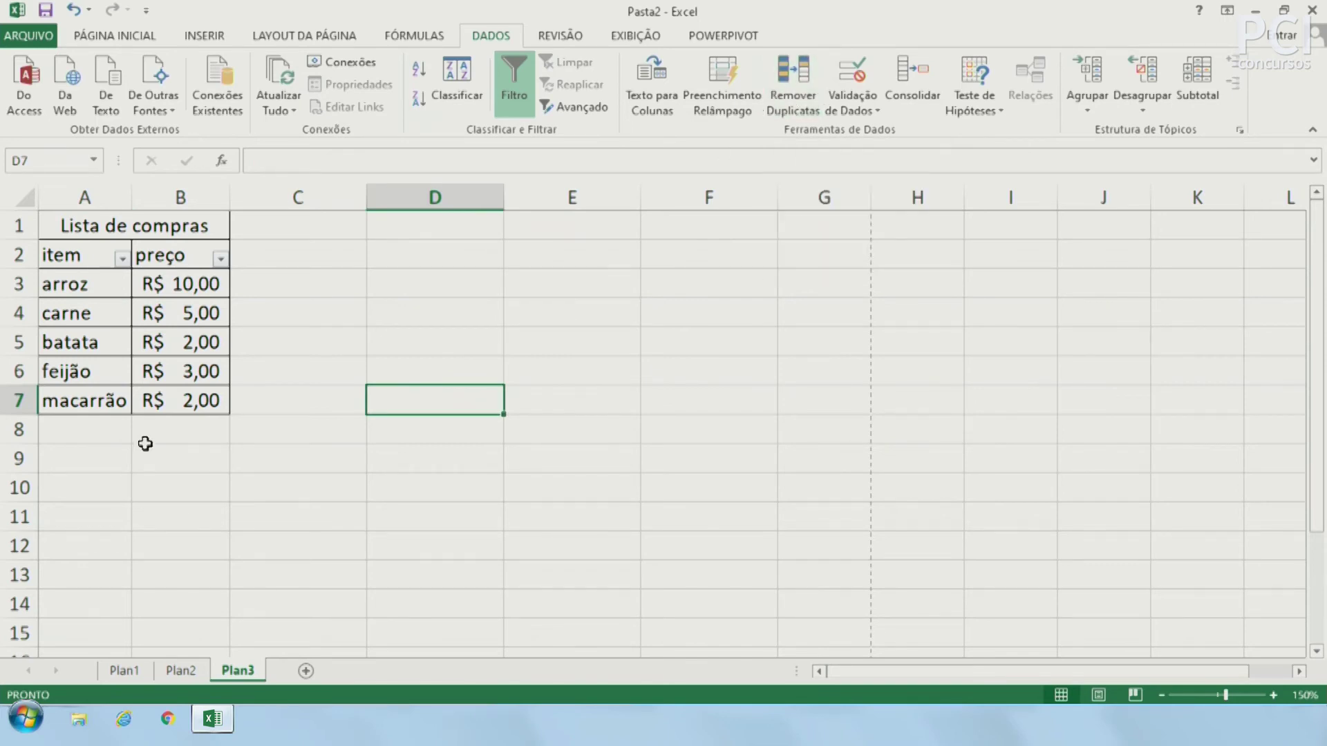
click(862, 109)
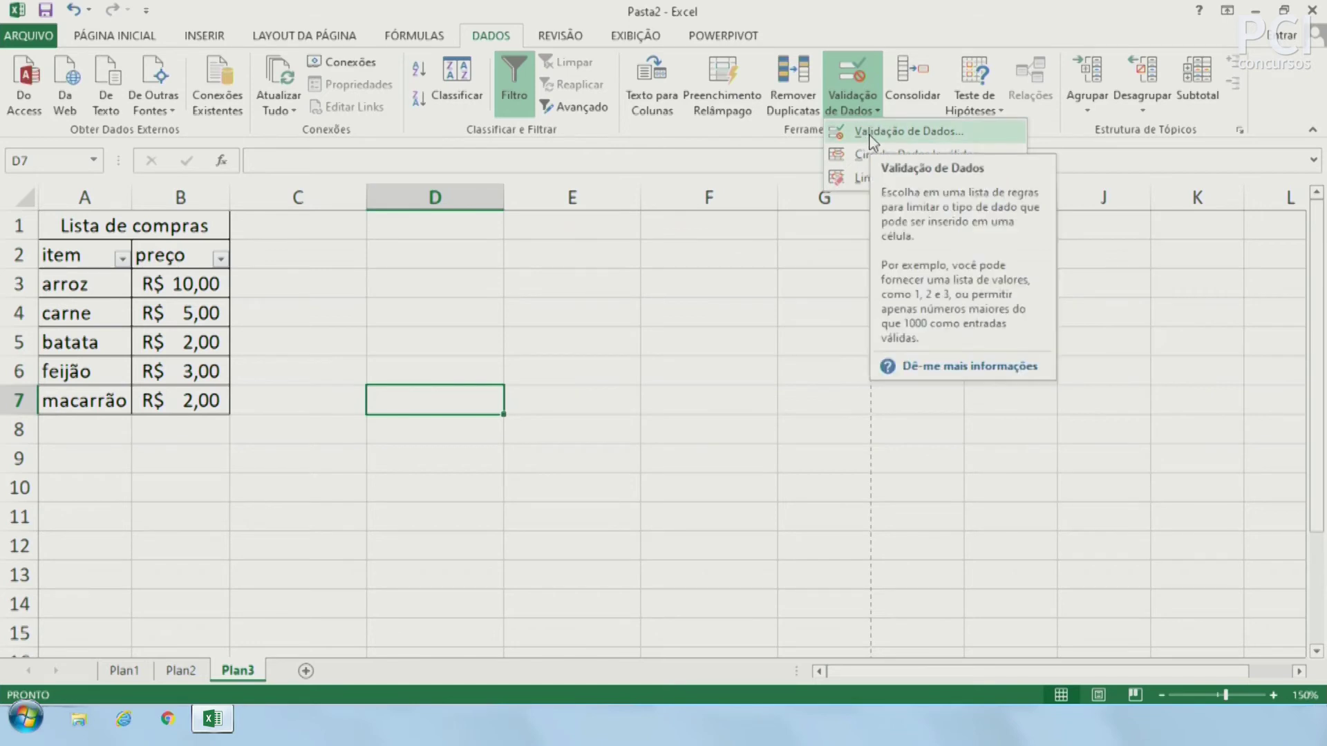
click(872, 133)
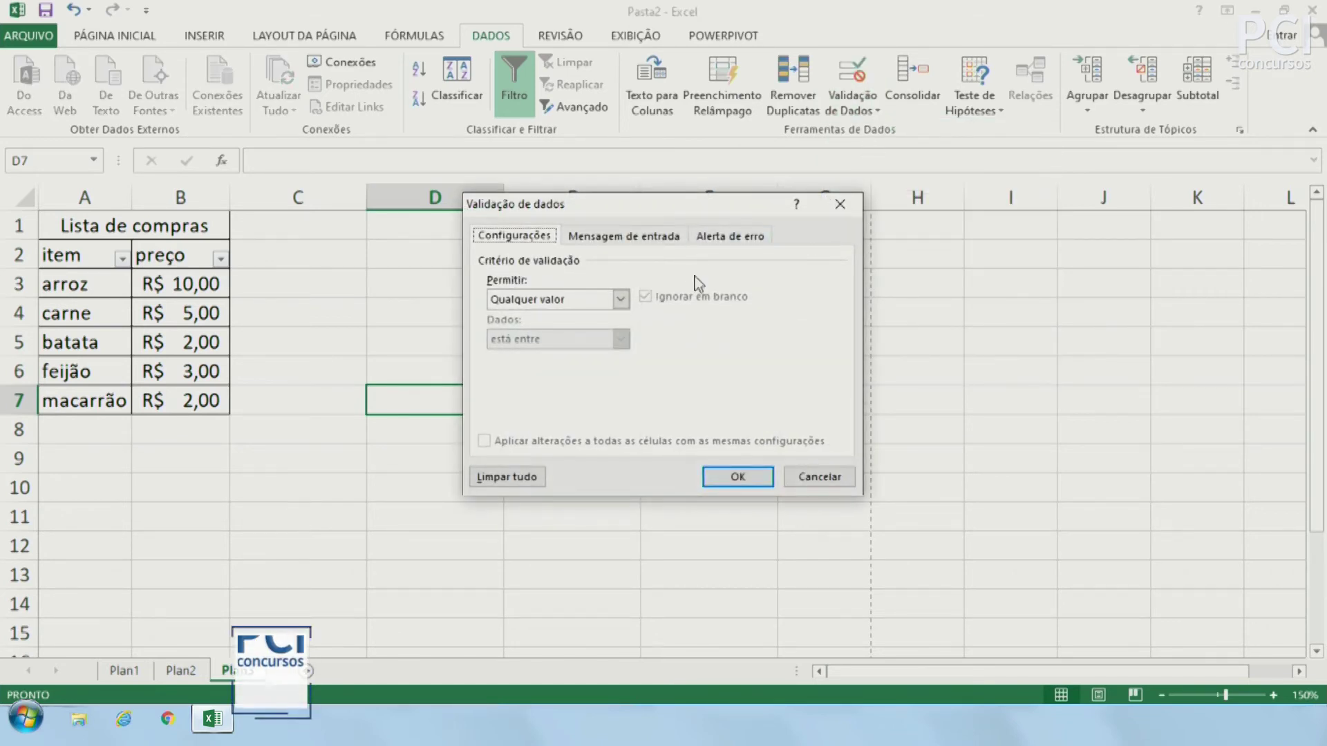
click(575, 302)
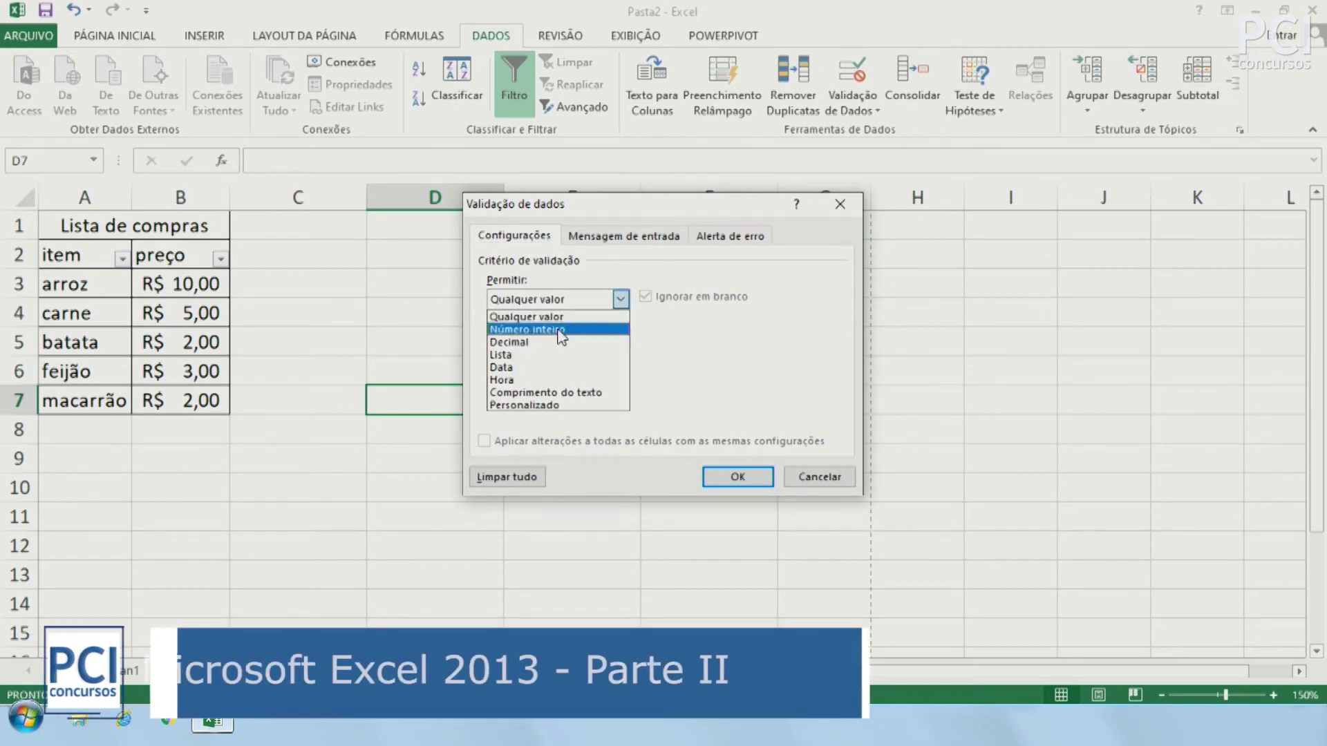
click(579, 329)
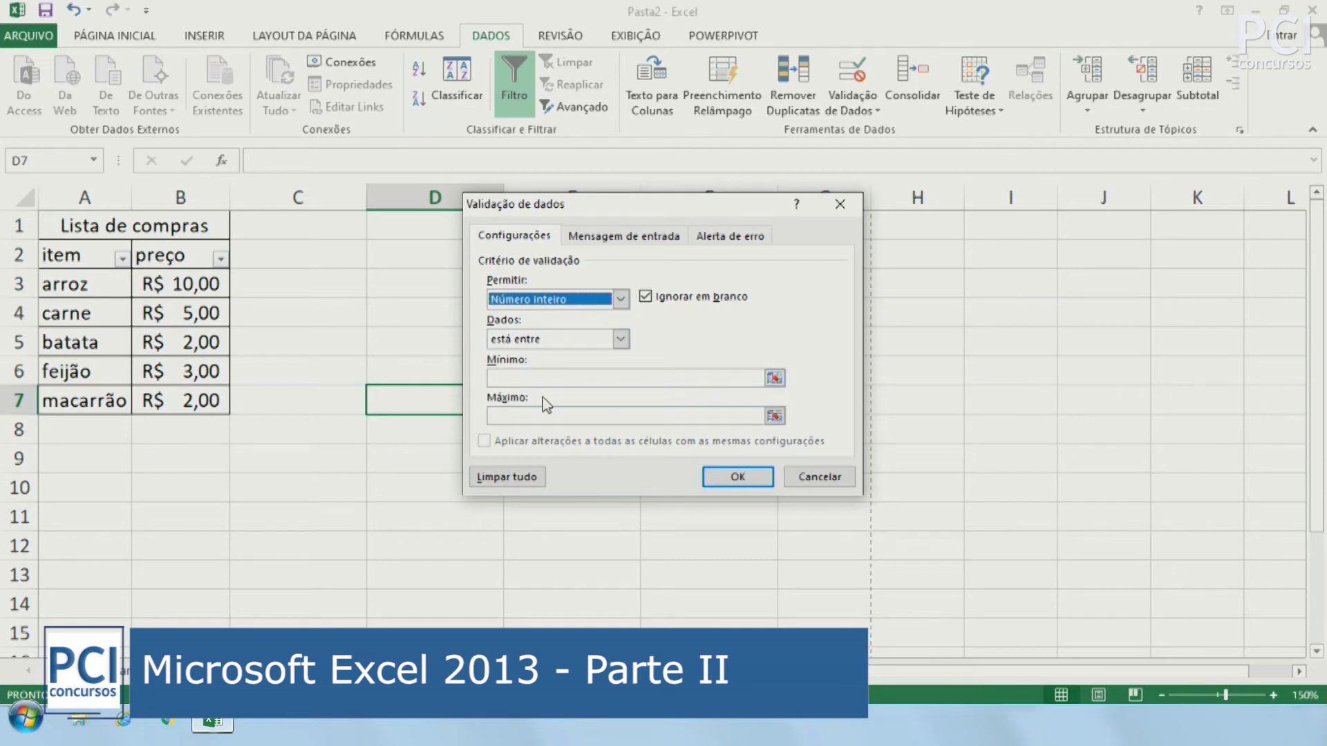
click(620, 299)
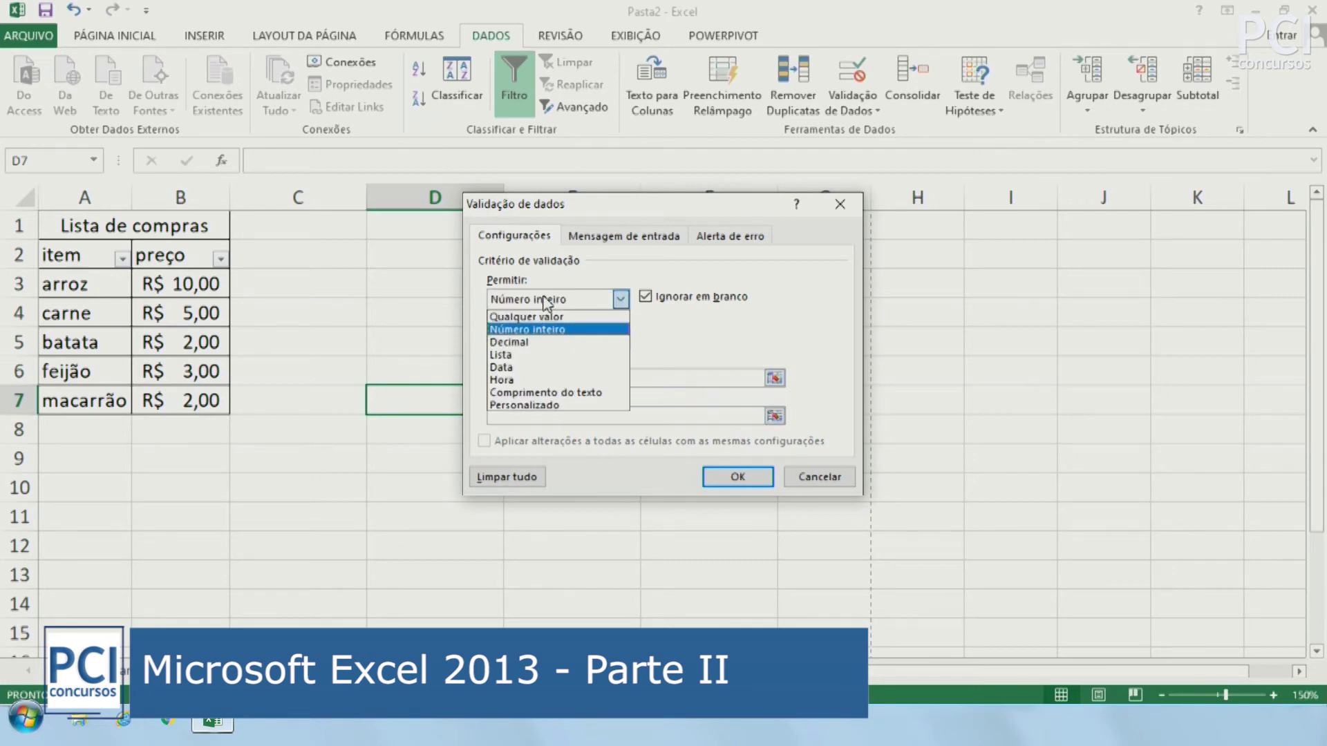
click(533, 354)
click(571, 379)
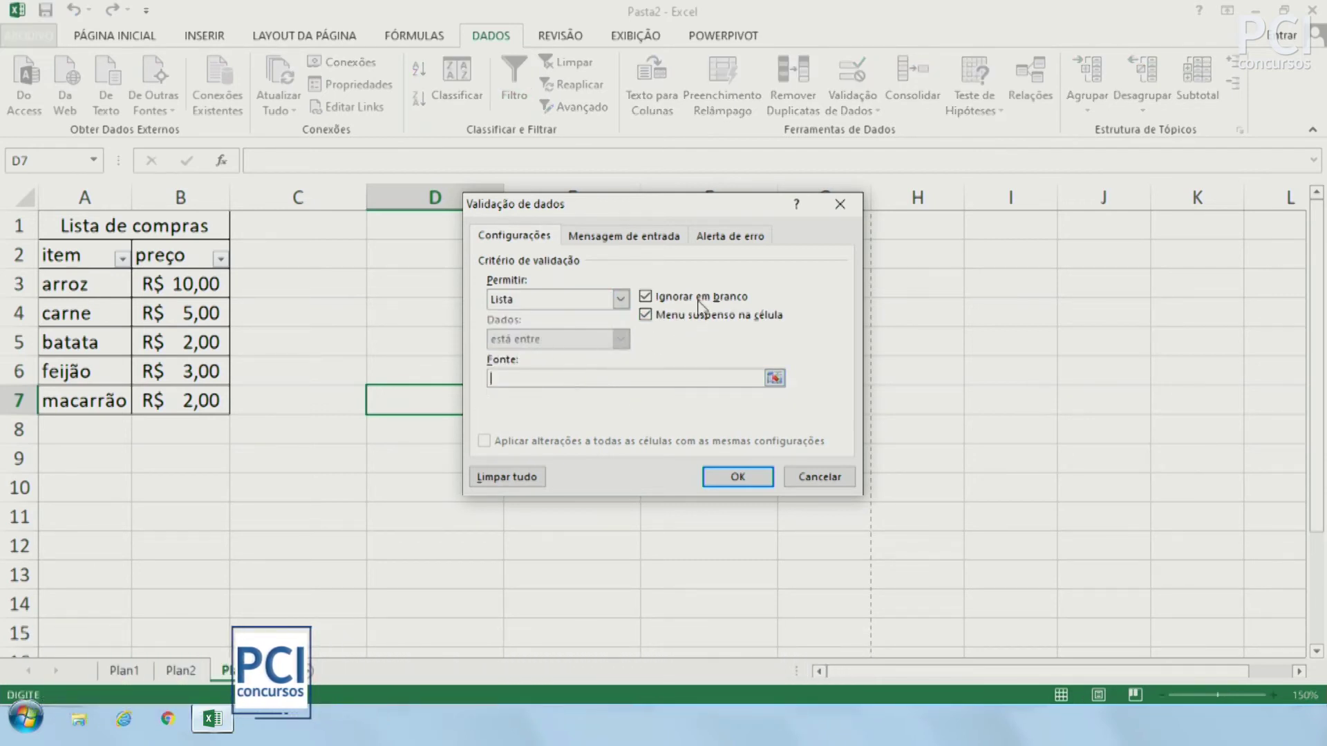
click(802, 476)
click(267, 284)
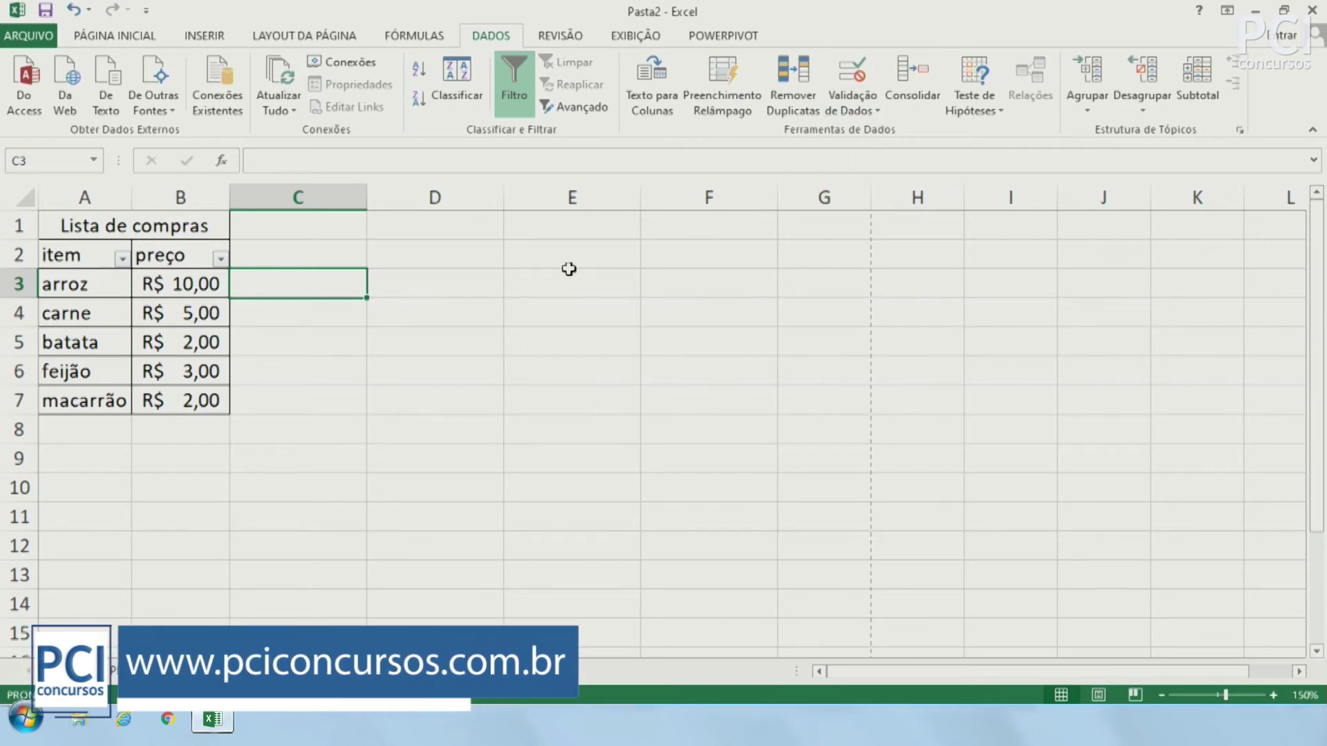
click(531, 291)
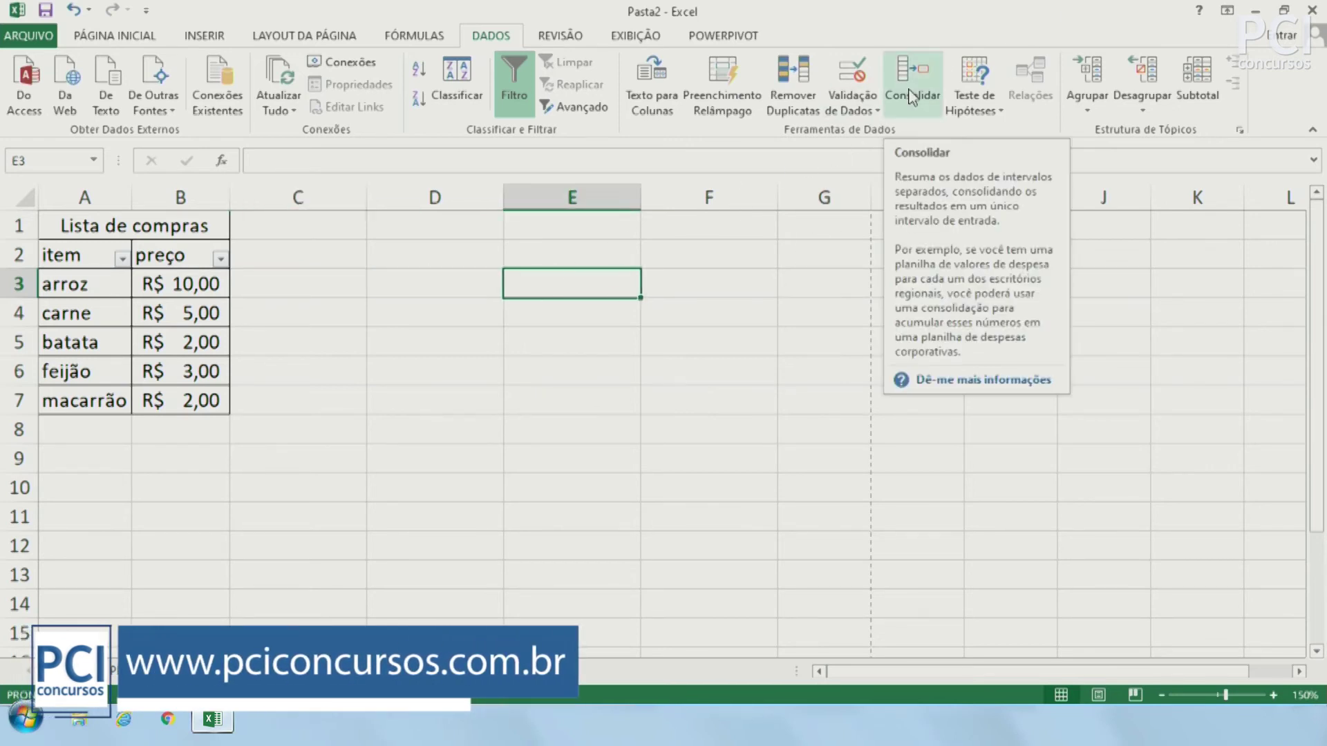
click(297, 366)
drag(56, 285, 69, 401)
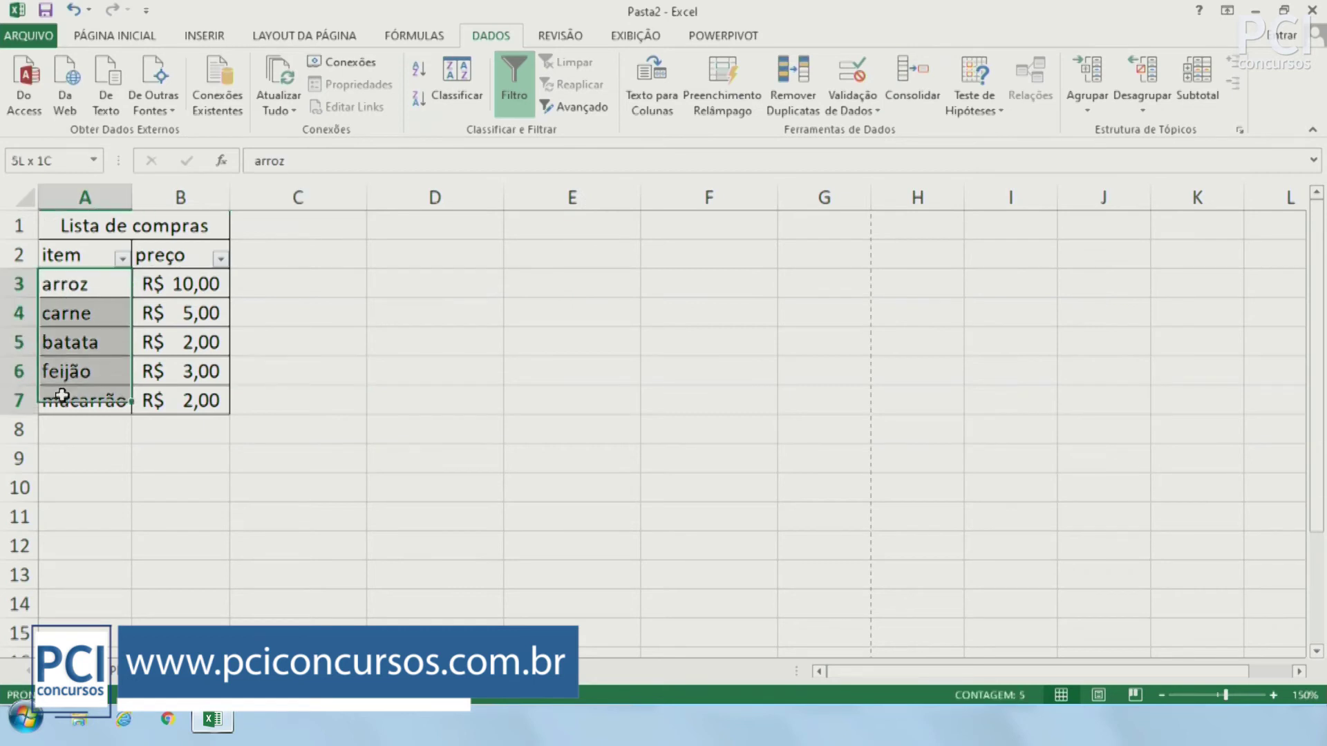
click(912, 79)
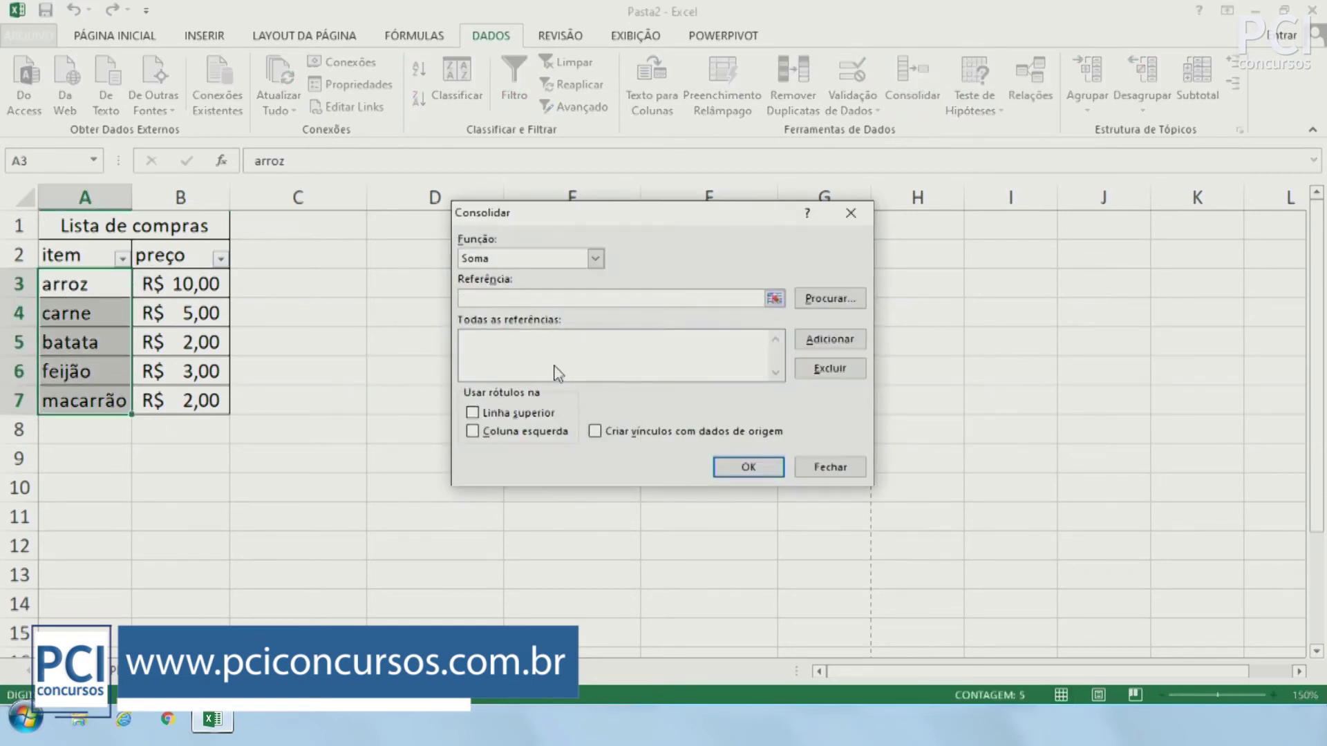
click(853, 473)
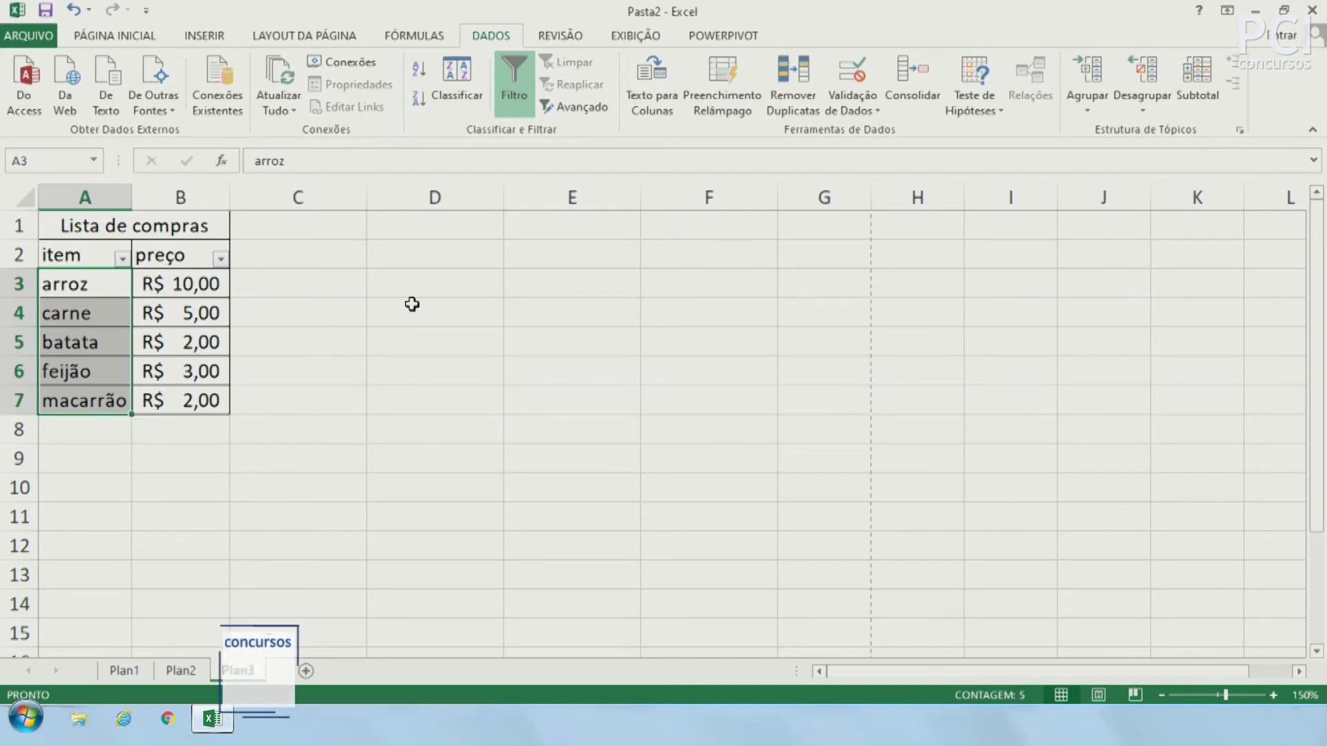
click(362, 304)
click(581, 290)
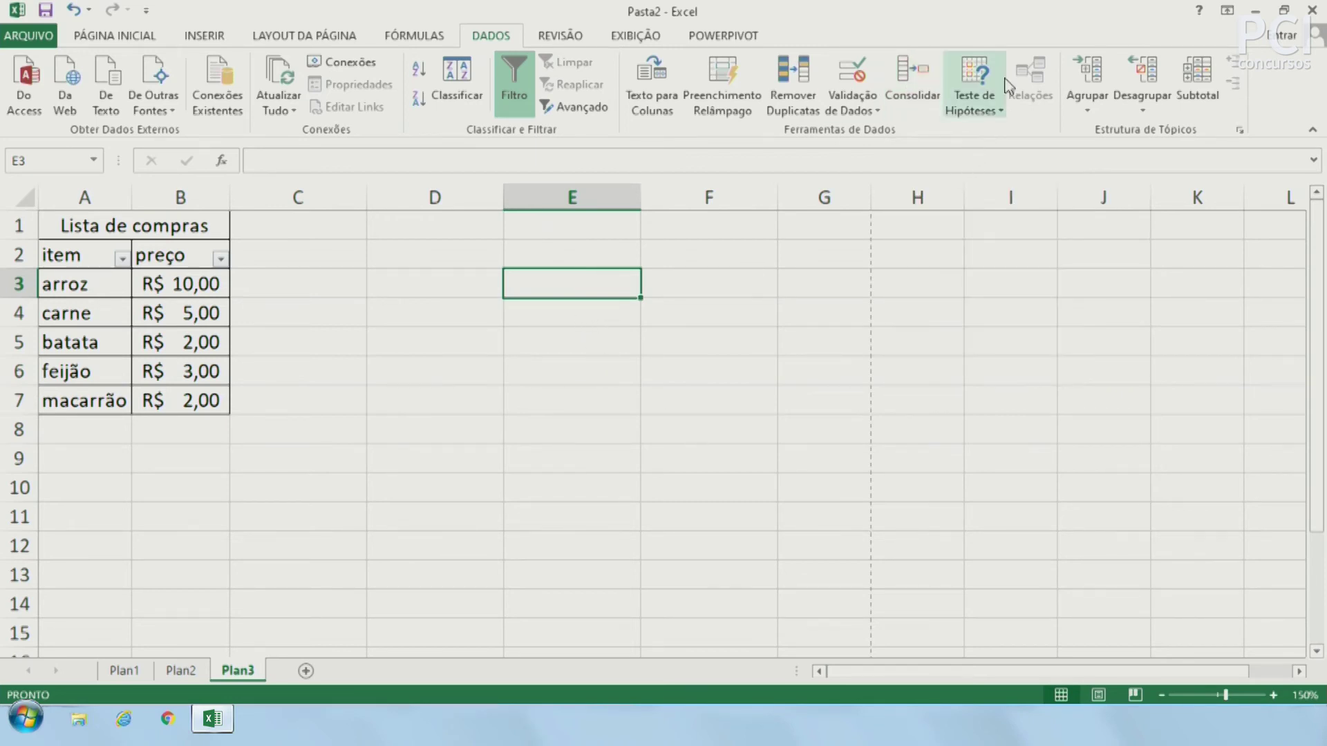
click(966, 81)
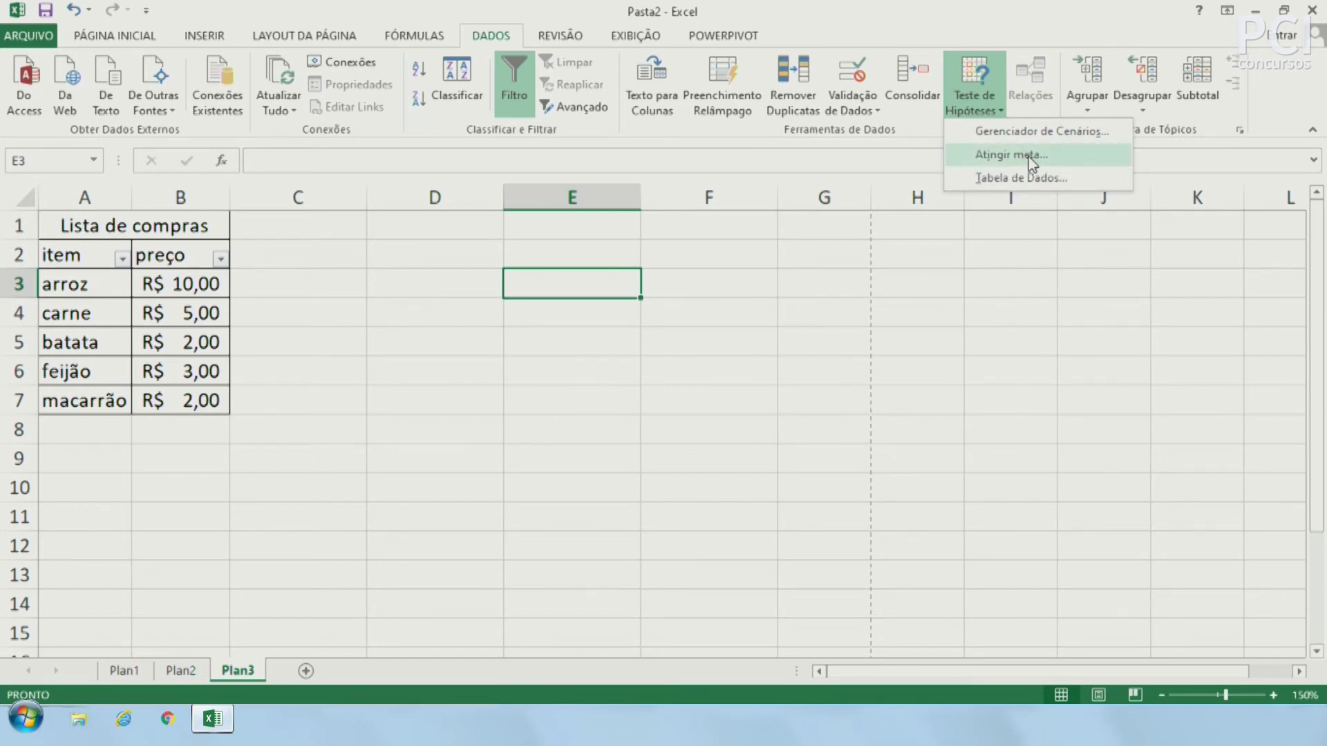
click(692, 259)
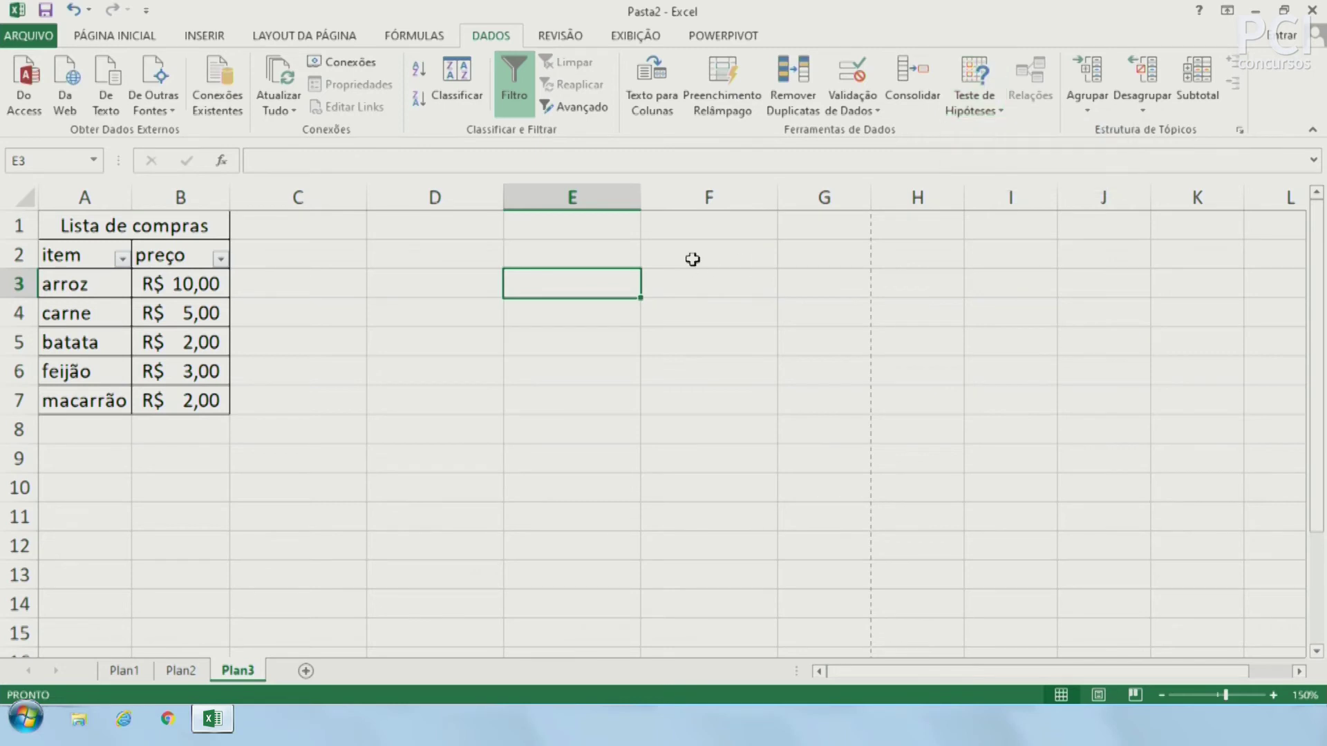
click(559, 307)
click(574, 282)
click(478, 263)
click(465, 290)
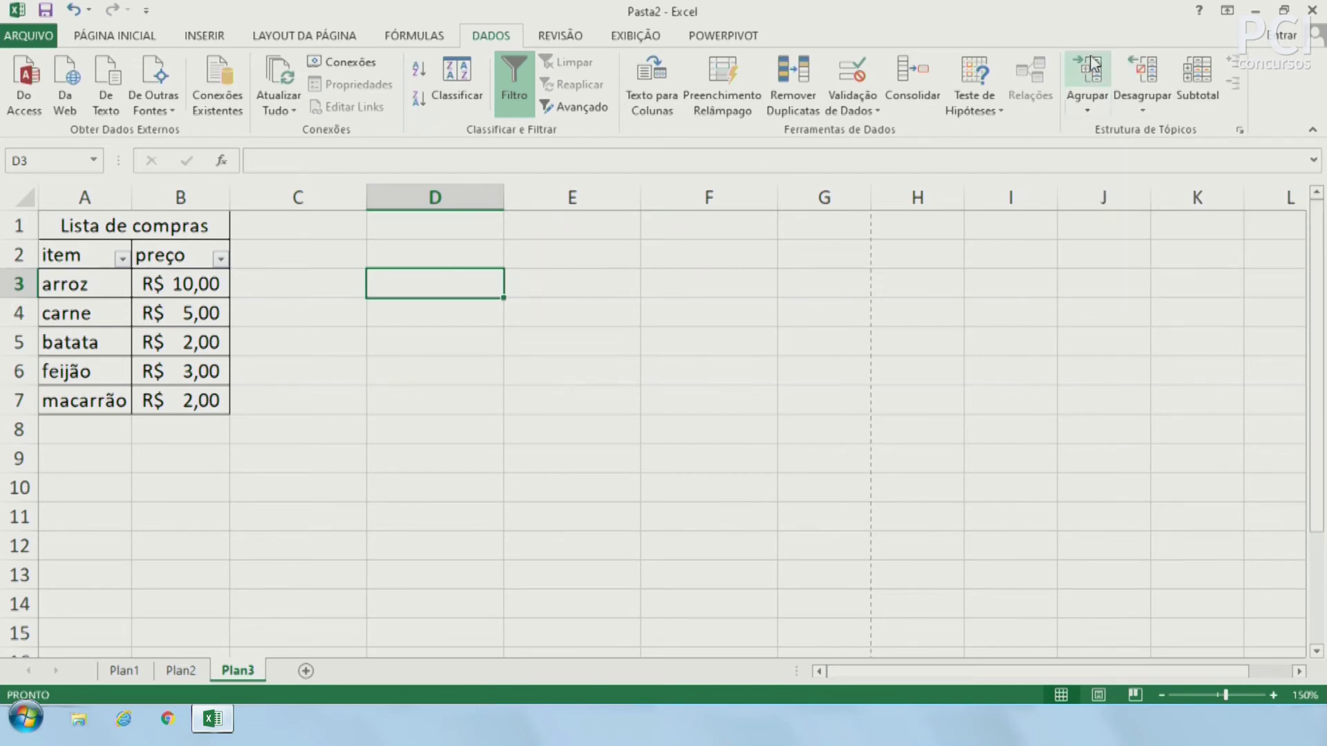
click(17, 284)
Zoom the Plan3 shopping list view in to 180%.
drag(15, 340, 15, 401)
click(320, 378)
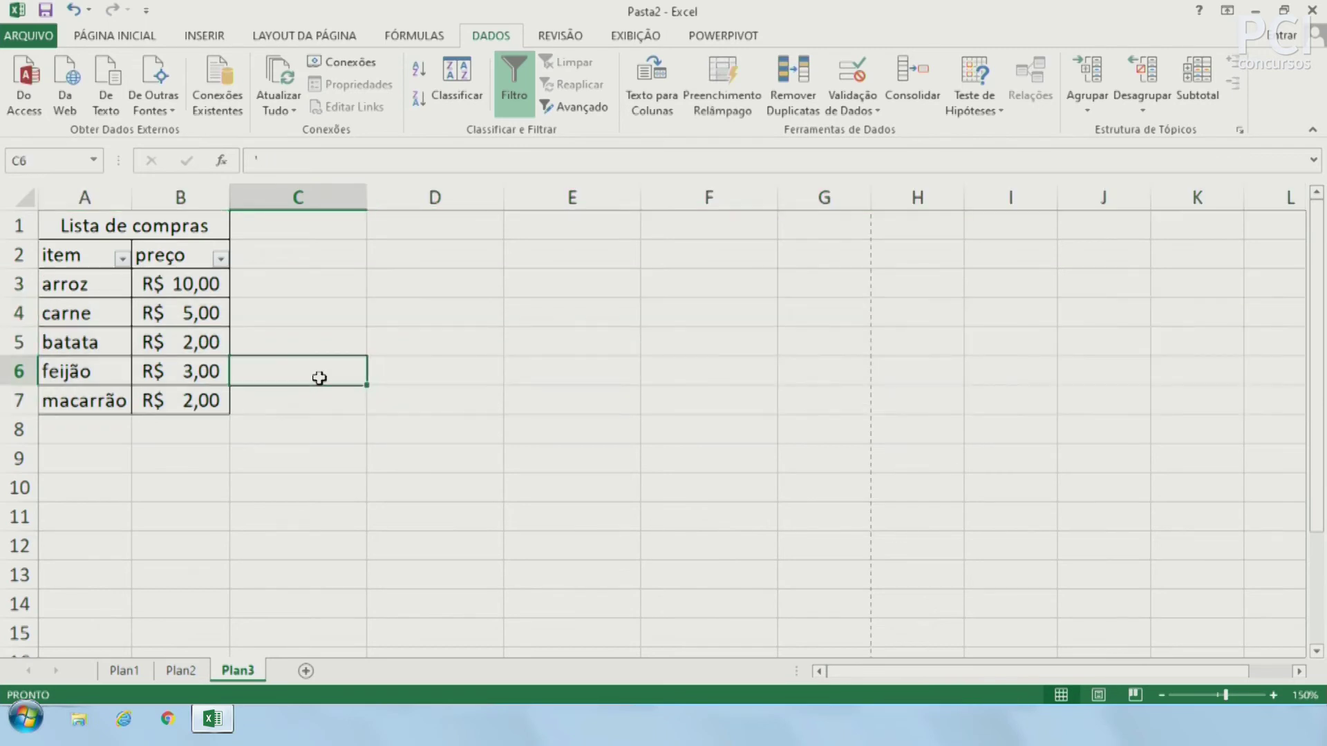
click(469, 313)
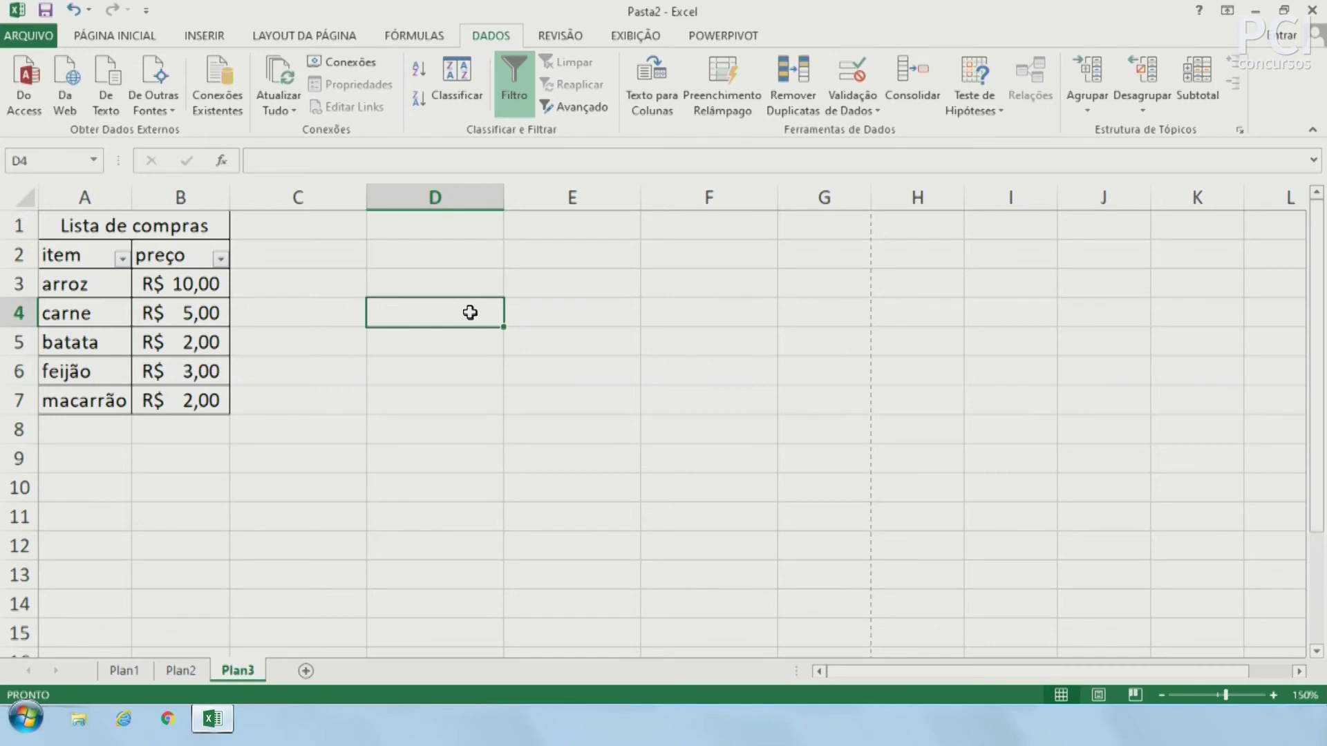
click(413, 360)
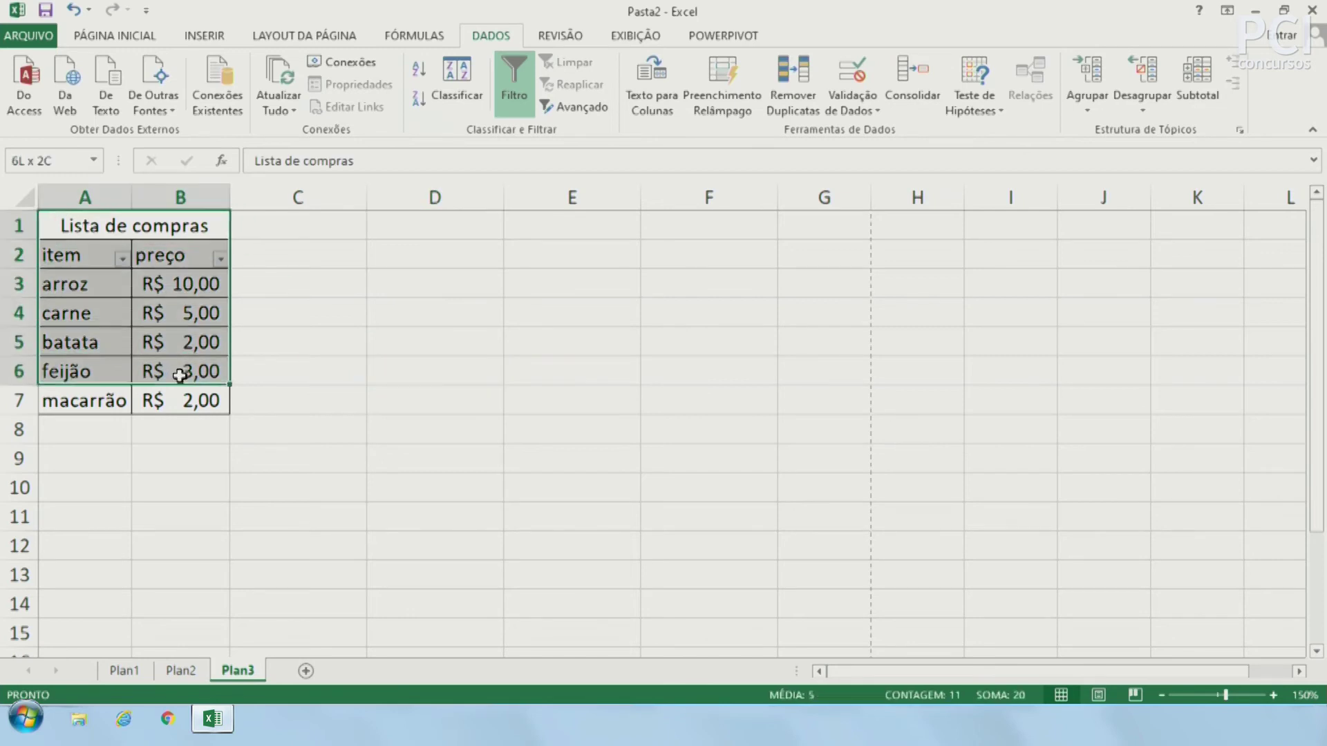
drag(89, 226, 181, 401)
click(1274, 695)
click(1273, 696)
click(1274, 695)
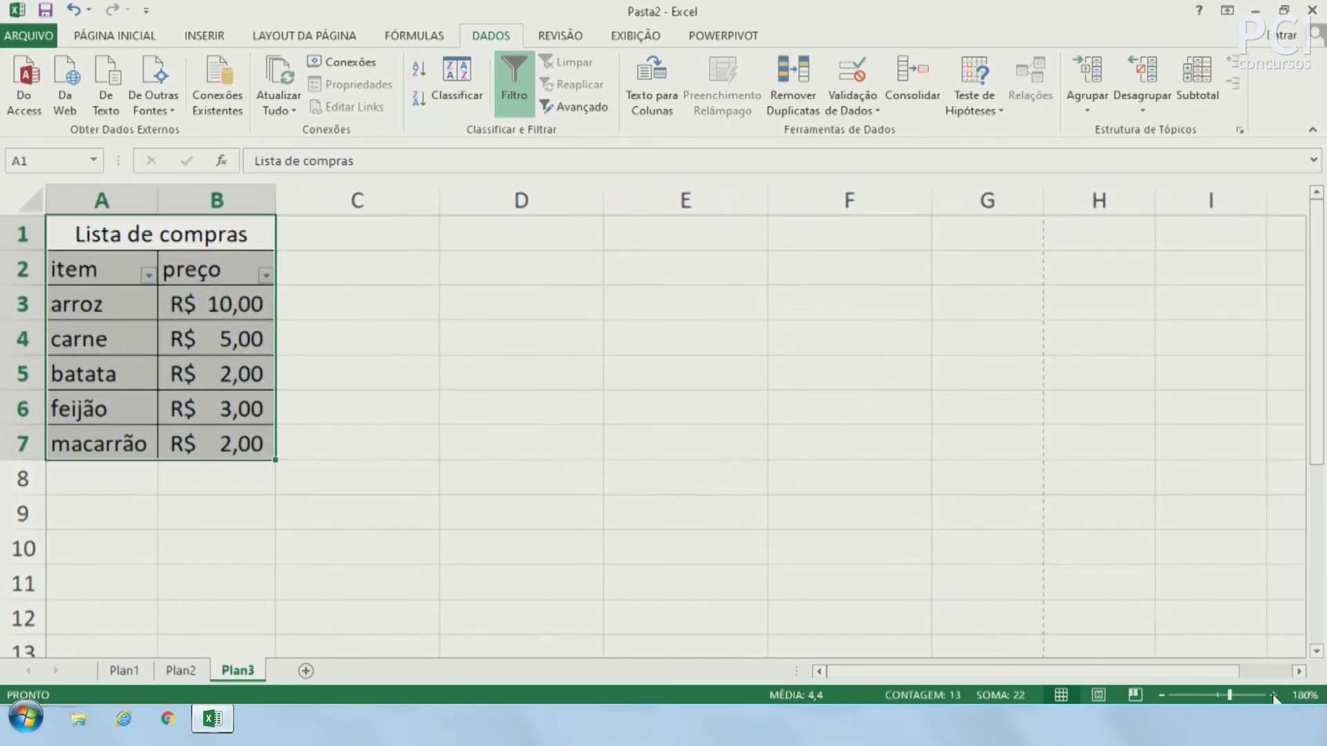
click(423, 434)
Group rows 3 through 7 of the shopping list into one outline.
drag(29, 316, 15, 430)
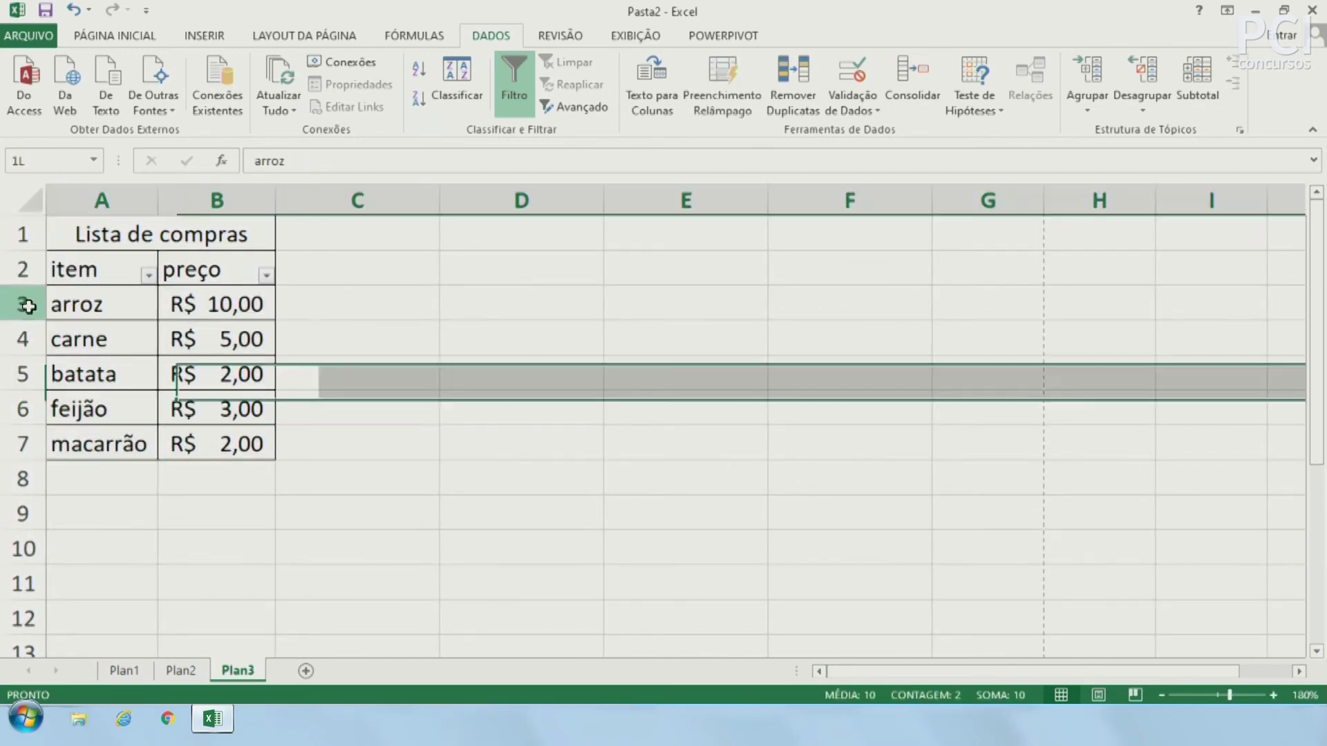
click(386, 374)
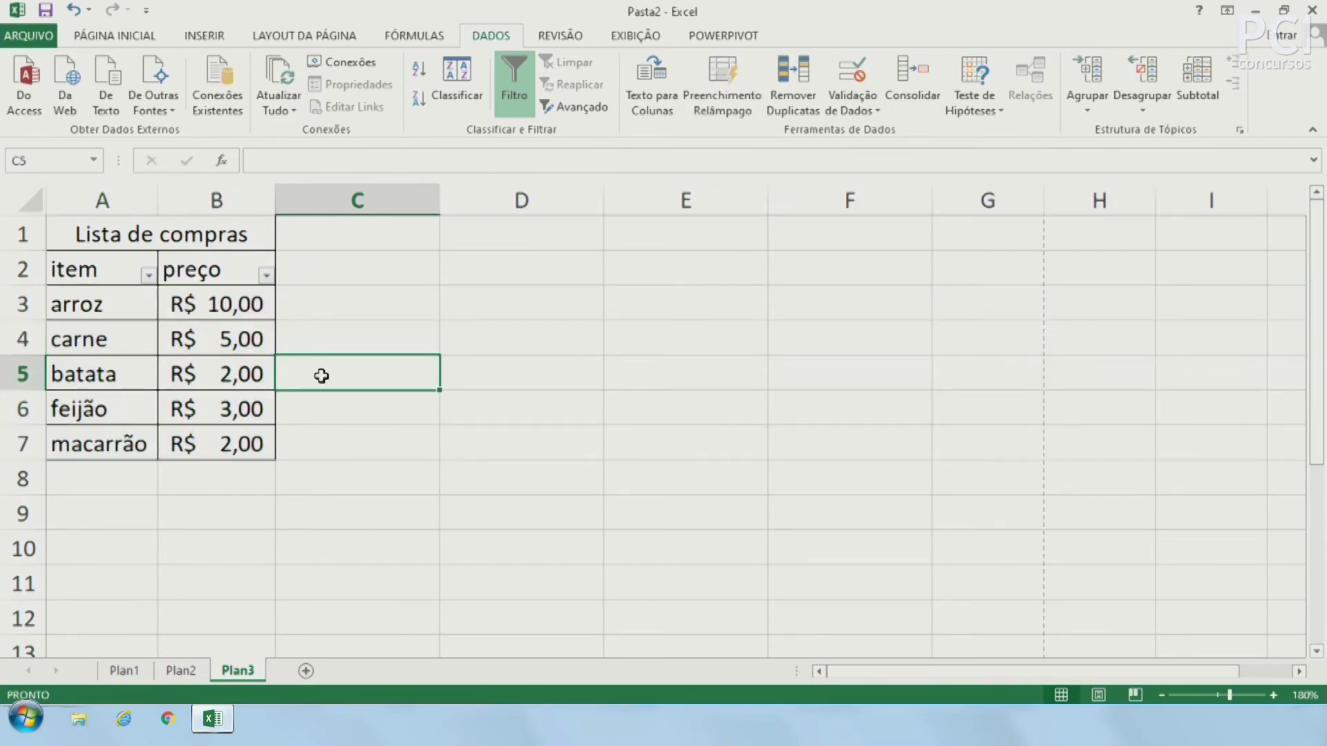
mouse_move(12, 304)
mouse_down()
mouse_move(24, 365)
mouse_move(31, 345)
mouse_move(24, 373)
mouse_up()
click(1091, 76)
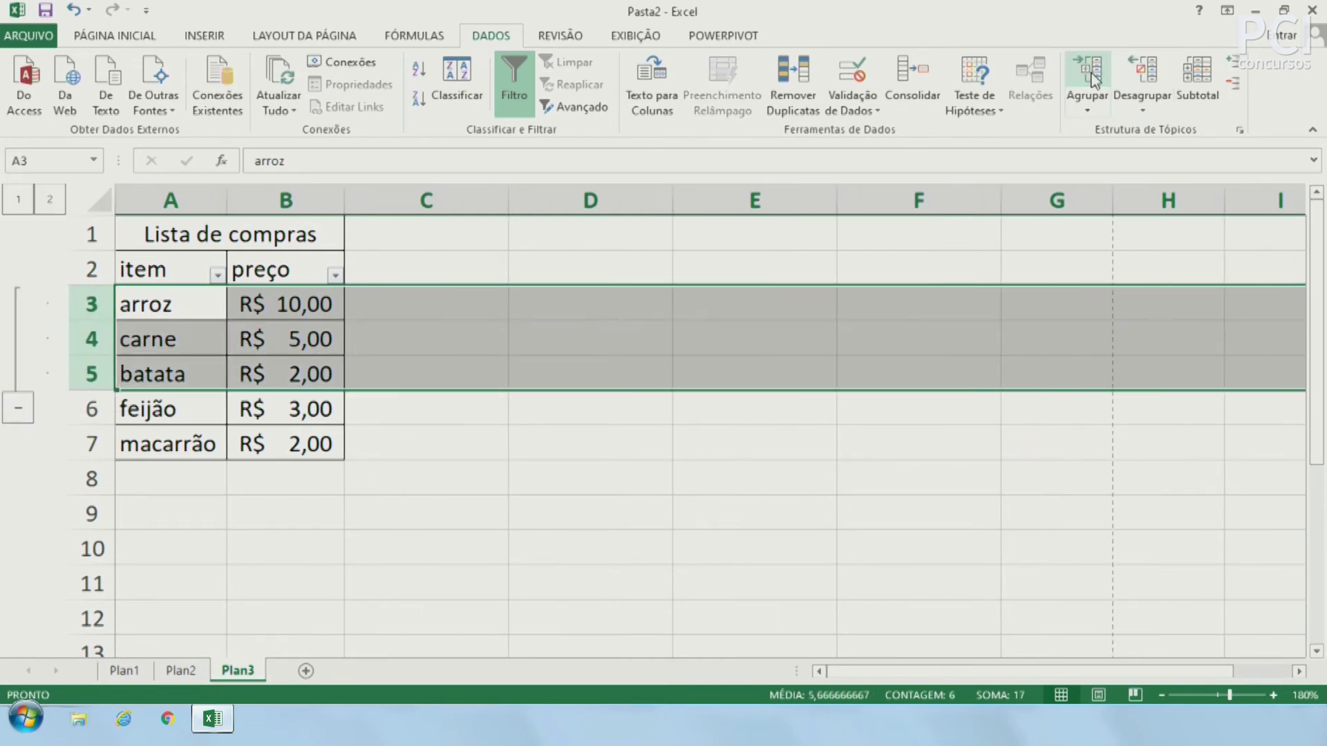
click(151, 342)
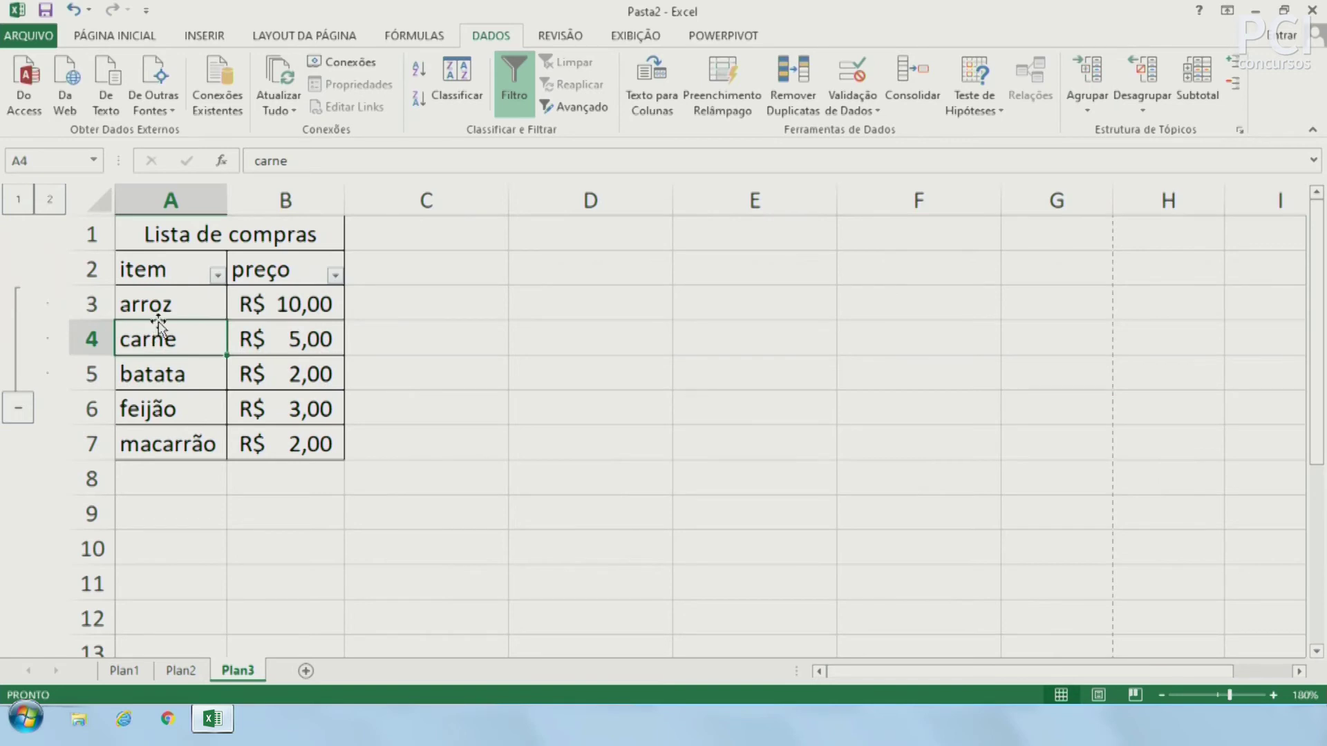
drag(89, 409, 88, 444)
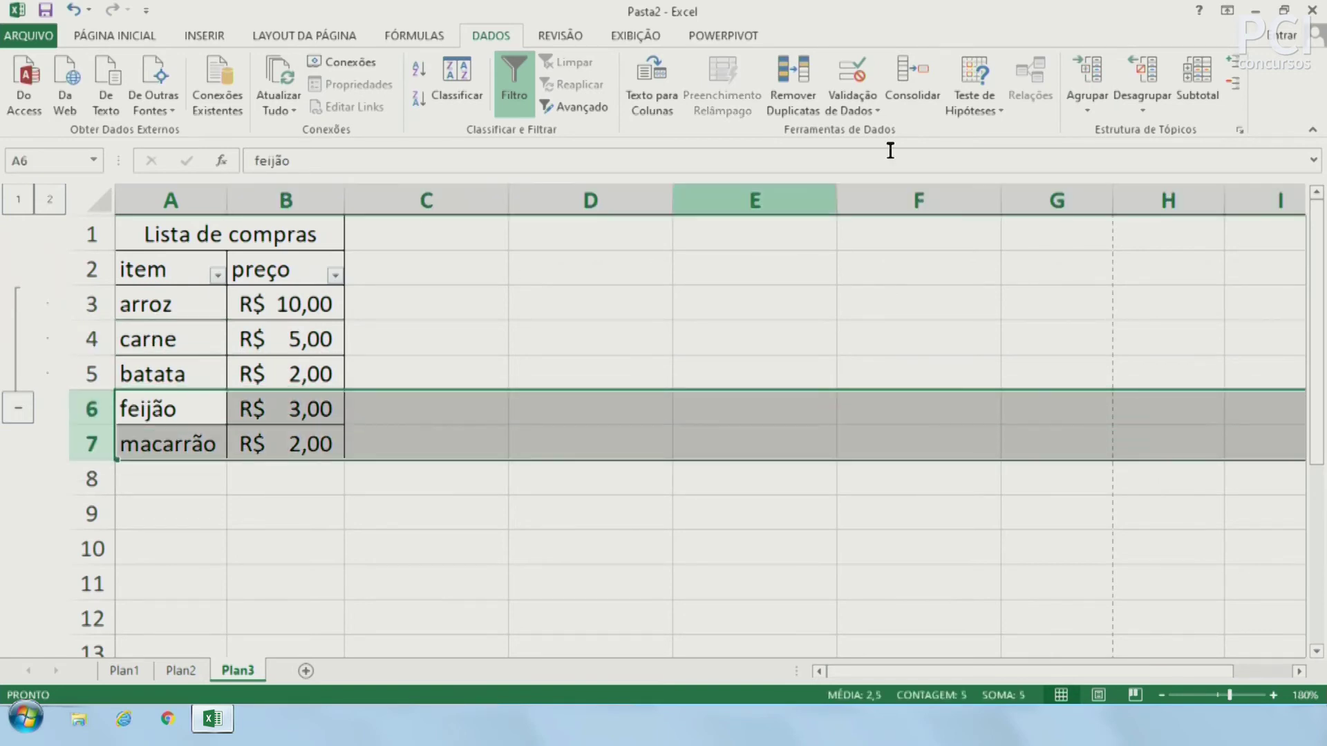
click(1086, 77)
click(471, 447)
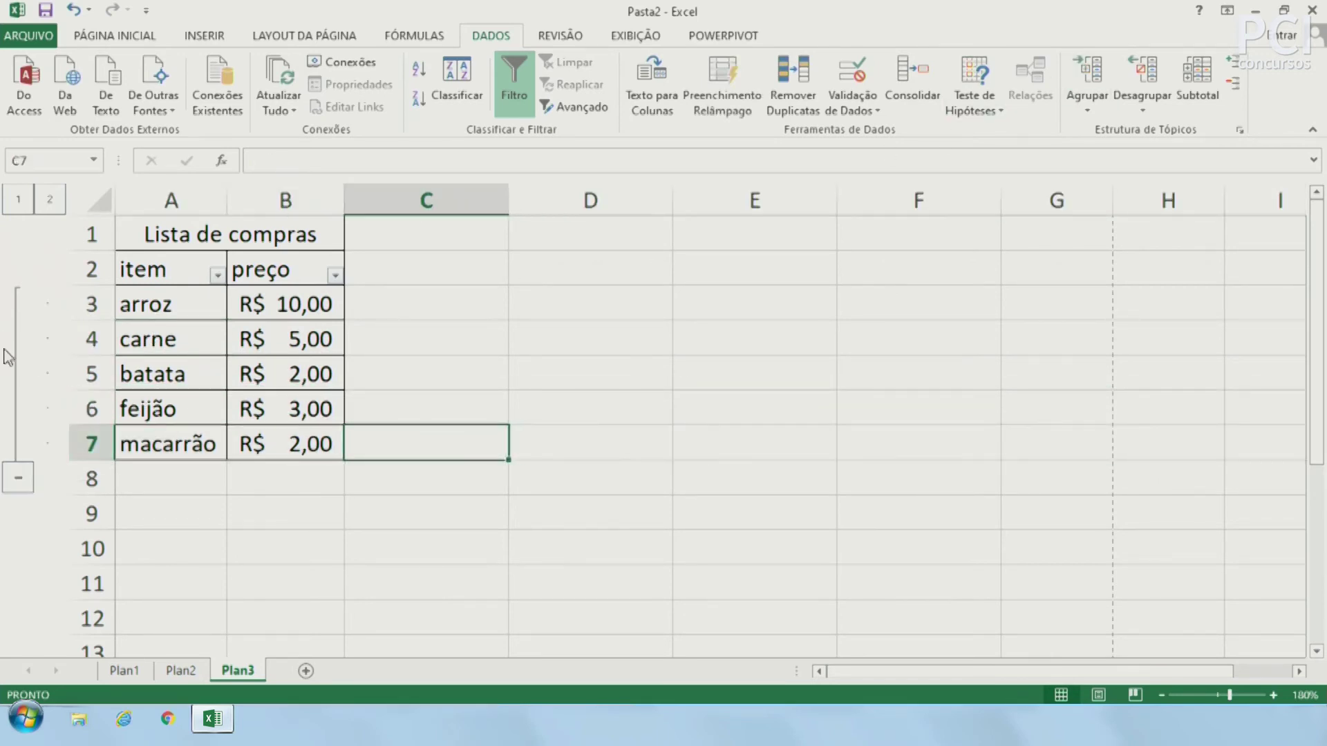
Collapse and expand the rows 3–7 group several times.
click(19, 473)
double_click(19, 304)
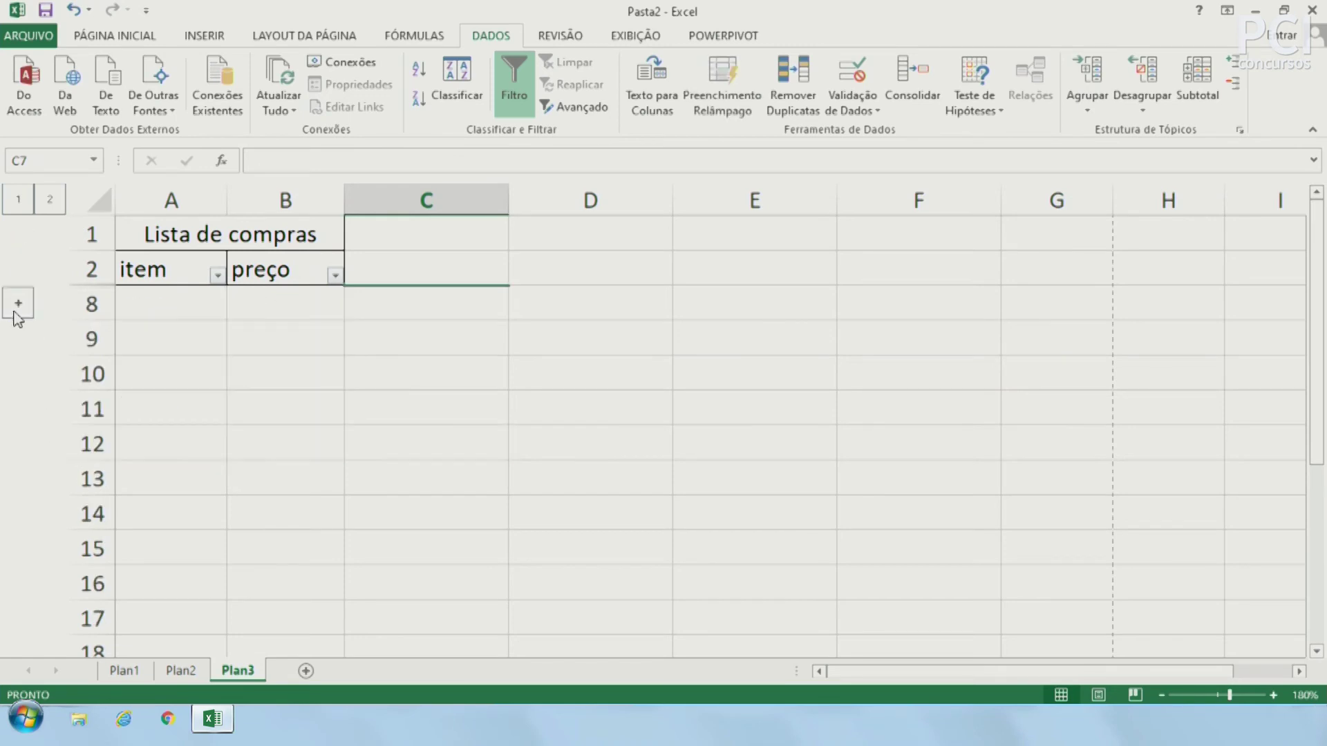
click(19, 308)
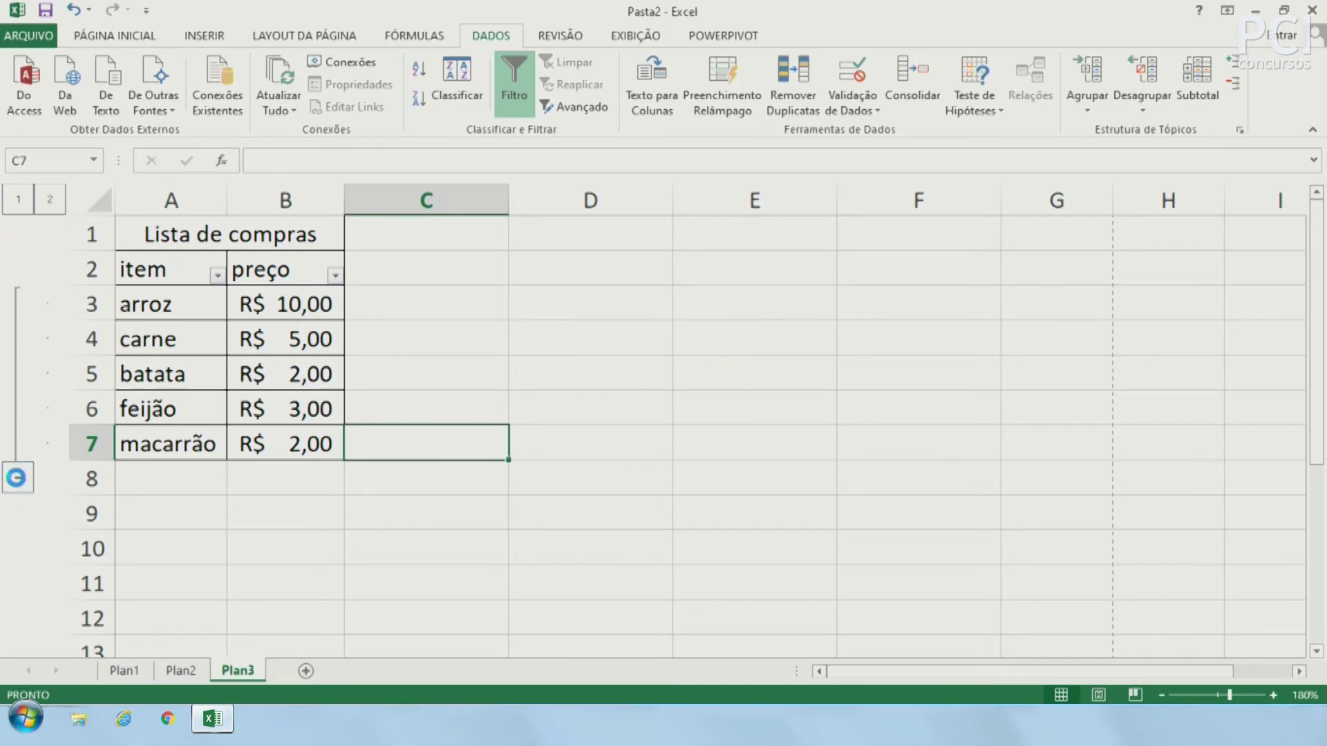
click(19, 481)
click(18, 308)
click(18, 478)
click(18, 304)
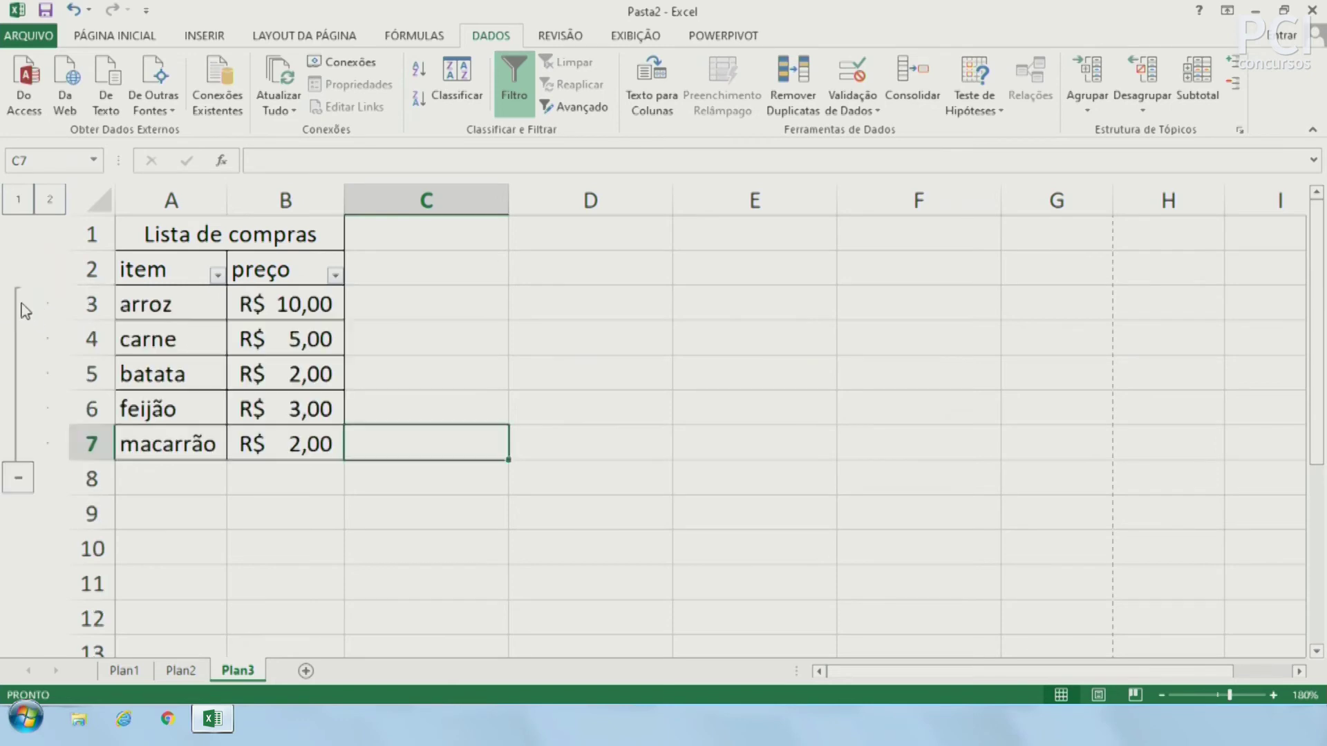
click(17, 478)
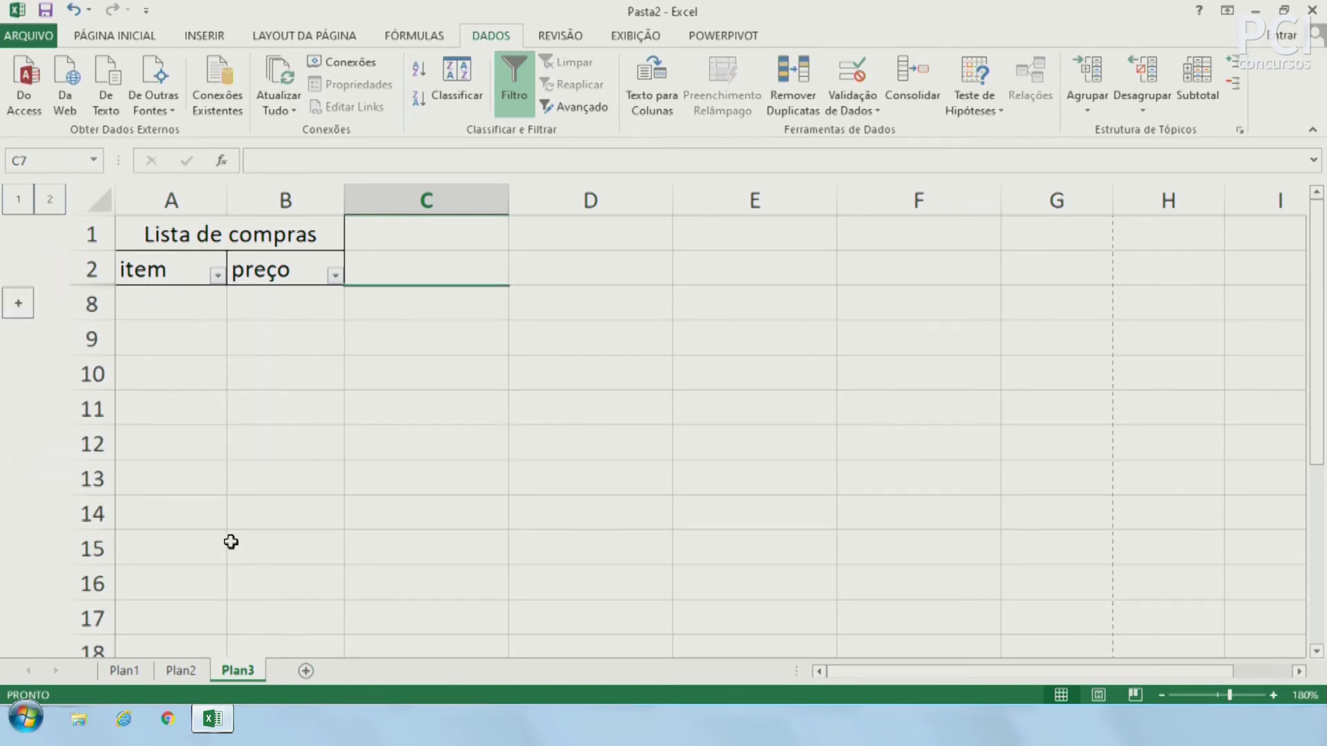
Group rows 10 and 11, then collapse and expand that group.
drag(91, 373, 92, 408)
click(1087, 76)
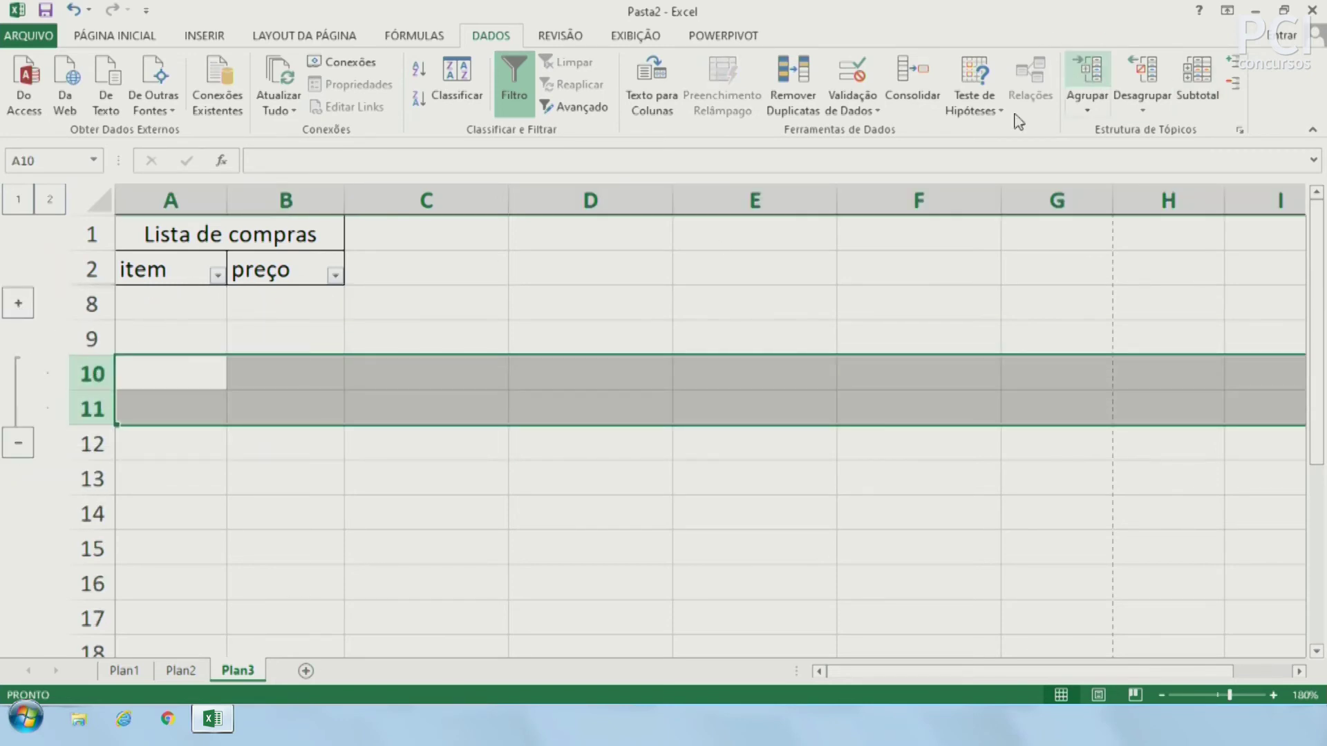
click(373, 453)
click(18, 442)
click(18, 374)
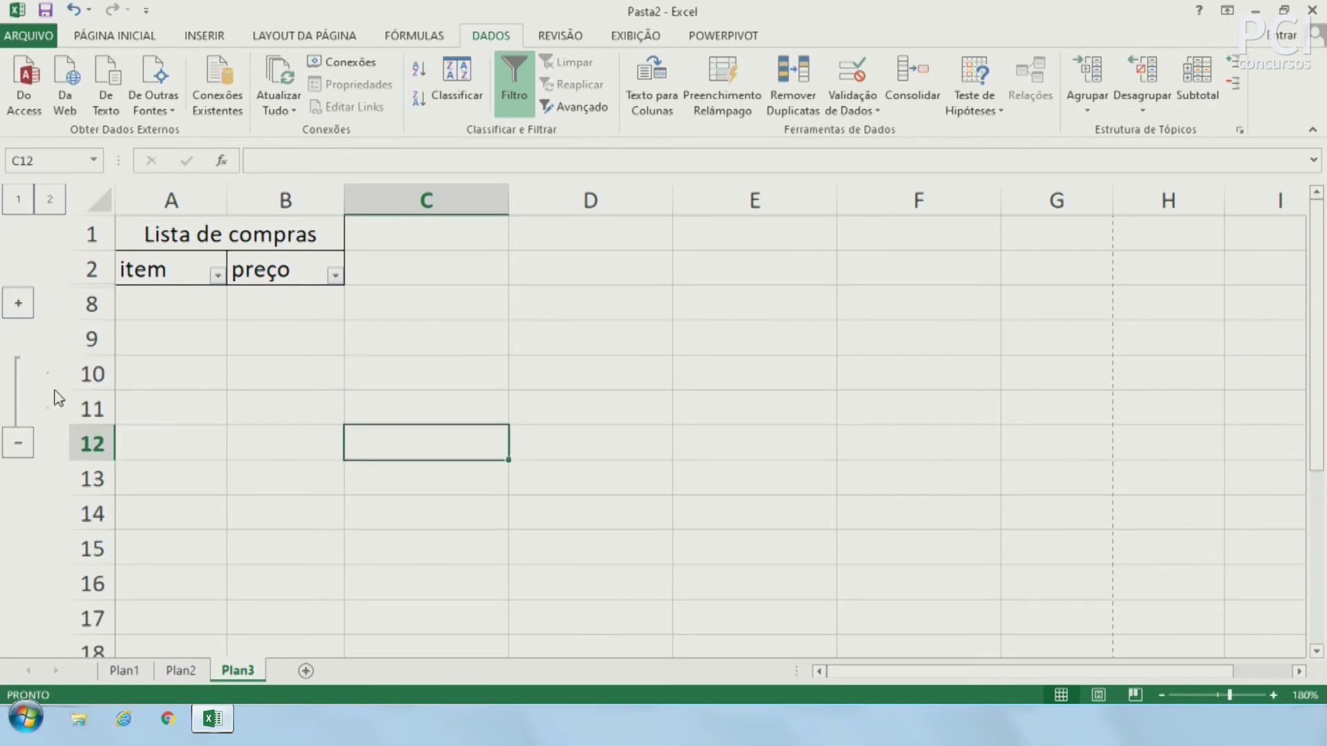
Collapse and re-expand both the rows 3–7 and rows 10–11 groups.
click(18, 304)
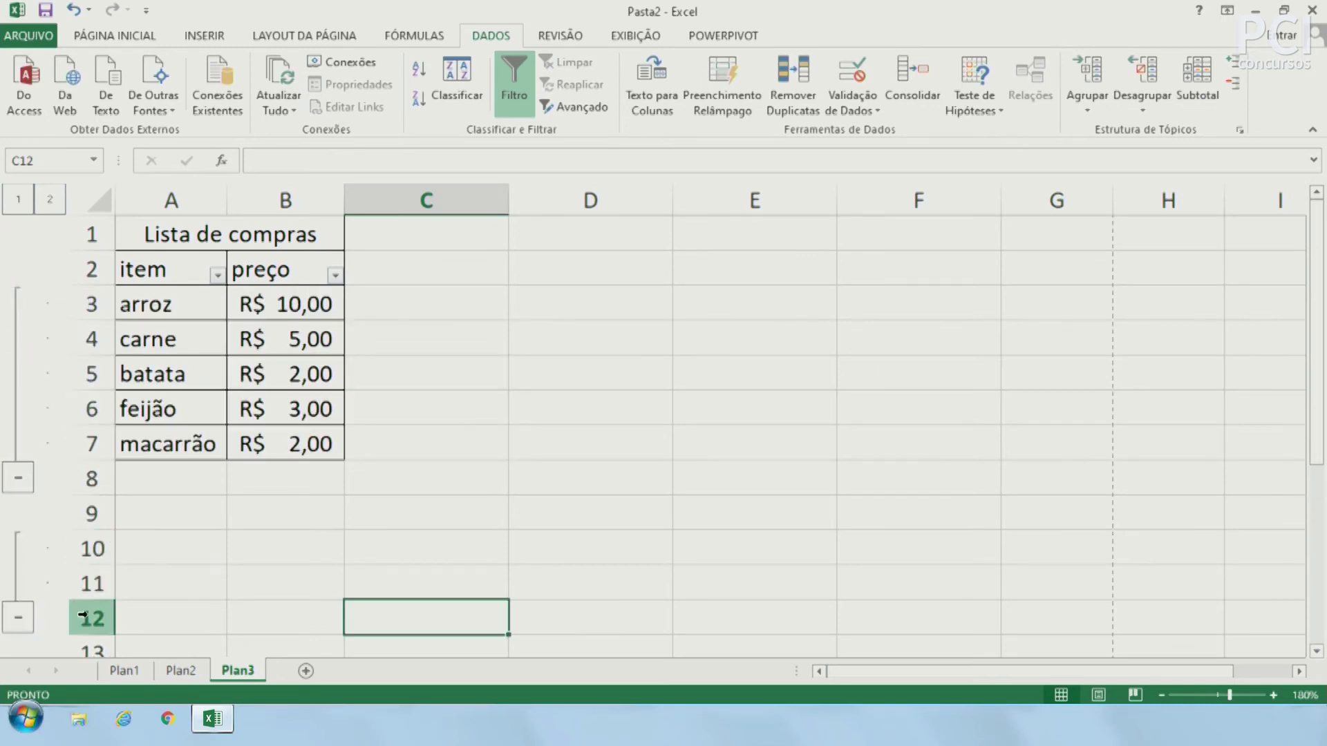
click(25, 622)
click(18, 549)
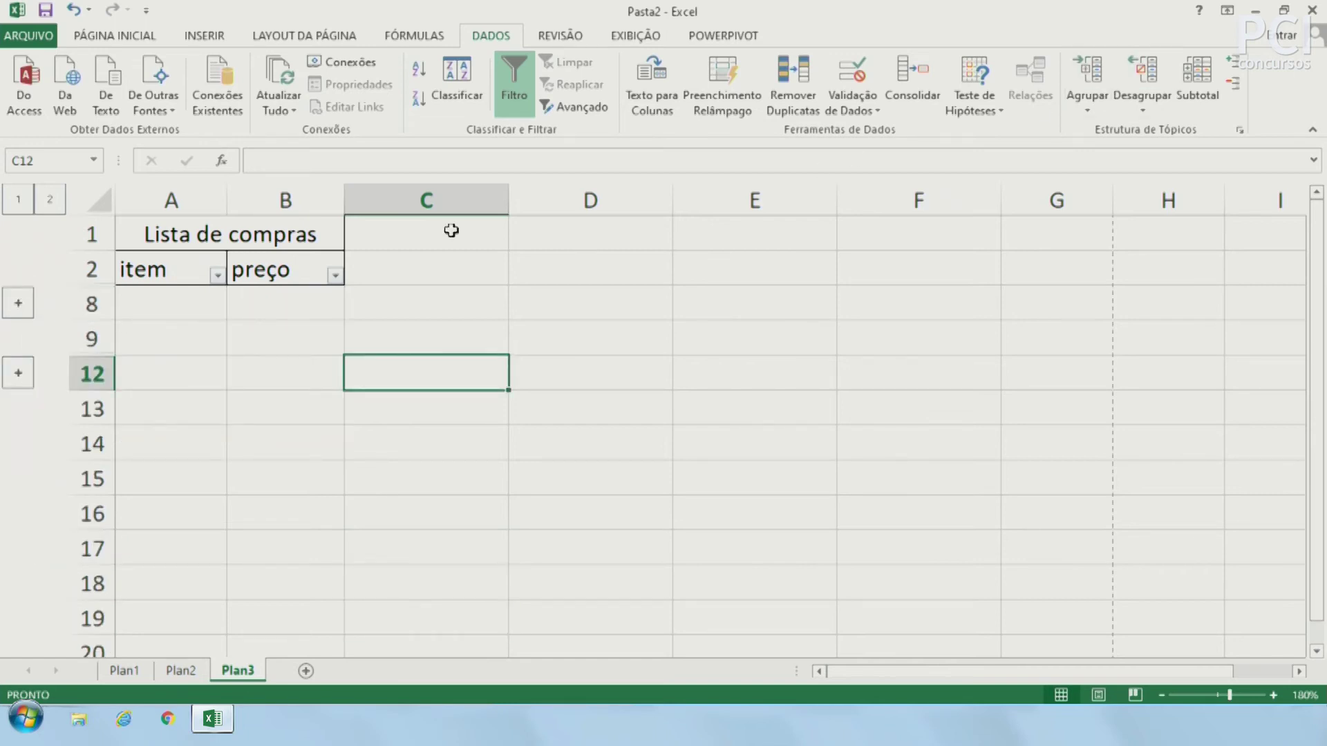
click(92, 374)
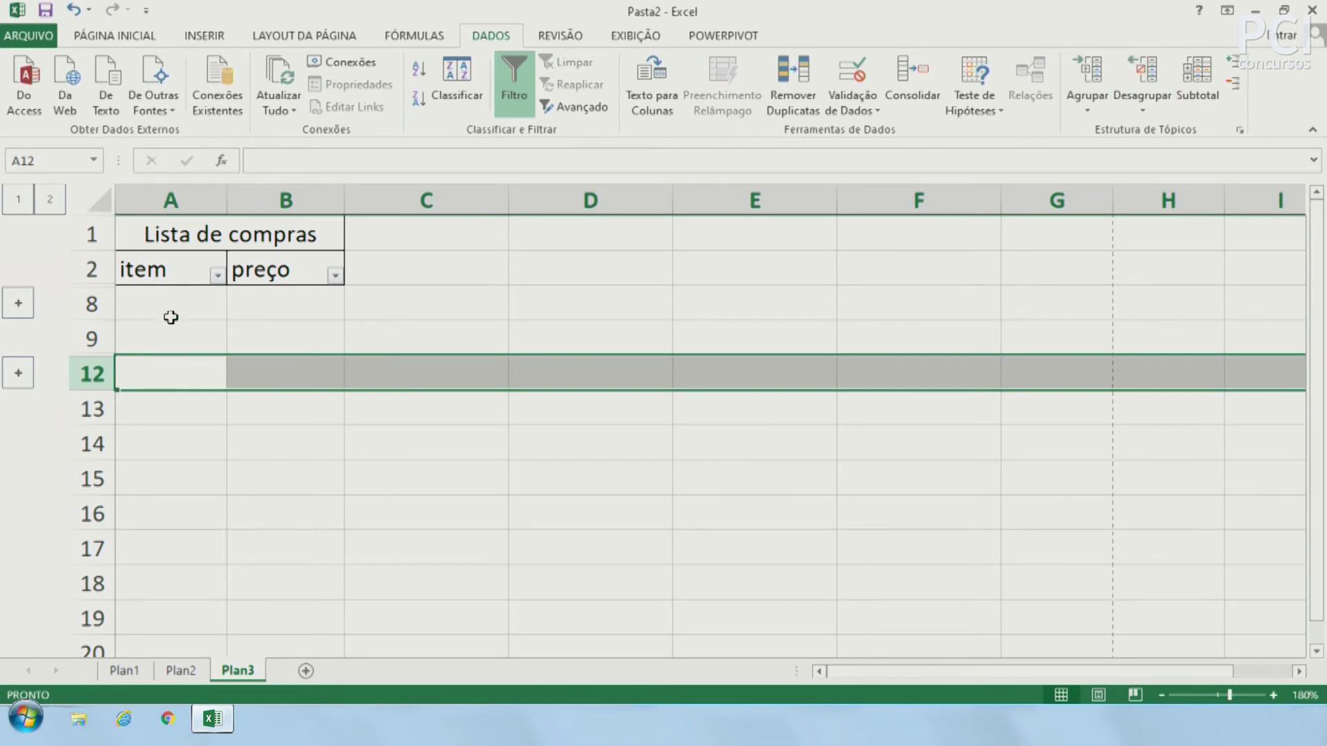
click(18, 374)
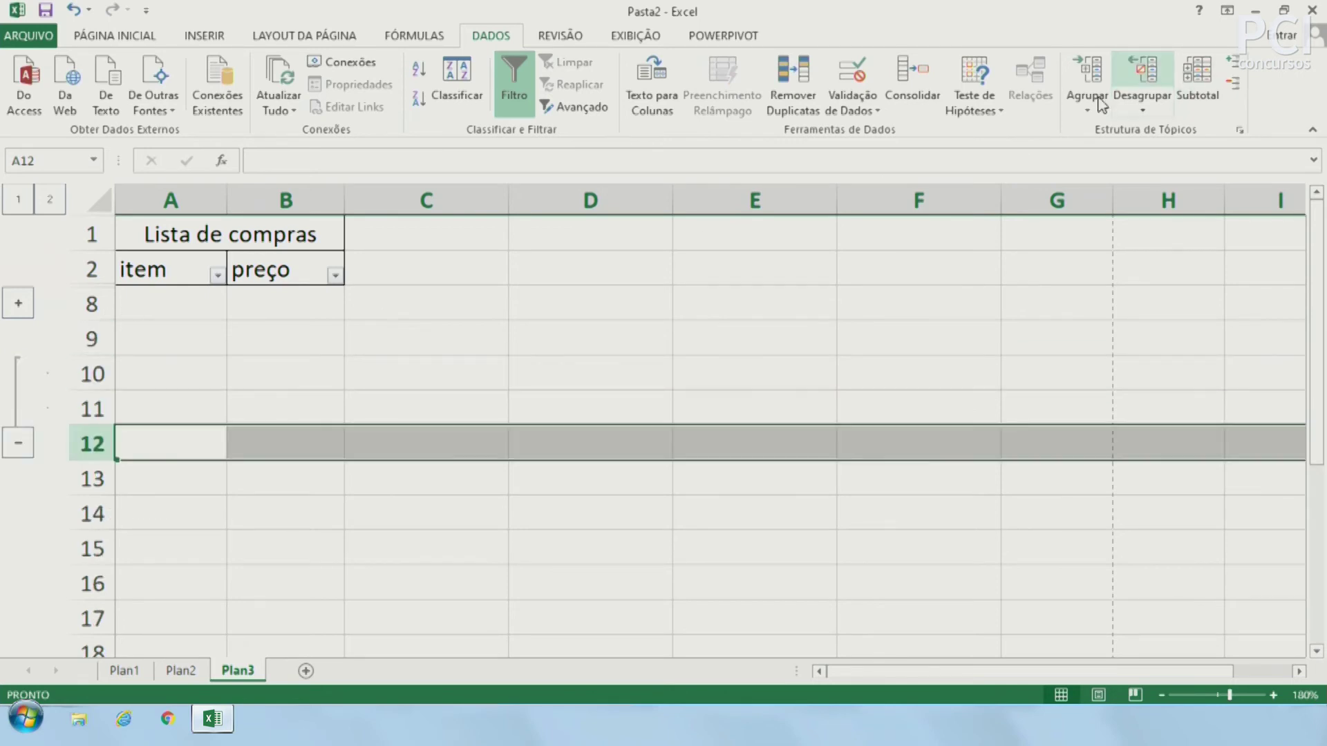
click(159, 271)
click(18, 304)
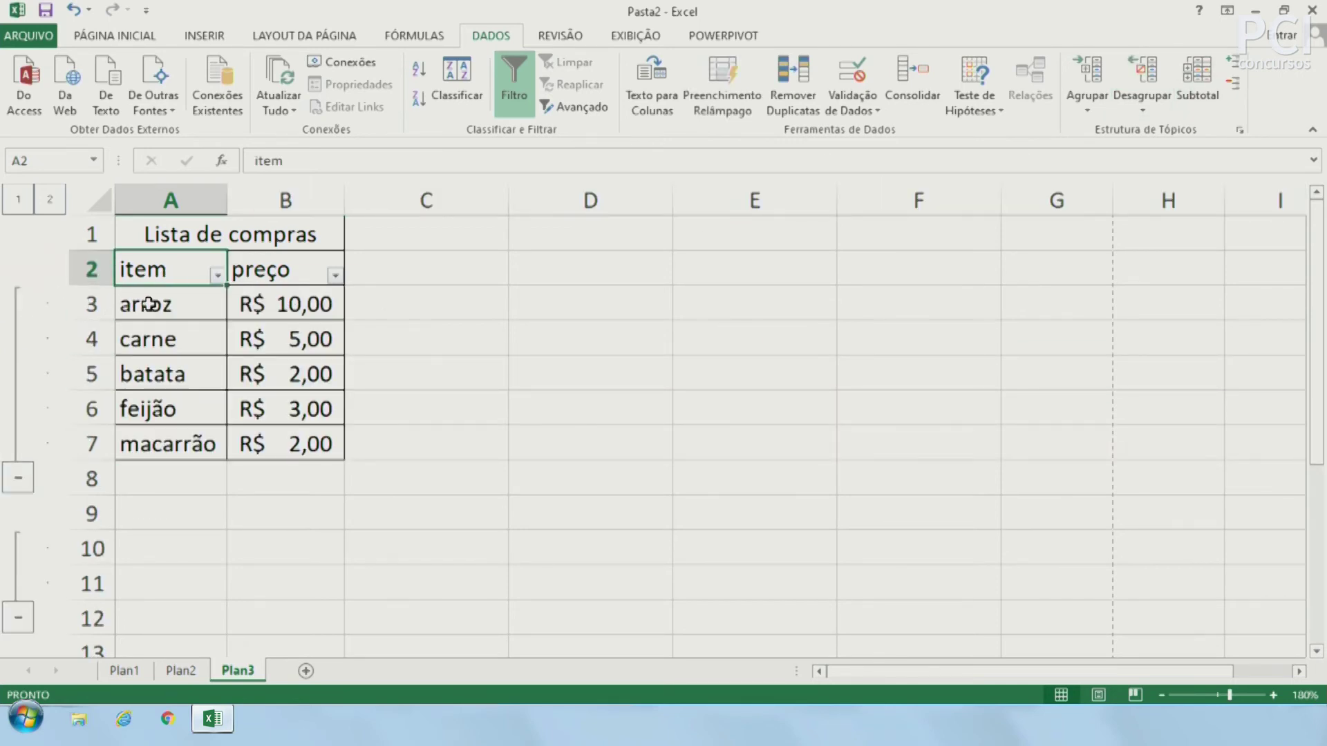
Ungroup the carne row 4, then collapse and expand the remaining groups.
click(107, 341)
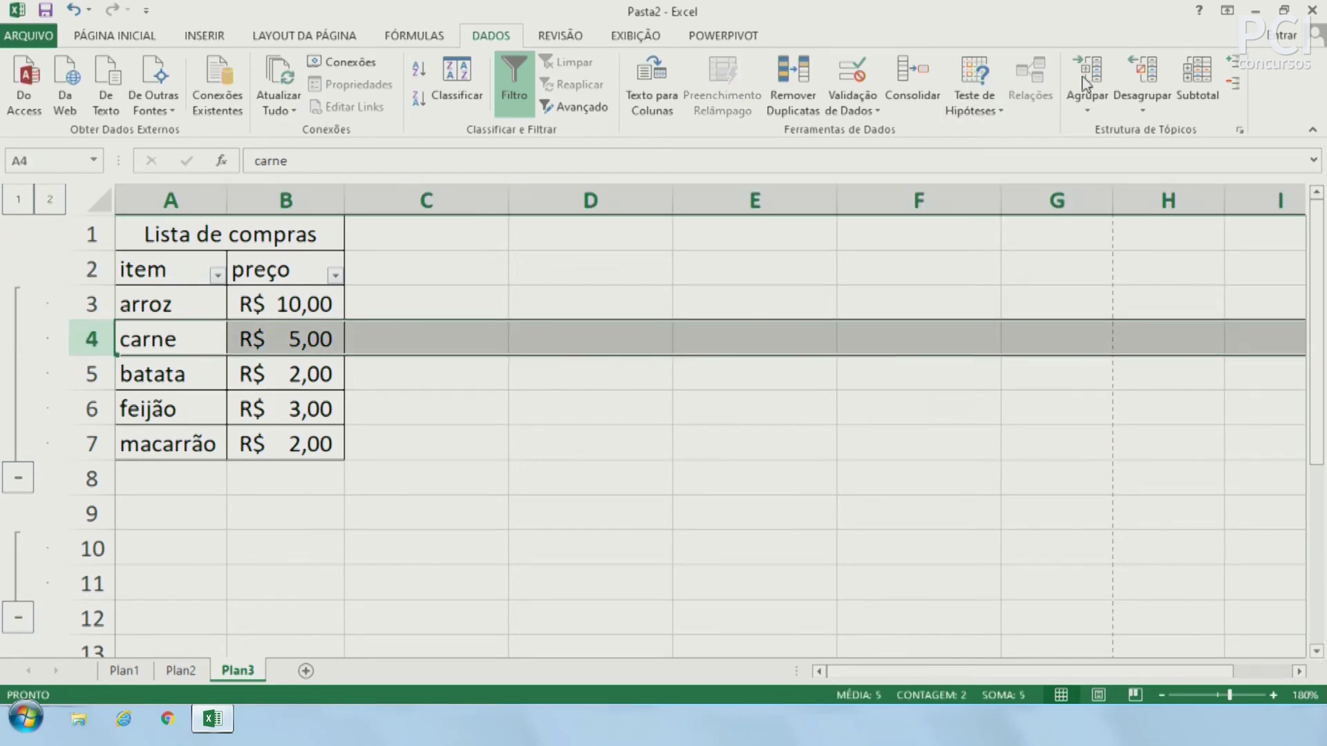
click(1152, 82)
click(21, 346)
click(18, 307)
click(25, 484)
click(22, 380)
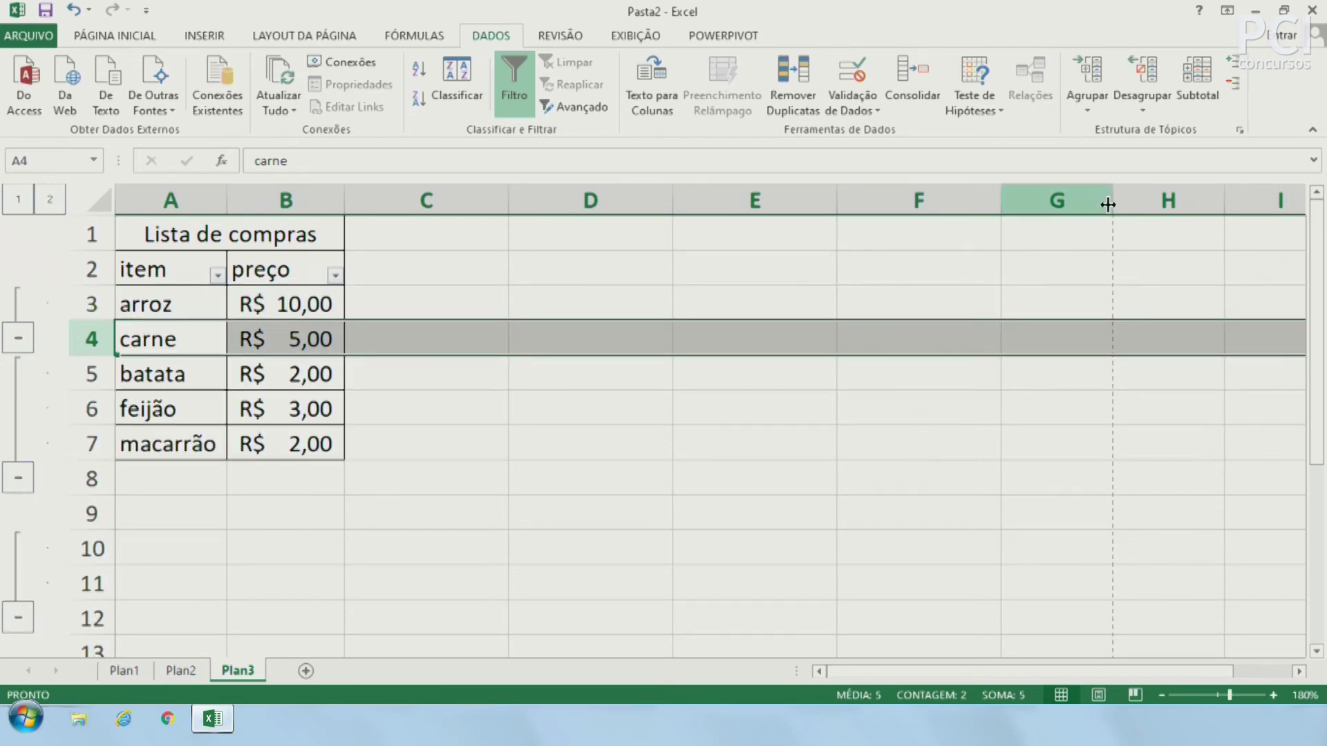
Hide and show the arroz row detail with the Dados outline buttons.
click(1236, 69)
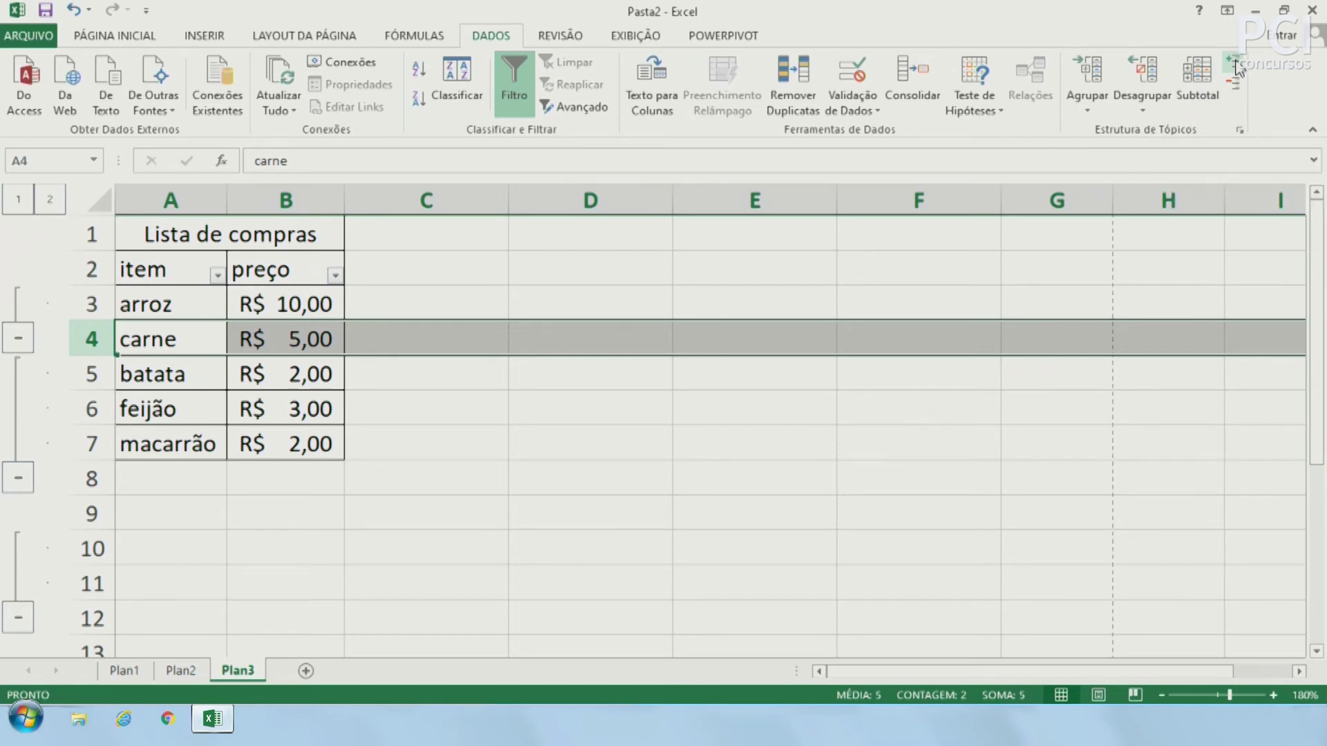
click(1236, 83)
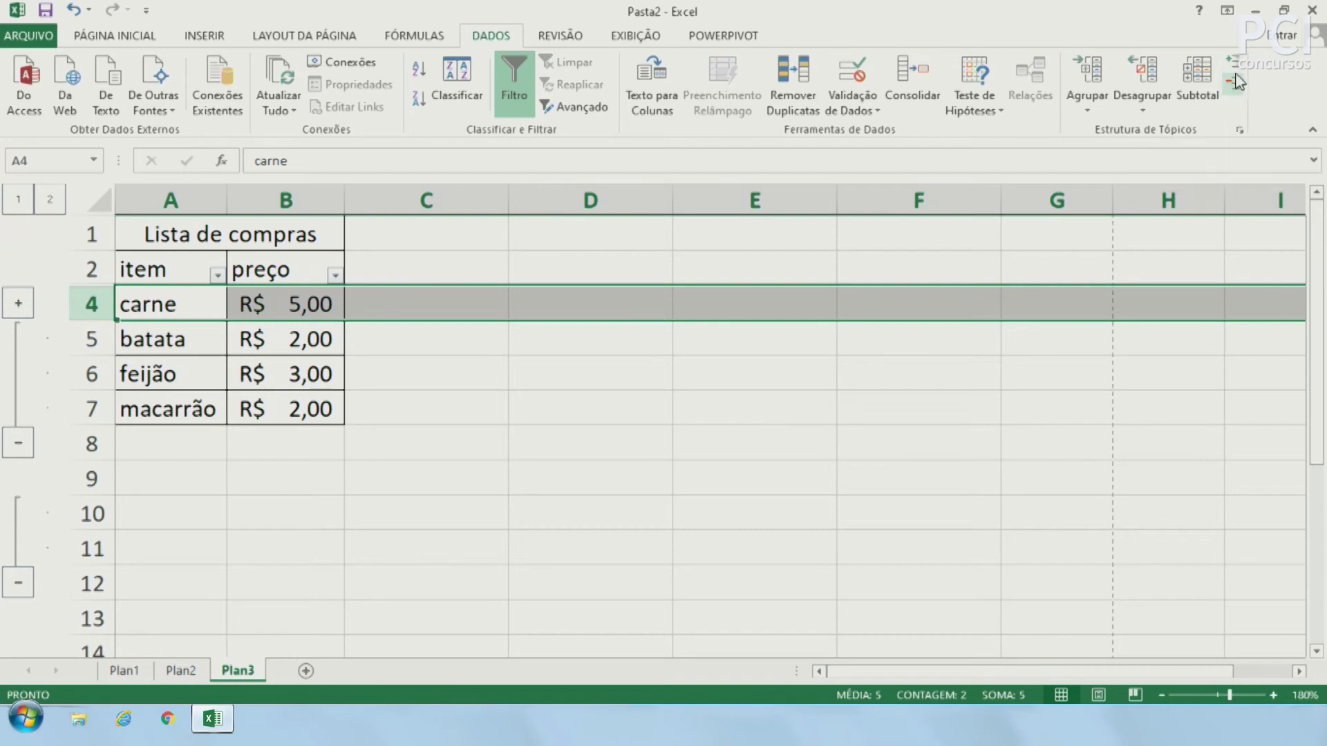
click(1236, 71)
click(1236, 83)
click(1237, 69)
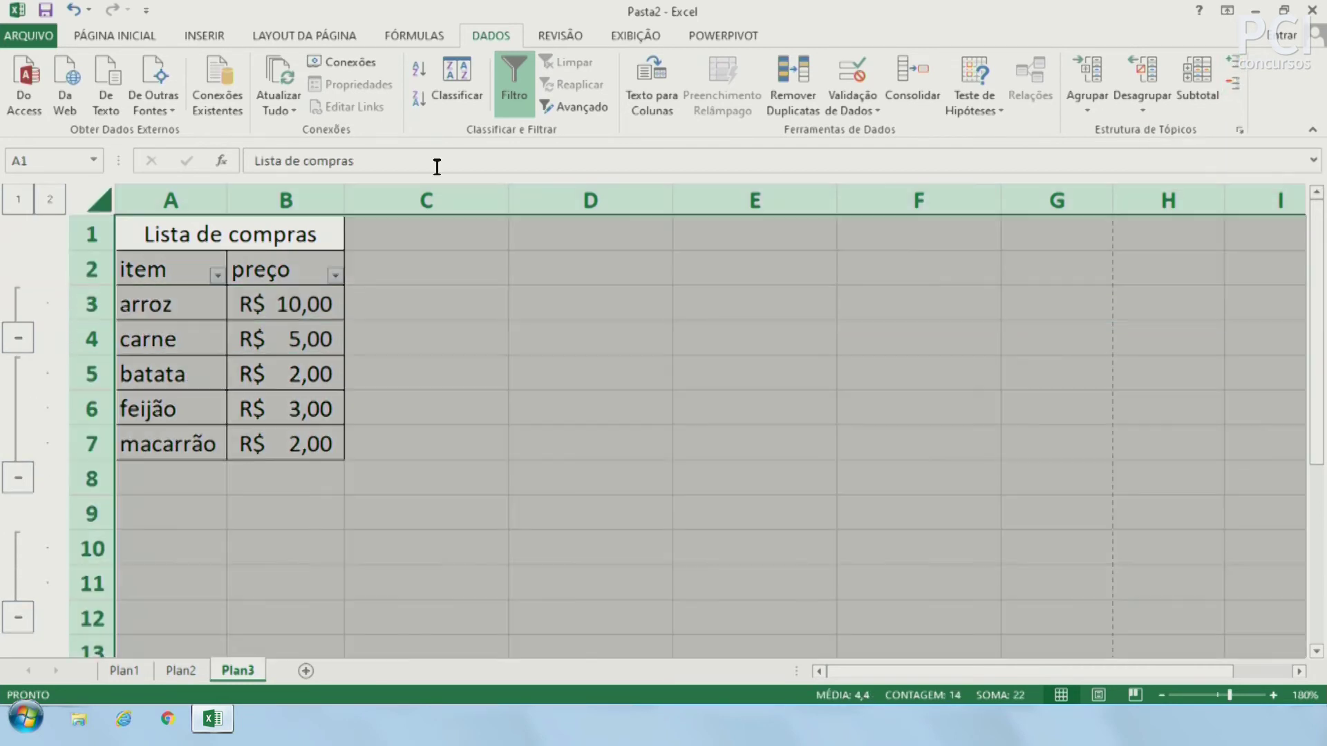
Select the whole sheet and ungroup all rows, removing every outline.
click(100, 202)
click(1149, 81)
click(1175, 131)
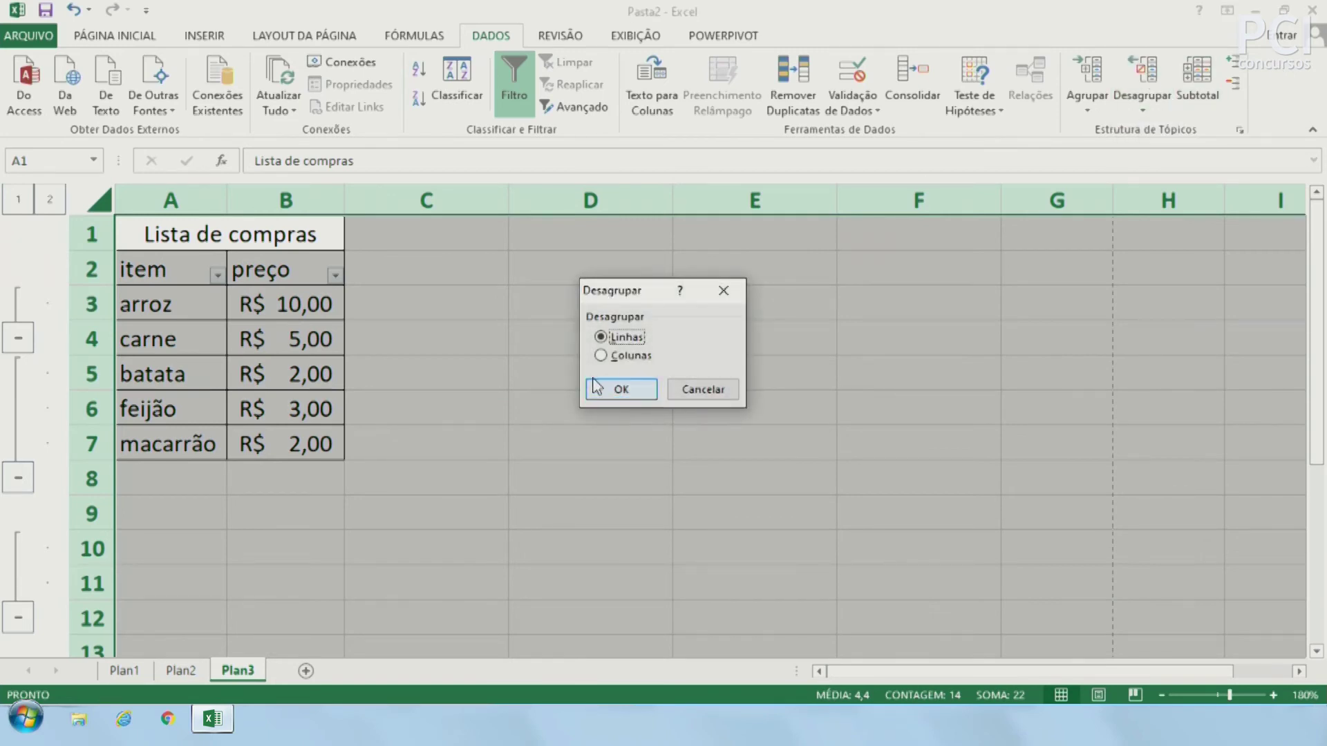
click(616, 388)
click(181, 397)
click(398, 373)
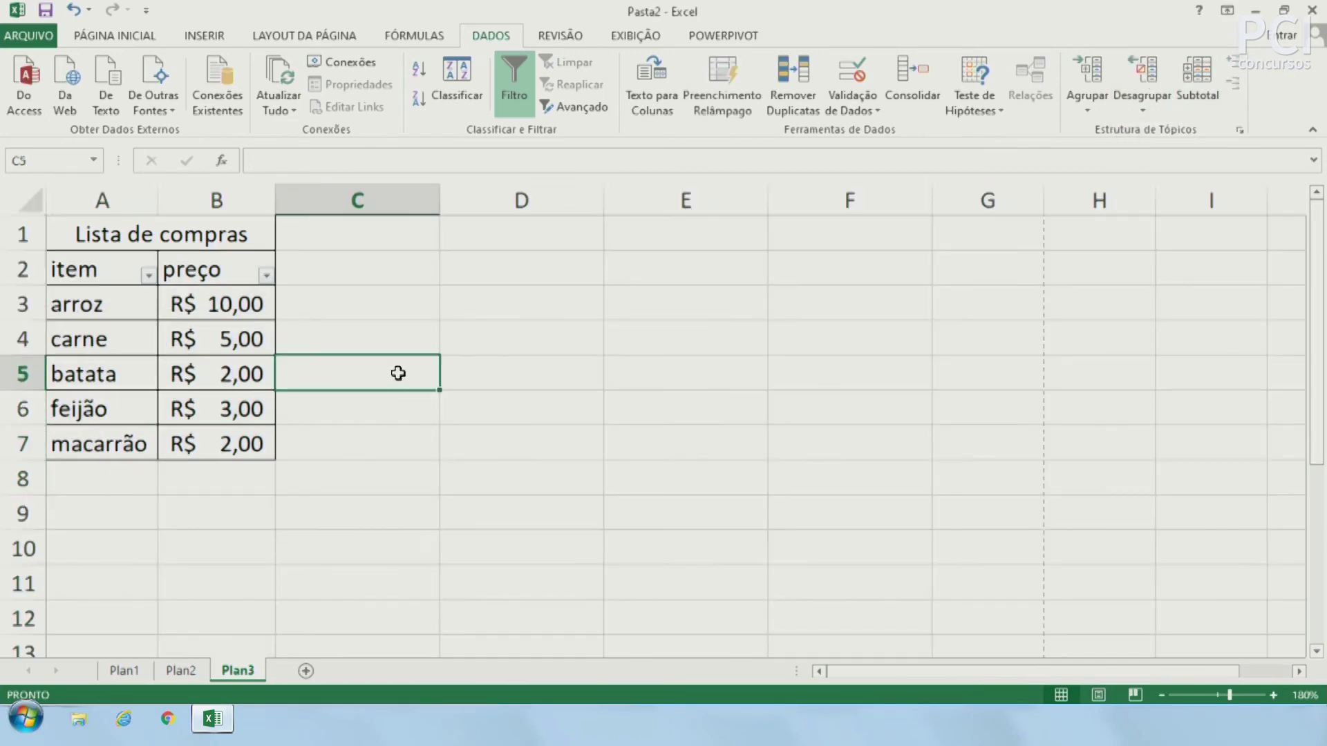
click(561, 36)
click(519, 430)
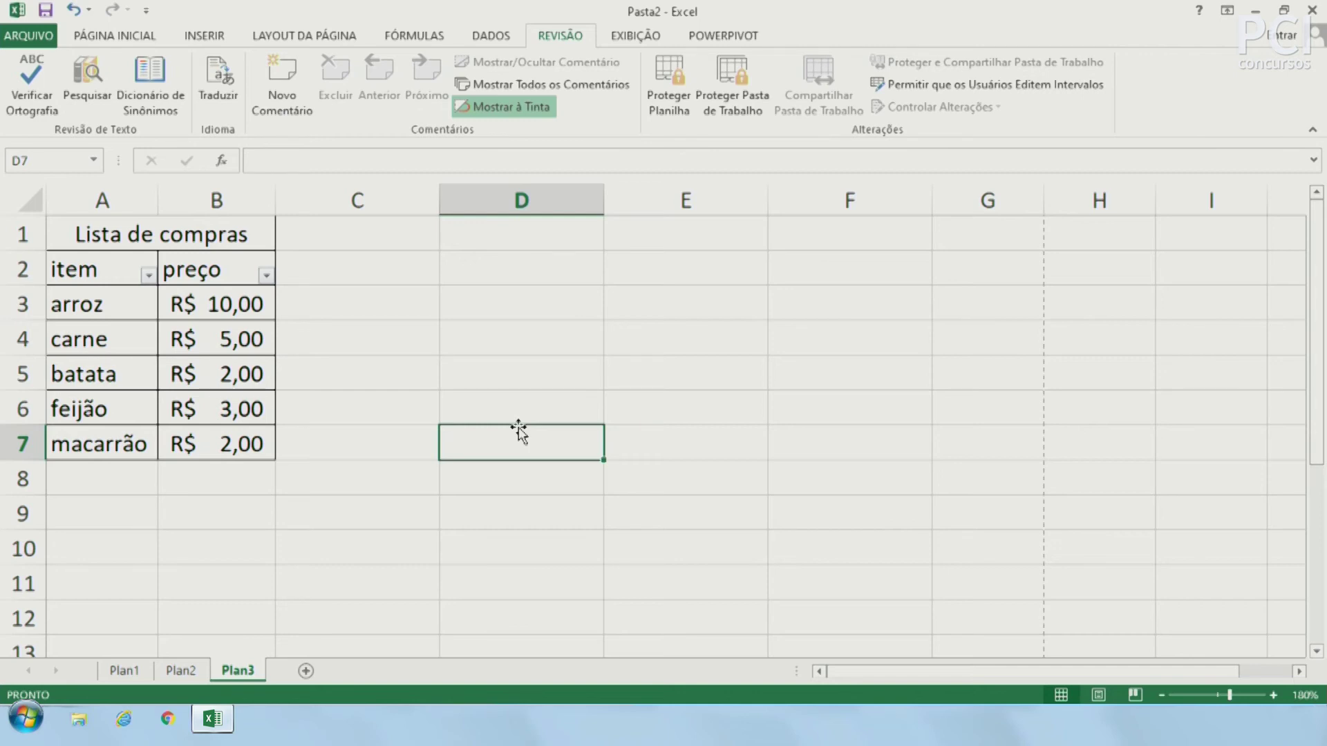
Run a spelling check on Plan3 and answer Não to restarting from the sheet start.
click(506, 307)
click(370, 280)
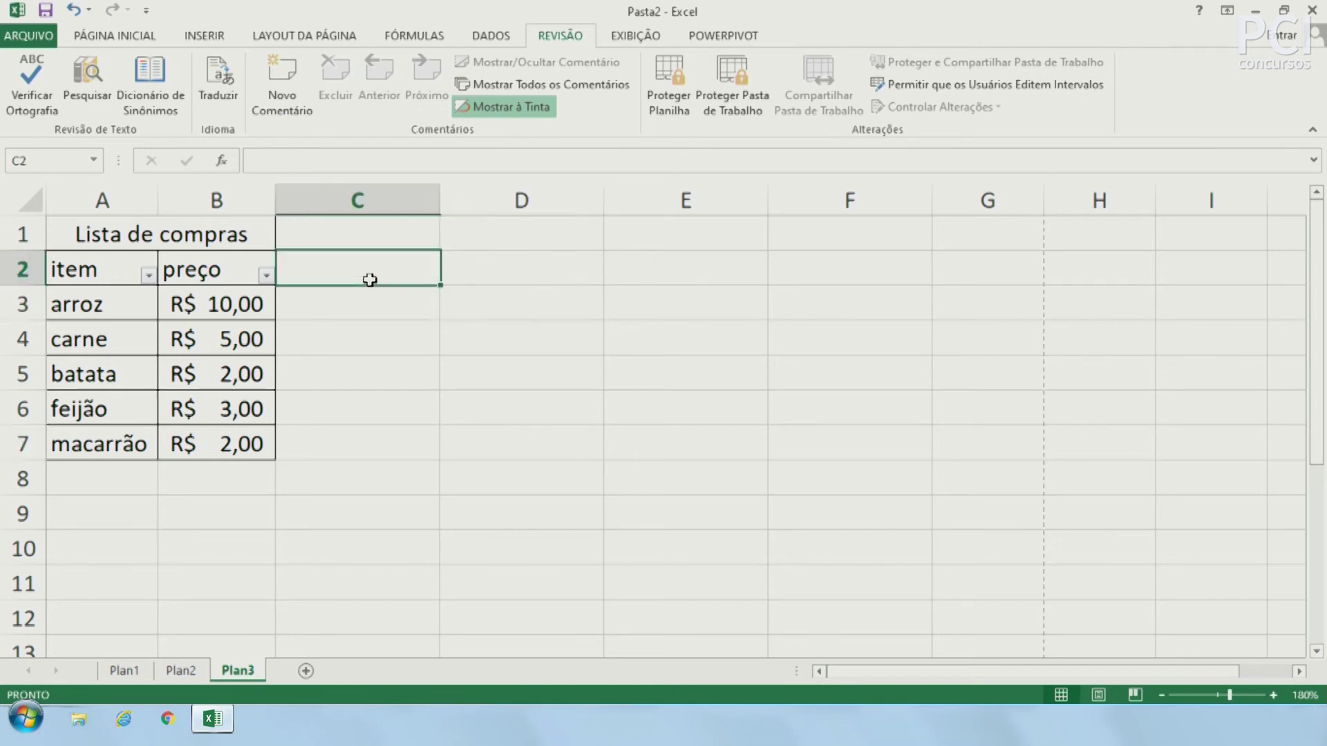
click(412, 315)
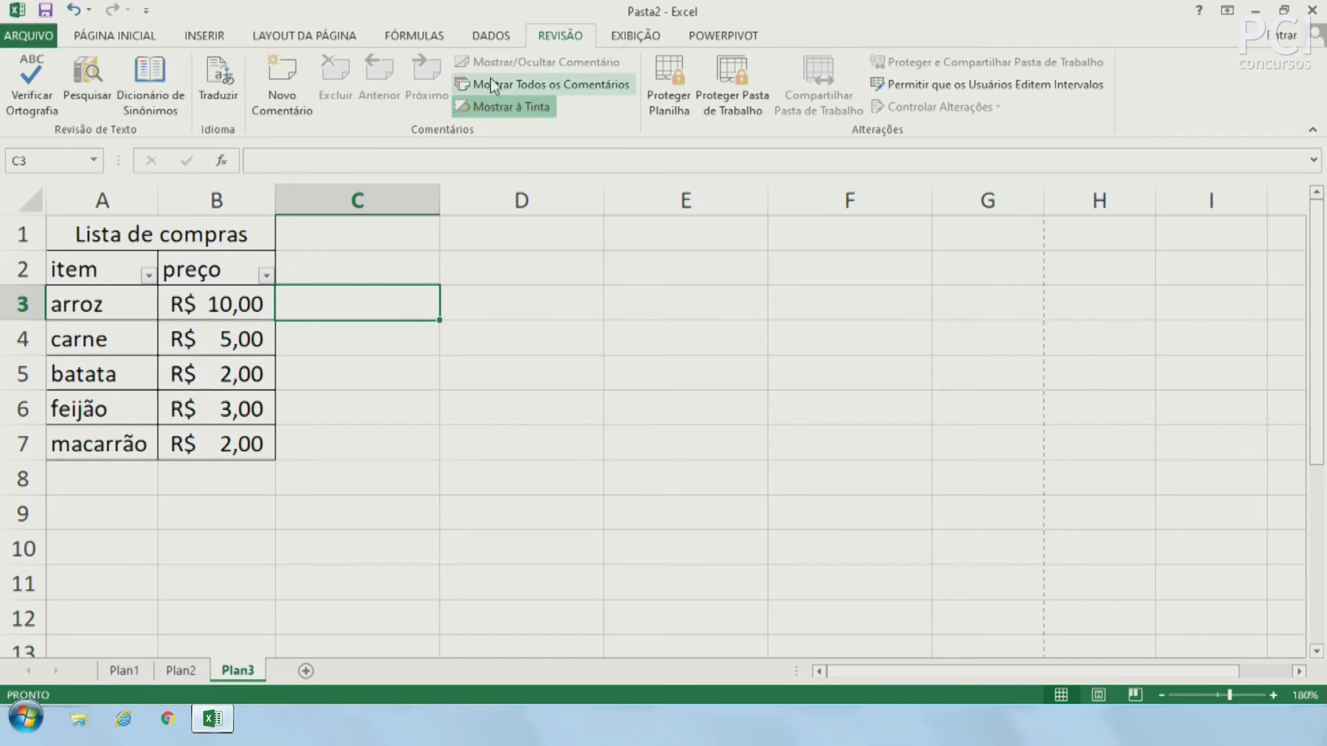
click(35, 85)
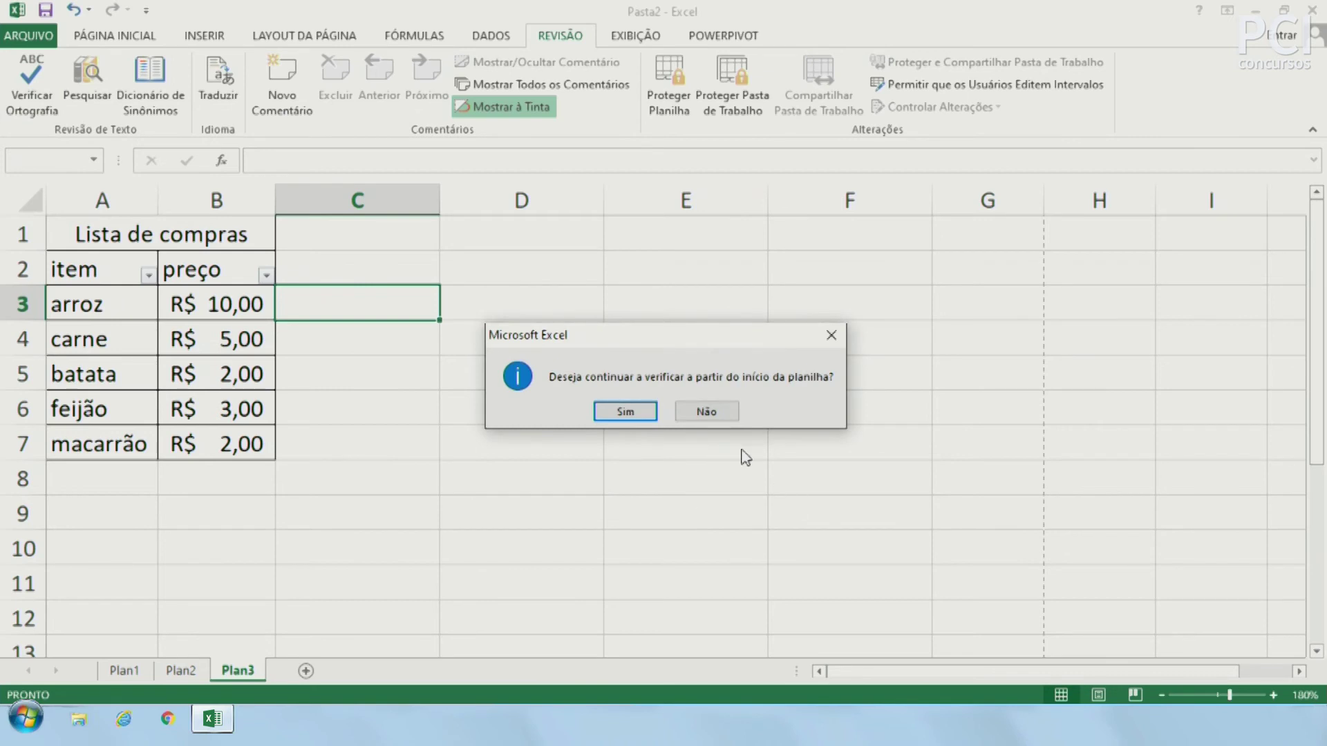
click(707, 412)
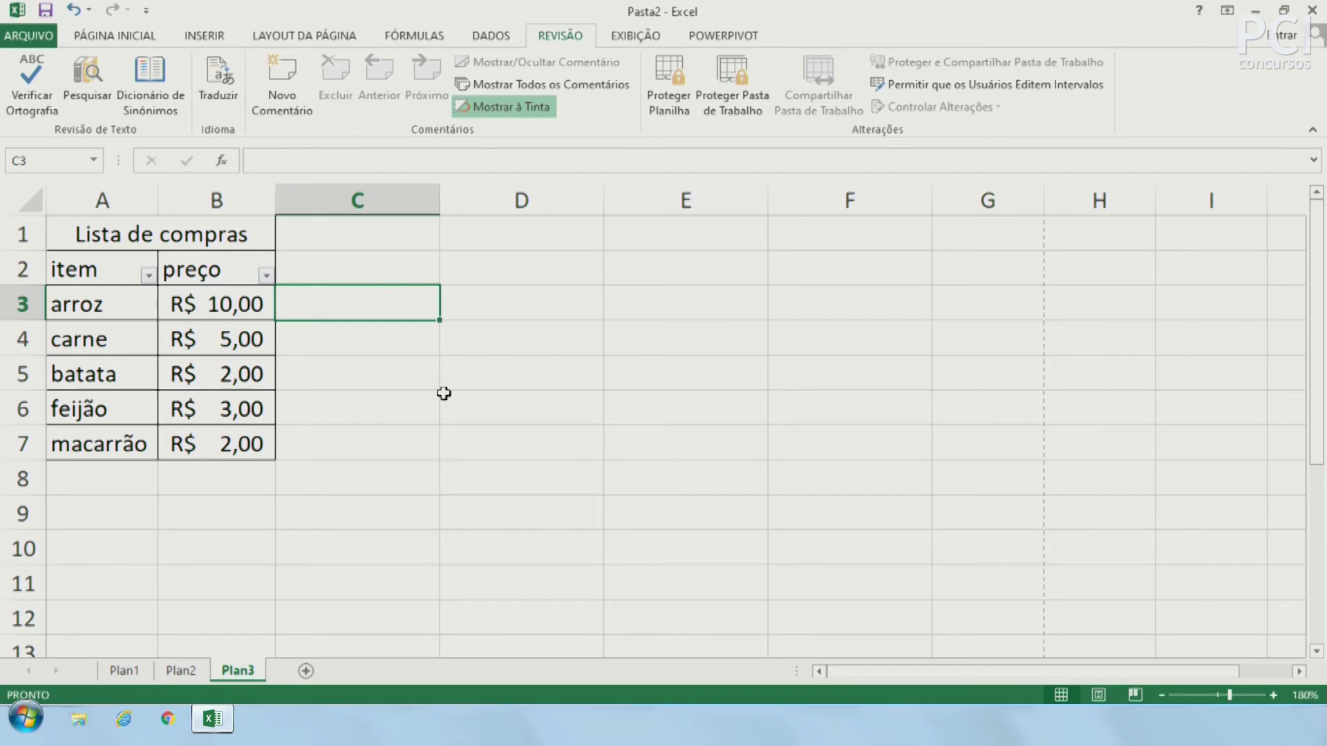
click(480, 411)
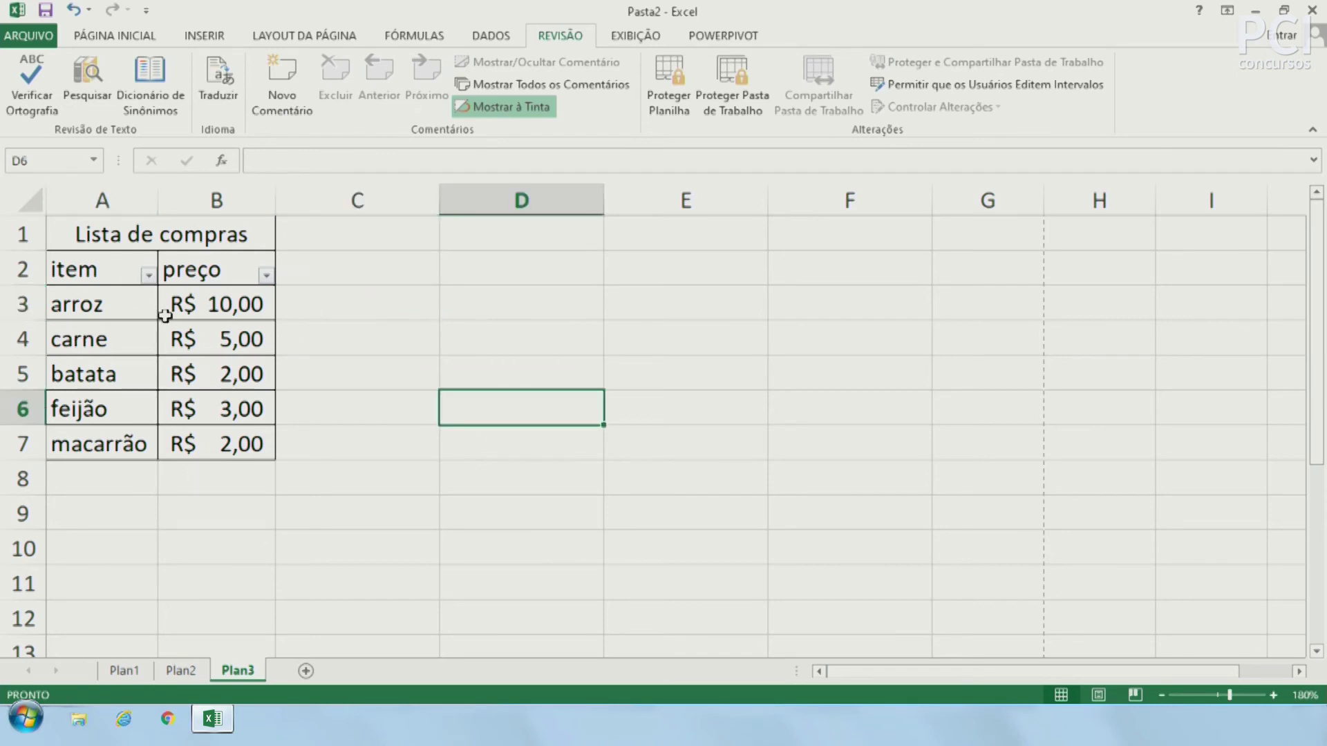
click(417, 336)
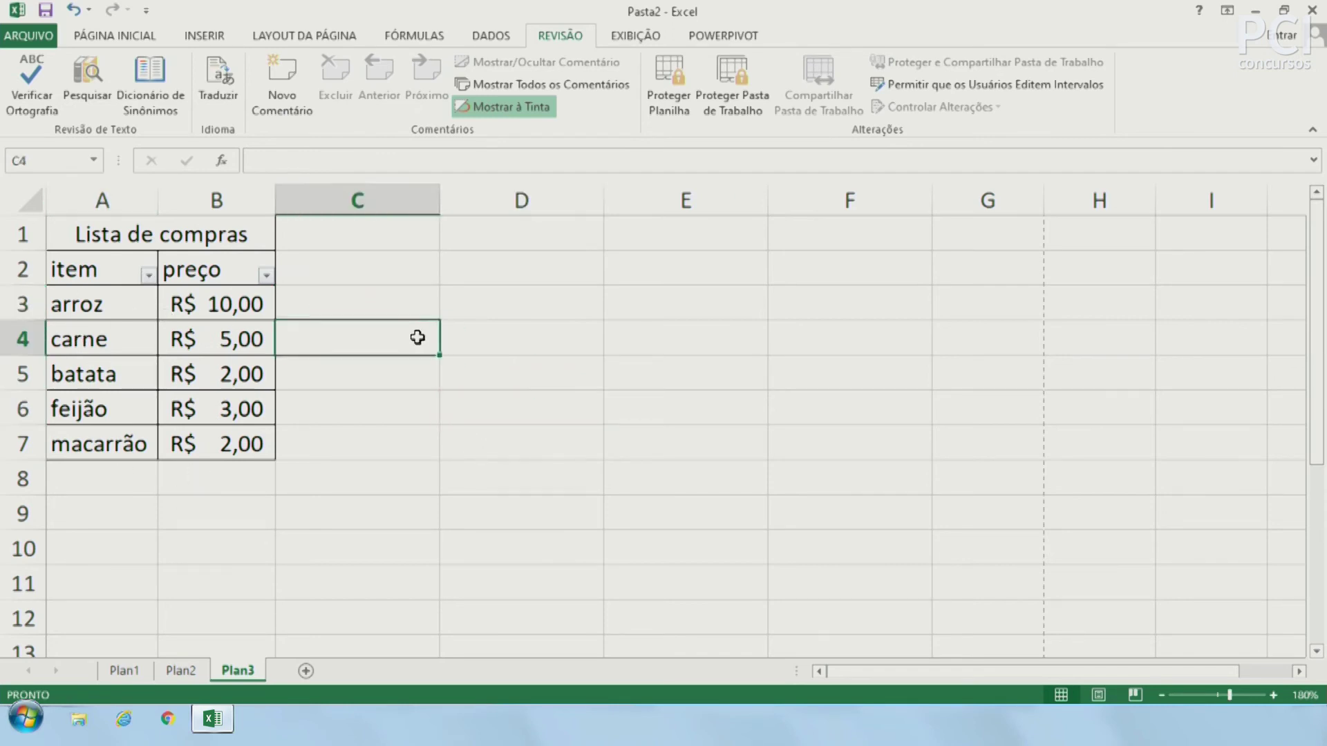
click(90, 85)
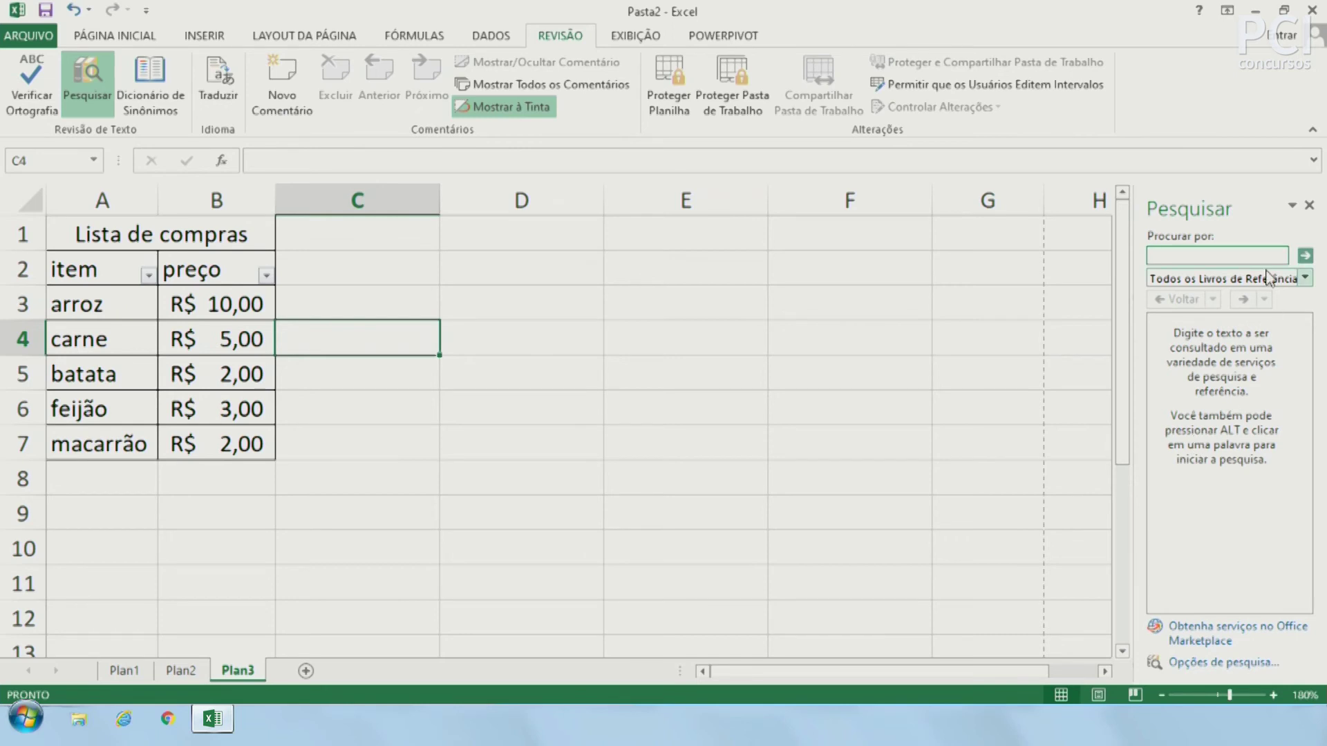
click(1309, 205)
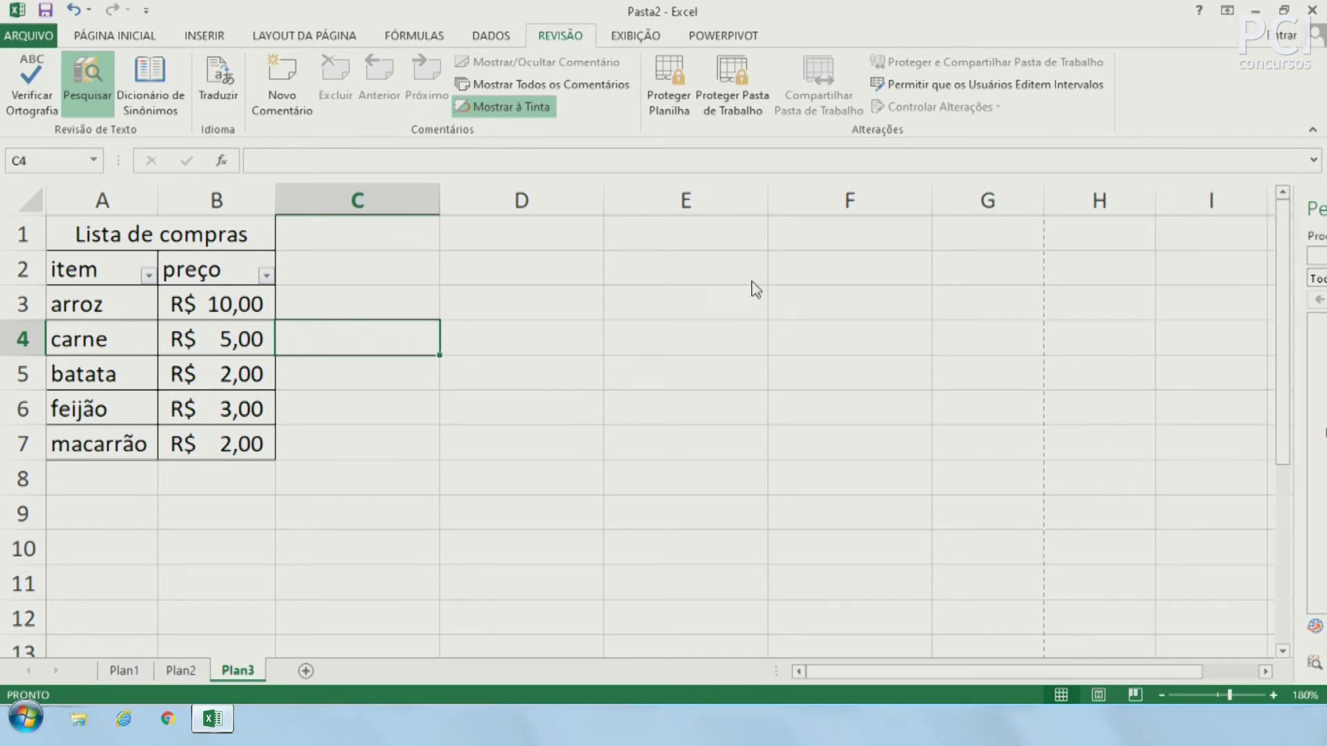
click(465, 325)
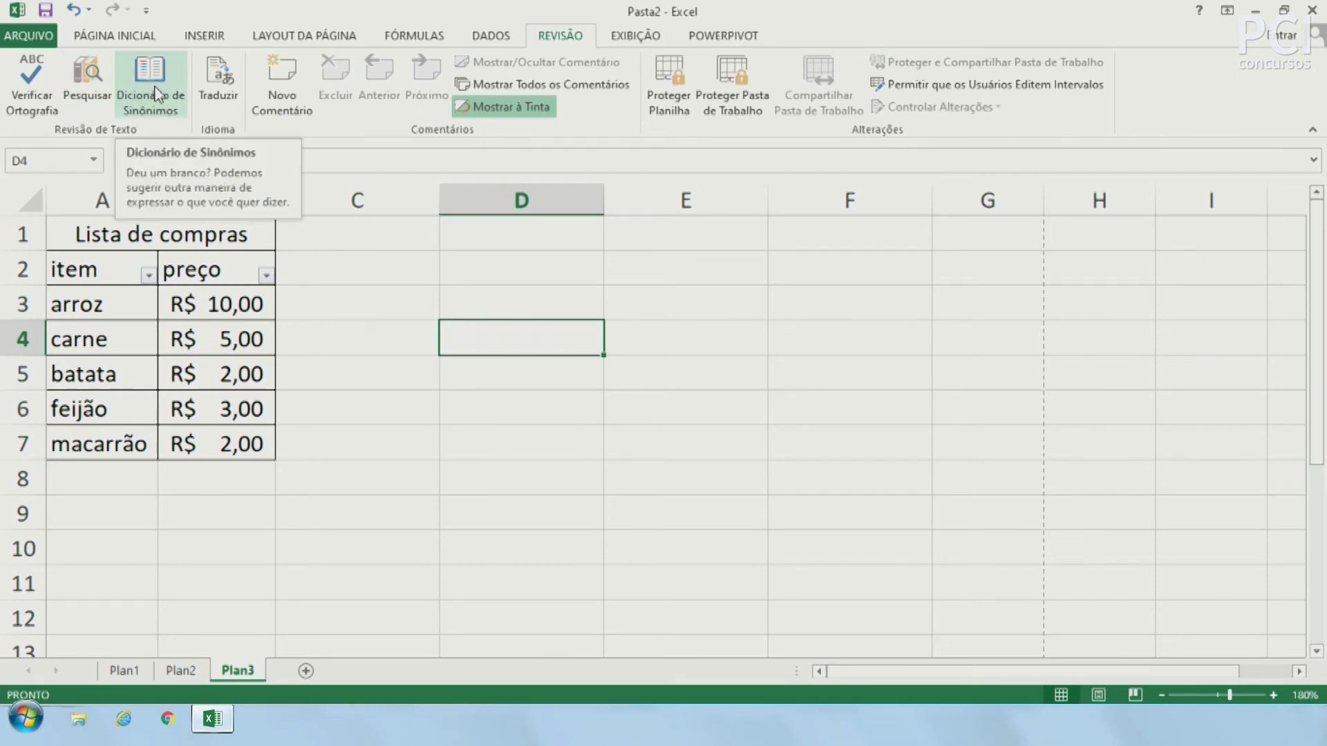
click(89, 304)
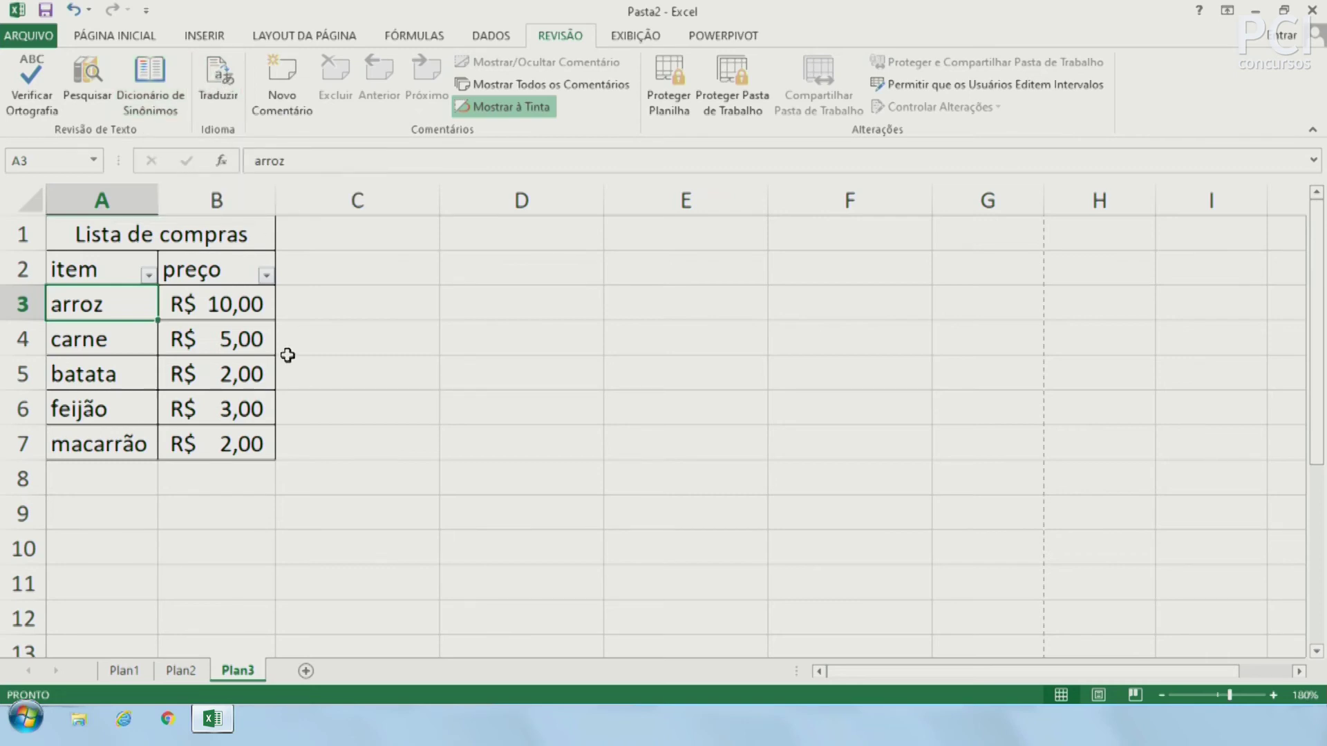
click(385, 342)
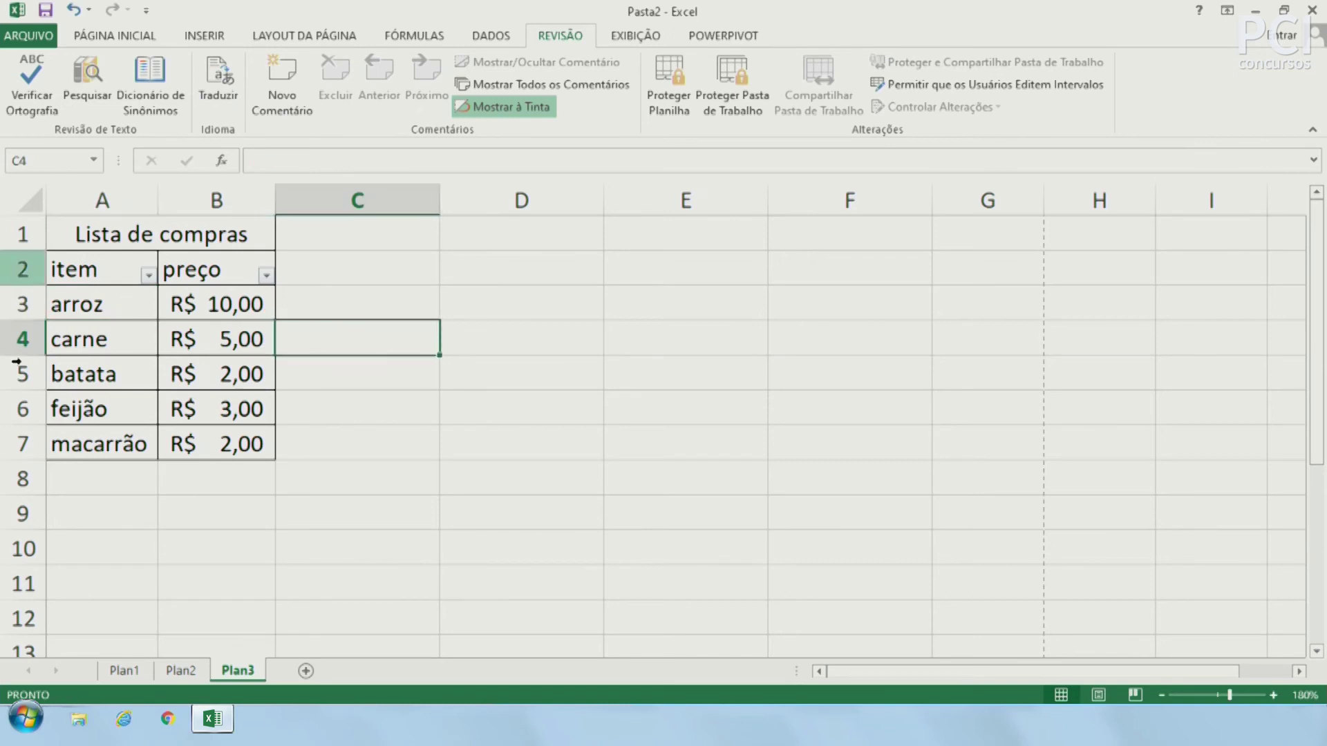
click(362, 395)
click(550, 360)
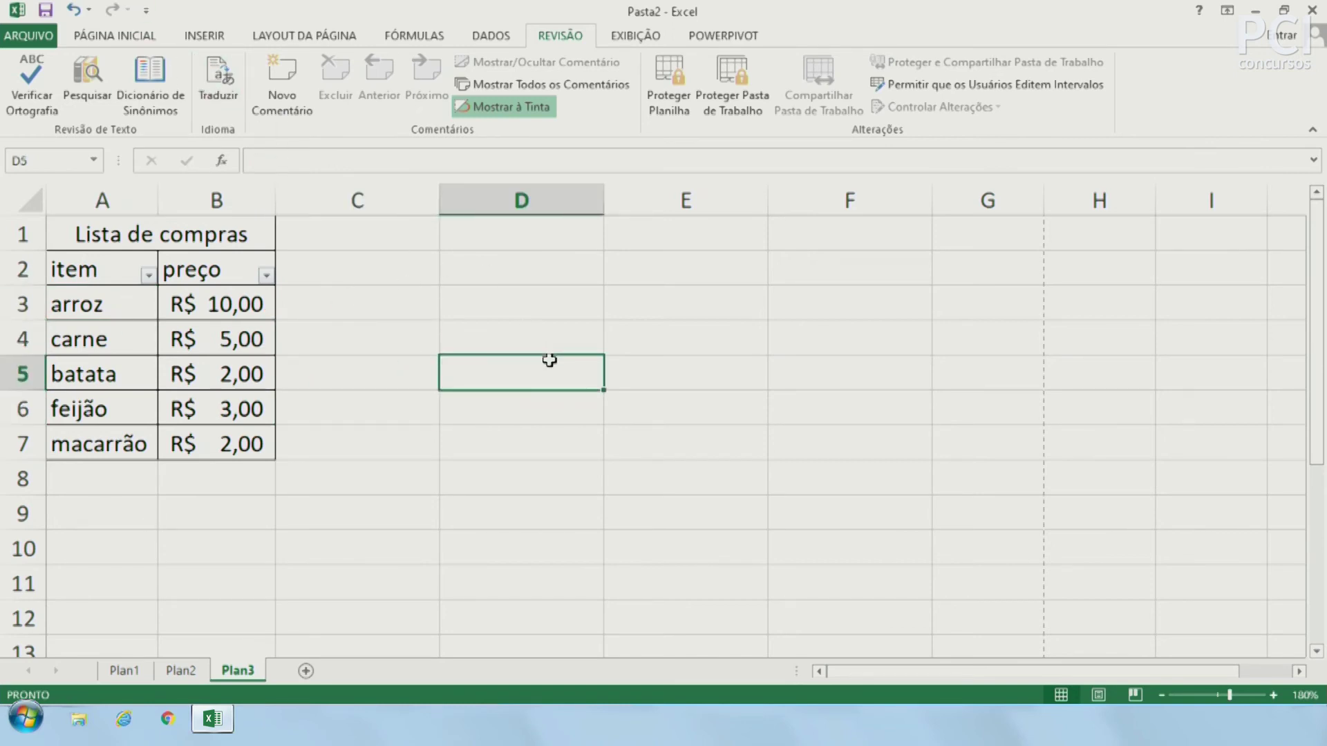
click(433, 374)
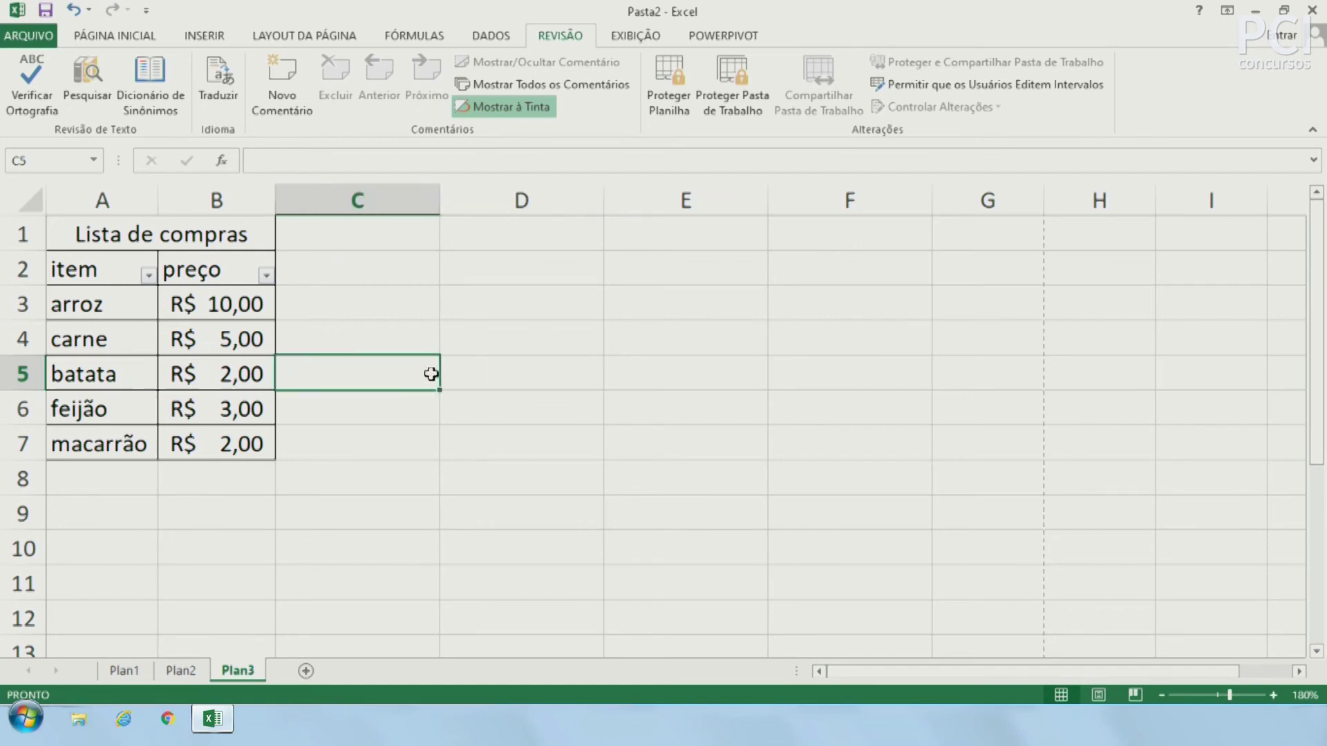
click(361, 416)
click(346, 453)
click(341, 468)
click(719, 453)
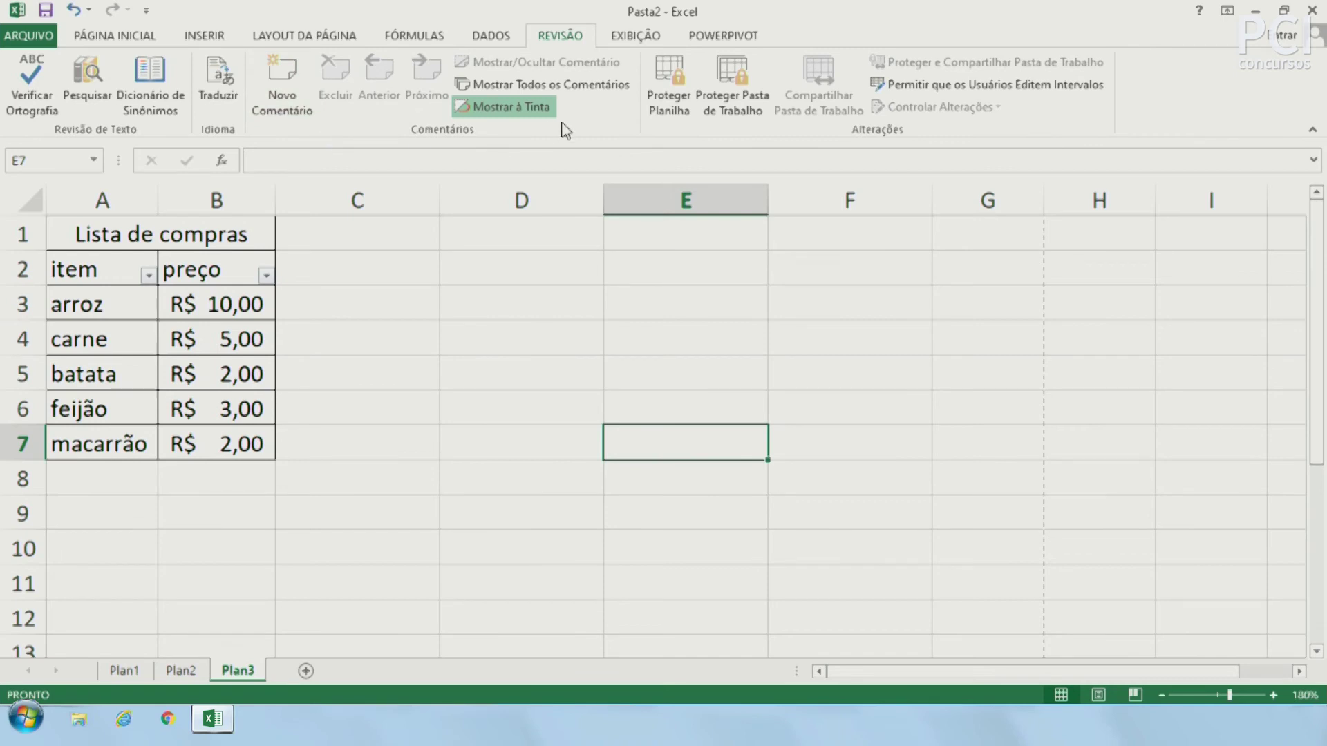
click(472, 348)
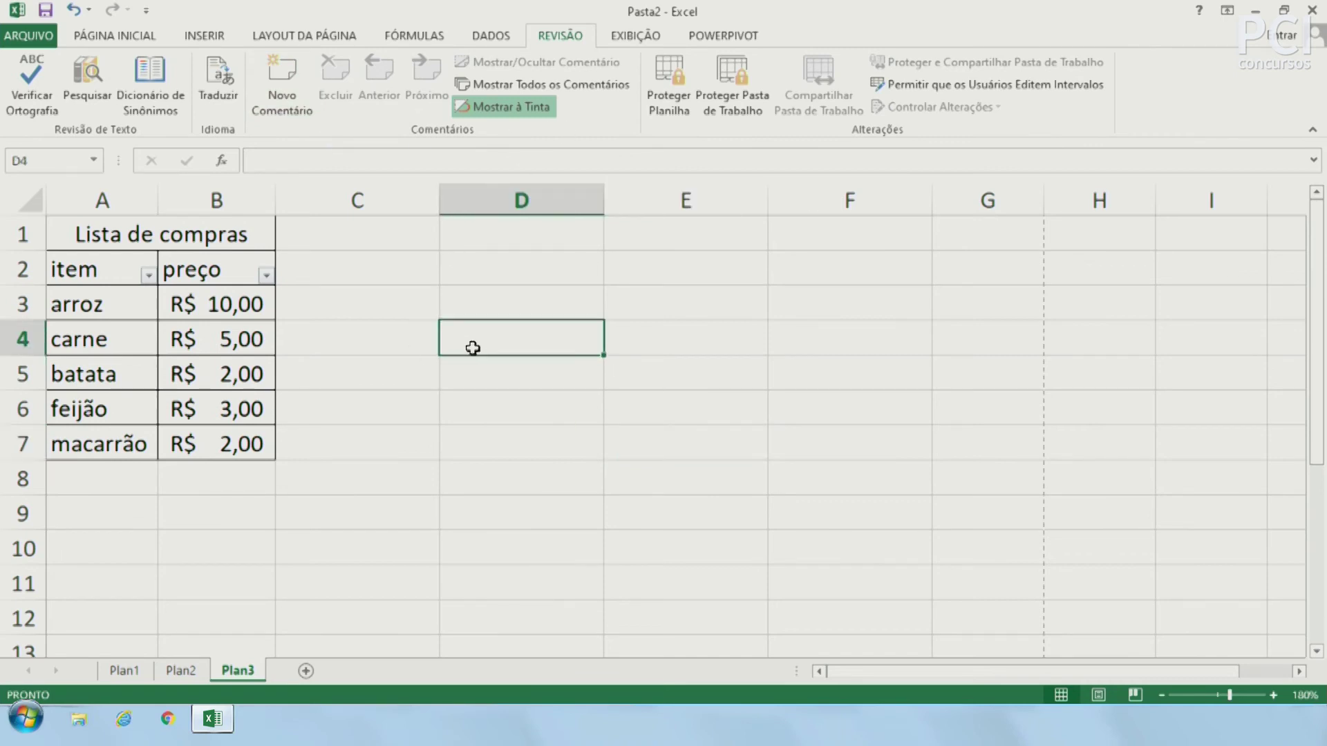
click(261, 312)
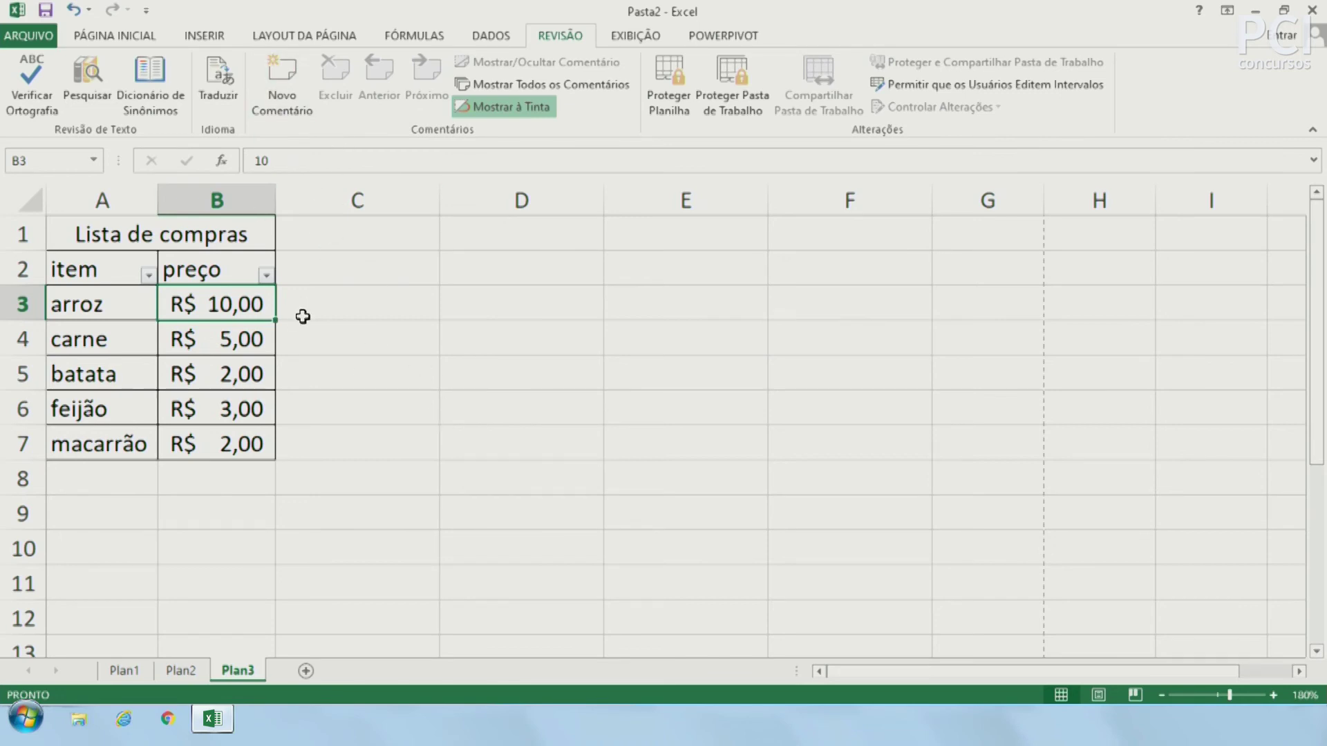
Add the comment 'Muito caro.' to the R$ 10,00 rice price in B3.
click(242, 328)
click(245, 302)
click(281, 76)
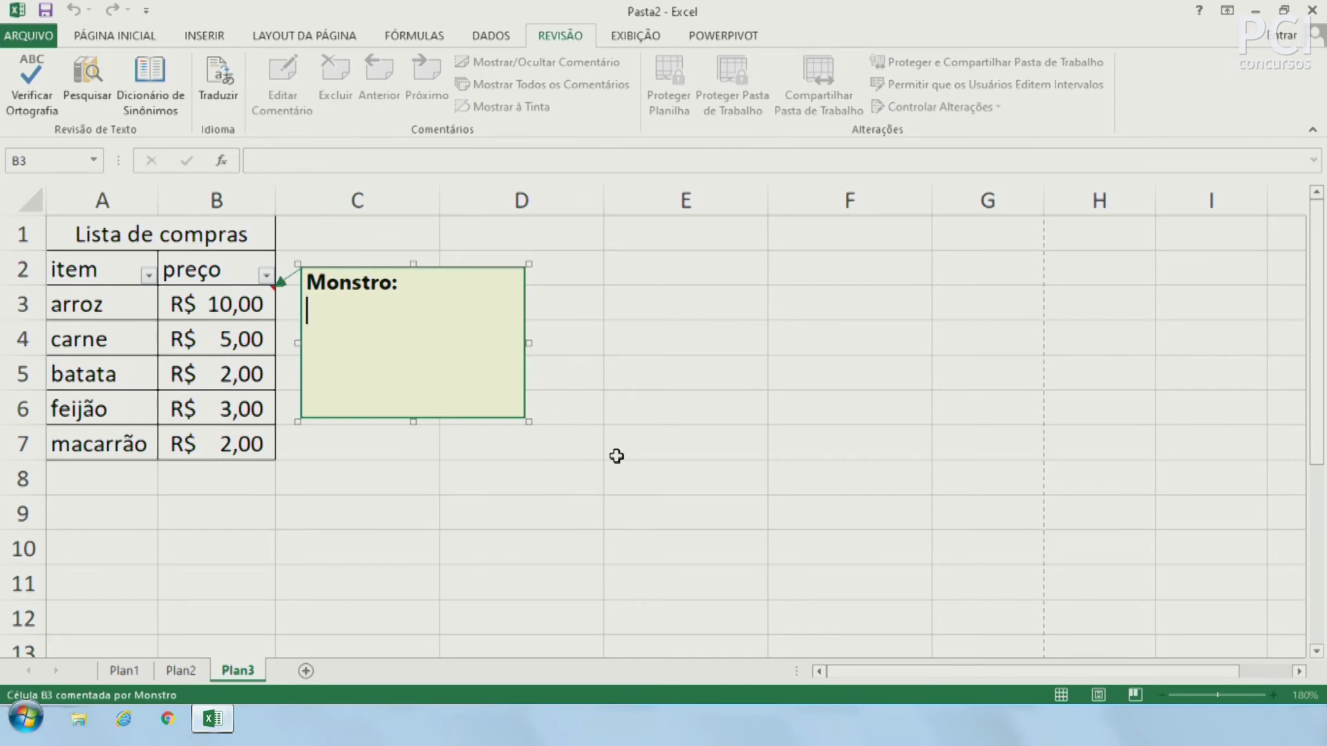
text(Muito caro.)
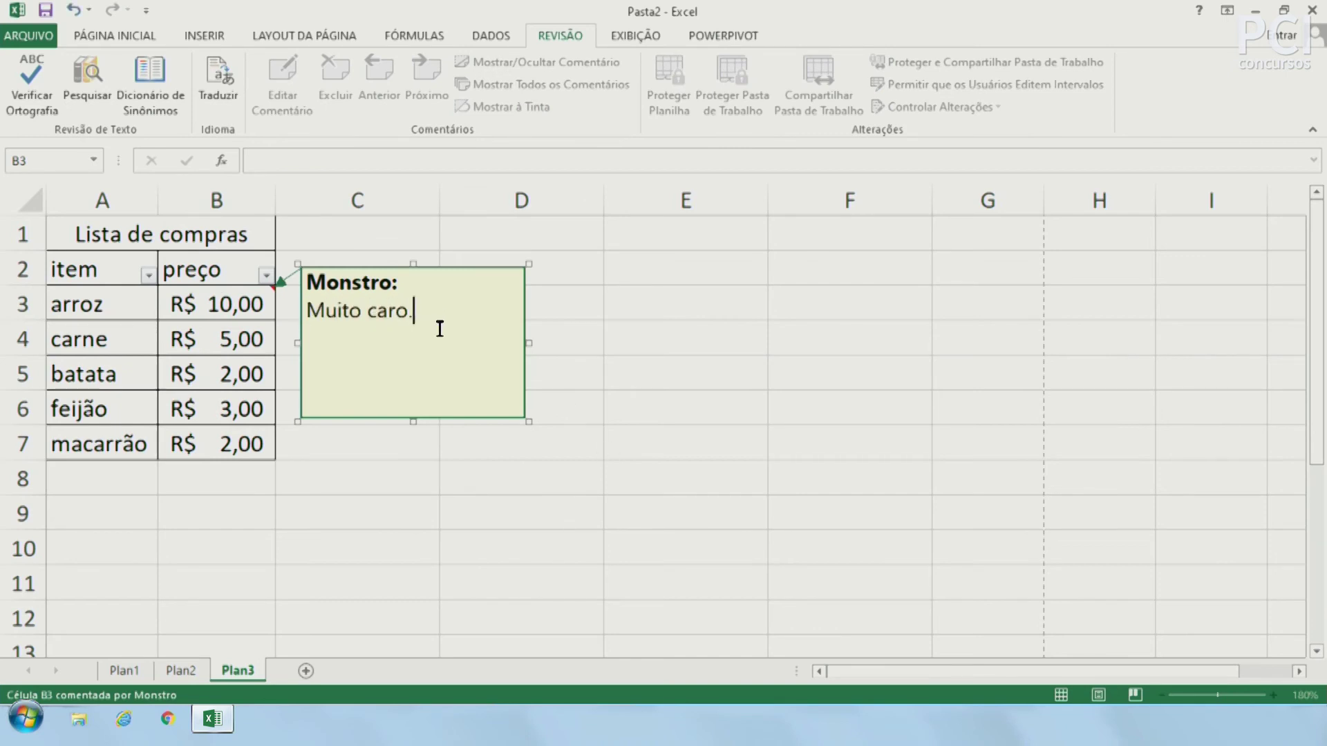
click(439, 329)
click(626, 321)
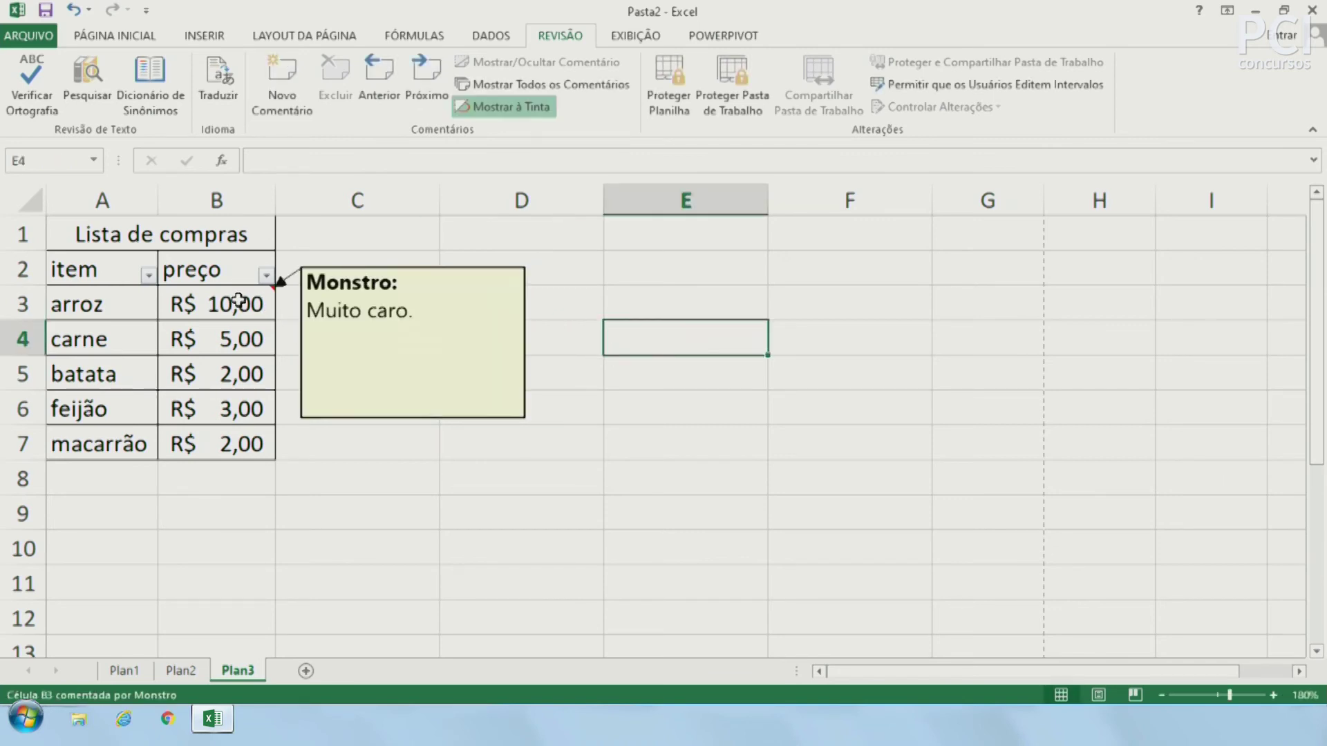
mouse_move(258, 305)
click(248, 304)
click(751, 435)
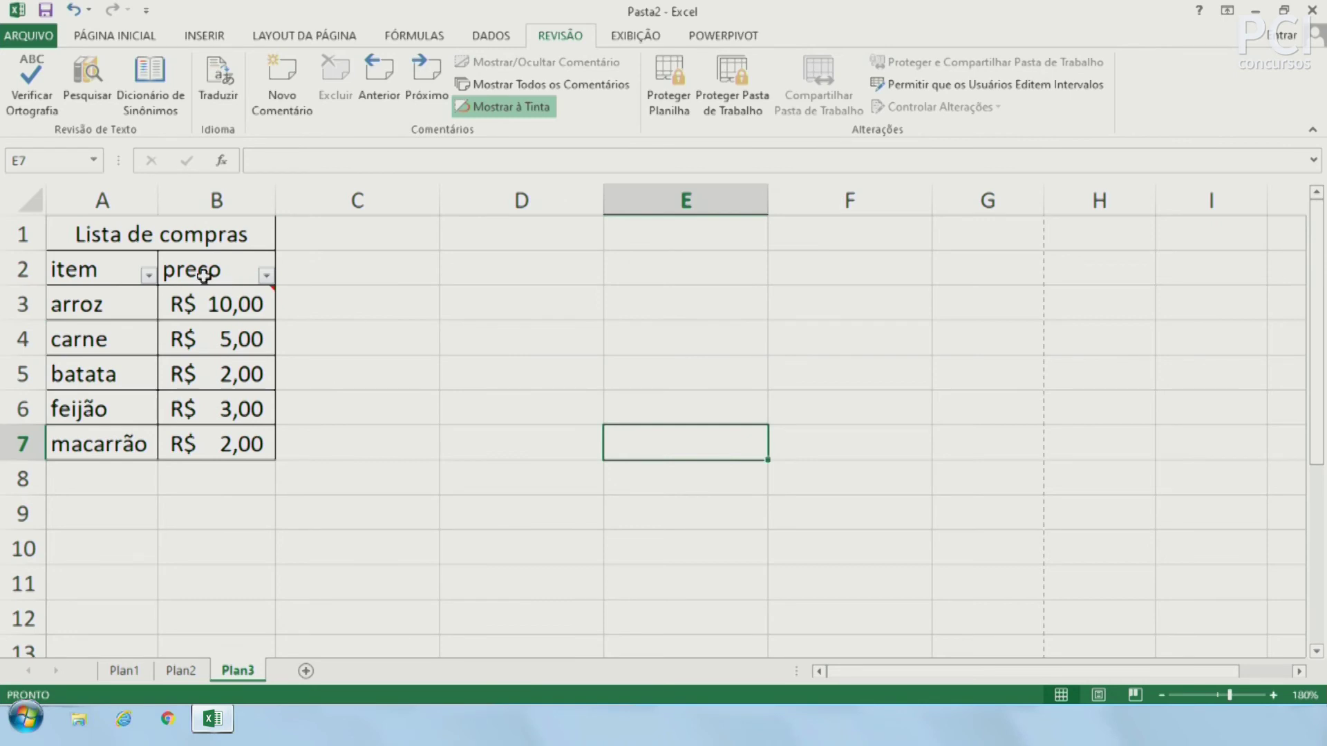
Delete the 'Muito caro.' comment from cell B3.
click(264, 305)
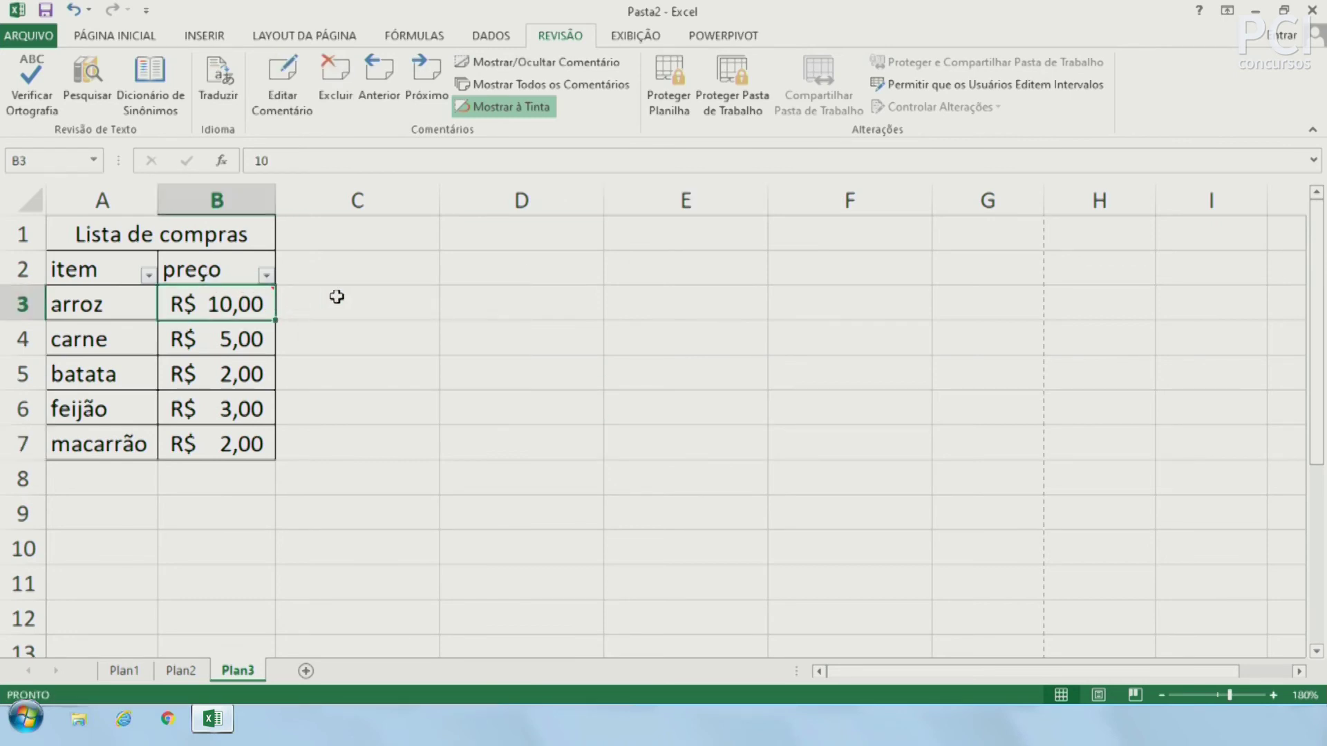
click(373, 304)
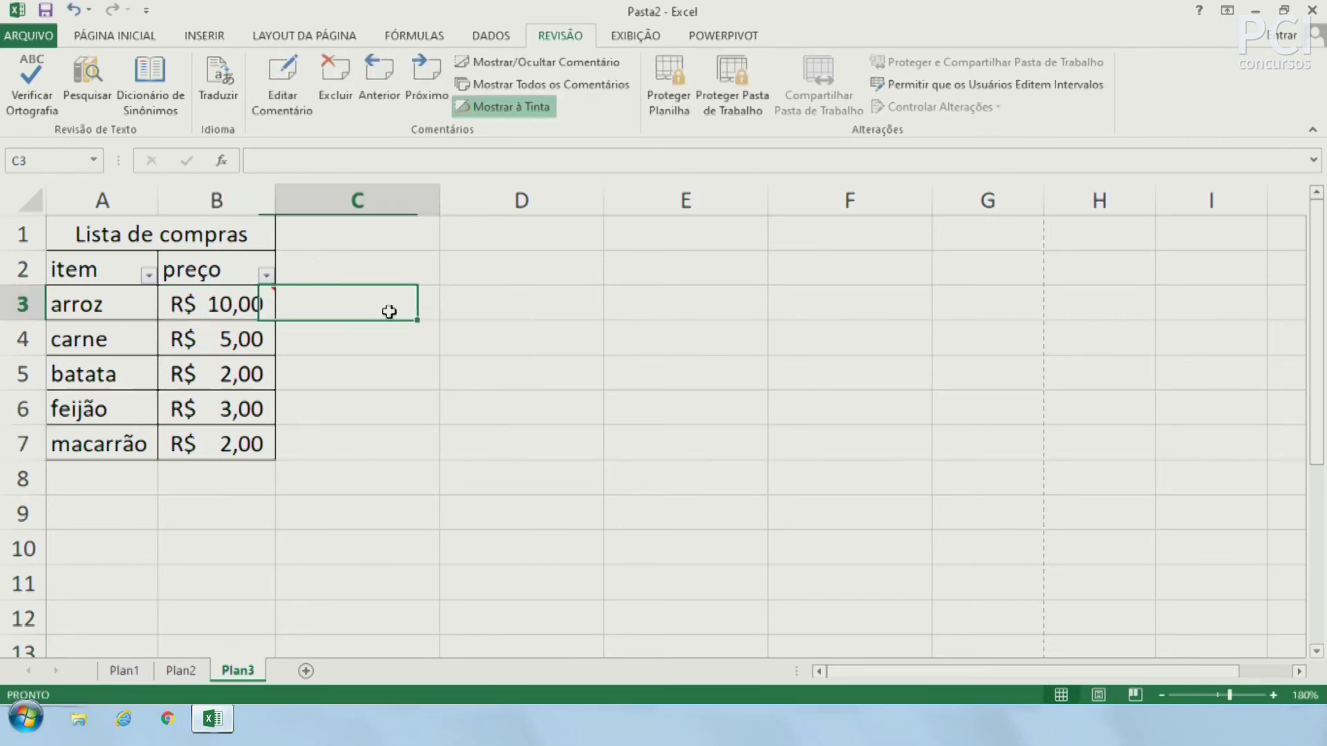
click(270, 308)
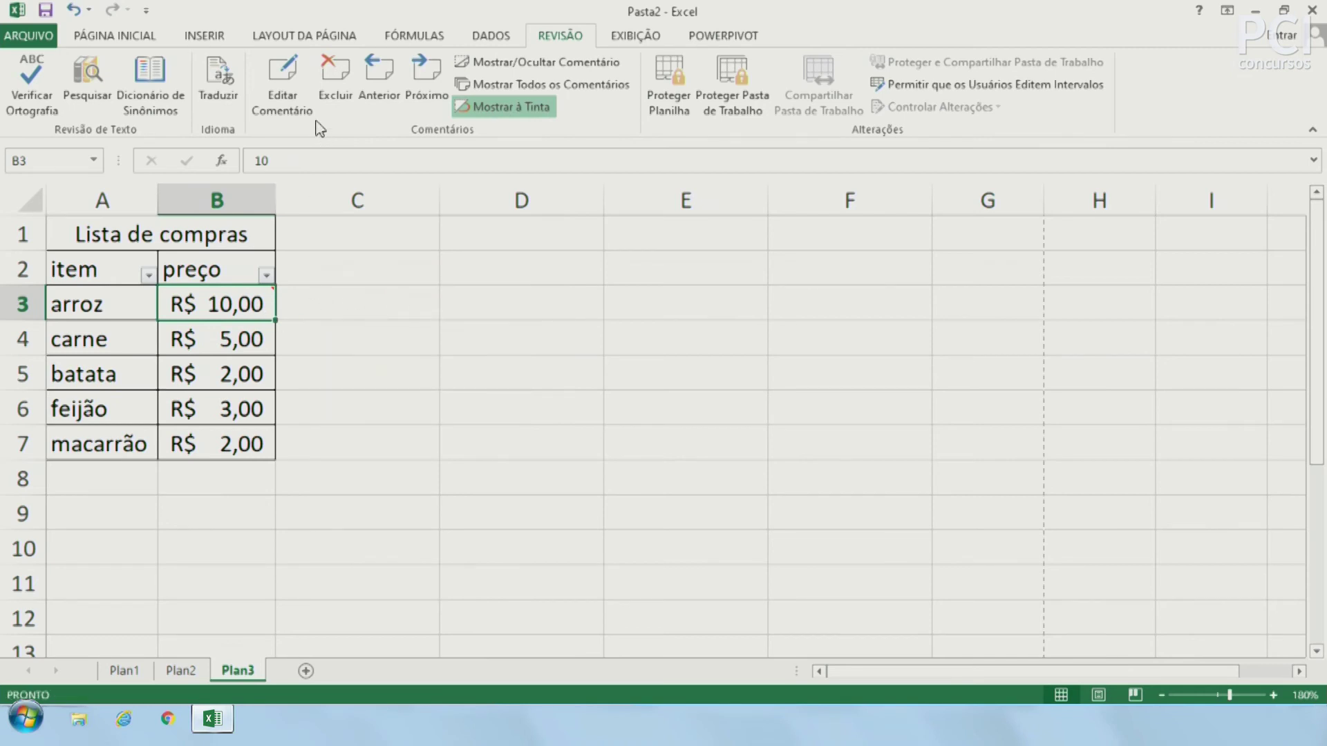
click(296, 90)
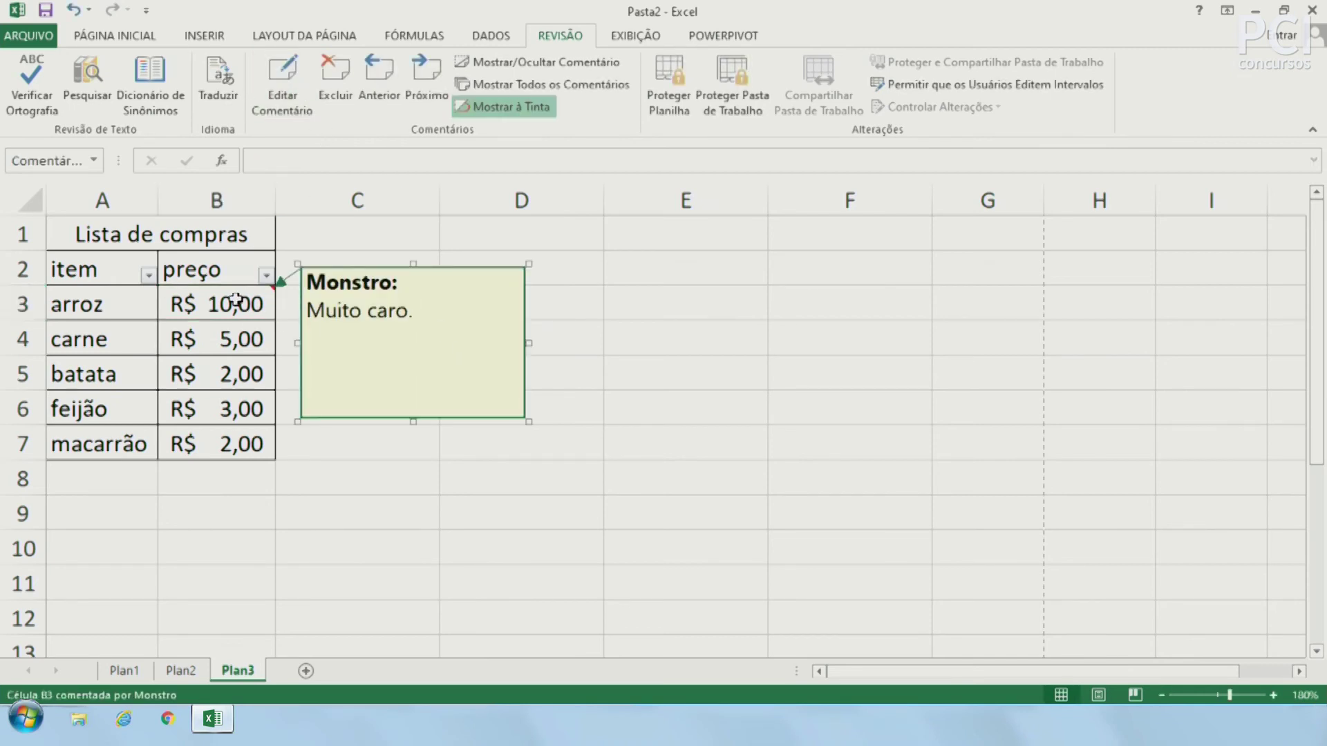
click(650, 432)
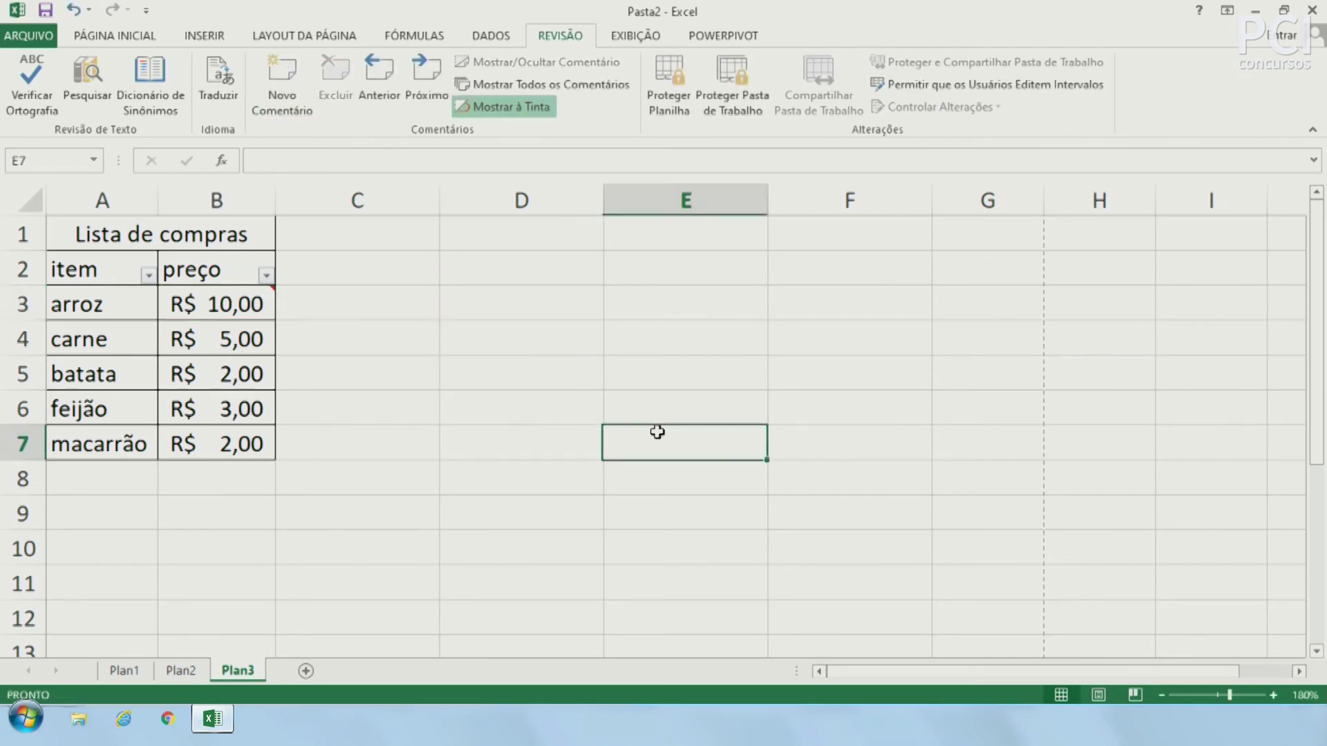
click(255, 308)
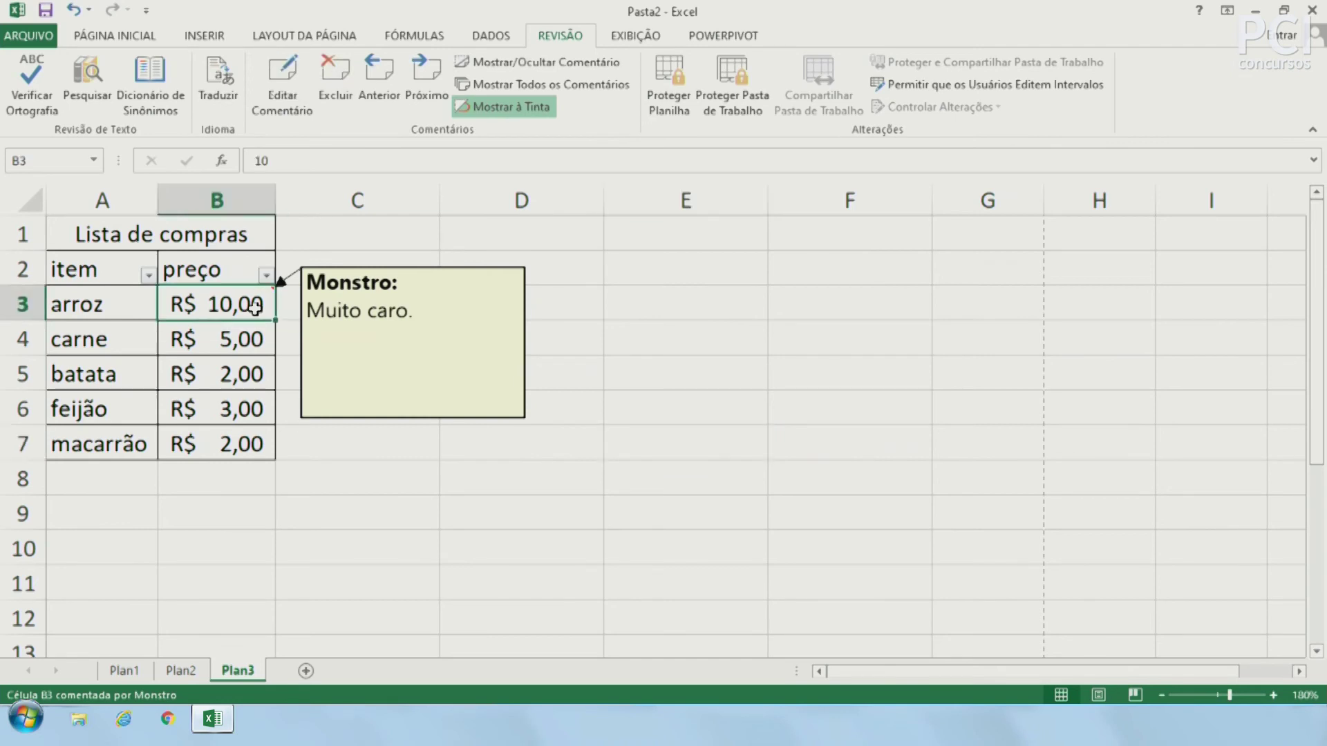
click(337, 85)
click(442, 290)
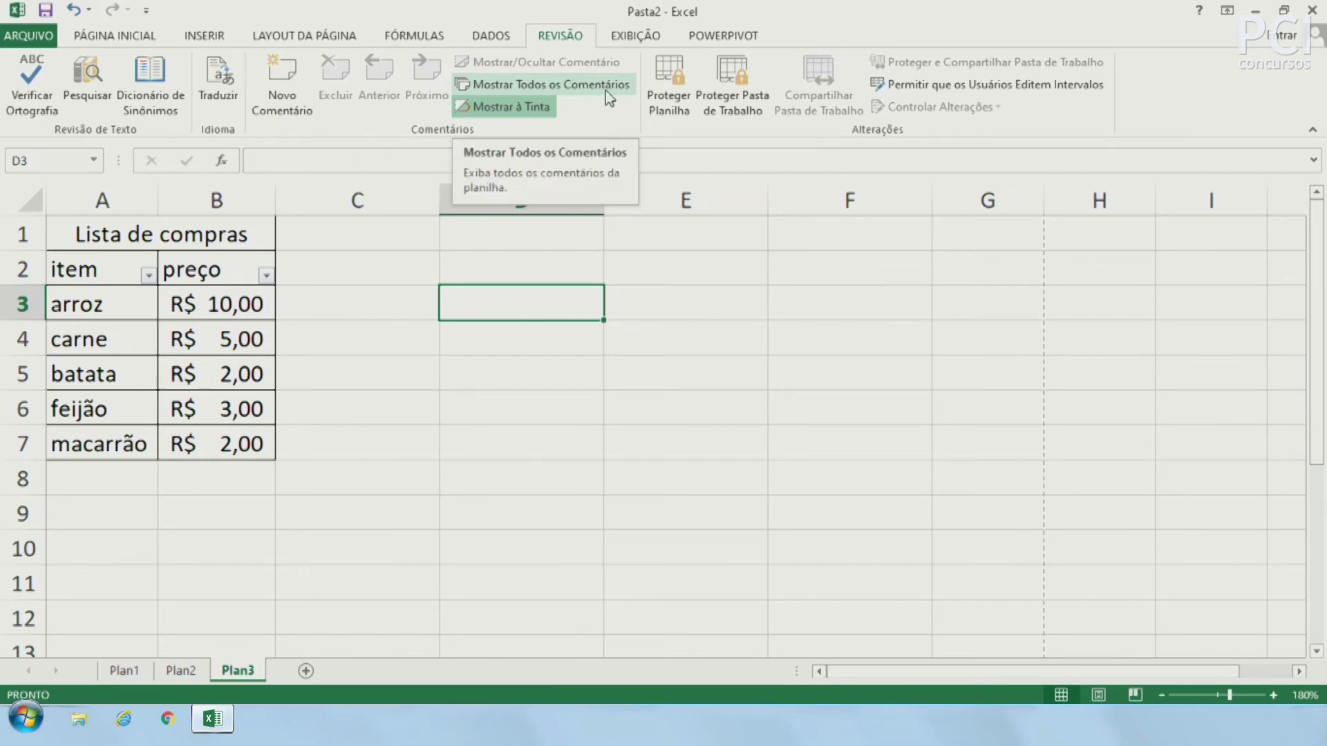
Reselect B3 and make its 'teste' comment permanently visible.
click(357, 378)
key(Right)
key(Right)
key(Up)
key(Up)
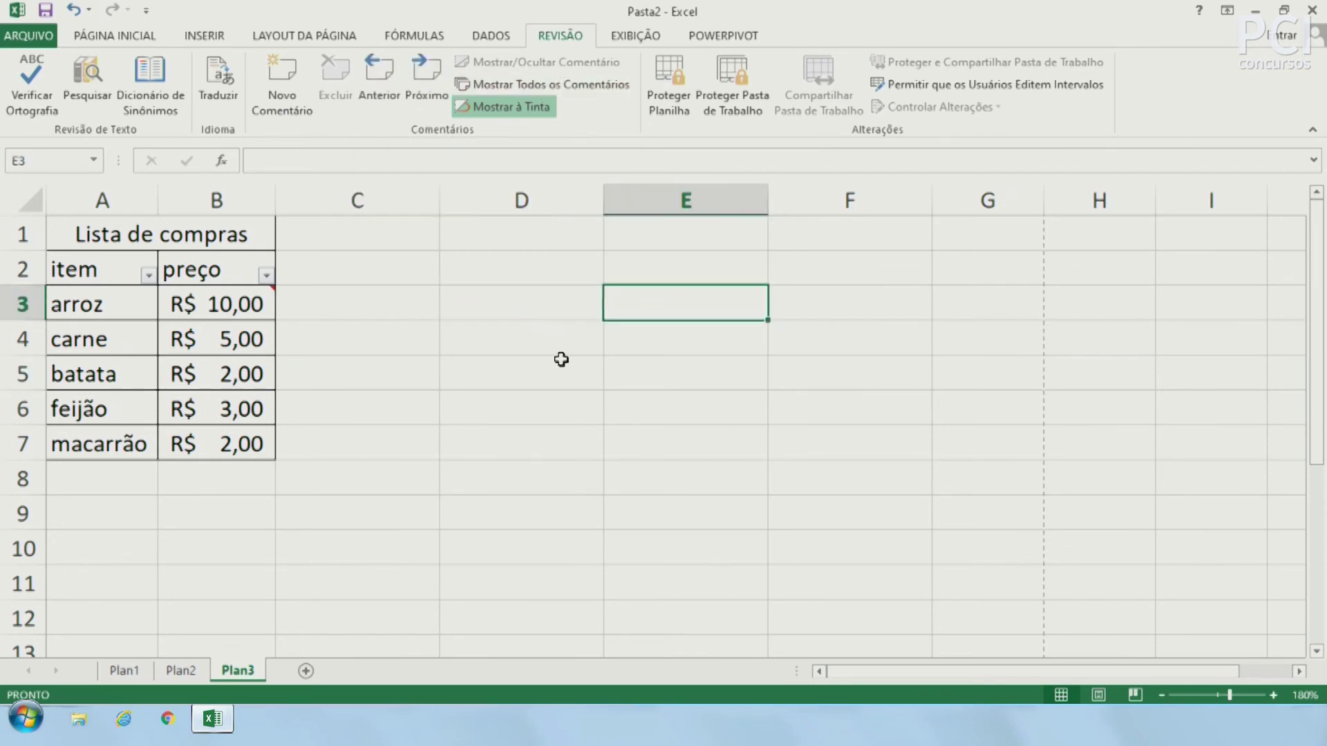
click(259, 302)
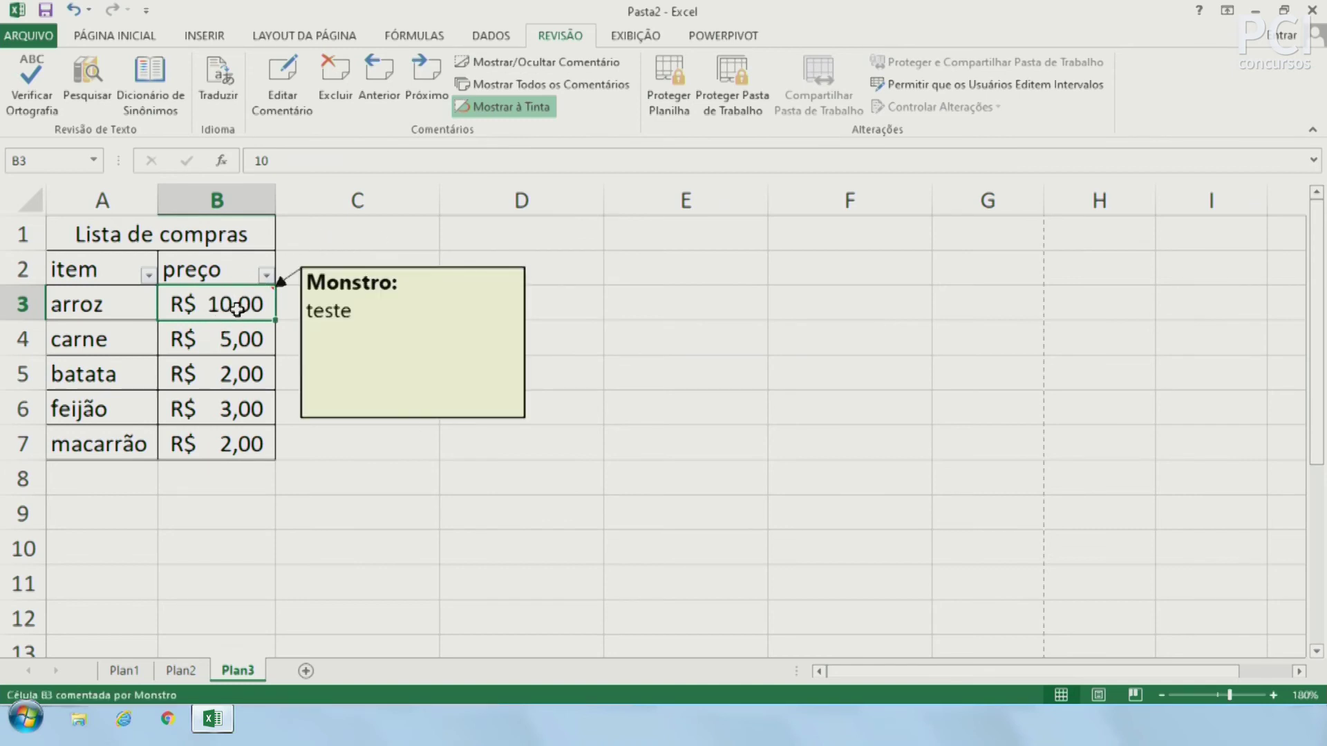
click(496, 67)
Shrink the displayed B3 'teste' comment box to a smaller size.
click(645, 495)
click(1026, 288)
click(684, 549)
click(616, 484)
click(832, 376)
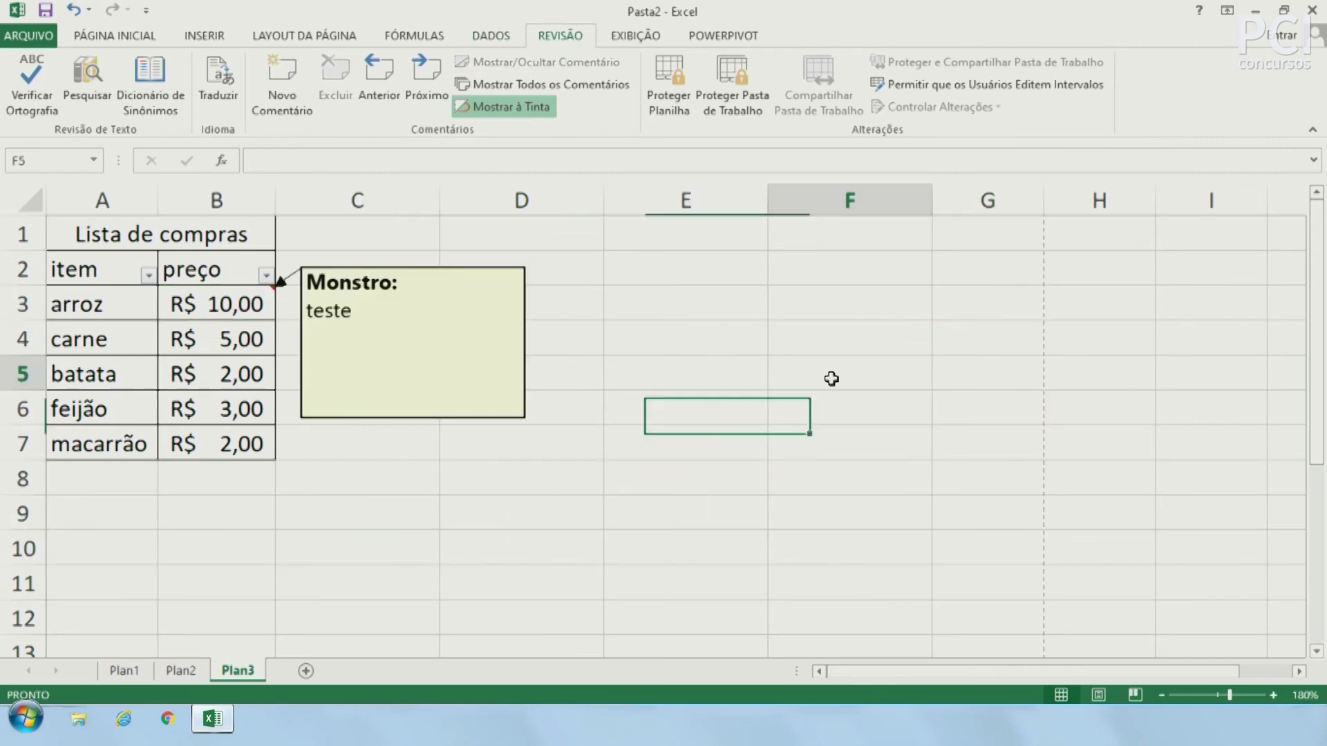
click(492, 338)
drag(529, 421, 421, 342)
click(601, 397)
click(315, 300)
click(663, 477)
Hide the B3 comment again.
click(273, 294)
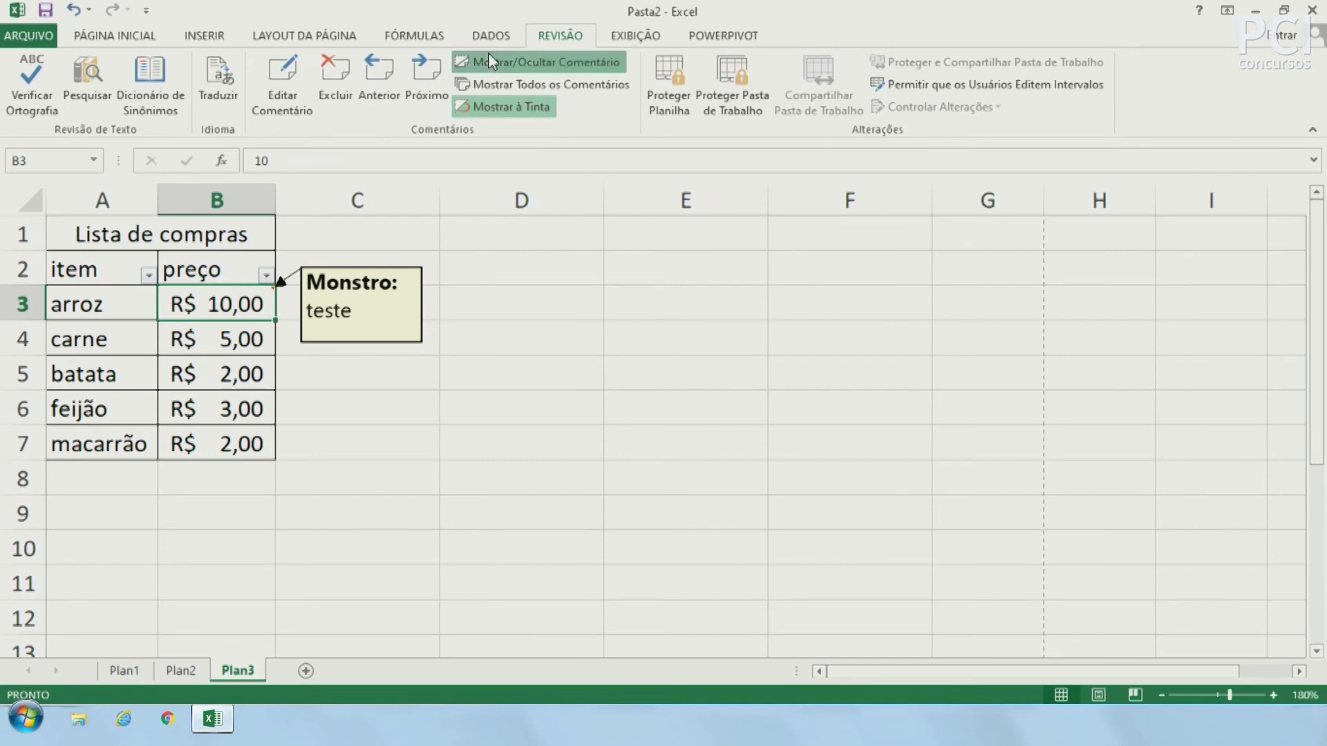
click(539, 62)
click(686, 428)
mouse_move(218, 304)
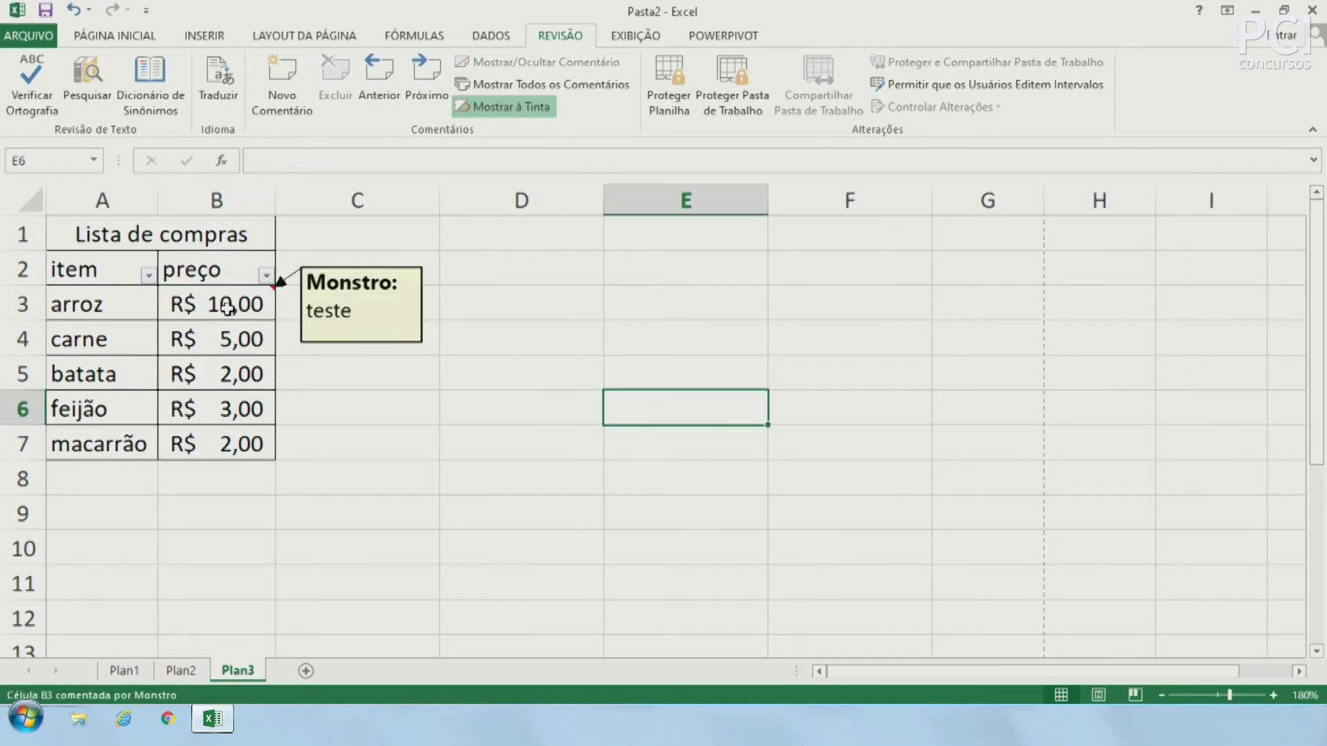
click(376, 407)
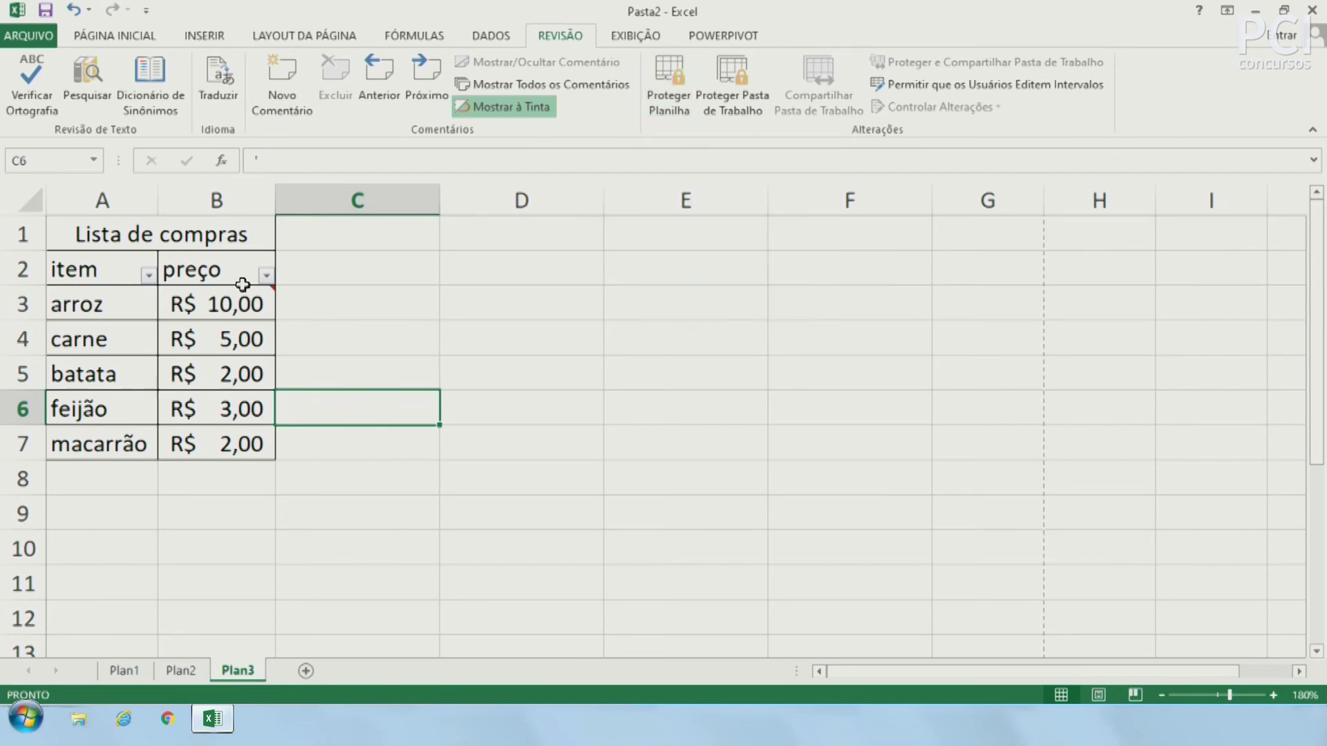
click(490, 470)
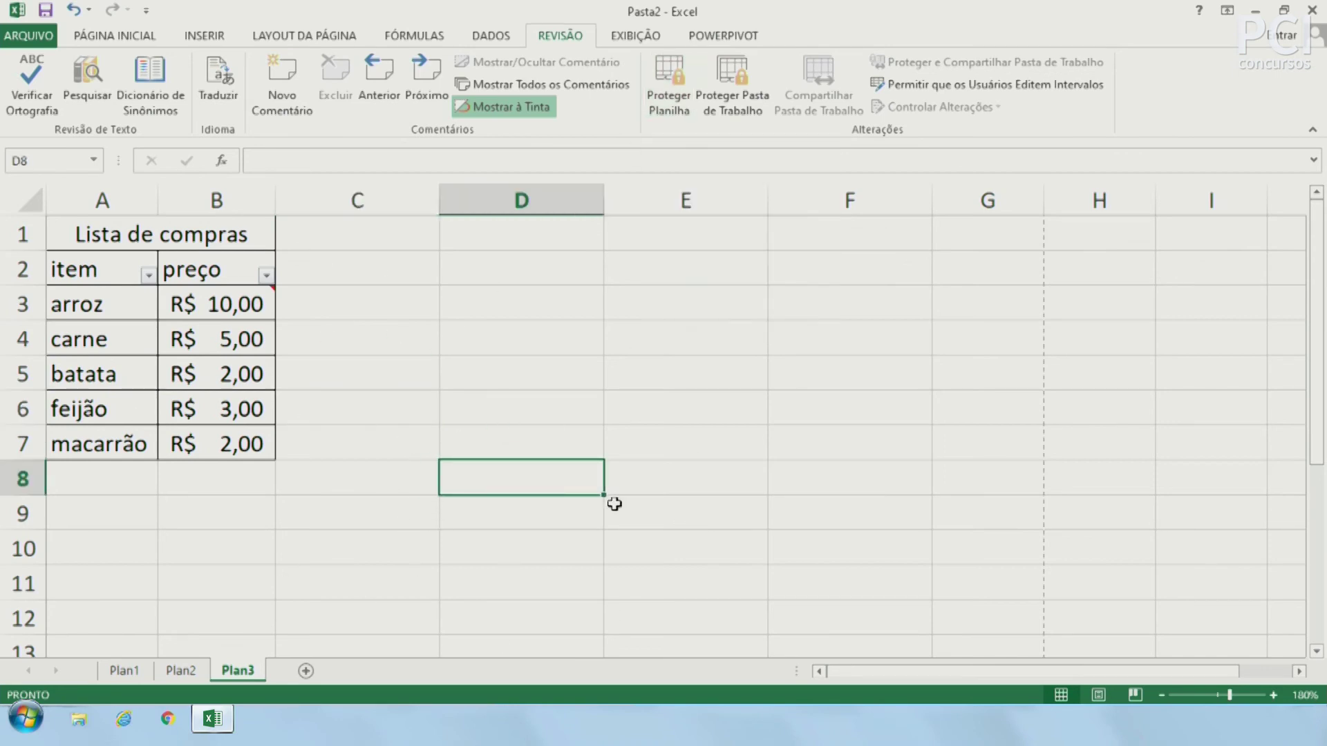
Switch to Plan2 and back to Plan3, then open workbook structure protection.
click(446, 429)
click(193, 671)
click(124, 670)
click(237, 670)
click(637, 380)
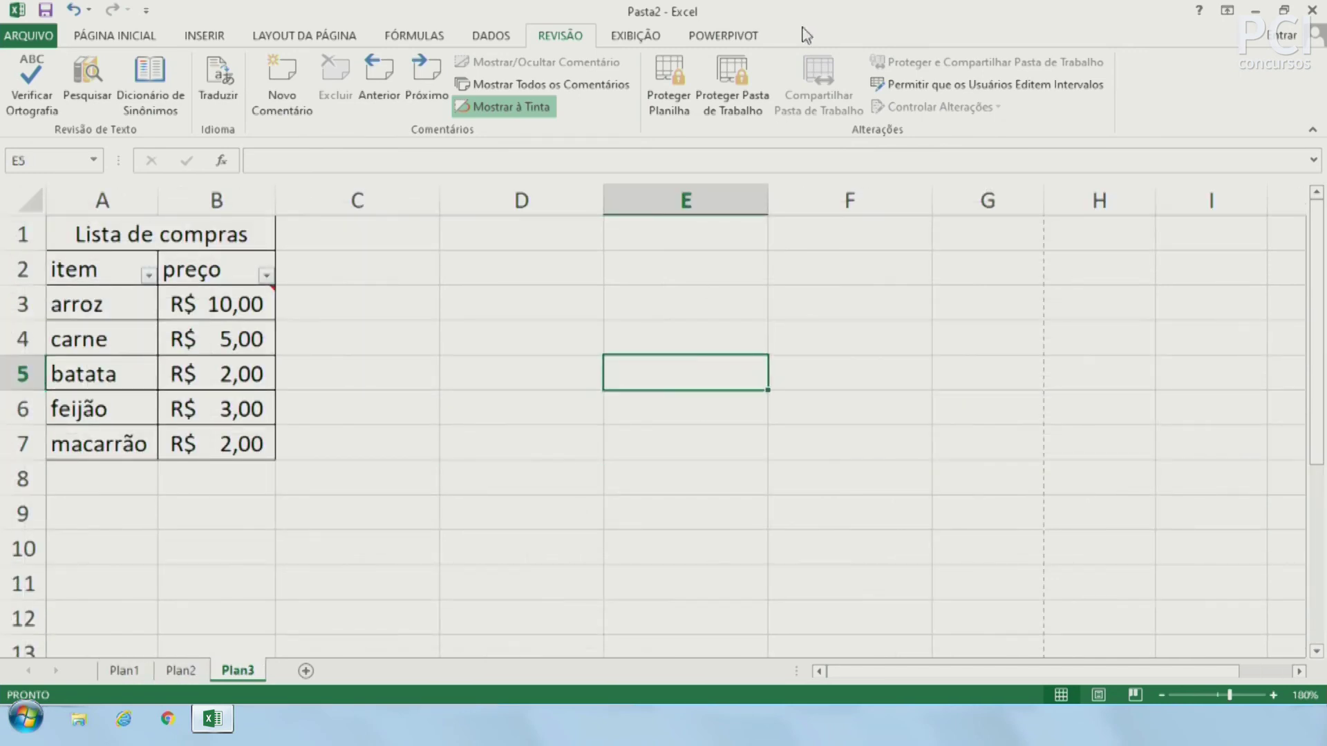
click(737, 93)
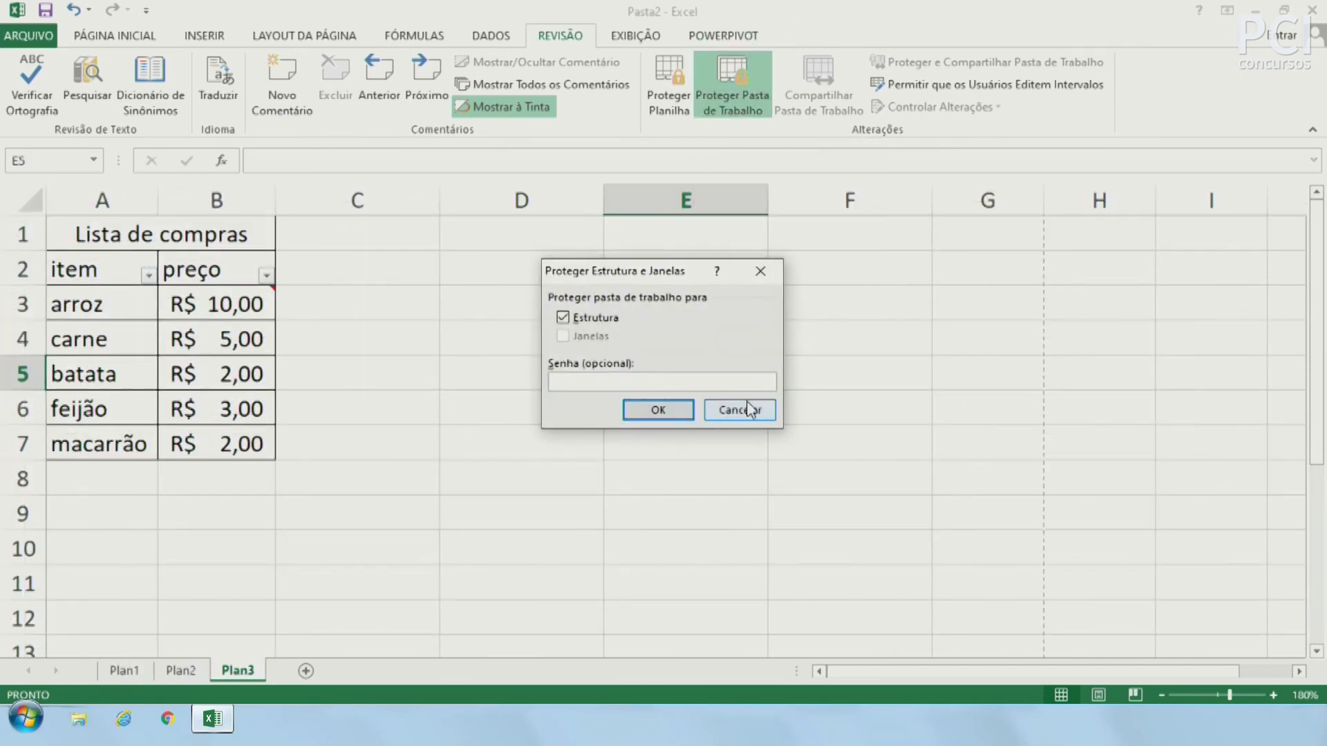
click(750, 408)
click(681, 73)
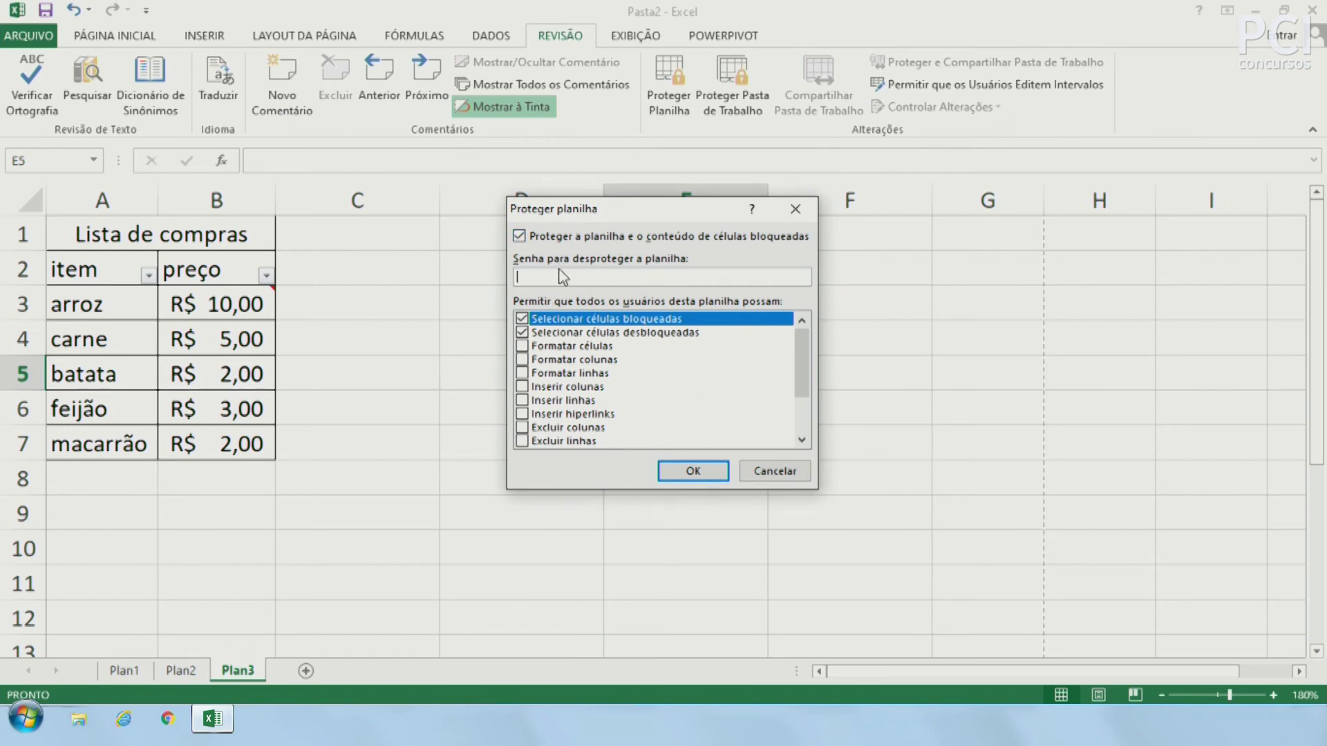
scroll(630, 360, down, 2)
scroll(626, 355, up, 2)
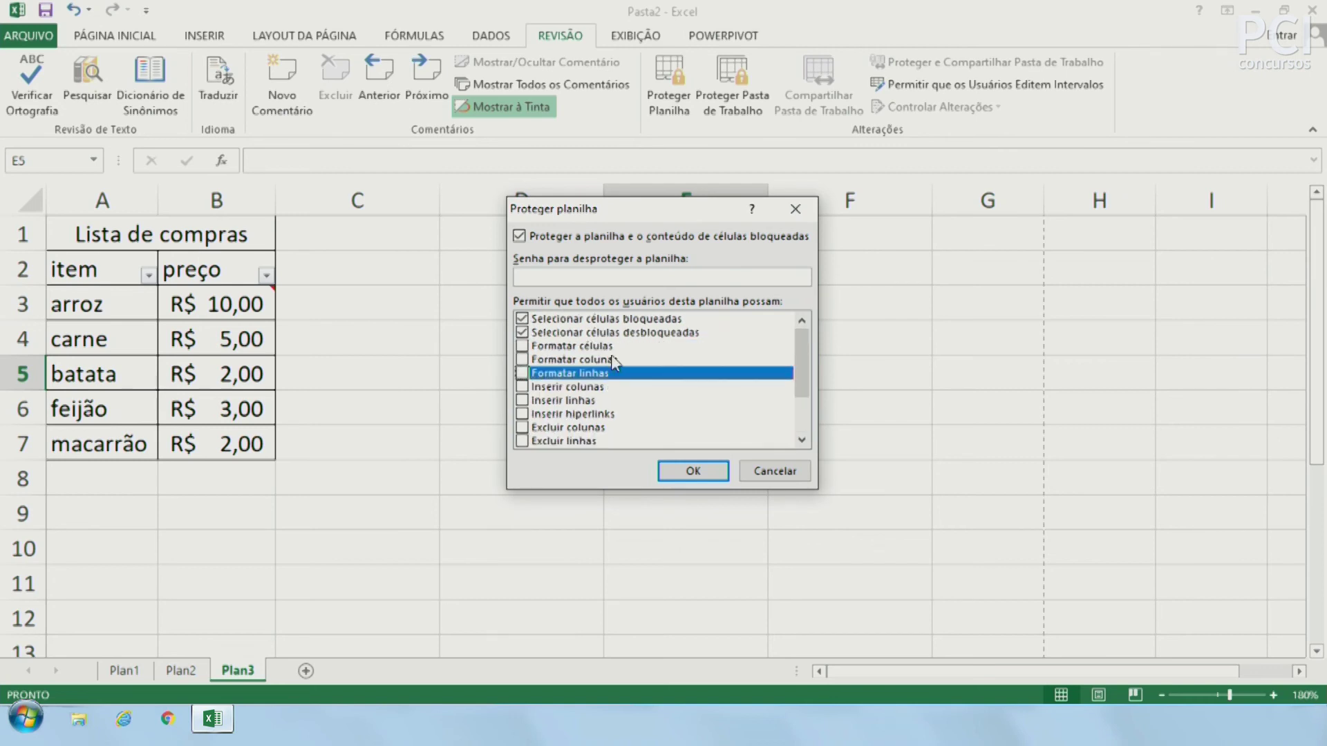
scroll(613, 361, down, 2)
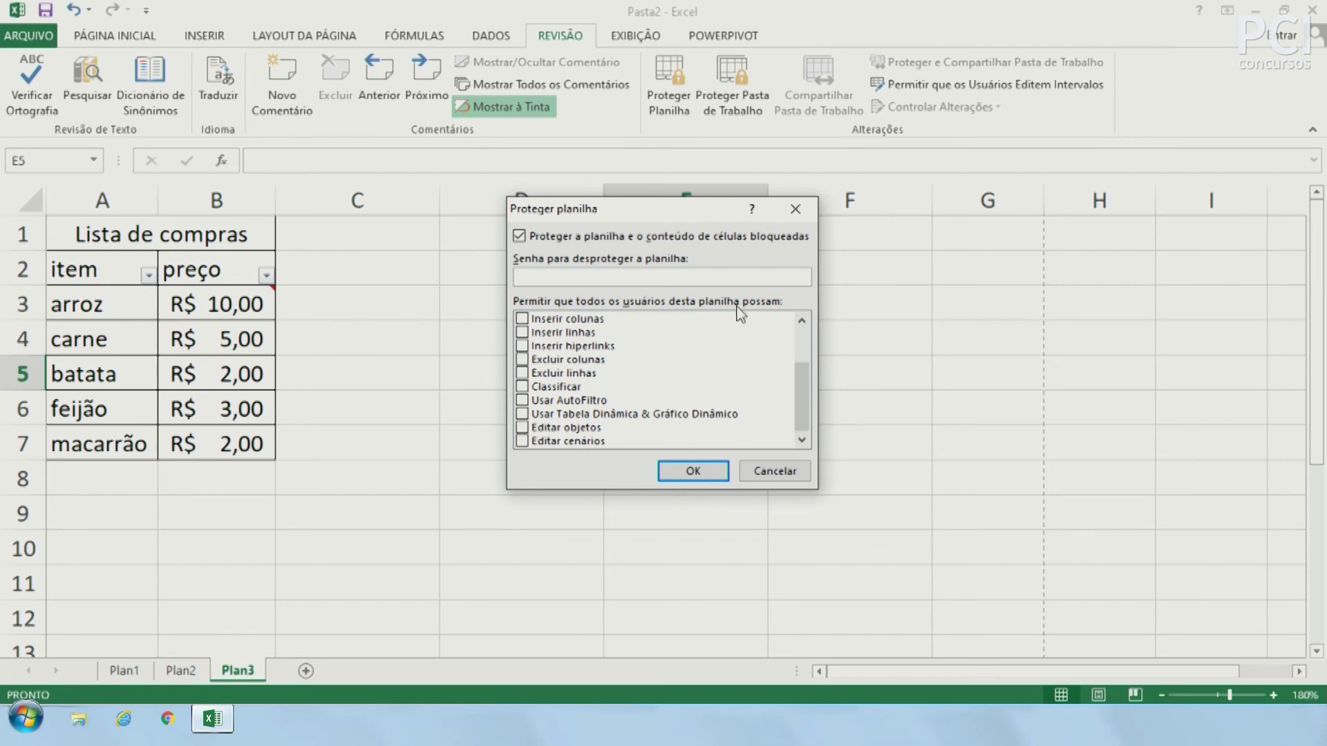
scroll(646, 367, up, 2)
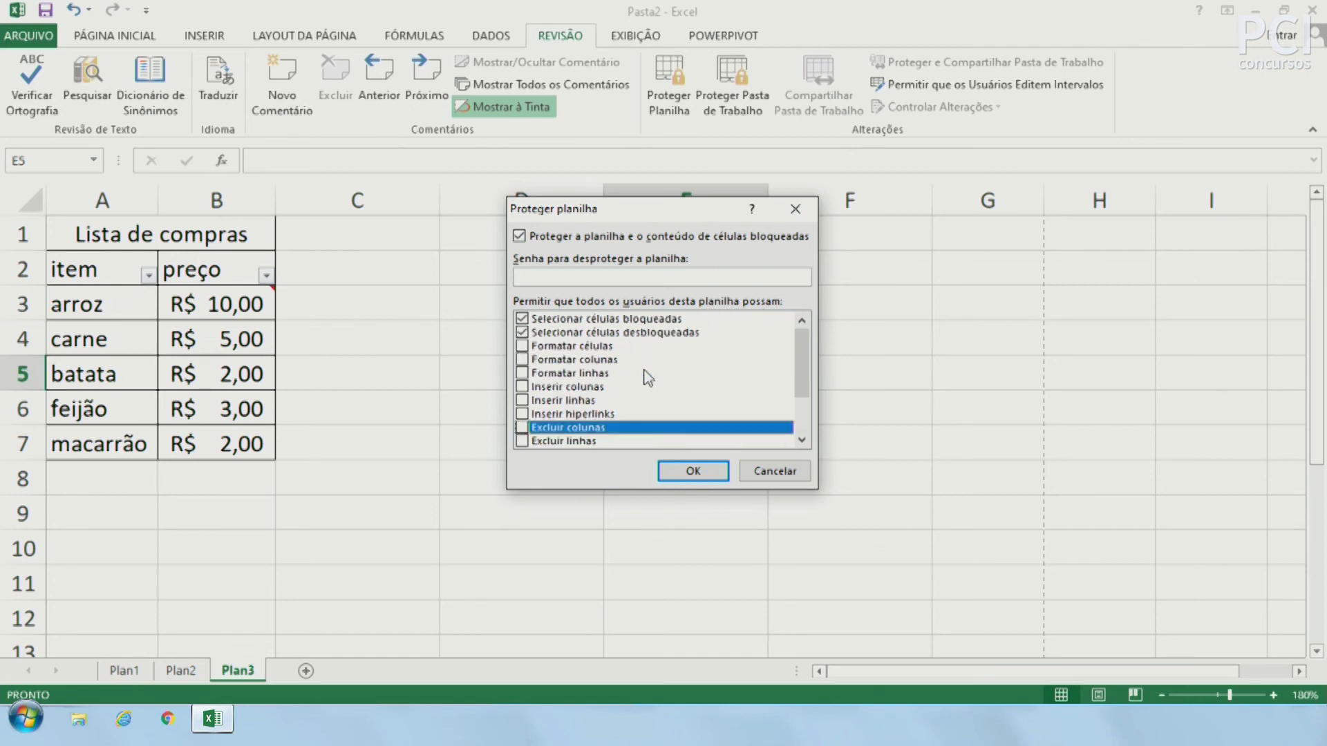
click(767, 471)
click(727, 118)
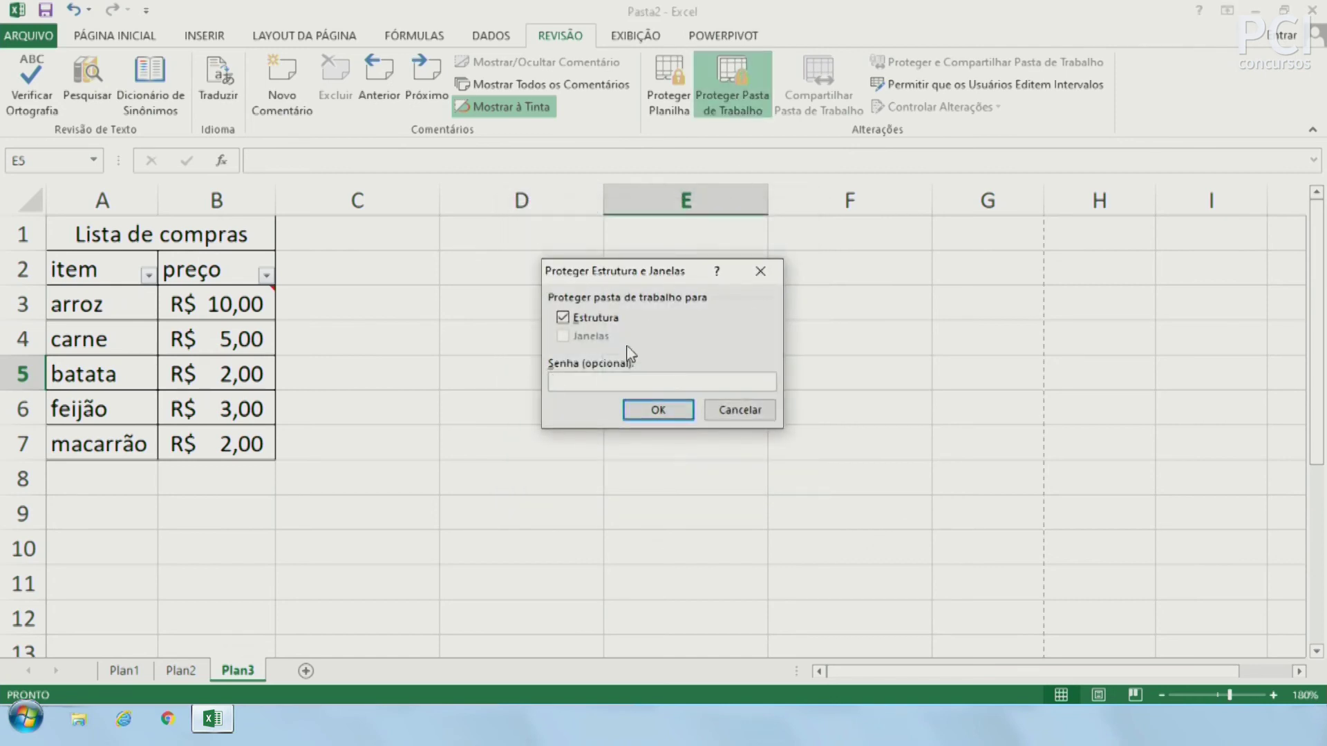
click(735, 409)
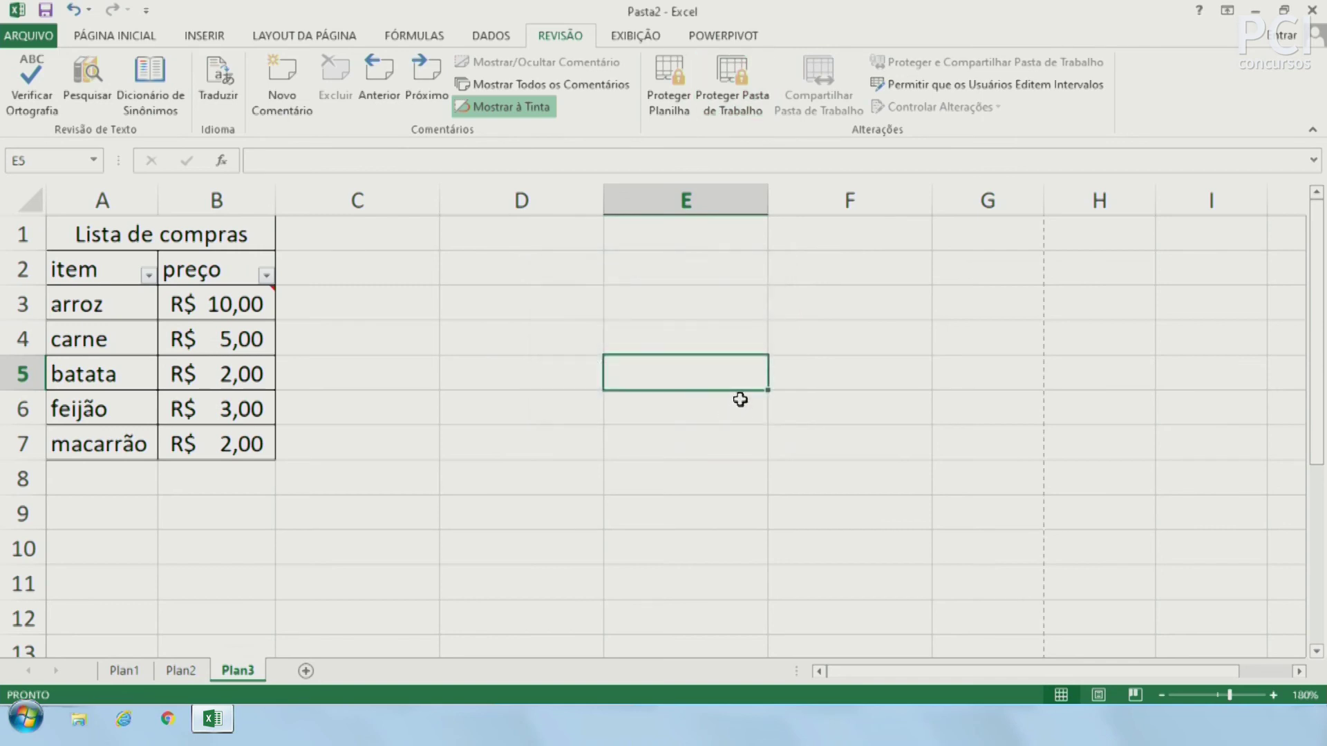
click(857, 340)
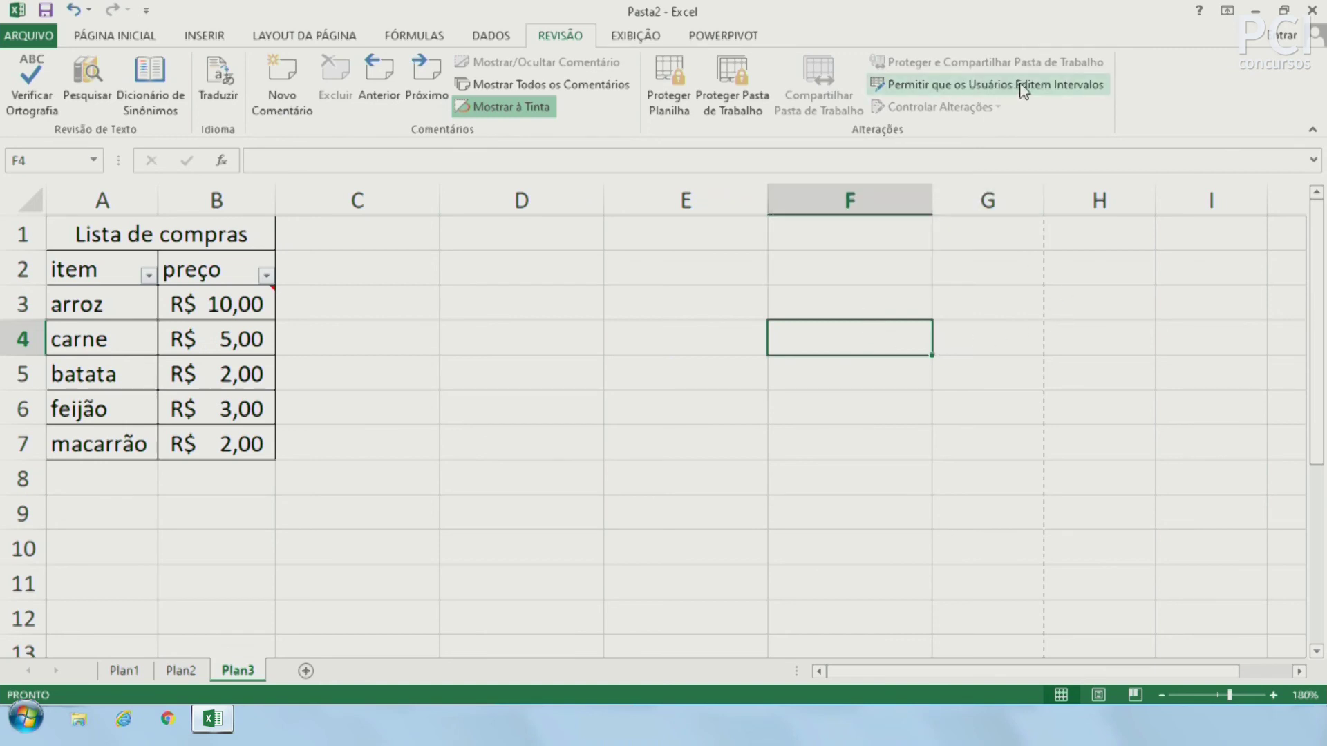
click(941, 92)
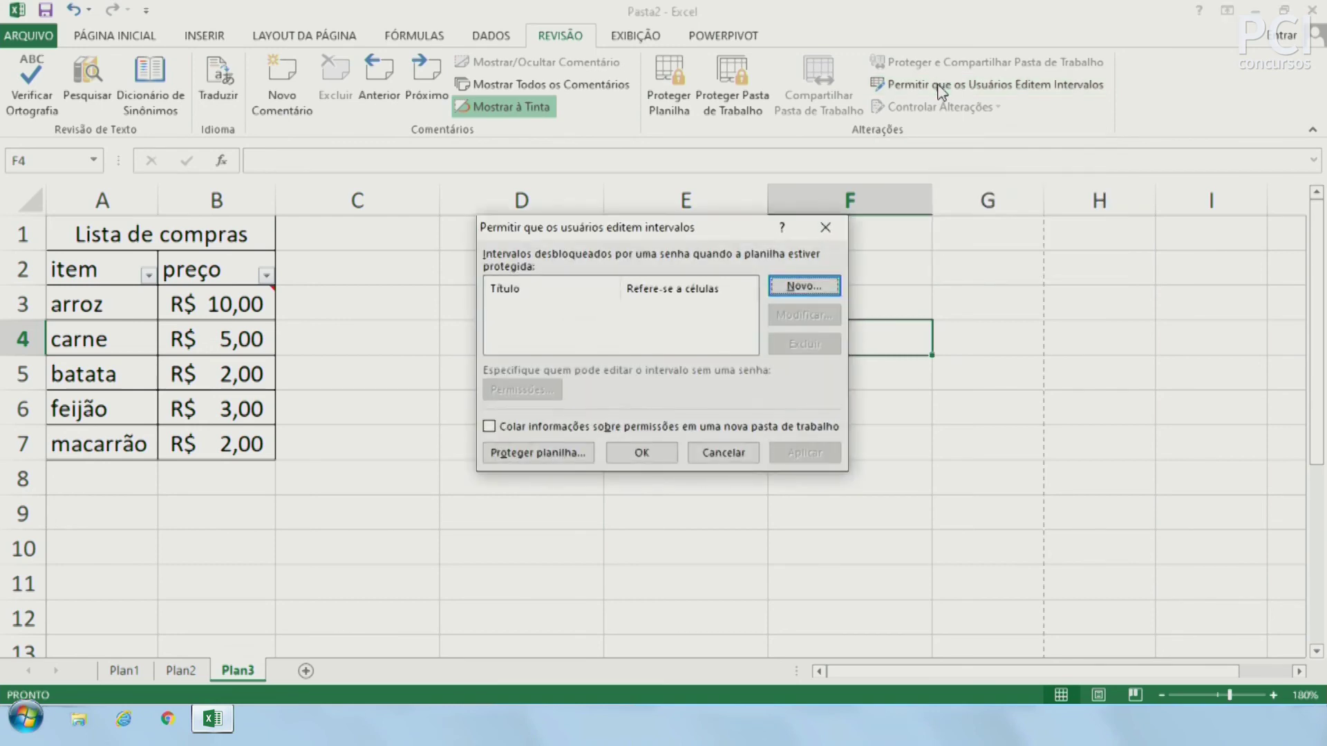
click(736, 453)
click(619, 434)
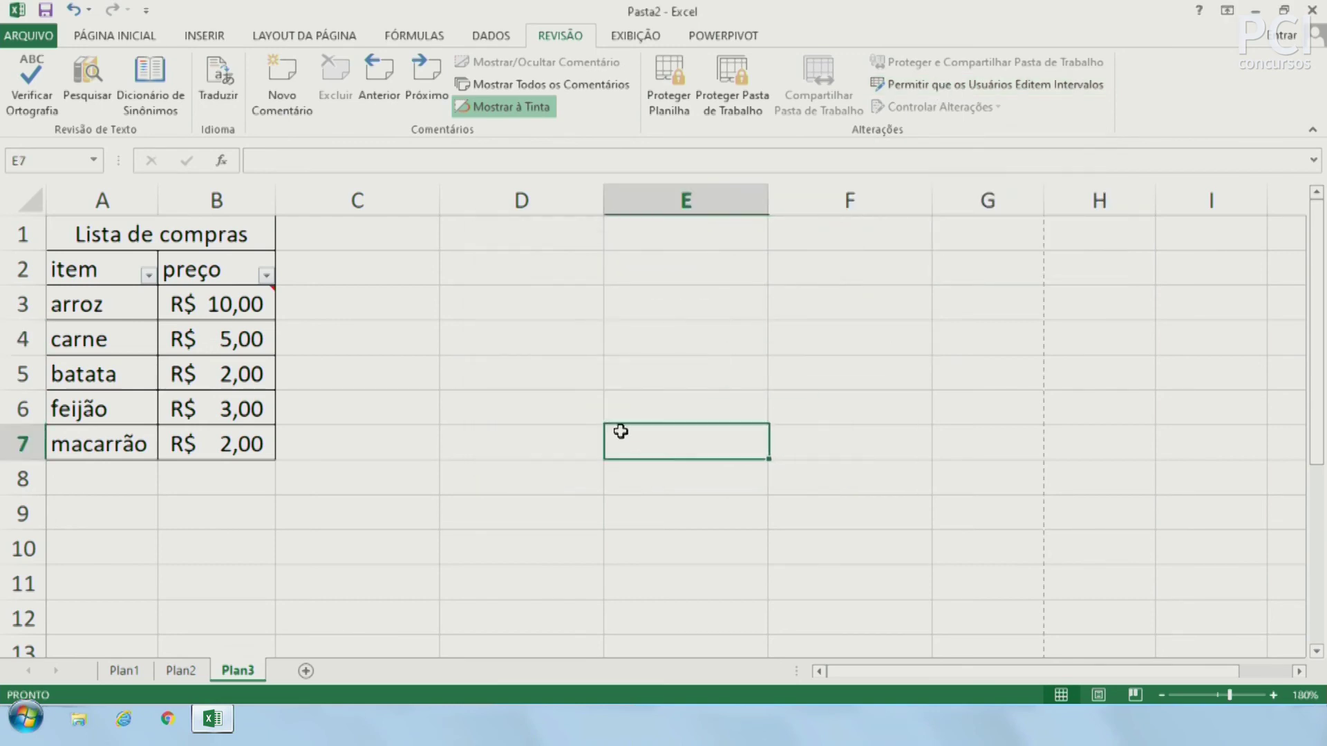
Select various ranges of the list: column C, prices B3:B7, items A3:A7.
drag(409, 276, 396, 445)
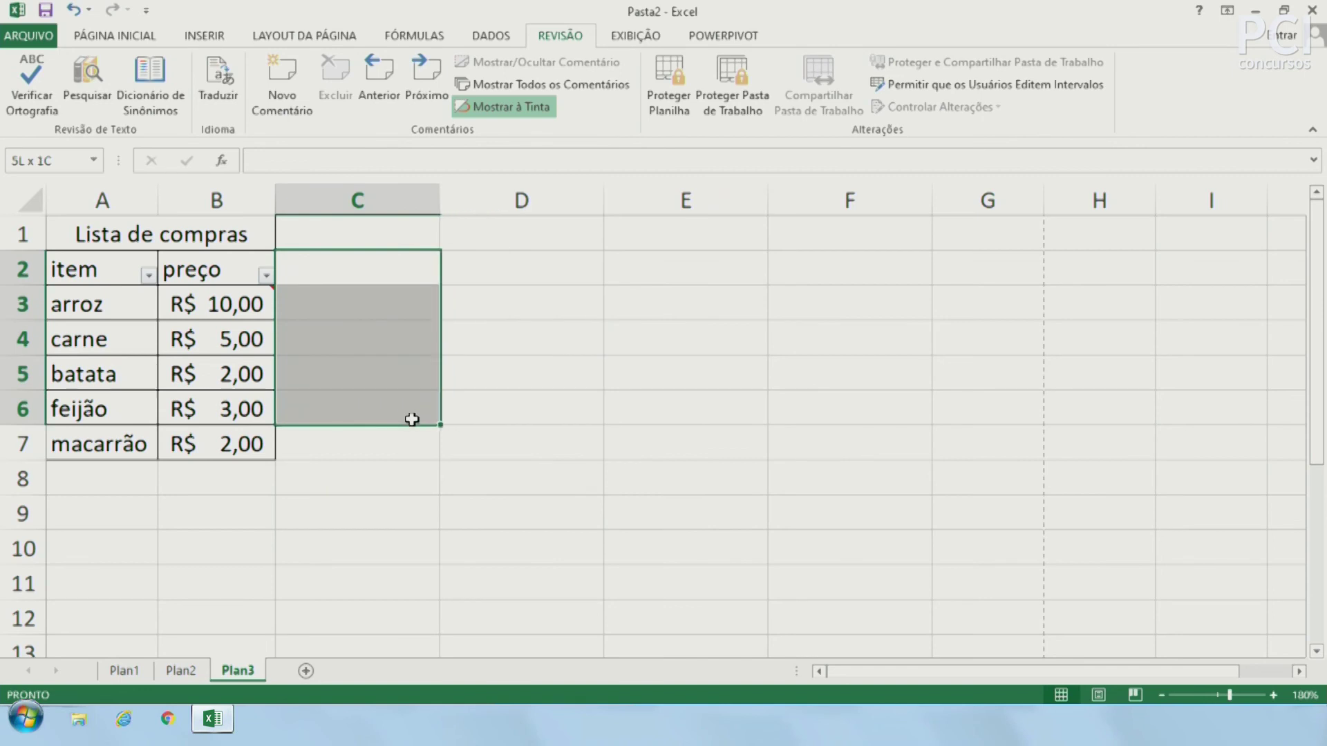
click(642, 382)
drag(359, 273, 387, 443)
click(741, 436)
mouse_move(360, 269)
mouse_down()
mouse_move(389, 374)
mouse_move(384, 449)
mouse_up()
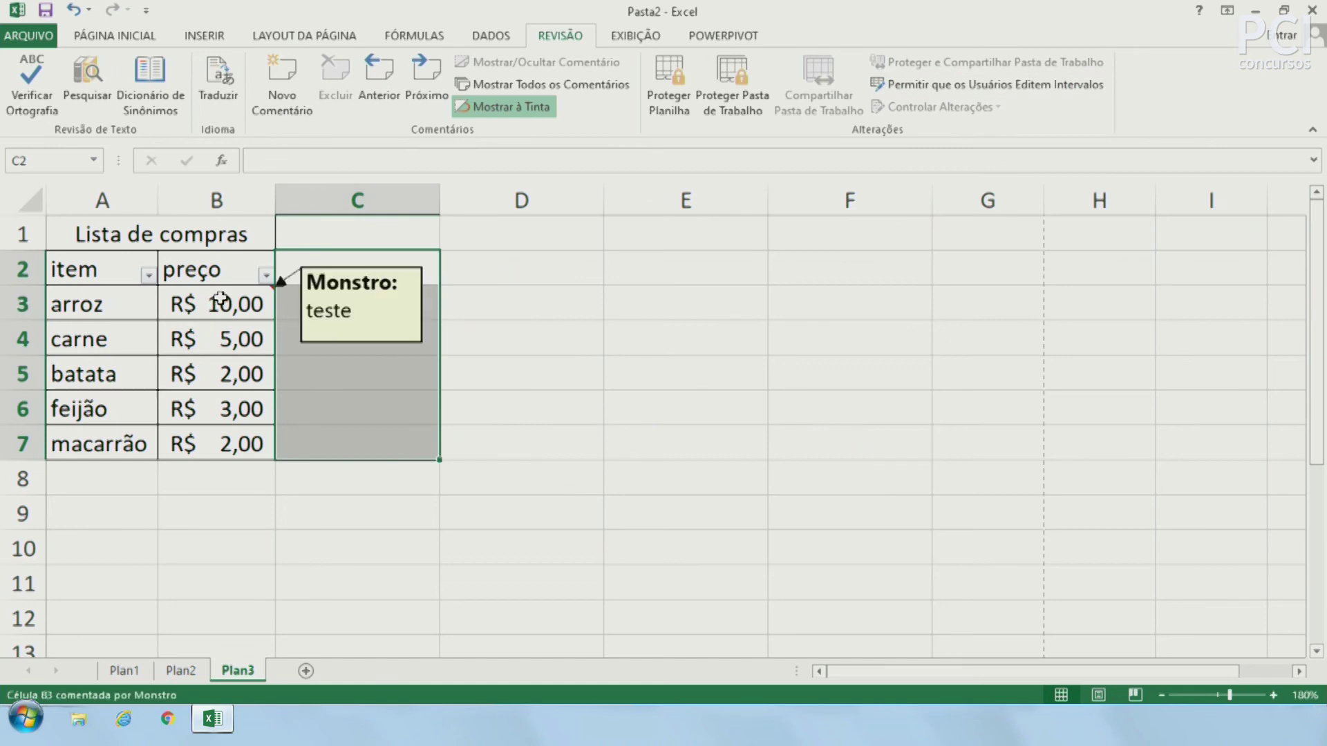
drag(218, 299, 221, 453)
click(525, 503)
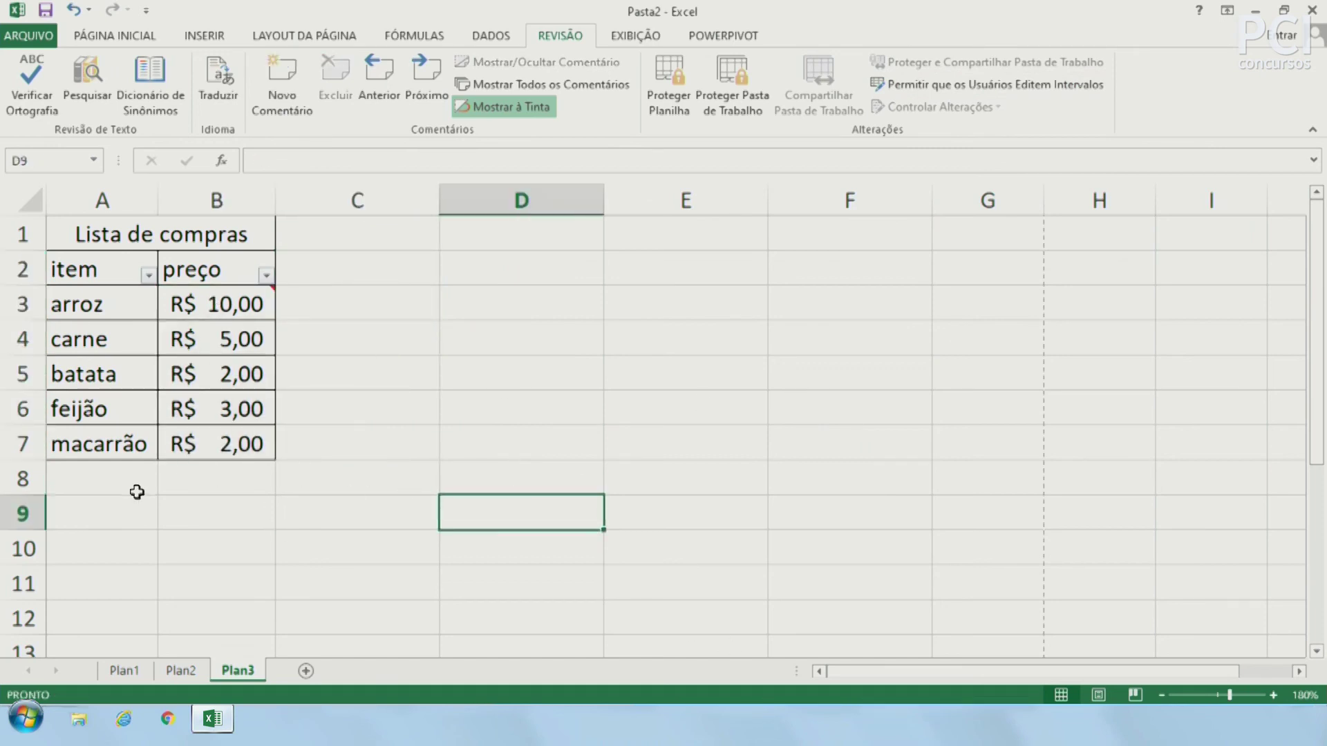
drag(116, 316, 89, 459)
Delete the comment from cell B3 and bring up the view commands.
click(216, 297)
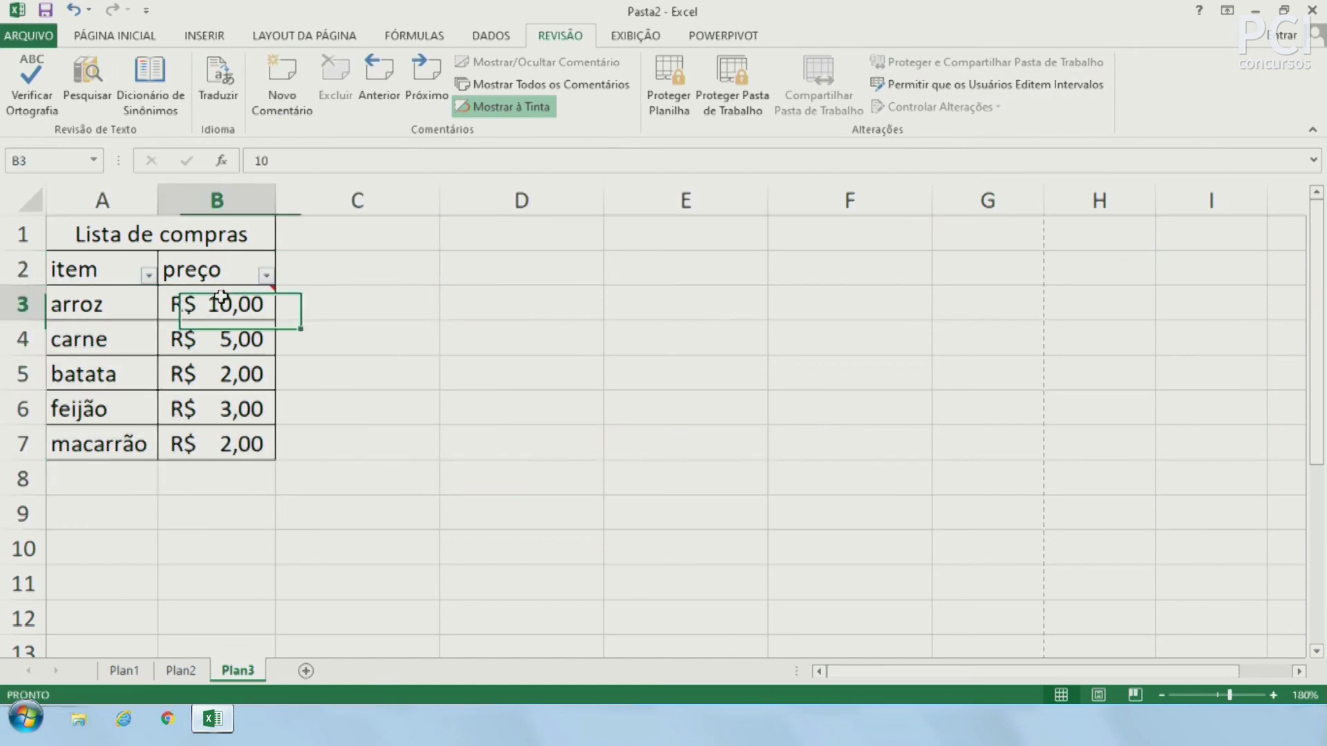
click(335, 89)
click(705, 551)
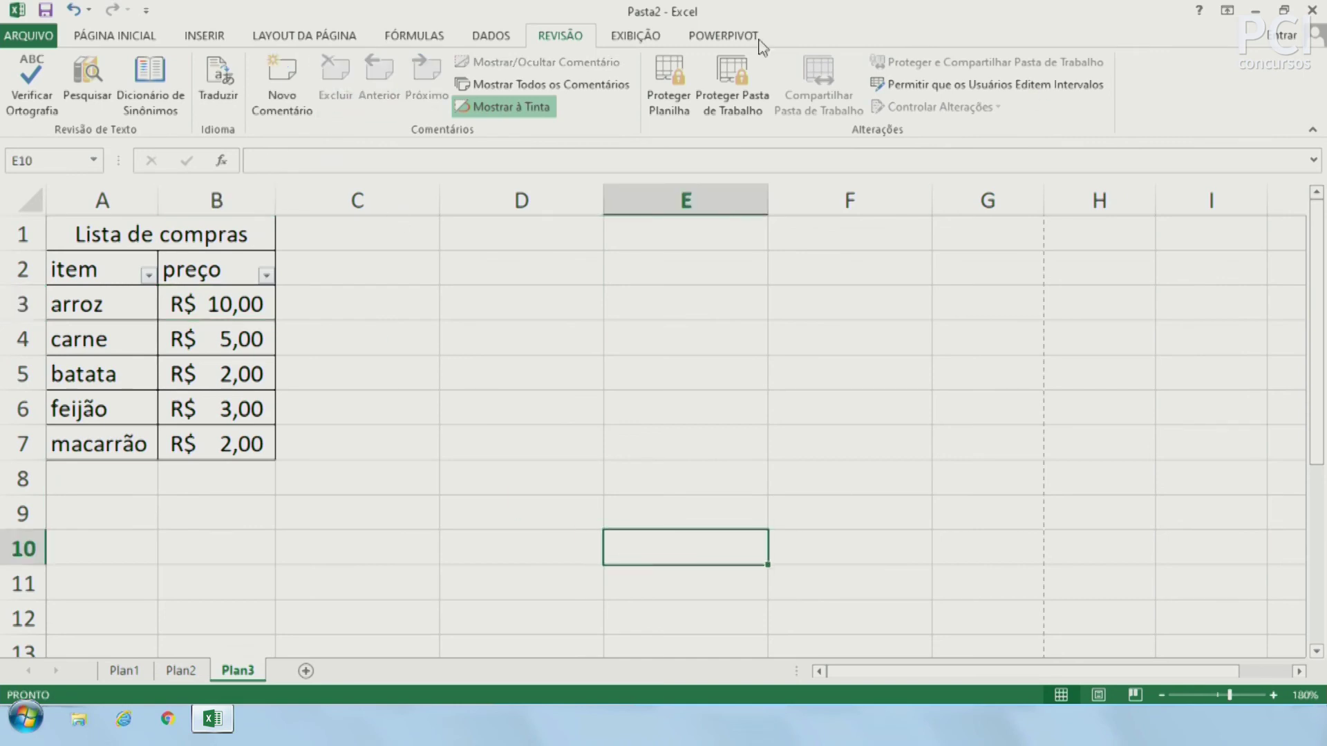
click(632, 38)
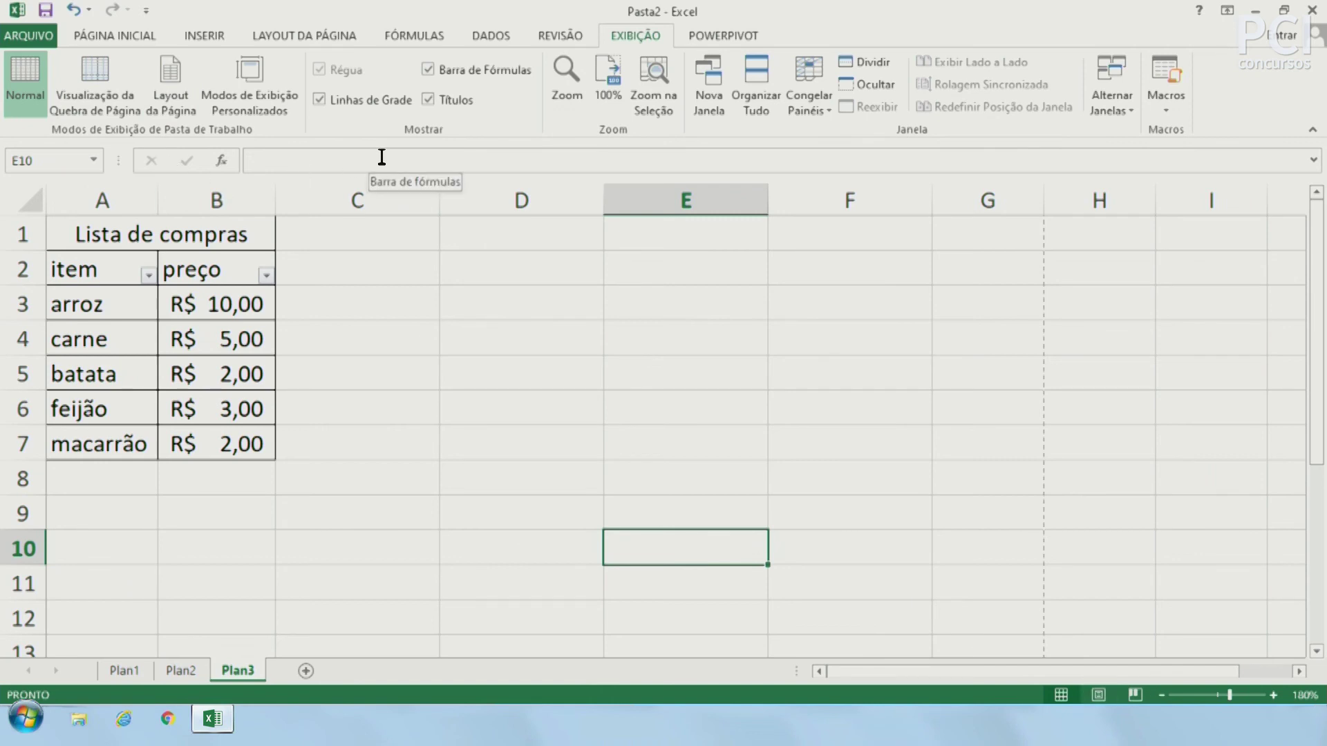
click(378, 104)
click(377, 103)
click(318, 33)
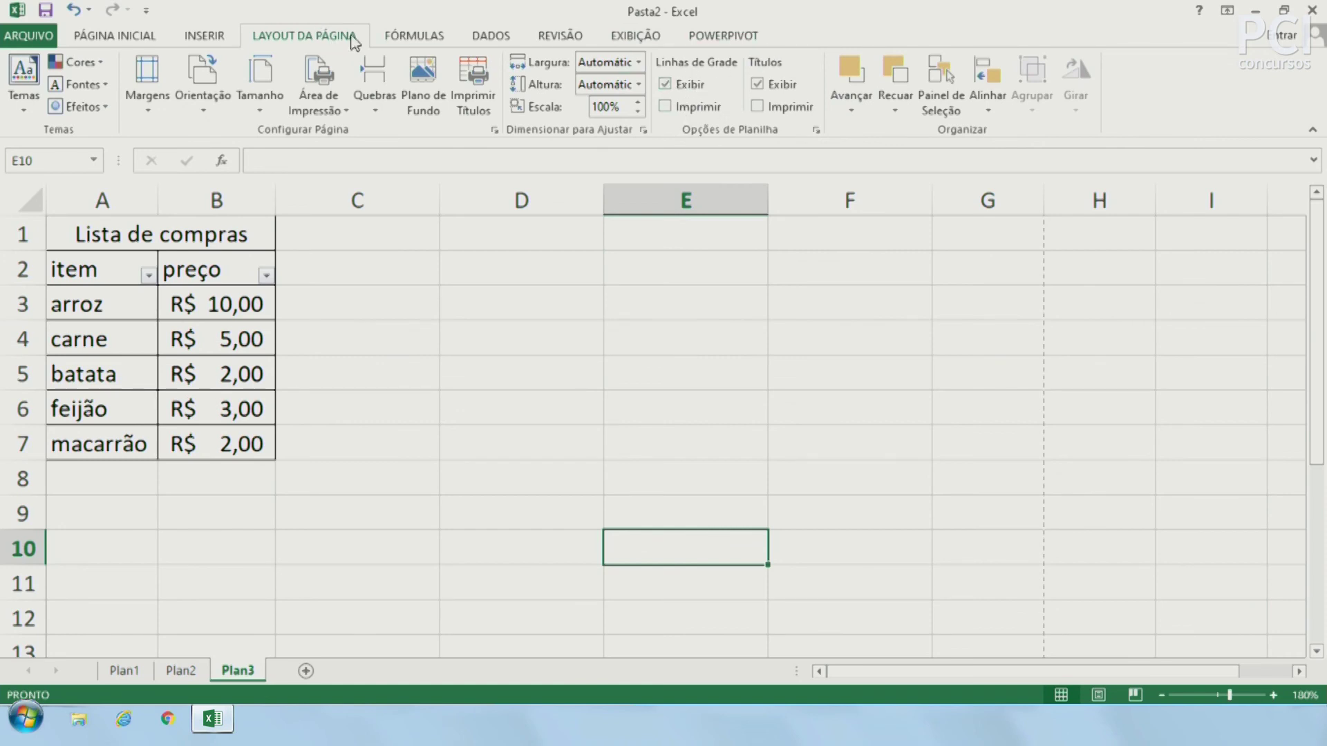
click(629, 36)
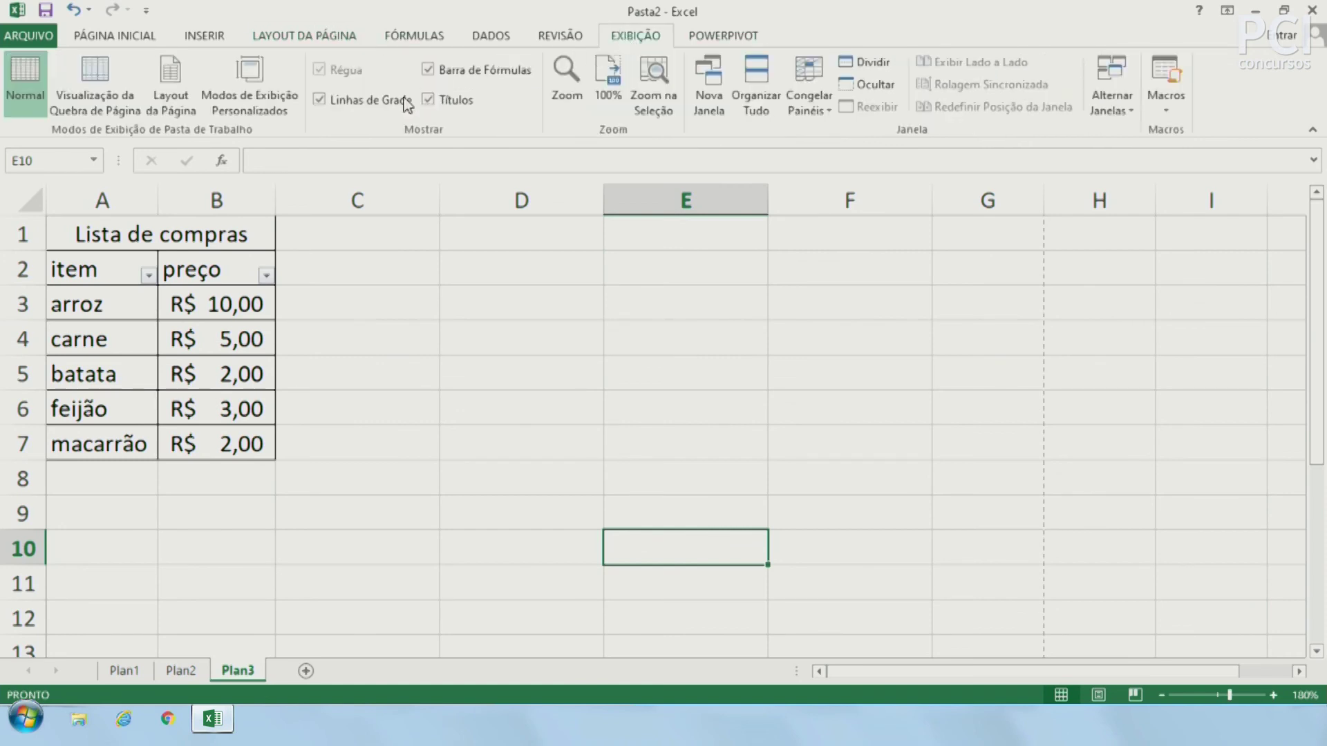
click(371, 102)
click(371, 102)
click(469, 77)
click(469, 78)
click(470, 77)
click(468, 78)
click(428, 99)
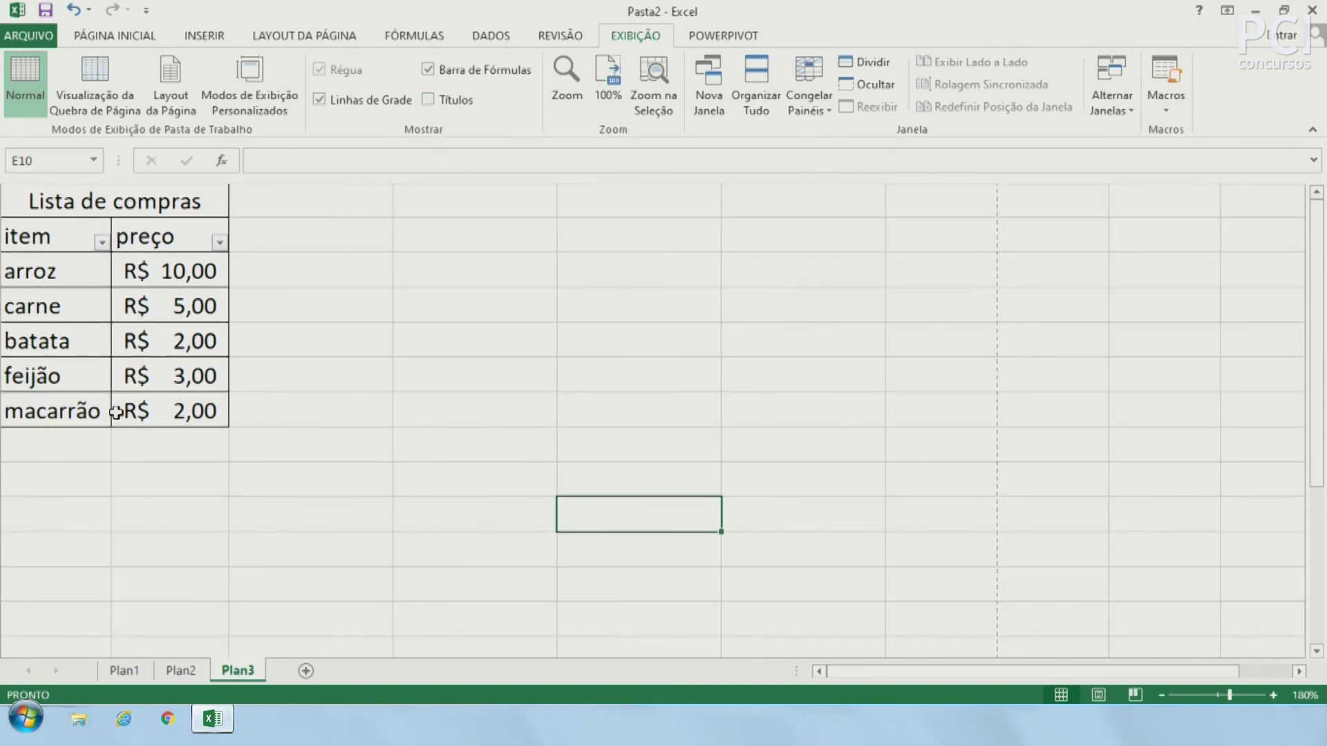
click(296, 239)
click(474, 194)
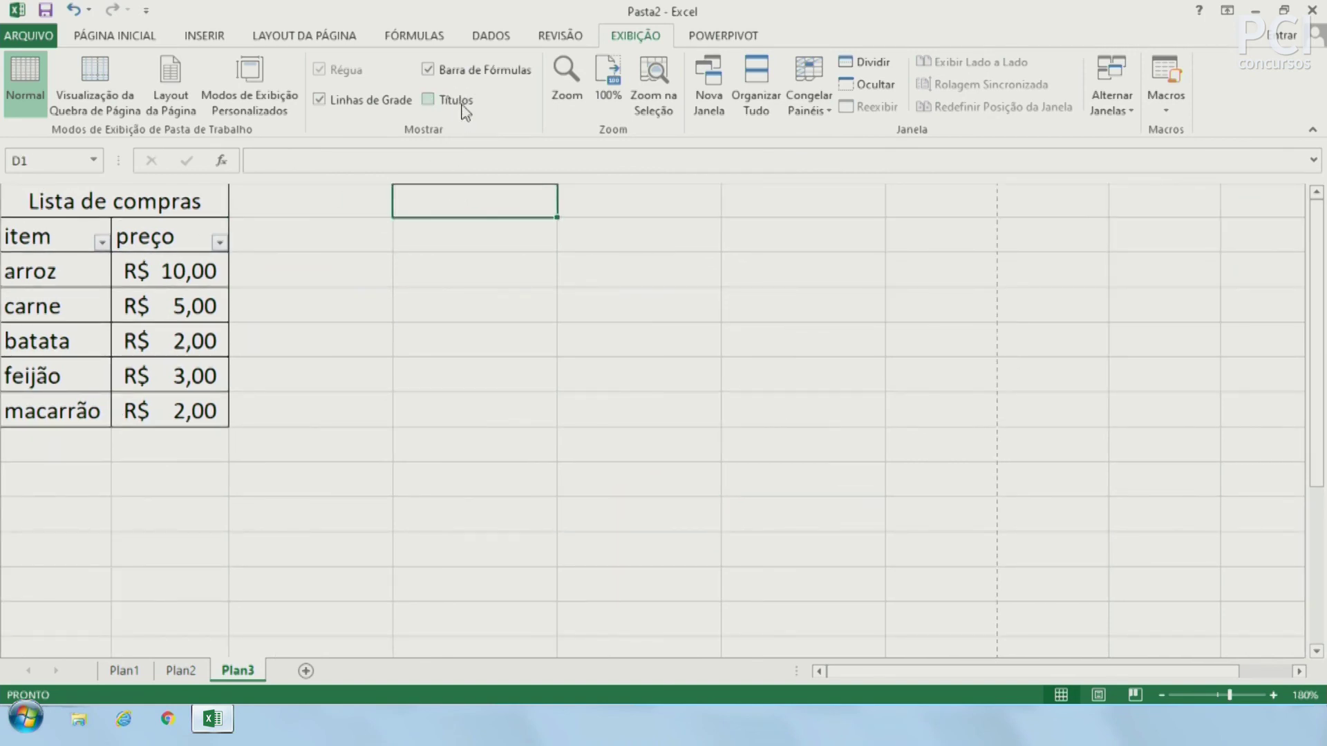
click(428, 99)
click(497, 413)
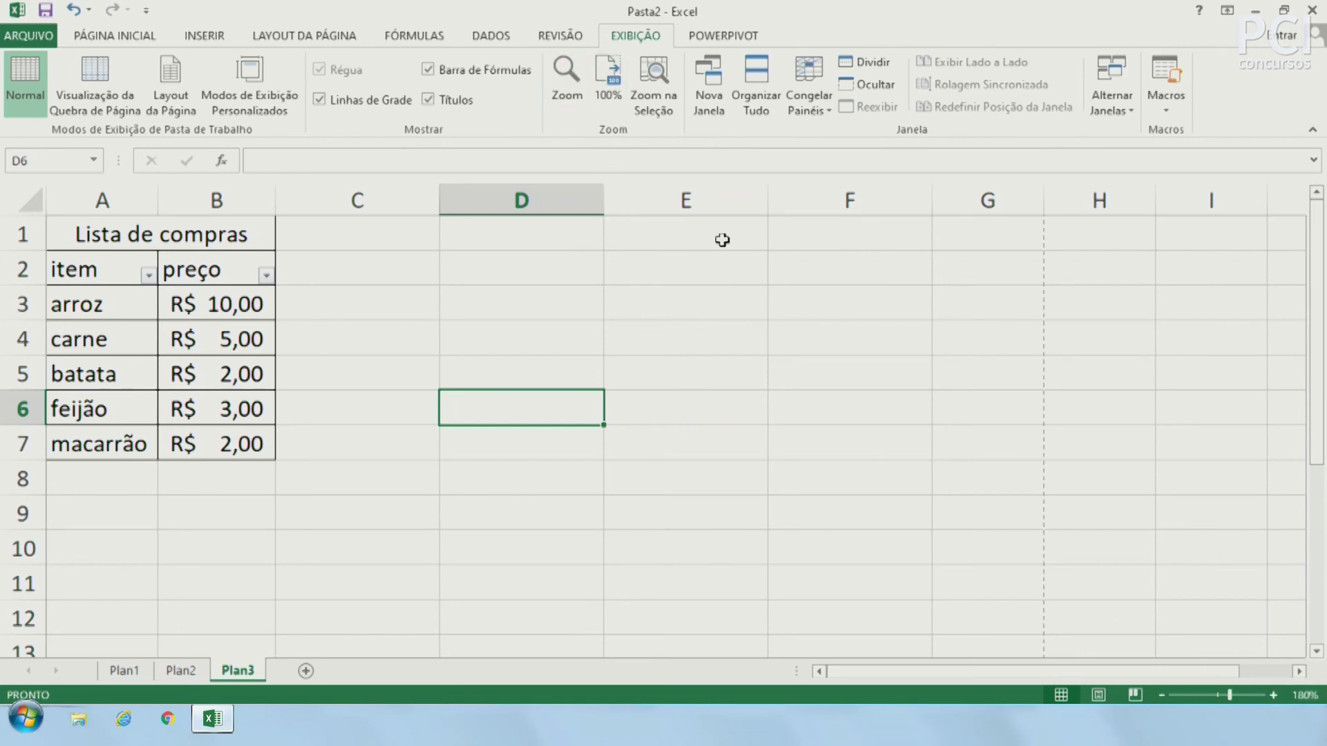
Try 100% zoom, Zoom na Seleção, and the zoom slider down to 90%.
click(608, 74)
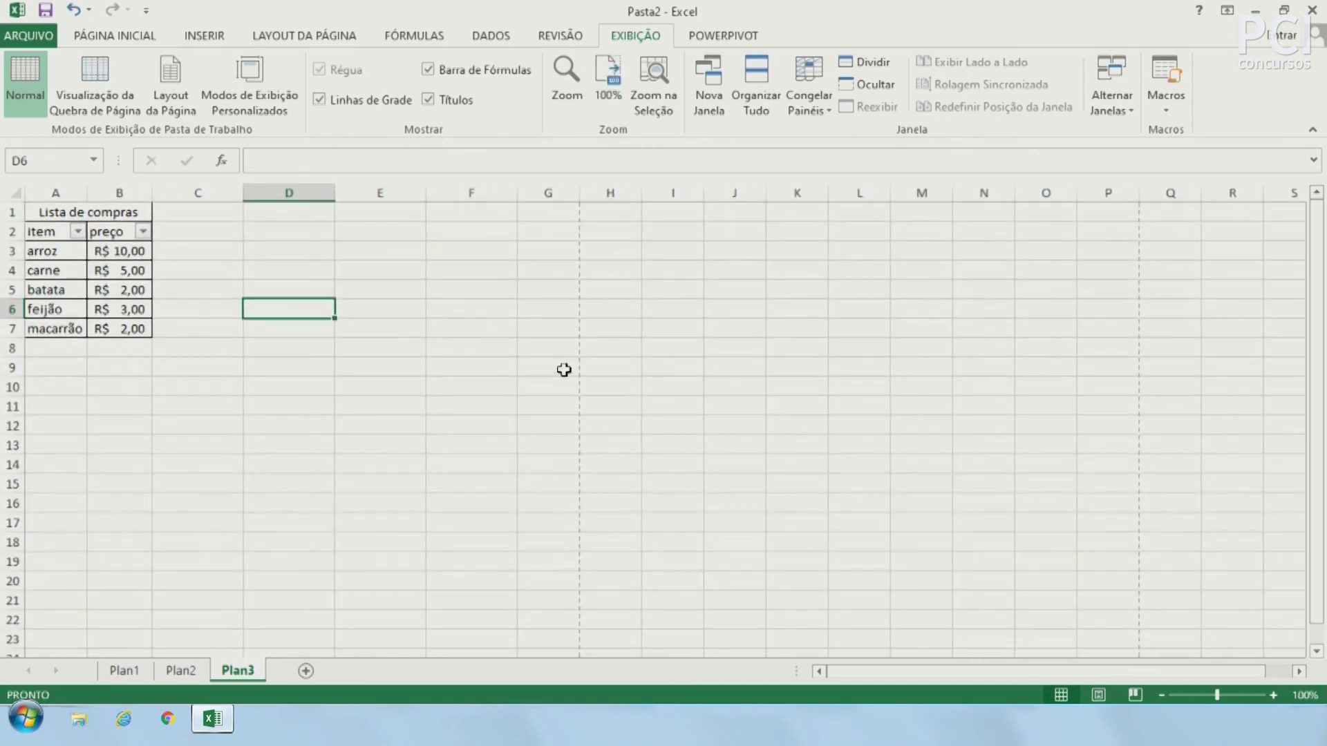
click(471, 294)
click(660, 108)
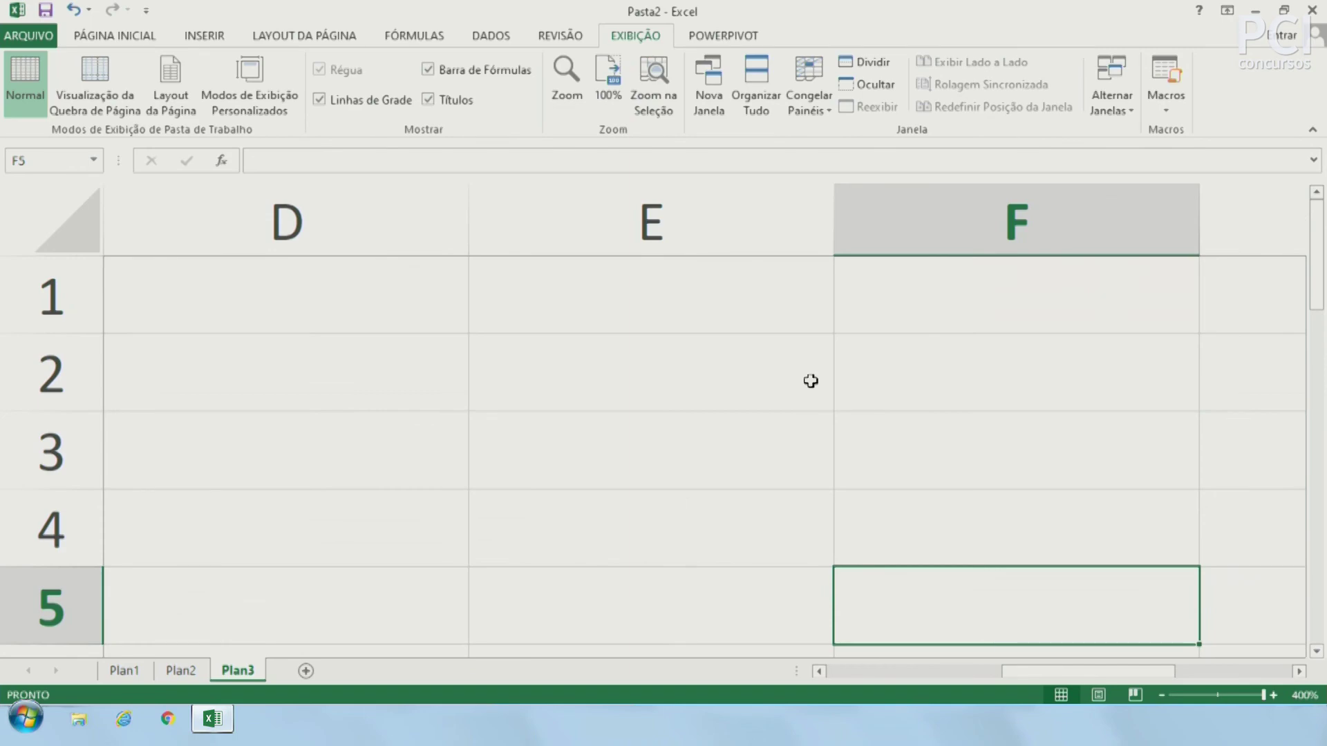
click(856, 373)
drag(1263, 695, 1218, 695)
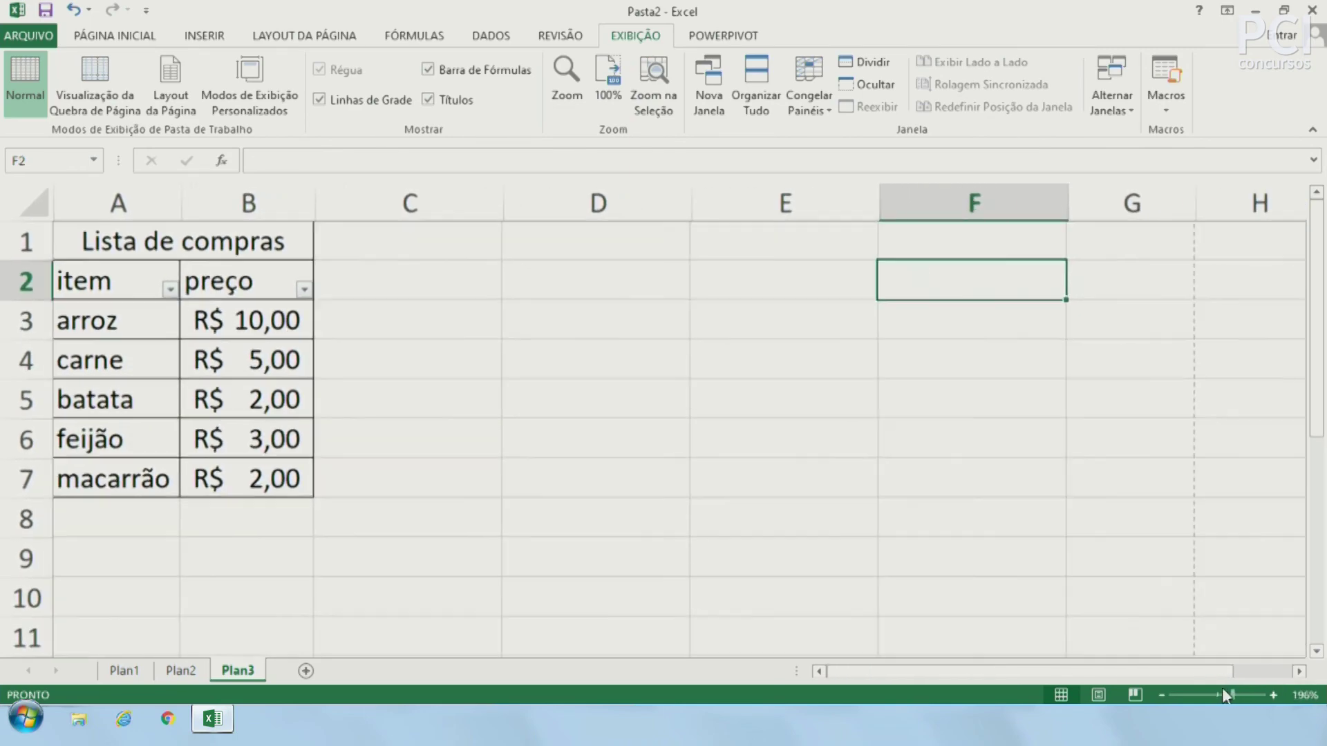
click(785, 529)
scroll(530, 445, down, 1)
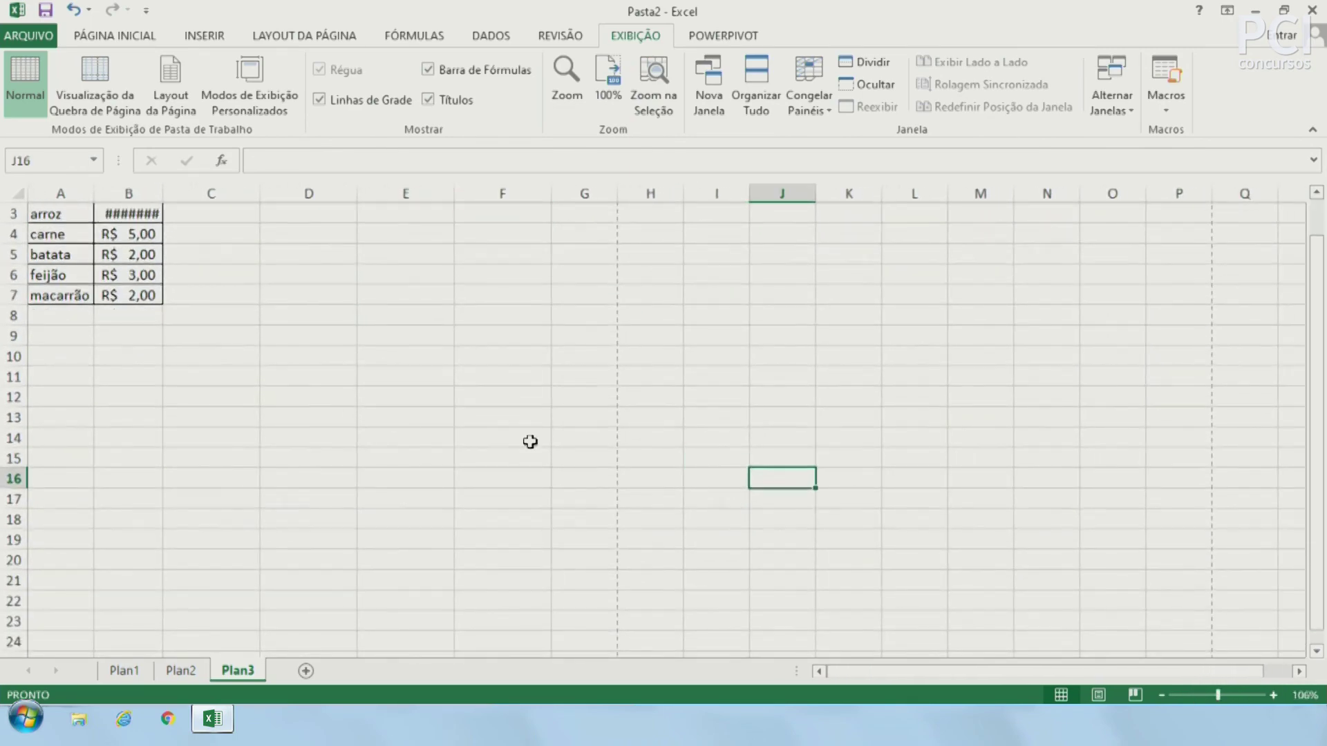
click(1162, 695)
click(416, 362)
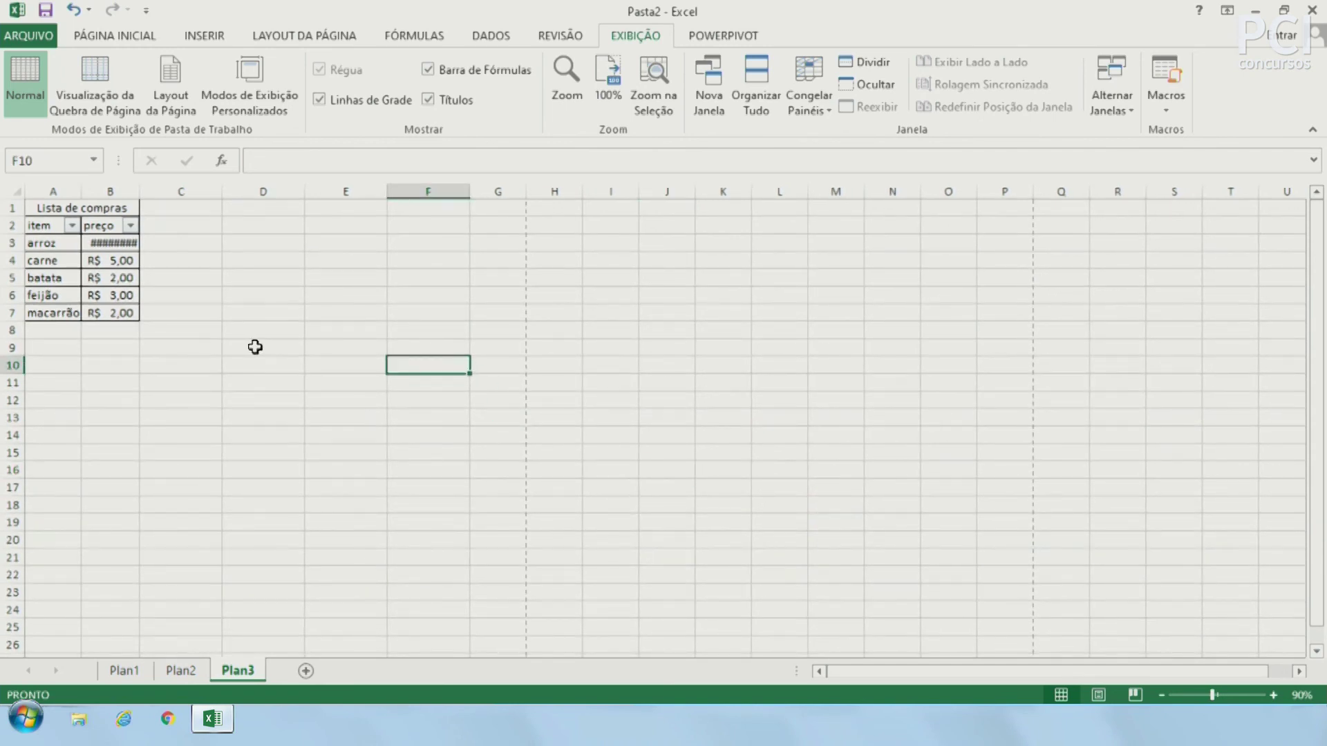
Zoom the list A1:B7 to fill the window, then set the slider to about 166%.
drag(114, 313, 27, 185)
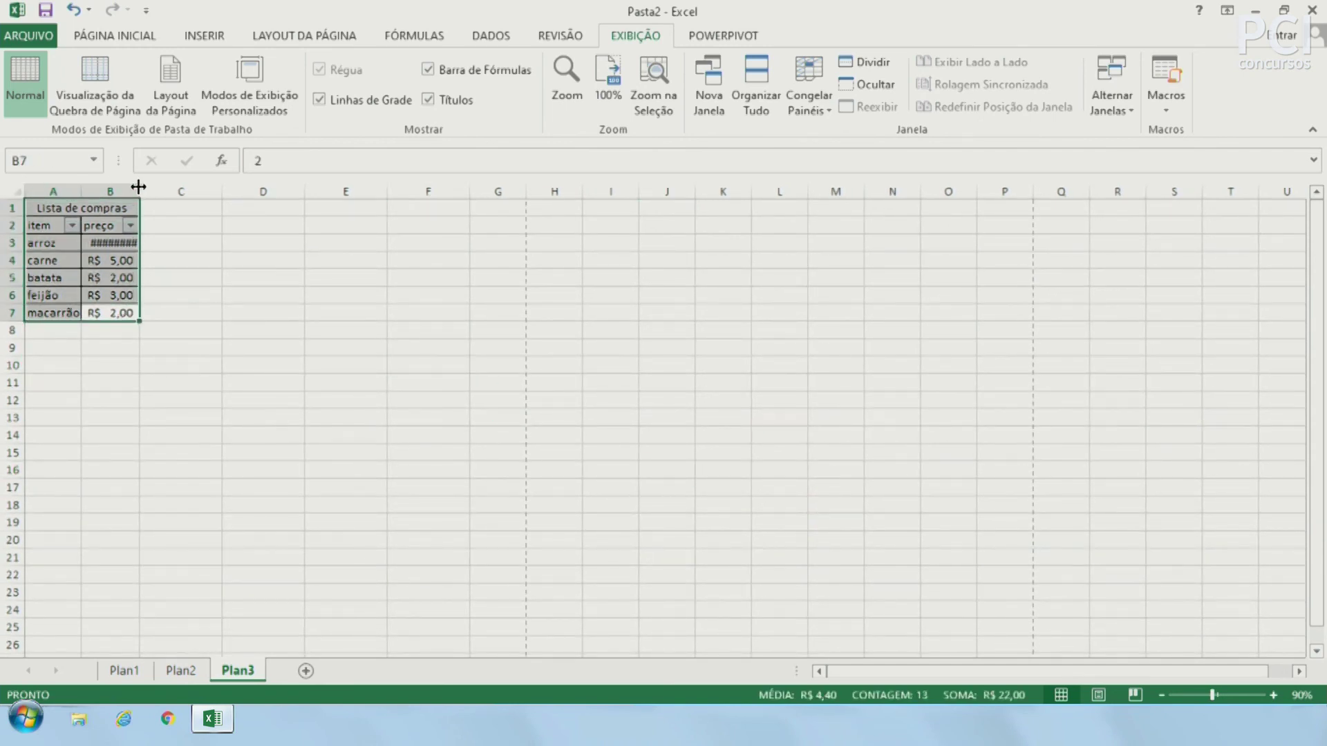
click(653, 88)
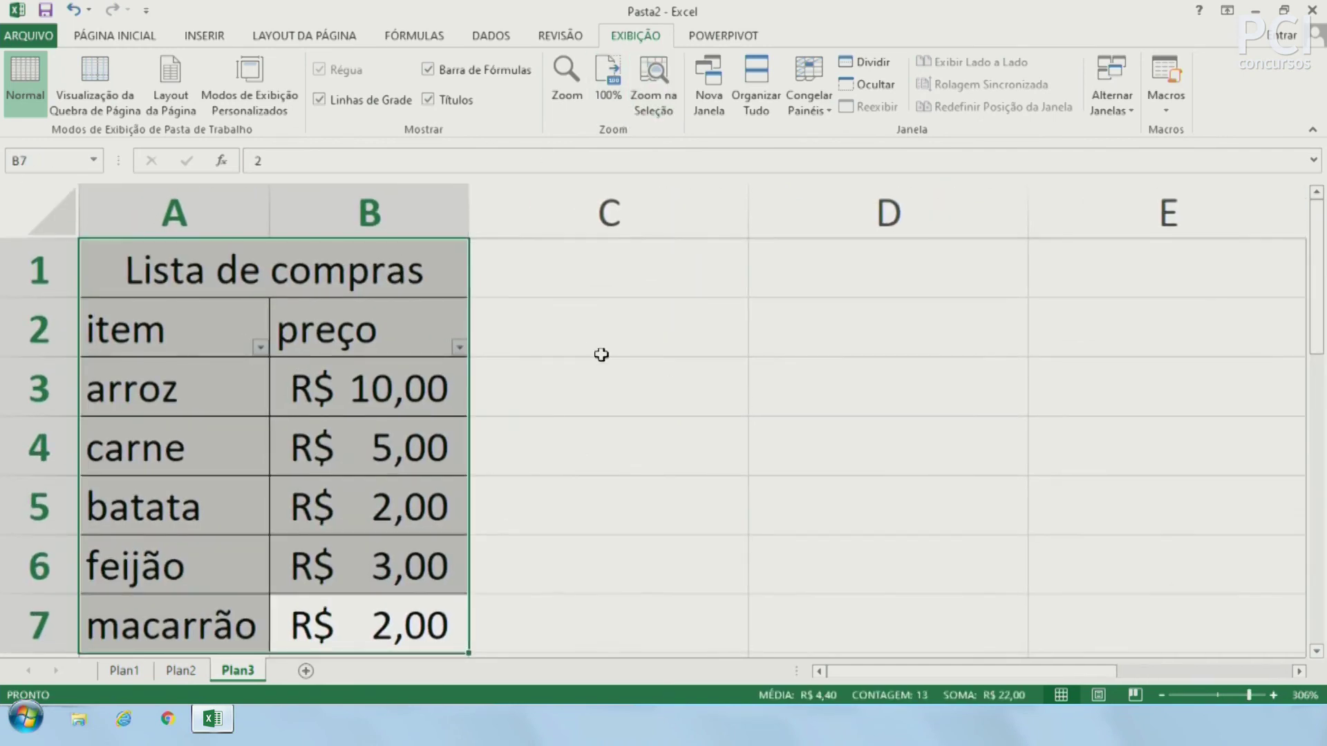
click(601, 353)
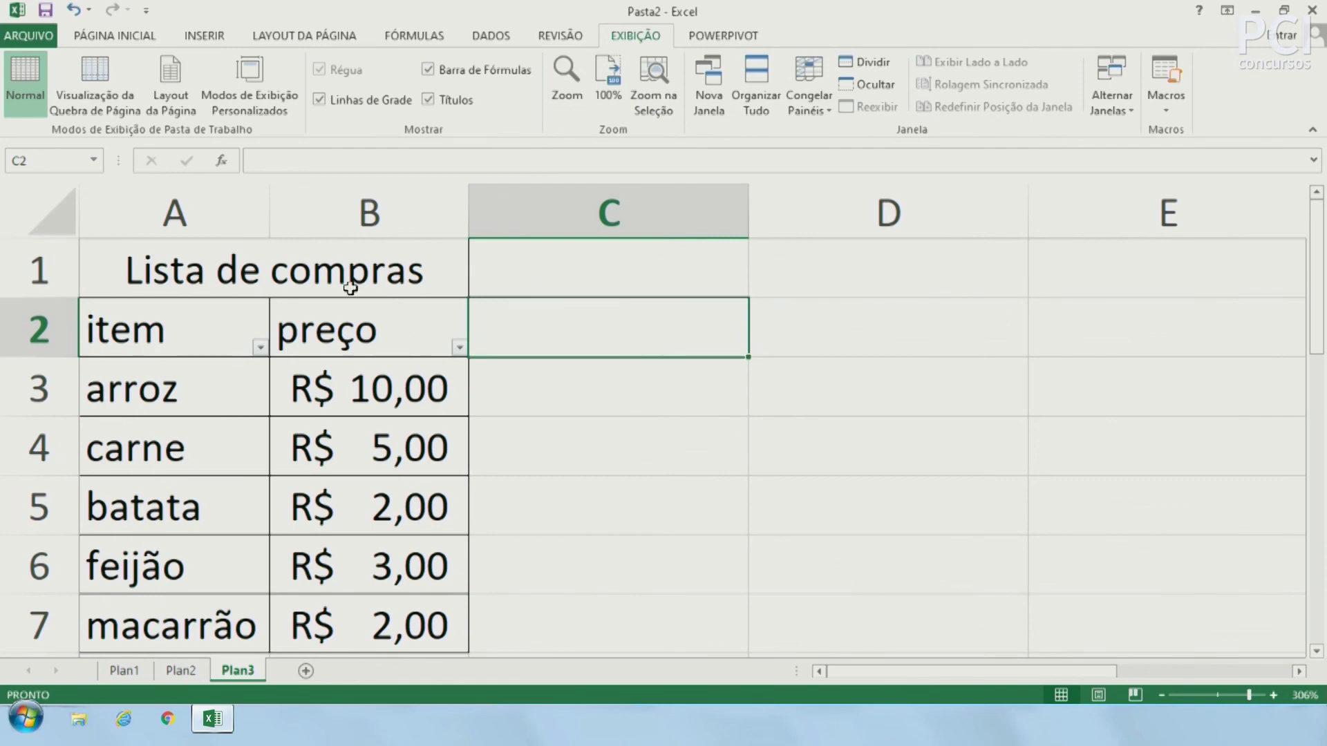
click(1229, 698)
click(526, 353)
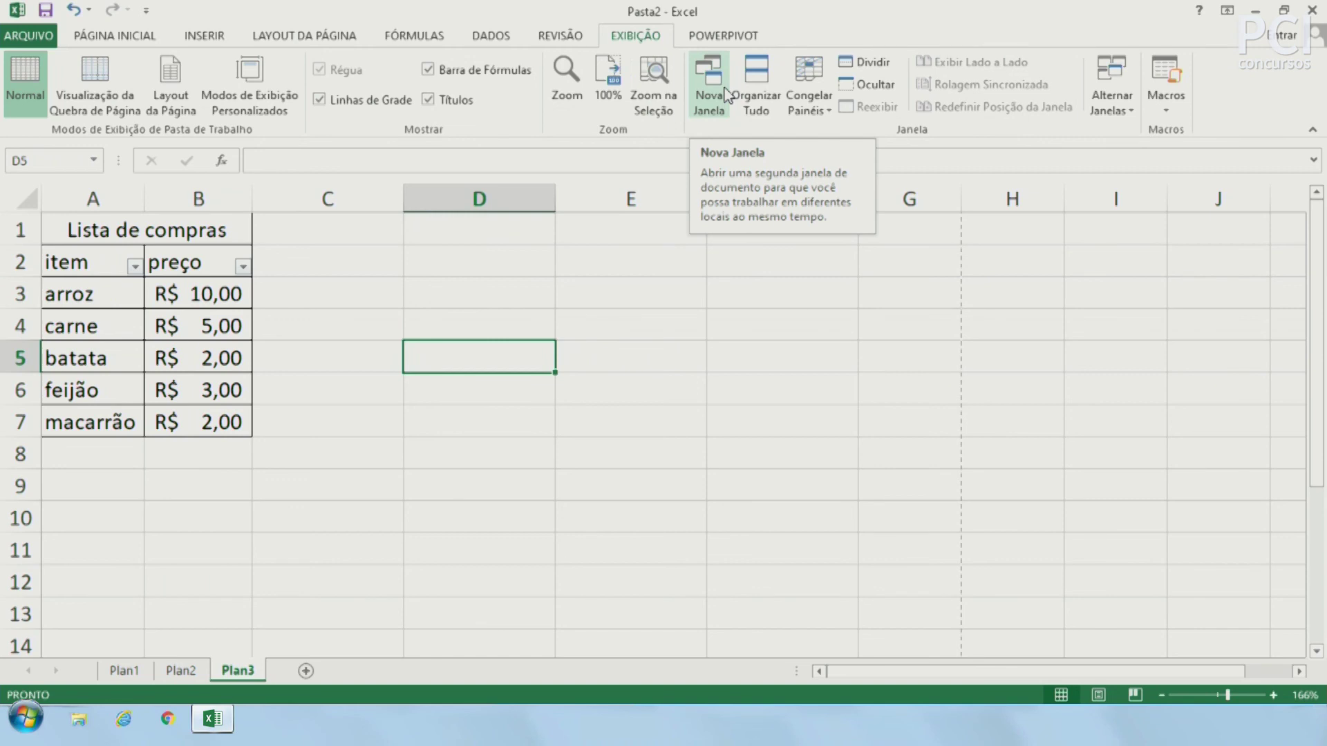
click(714, 494)
click(472, 393)
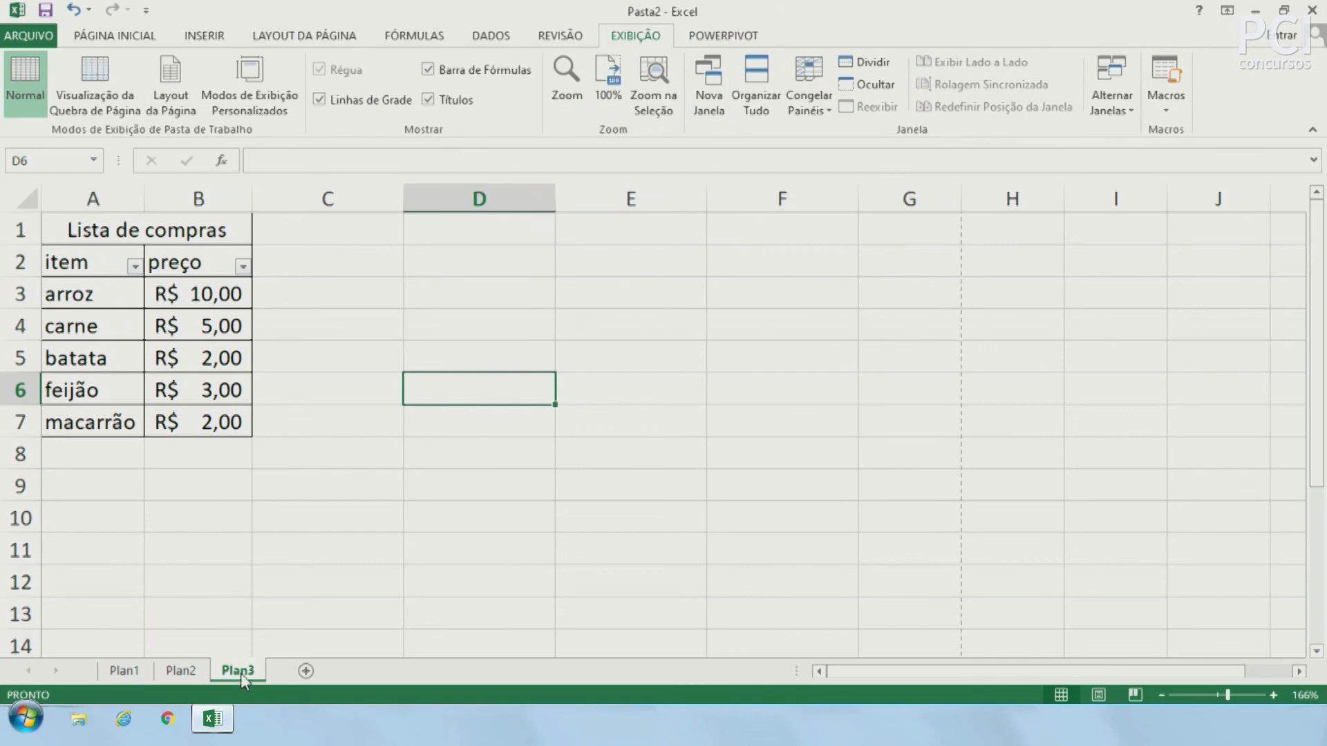
click(725, 92)
key(super+Right)
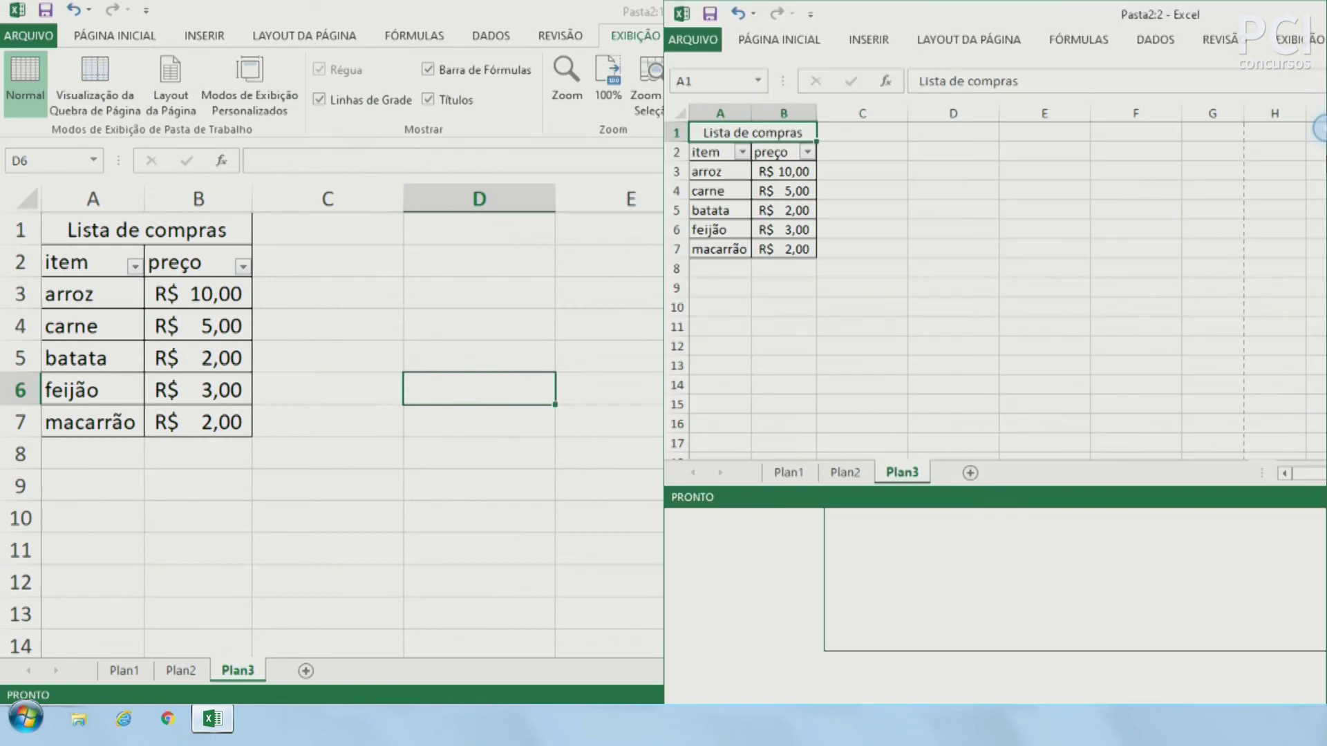
key(super+Left)
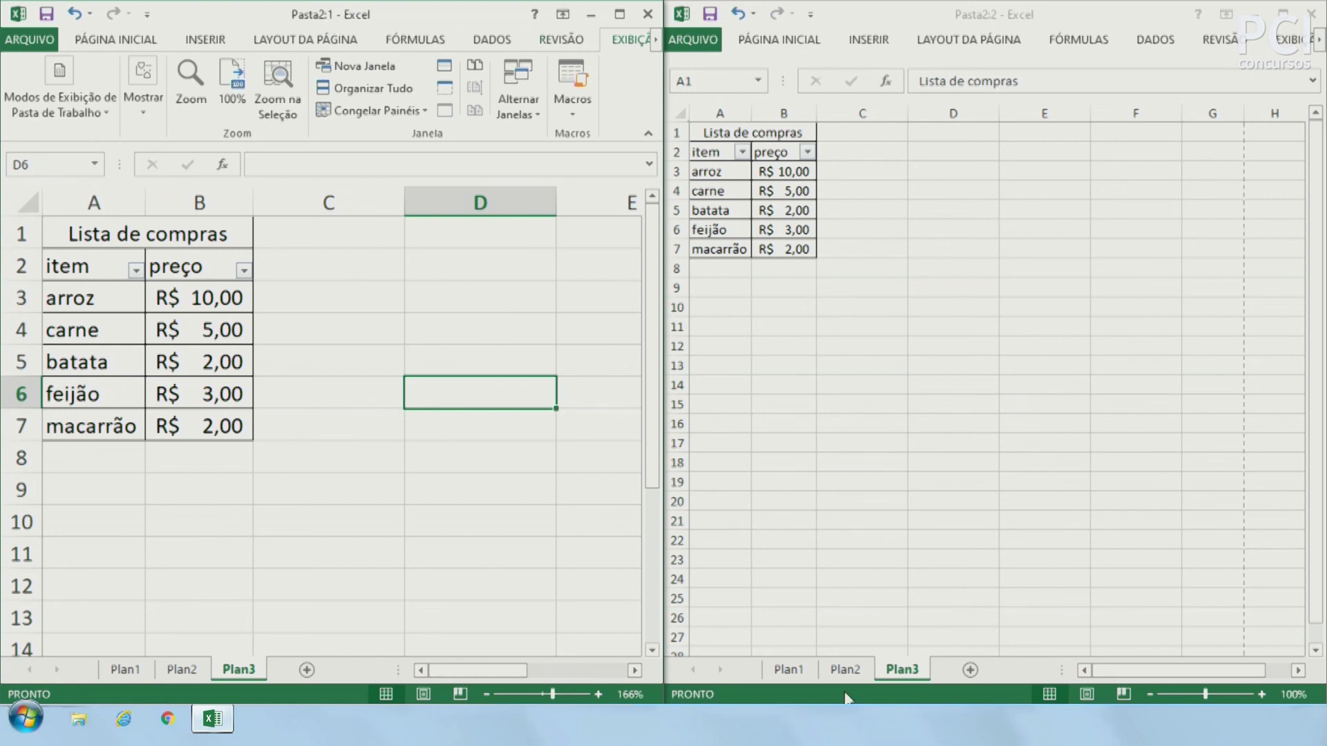
click(846, 670)
click(787, 669)
click(845, 670)
click(856, 467)
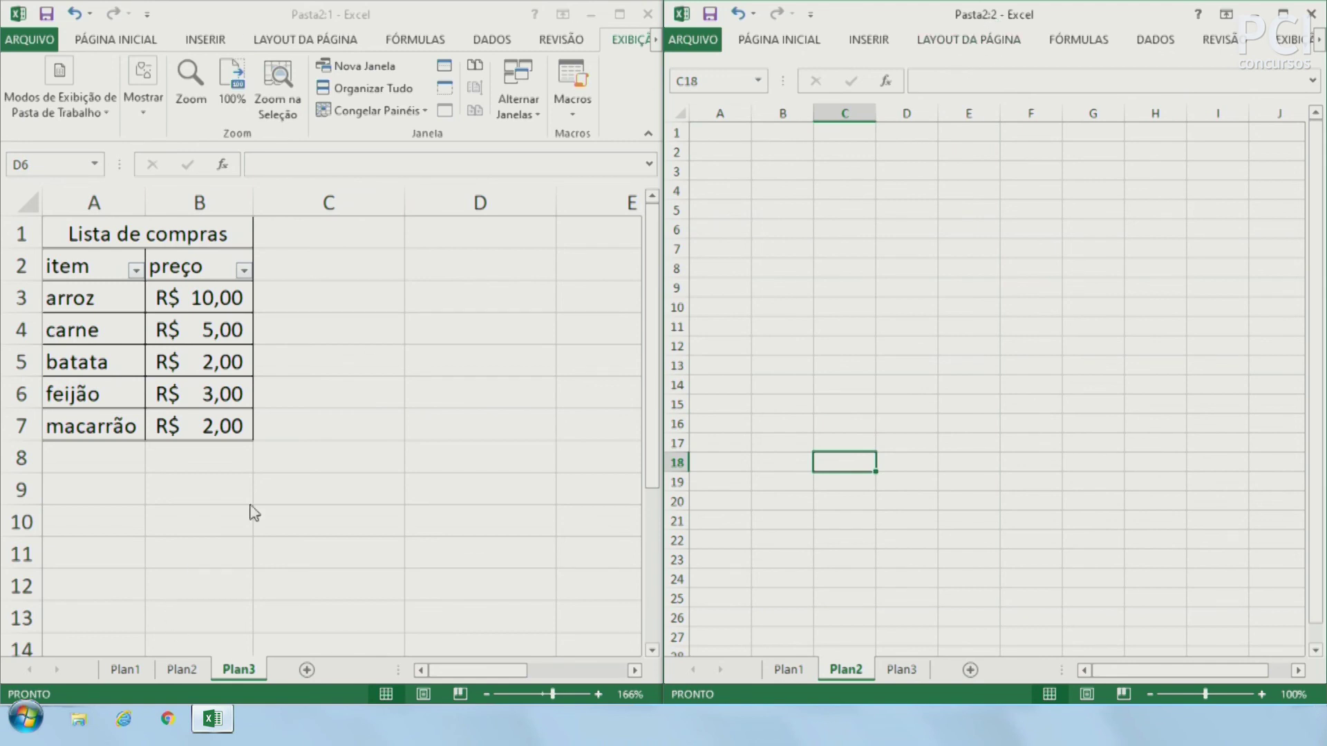
click(194, 566)
click(1214, 458)
click(1311, 14)
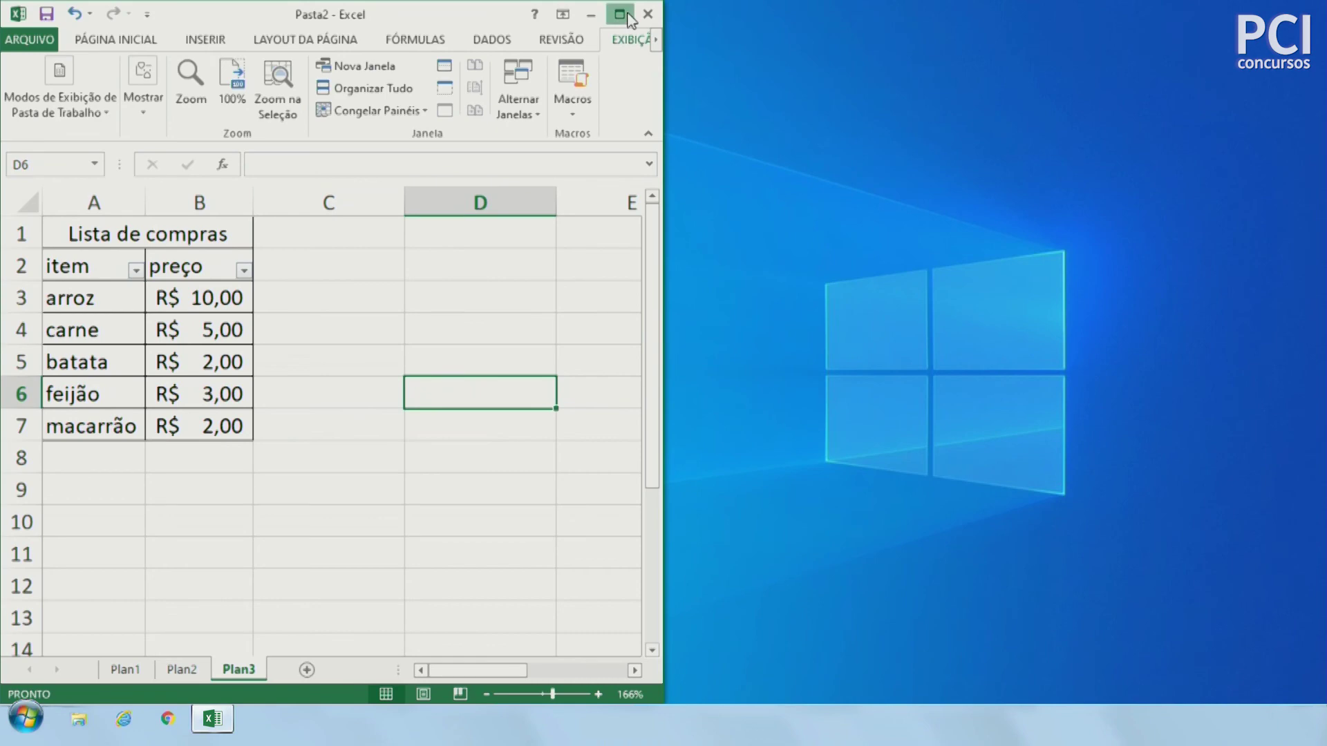
click(620, 14)
click(732, 353)
click(543, 327)
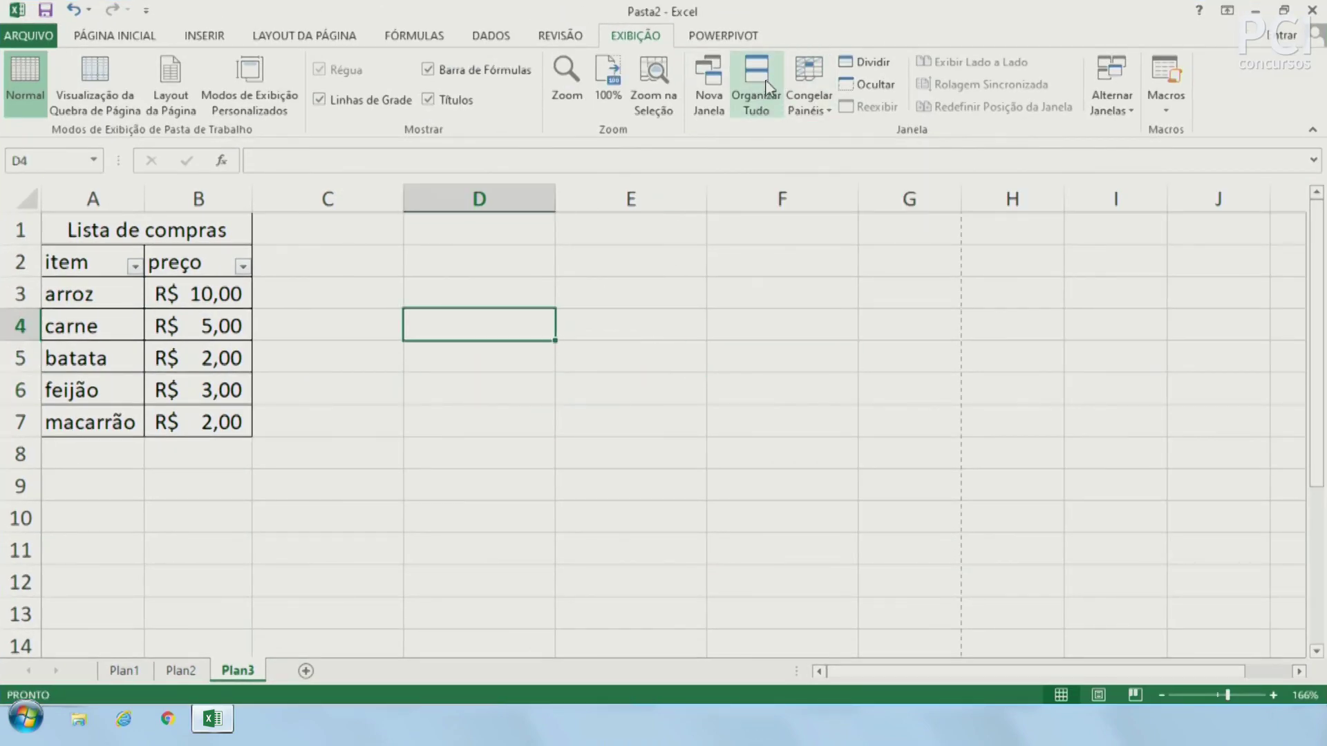
Select a few cells around the shopping list: C4, A8 and D7.
key(Right)
key(Down)
key(Down)
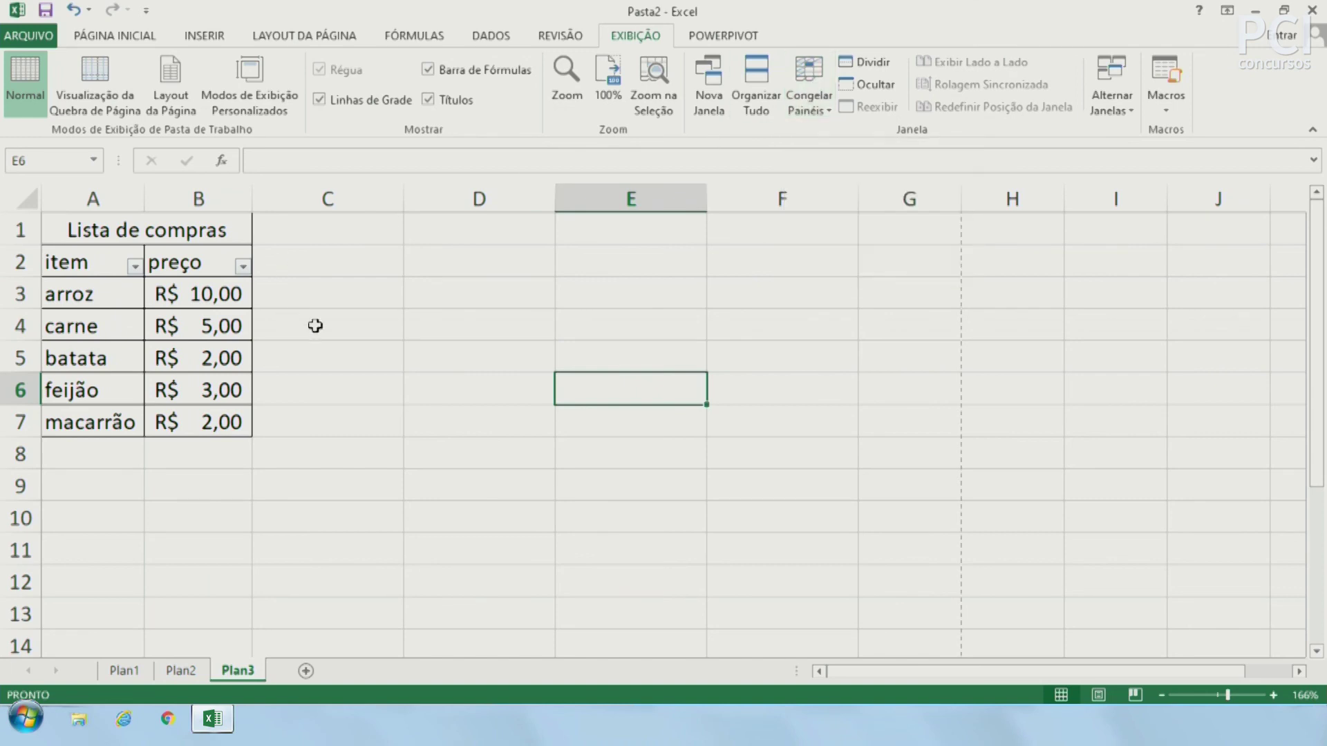
click(337, 327)
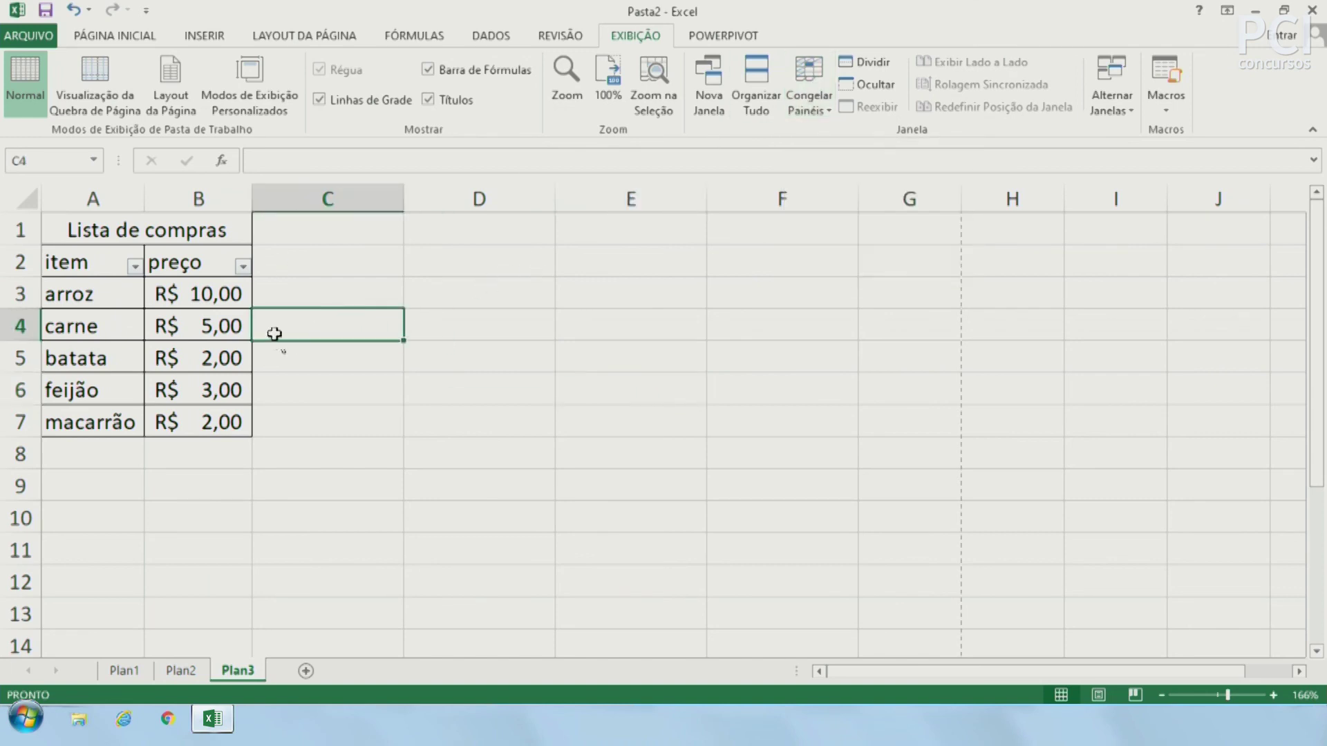
click(93, 460)
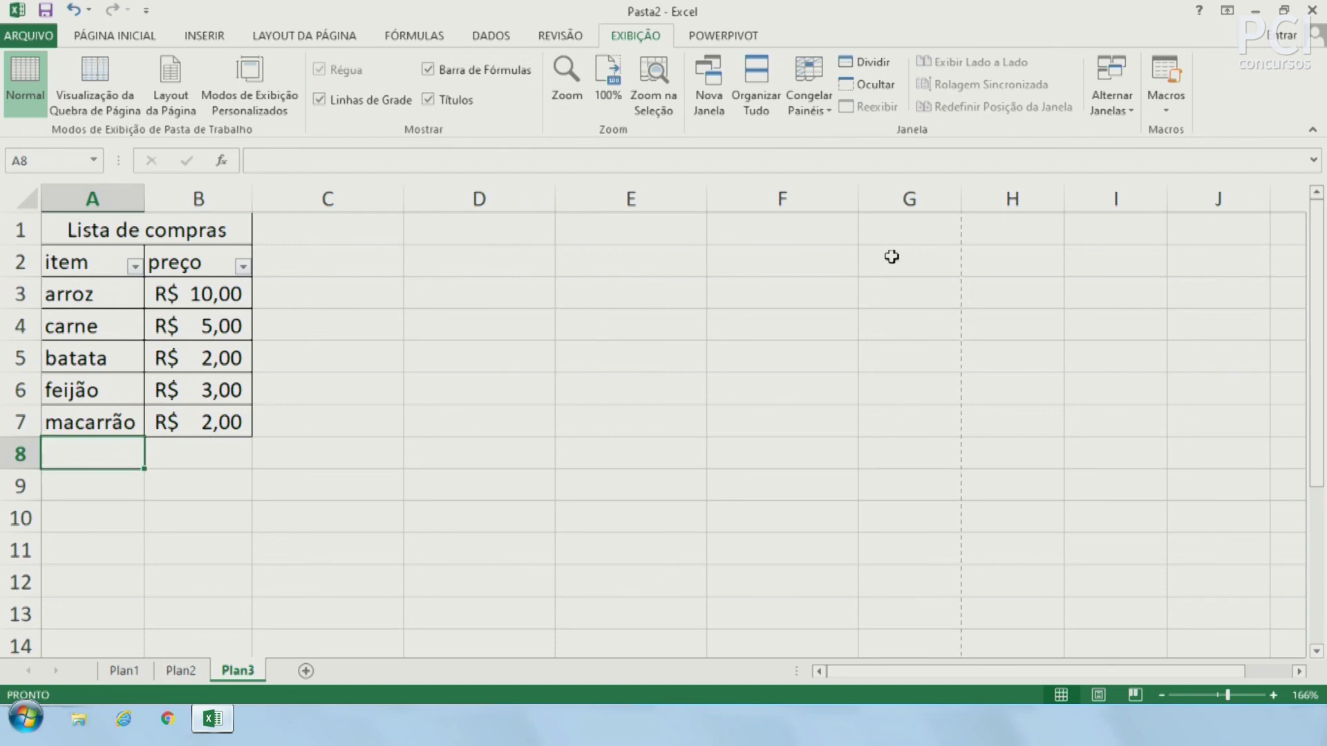
click(529, 417)
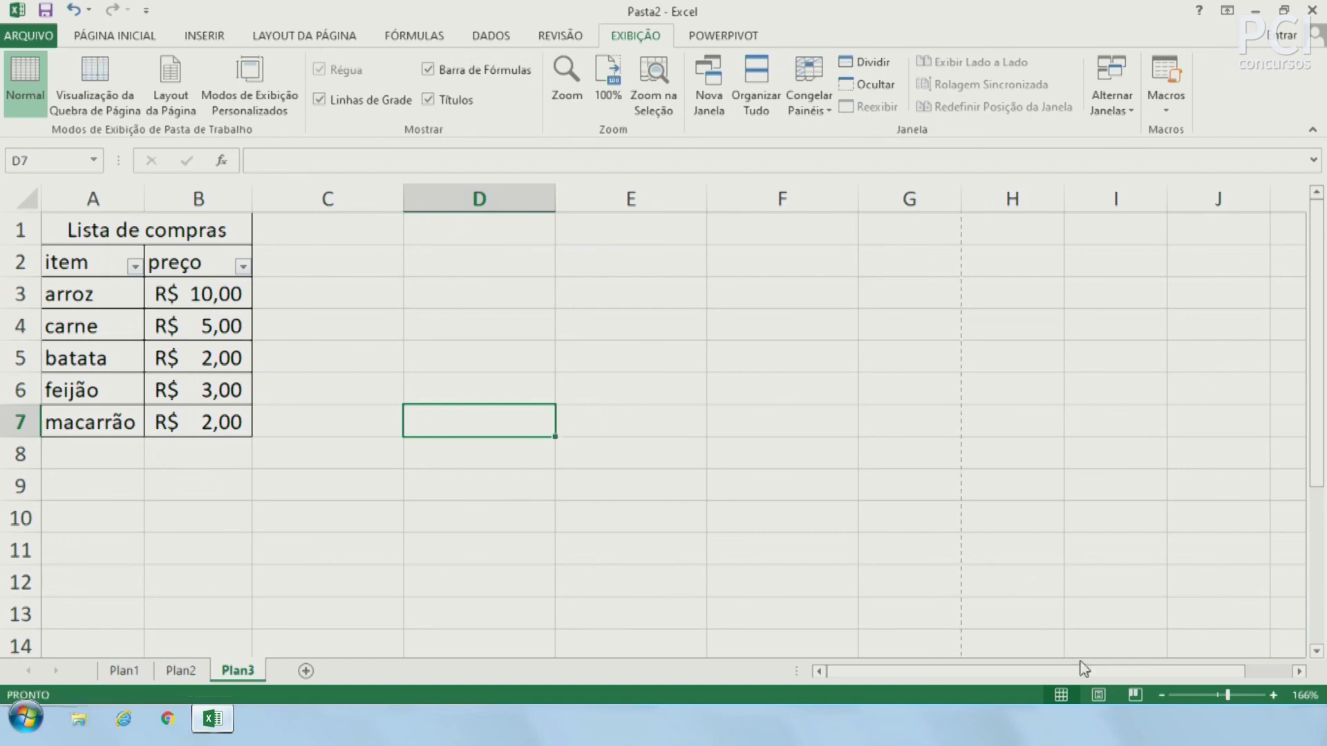
Zoom the sheet out from 166% to 80% and pick cell I17.
click(1161, 695)
click(1161, 695)
click(1161, 695)
click(1161, 695)
click(1161, 695)
click(1160, 695)
click(1160, 695)
click(1160, 695)
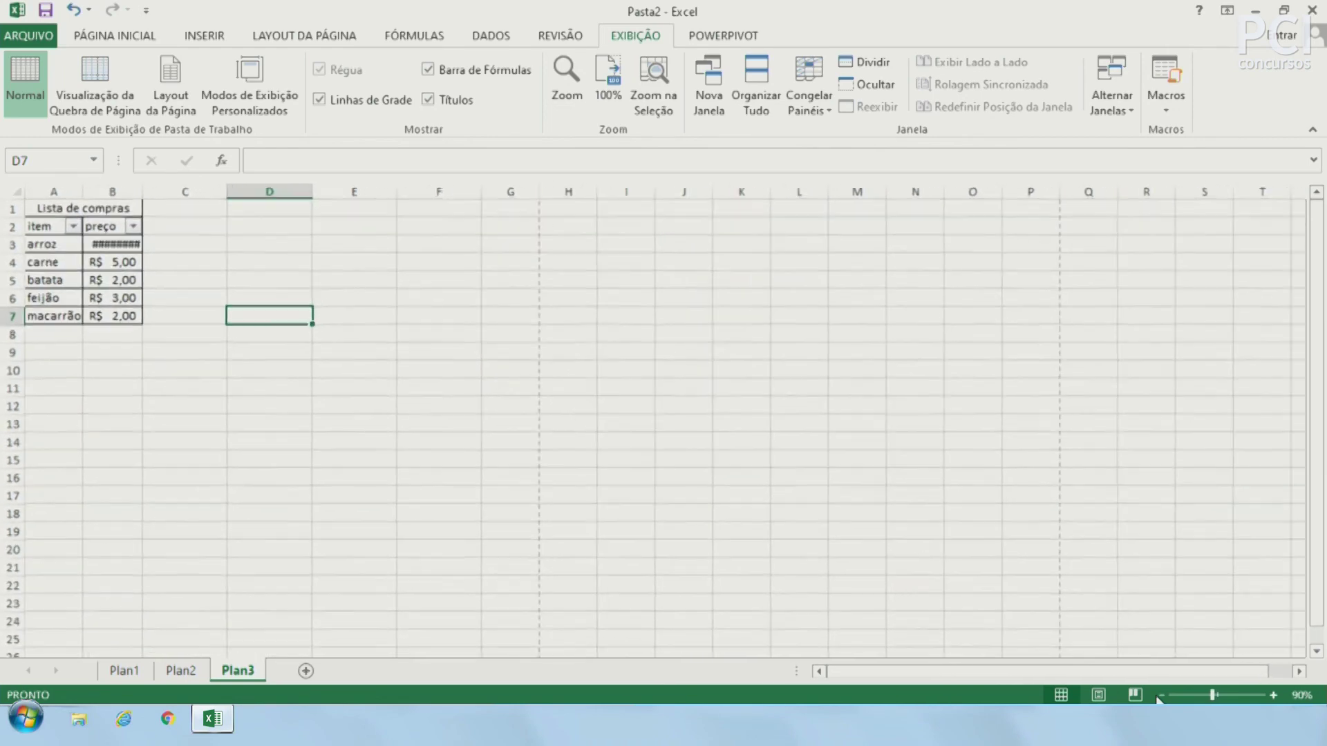
click(1161, 695)
click(561, 457)
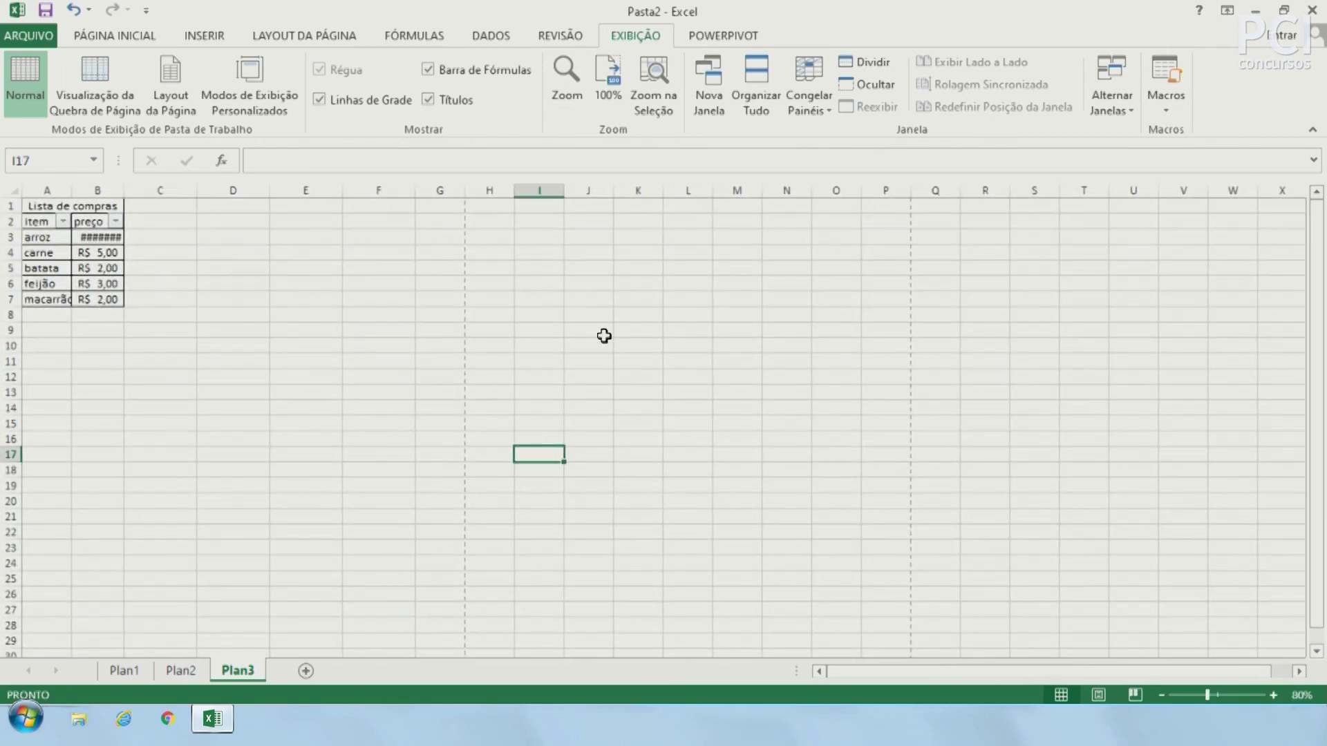
Zoom back in to 100%, select D6:L20, then pick cells N15, G8, E8 and L8.
click(1273, 695)
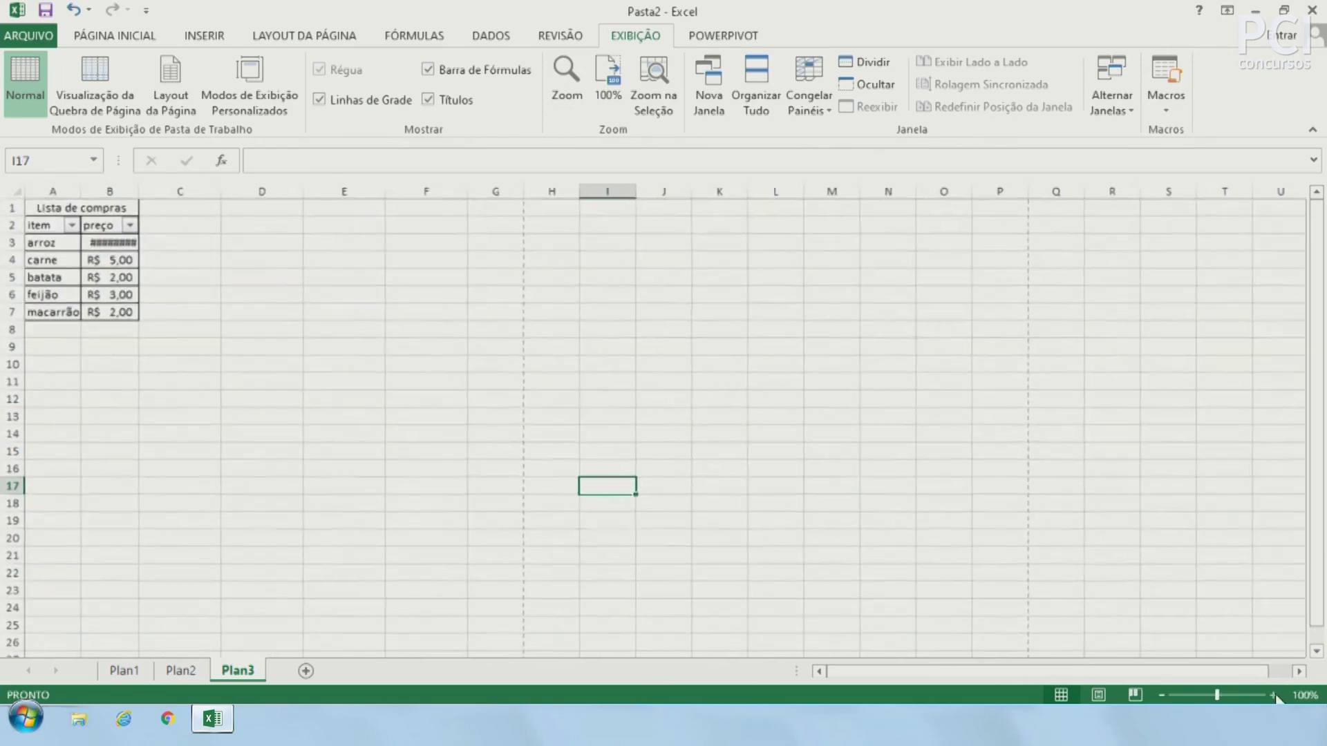
click(1273, 695)
click(1273, 695)
click(782, 448)
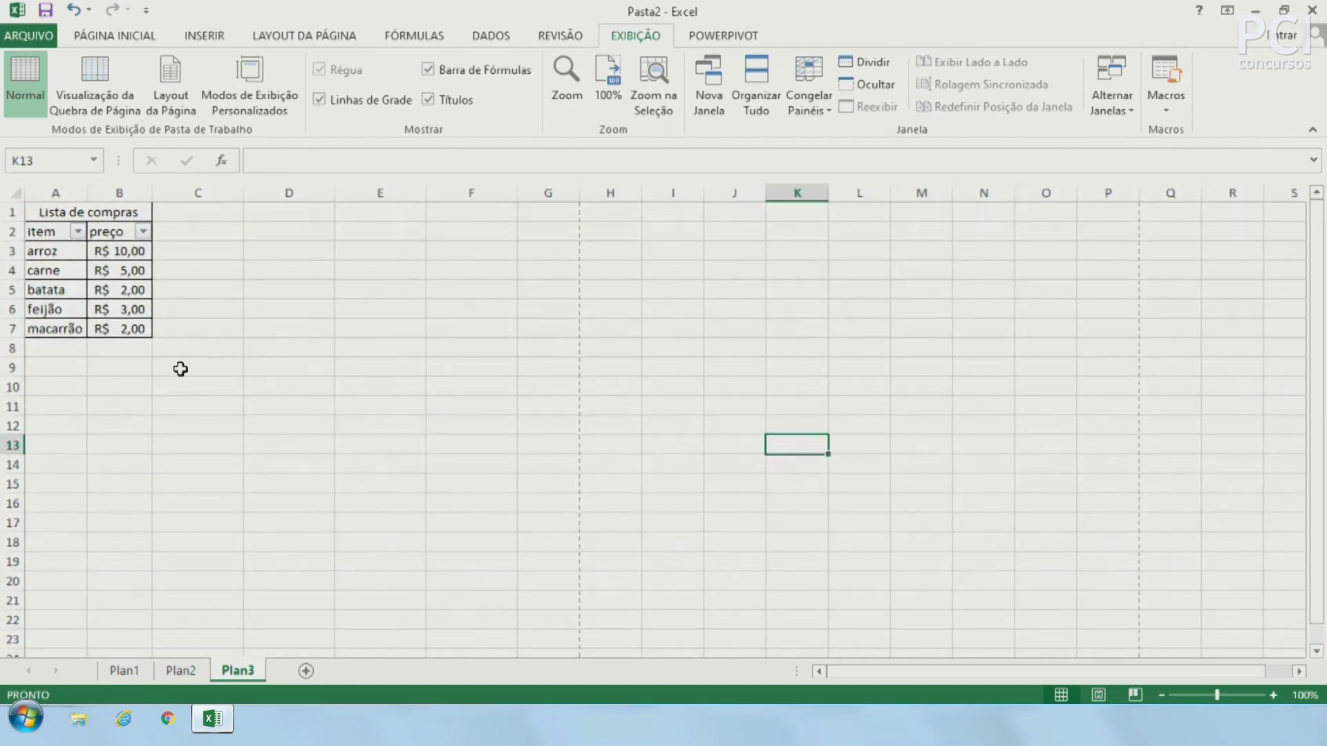
click(210, 349)
drag(299, 304, 892, 546)
click(997, 483)
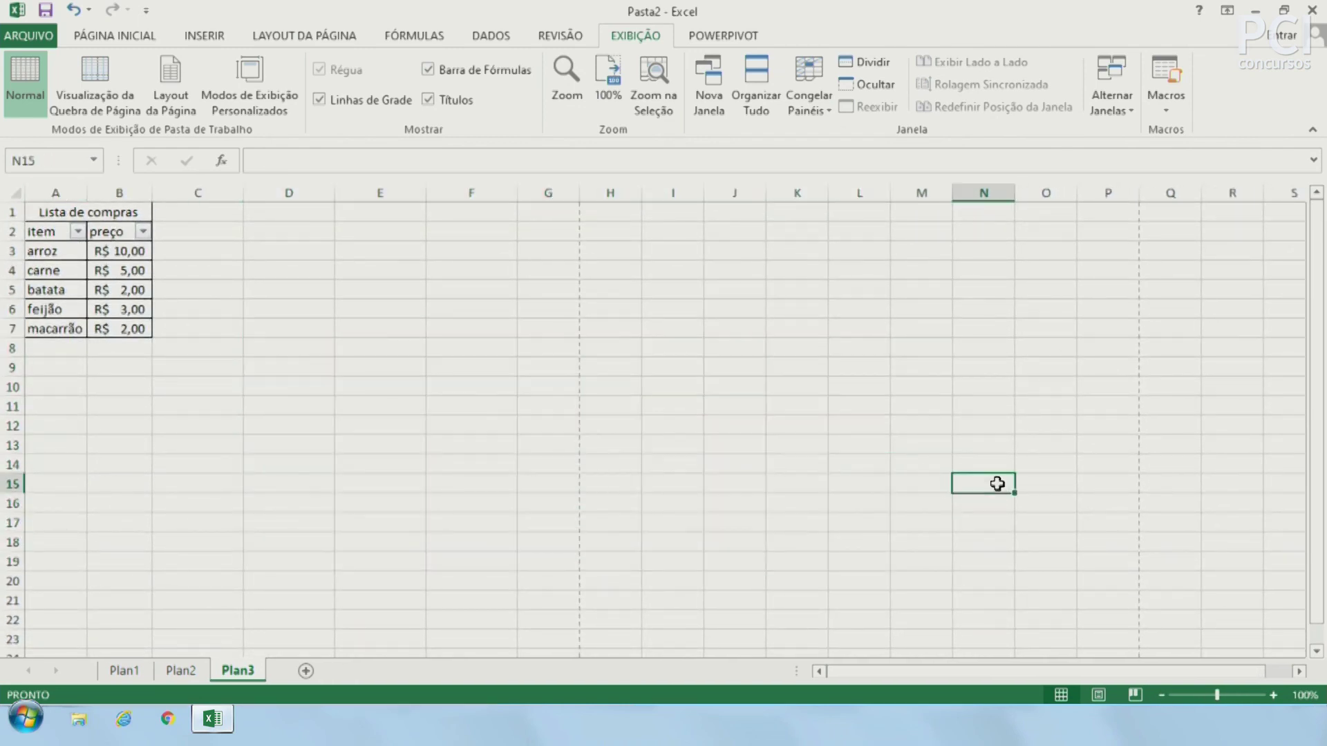
click(552, 343)
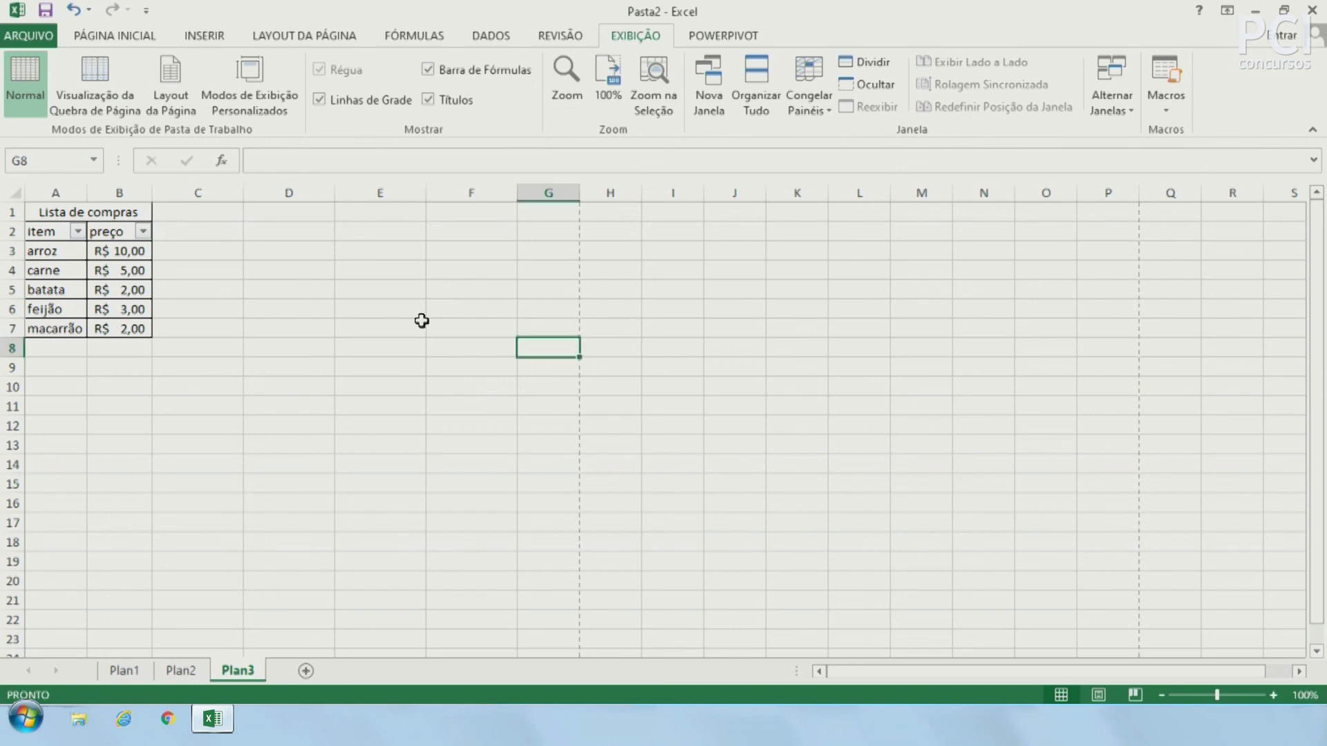
click(401, 344)
click(859, 347)
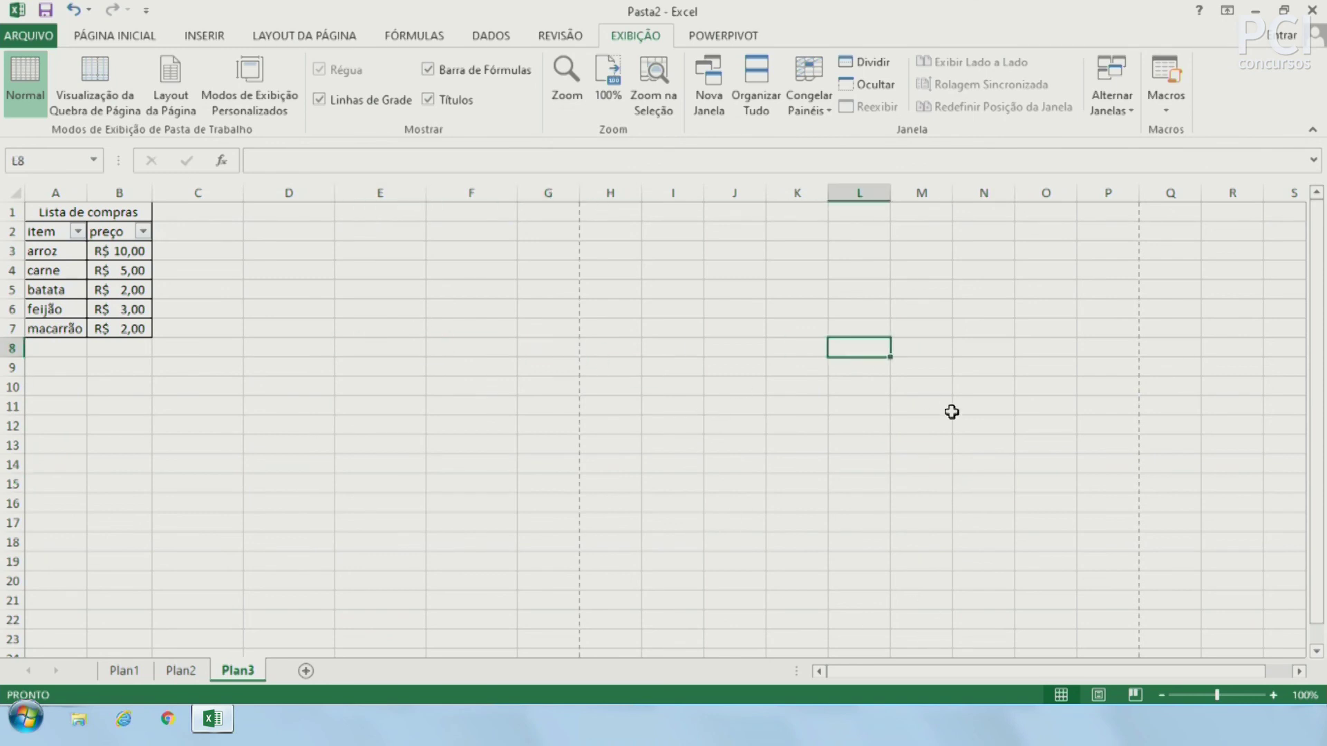
drag(1051, 673, 1078, 674)
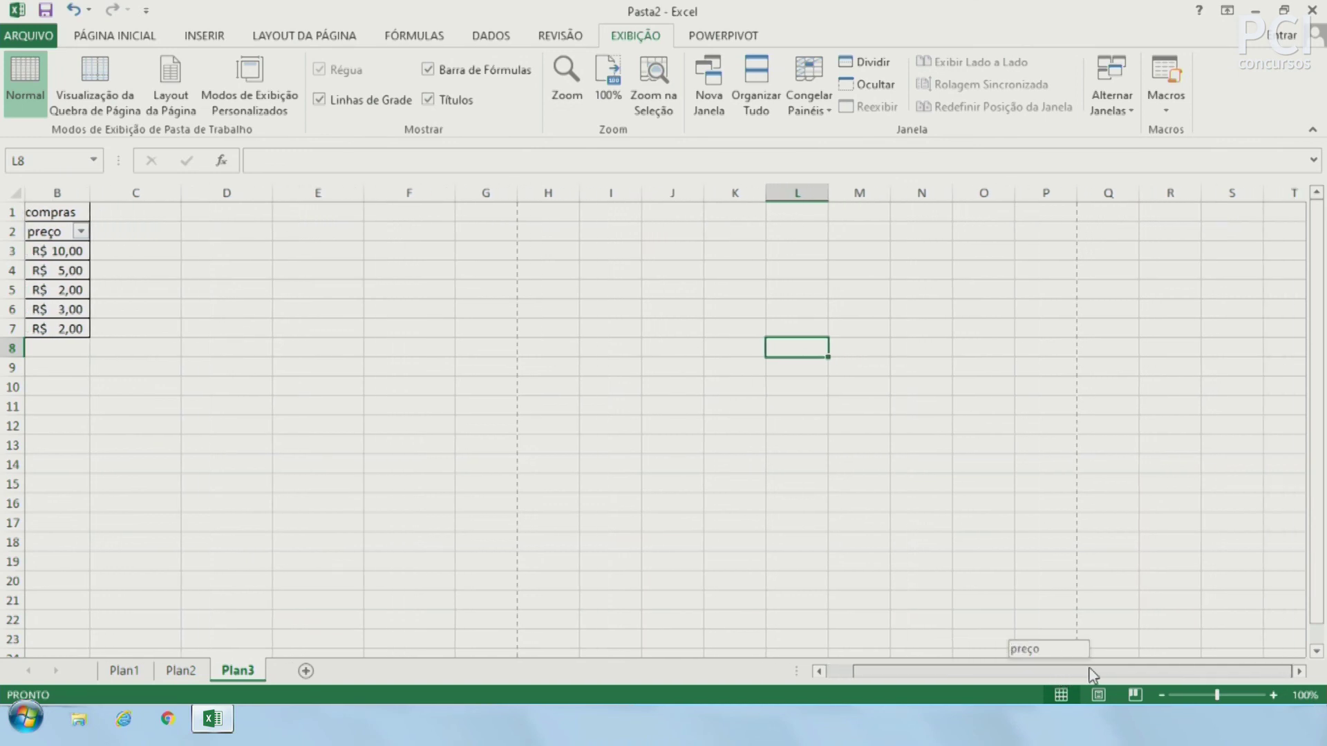
click(1299, 672)
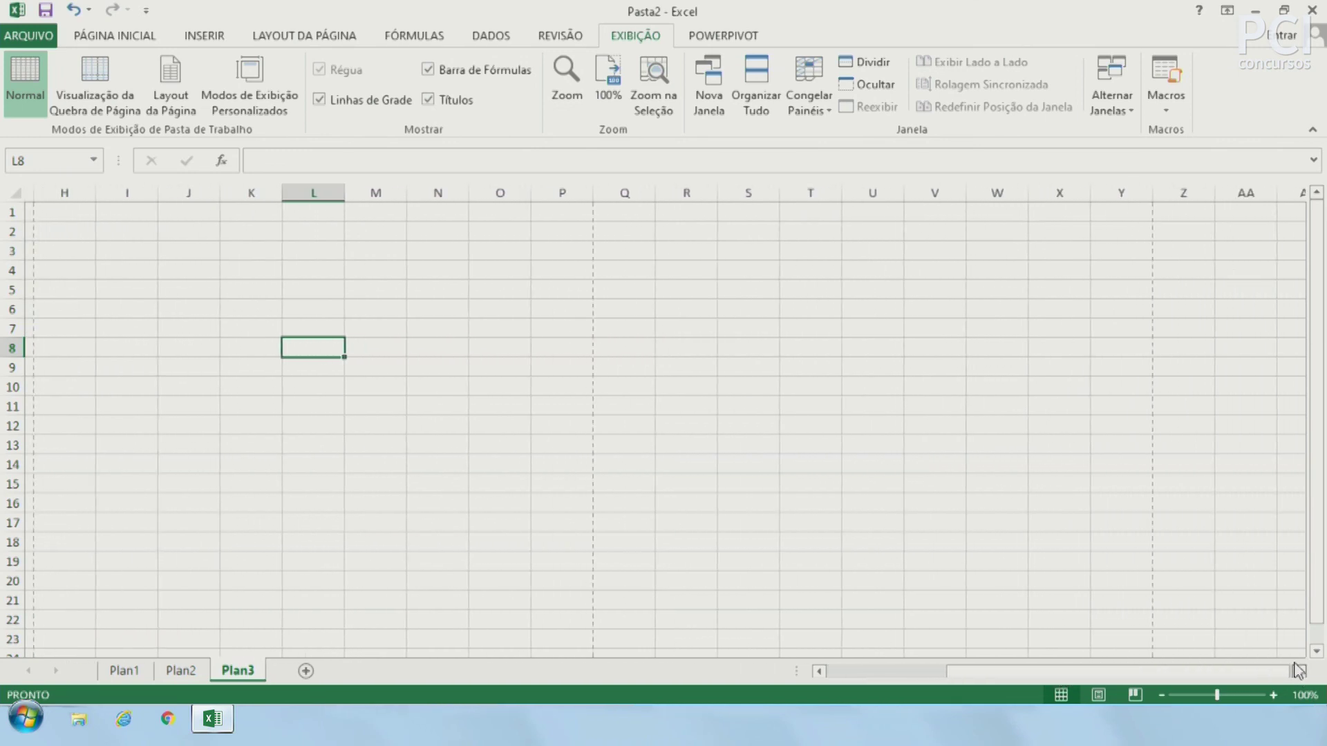
click(1120, 404)
click(1209, 405)
click(1183, 411)
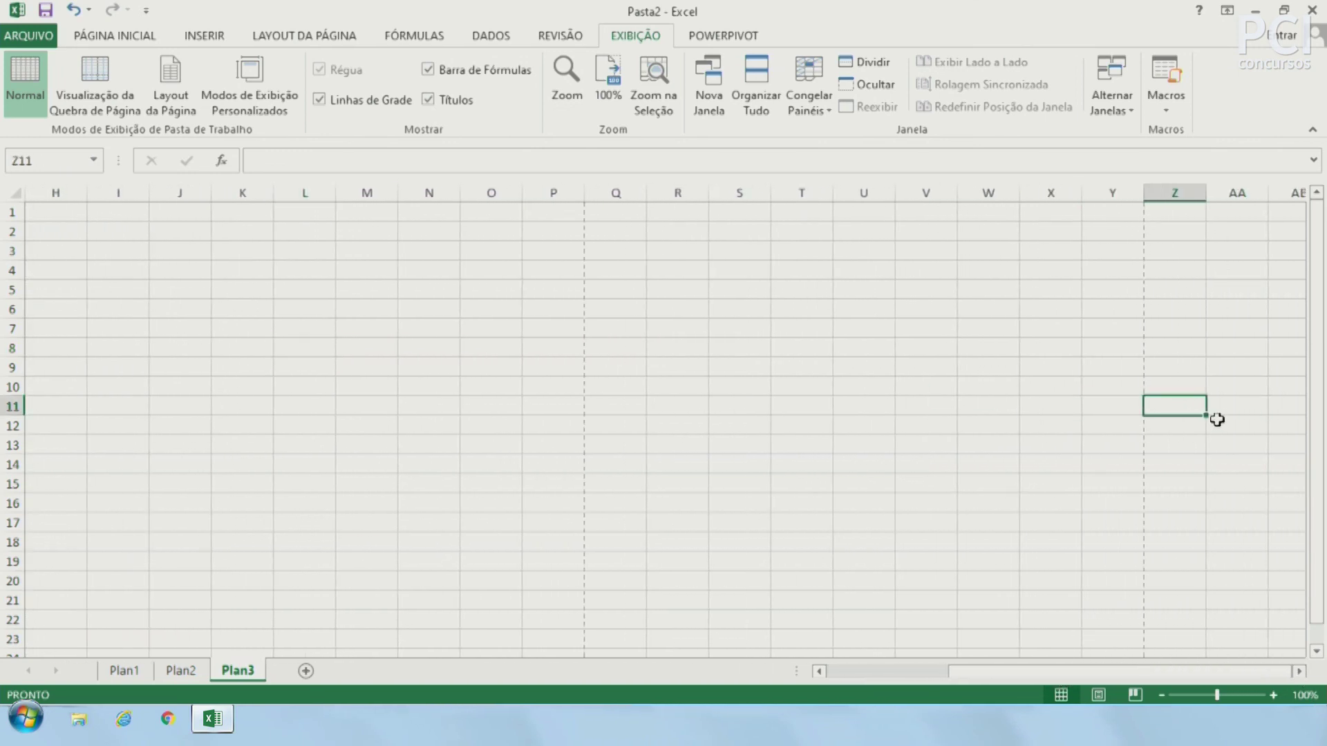
click(58, 188)
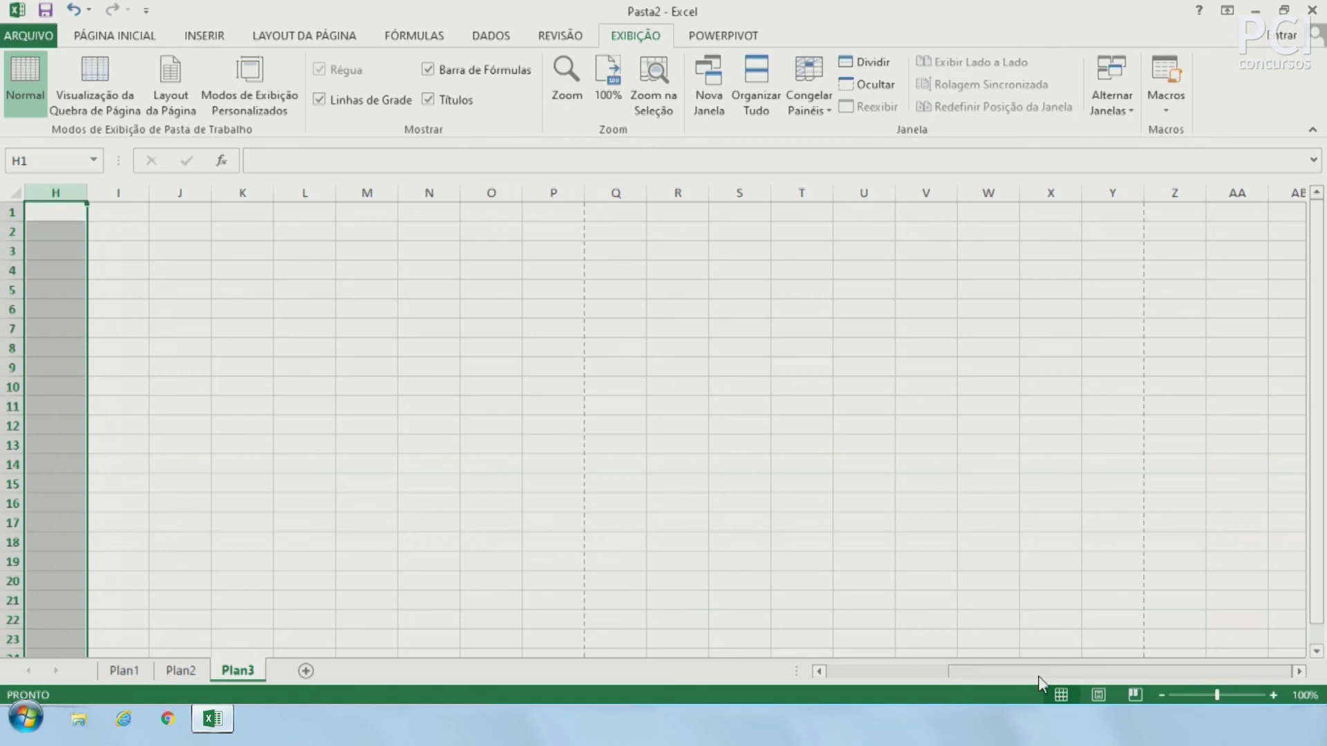
click(1232, 403)
drag(1046, 676, 889, 680)
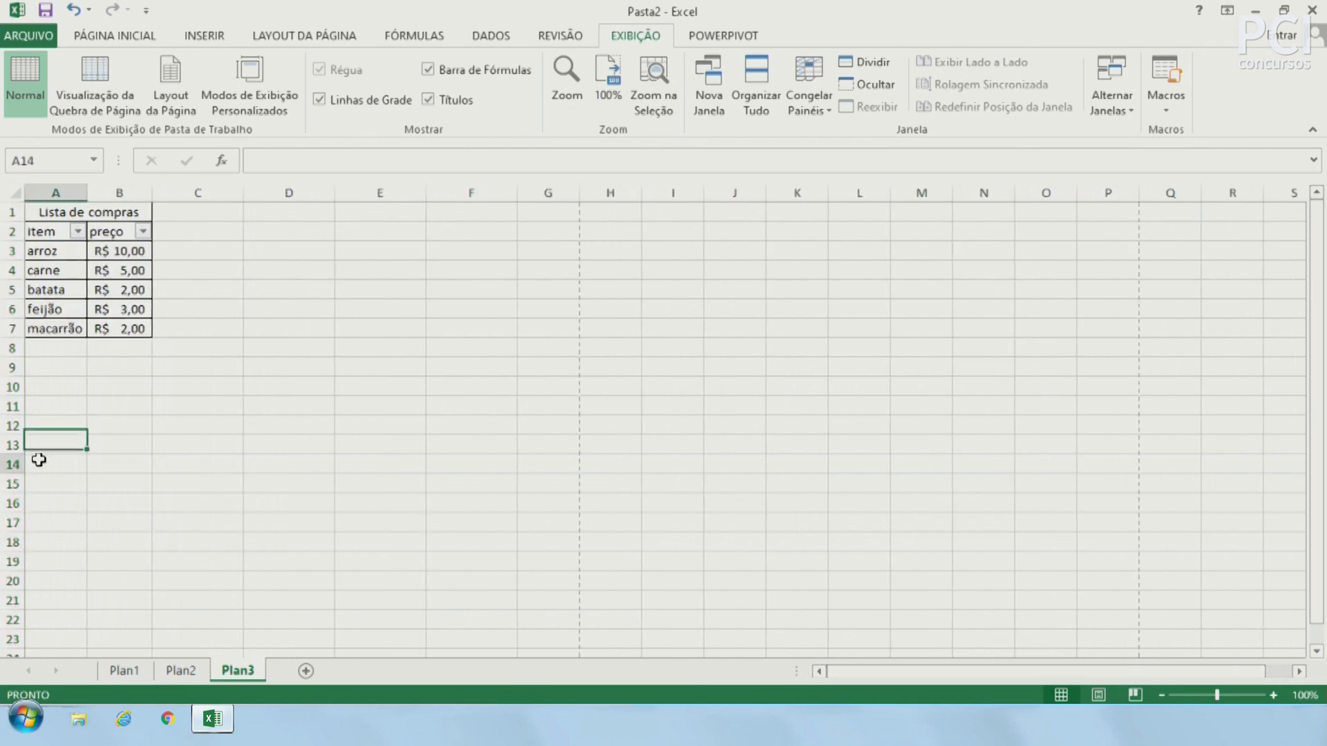
click(38, 541)
drag(887, 684, 995, 685)
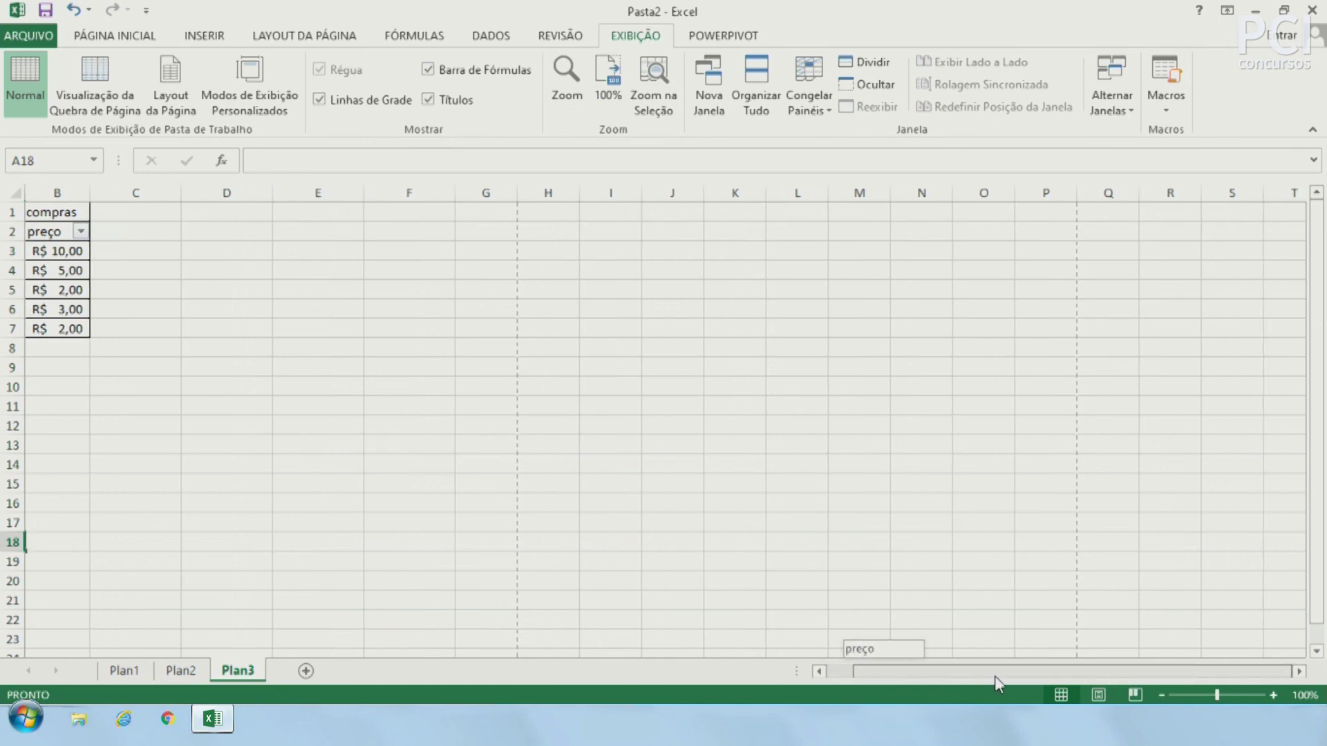
click(1236, 445)
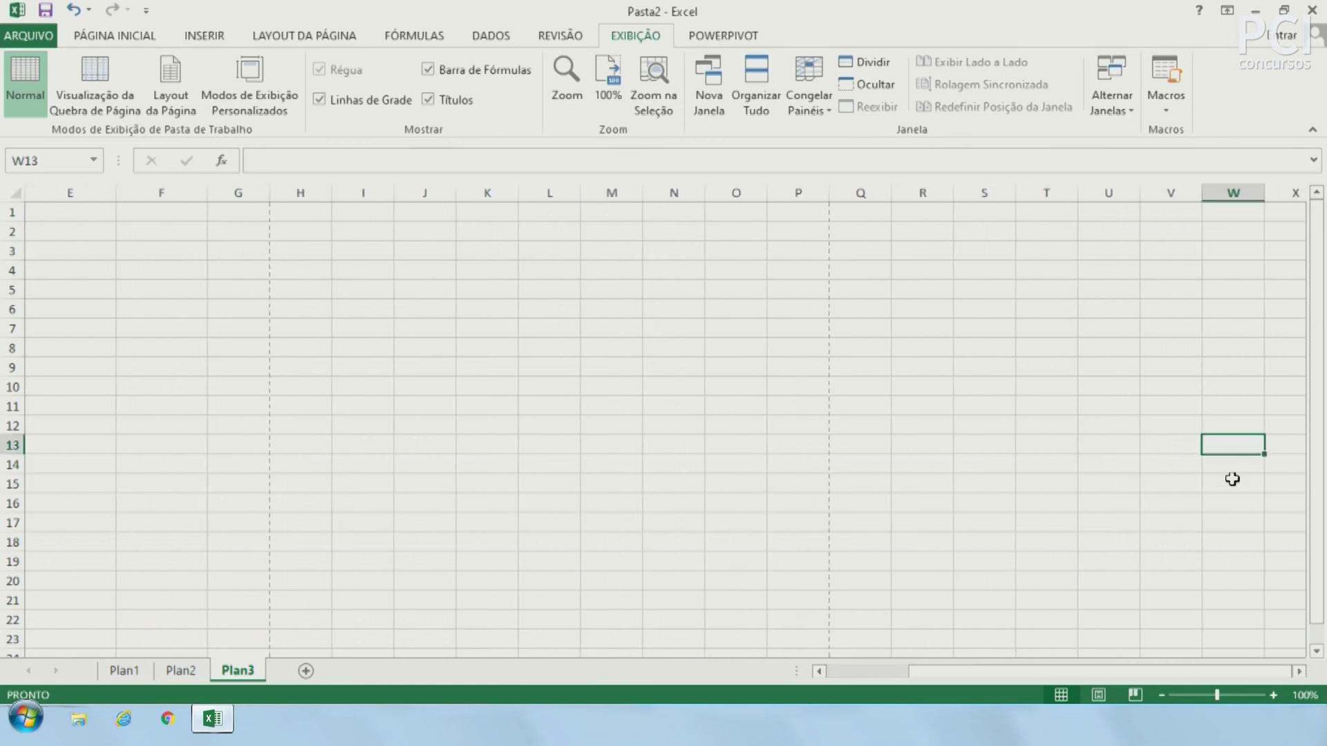
drag(857, 679, 850, 679)
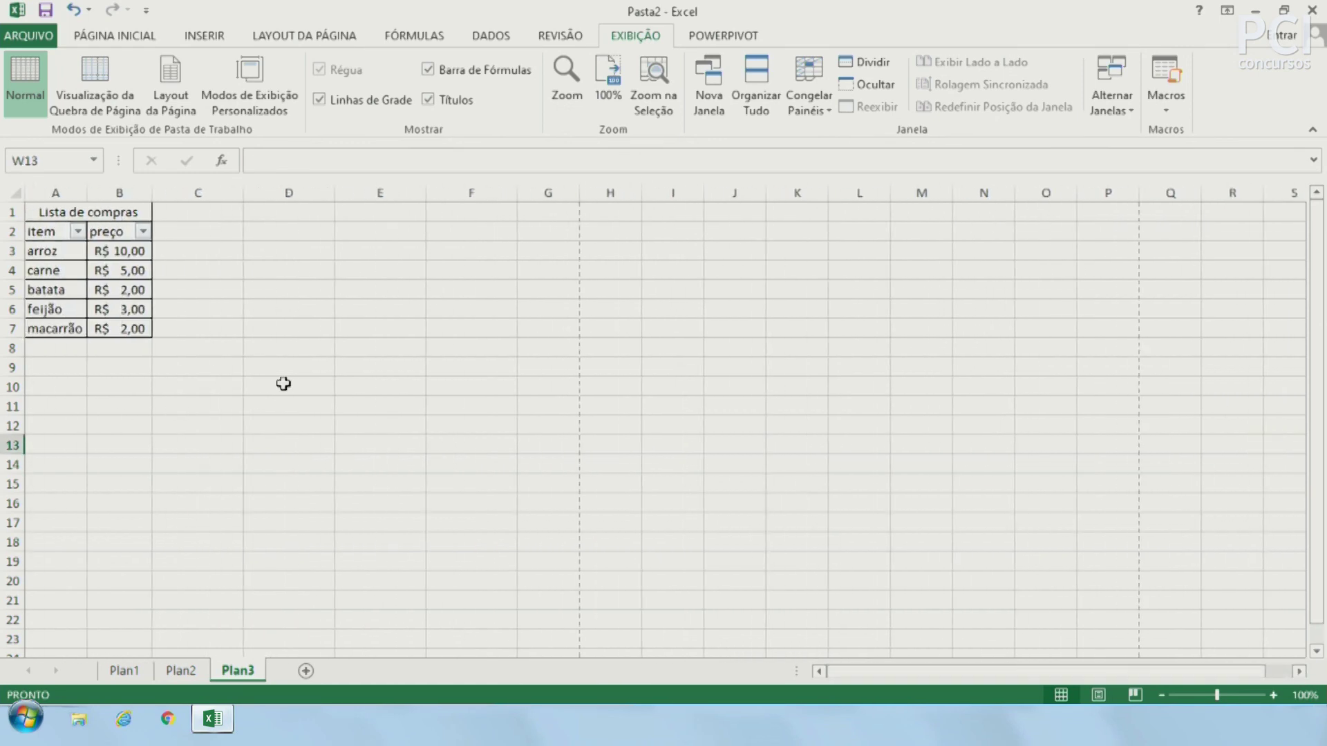
click(54, 191)
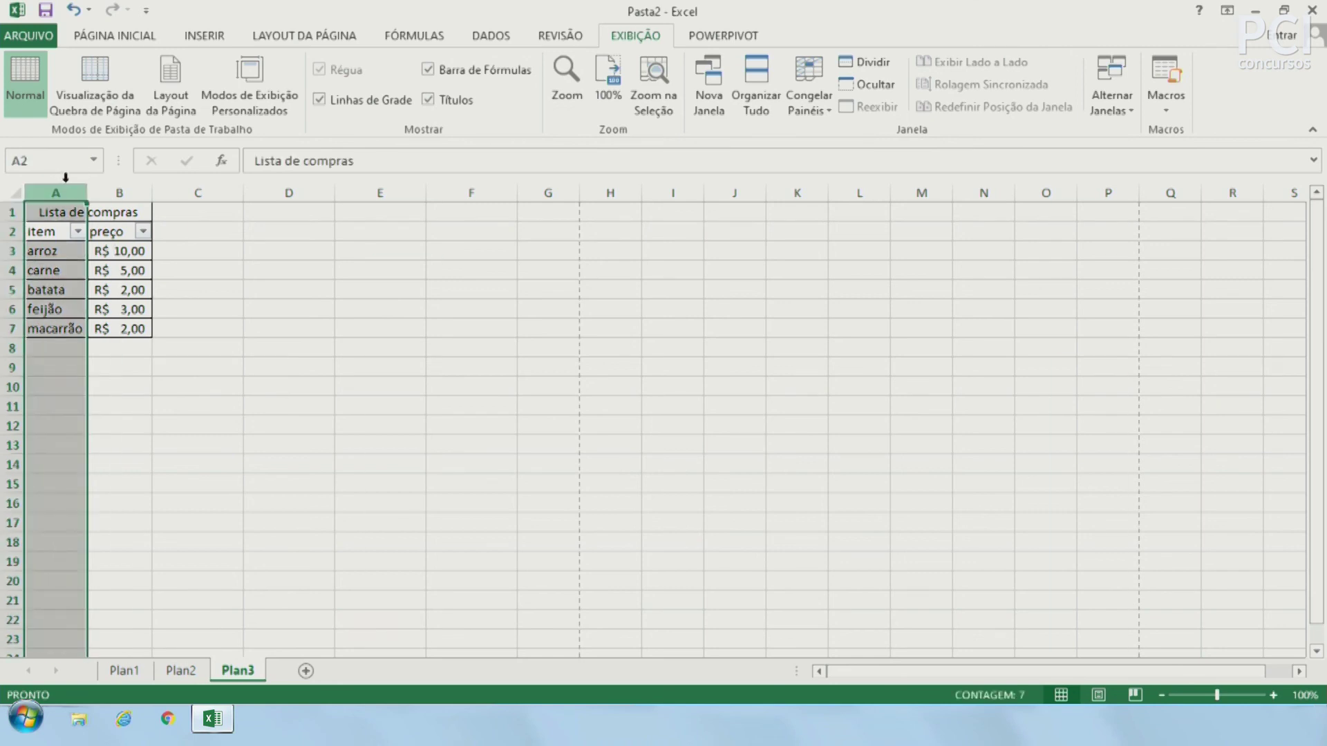
Widen column A to fit 'Lista de compras' and freeze the first column.
drag(86, 188, 149, 188)
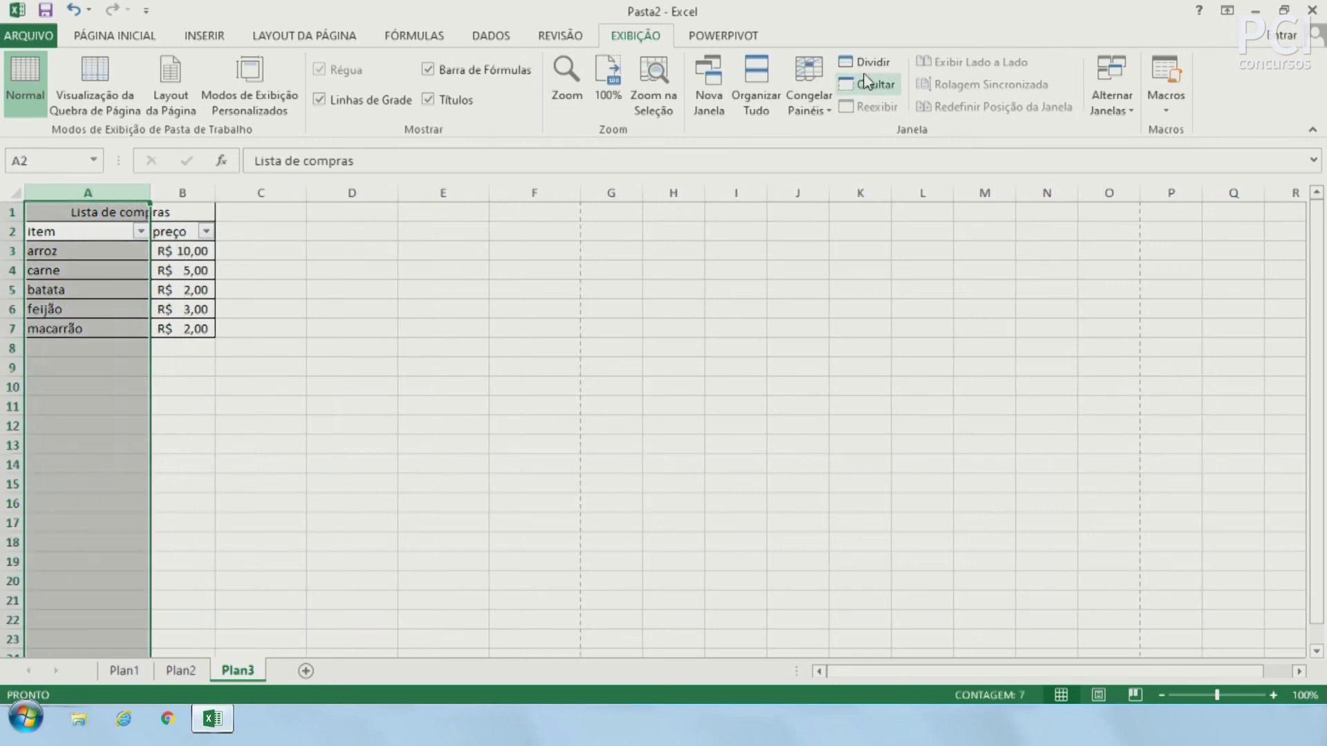
click(798, 104)
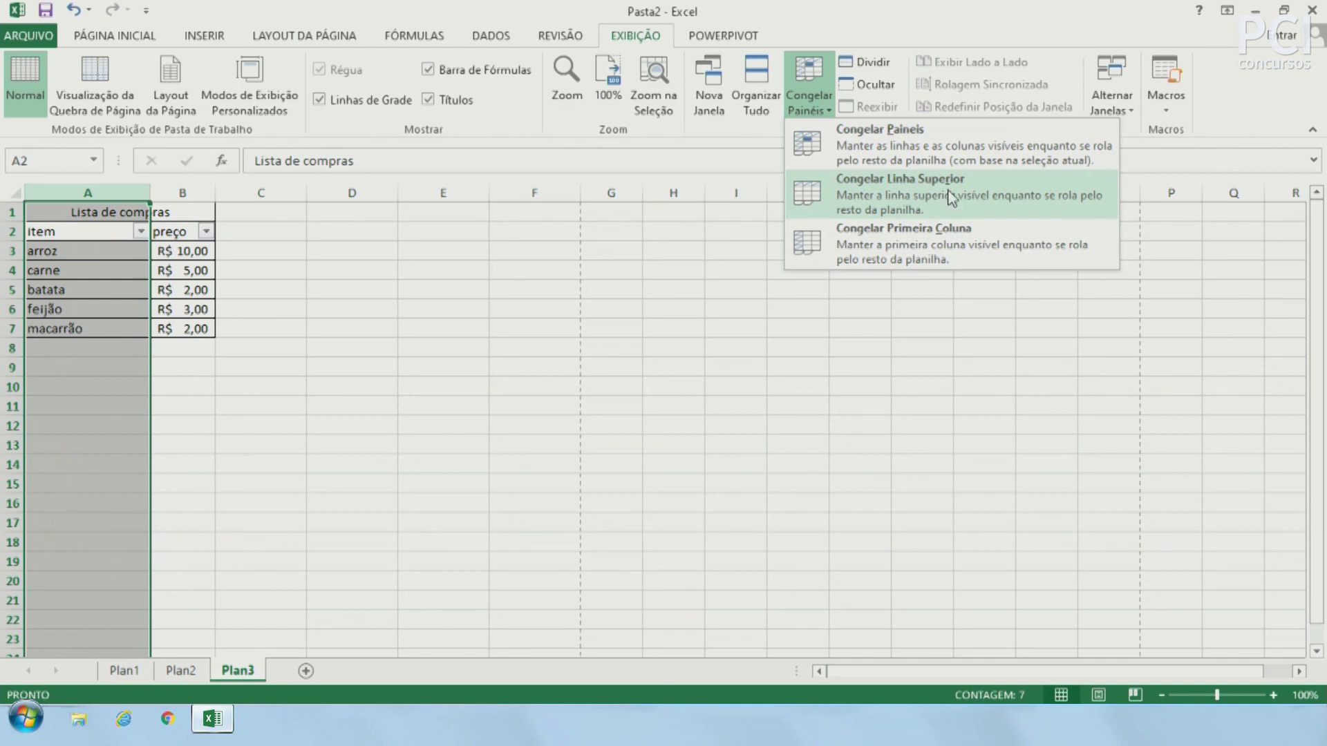
click(940, 254)
click(453, 477)
Scroll right to check column A stays fixed, picking cells like V13, AA6 and AB5.
drag(894, 672, 923, 671)
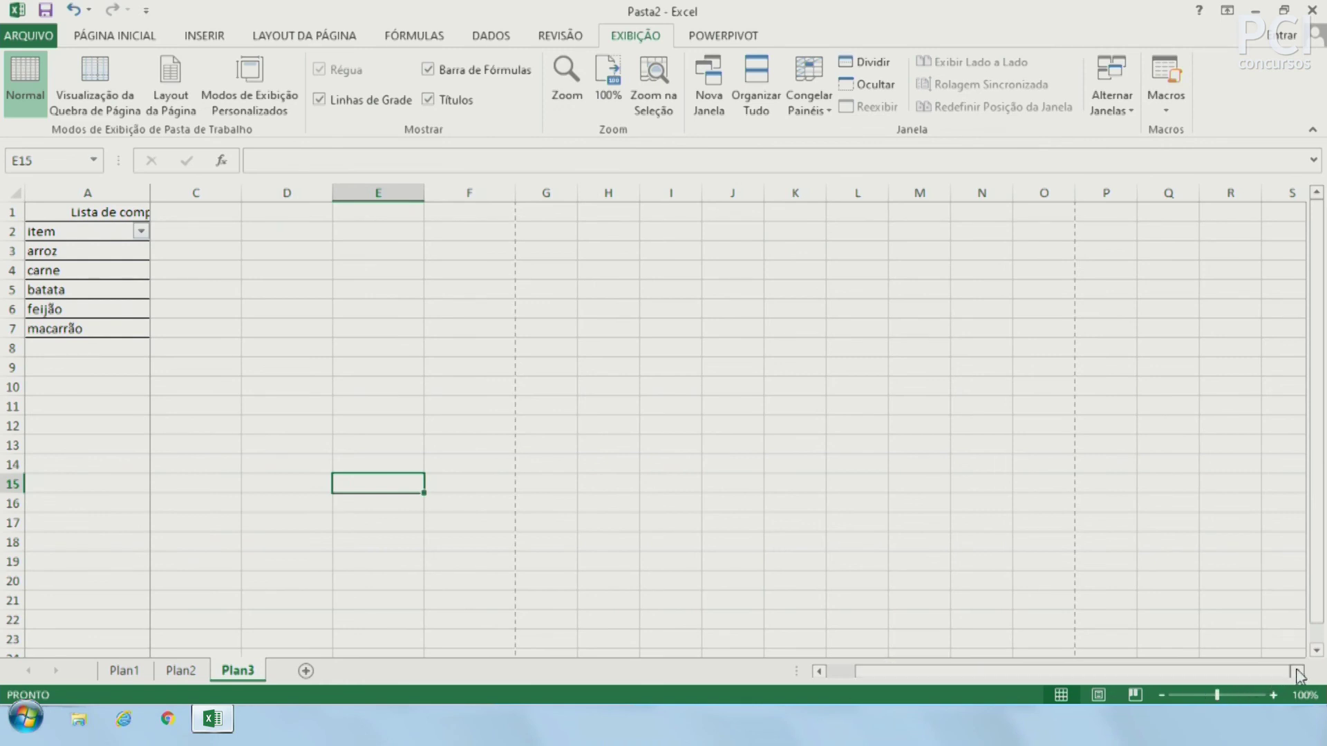
drag(1297, 671, 1296, 671)
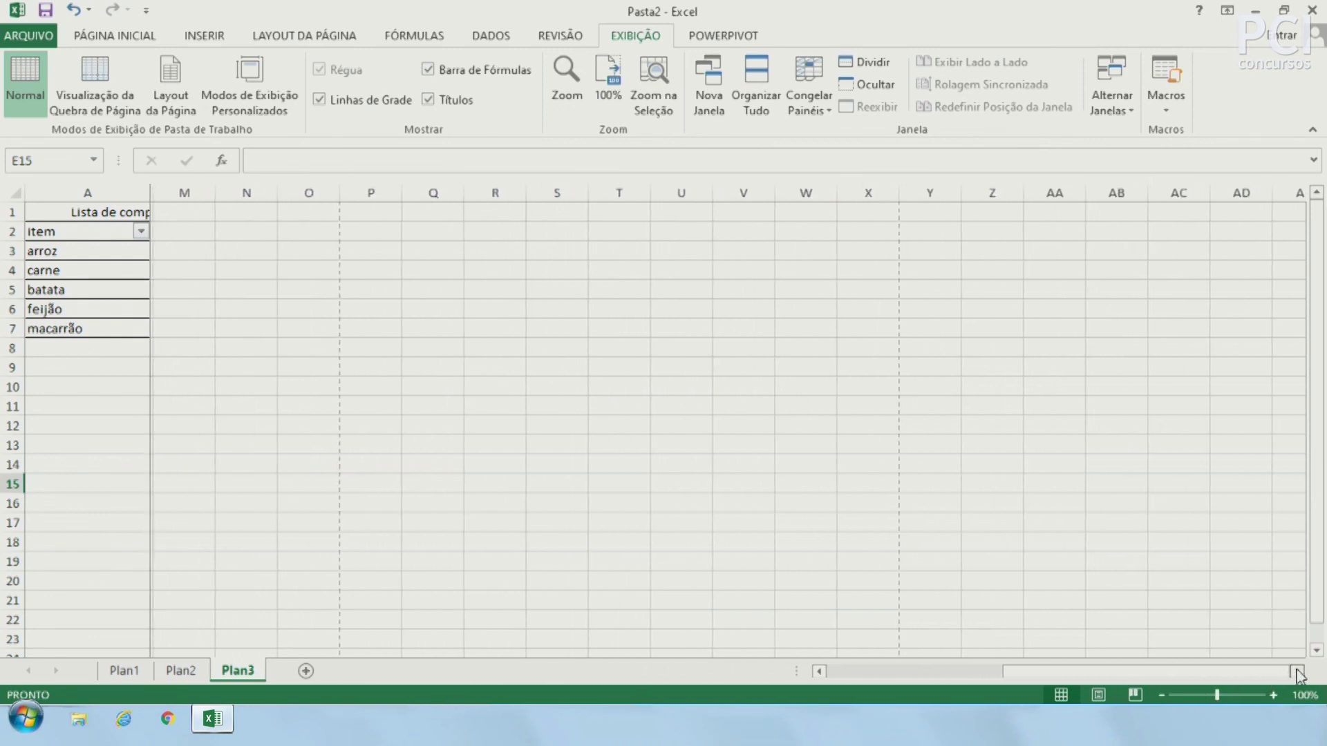
drag(1296, 671, 1296, 671)
click(109, 190)
click(80, 269)
click(88, 290)
click(367, 445)
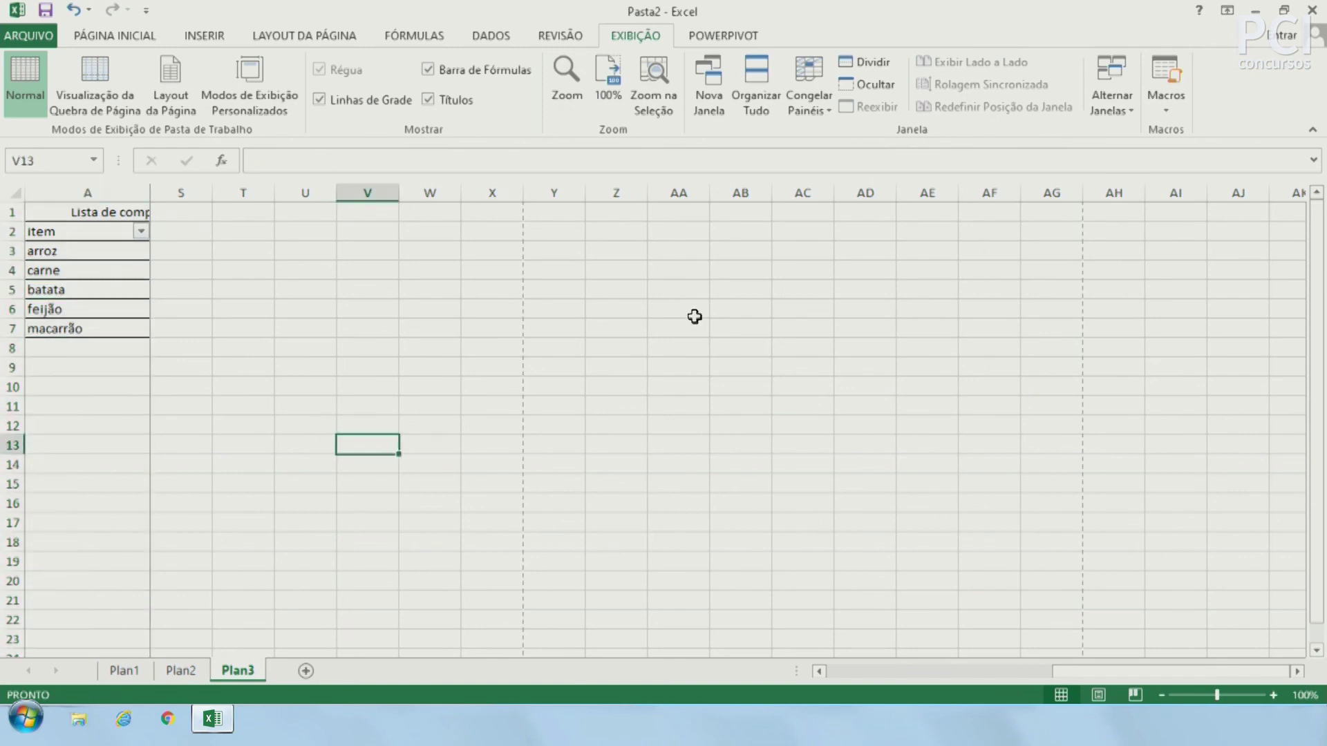
click(695, 317)
click(760, 283)
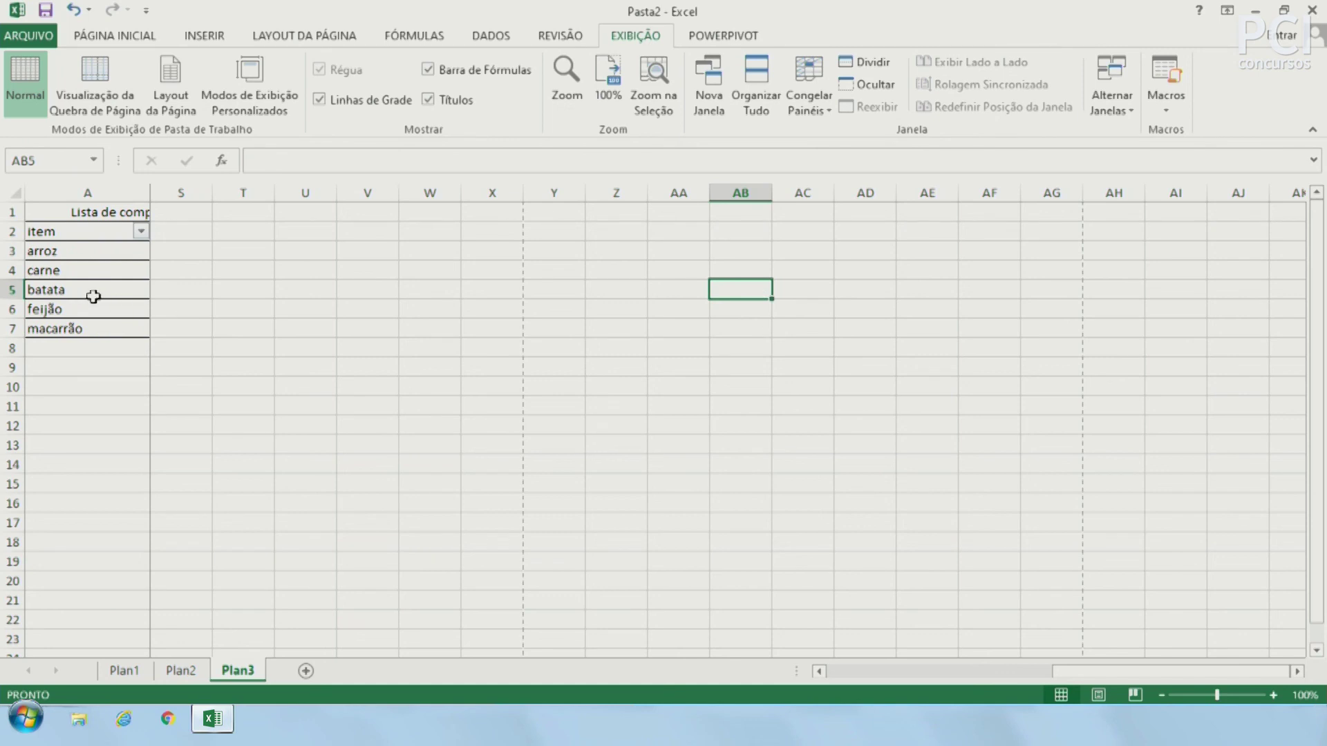
Pick cells A5, AC5 and AB8, then scroll further right past frozen column A.
click(66, 290)
click(812, 286)
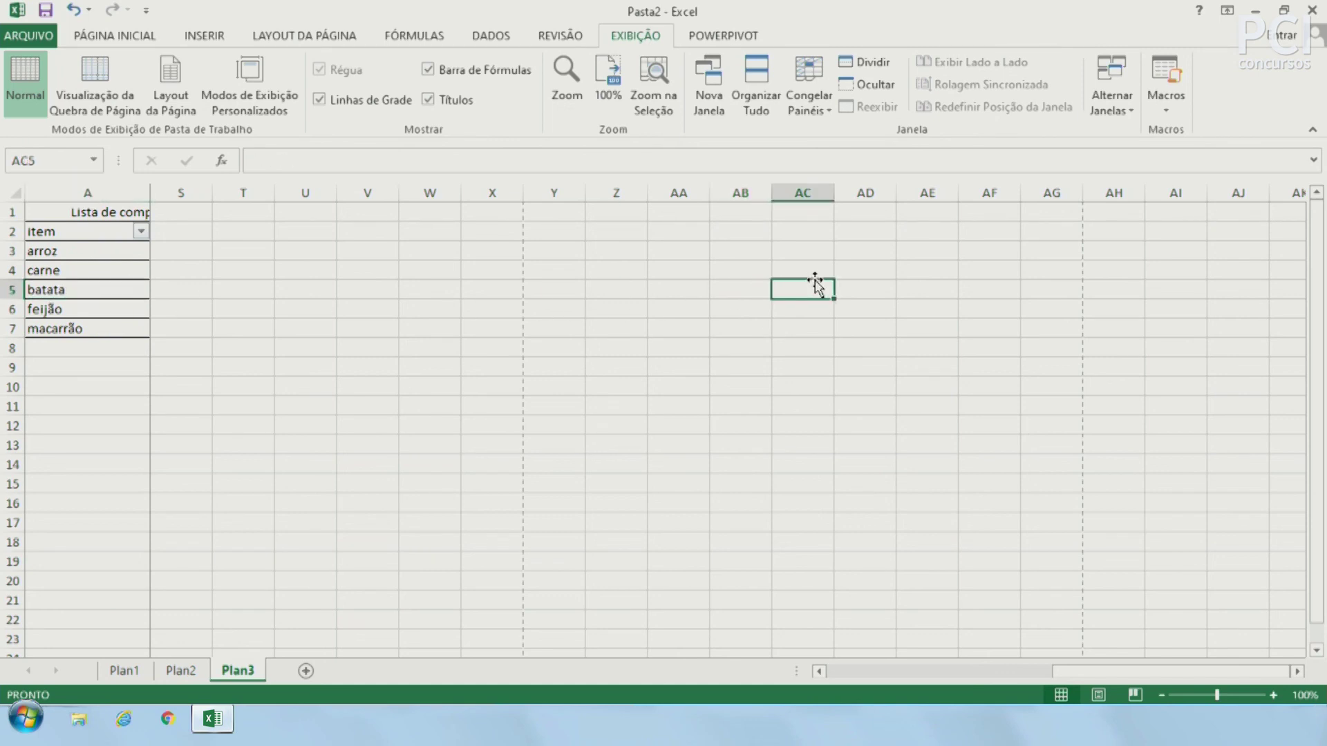
click(716, 340)
click(1297, 671)
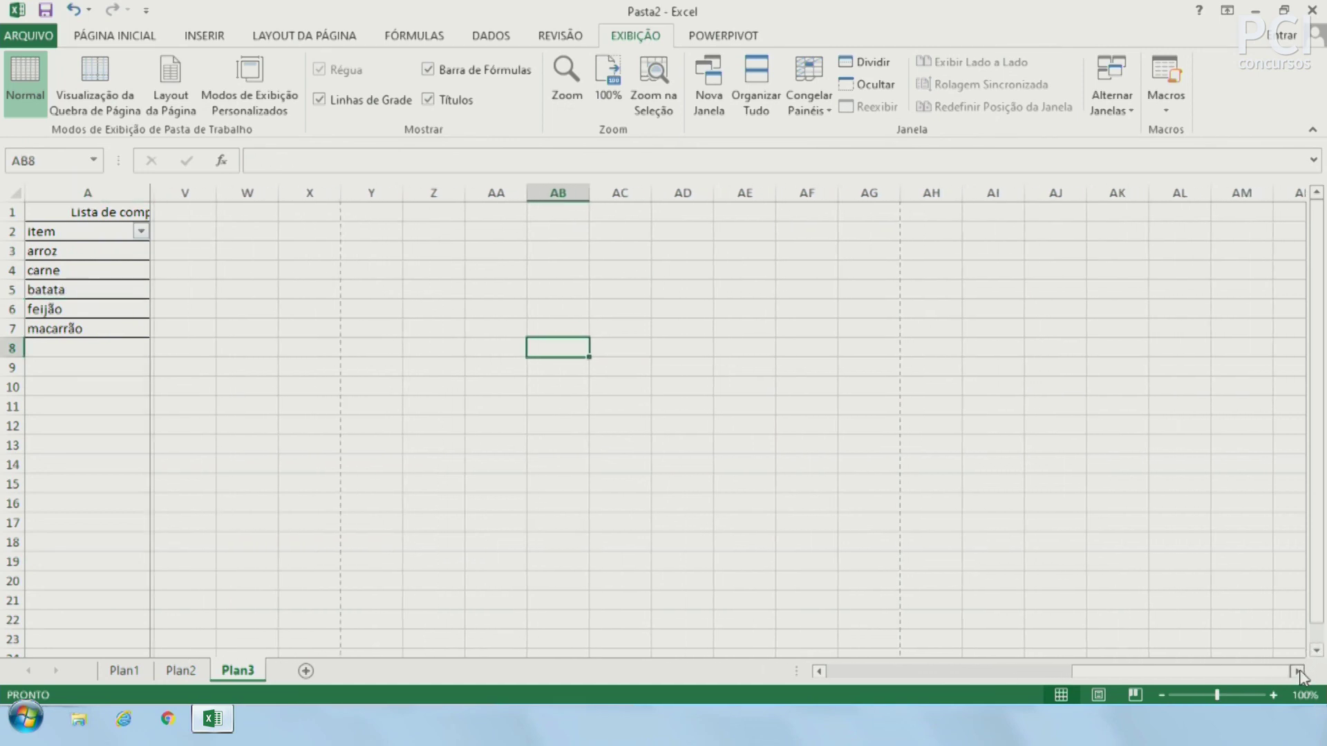
click(1297, 671)
click(1297, 671)
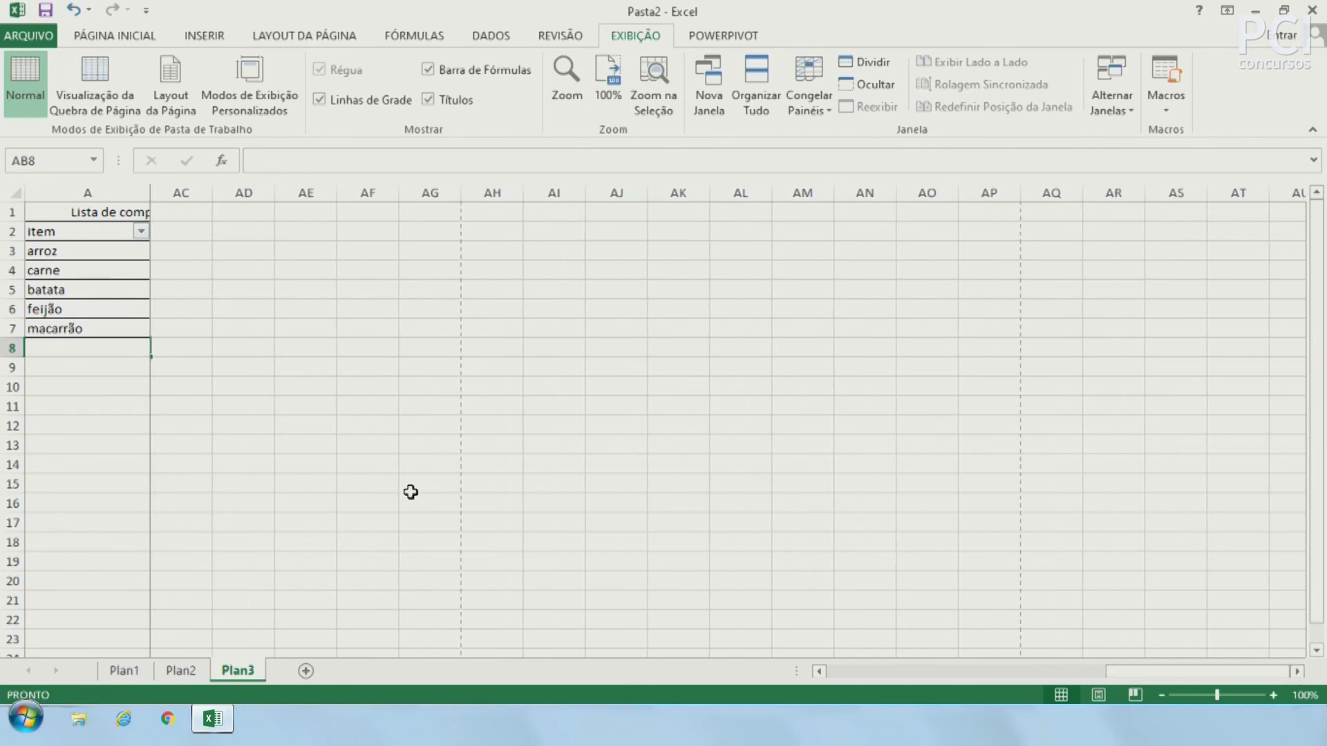
Unfreeze the panes and select cells B8 and F13 in the list.
click(808, 90)
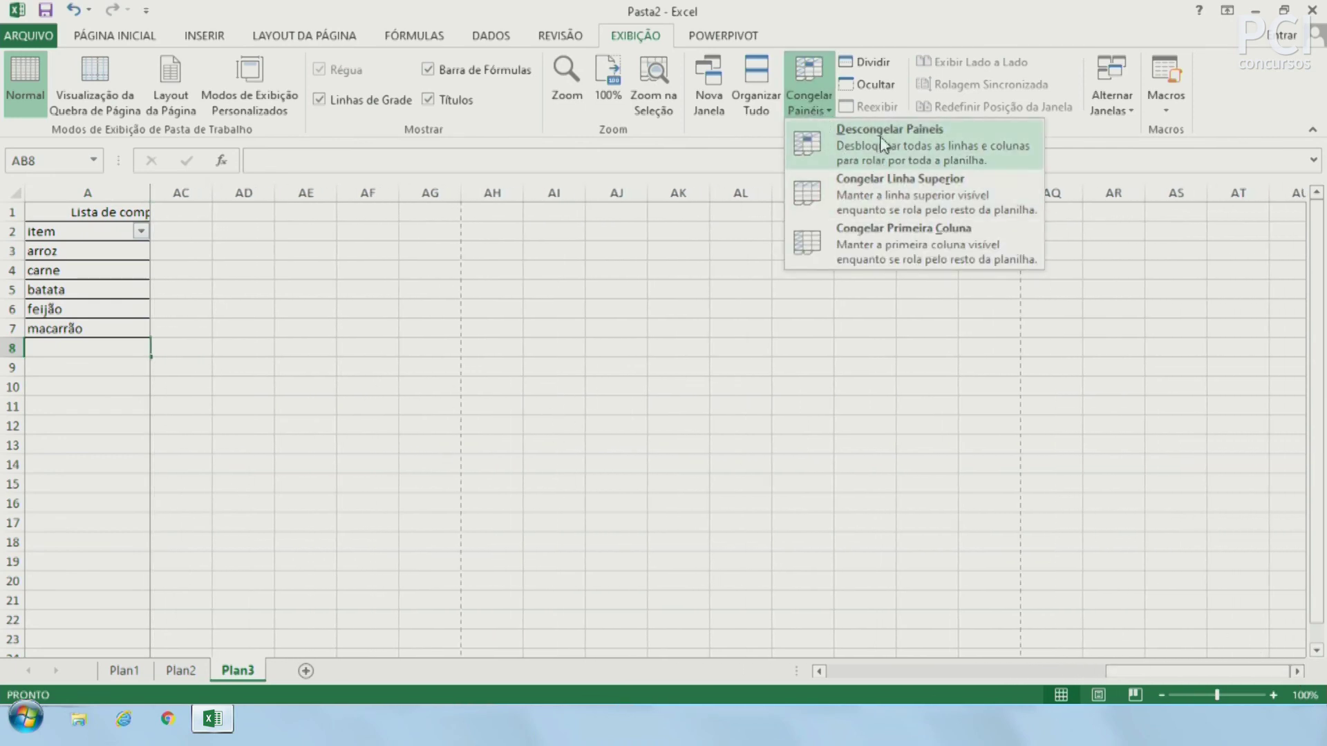
click(857, 214)
click(129, 275)
click(199, 349)
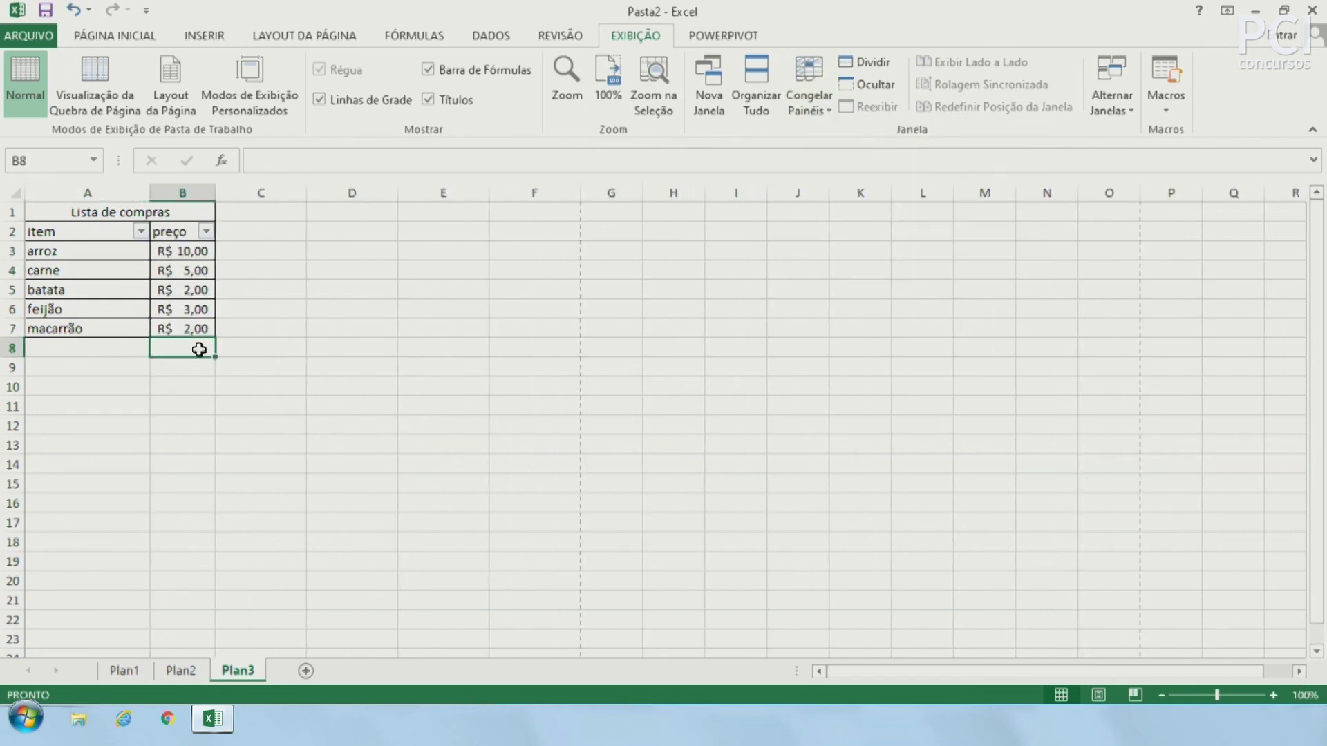
click(559, 439)
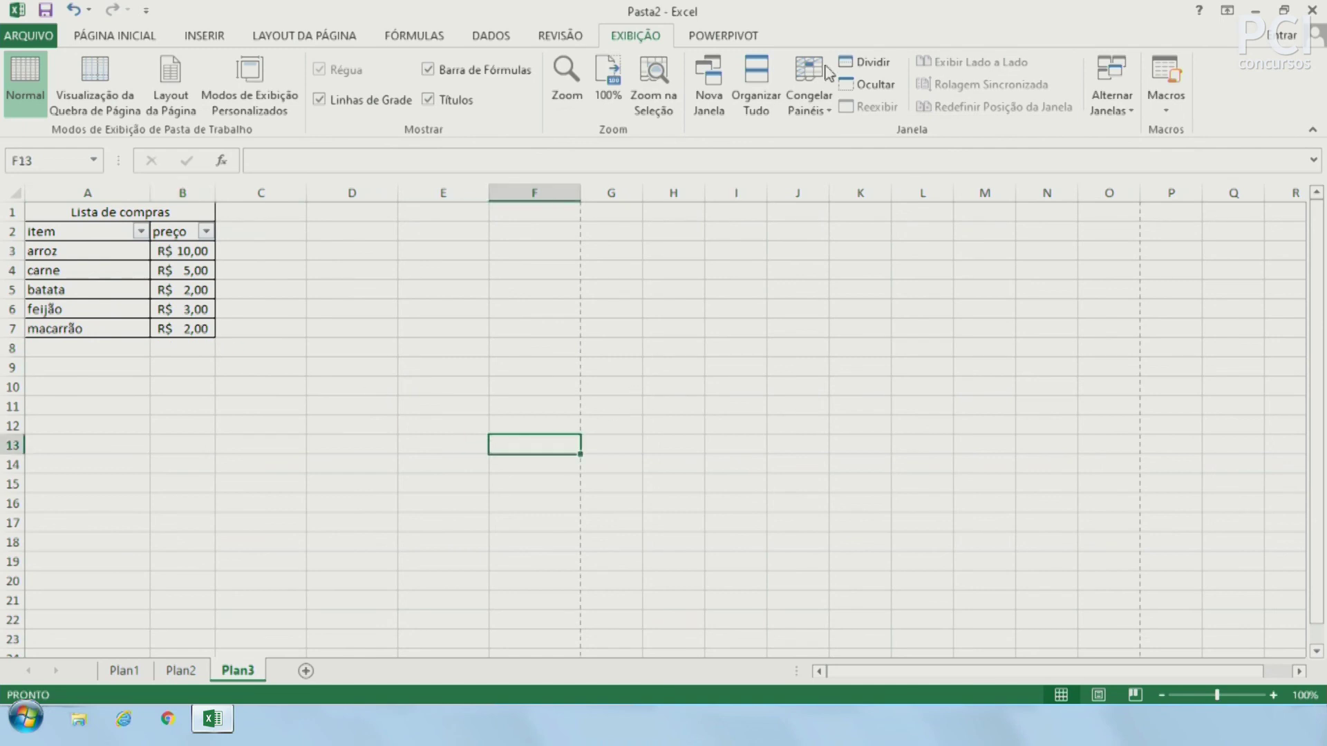
click(866, 64)
click(634, 424)
click(501, 425)
click(889, 477)
scroll(901, 553, down, 5)
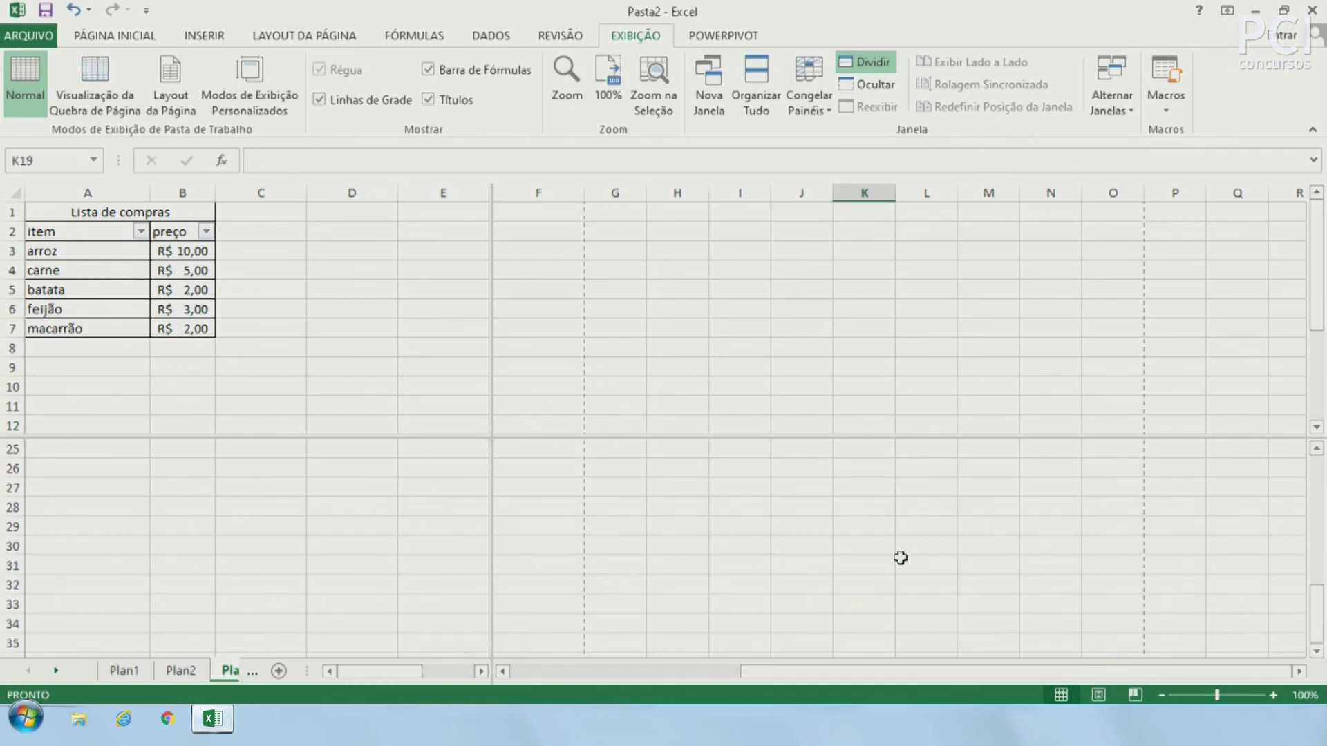
scroll(900, 558, up, 3)
scroll(927, 376, up, 2)
scroll(927, 377, up, 1)
scroll(927, 377, down, 6)
scroll(927, 377, down, 2)
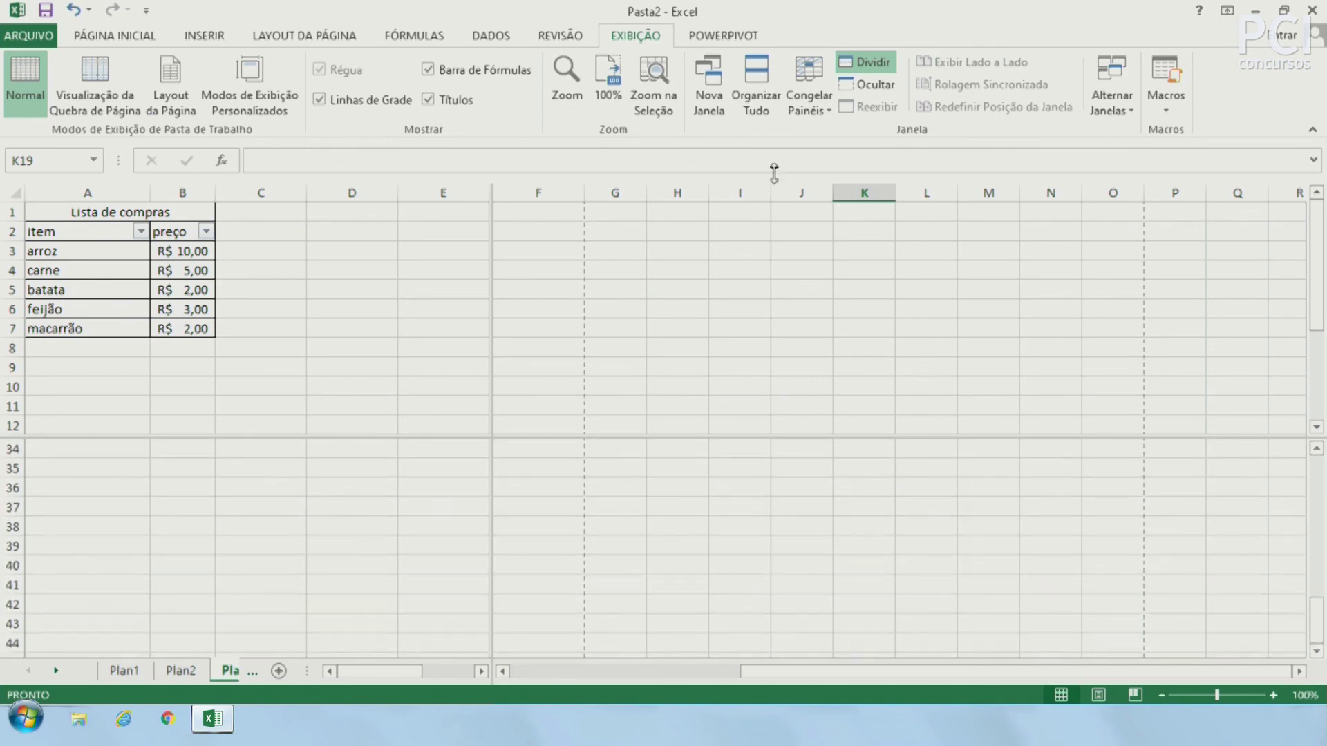
click(359, 366)
click(443, 532)
click(593, 309)
click(443, 526)
click(317, 320)
click(443, 449)
click(443, 546)
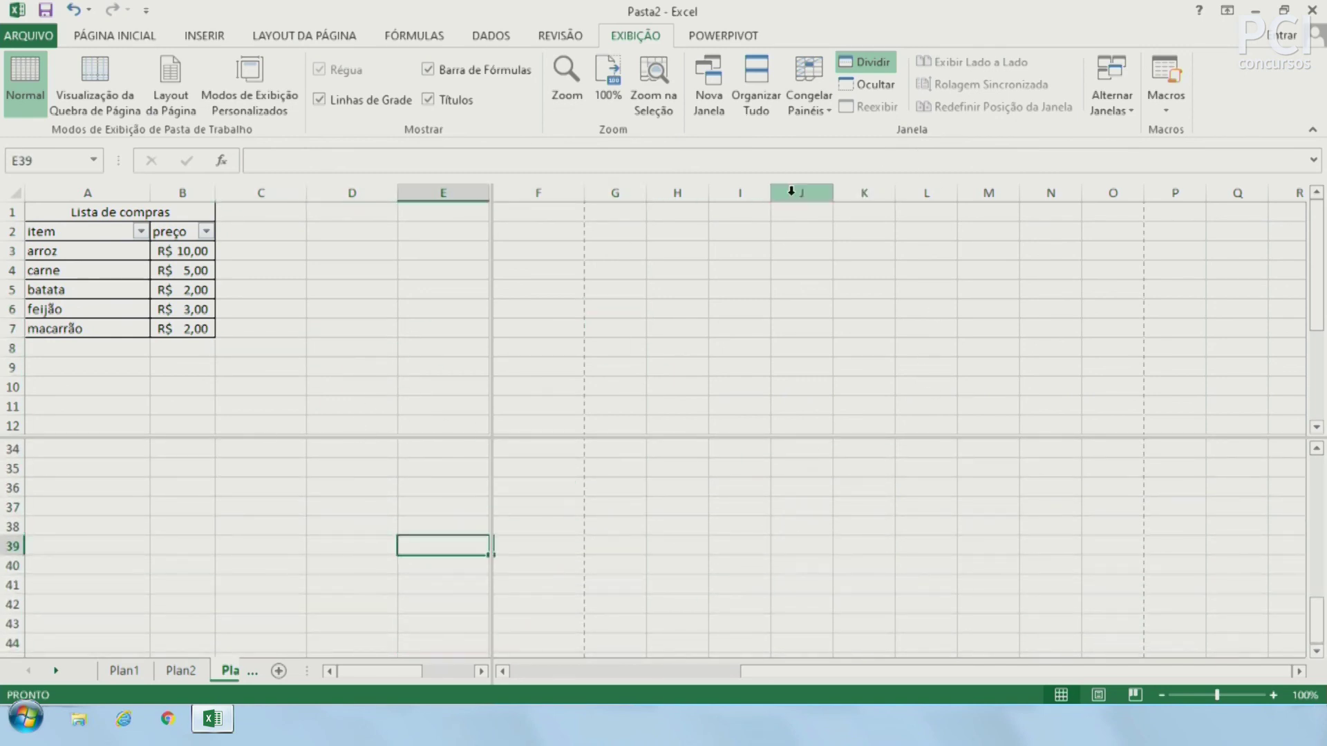
click(865, 63)
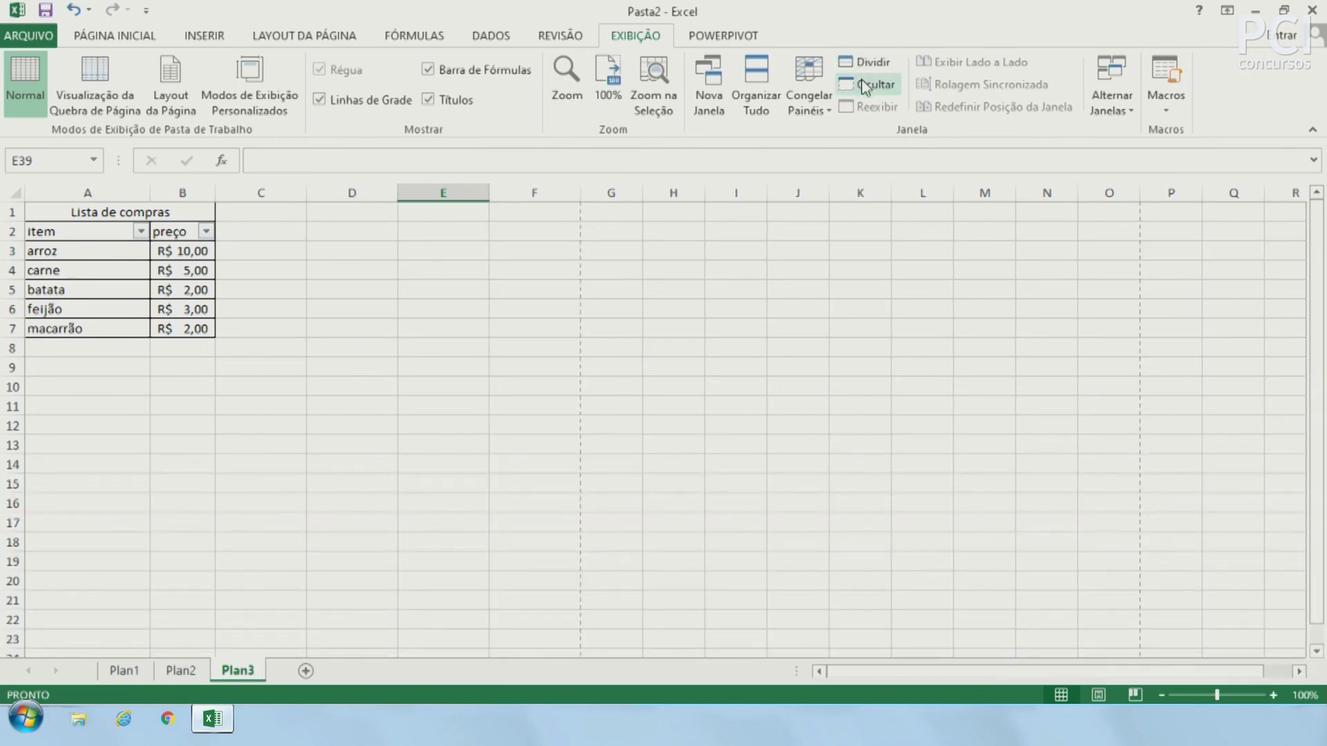
click(866, 86)
click(864, 105)
click(674, 420)
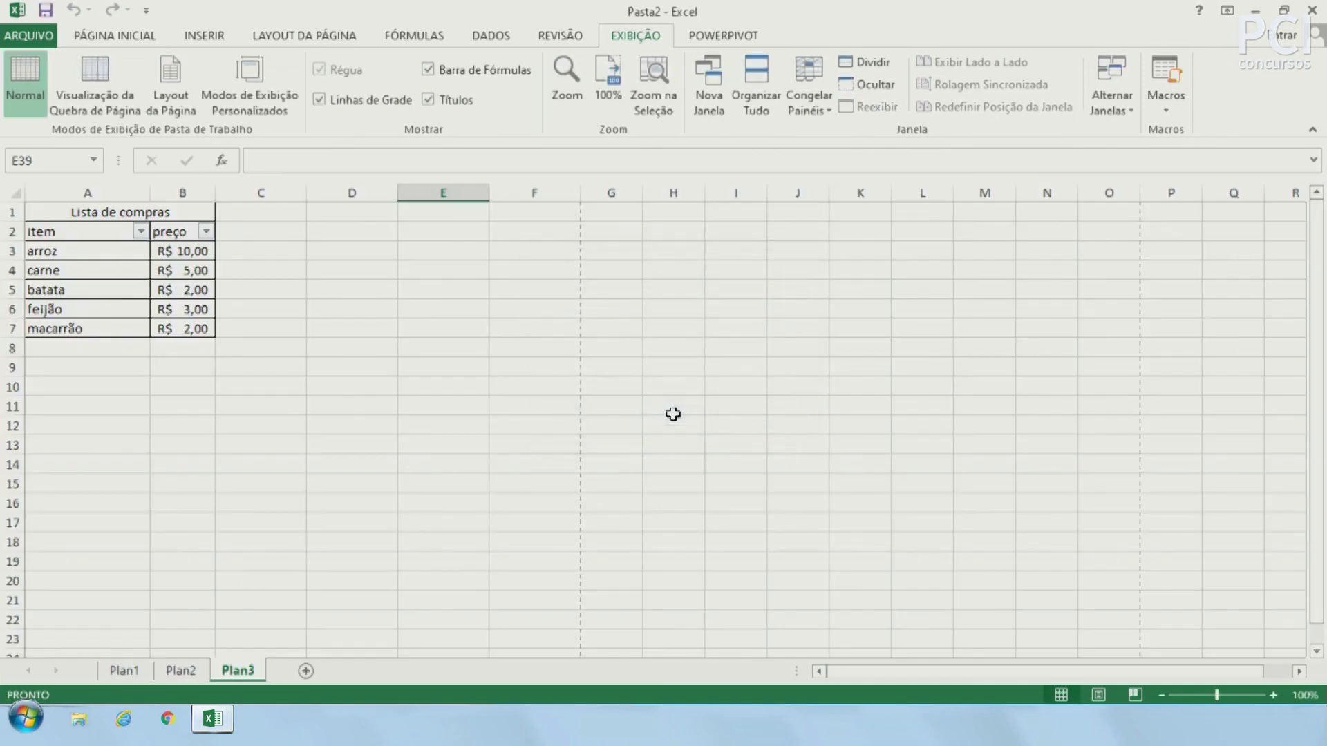
click(673, 414)
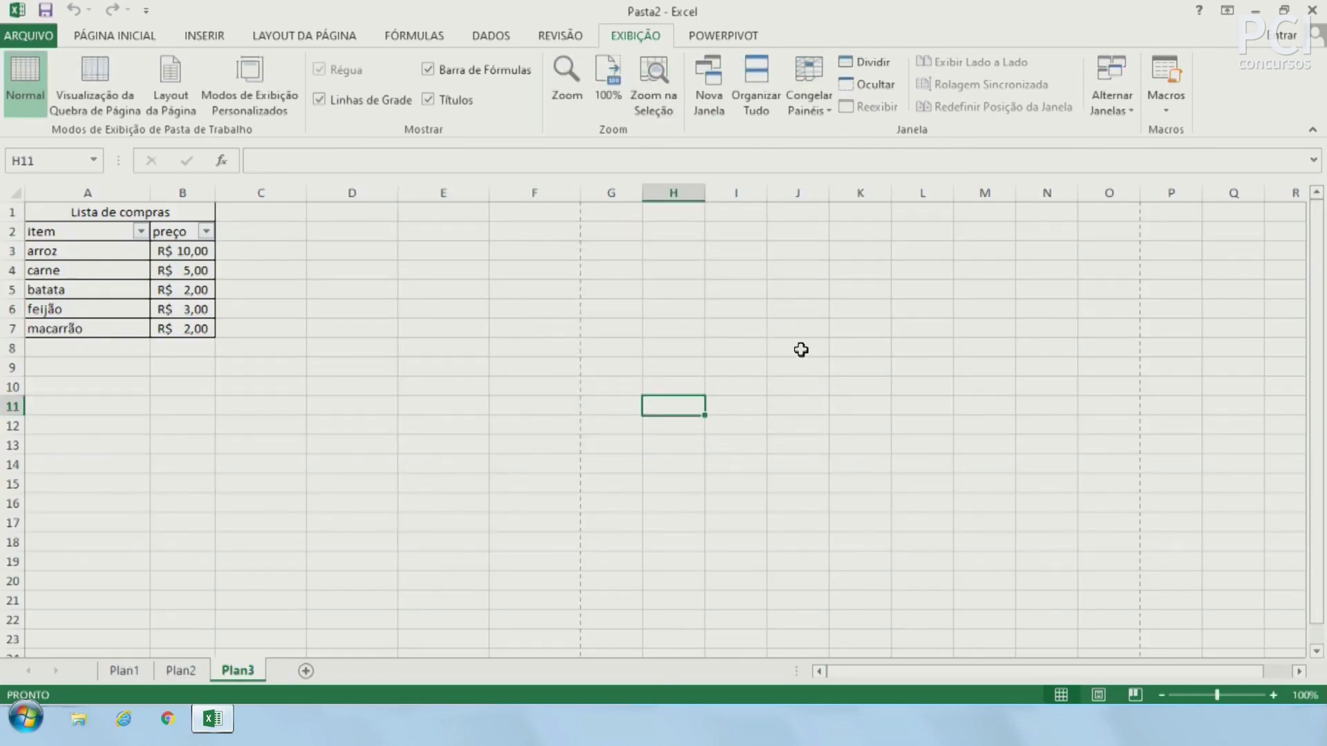
click(825, 366)
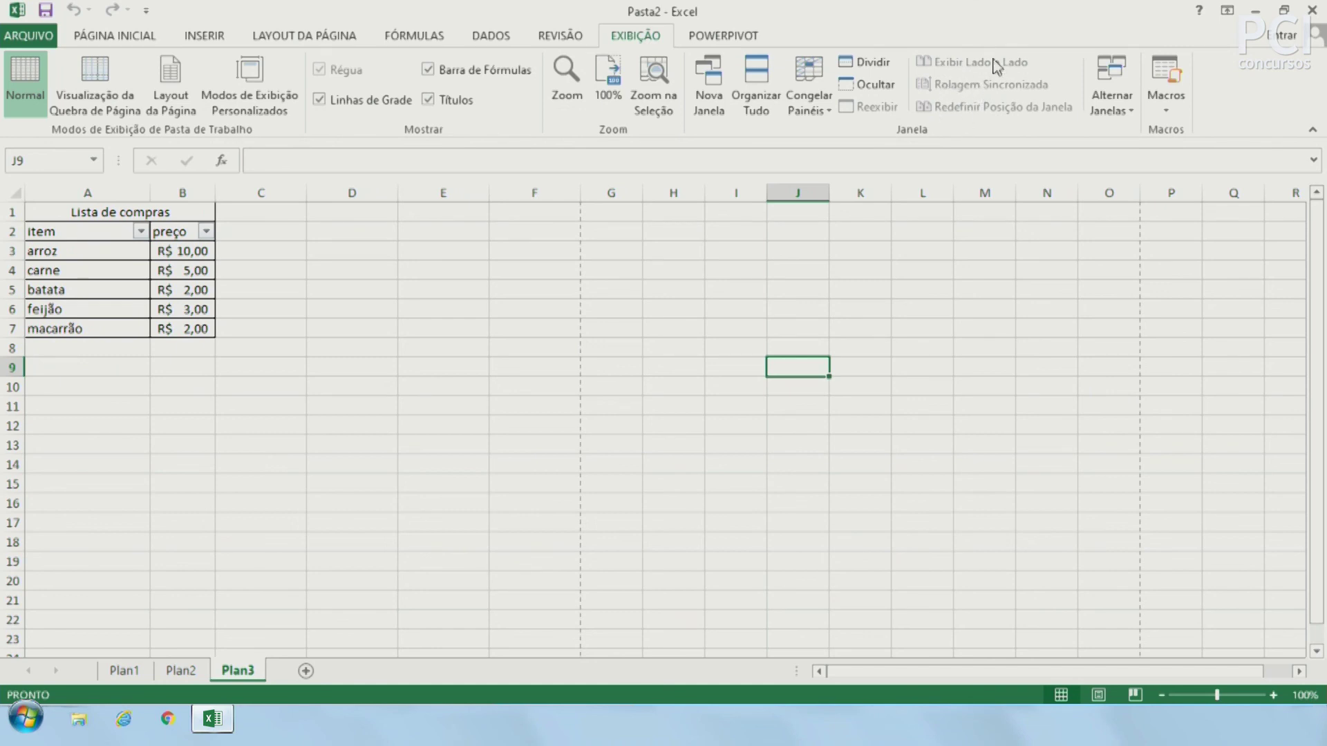
click(714, 84)
drag(850, 9, 898, 179)
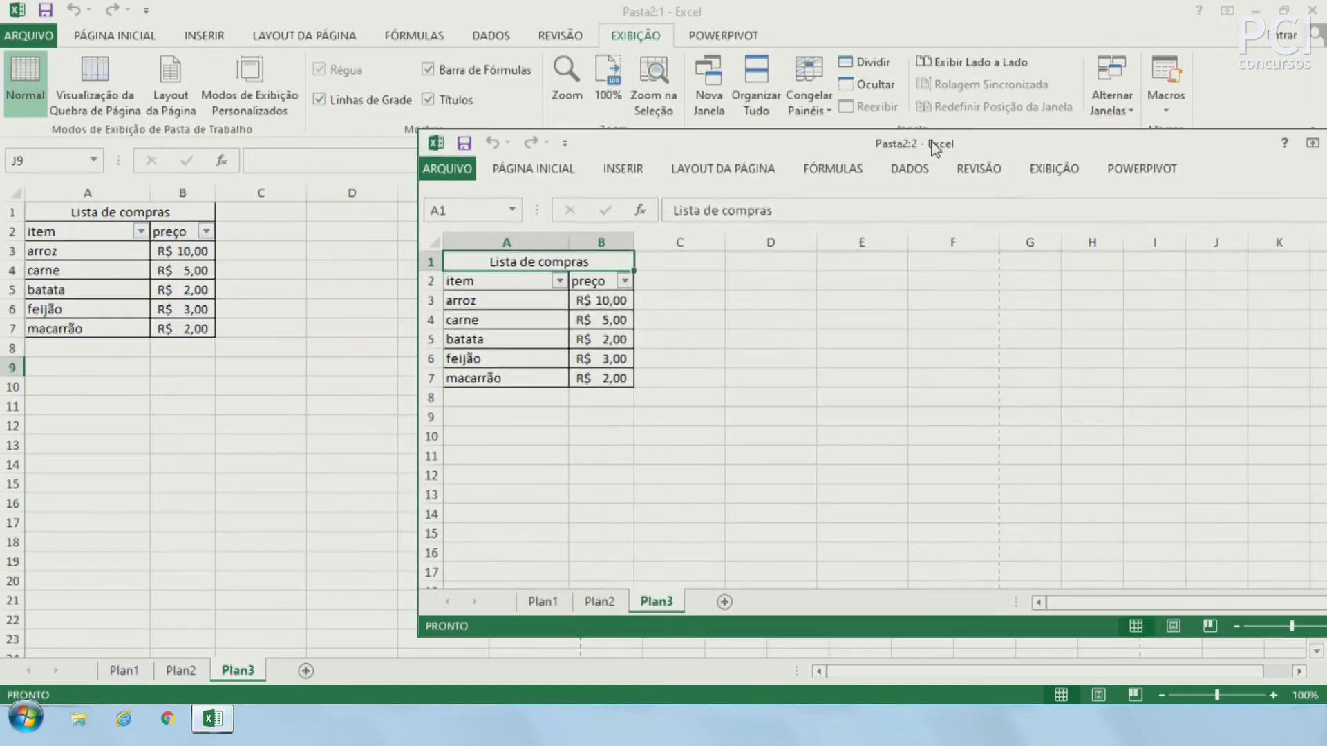
click(979, 63)
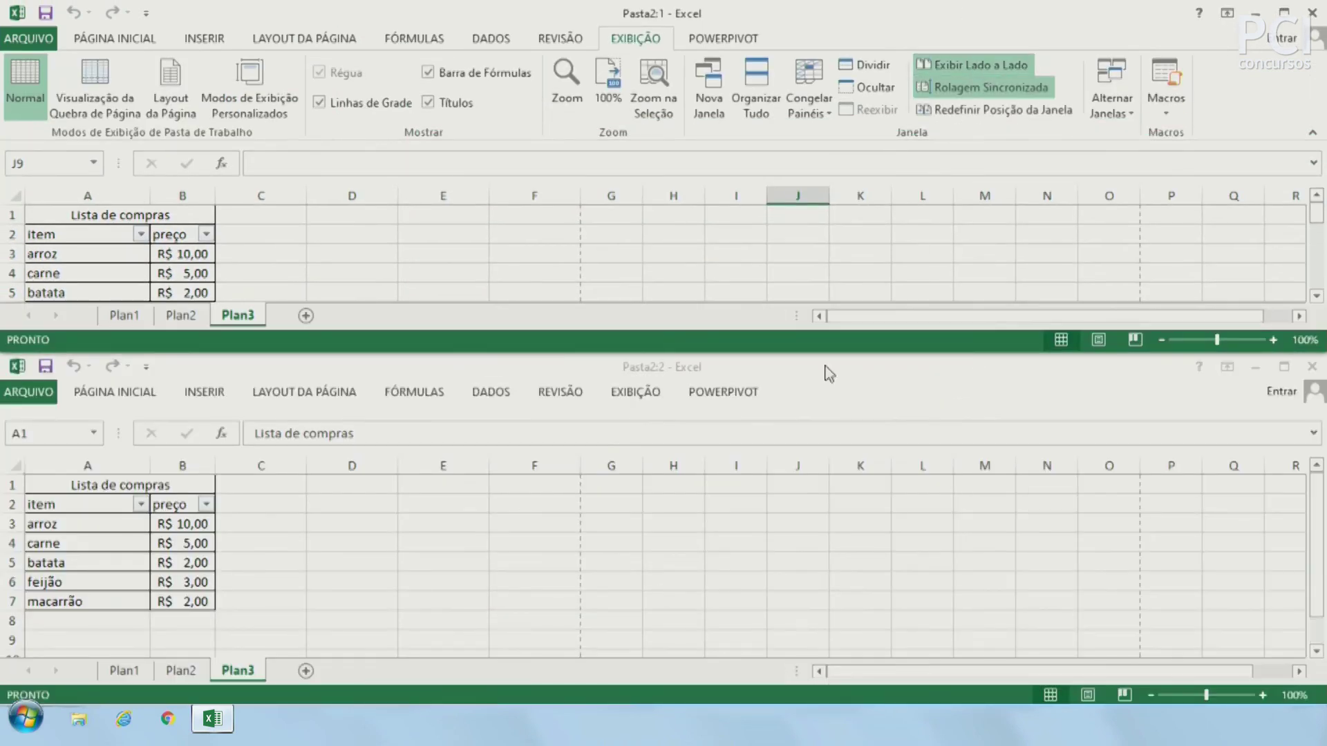
click(653, 287)
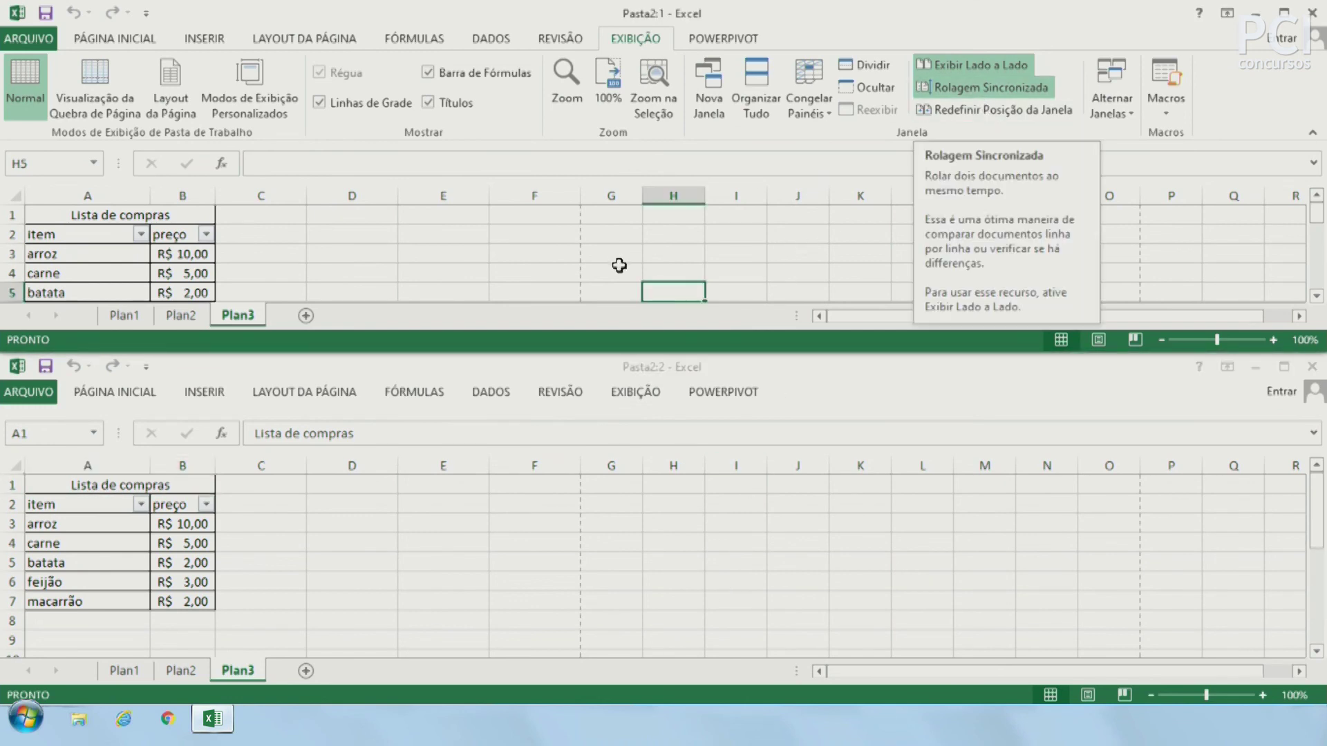
scroll(693, 257, down, 8)
scroll(693, 257, down, 3)
scroll(693, 256, down, 5)
scroll(693, 257, down, 6)
scroll(693, 256, down, 5)
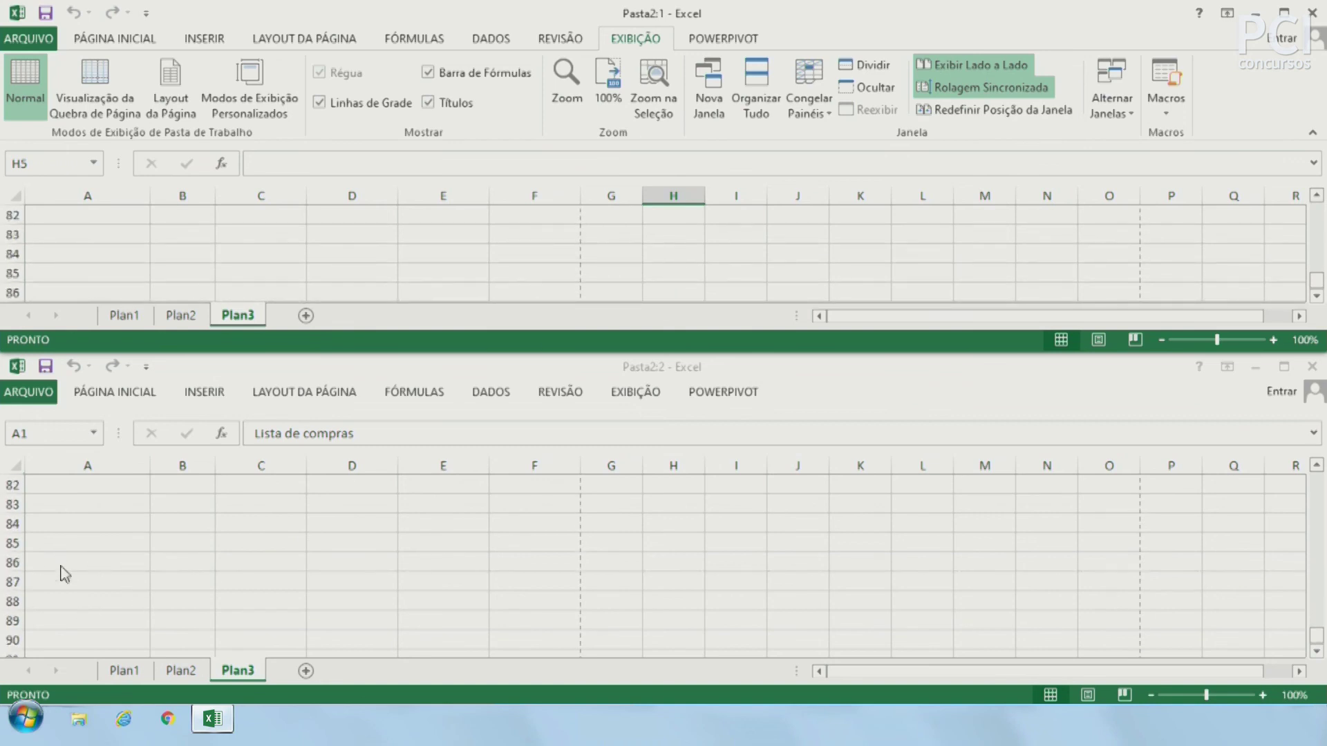
scroll(140, 609, up, 13)
scroll(140, 608, up, 2)
scroll(140, 608, up, 3)
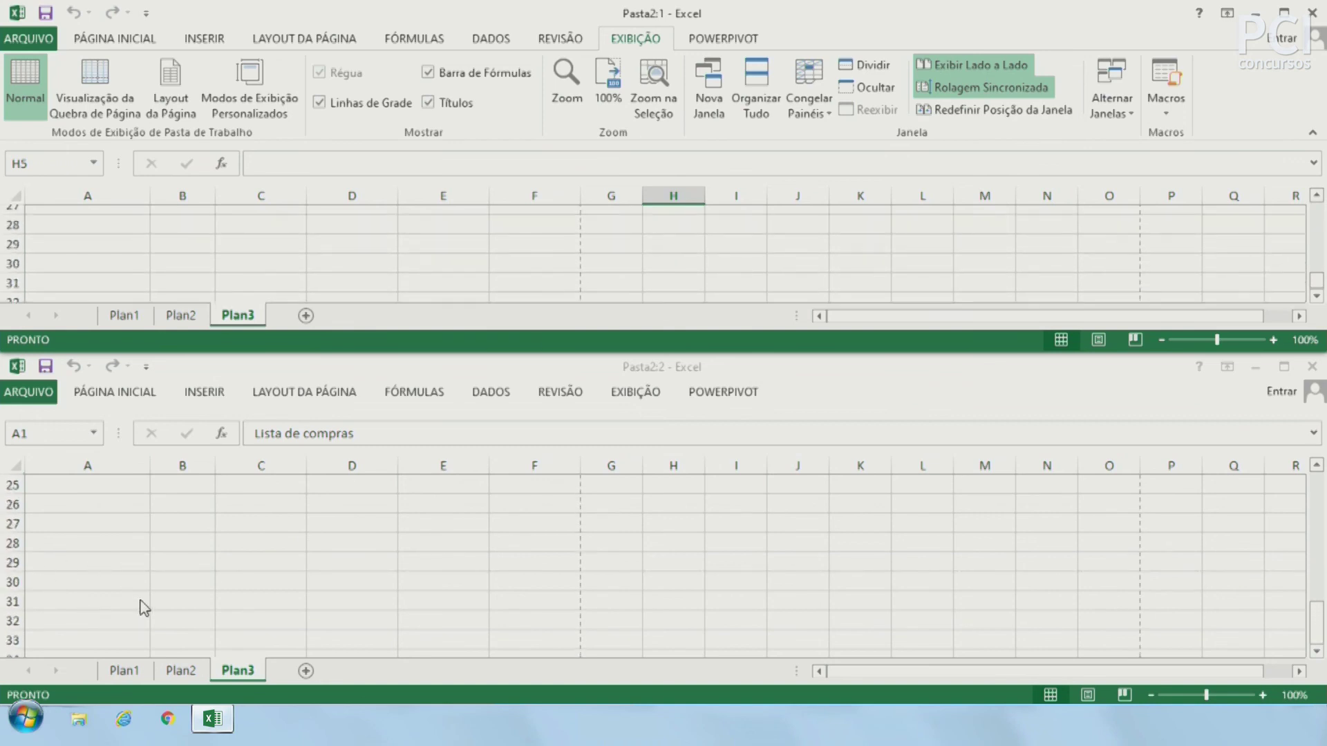
scroll(143, 608, up, 9)
click(990, 87)
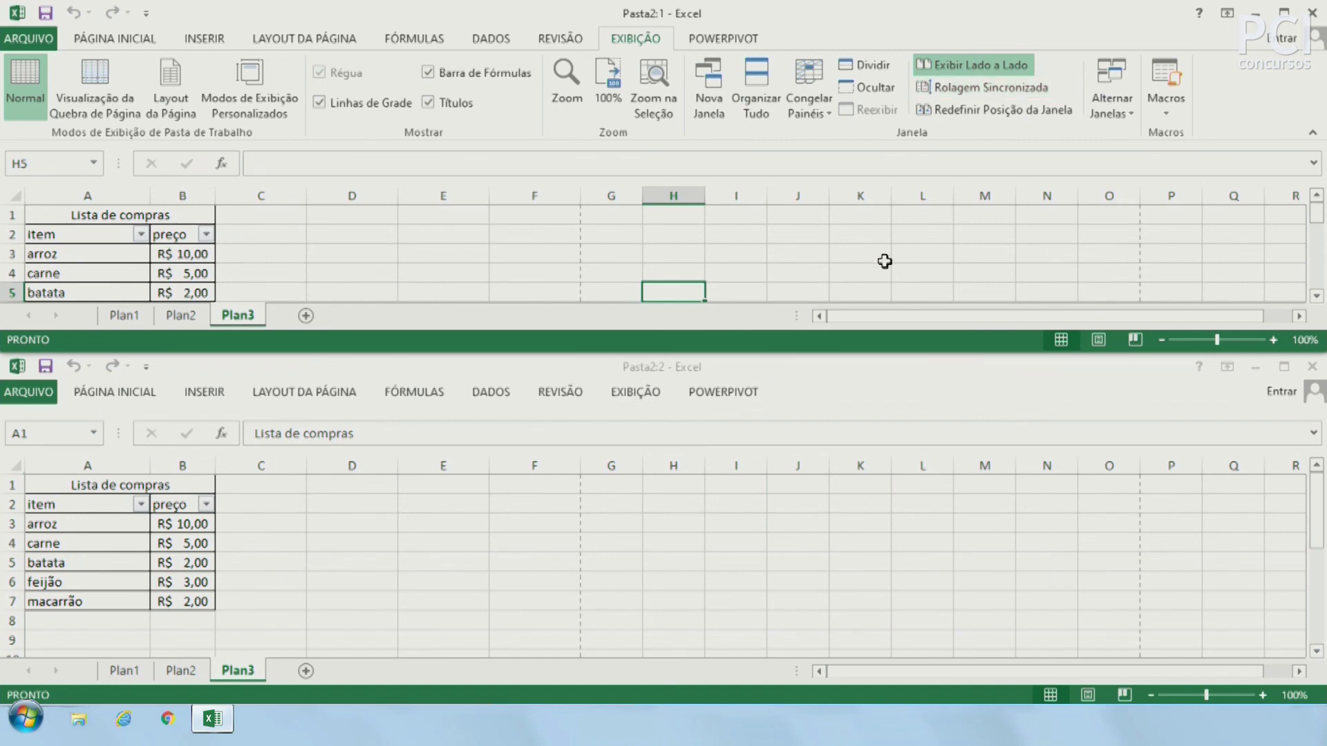
scroll(886, 267, down, 5)
scroll(885, 267, down, 3)
scroll(884, 267, up, 8)
scroll(536, 468, down, 1)
scroll(521, 547, down, 4)
scroll(521, 548, up, 5)
click(971, 65)
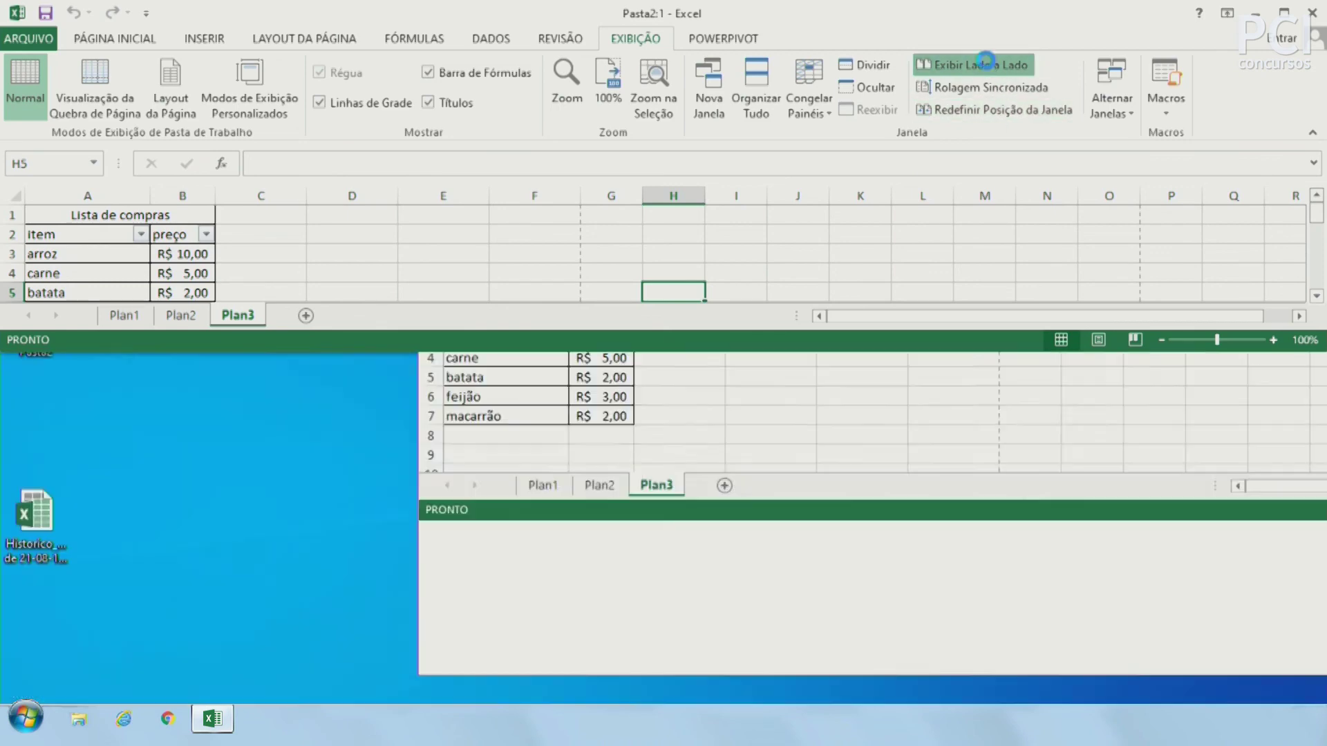
click(935, 61)
click(935, 63)
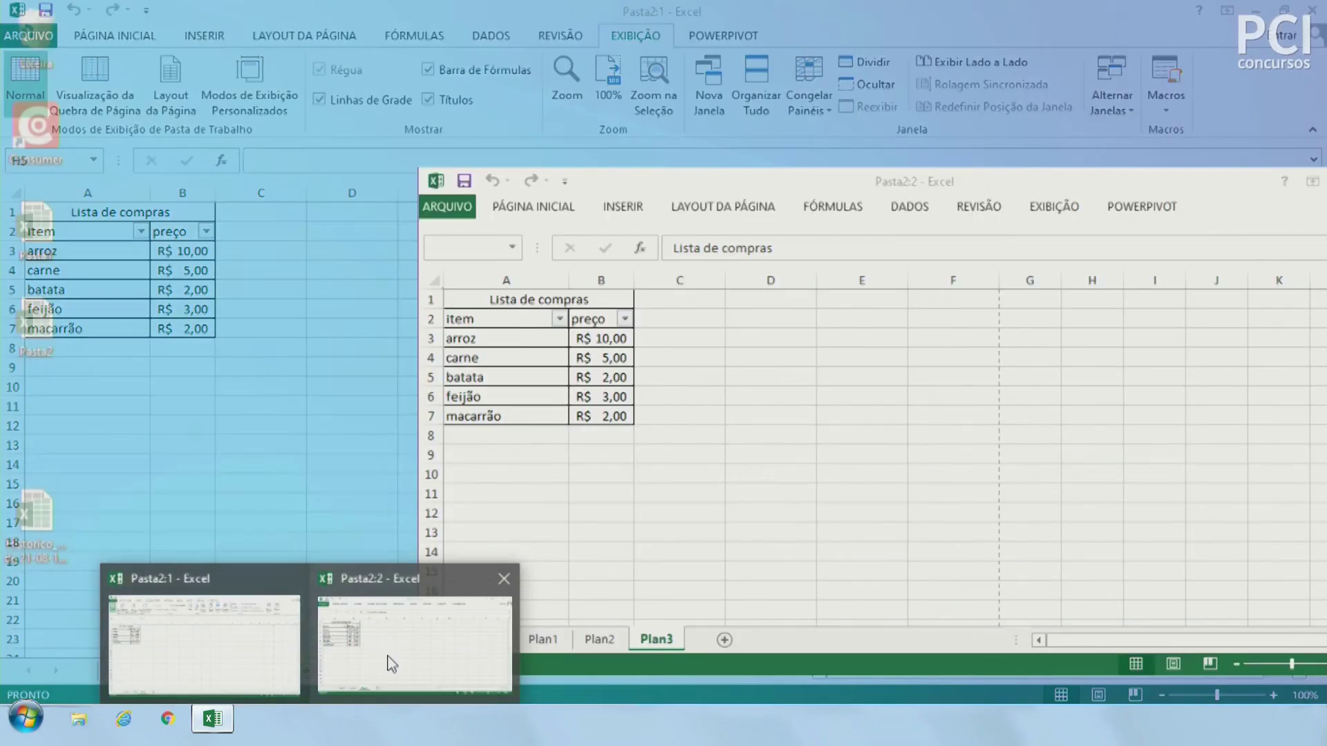
mouse_move(211, 718)
click(385, 666)
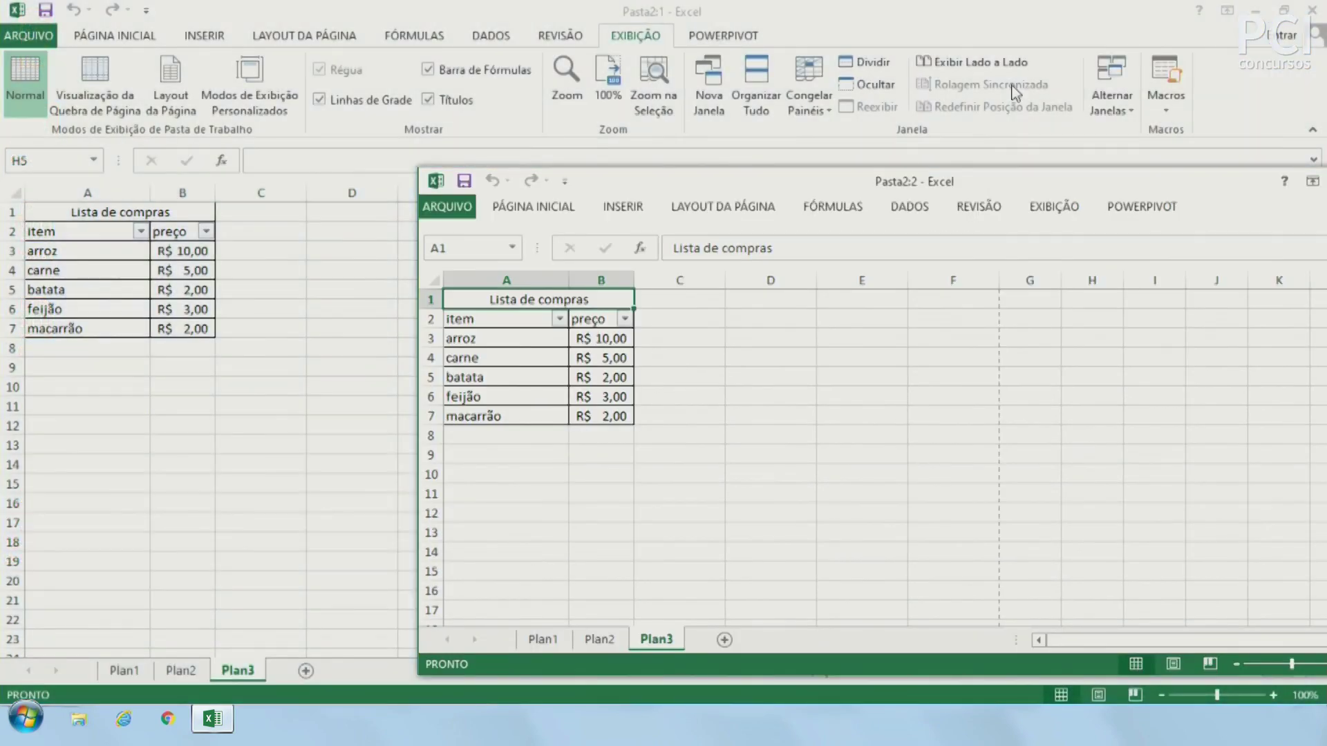
drag(1196, 181, 935, 177)
click(1050, 170)
click(735, 406)
click(602, 497)
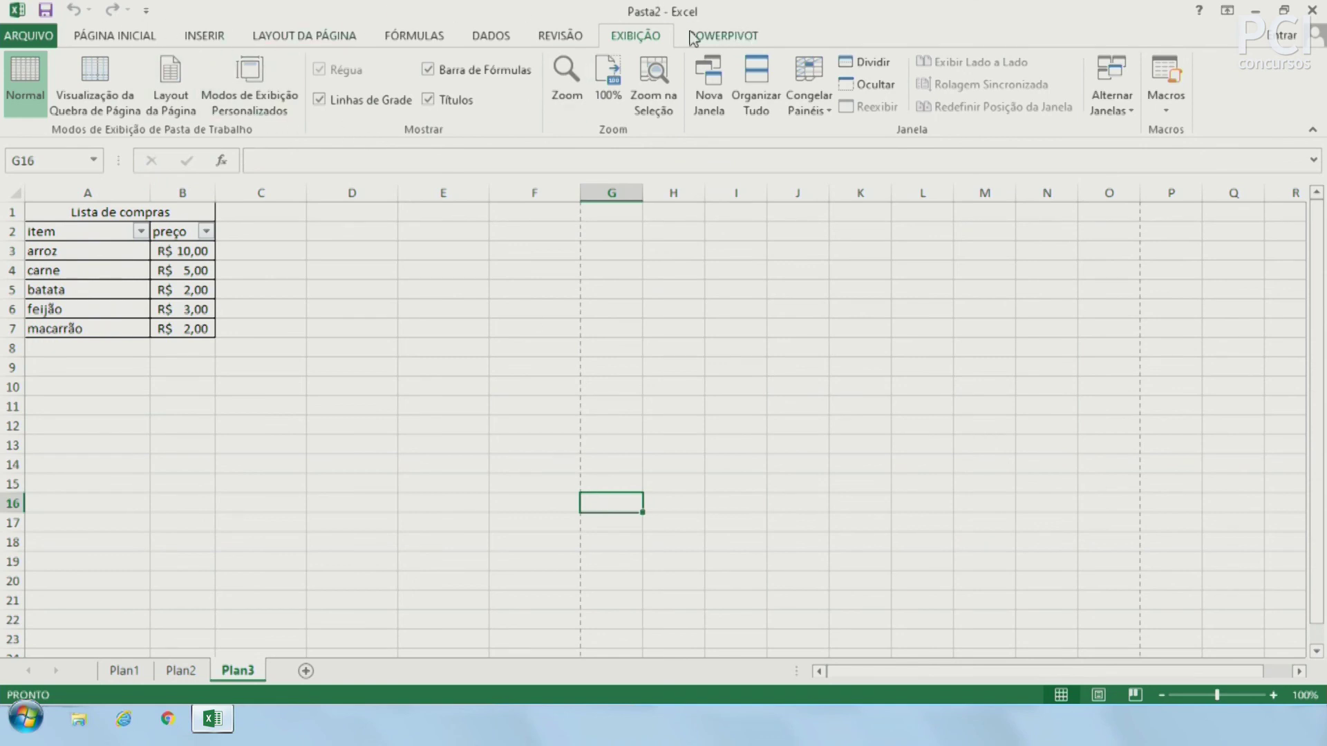
click(214, 38)
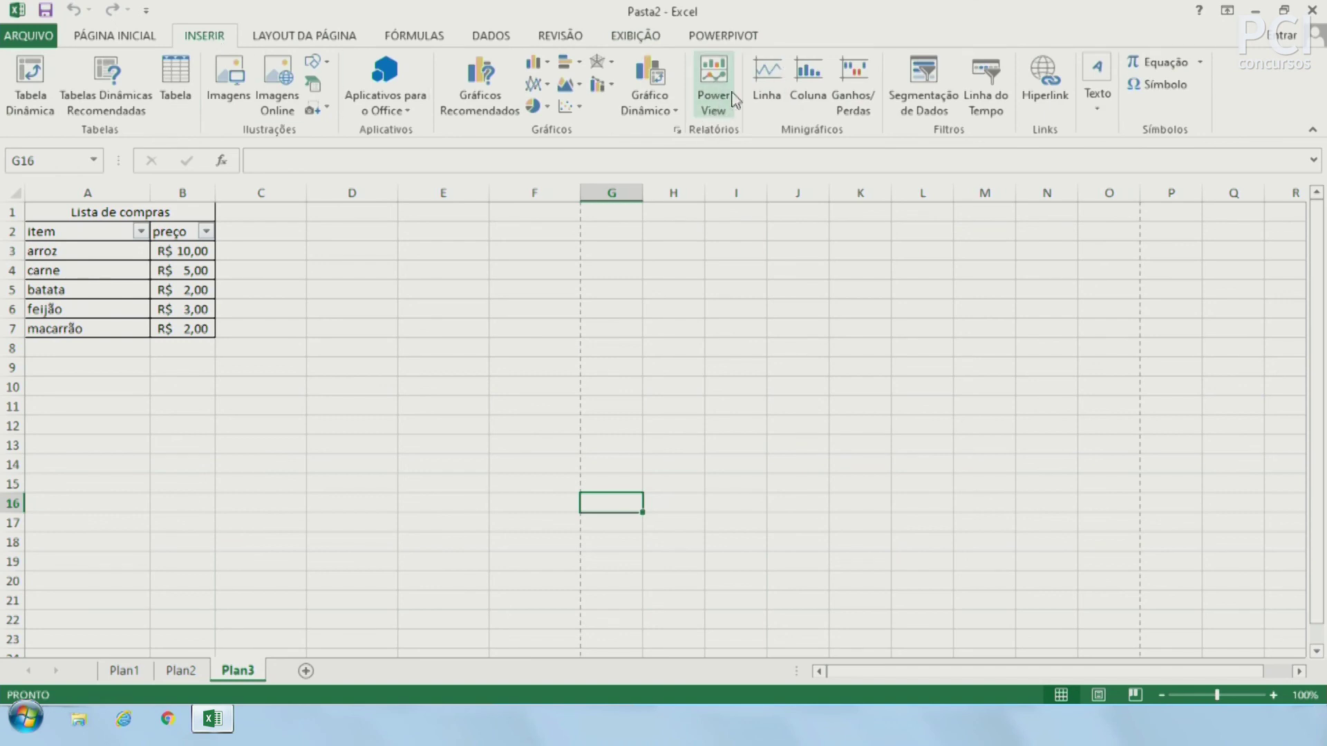
click(622, 38)
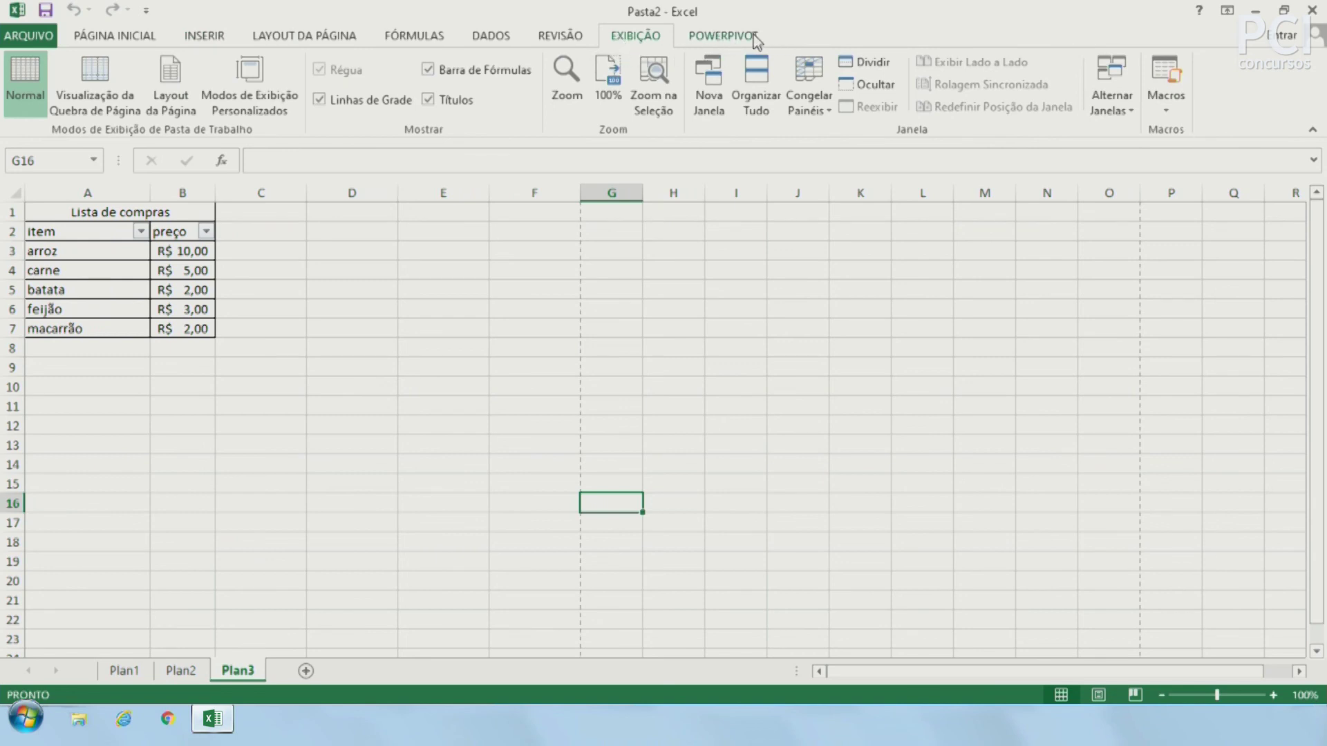
click(790, 363)
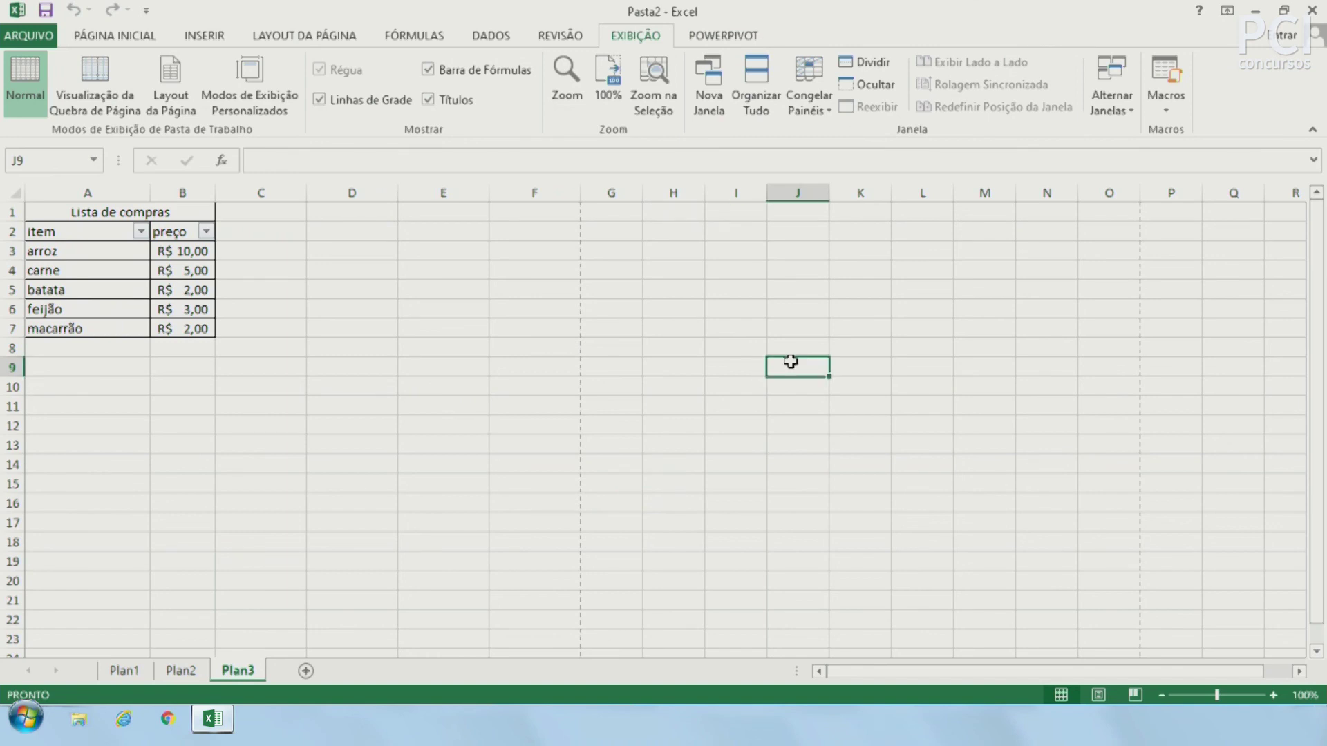
click(287, 154)
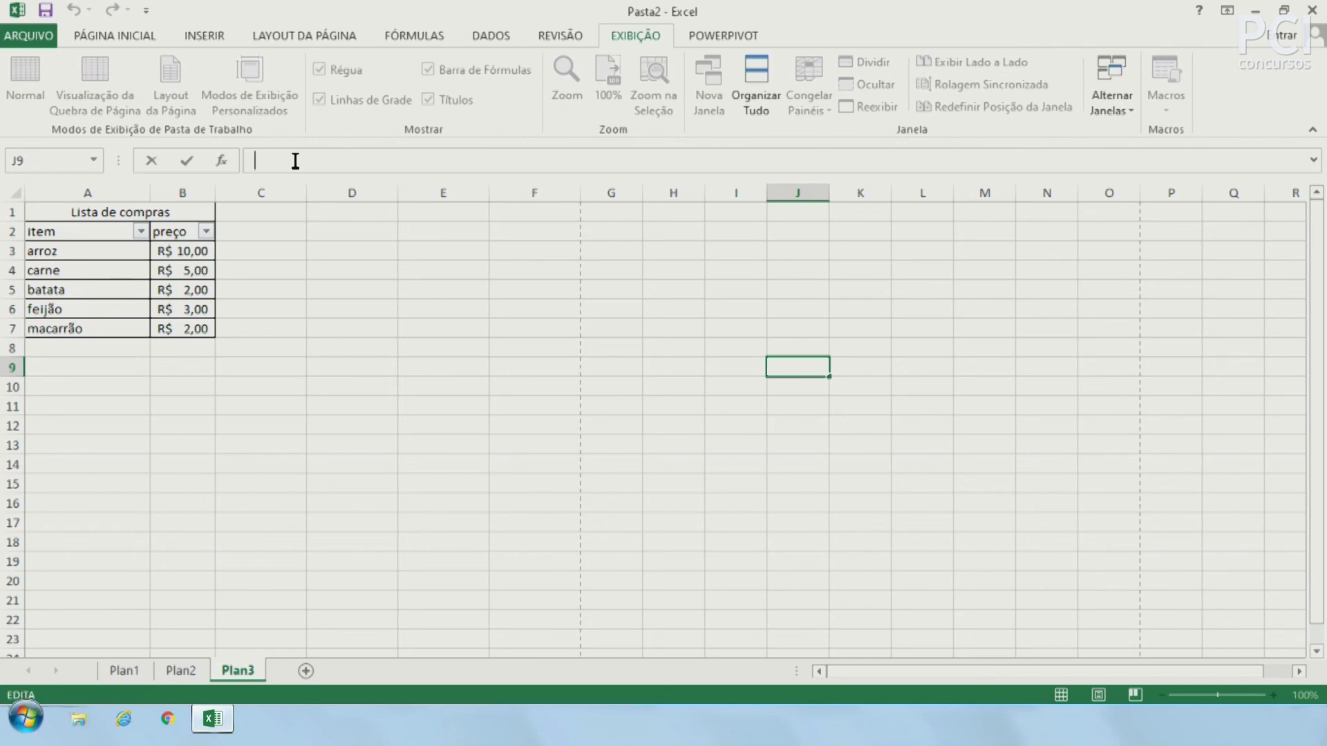
click(398, 424)
click(367, 386)
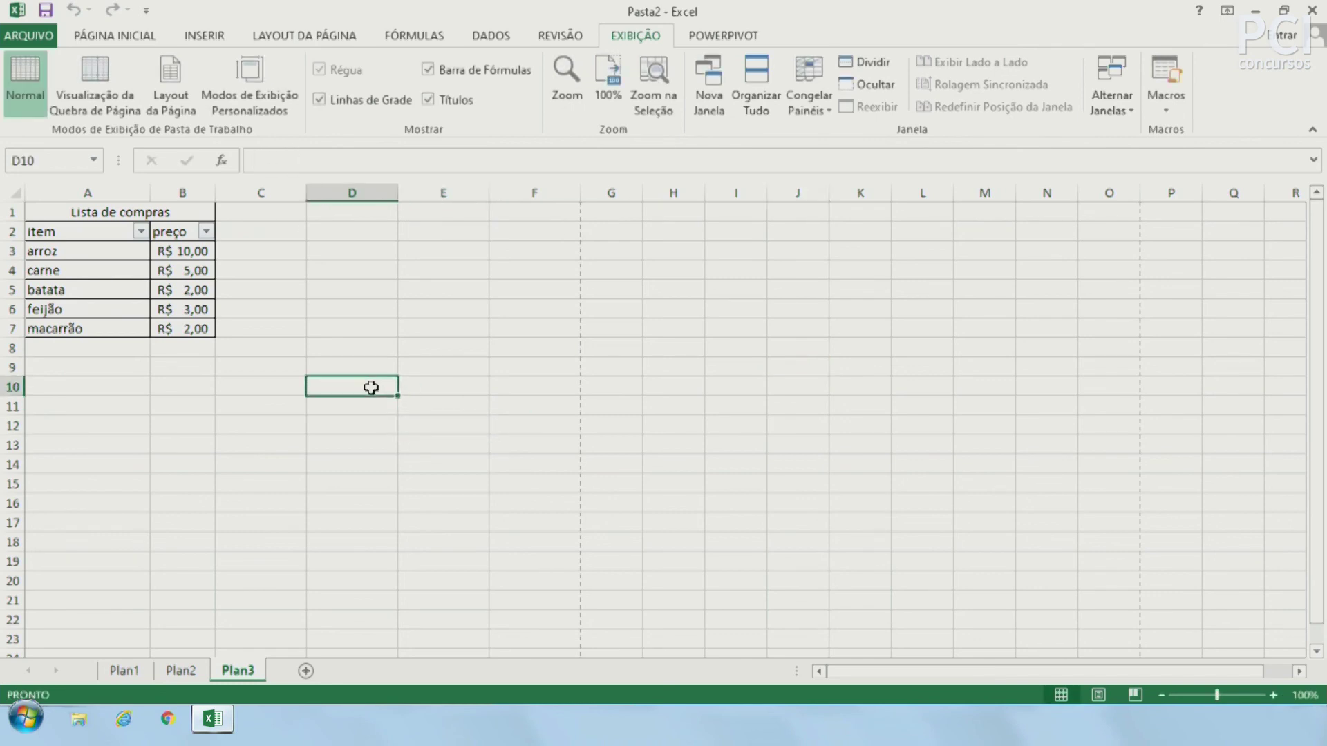